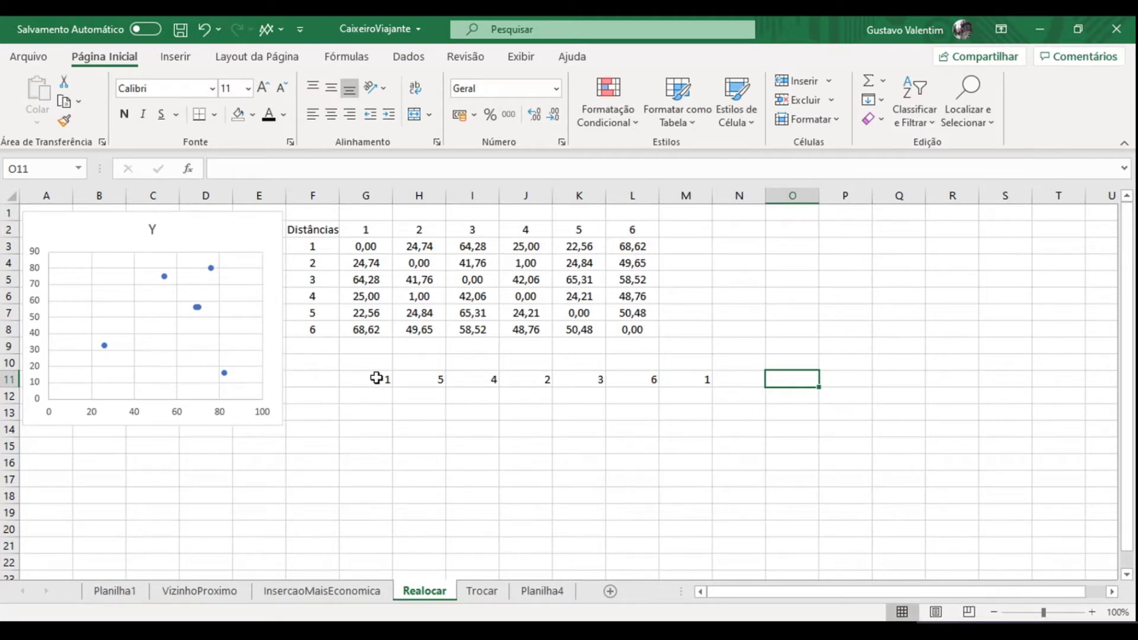
Step: Test direct distance references to K3 and J7 in H12 and I12, then clear them
drag(387, 382, 702, 381)
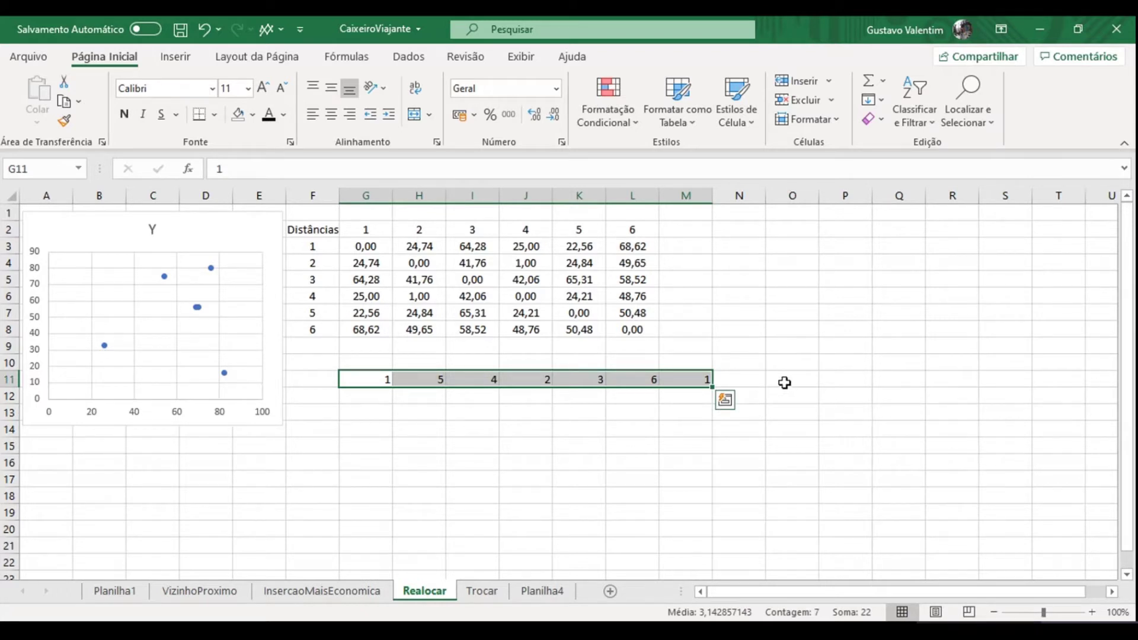
click(784, 383)
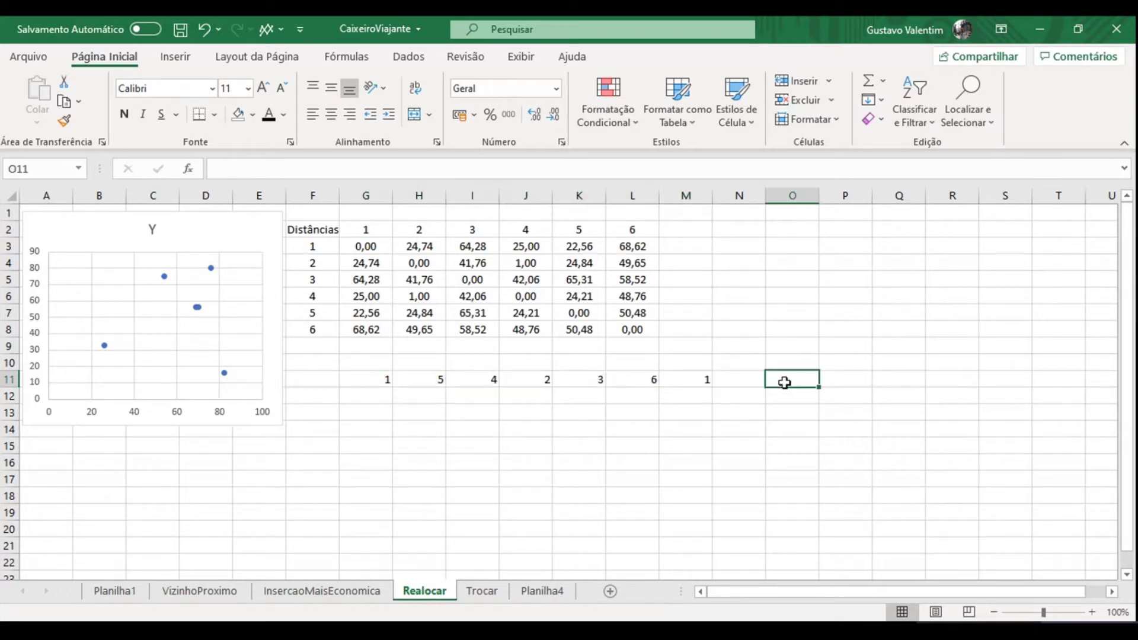
click(403, 394)
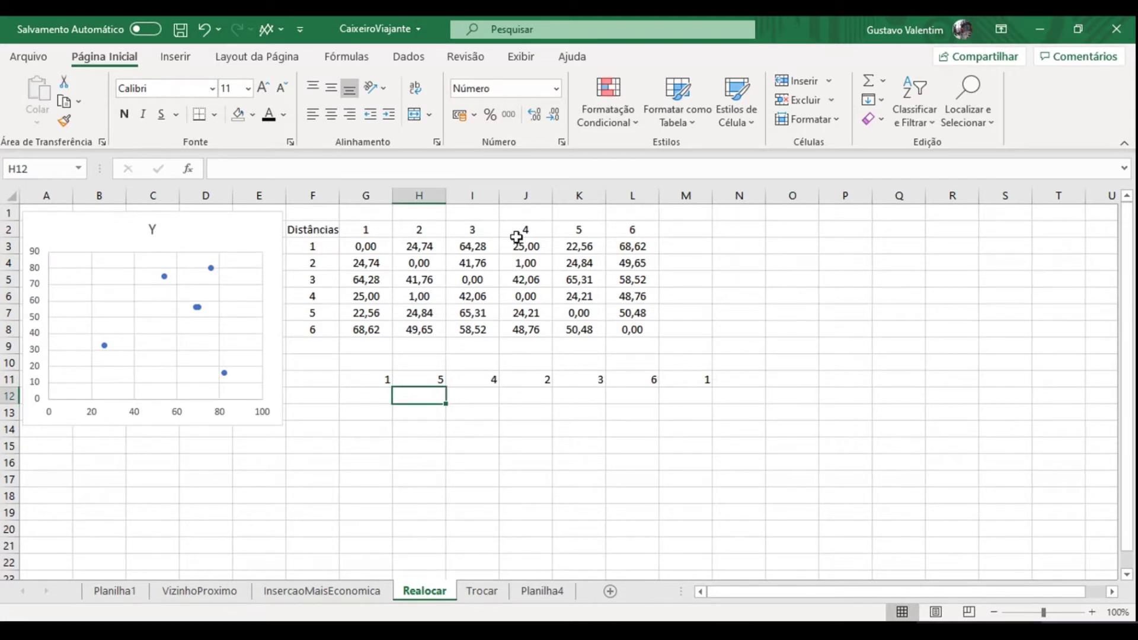
text(=)
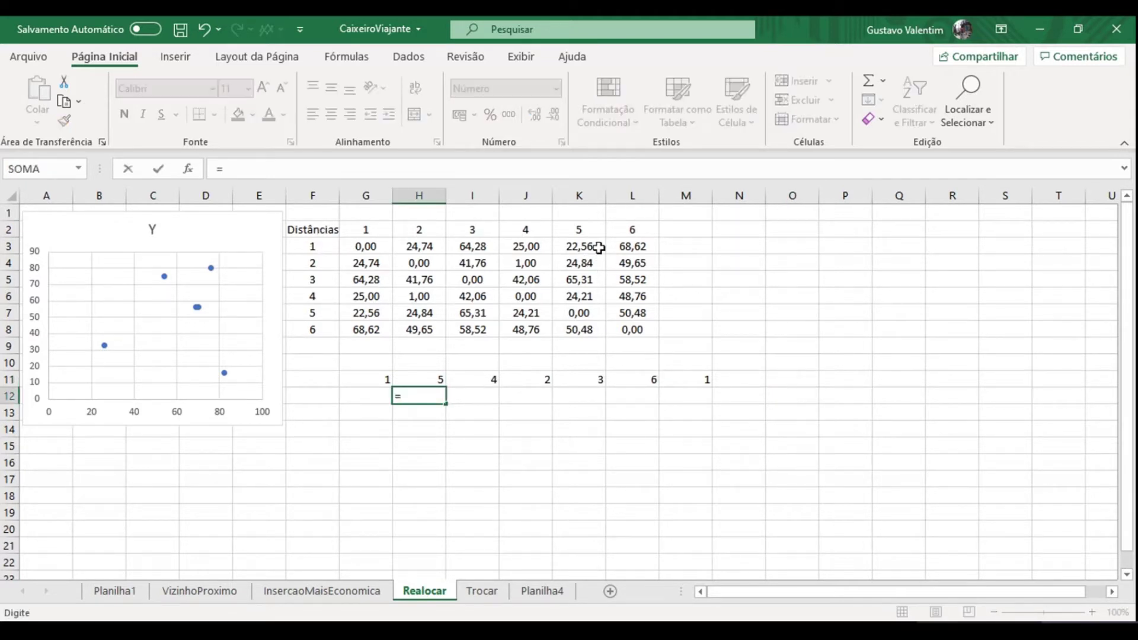
click(588, 245)
key(Return)
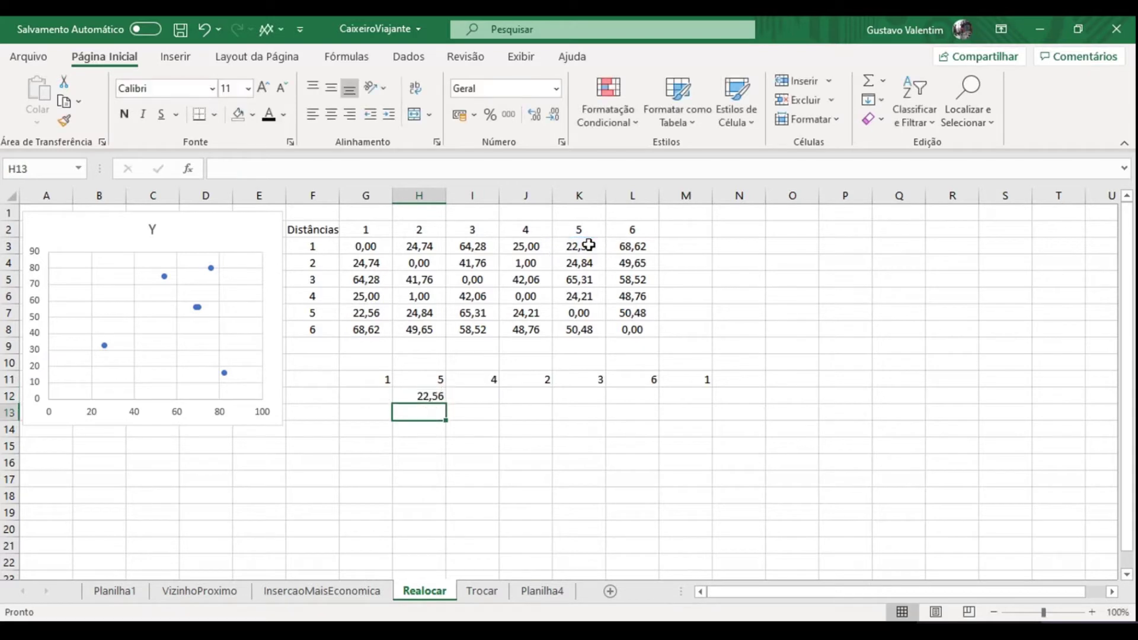
click(458, 396)
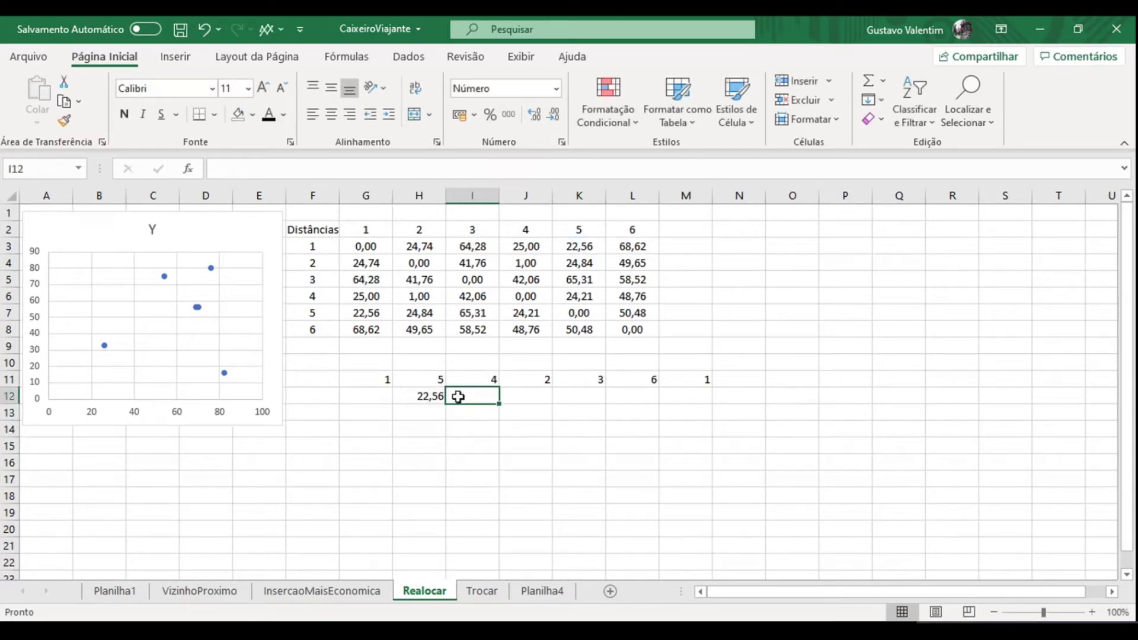
text(=)
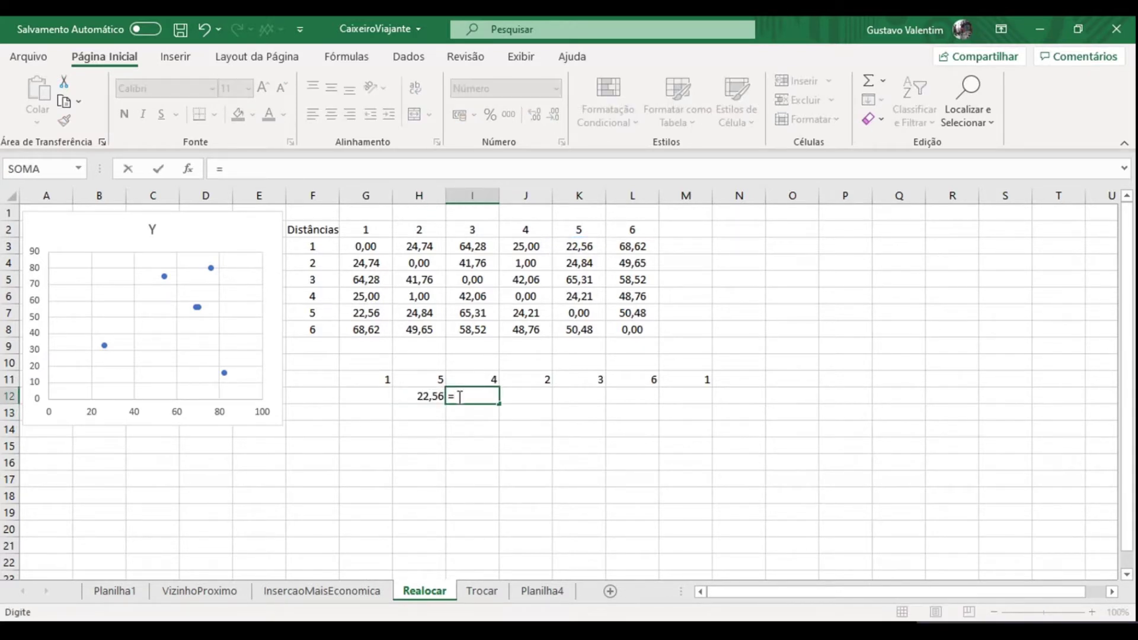
click(521, 320)
key(Return)
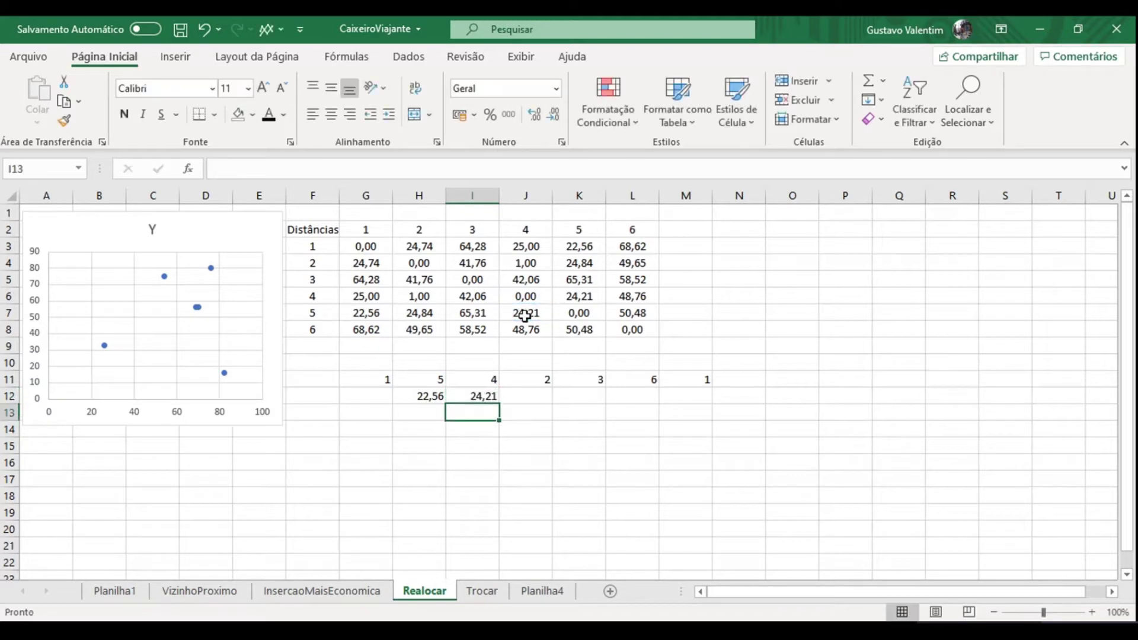
drag(426, 397, 710, 398)
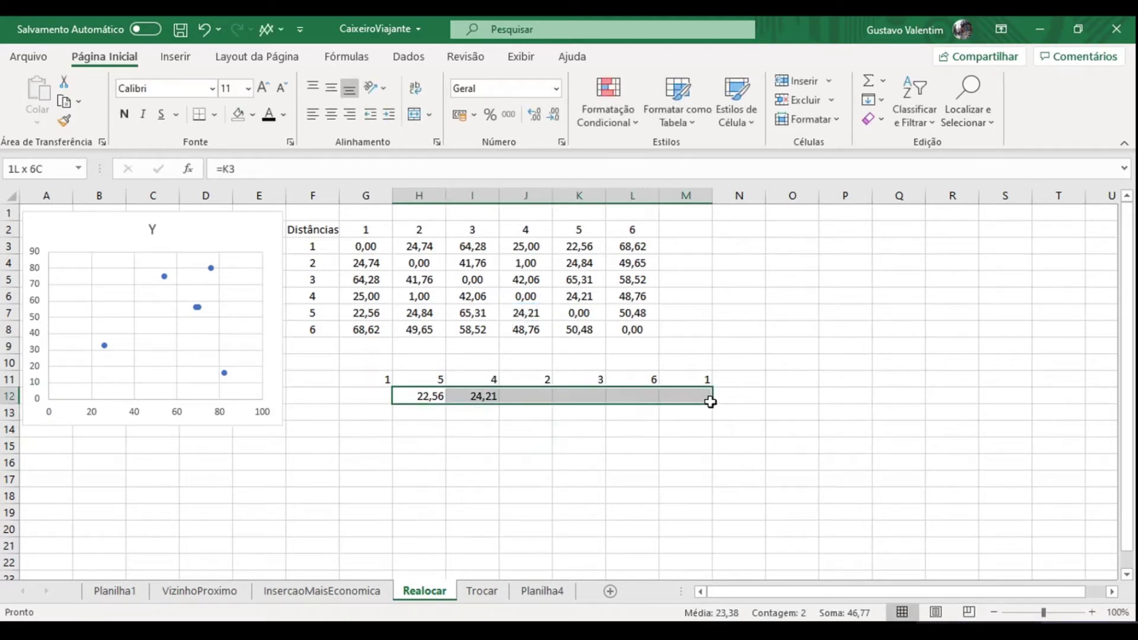
key(Delete)
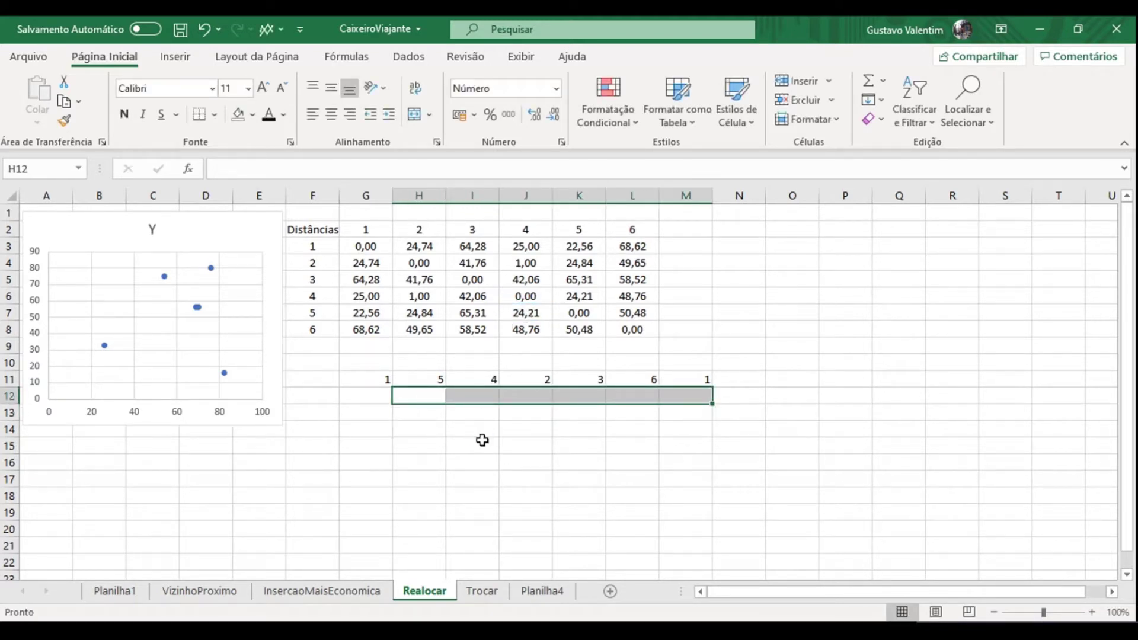
Step: Start a PROCV in Q11 with lookup value G11 and absolute table $F$3:$L$8
mouse_move(376, 384)
mouse_down()
mouse_move(721, 388)
mouse_move(682, 378)
mouse_up()
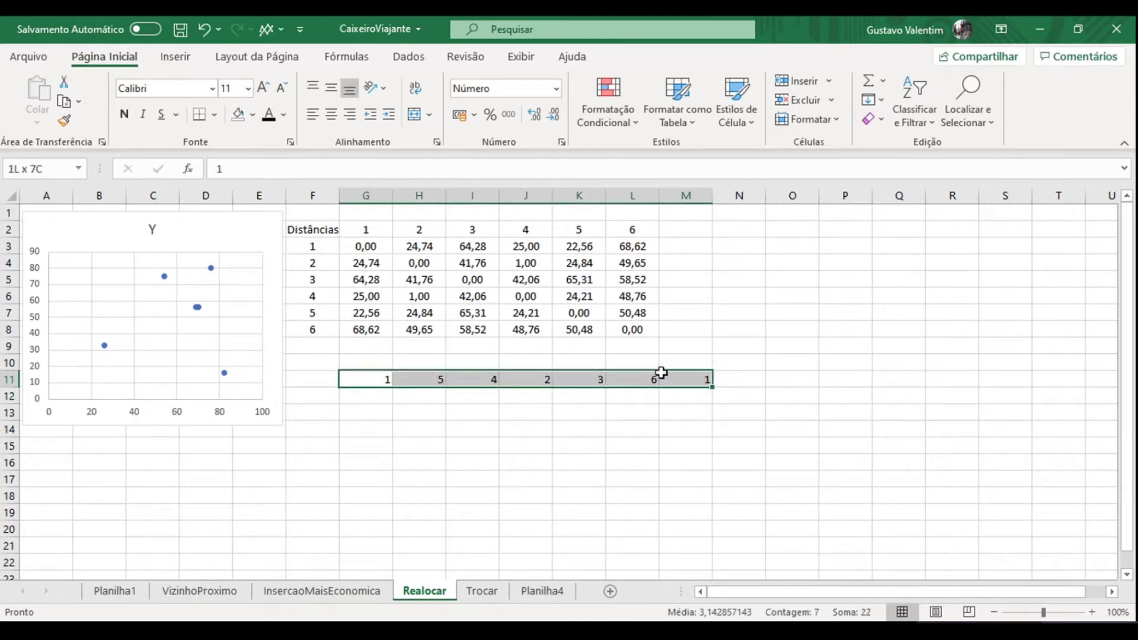
click(791, 374)
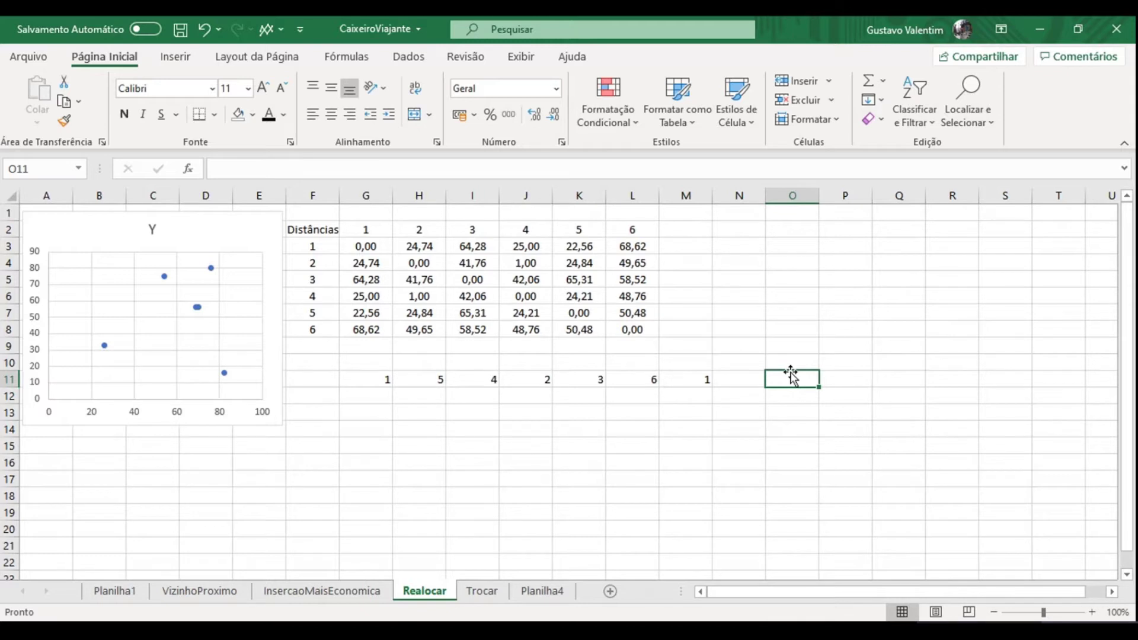
text(=)
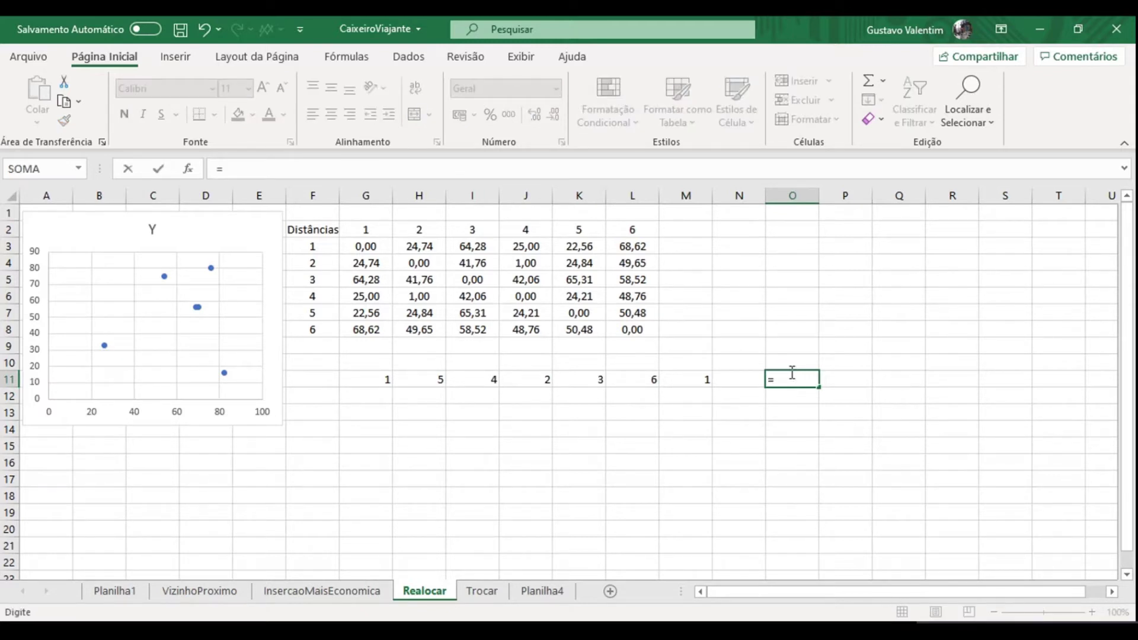
key(Escape)
key(Right)
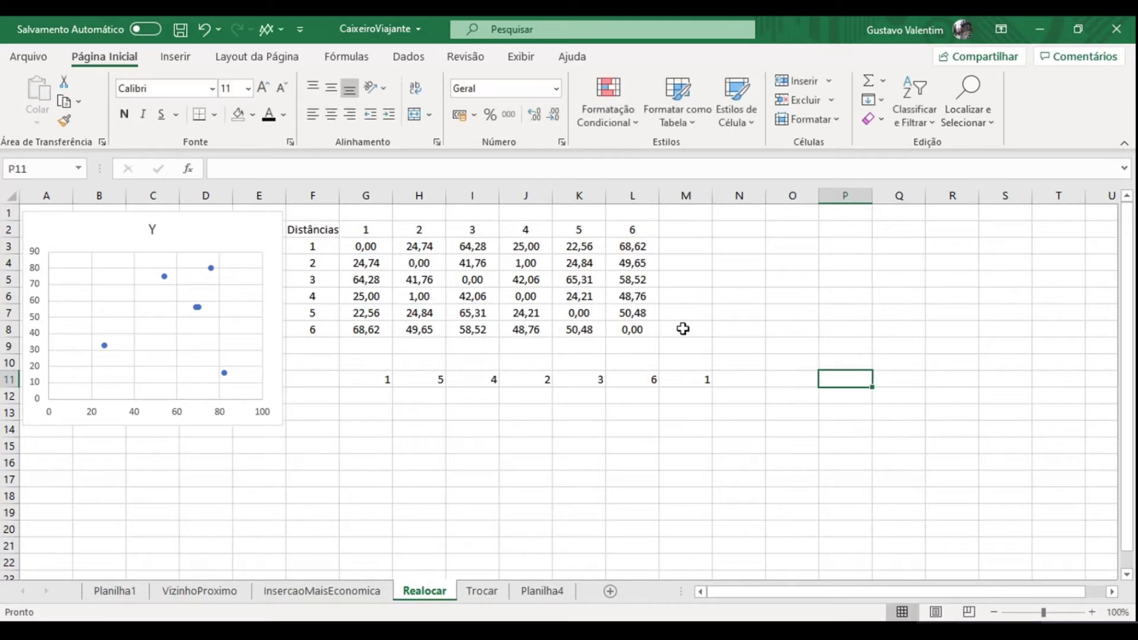
key(Right)
text(=)
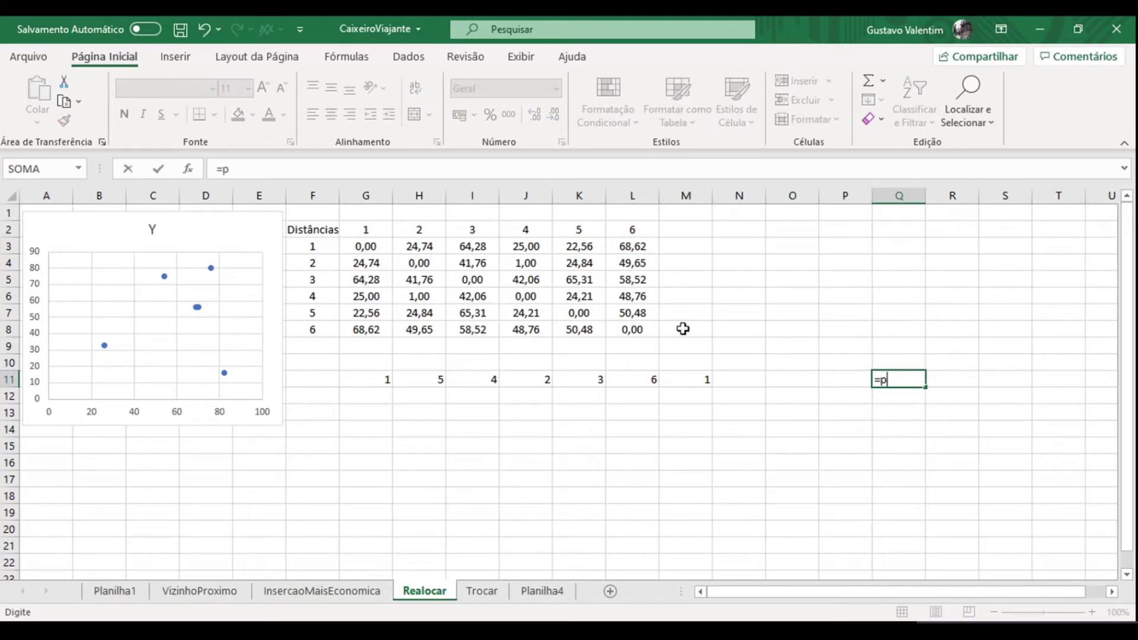
text(()
click(364, 380)
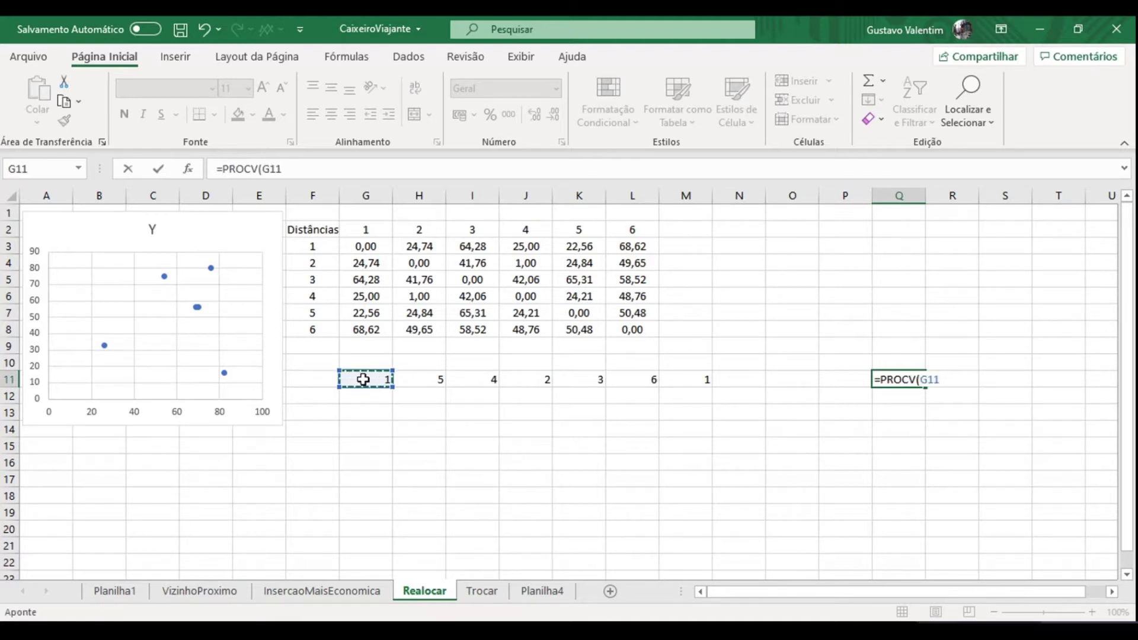
text(;)
click(316, 244)
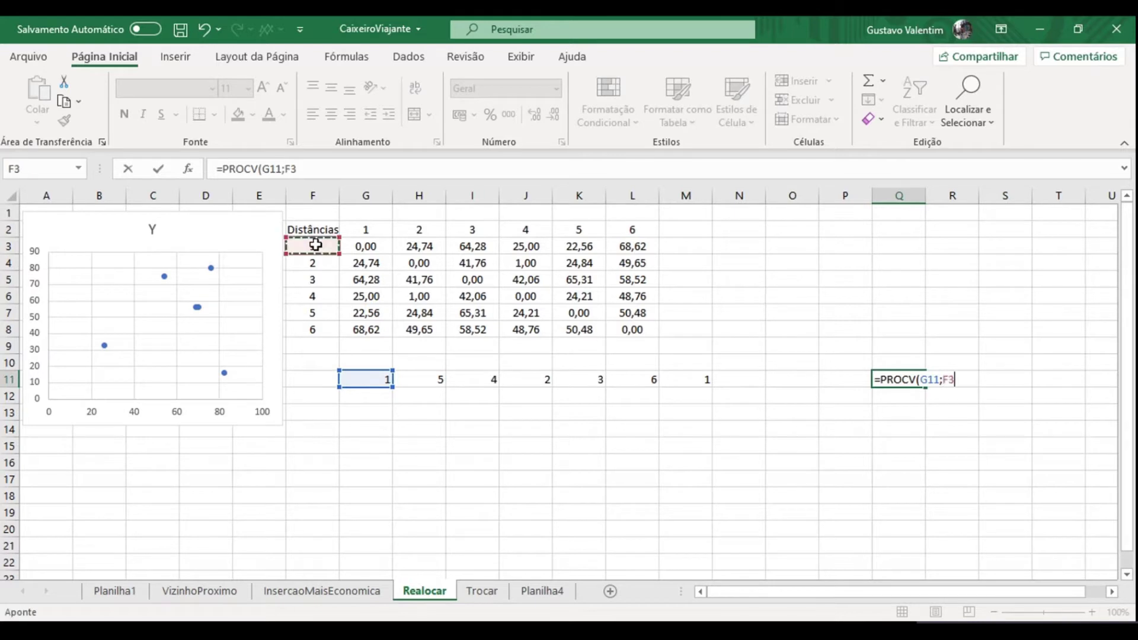
drag(315, 245, 626, 335)
key(F4)
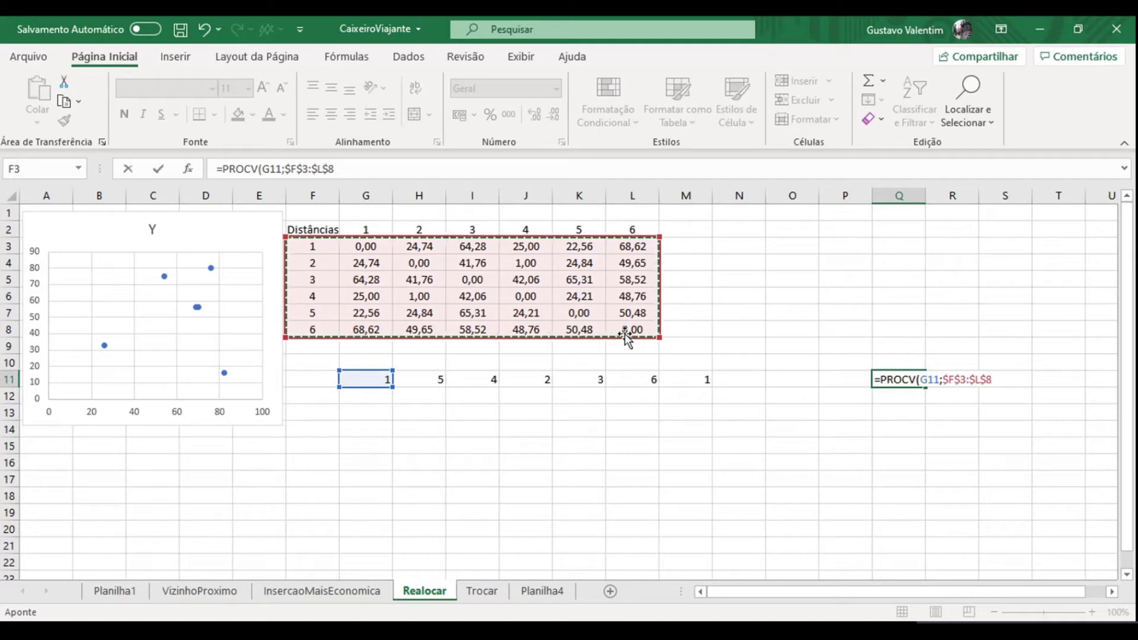
Step: Finish the PROCV with column H11+1 and FALSO, returning 22,56103
text(;)
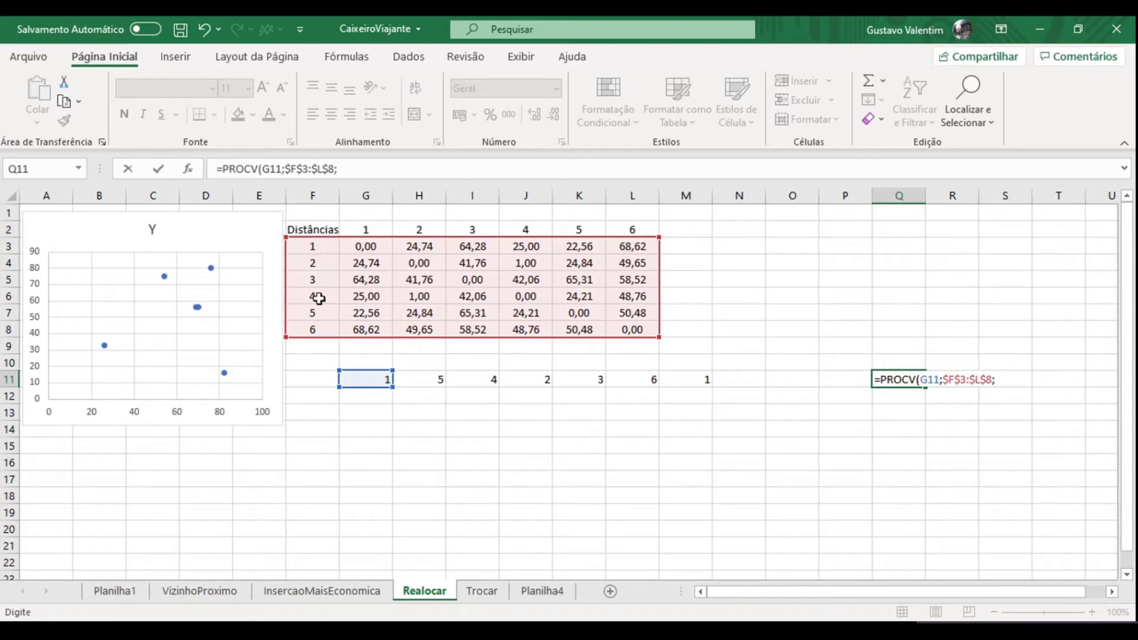
click(417, 379)
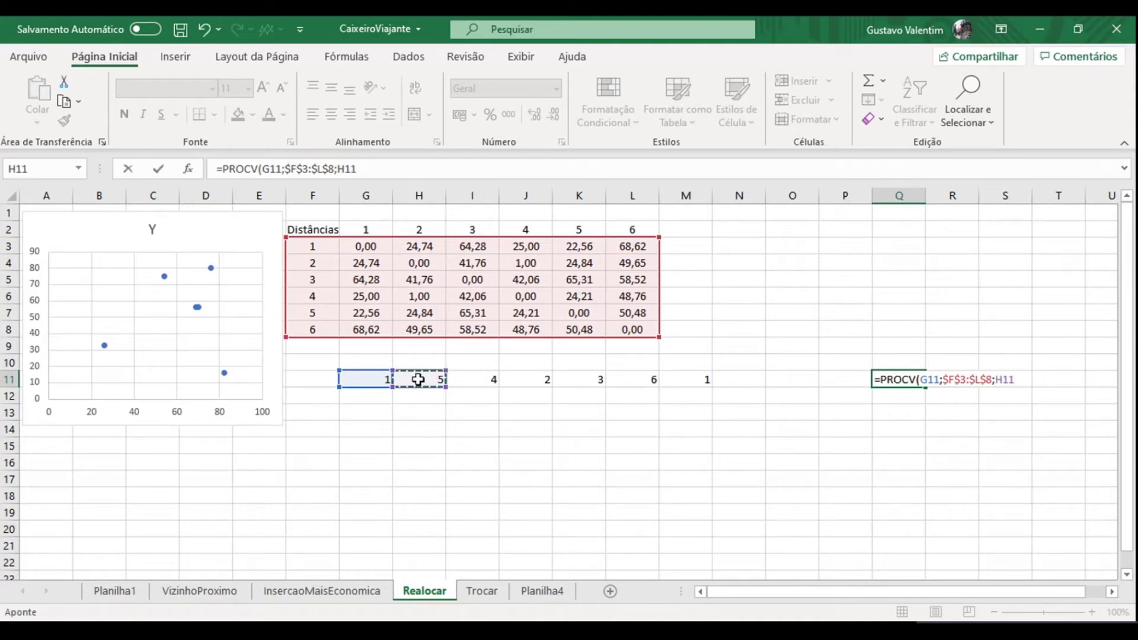
text(+1;)
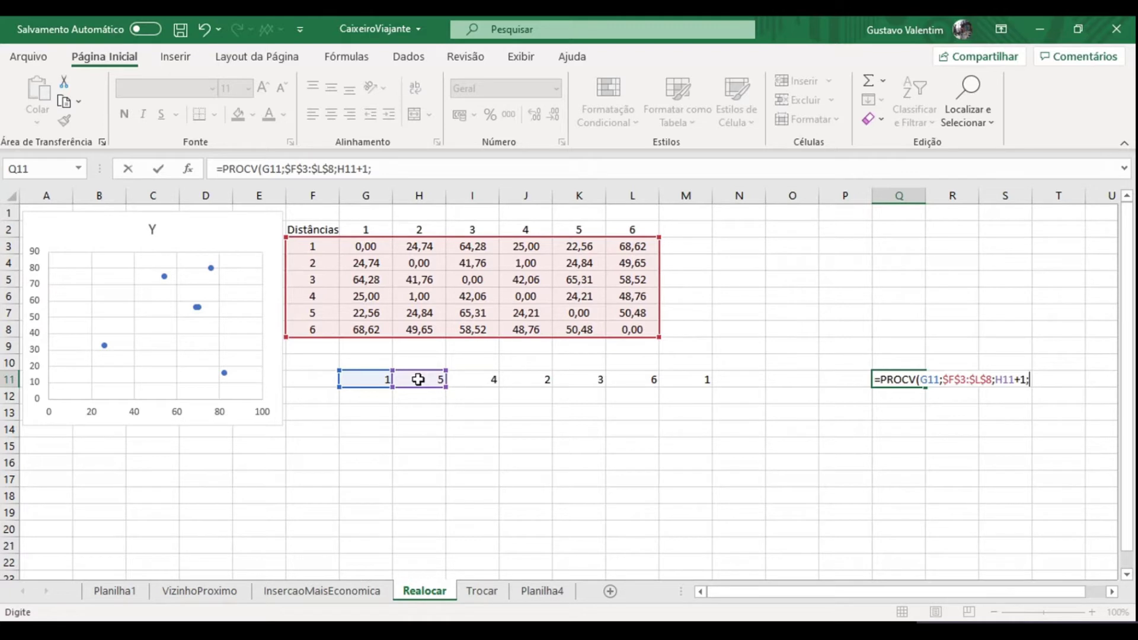
text(fa)
key(Tab)
text())
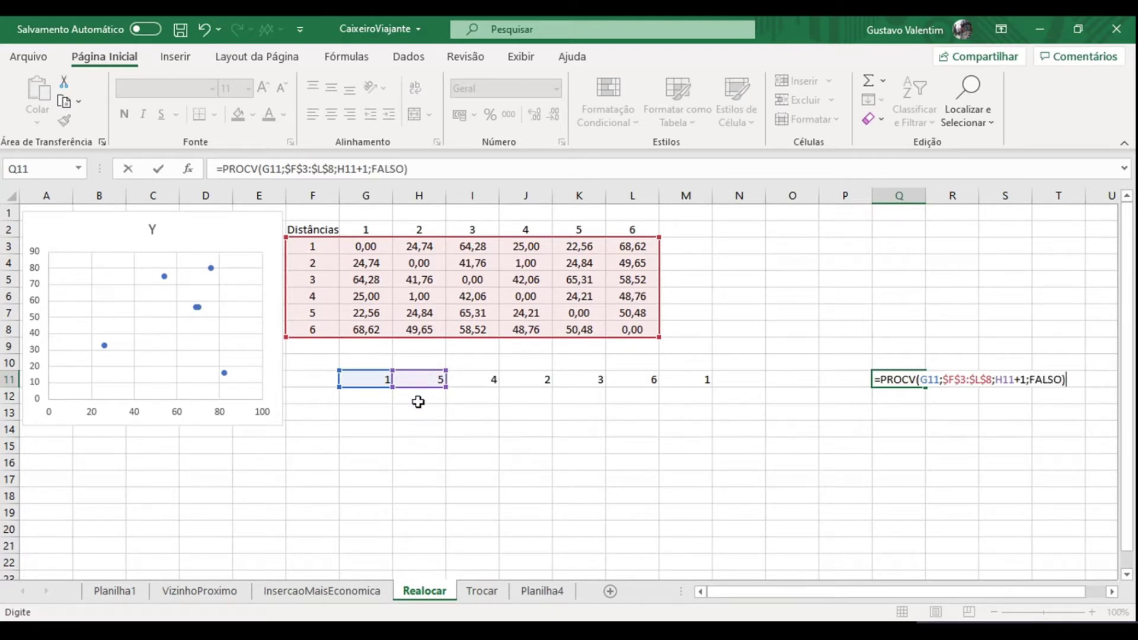
key(Return)
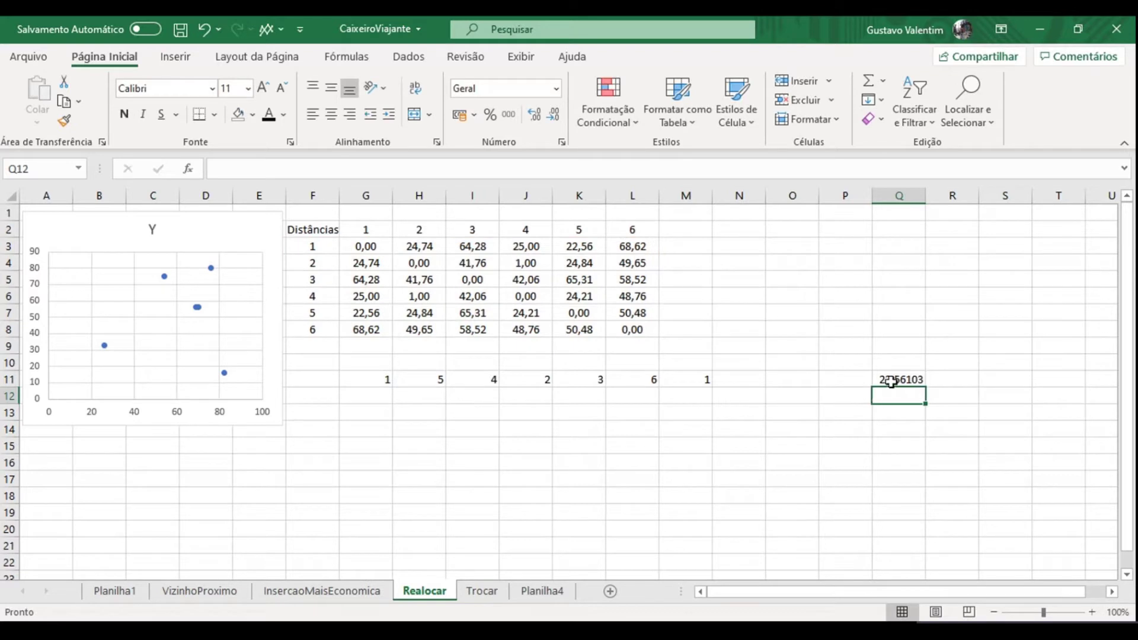
click(886, 381)
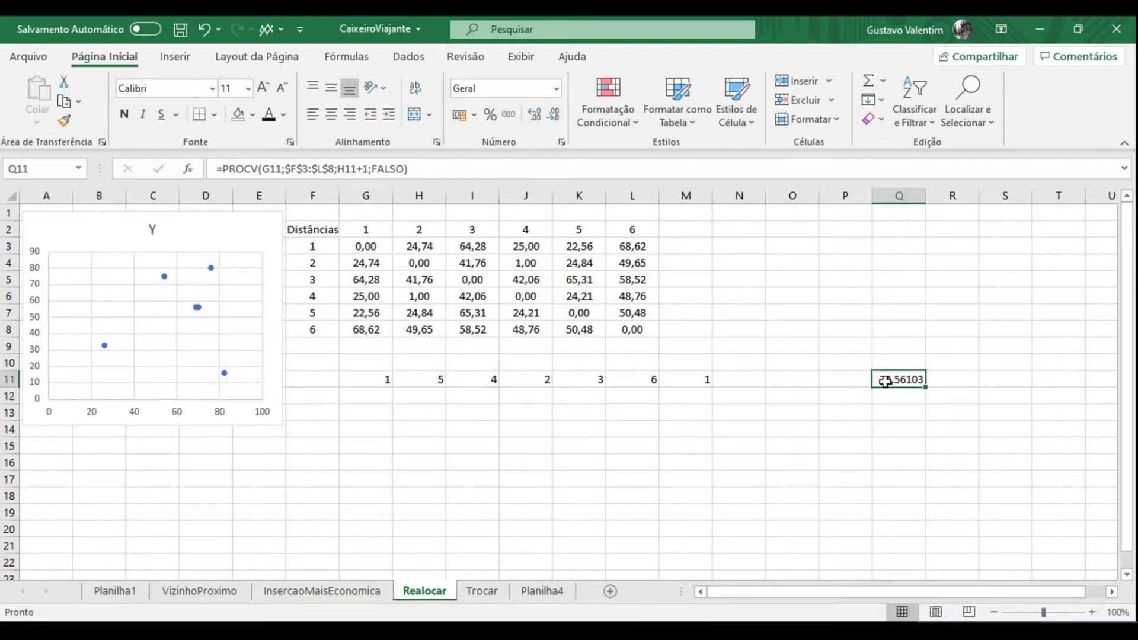
Step: Copy Q11's PROCV formula right through V11, confirming R11 gives 24,20744
double_click(885, 381)
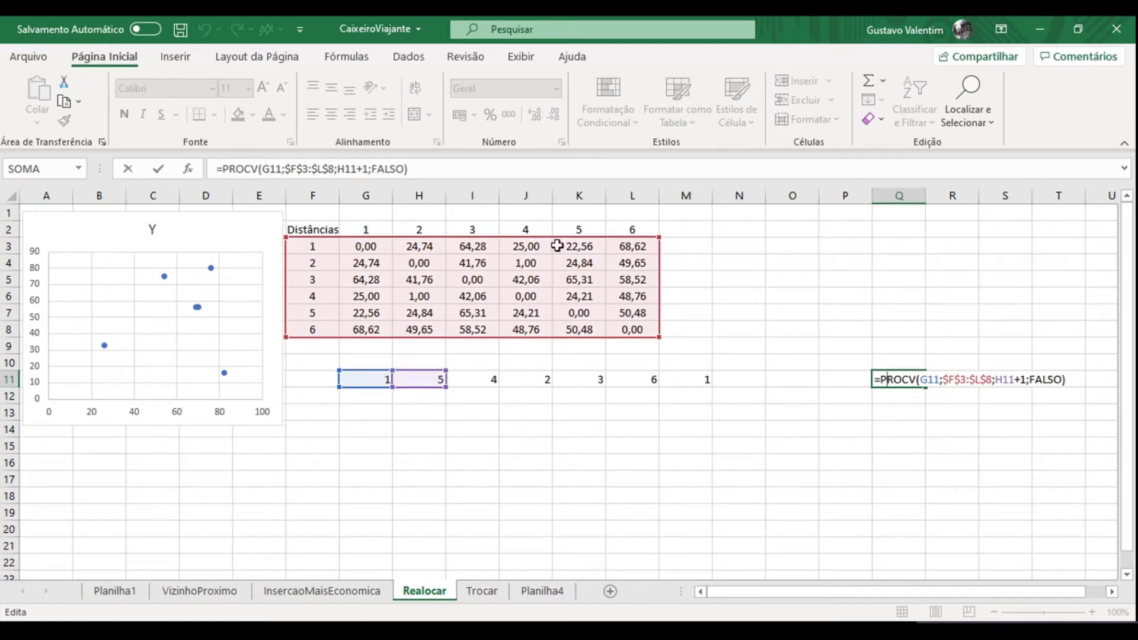
key(Escape)
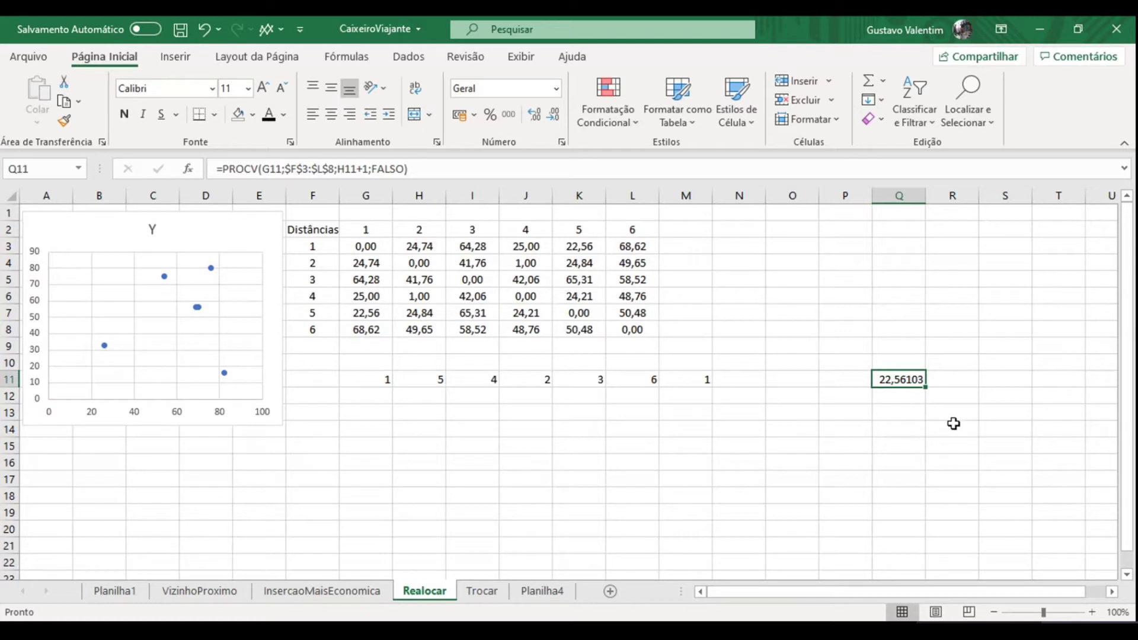
drag(927, 388, 972, 388)
double_click(964, 379)
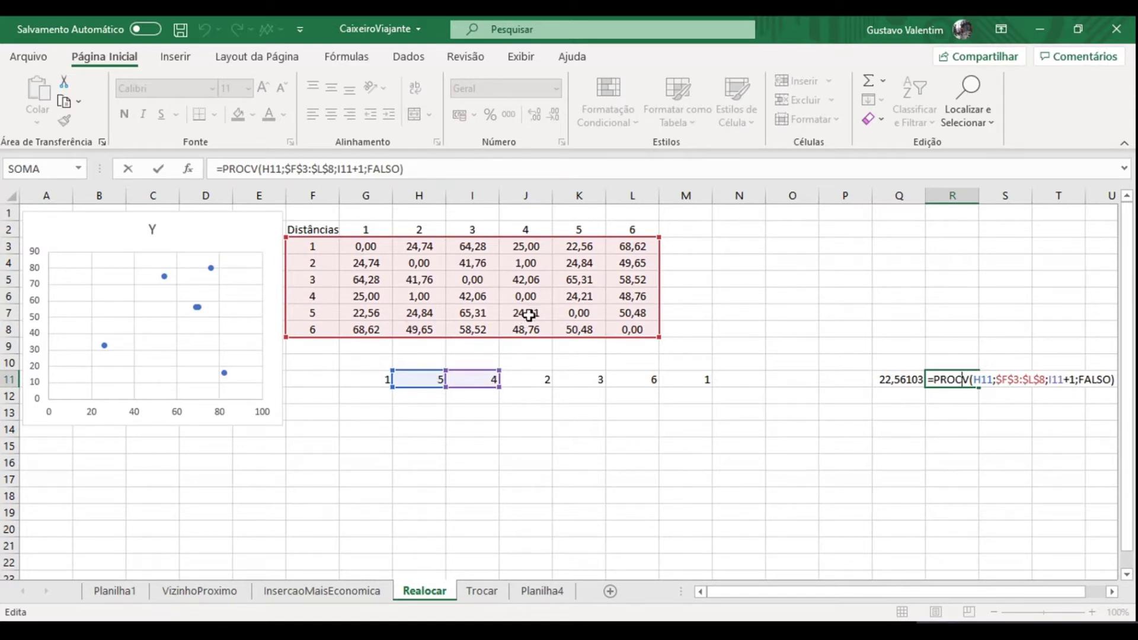
key(ctrl+Return)
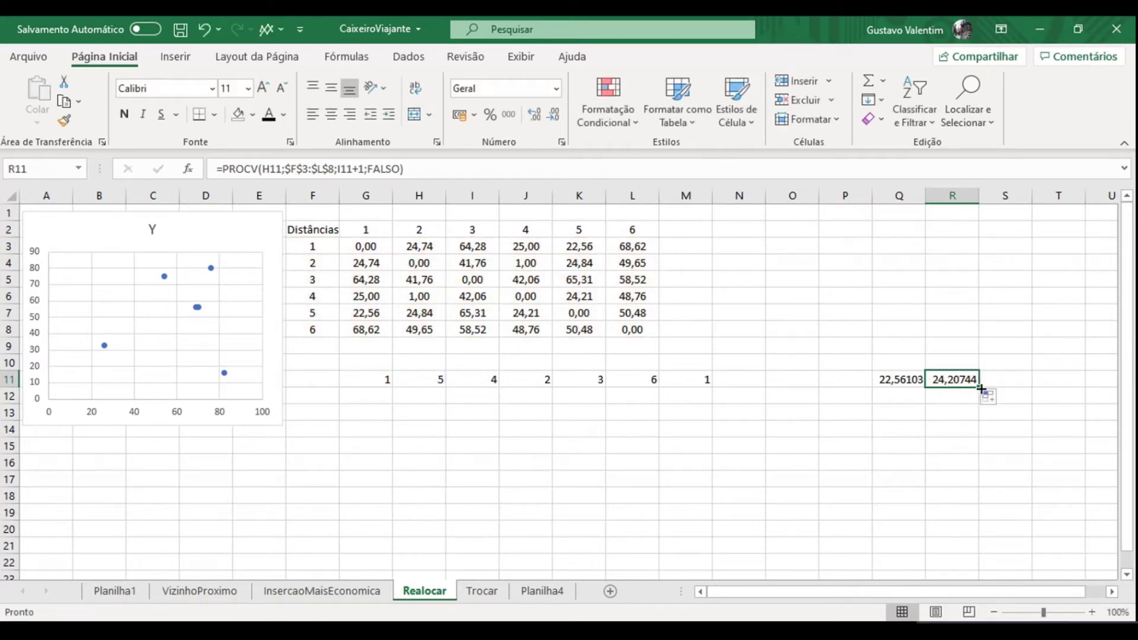
drag(979, 387, 1009, 391)
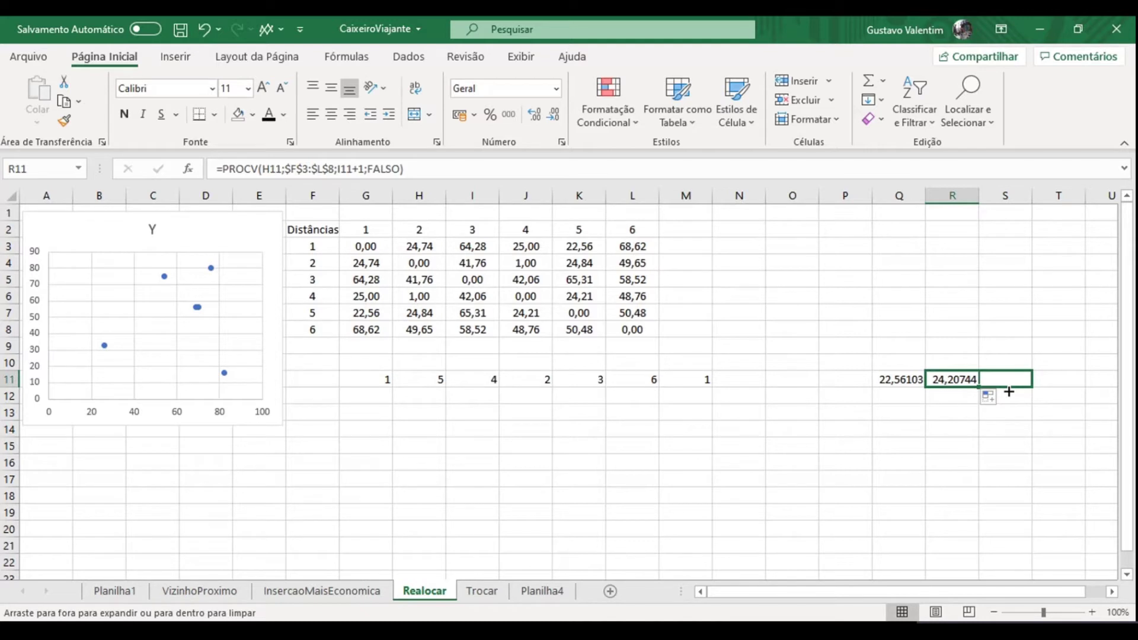
mouse_move(1042, 393)
mouse_down()
mouse_move(1083, 390)
mouse_move(981, 405)
mouse_move(1010, 395)
mouse_move(1006, 384)
mouse_up()
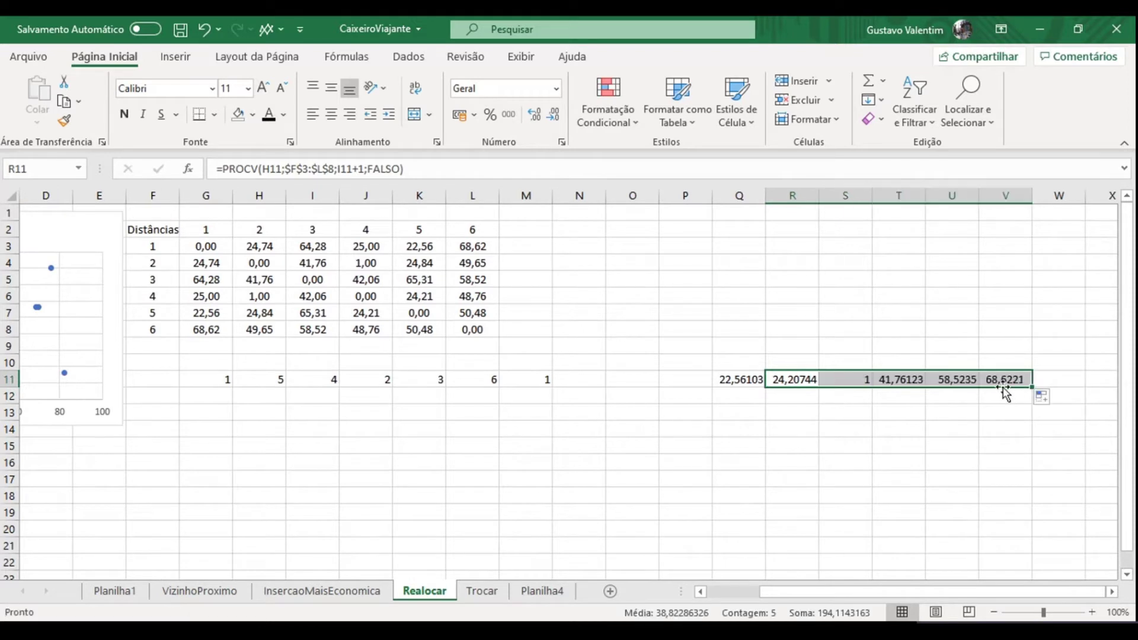
double_click(1005, 379)
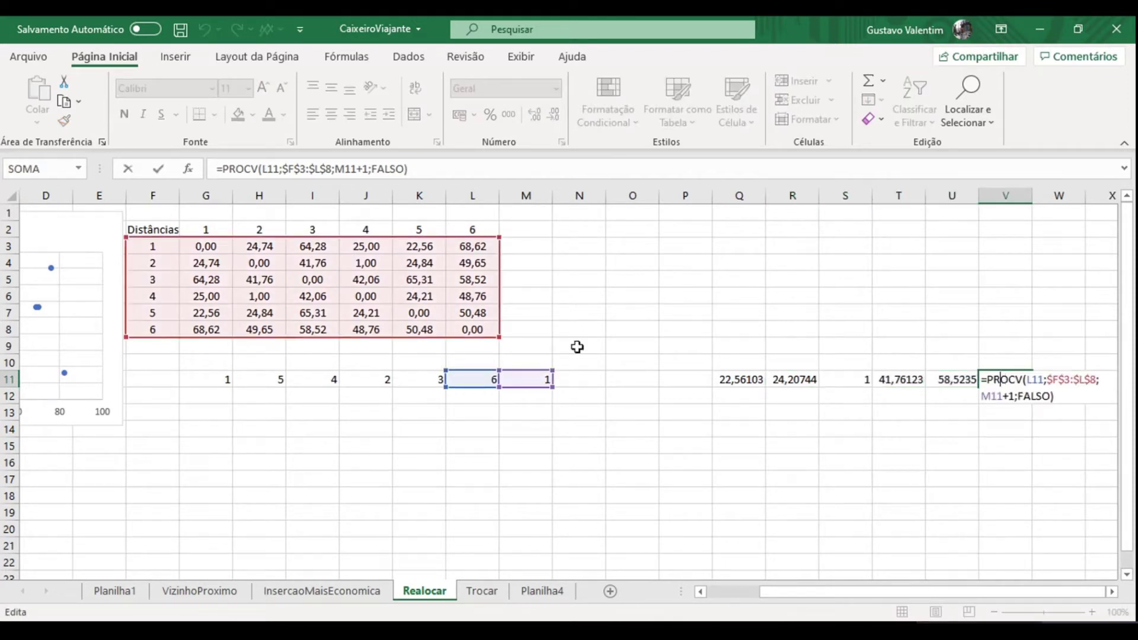
Step: Enter =SOMA(Q11:V11) in O11 for a route total of 216,6753
key(Escape)
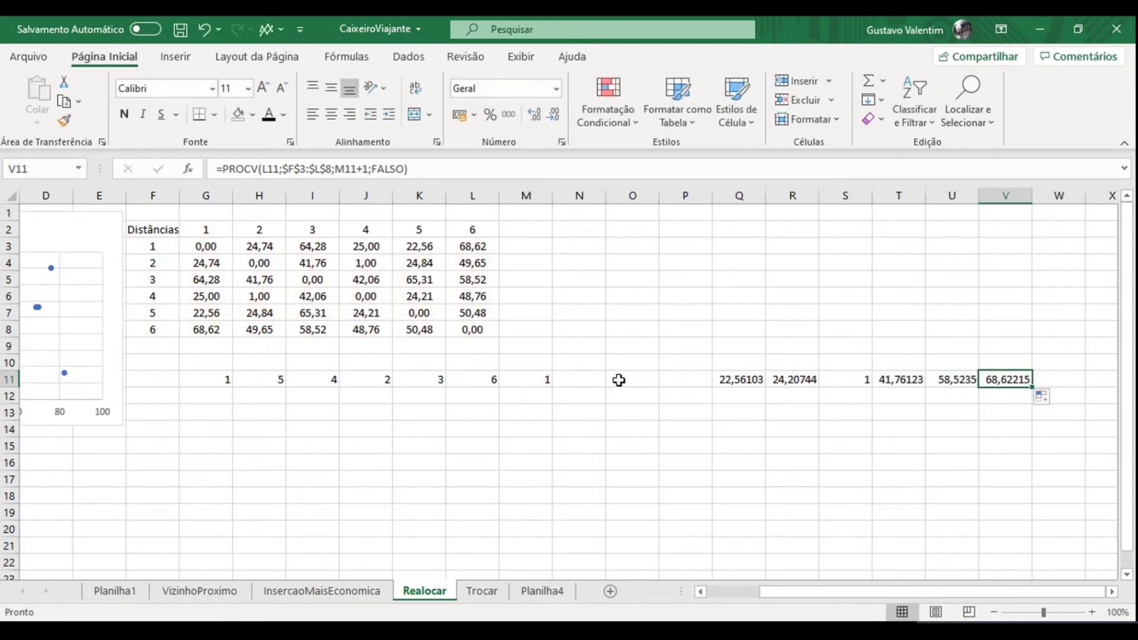
click(619, 380)
text(=som)
key(Tab)
key(Right)
key(Right)
key(shift+Right)
key(shift+Right)
key(shift+Right)
key(shift+Right)
key(shift+Right)
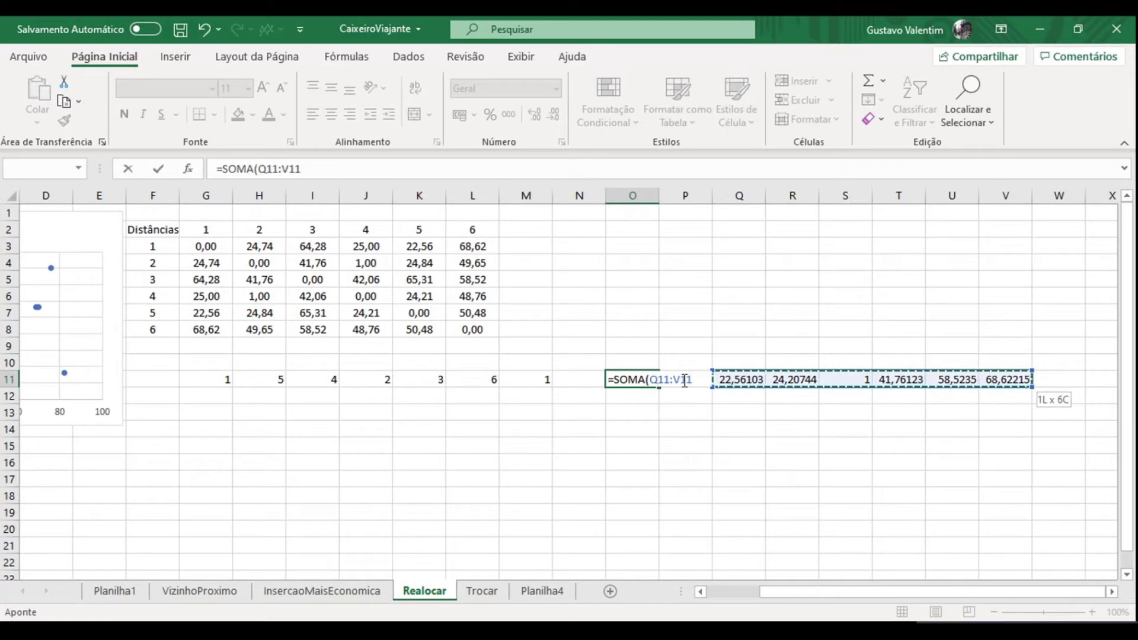
key(Return)
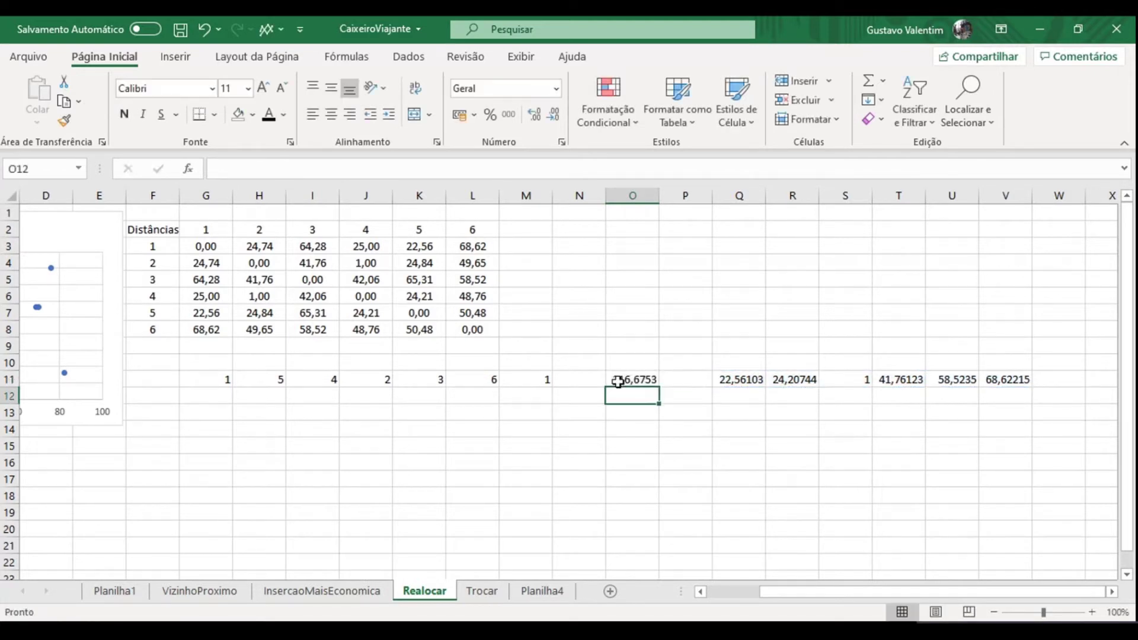
click(618, 380)
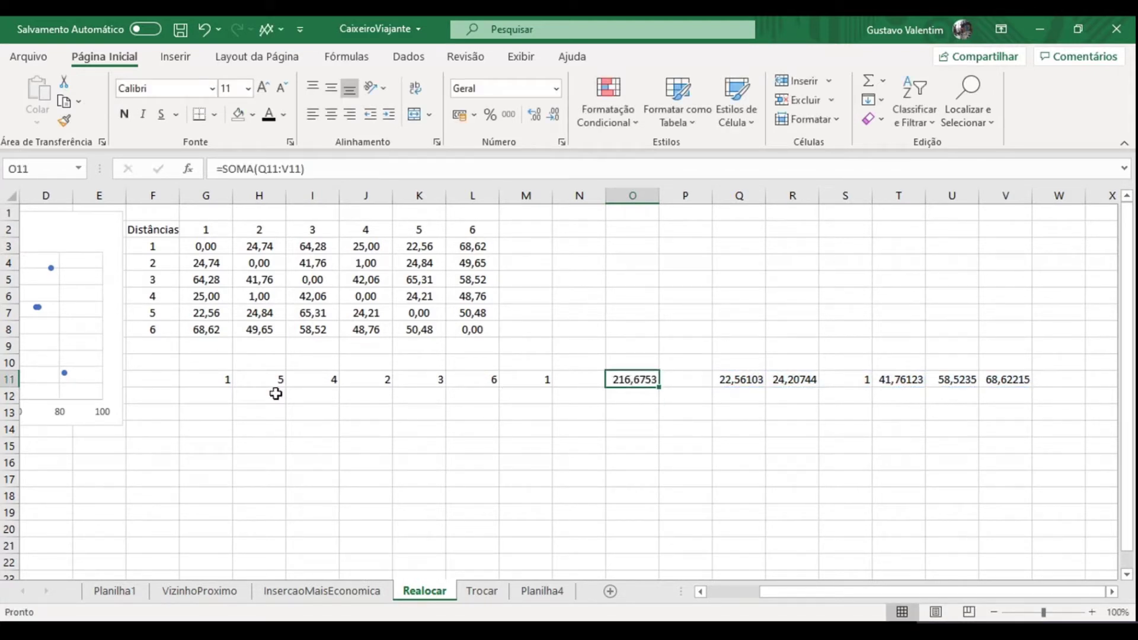
mouse_move(224, 381)
mouse_down()
mouse_move(361, 367)
mouse_move(546, 379)
mouse_up()
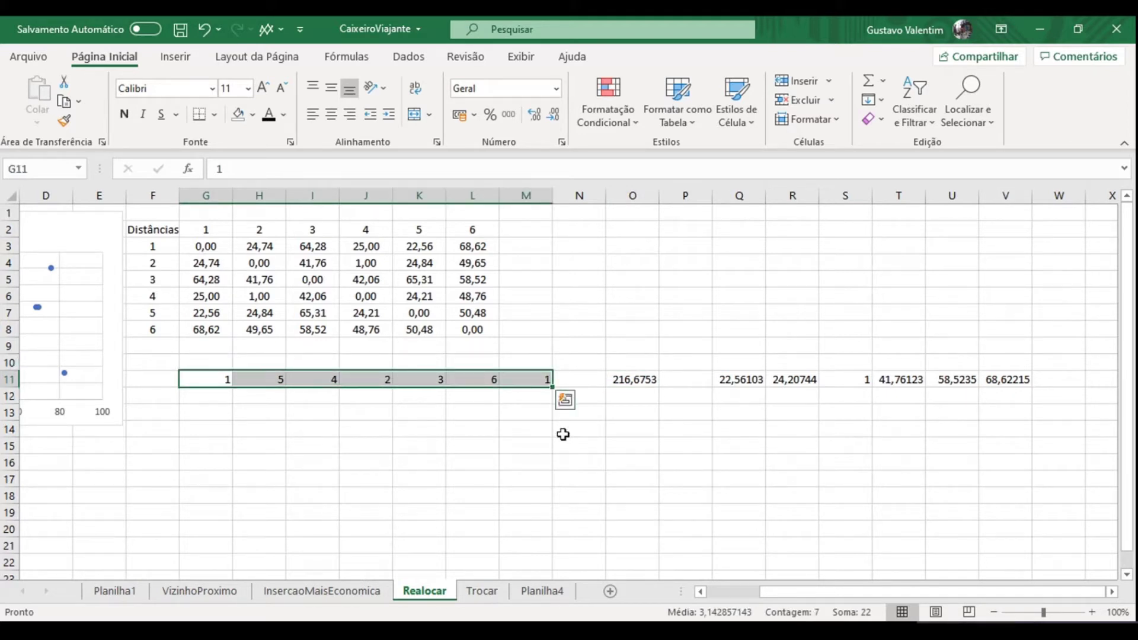
click(634, 382)
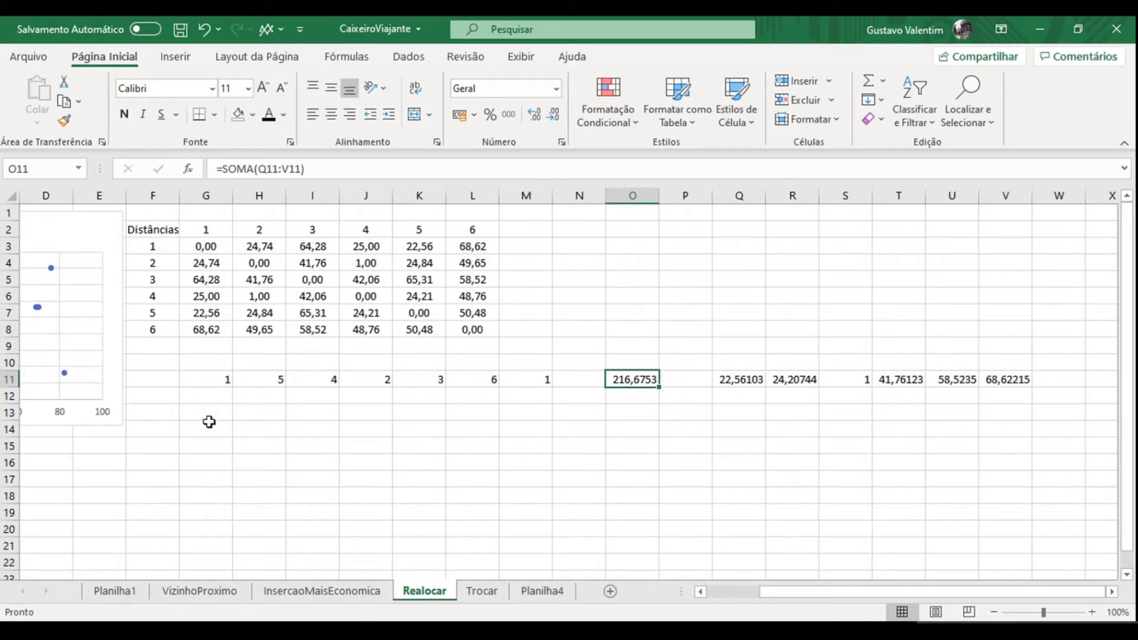
click(212, 362)
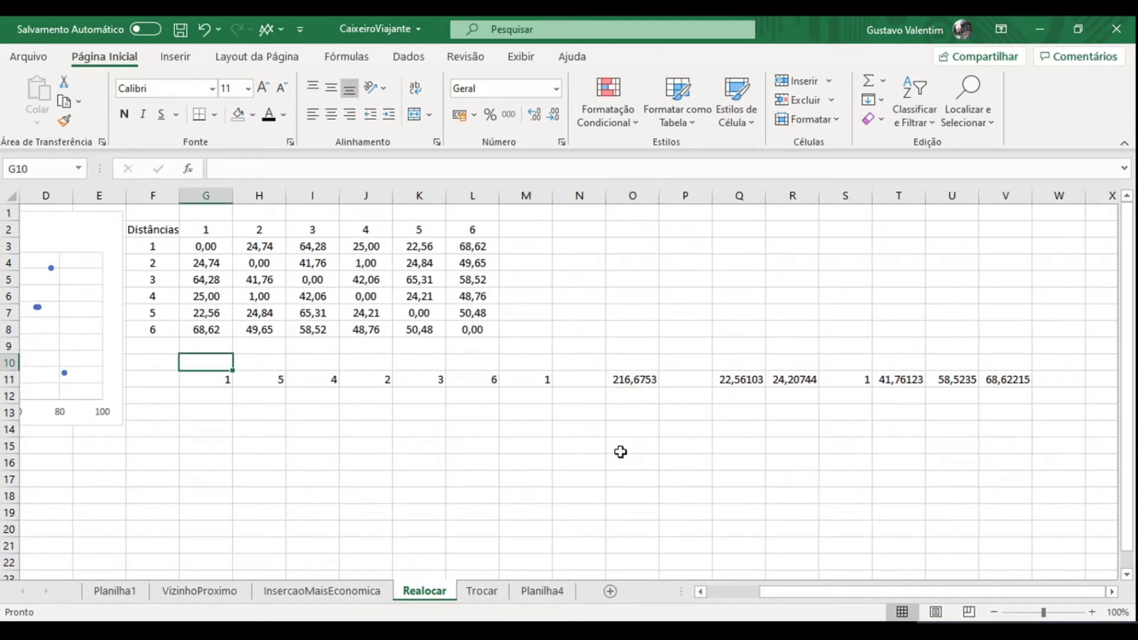
Step: Enter position numbers 0, 1, 2, 3 and 4 across G10 to K10
text(0)
key(Tab)
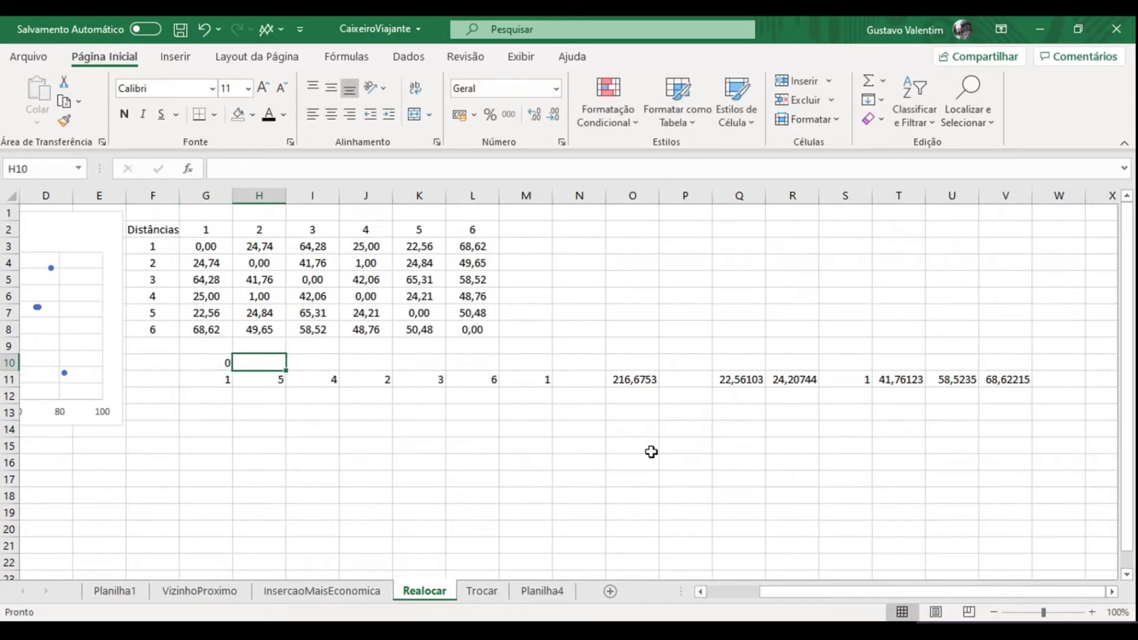
text(1)
key(Tab)
text(2)
key(Tab)
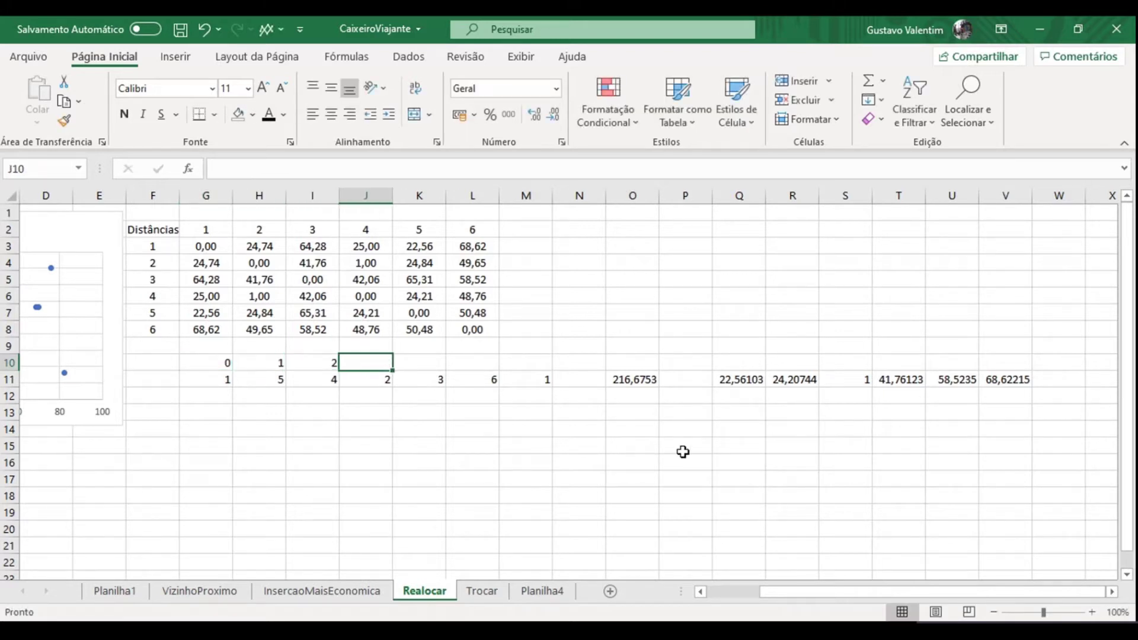
text(3)
key(Tab)
text(4)
key(Tab)
Step: Complete the position row with 5 in L10 and 6 in M10
text(5)
key(Tab)
text(6)
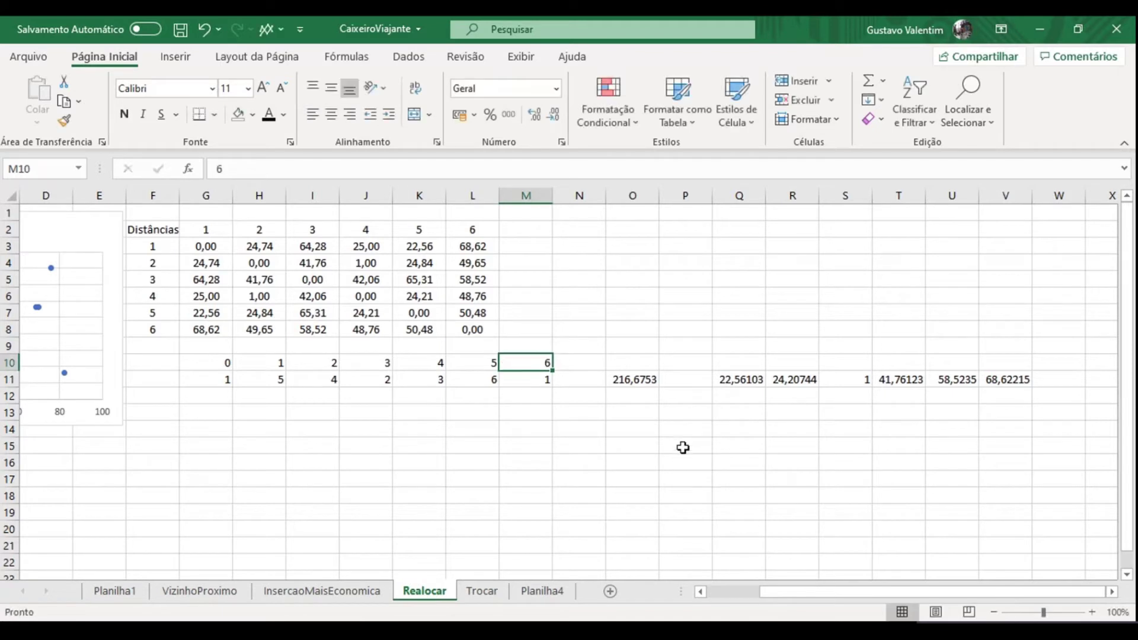
Step: Centre the G10:M10 position numbers and give them a light orange fill
key(shift+Left)
key(shift+Left)
key(shift+Left)
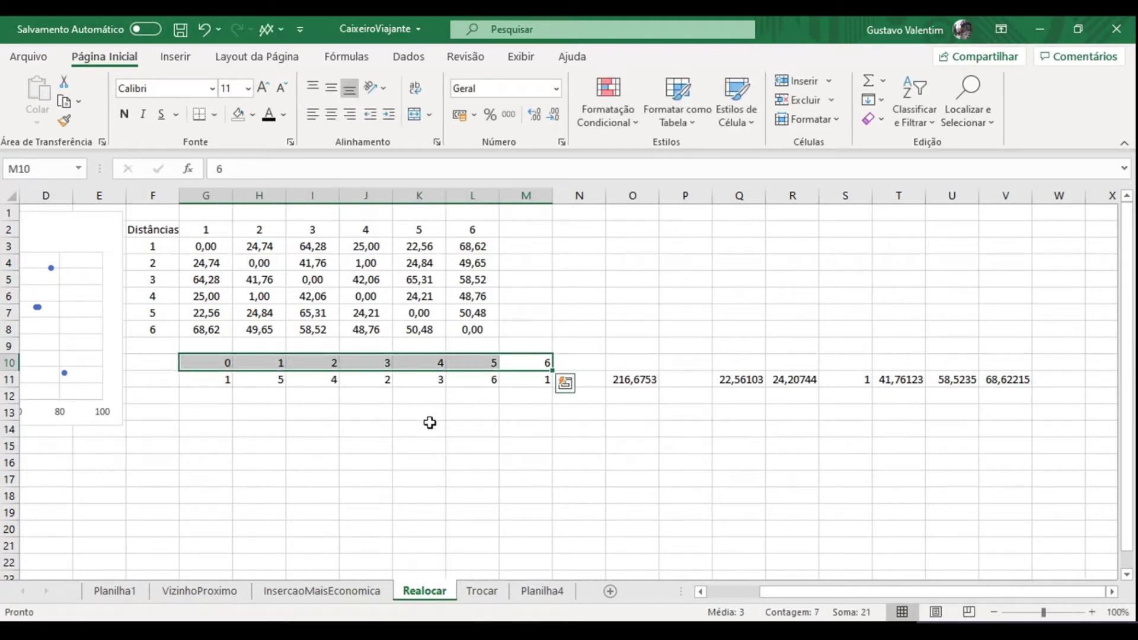
click(331, 114)
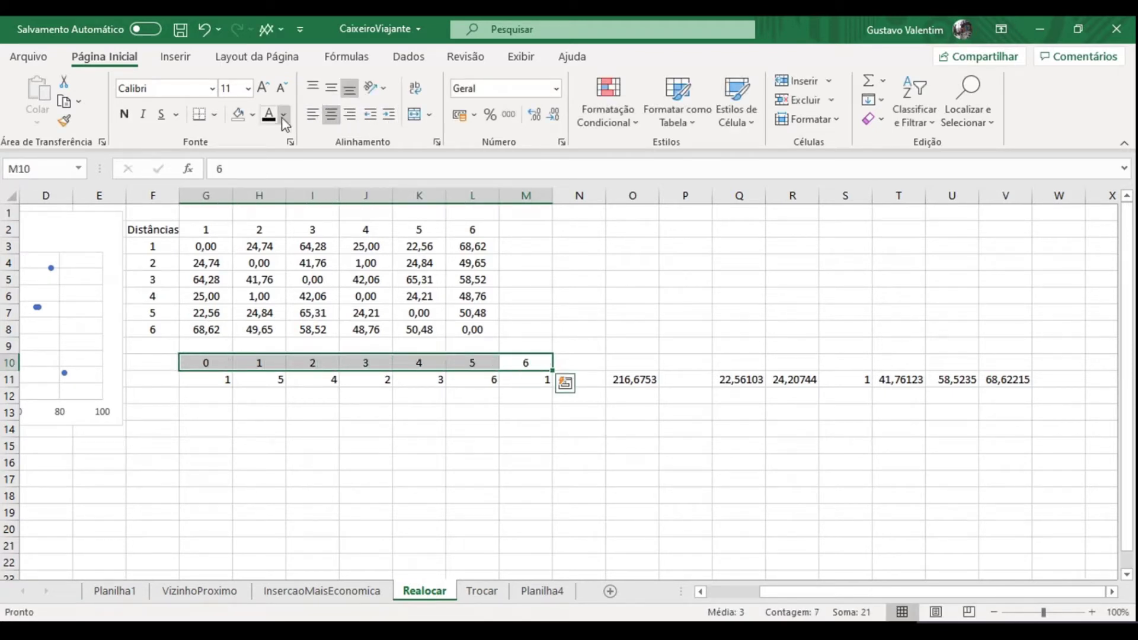
click(252, 114)
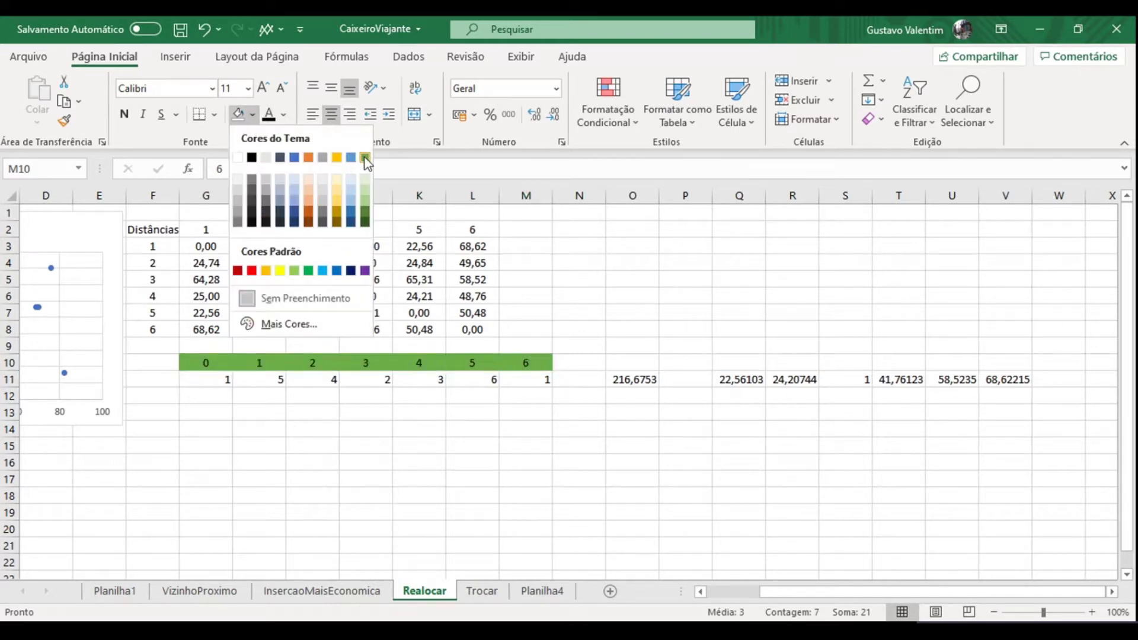
click(310, 186)
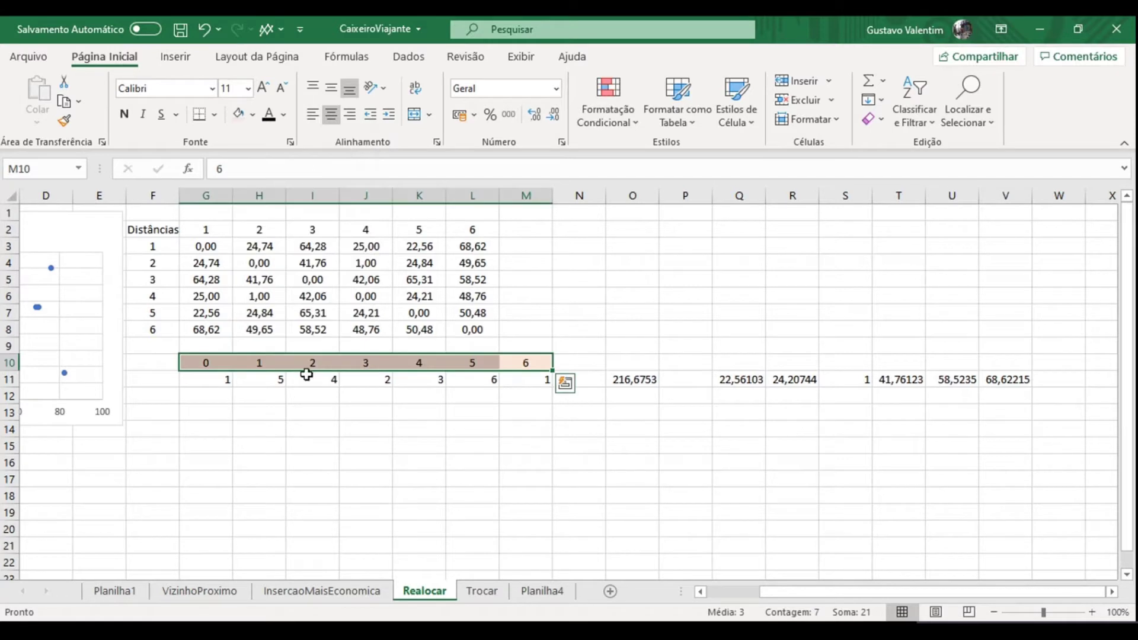
click(306, 458)
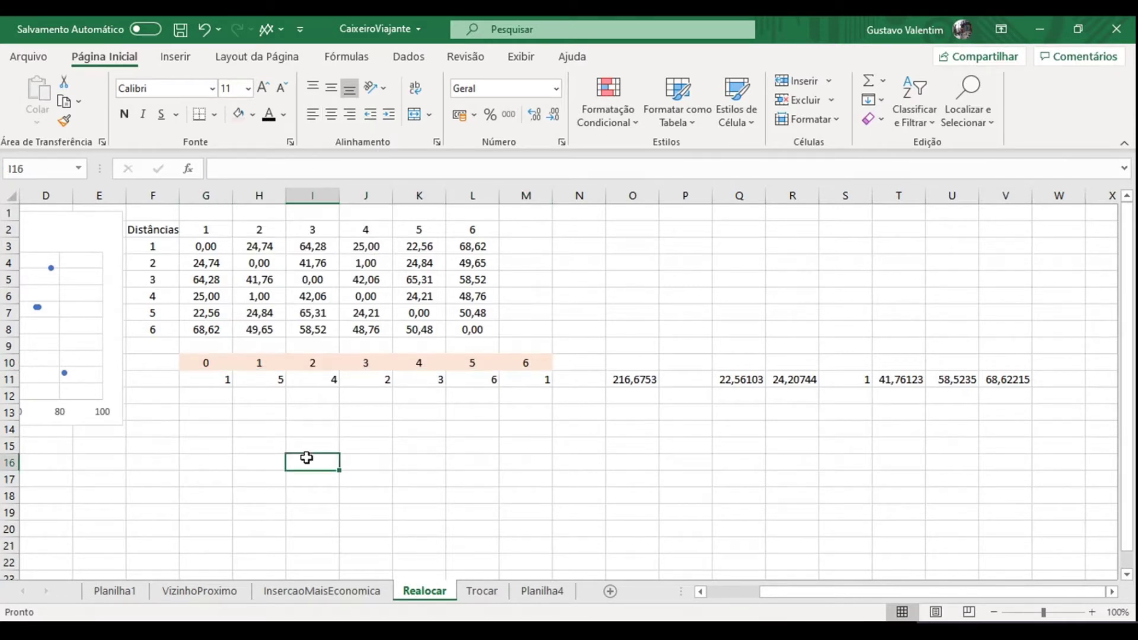
drag(207, 362, 532, 368)
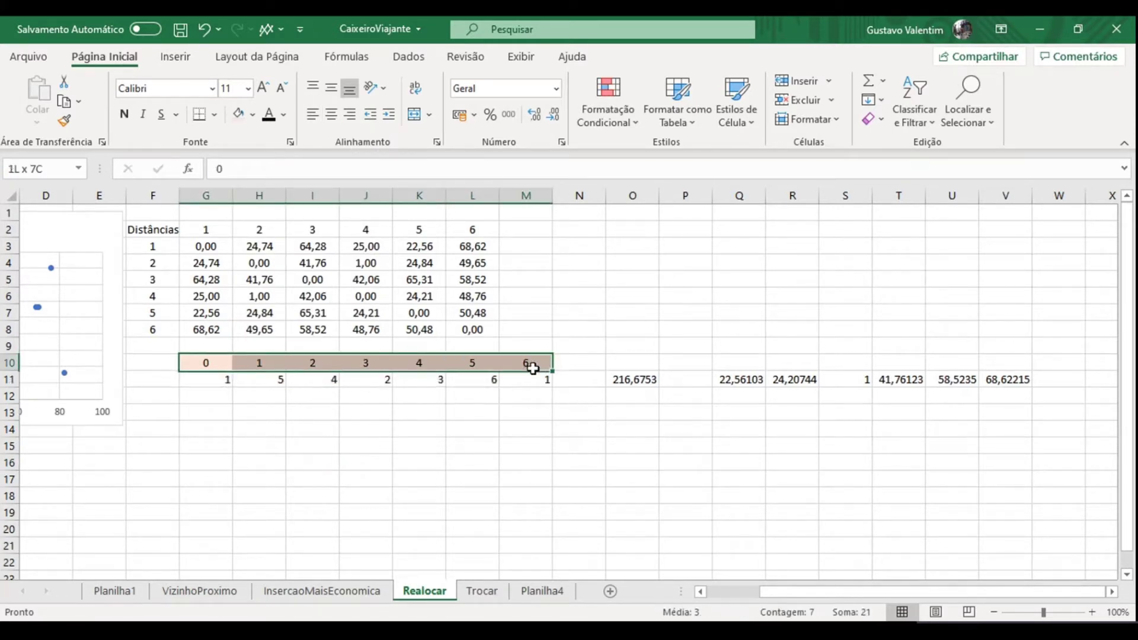
click(203, 419)
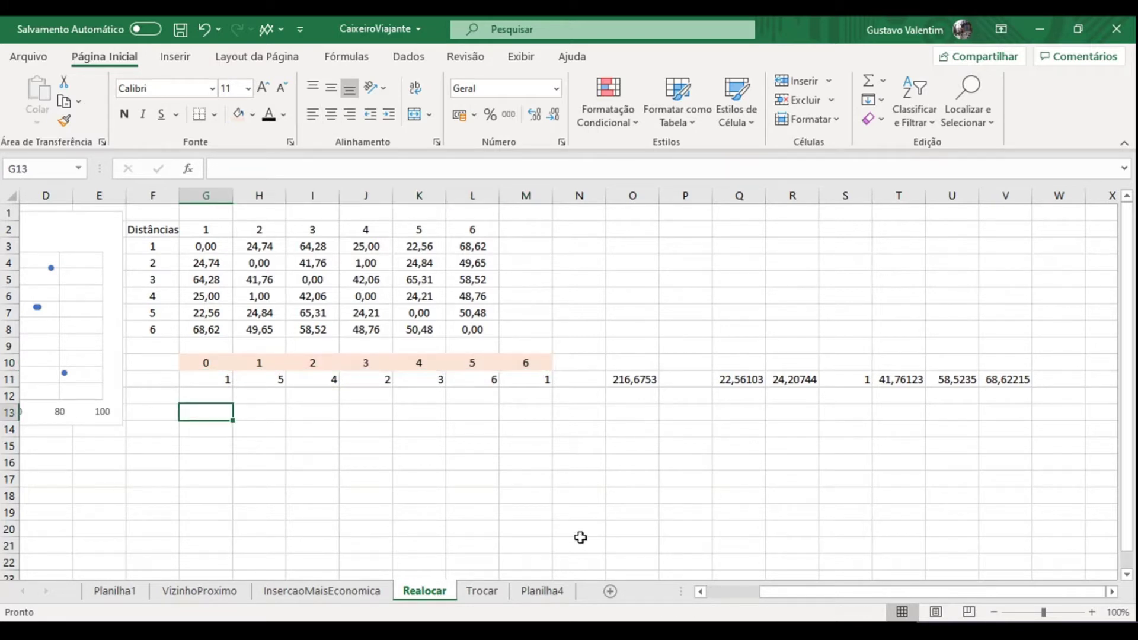
Step: Type 'Realocar o vértice que está na posição 1' into G13, correcting typos
text(R)
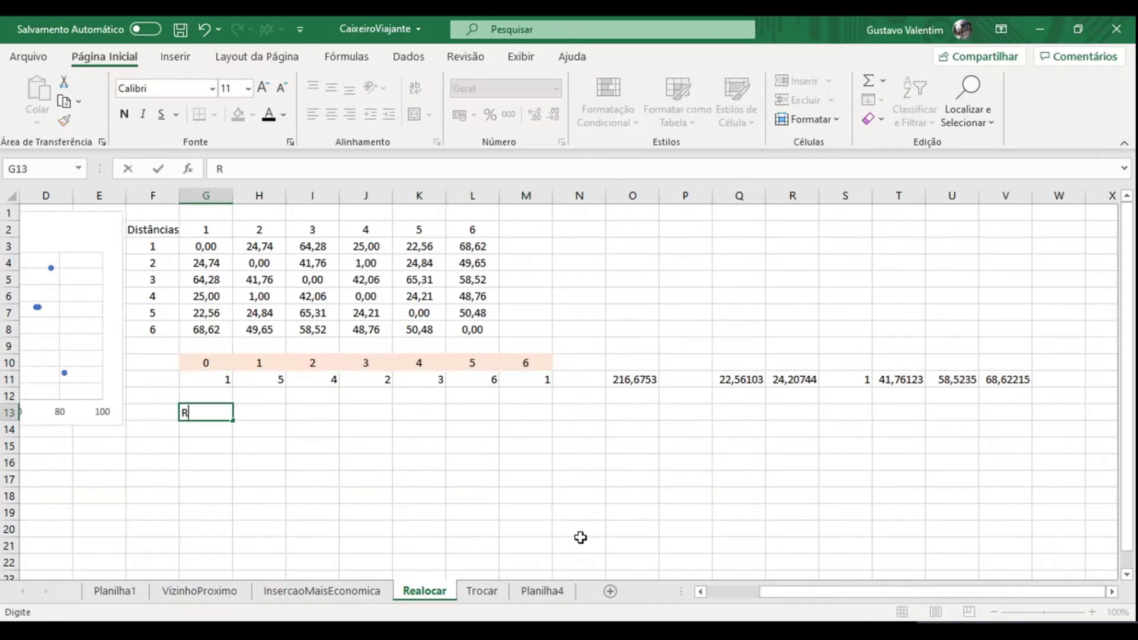
key(BackSpace)
text(ealo)
key(BackSpace)
key(BackSpace)
text(ocar)
text( ponto)
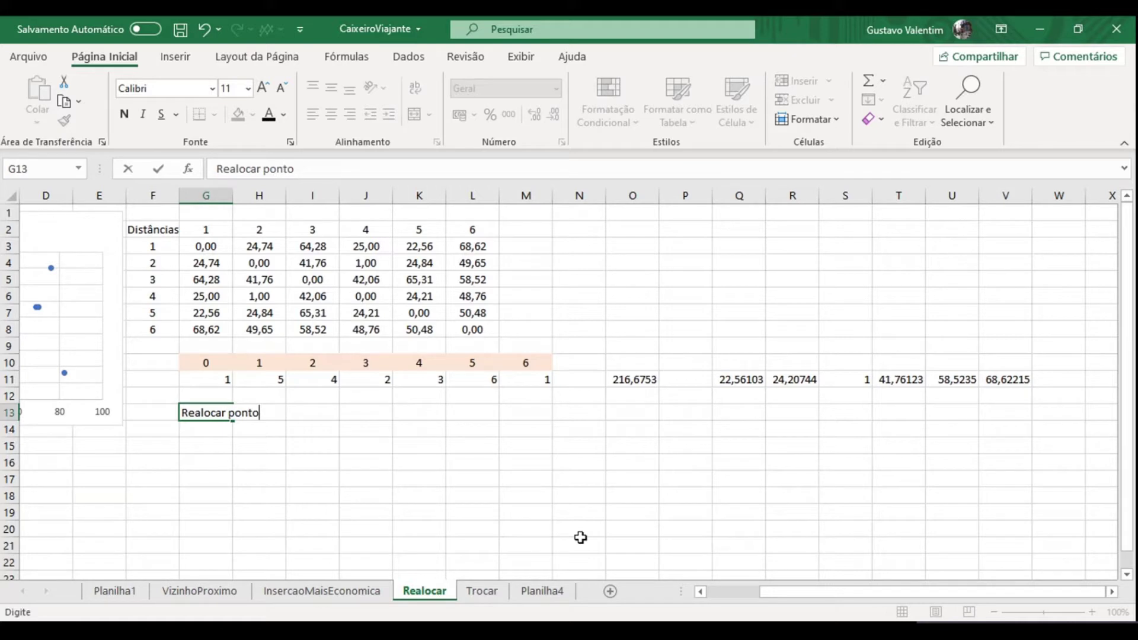
key(BackSpace)
key(BackSpace)
key(BackSpace)
key(BackSpace)
key(BackSpace)
key(BackSpace)
text(pon)
key(BackSpace)
key(BackSpace)
key(BackSpace)
key(BackSpace)
text(o vértice que está na pos)
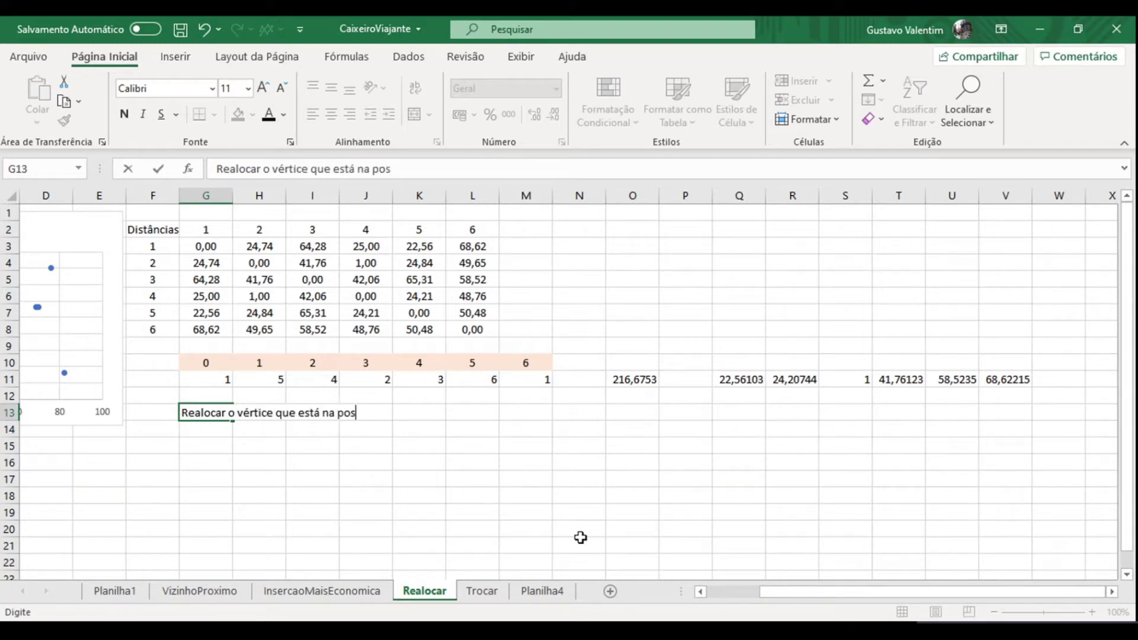
key(BackSpace)
text(ição)
key(BackSpace)
key(BackSpace)
key(BackSpace)
key(BackSpace)
text(si)
text(ção 1)
key(Return)
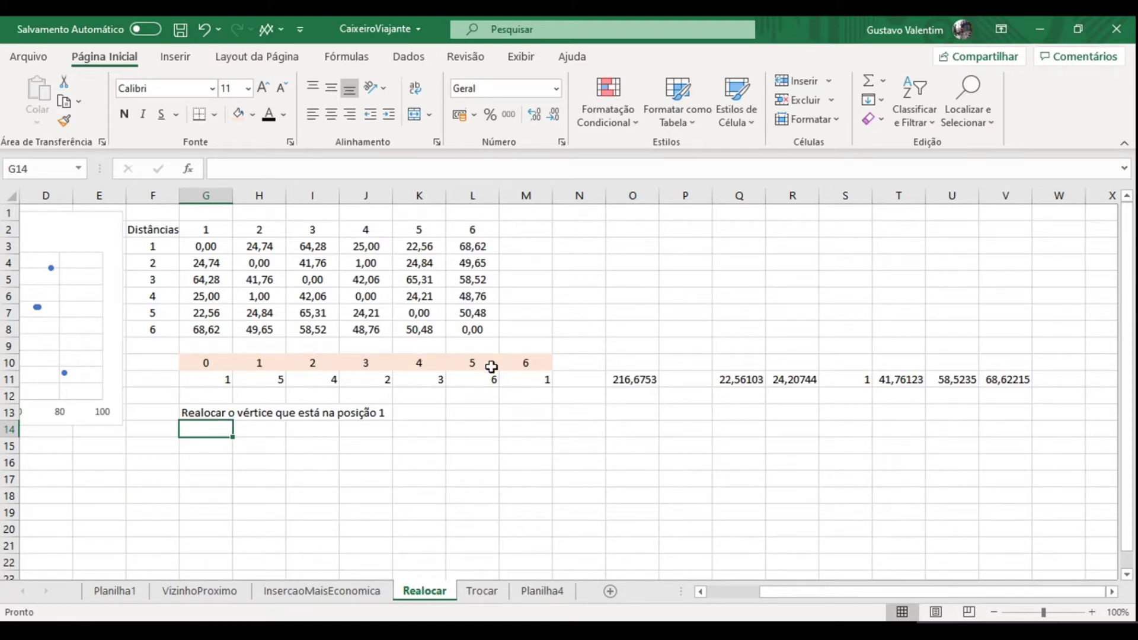
click(192, 446)
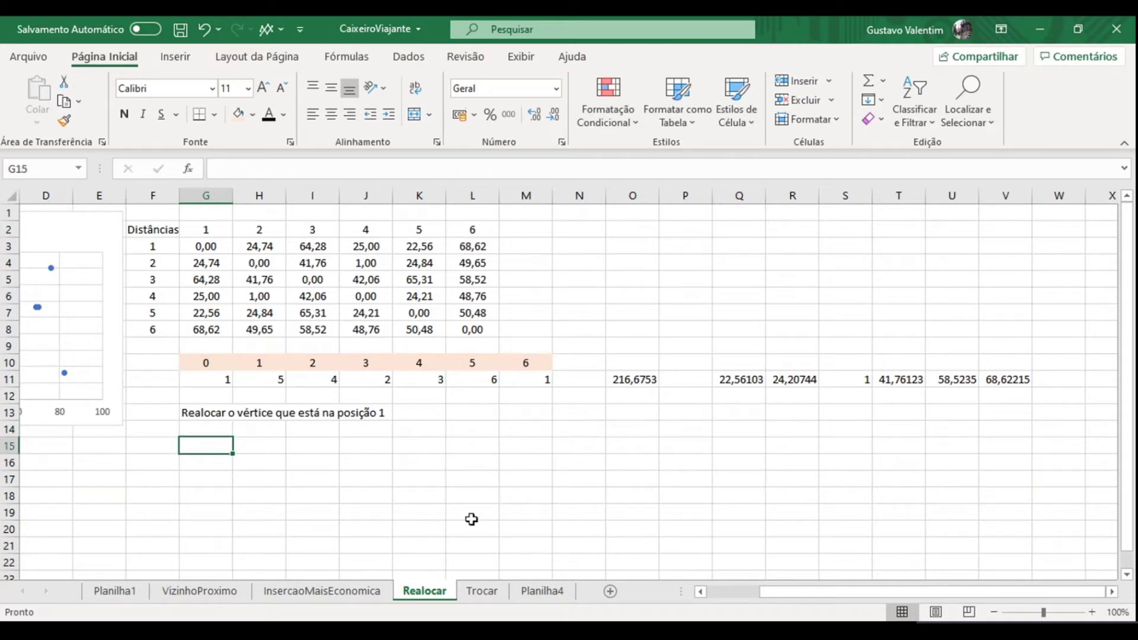
Step: Enter the text labels 2: and 3: in F15 and F16
key(Left)
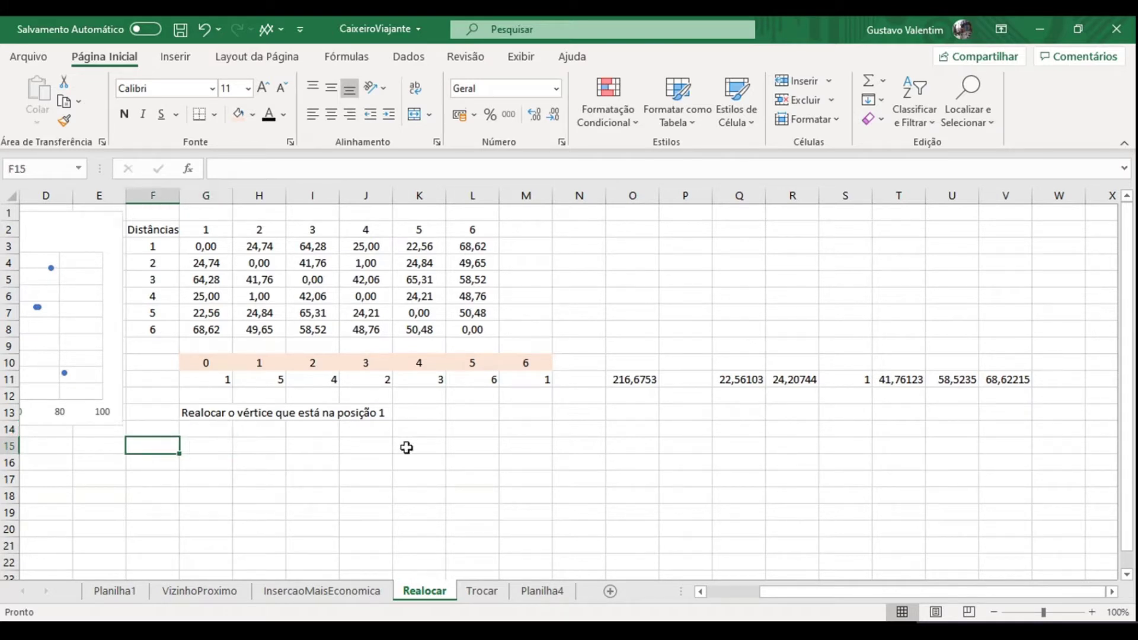
text(2)
key(Return)
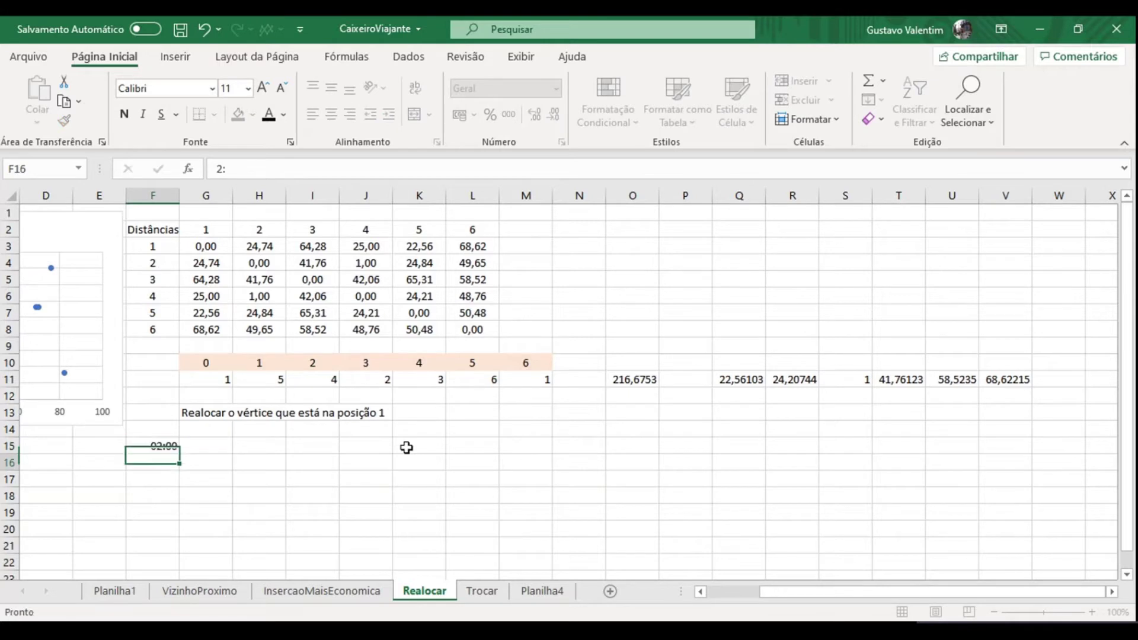
key(Up)
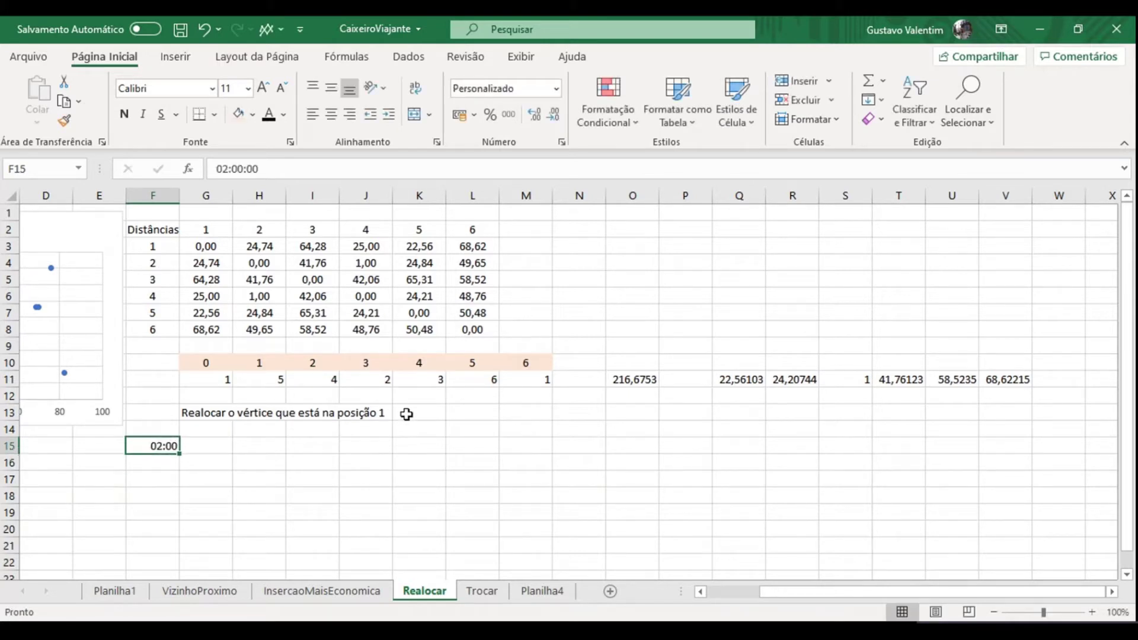
text(2)
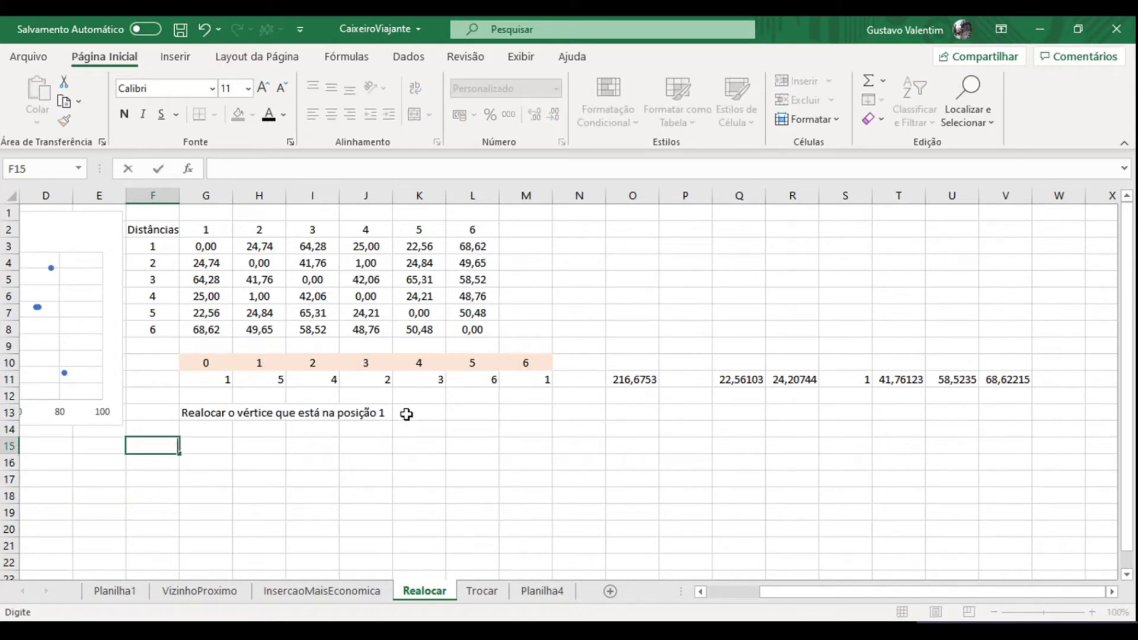
text(2:)
key(Return)
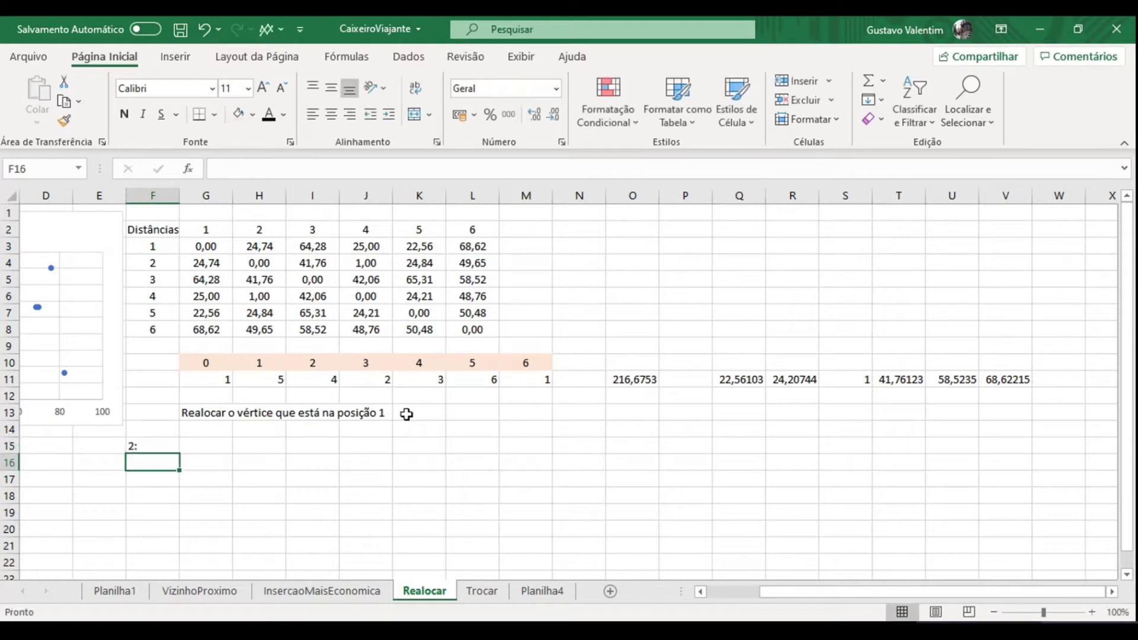
text('3:)
key(Return)
Step: Add the labels 4: and 5: in F17 and F18
text(1)
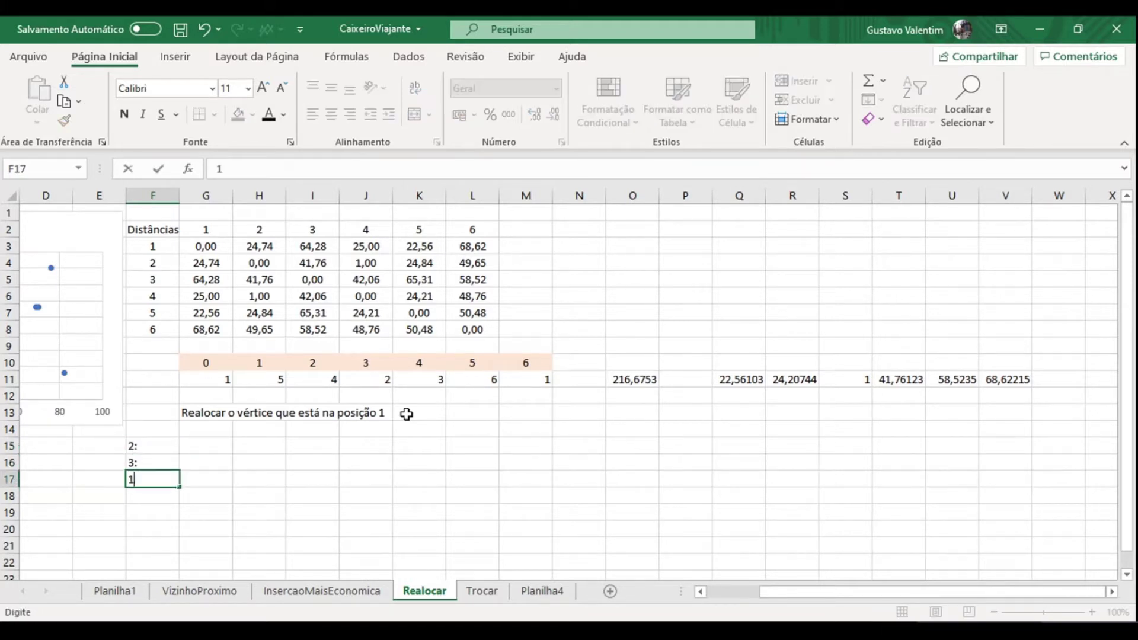
text(4)
key(BackSpace)
key(BackSpace)
text(4:)
key(Return)
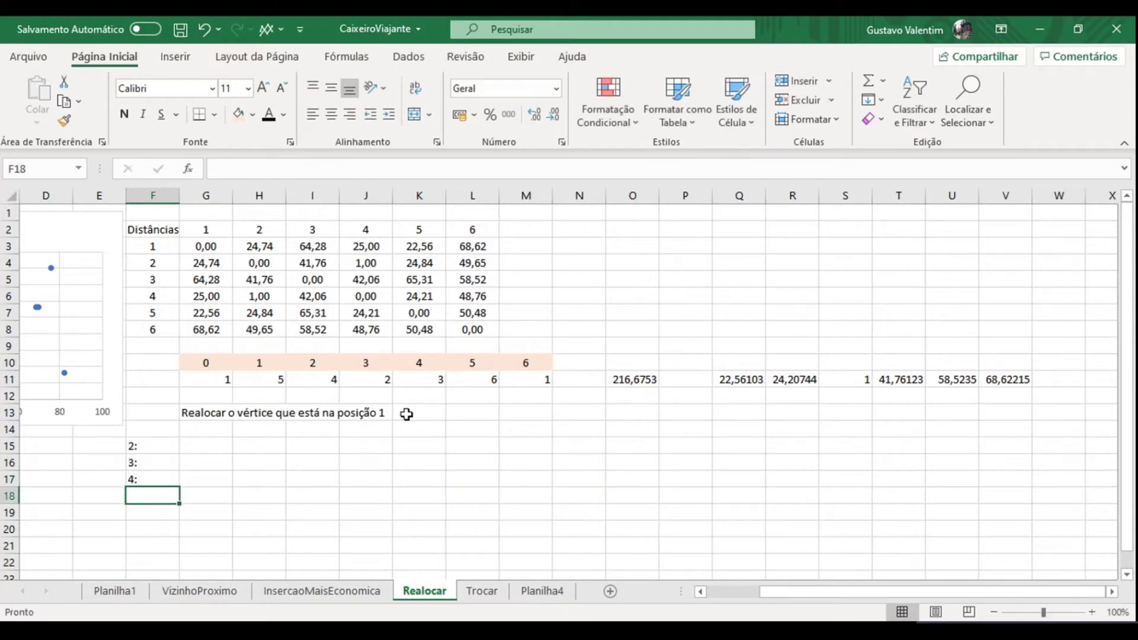
text(4)
key(BackSpace)
text(')
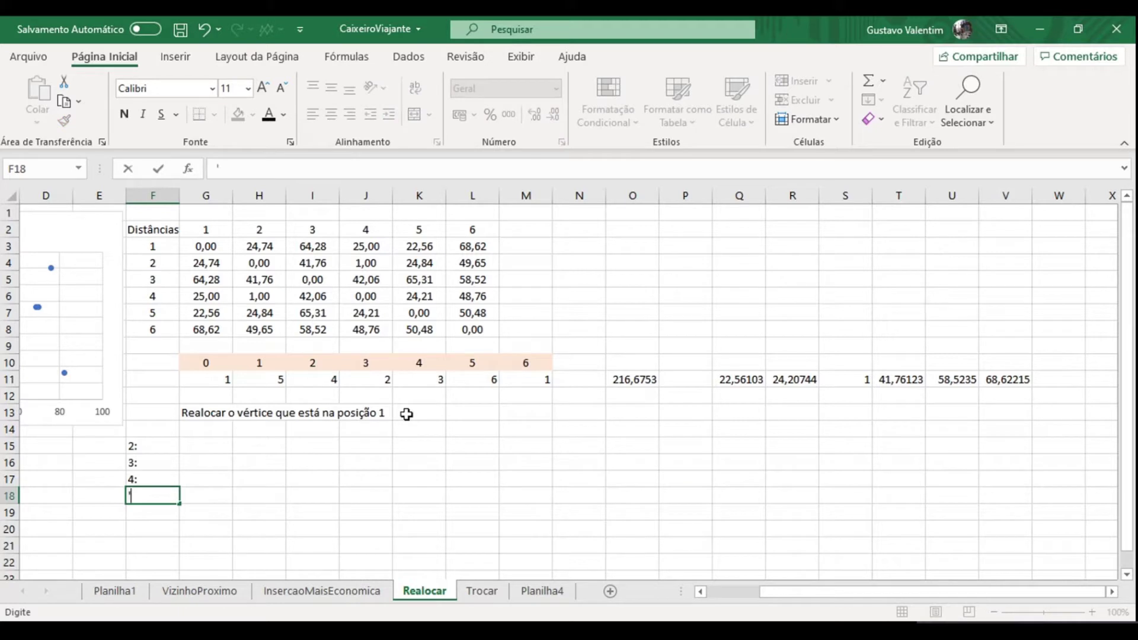
text(5:)
key(Return)
key(Up)
key(Up)
key(Up)
key(Up)
key(Right)
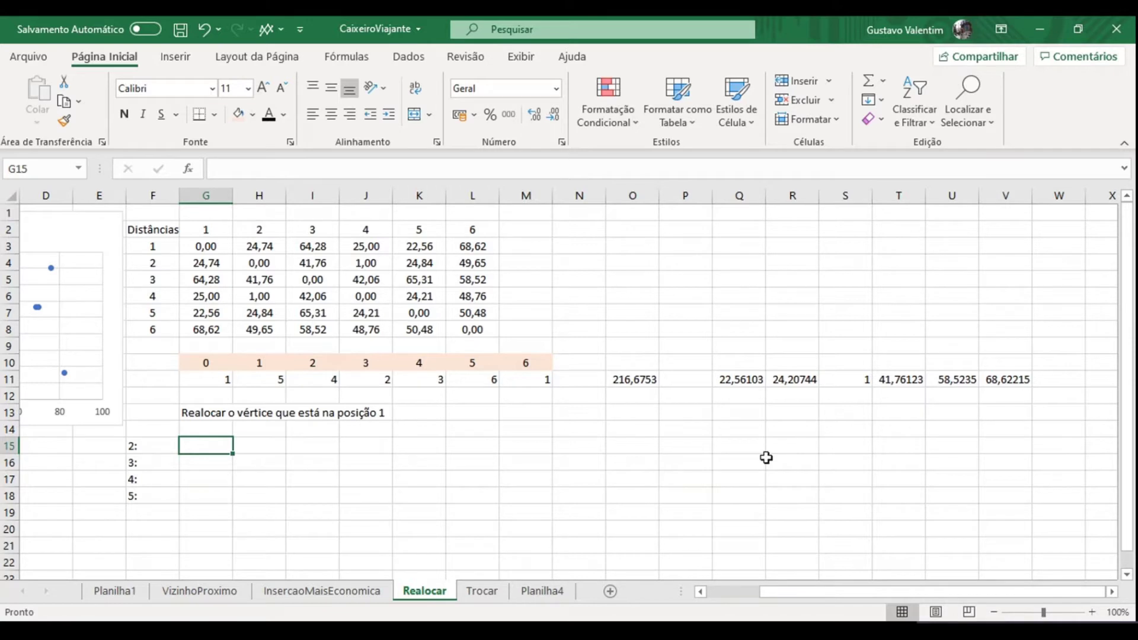
Step: Fill G15:M15 beside label 2: with the vertices 1, 4, 5, 2, 3, 6, 1
text(1)
key(Tab)
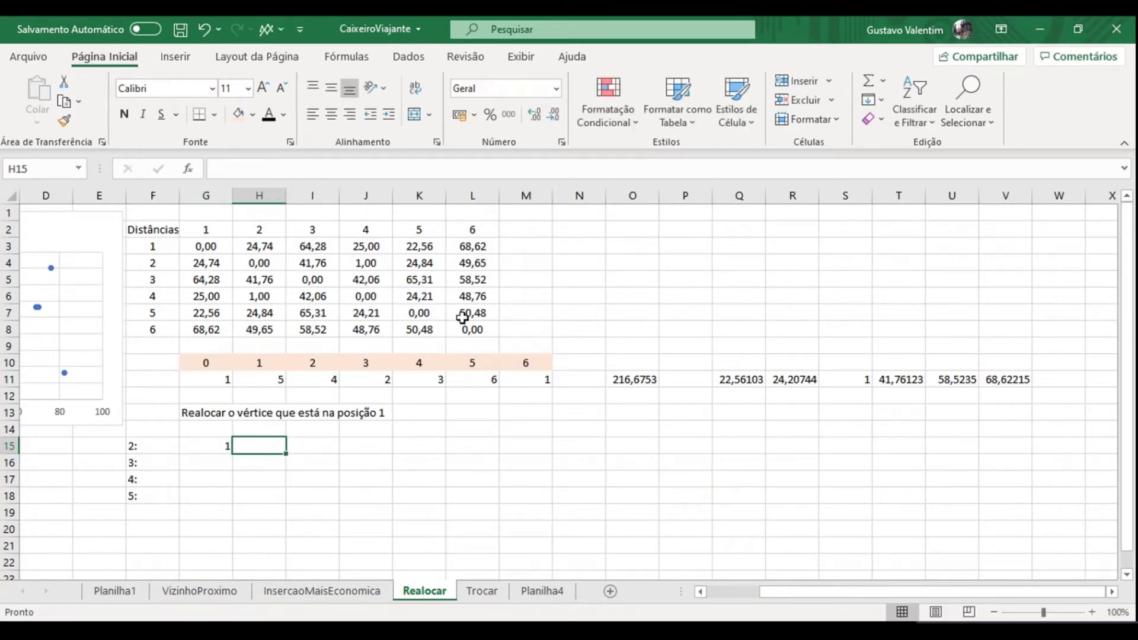
text(4)
key(Tab)
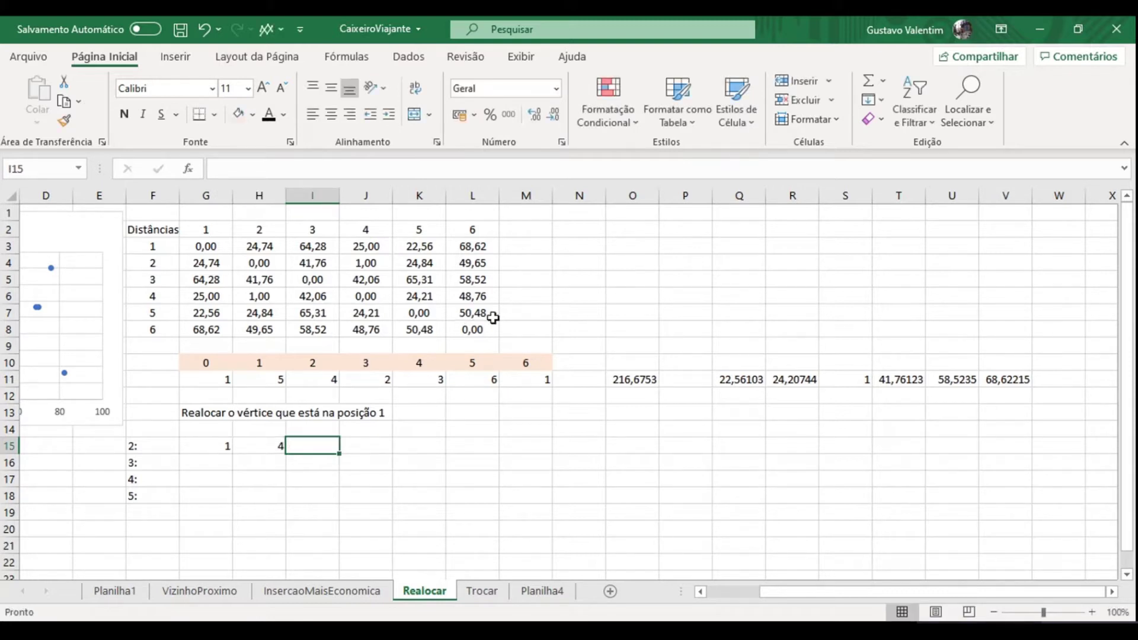
text(5)
key(Tab)
text(2)
key(Tab)
text(3)
key(Tab)
text(6)
key(Tab)
text(1)
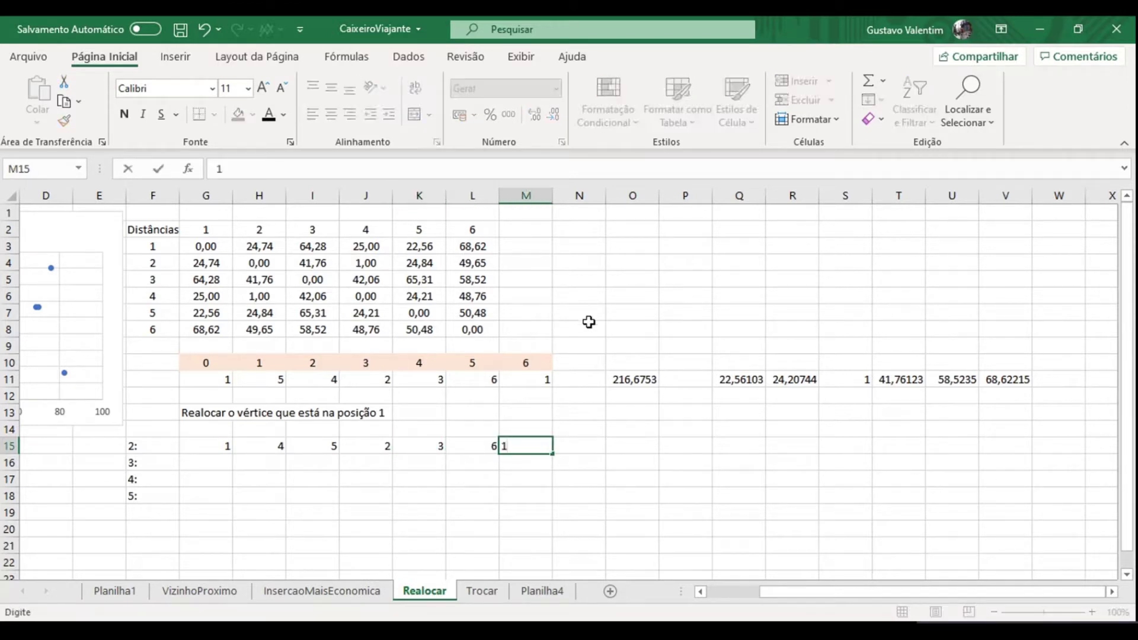
key(Return)
key(Left)
key(Left)
key(Left)
key(Left)
key(Left)
key(Left)
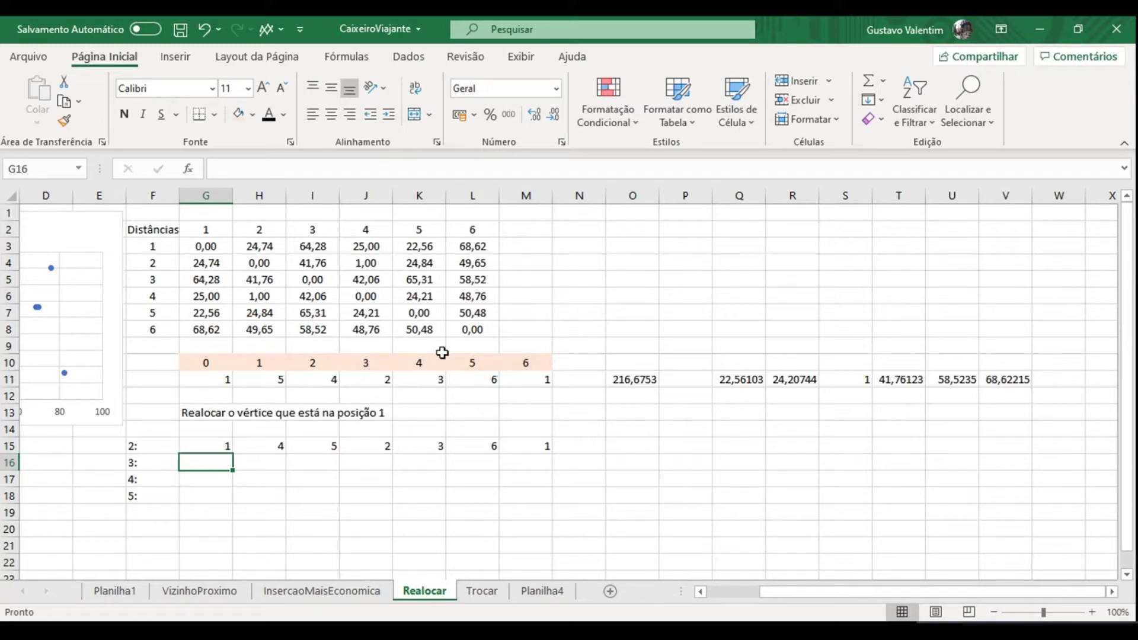
Step: Fill G16:M16 beside label 3: with the vertices 1, 4, 2, 5, 3, 6, 1
text(1)
key(Tab)
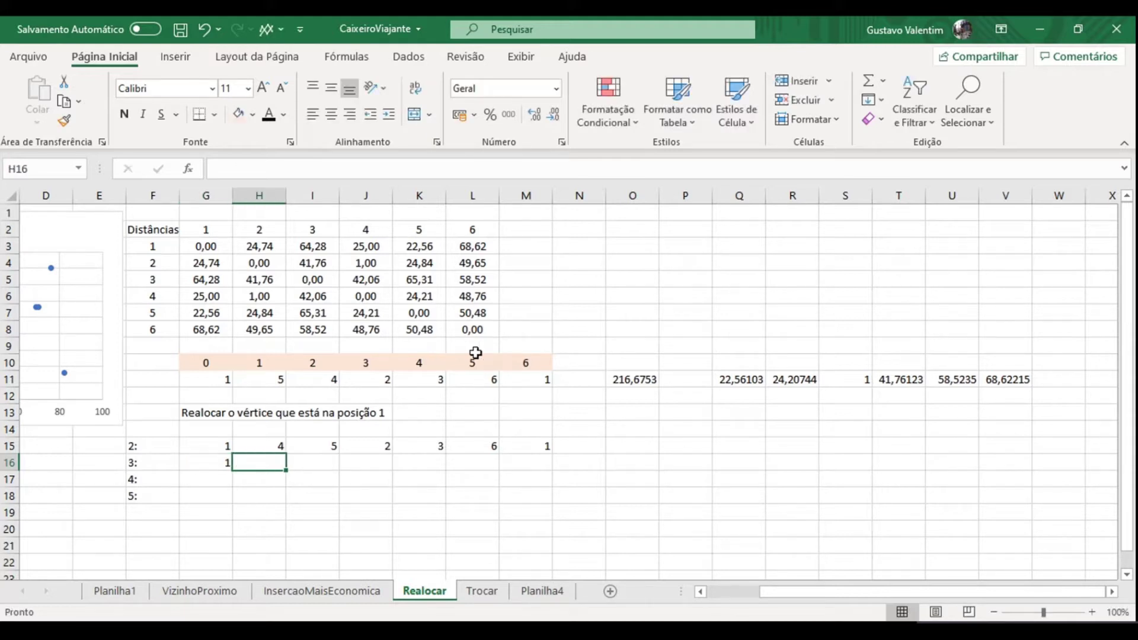
text(4)
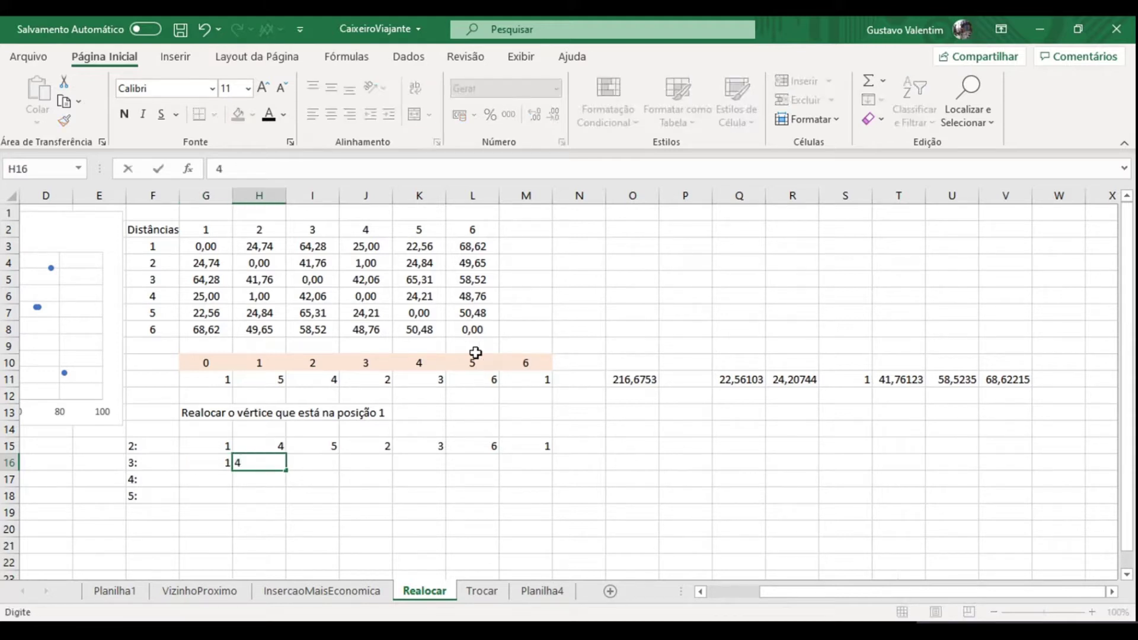
key(Tab)
text(2)
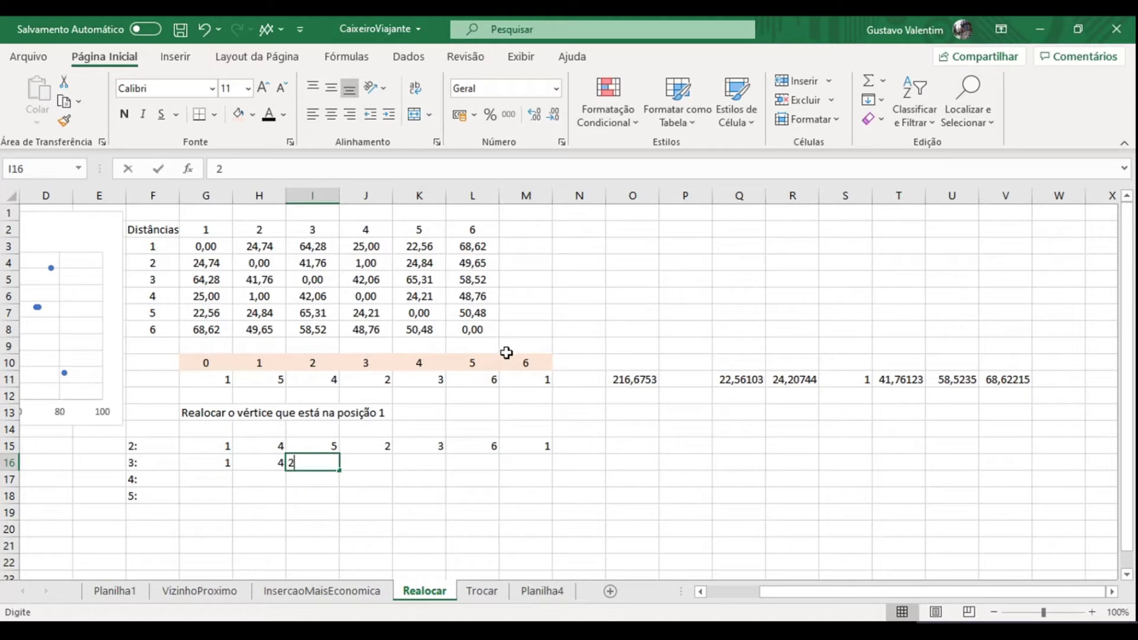
key(Tab)
text(5)
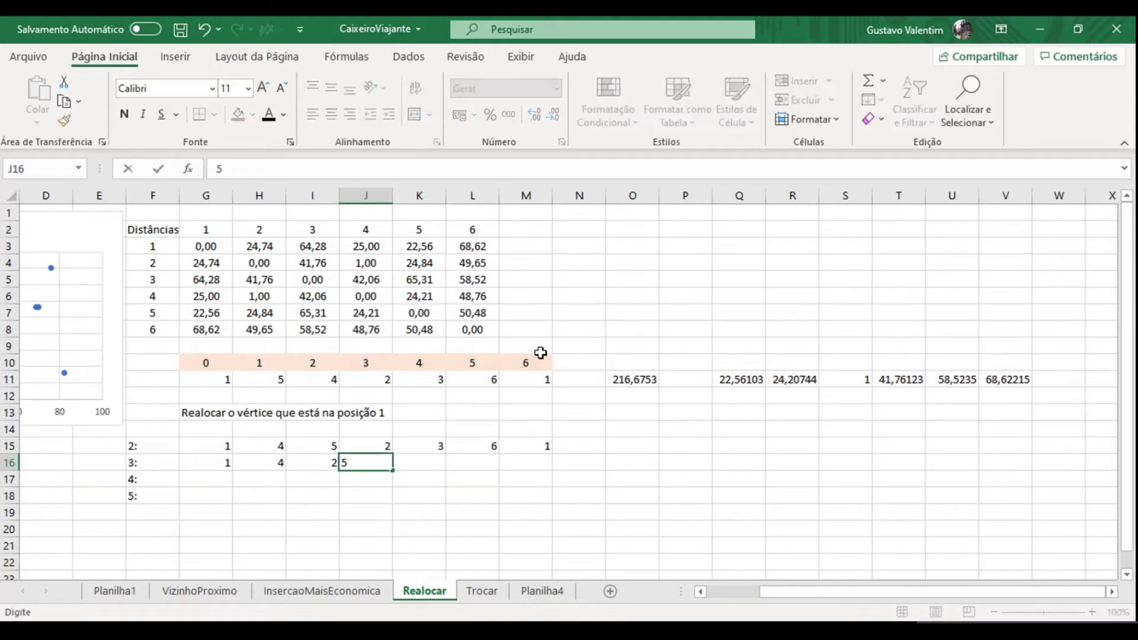
key(Tab)
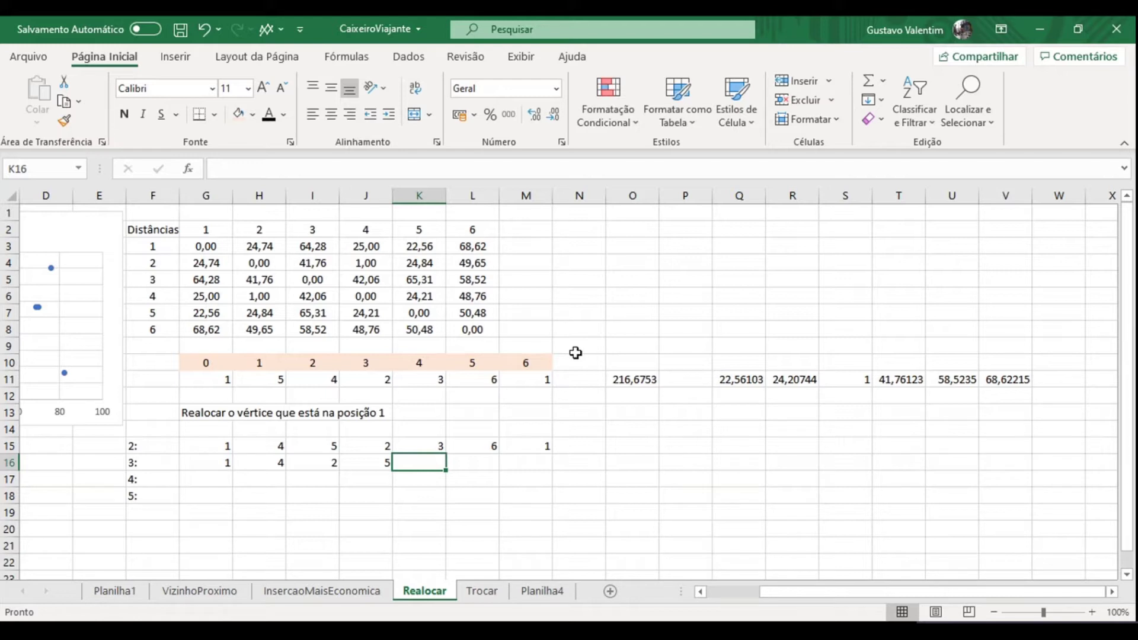
text(3)
key(Tab)
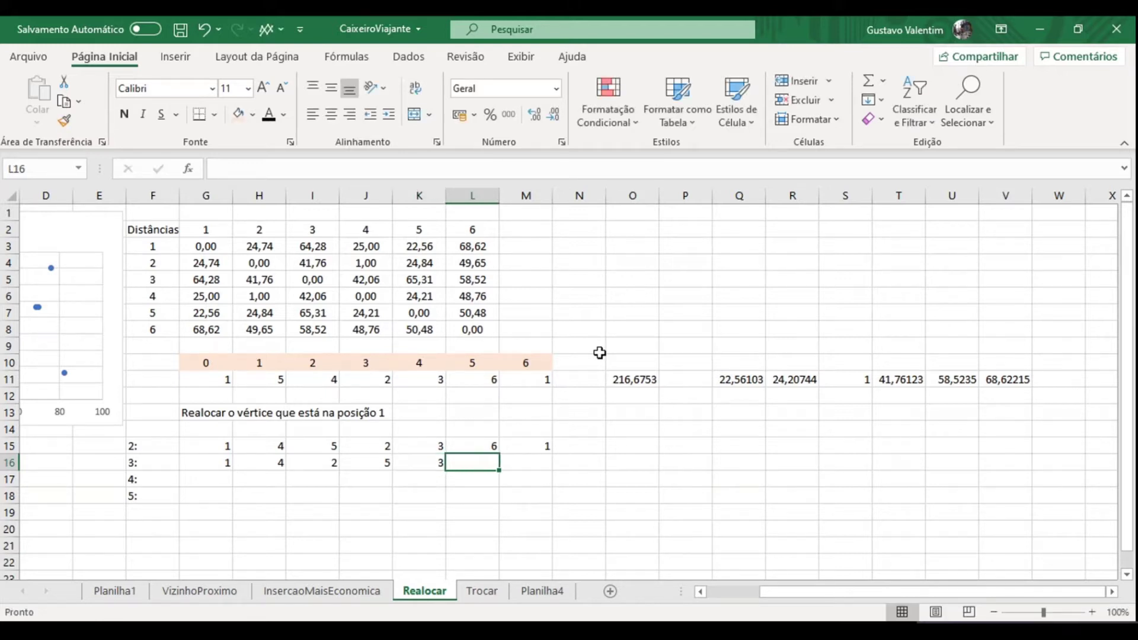
text(6)
key(Escape)
text(1)
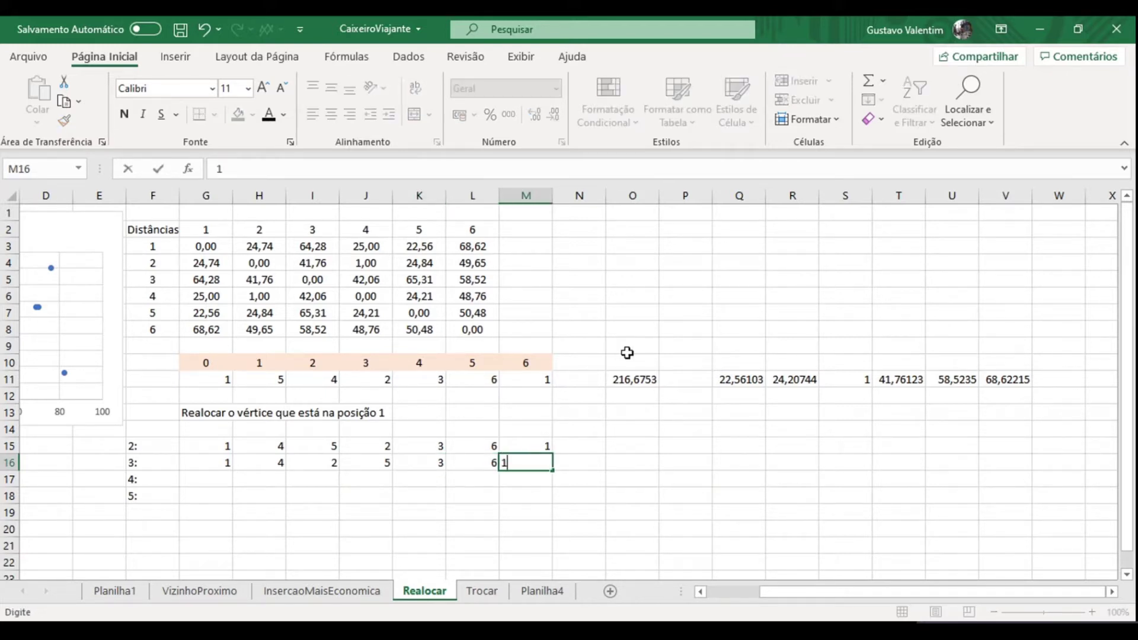
key(Return)
Step: Move to cell K17 after comparing the routes in the rows above
key(Left)
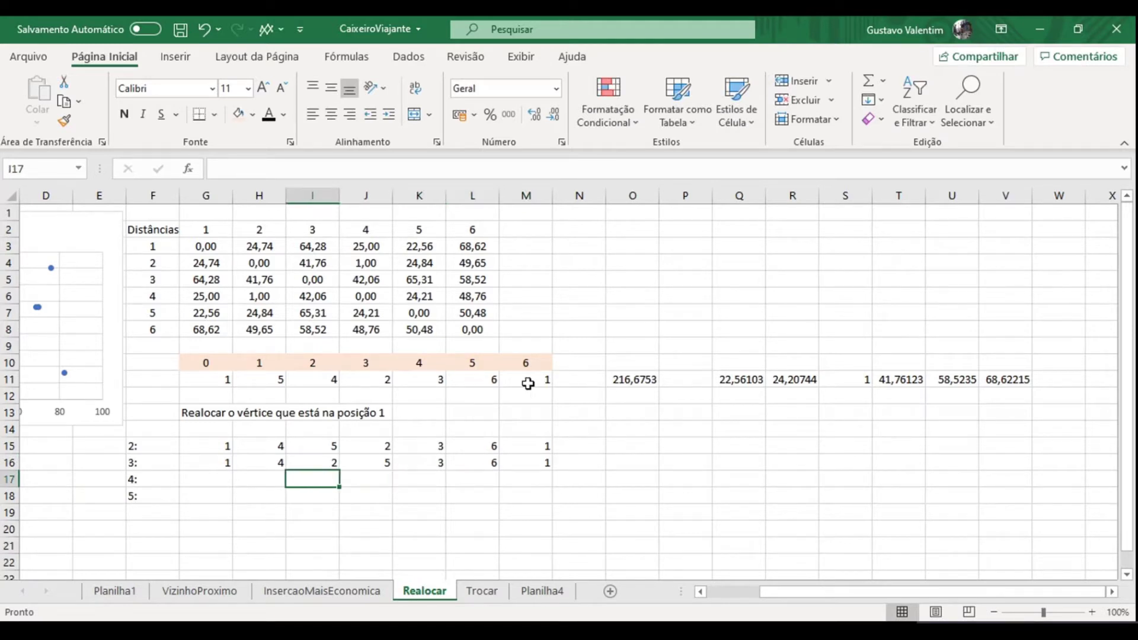
key(Up)
key(Up)
key(Down)
key(Up)
key(Down)
key(Down)
key(Right)
key(Right)
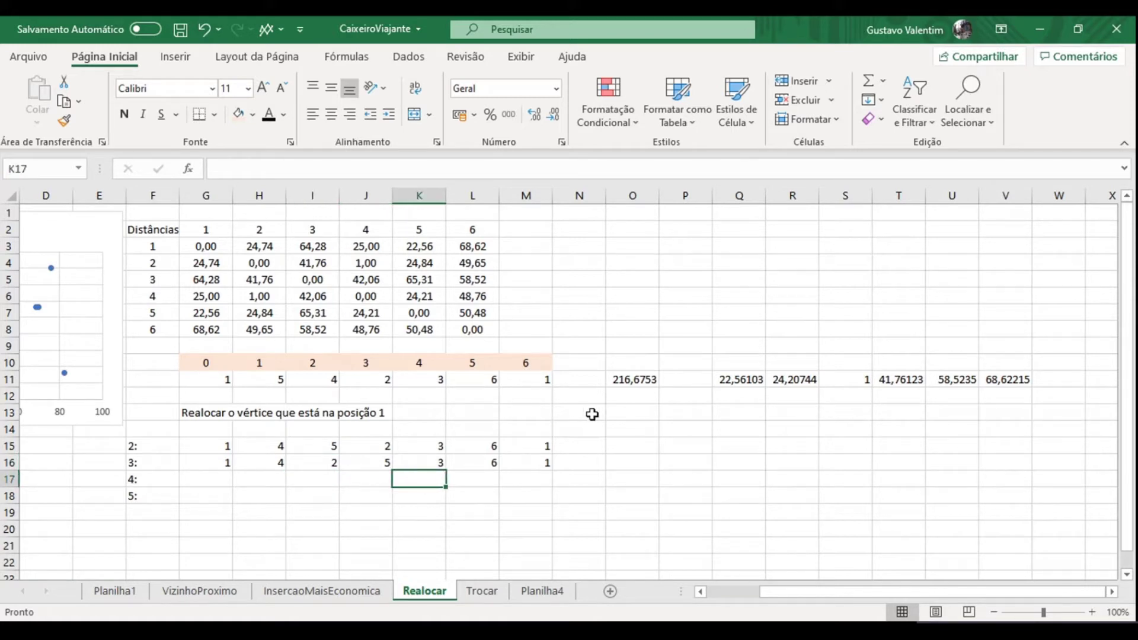
Step: Enter vertex 5 in cells K17 and L18
text(5)
key(Return)
key(Right)
text(5)
key(Return)
key(Up)
key(Up)
key(Left)
key(Left)
key(Left)
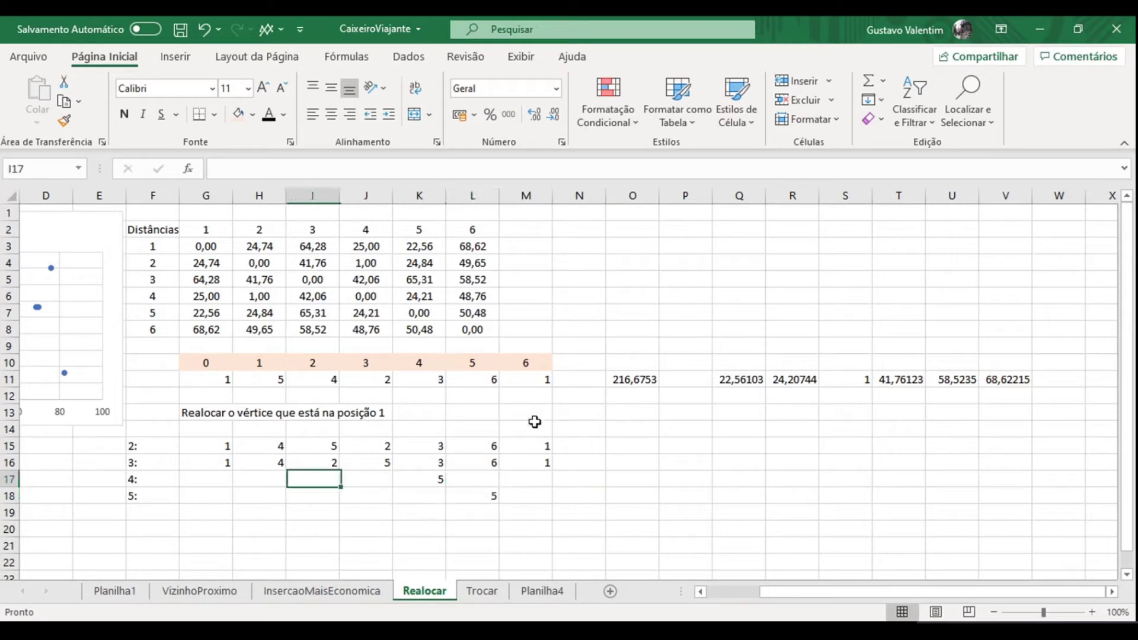
key(Left)
key(Left)
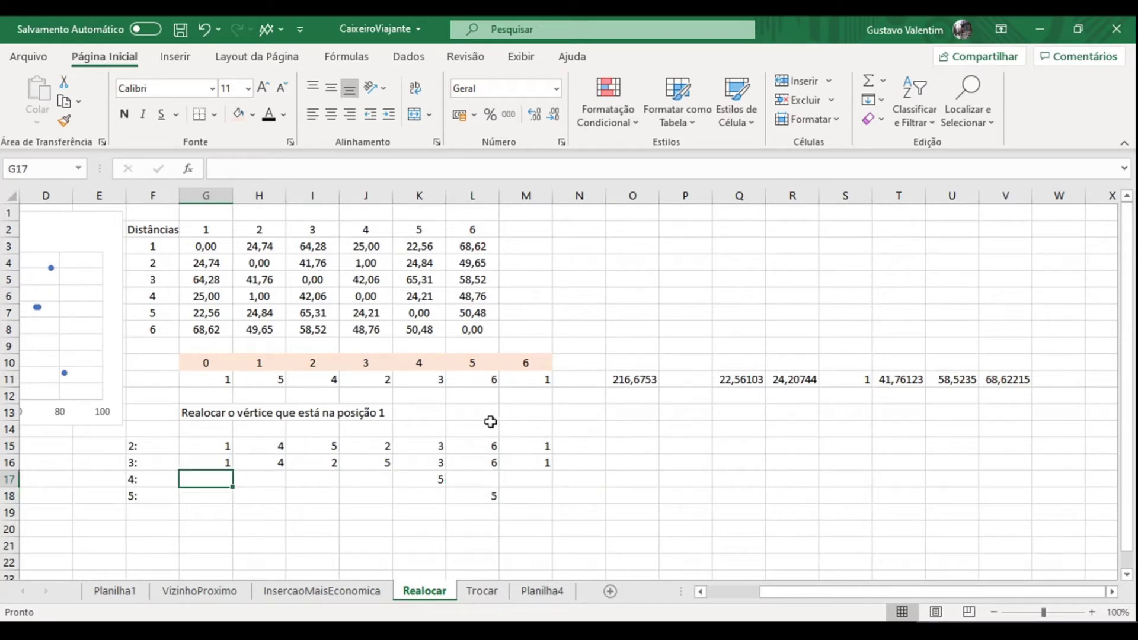
Step: Complete row 17 as the route 1, 4, 2, 3, 5, 6, 1
text(1)
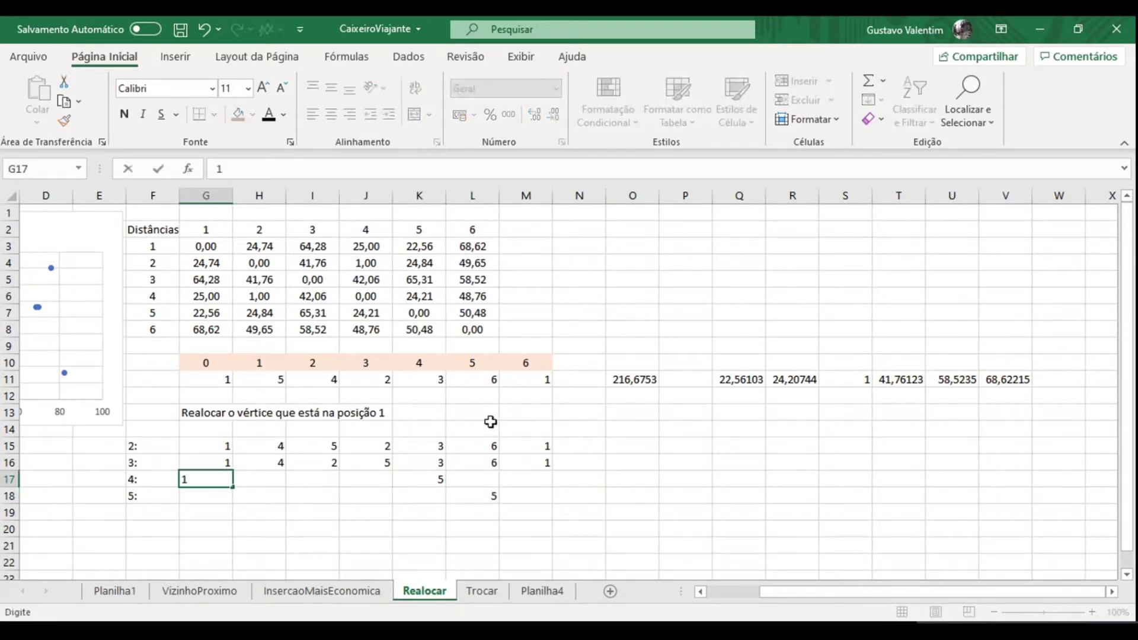
key(Right)
text(4)
key(Right)
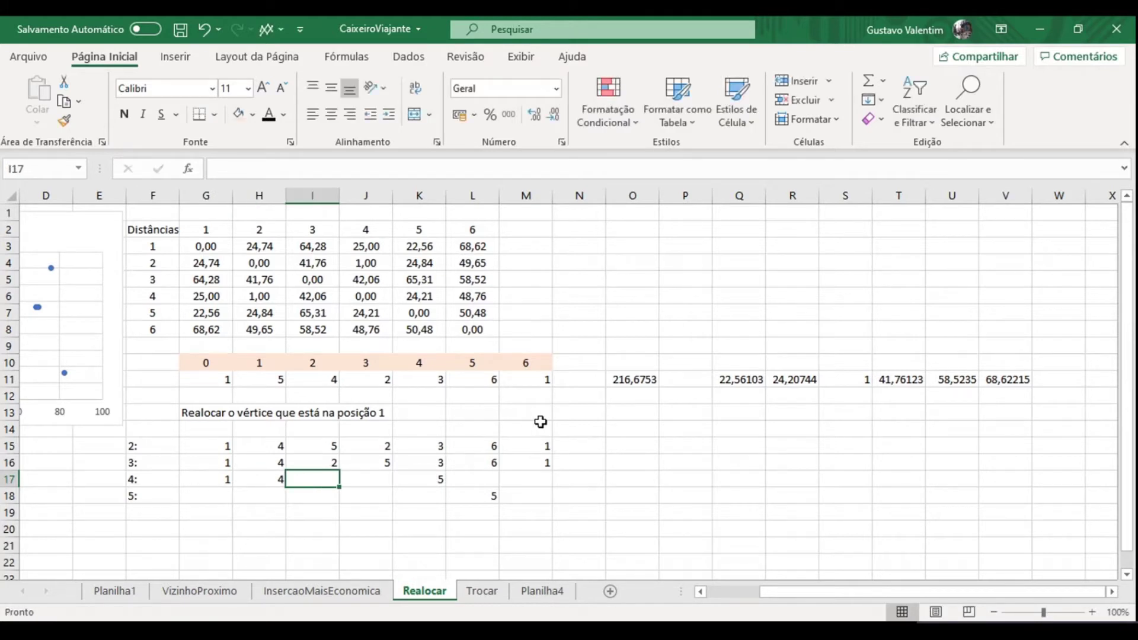
text(2)
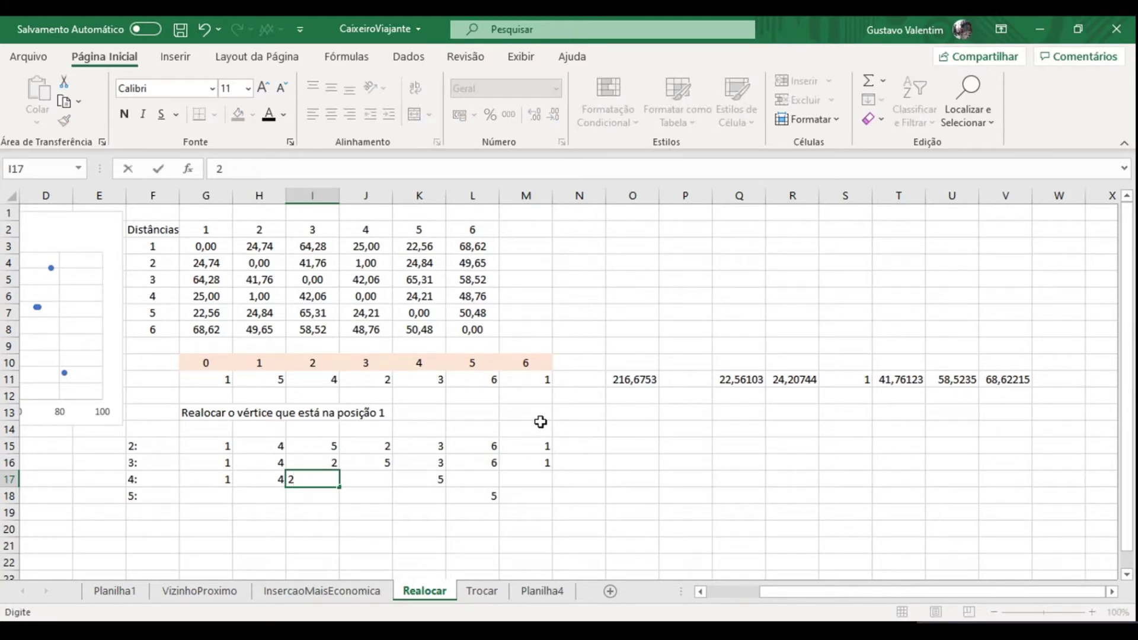
key(Right)
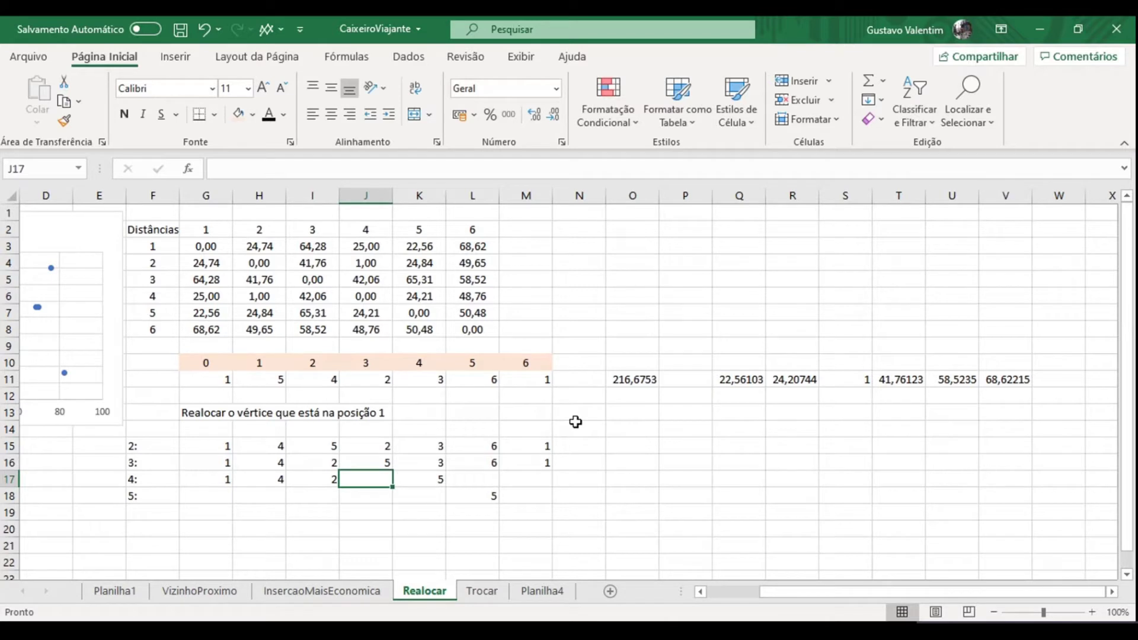
text(3)
key(Right)
key(Right)
text(6)
key(Right)
text(1)
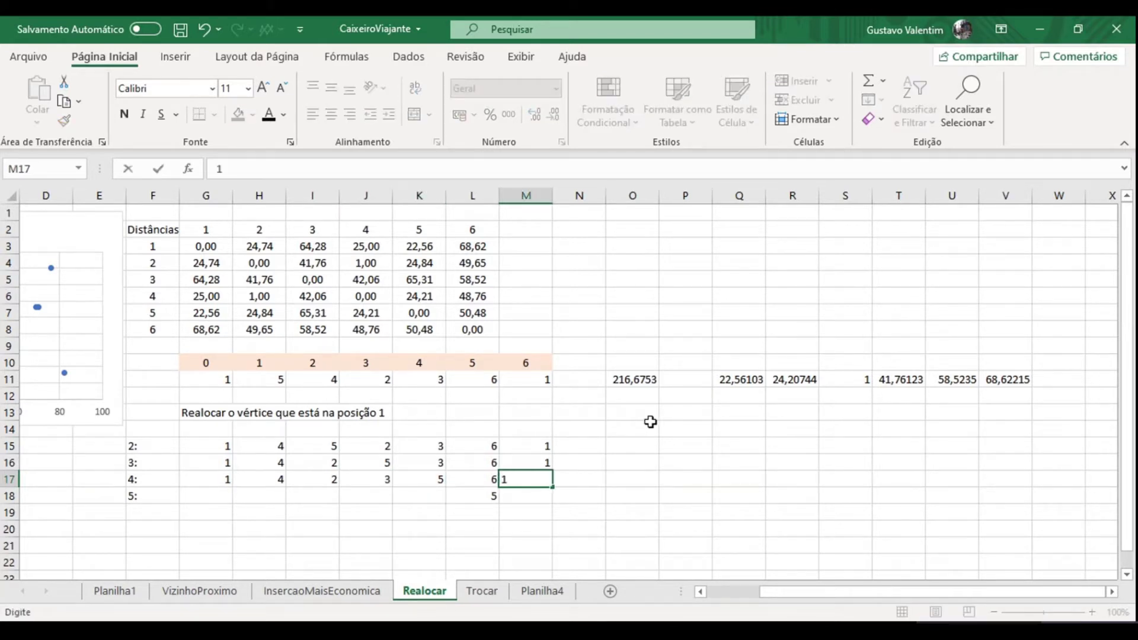
key(Return)
Step: Complete row 18 as the route 1, 4, 2, 3, 6, 5, 1
key(Left)
key(Left)
key(Left)
key(Left)
key(Left)
key(Left)
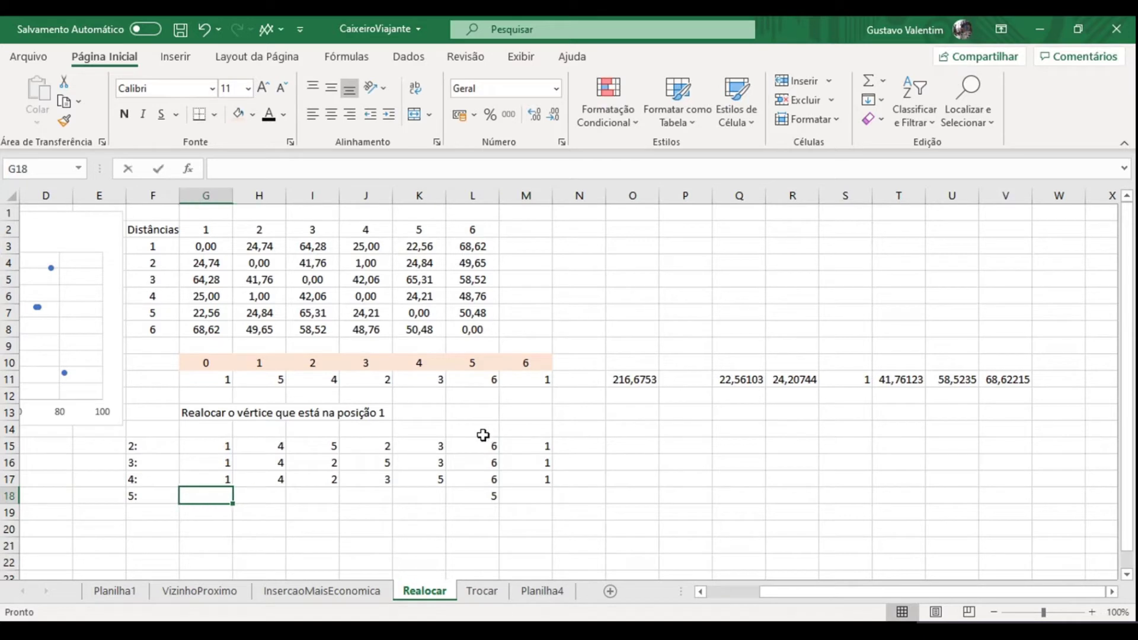
text(1)
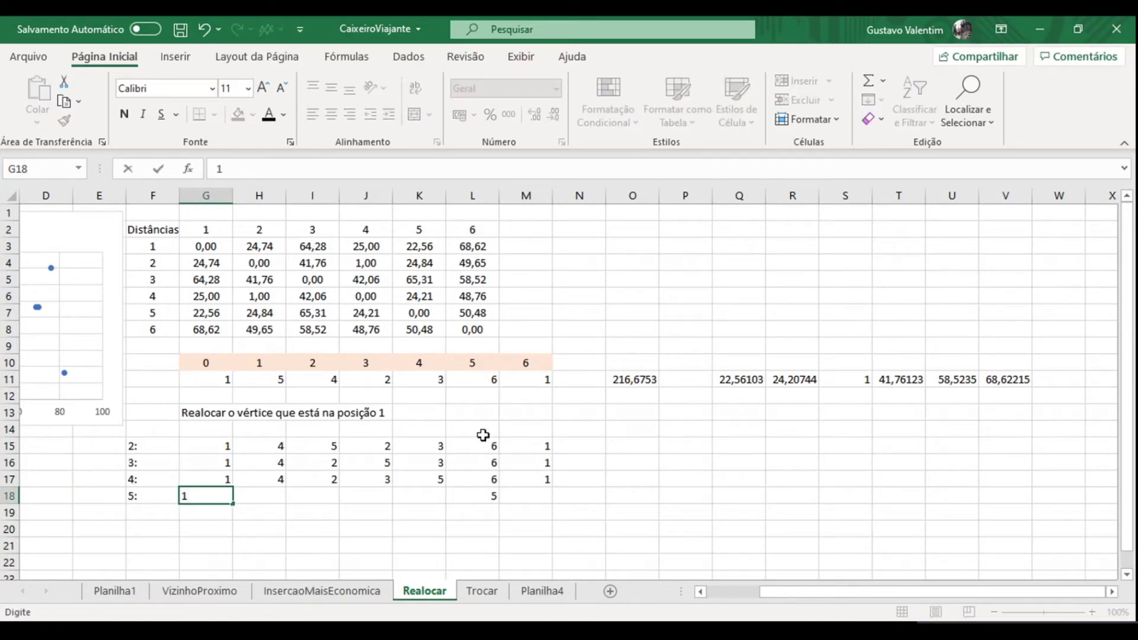
key(Right)
text(4)
key(Right)
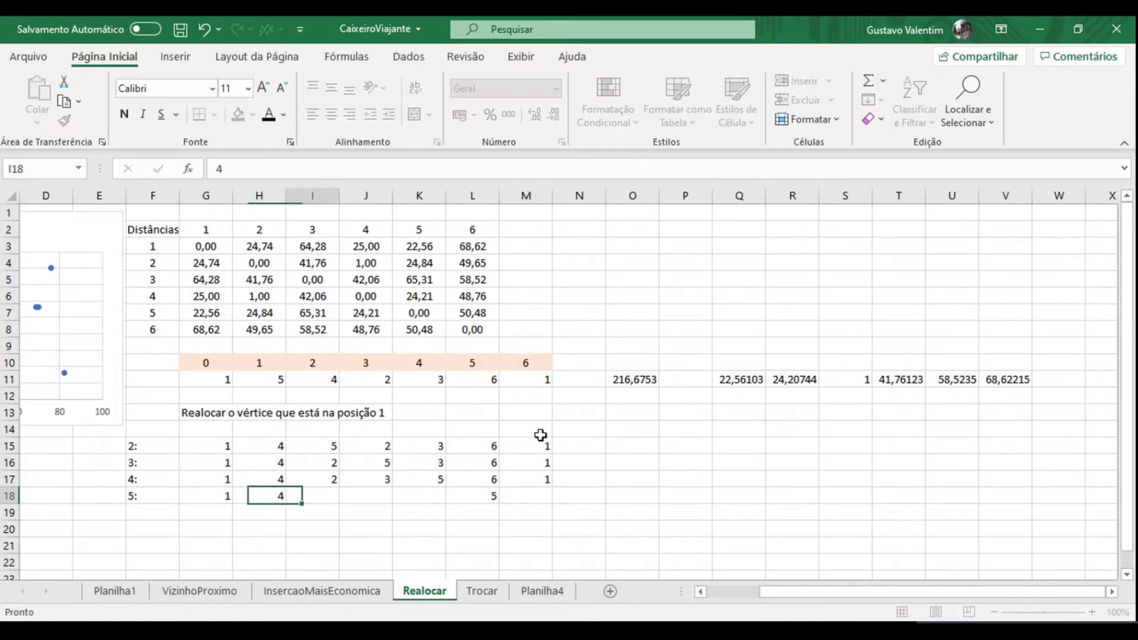
text(2)
key(Right)
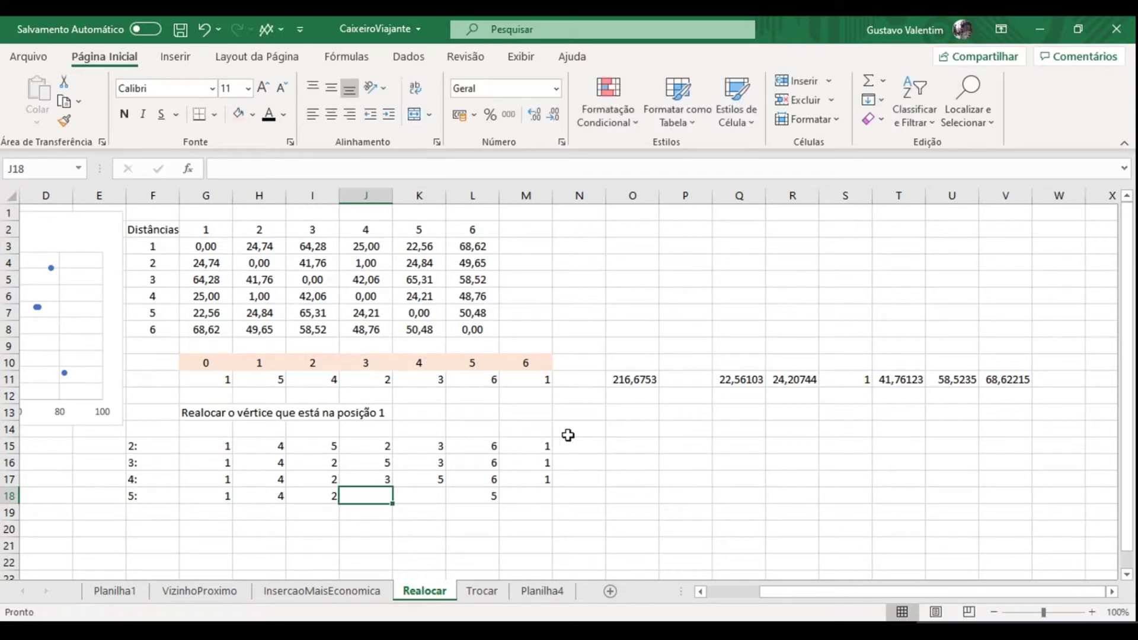
text(3)
key(Right)
text(6)
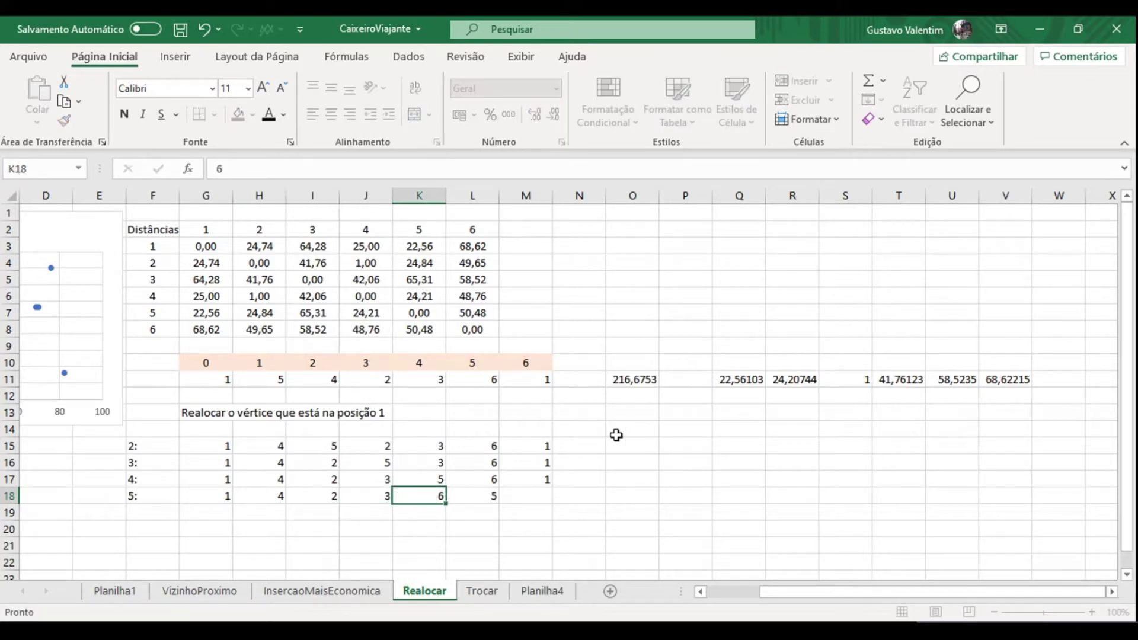
key(Right)
key(Right)
text(1)
key(Right)
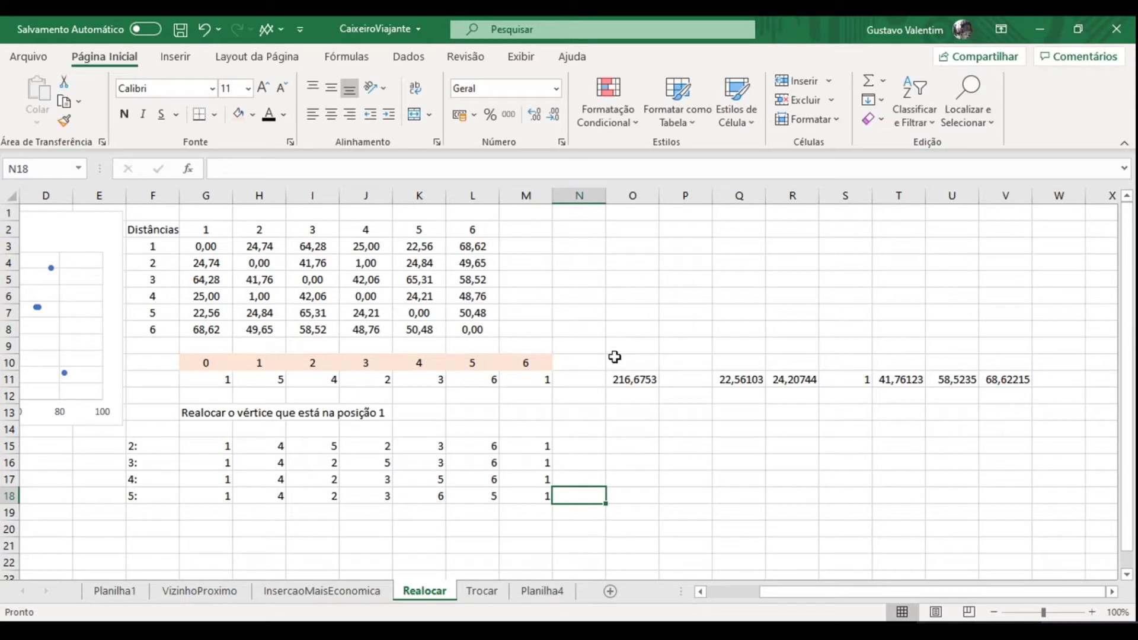
drag(635, 378, 1006, 380)
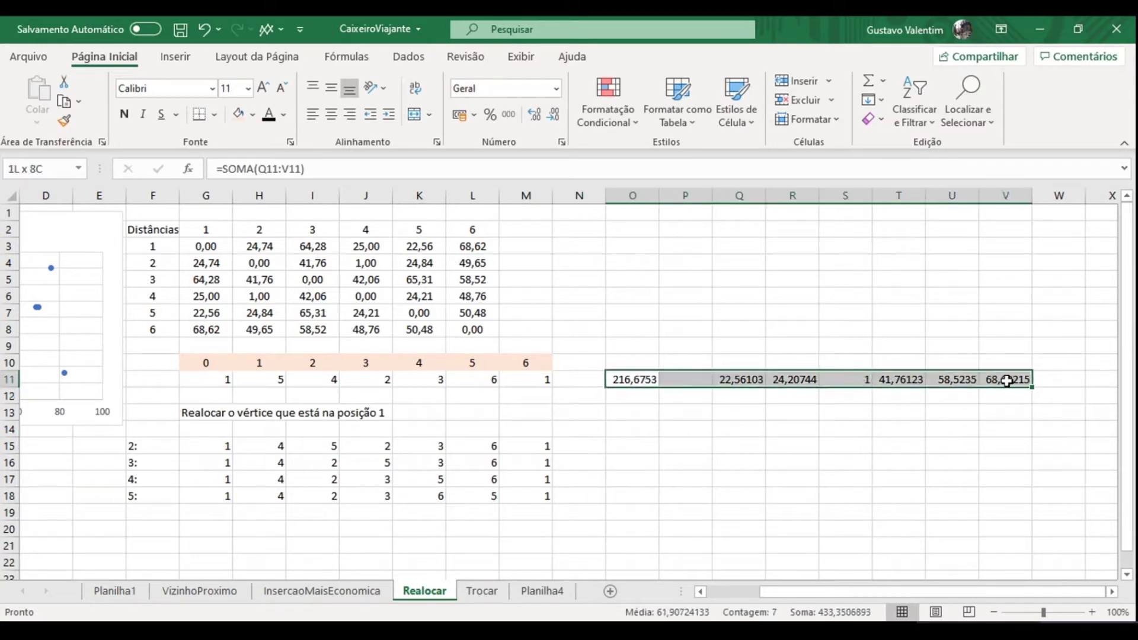
Step: Copy the row 11 distance and sum formulas into O15:V18 and check O16's total
key(ctrl+c)
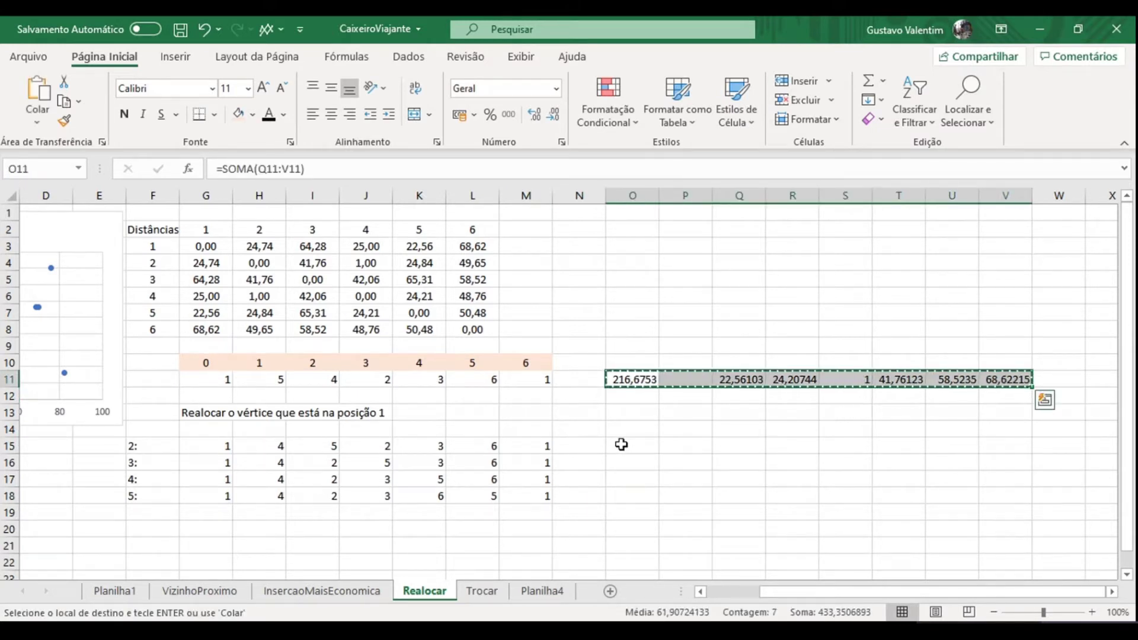
drag(621, 444, 1006, 495)
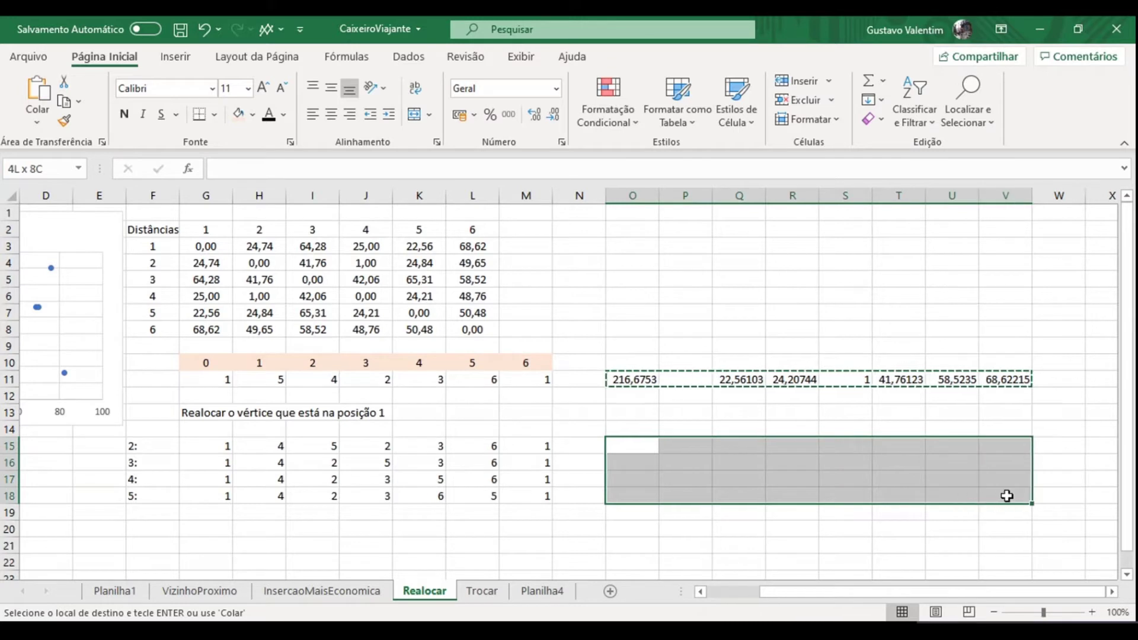
key(ctrl+v)
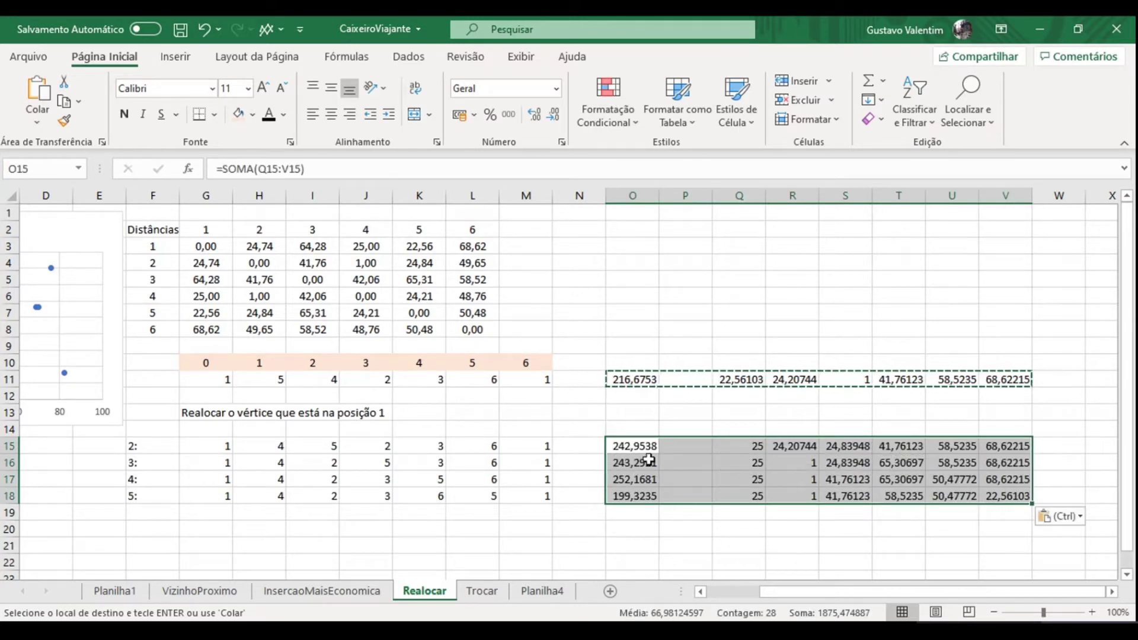
click(649, 460)
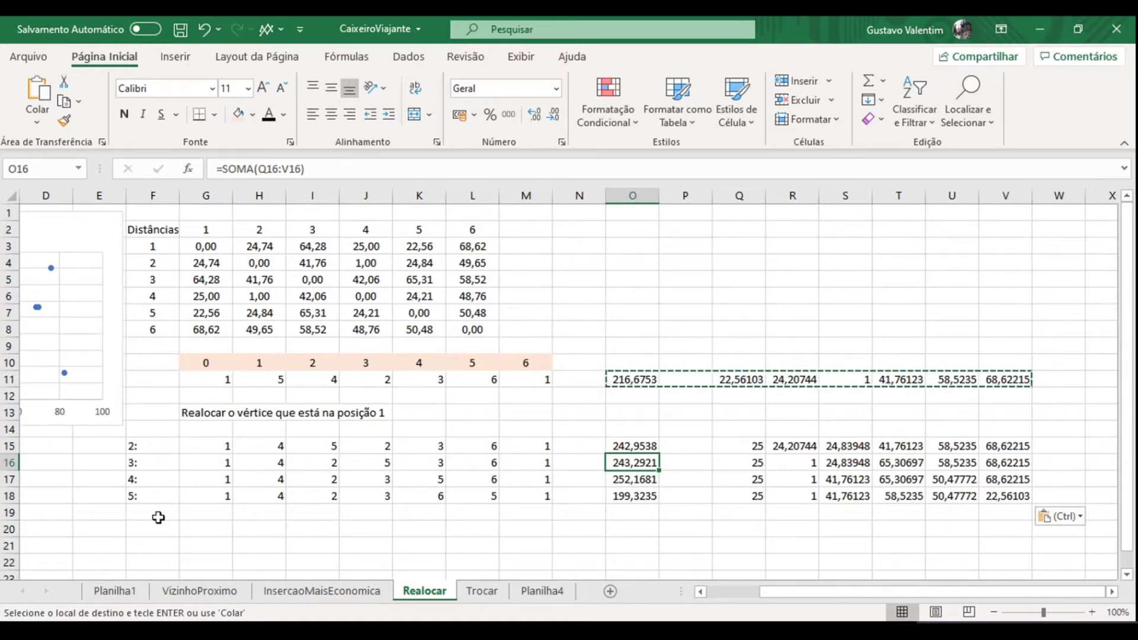
click(631, 496)
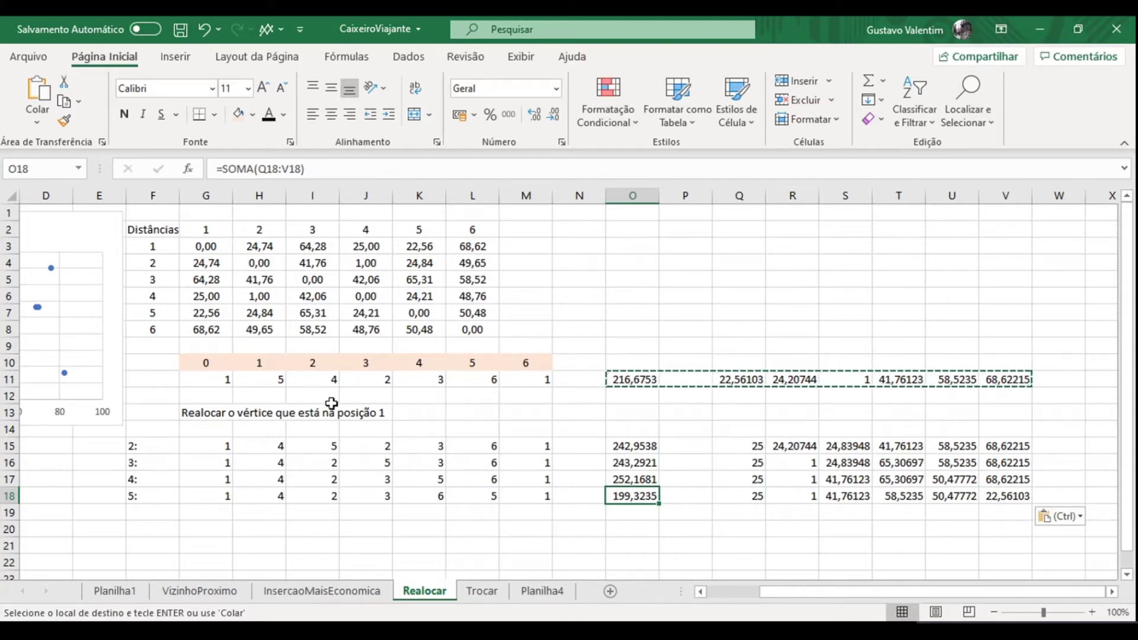
click(646, 445)
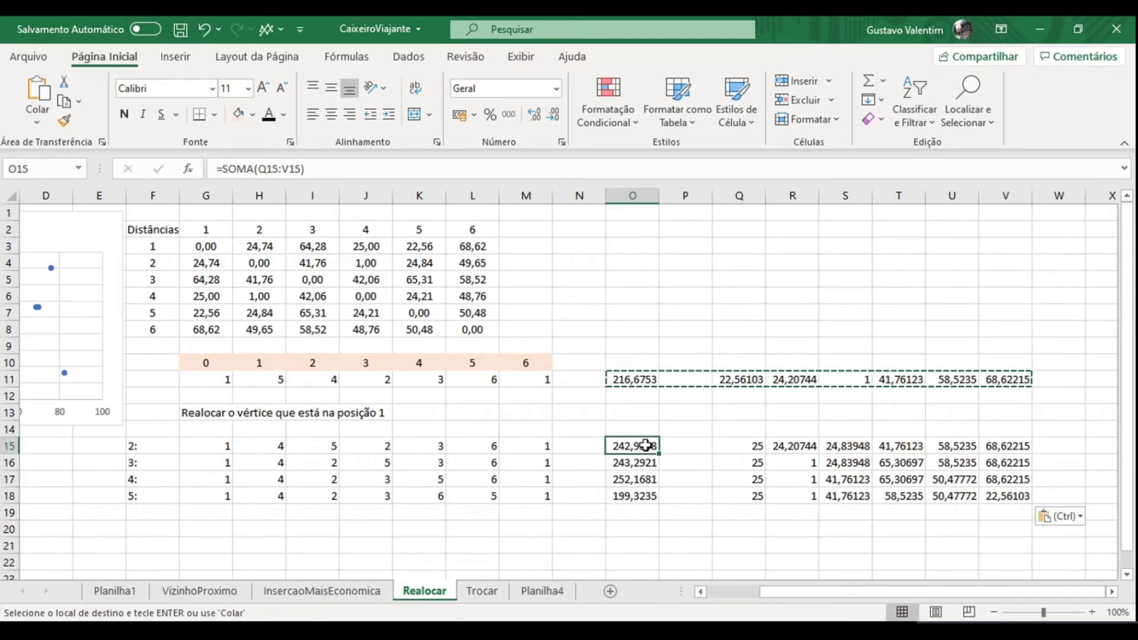
drag(645, 445, 648, 466)
click(646, 449)
click(639, 460)
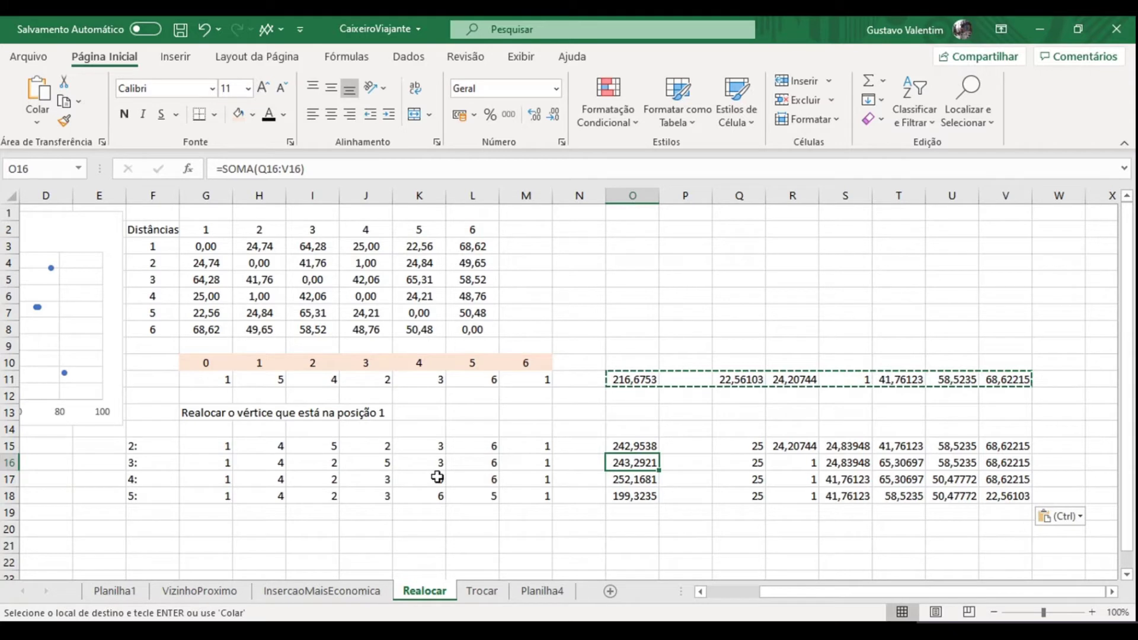
click(622, 478)
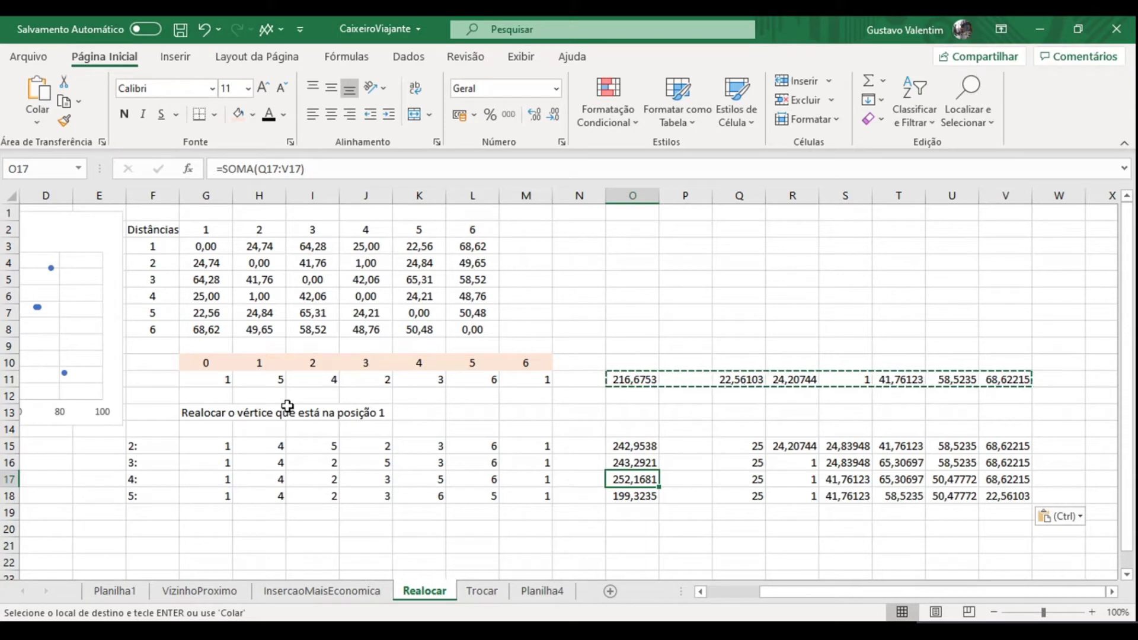
click(644, 496)
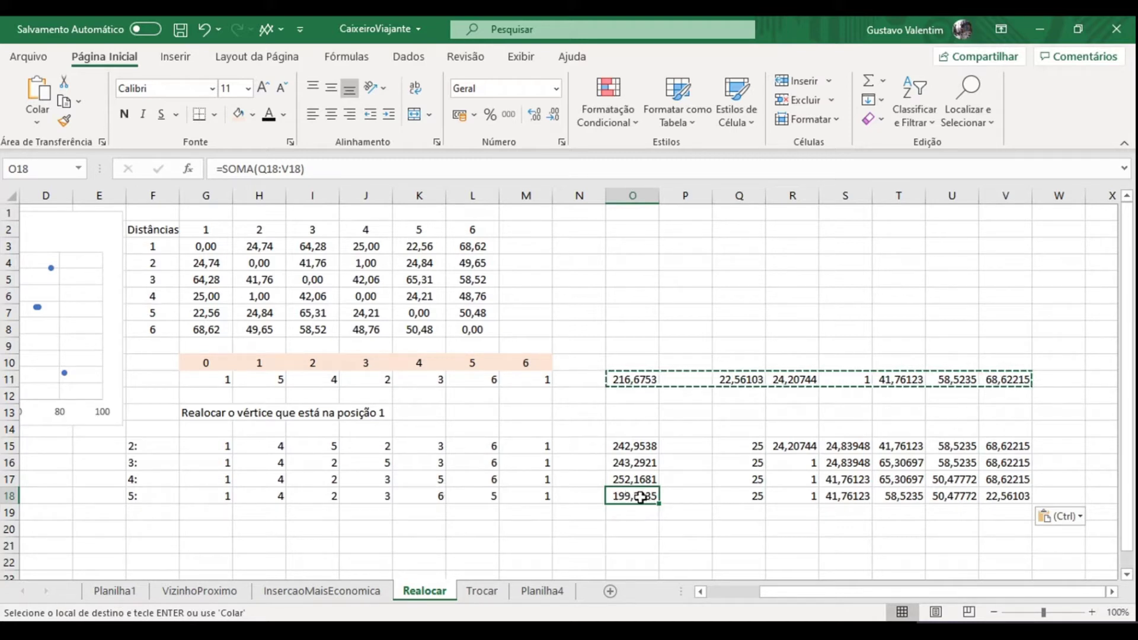
click(528, 493)
drag(528, 493, 201, 496)
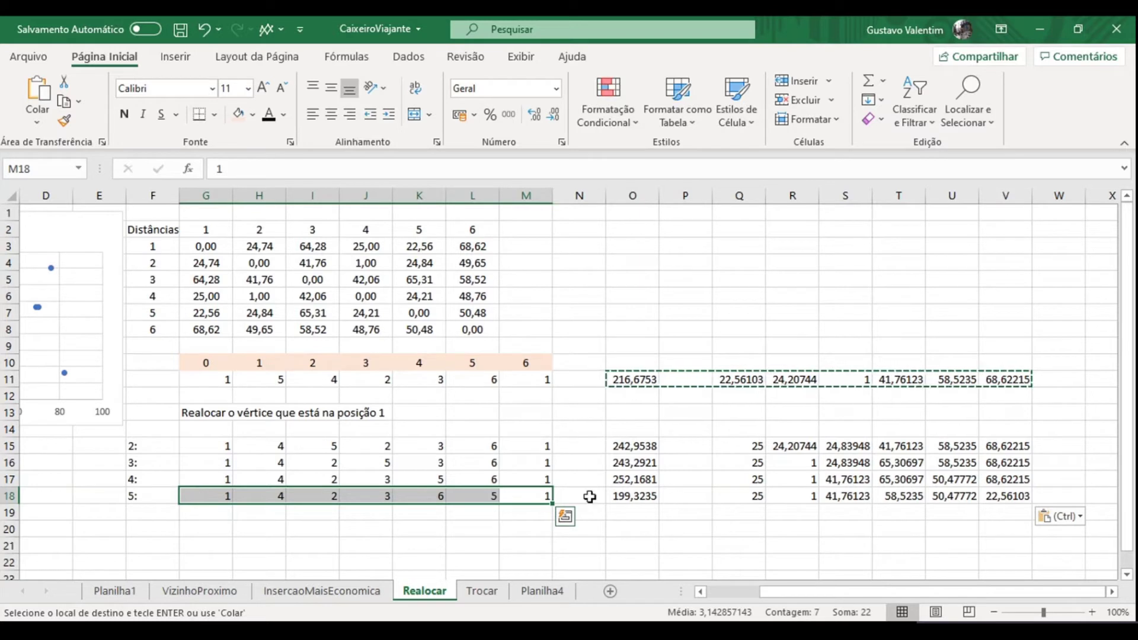
click(622, 492)
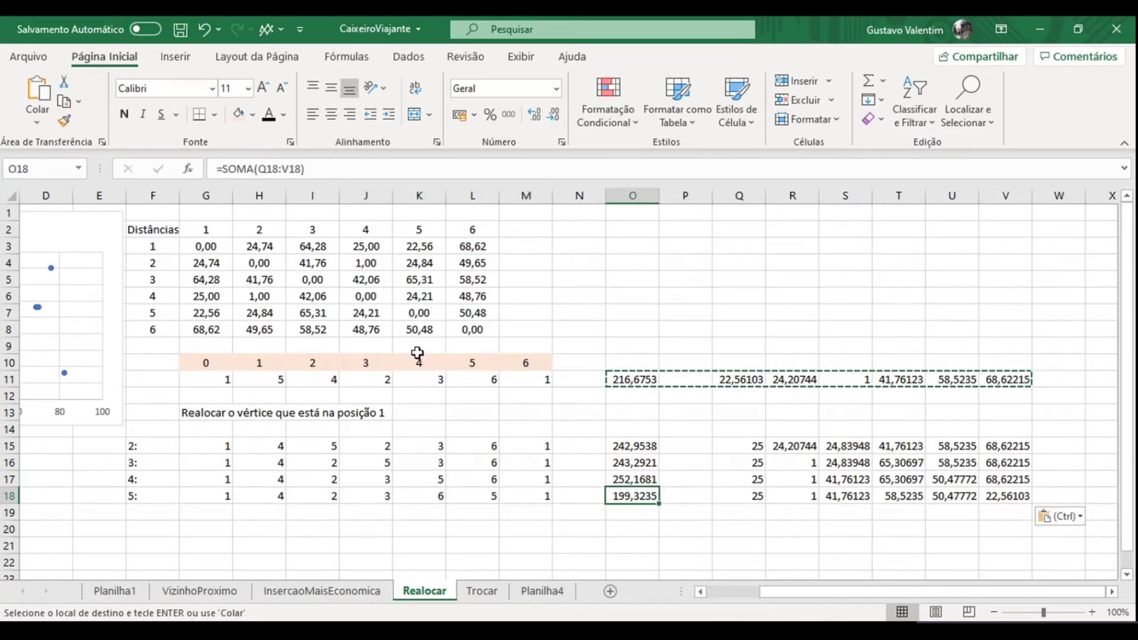
Step: Fill O18's lowest total 199,3235 with Blue, Accent 1, then start a heading in G20
click(252, 115)
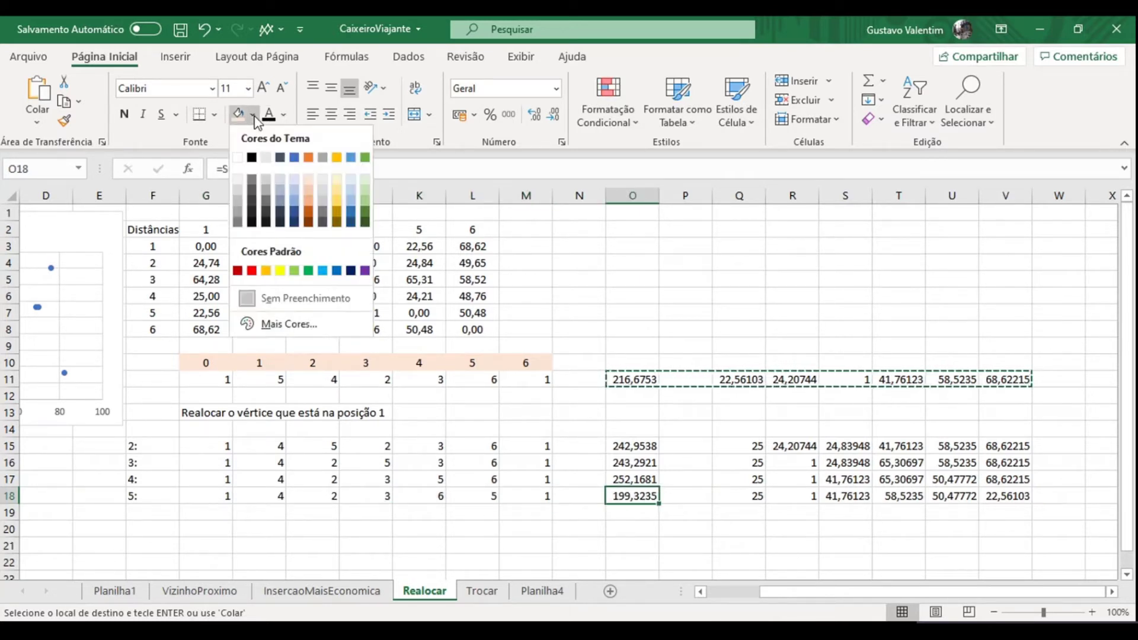
click(294, 159)
click(730, 494)
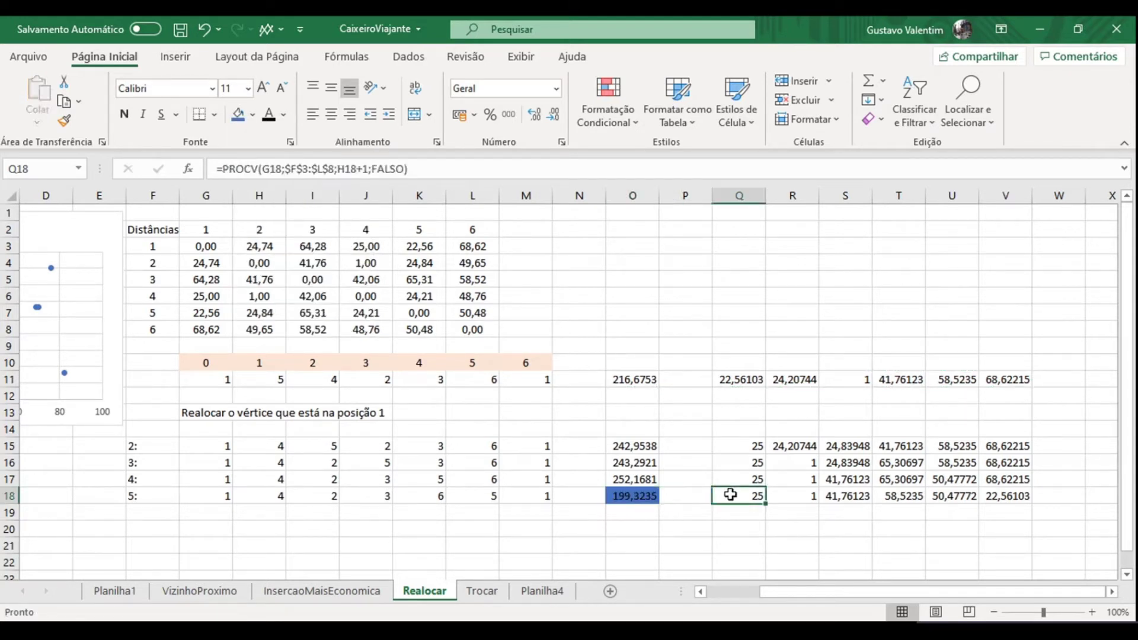
click(199, 529)
text(R)
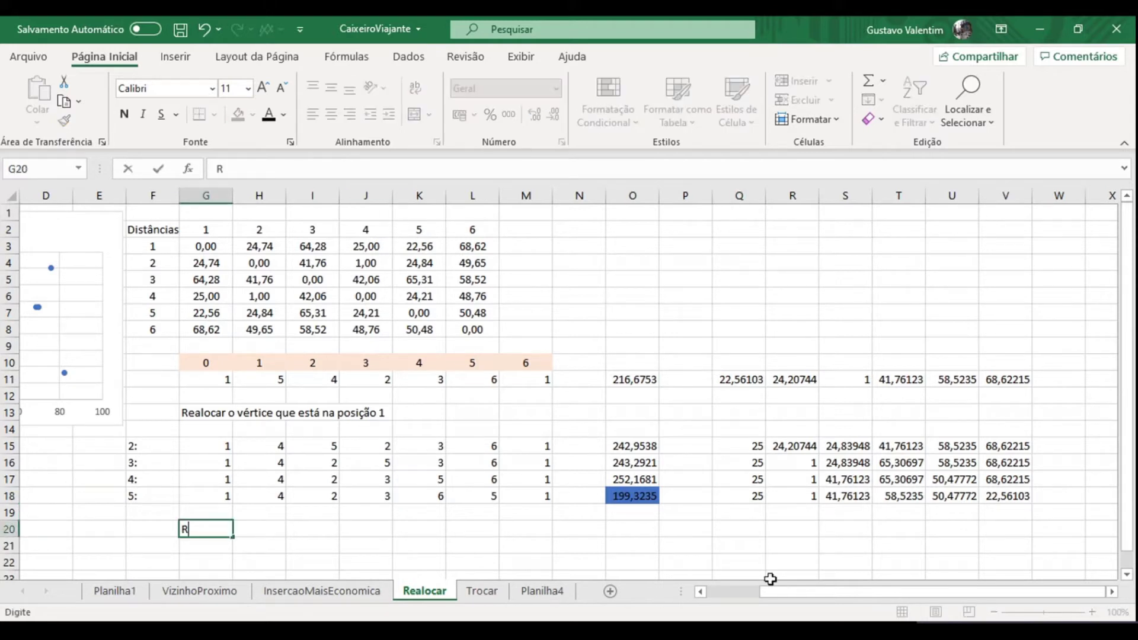
text(ealocar o v)
text(értice que)
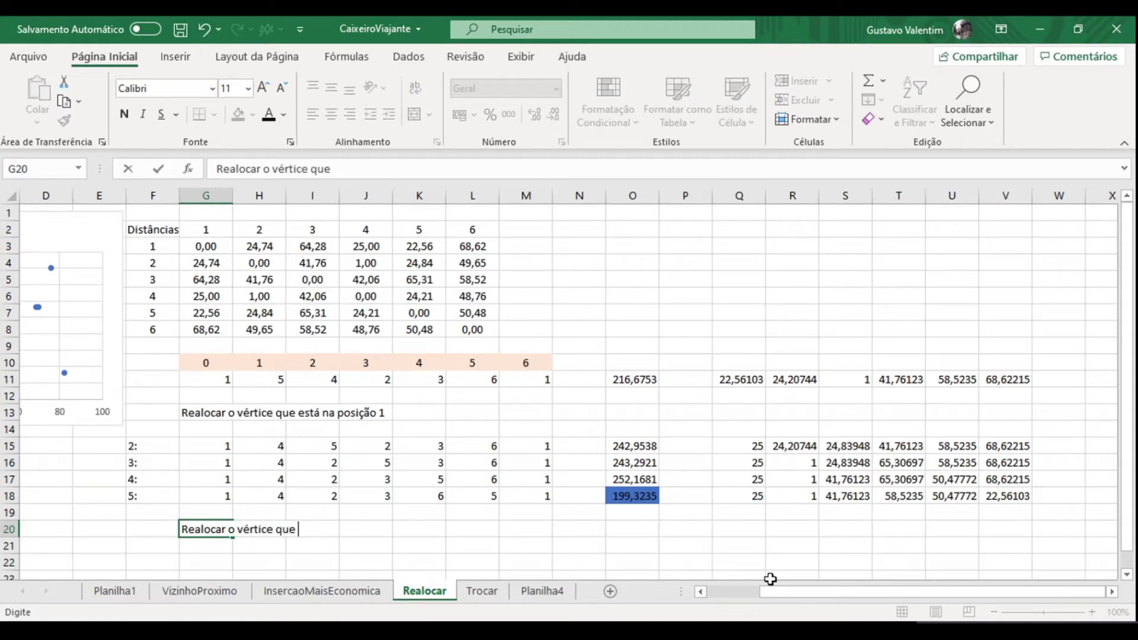
text(posição 2)
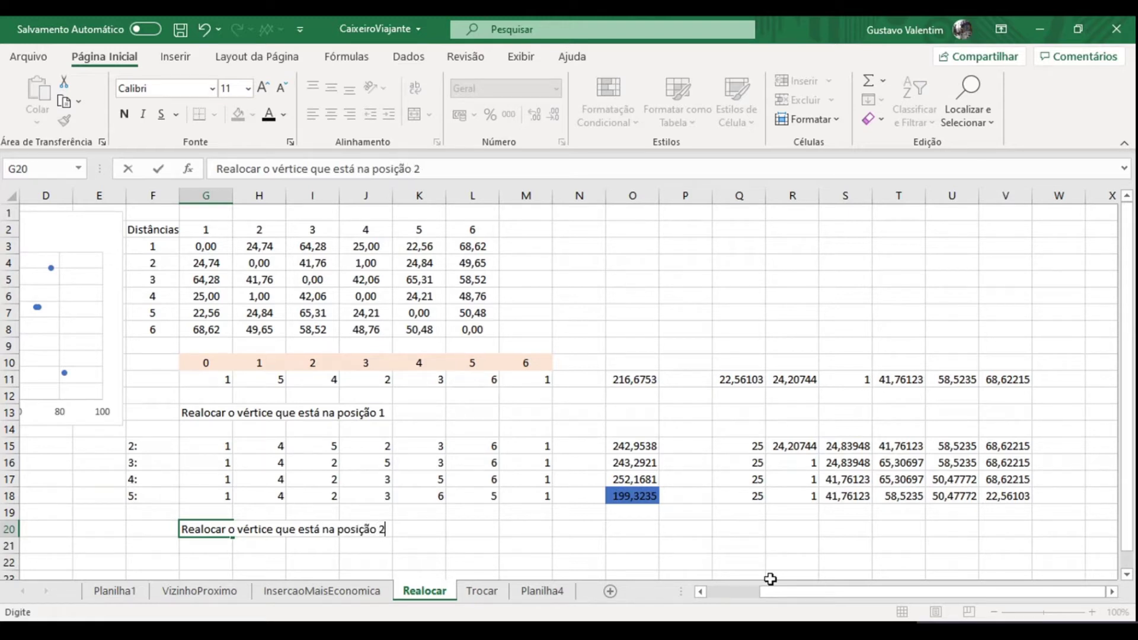
Step: Finish the G20 heading 'Realocar o vértice que está na posição 2' and label F22:F25 as 1:, 3:, 4:, 5:
key(Return)
key(Down)
key(Left)
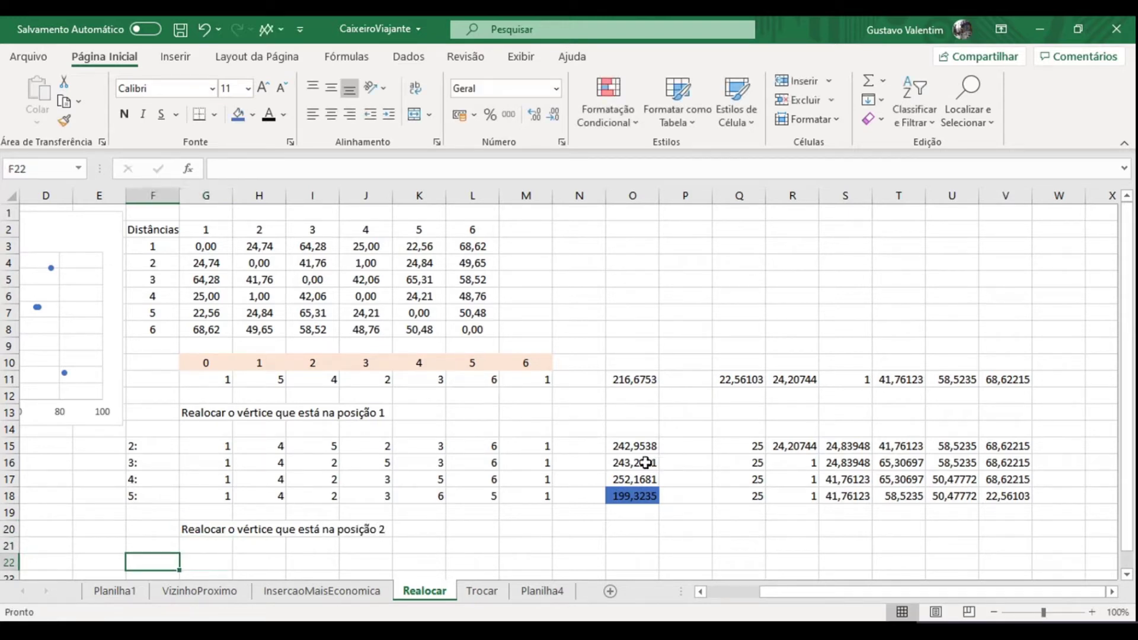
text(')
key(Return)
text(')
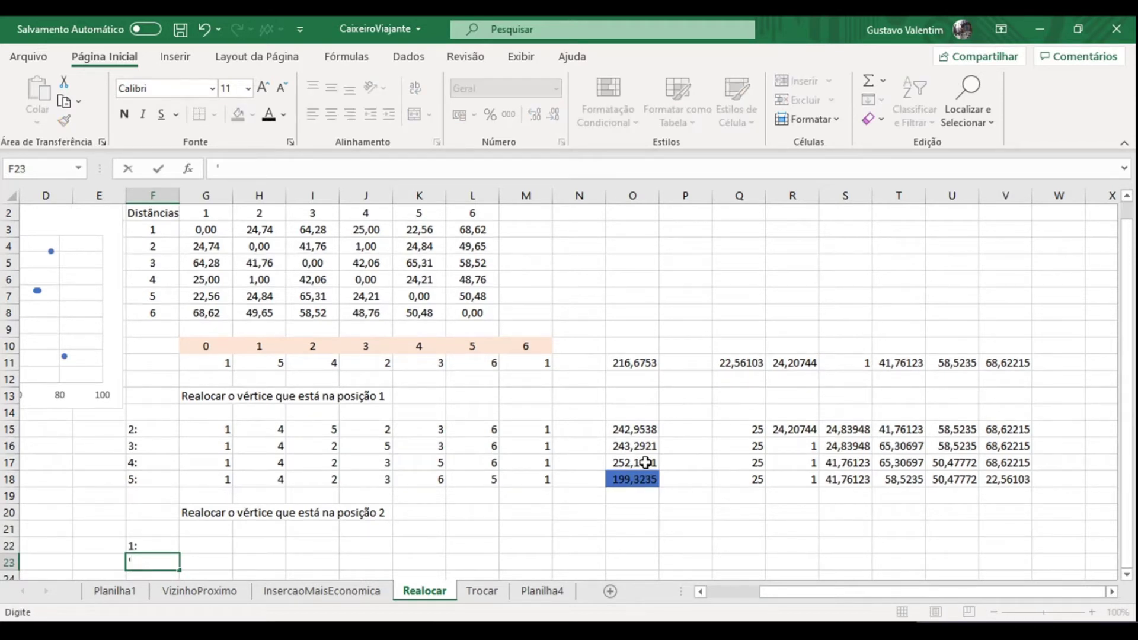
text(:)
key(Return)
text('4)
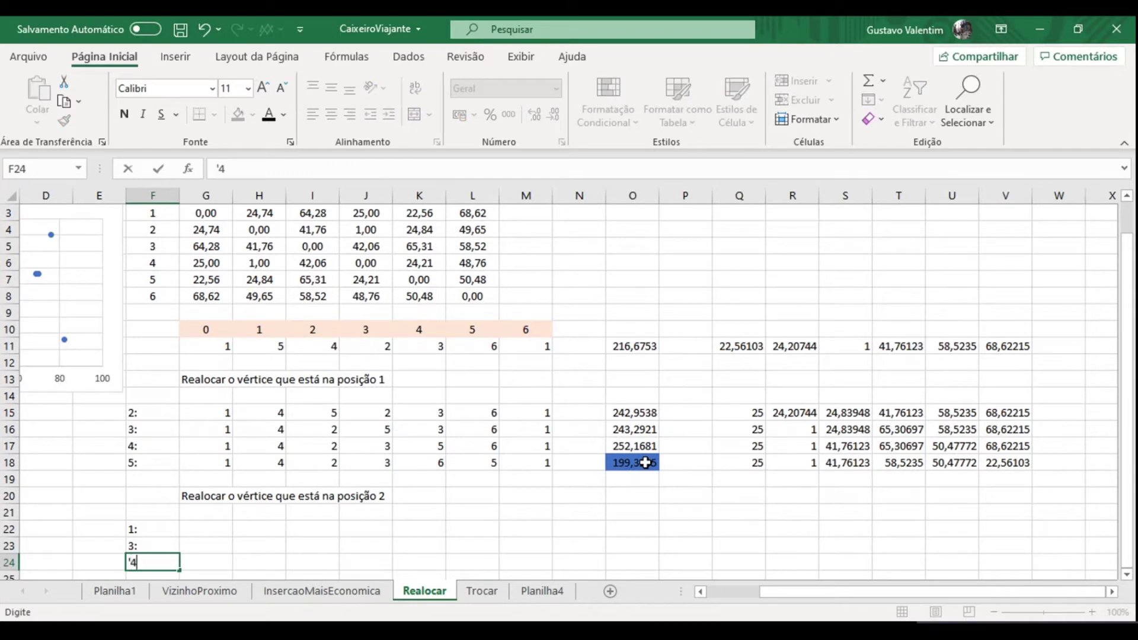
text(:)
key(Return)
text(')
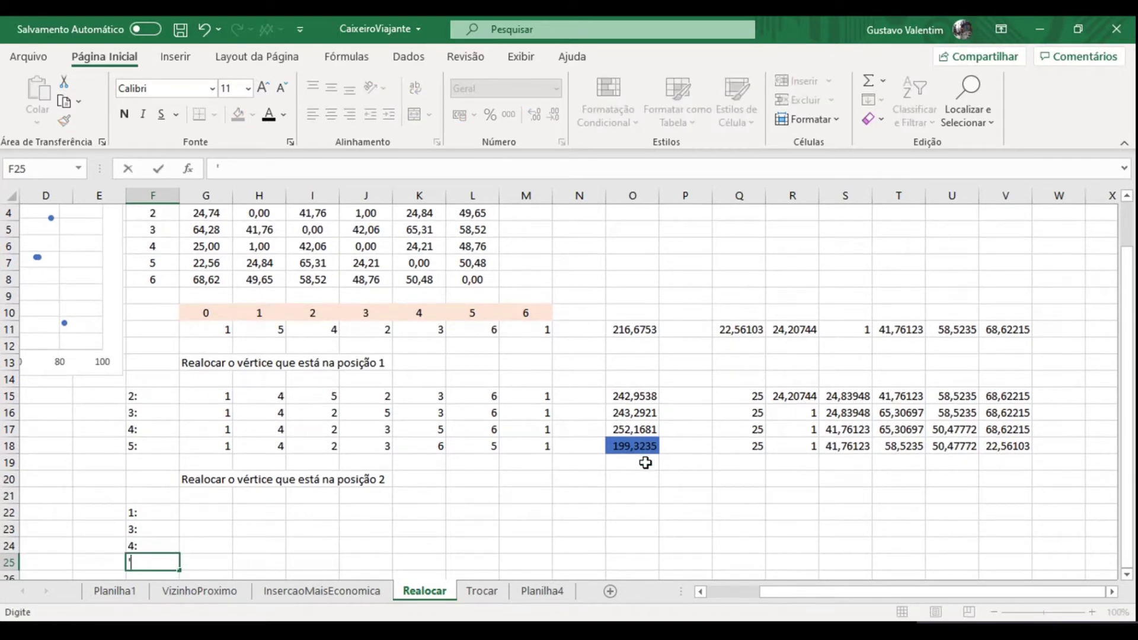
text(3:)
key(Return)
key(Up)
key(Up)
key(Up)
key(Up)
key(Right)
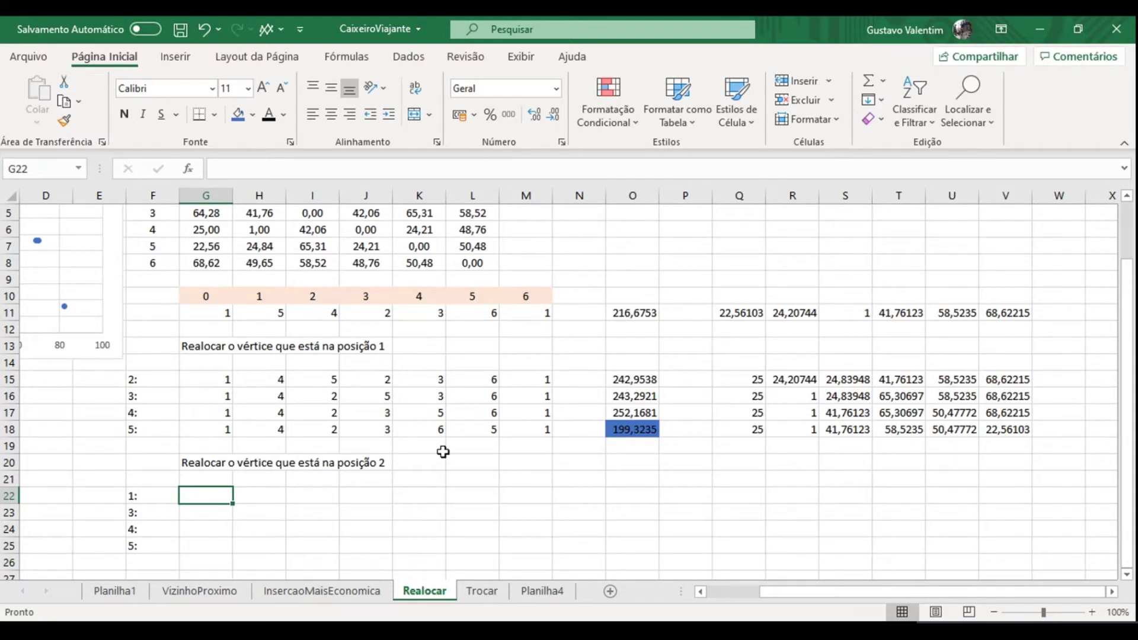
Step: Seed rows 22–25 with starting vertex 1 and place vertex 4 in H22, J23, K24, L25
text(1)
key(Return)
text(1)
key(Return)
text(1 1)
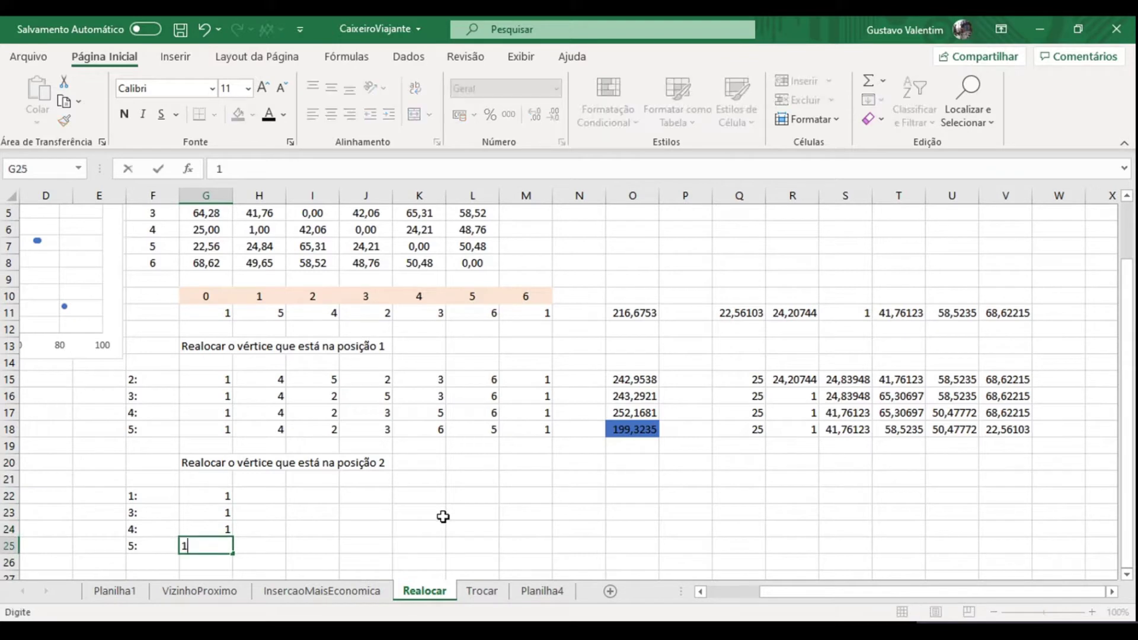
key(Tab)
key(Up)
key(Up)
key(Up)
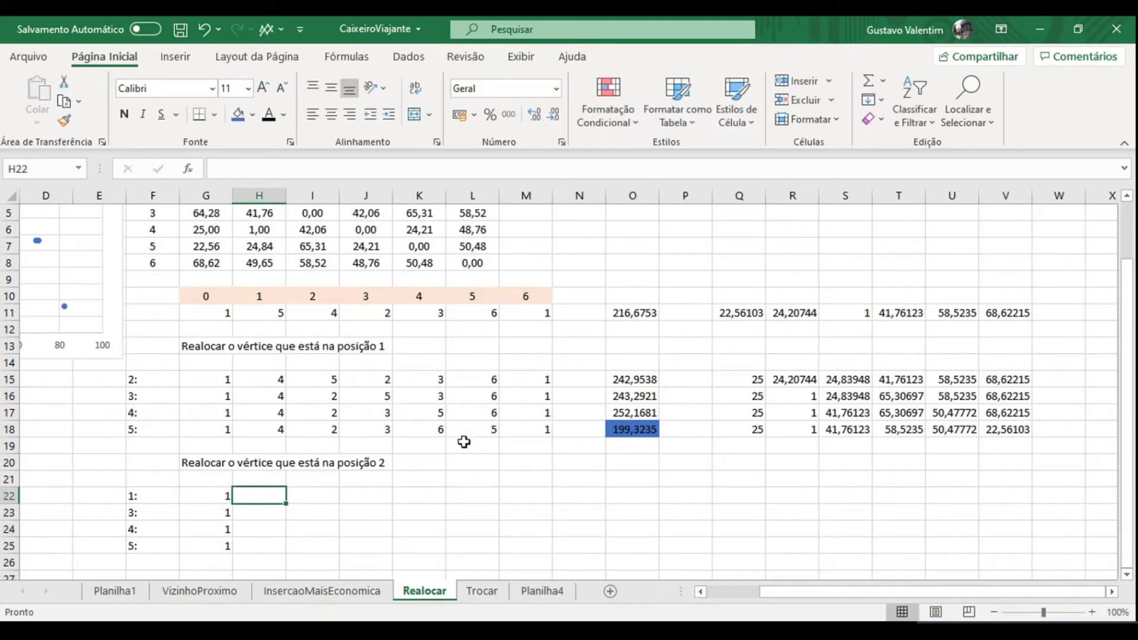
text(4)
key(Return)
key(Right)
key(Right)
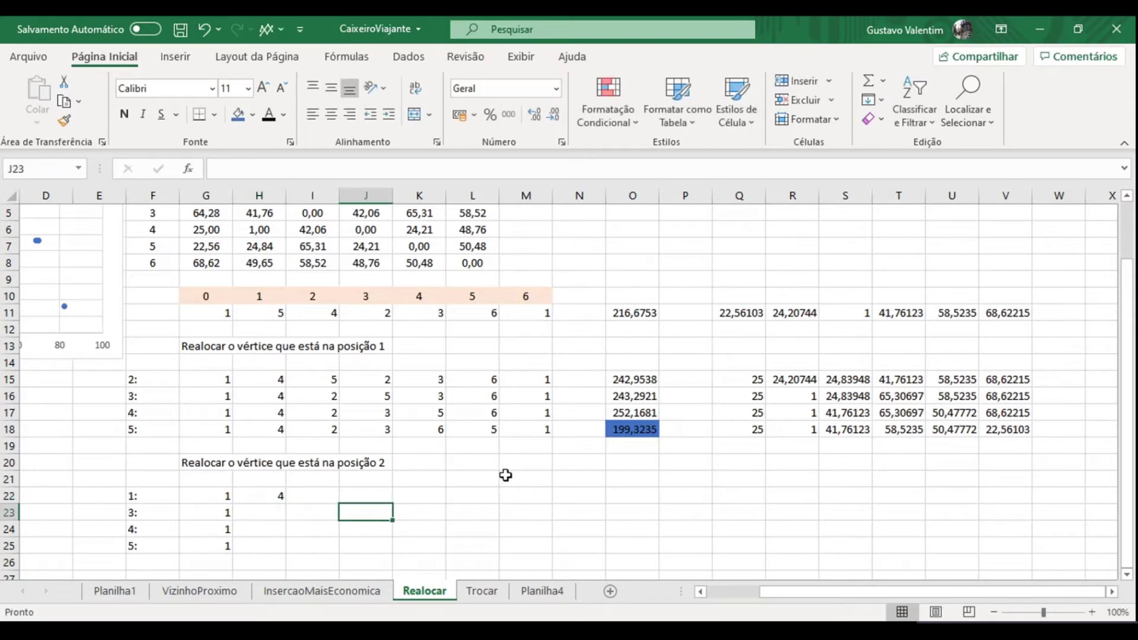
text(4)
key(Return)
key(Right)
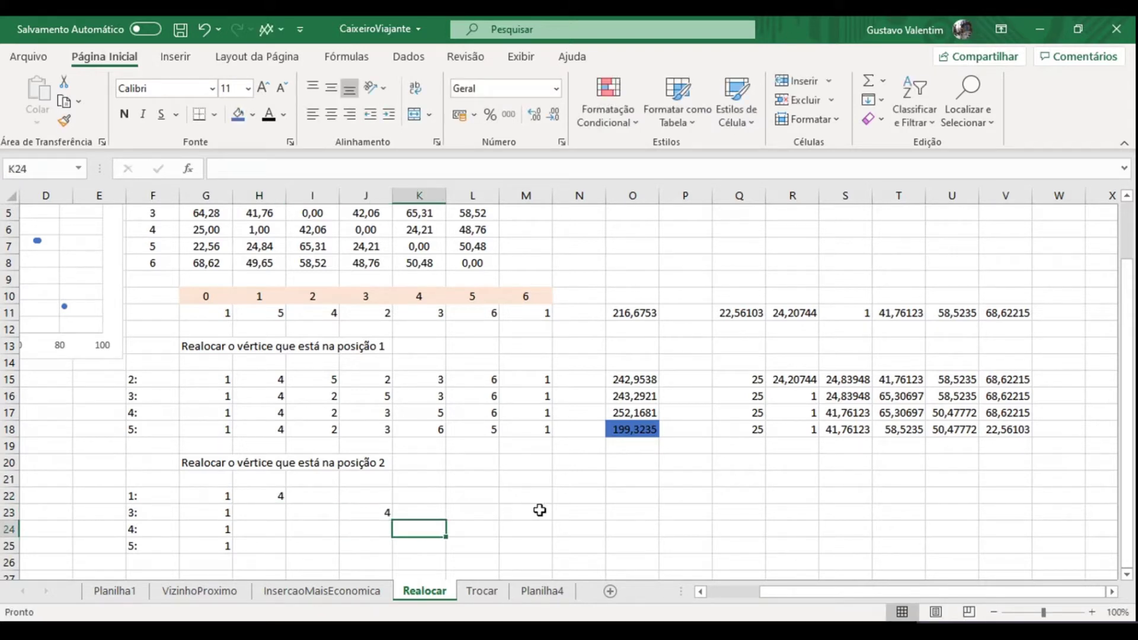
text(4)
key(Return)
key(Right)
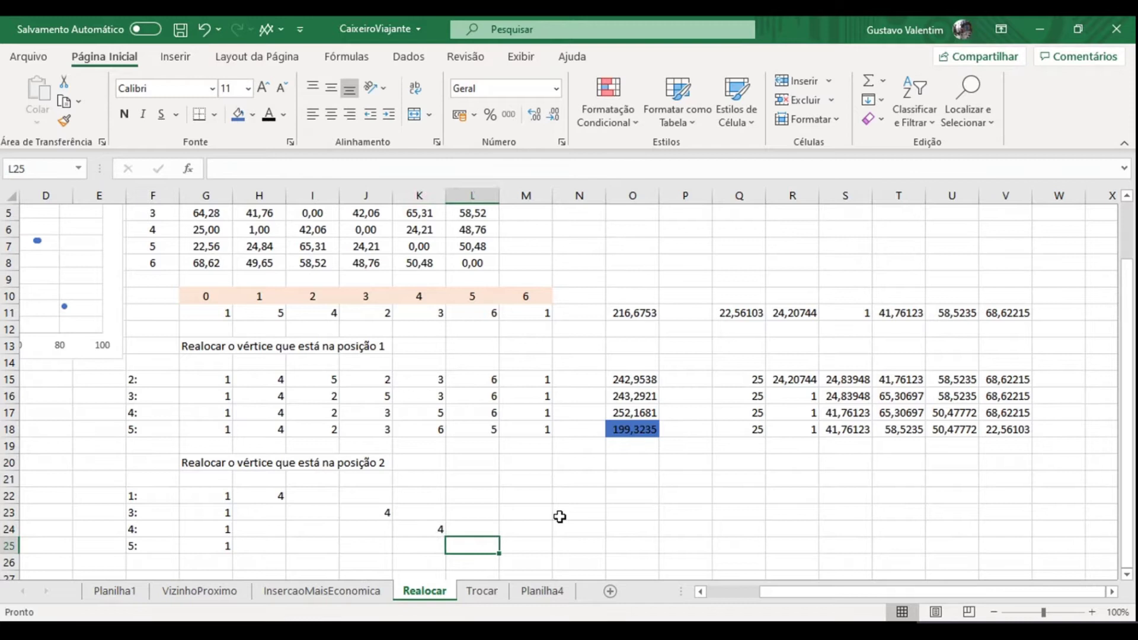
text(4)
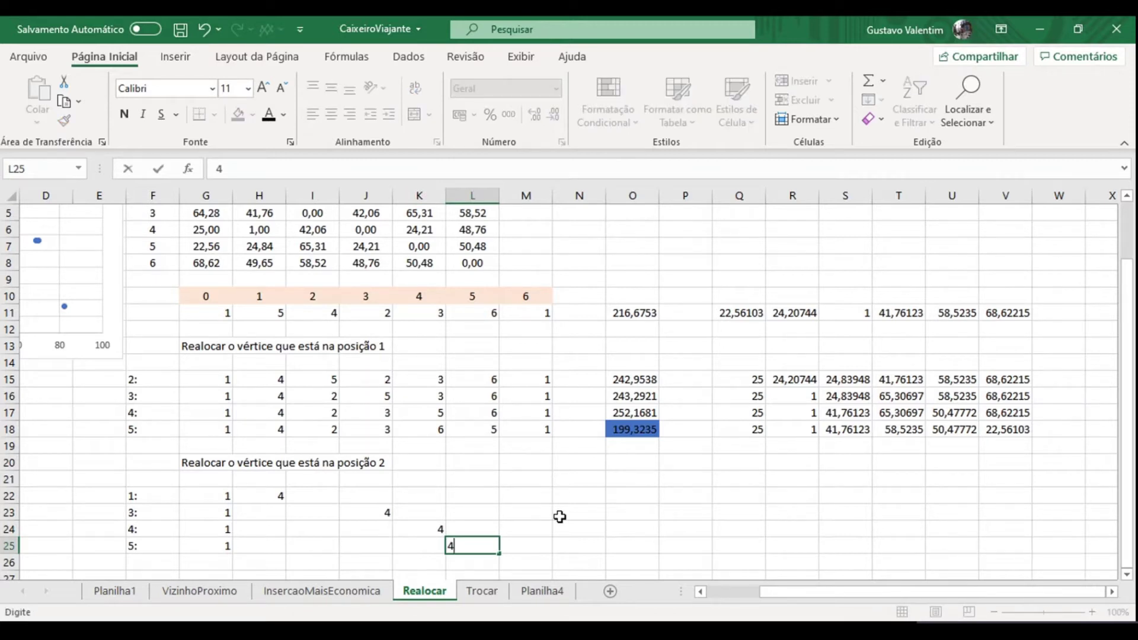
key(Right)
key(Up)
key(Up)
key(Up)
key(Left)
key(Left)
key(Left)
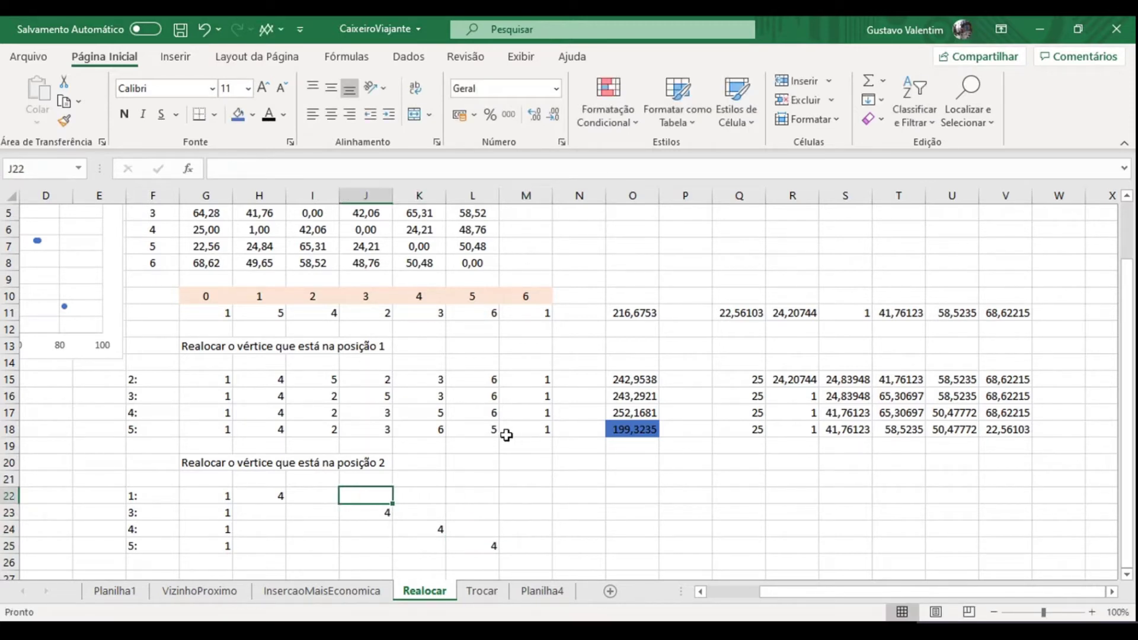
key(Left)
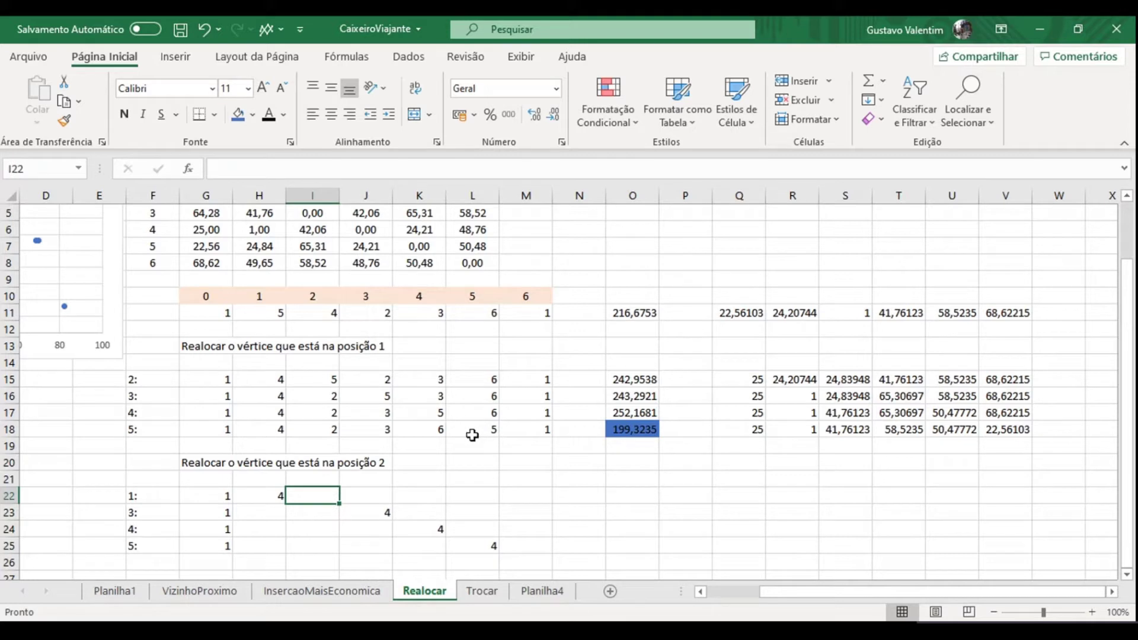
Step: Complete row 22 as the route 1, 4, 5, 2, 3, 6, 1
text(5)
key(Right)
text(2)
key(Right)
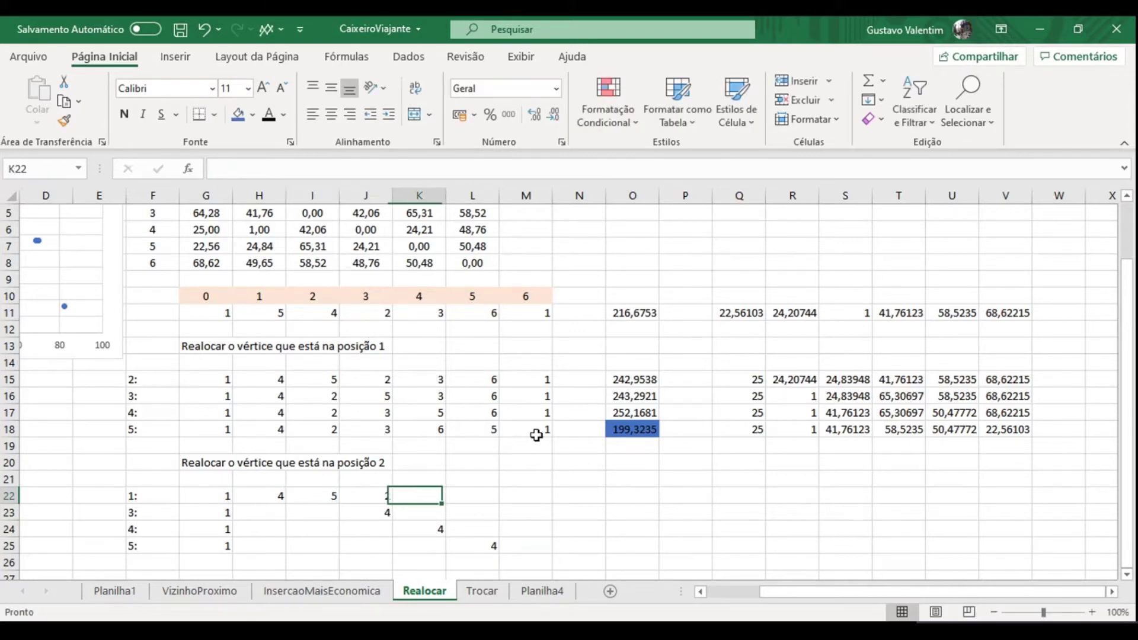
text(3)
key(Right)
text(6)
key(Right)
text(1)
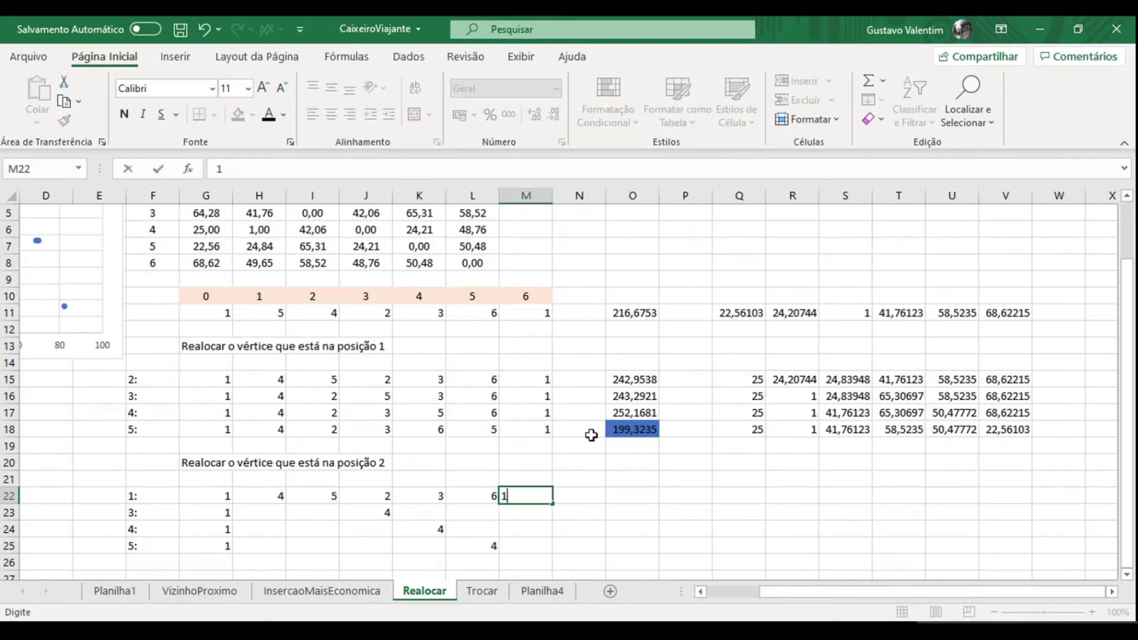
key(Return)
key(Left)
key(Left)
key(Left)
key(Left)
key(Left)
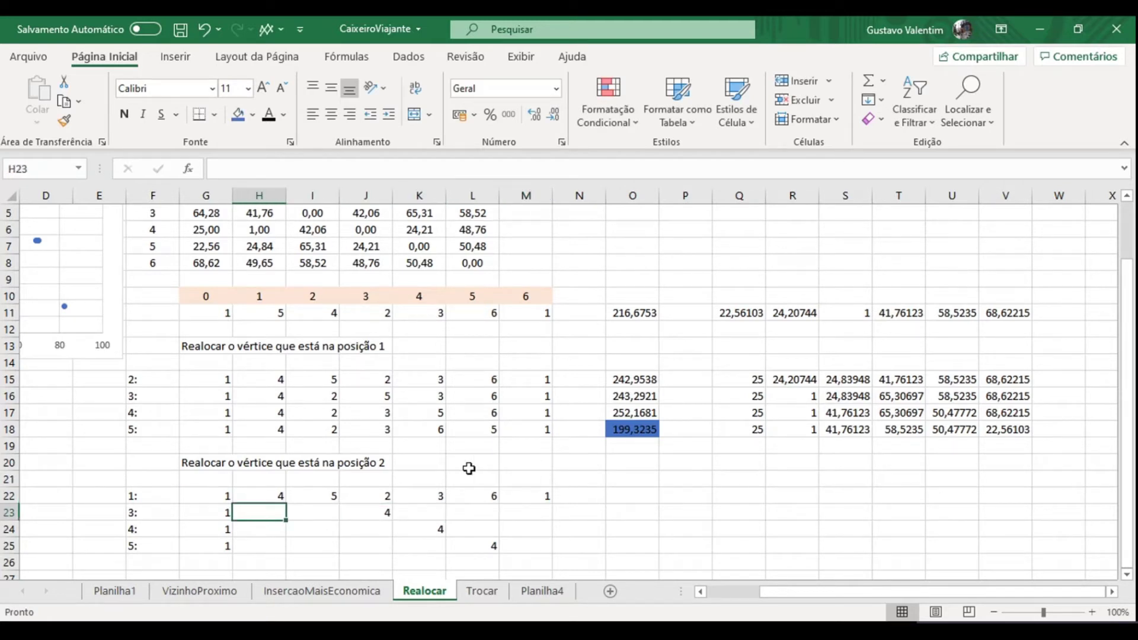
Step: Complete row 23 as the route 1, 5, 2, 4, 3, 6, 1
text(5)
key(Right)
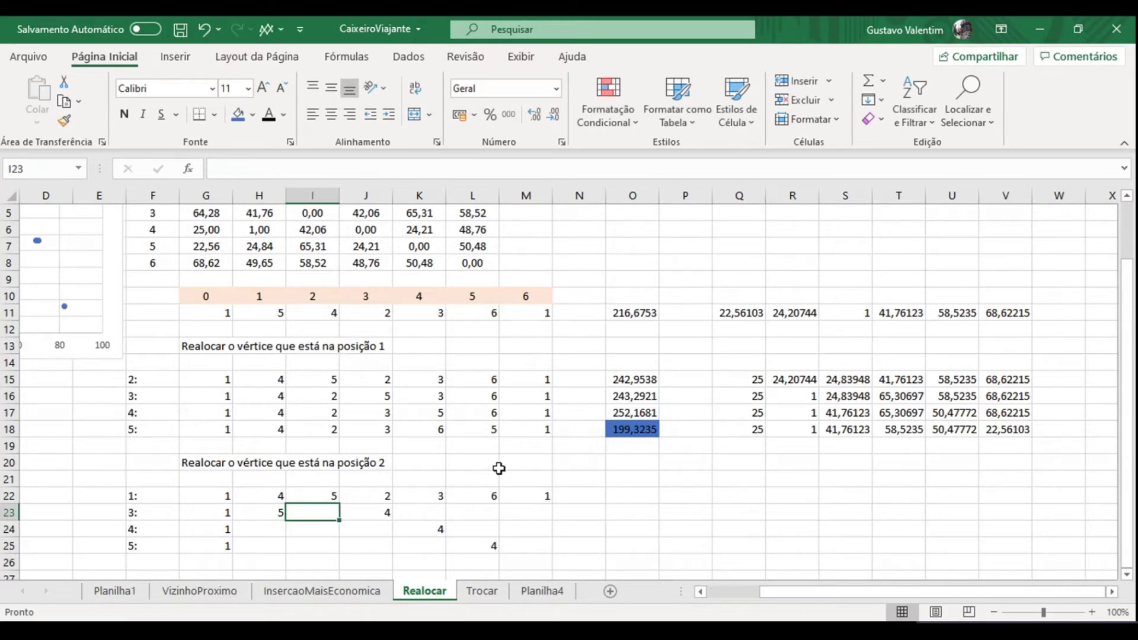
text(2)
key(Right)
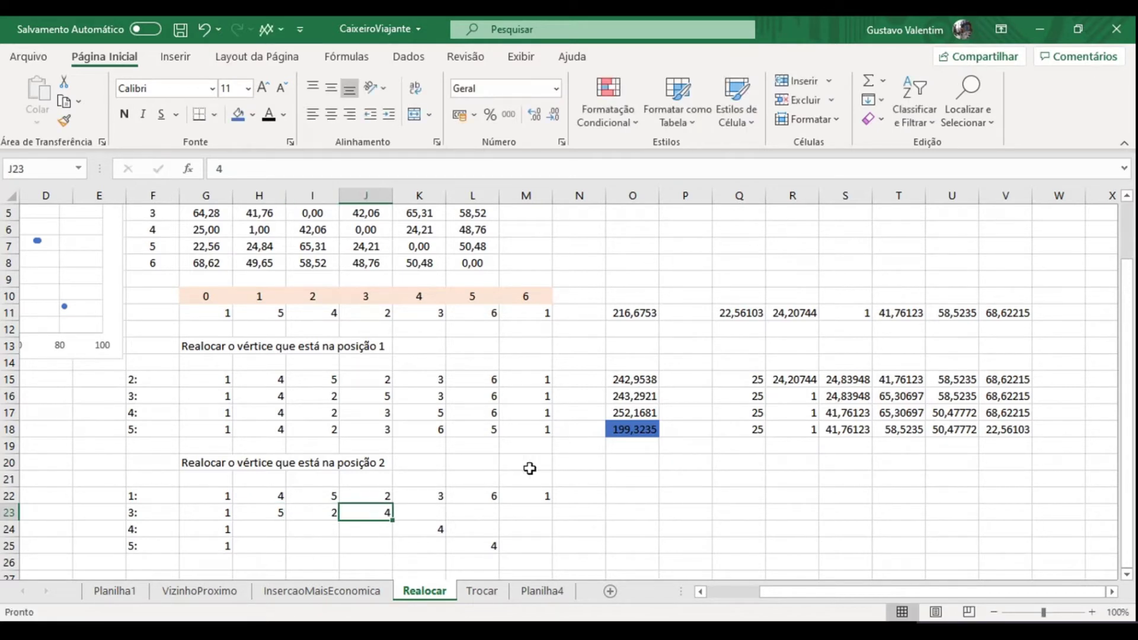
key(Right)
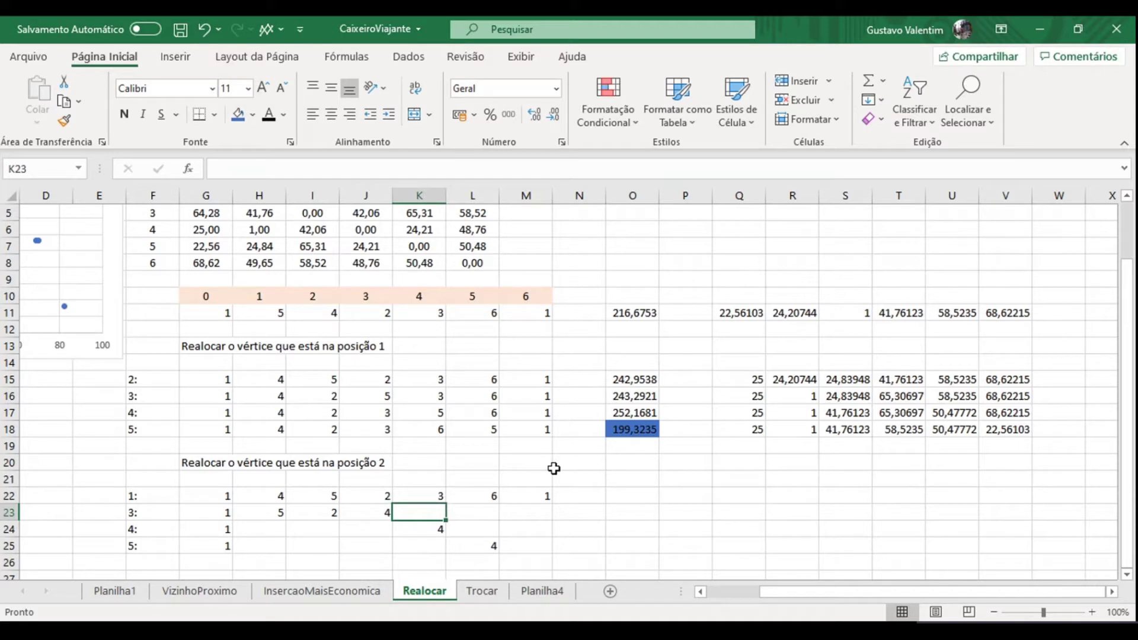
text(3)
key(Right)
text(6)
key(Right)
text(1)
key(Return)
key(Left)
key(Left)
key(Left)
key(Left)
key(Left)
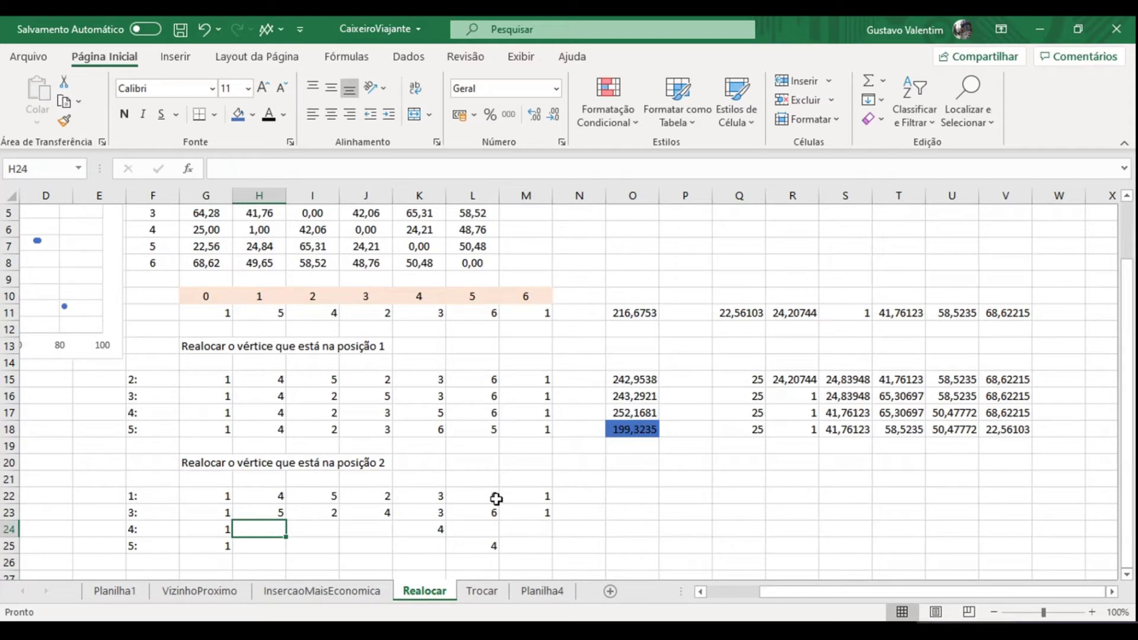
Step: Complete row 24 as the route 1, 5, 2, 3, 4, 6, 1
text(5)
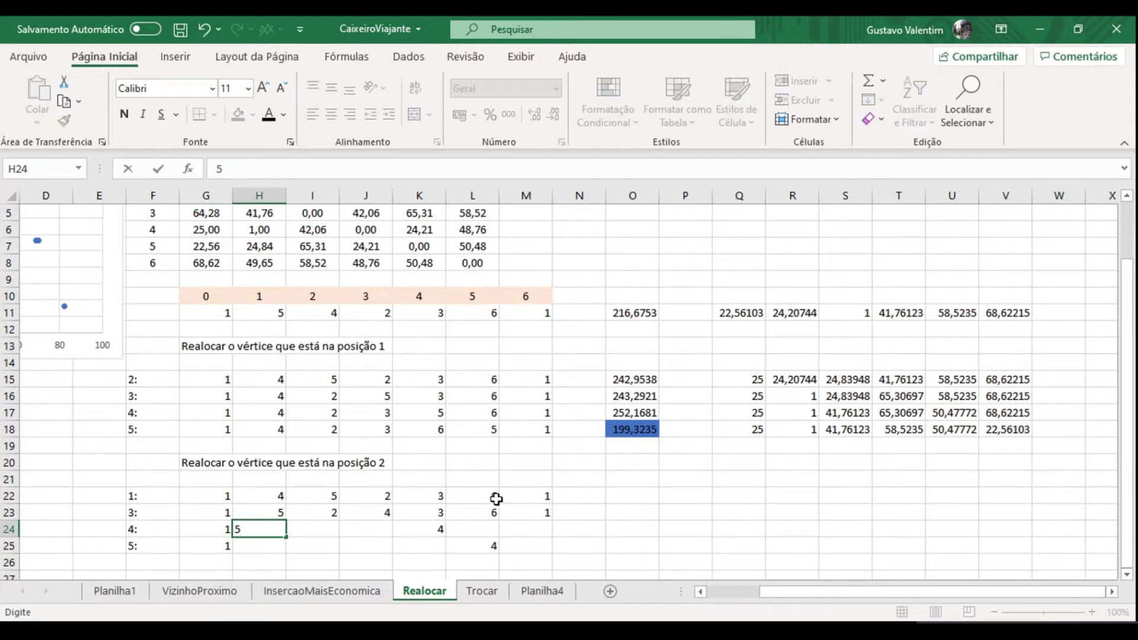
key(Tab)
text(2)
key(Tab)
text(3)
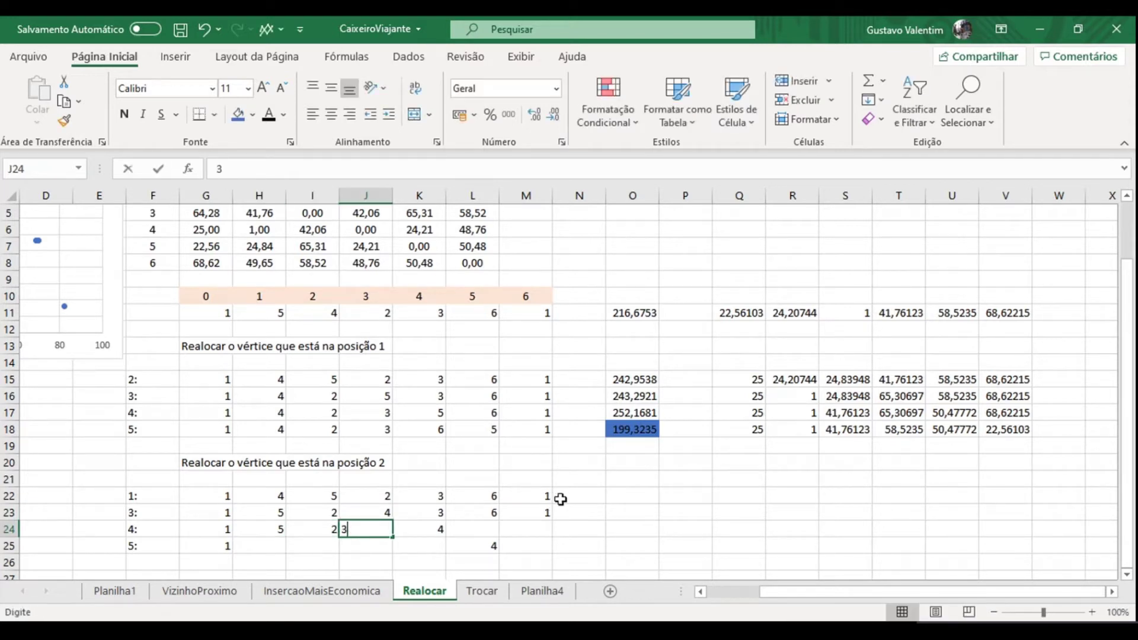
key(Tab)
key(Tab)
text(6)
key(Tab)
text(1)
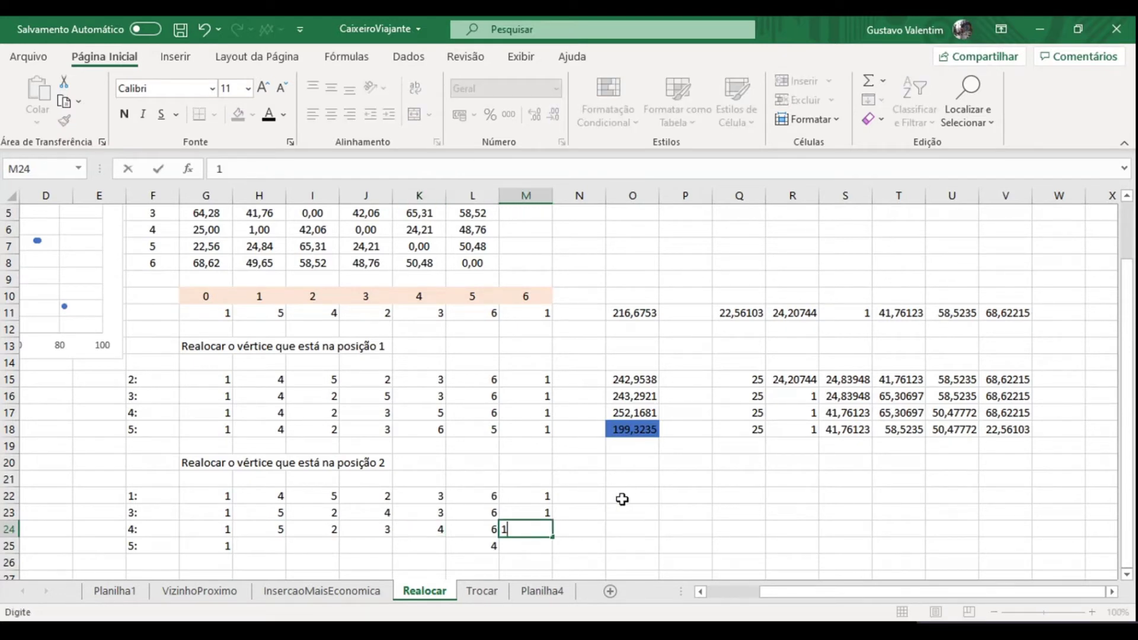
key(Return)
key(Left)
key(Left)
key(Left)
key(Left)
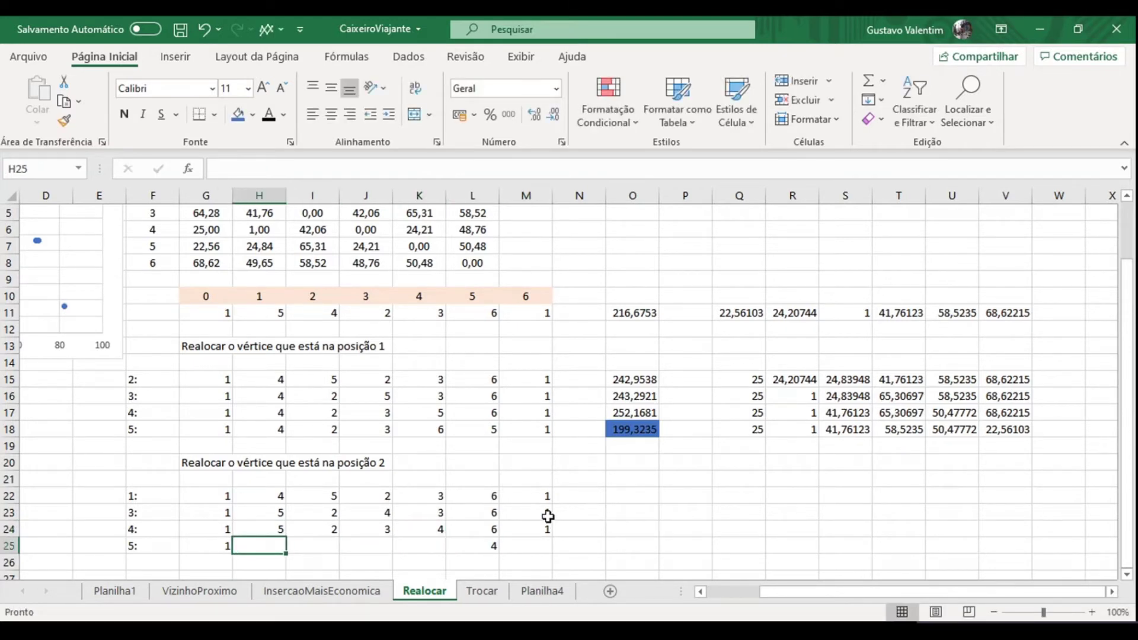
Step: Complete row 25 as the route 1, 5, 2, 3, 6, 4, 1
text(5)
key(Tab)
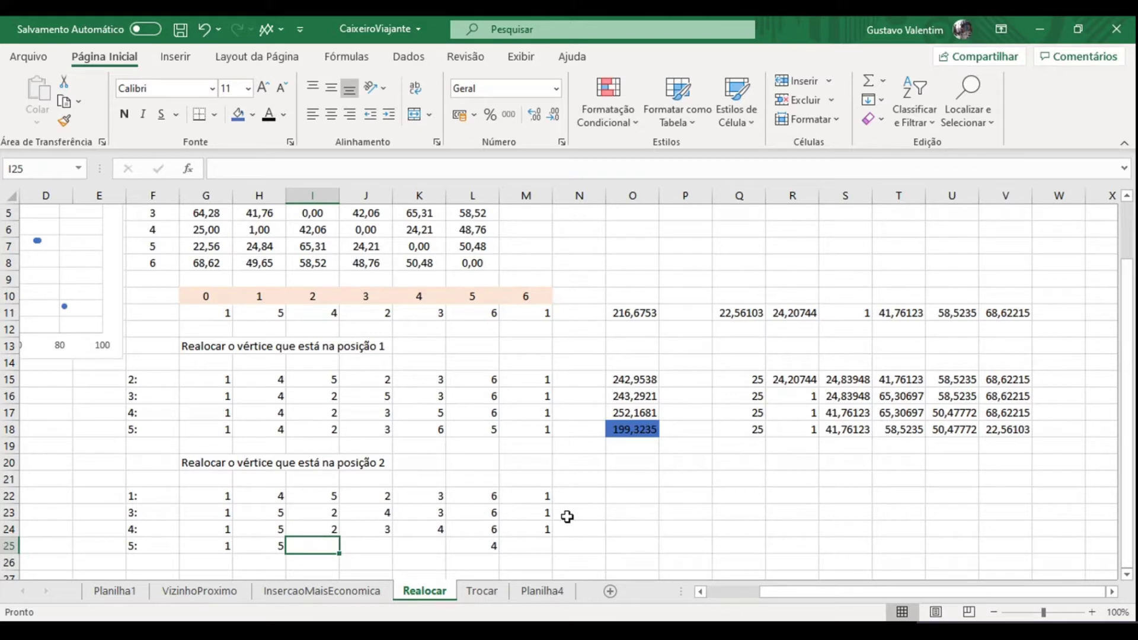
text(2)
key(Tab)
text(3)
key(Tab)
text(6)
key(Tab)
key(Tab)
text(1)
key(Tab)
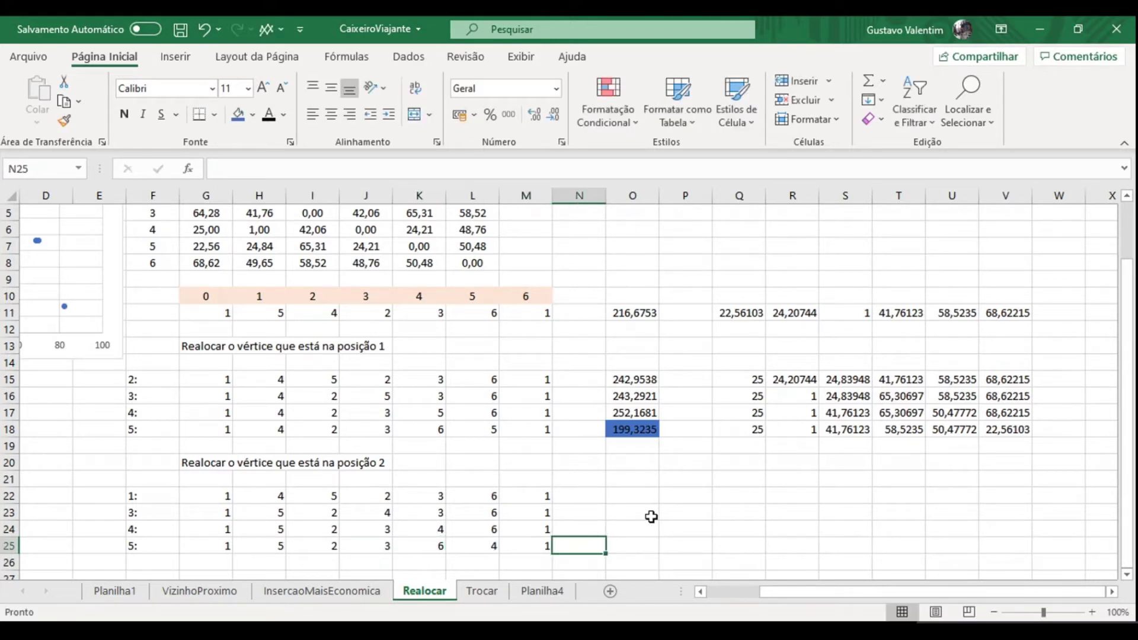
Step: Copy the row 11 distance formulas into row 22 and fill them down to row 25
drag(645, 311, 993, 319)
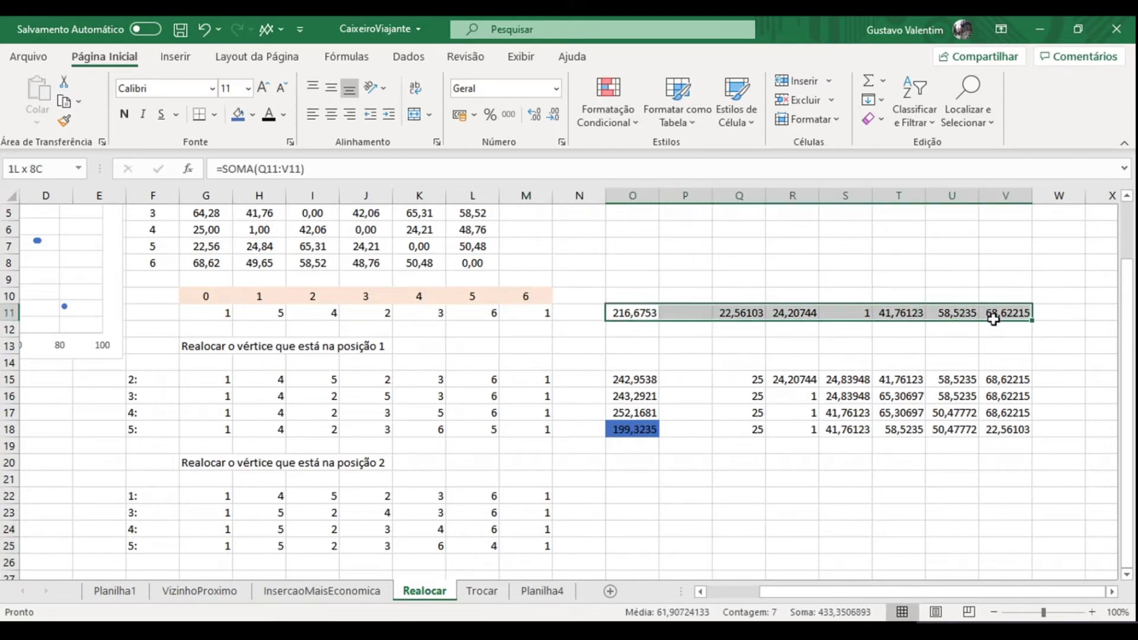
key(ctrl+c)
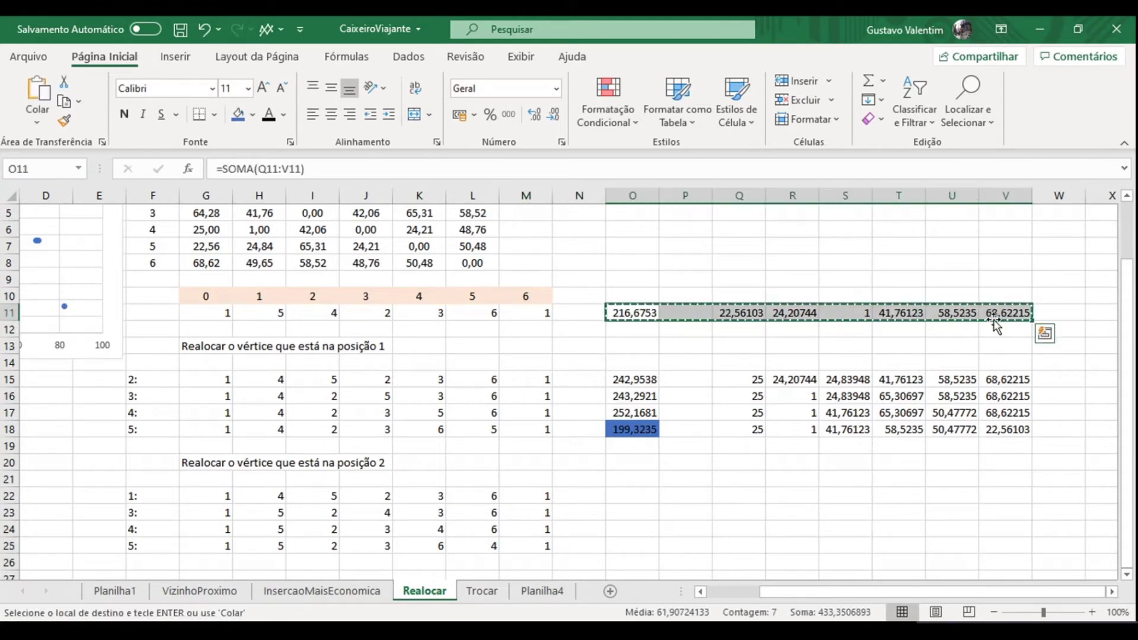
click(628, 496)
key(ctrl+v)
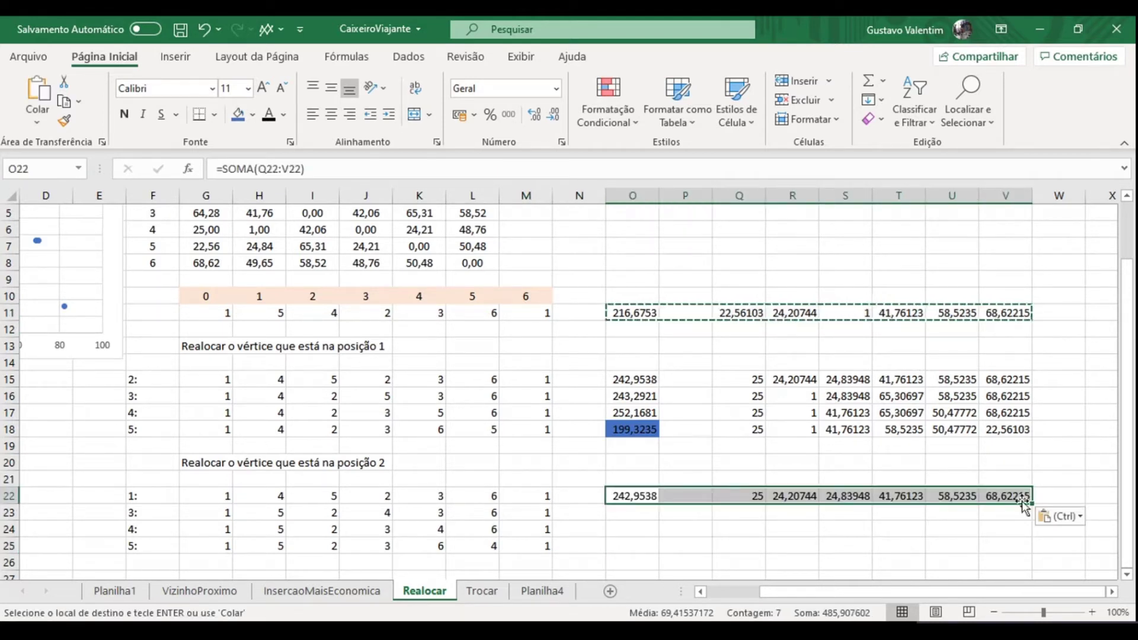
drag(1030, 502, 1018, 548)
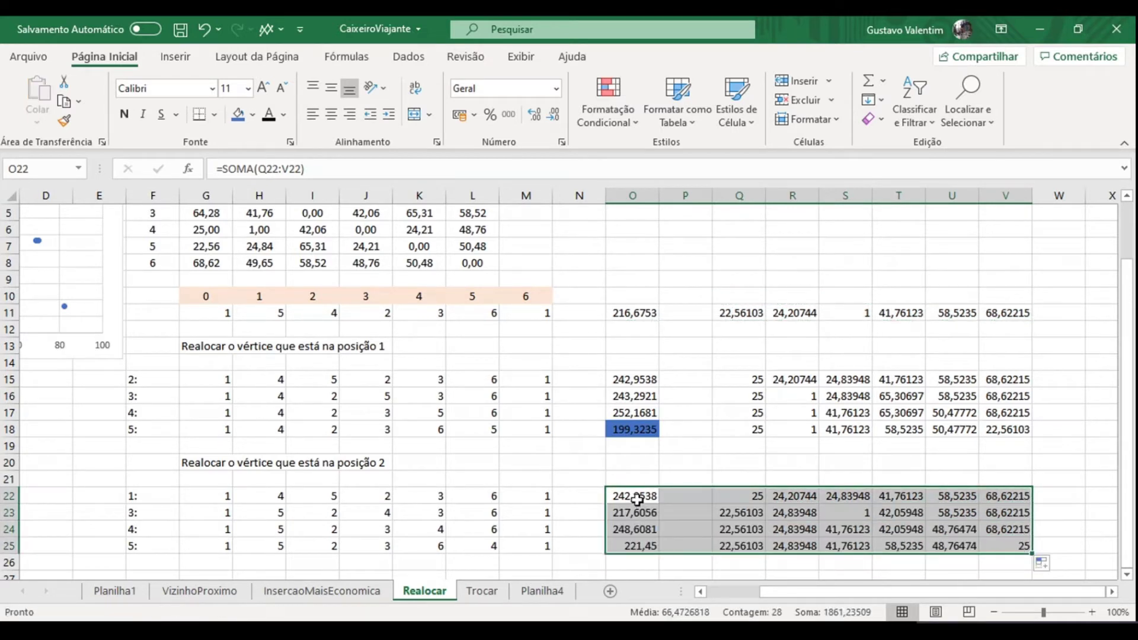
Step: Compare the new totals in O22:O25 against the best total in row 18
drag(632, 496, 639, 542)
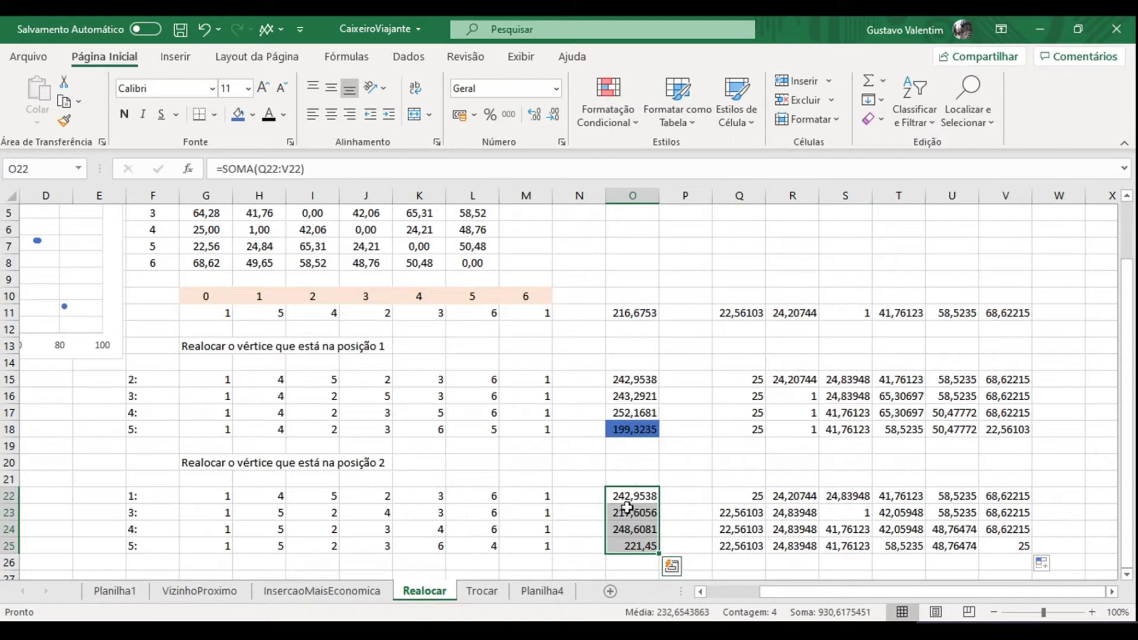
click(626, 507)
click(616, 433)
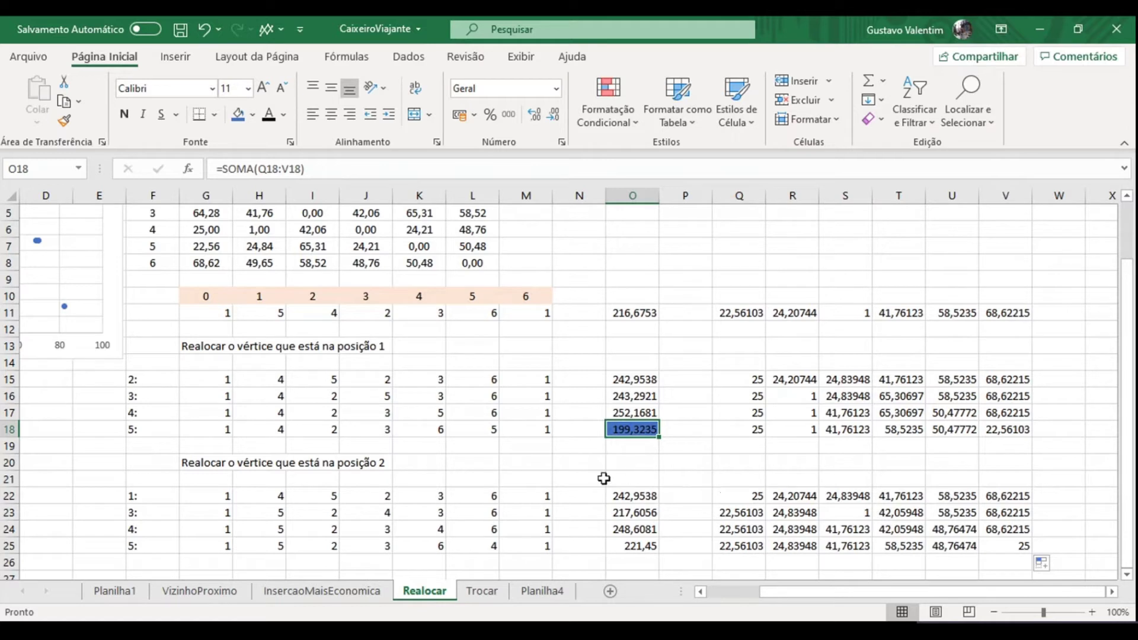
click(132, 492)
drag(131, 492, 794, 497)
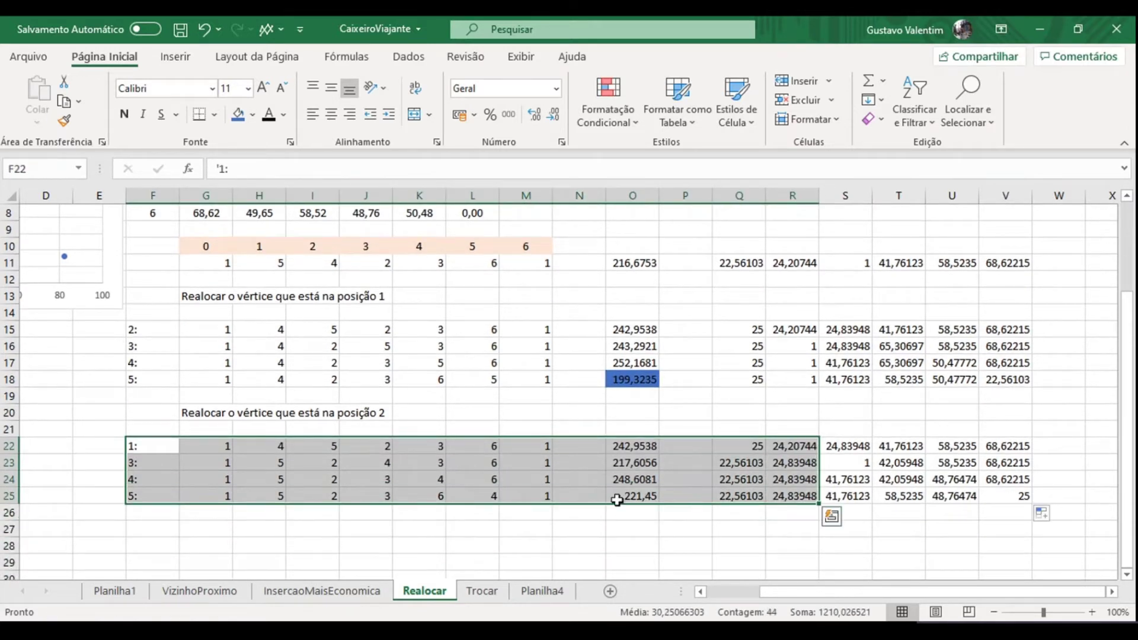
click(617, 497)
click(613, 380)
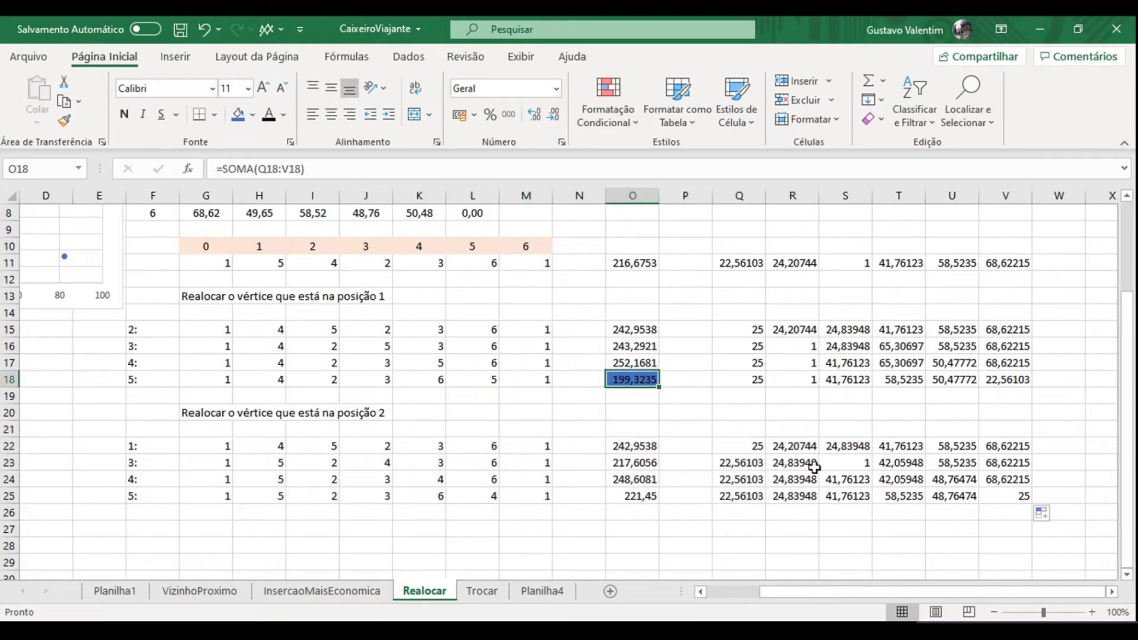
Step: Copy the position 2 heading to G27 and make it read 'Realocar o vértice que está na posição 3'
click(217, 415)
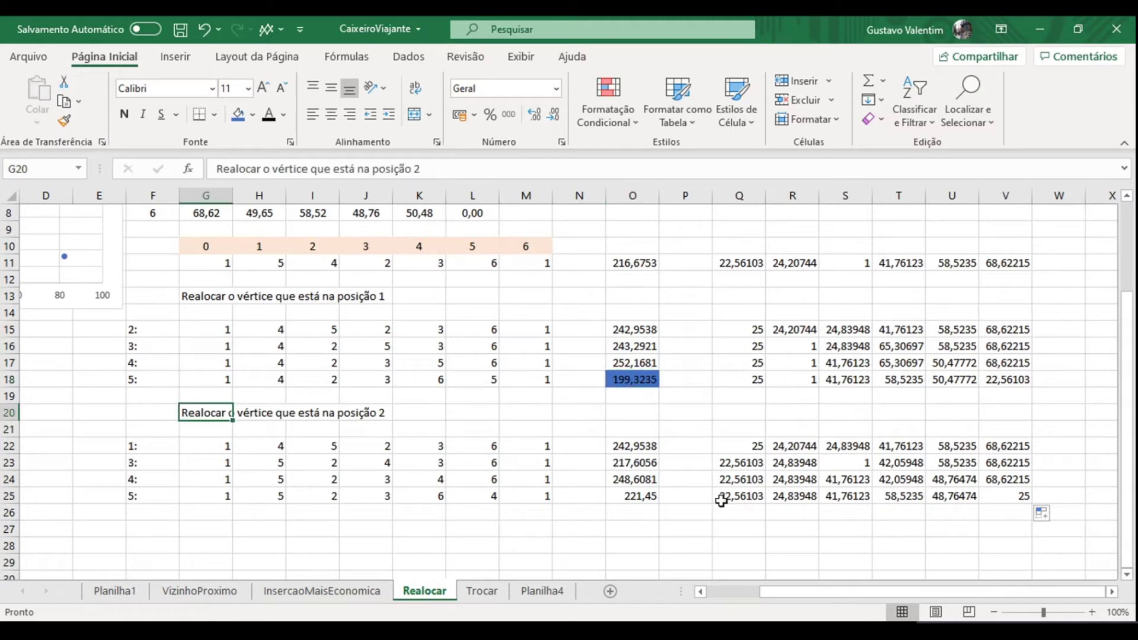
key(ctrl+c)
key(Down)
key(Down)
key(Down)
key(Down)
key(Down)
key(Down)
key(Down)
key(ctrl+v)
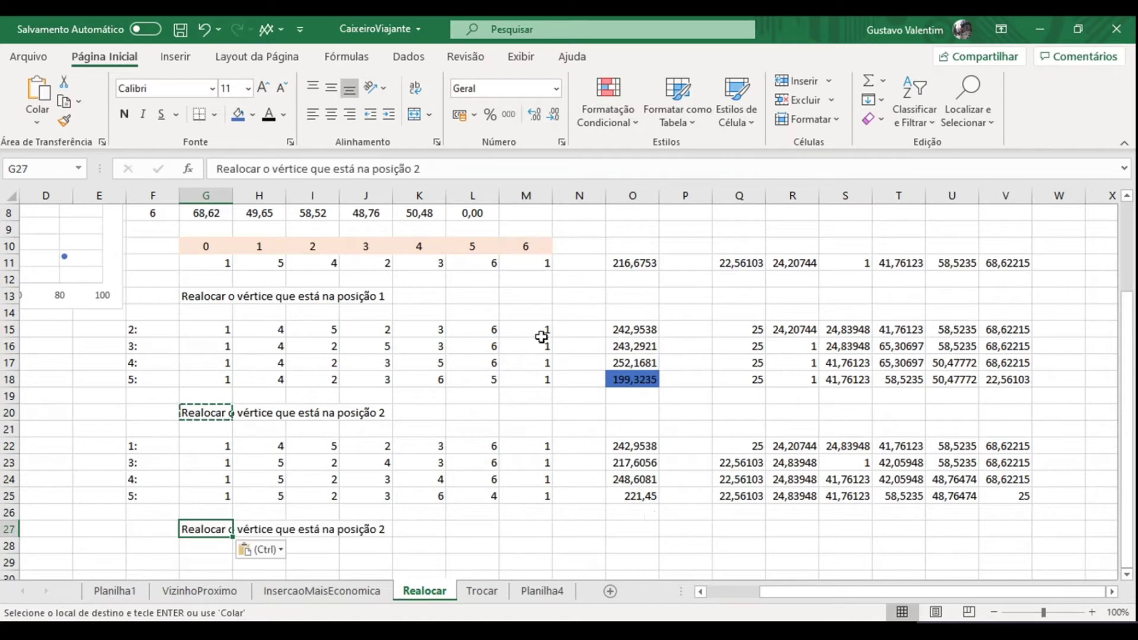
click(427, 167)
key(BackSpace)
text(1)
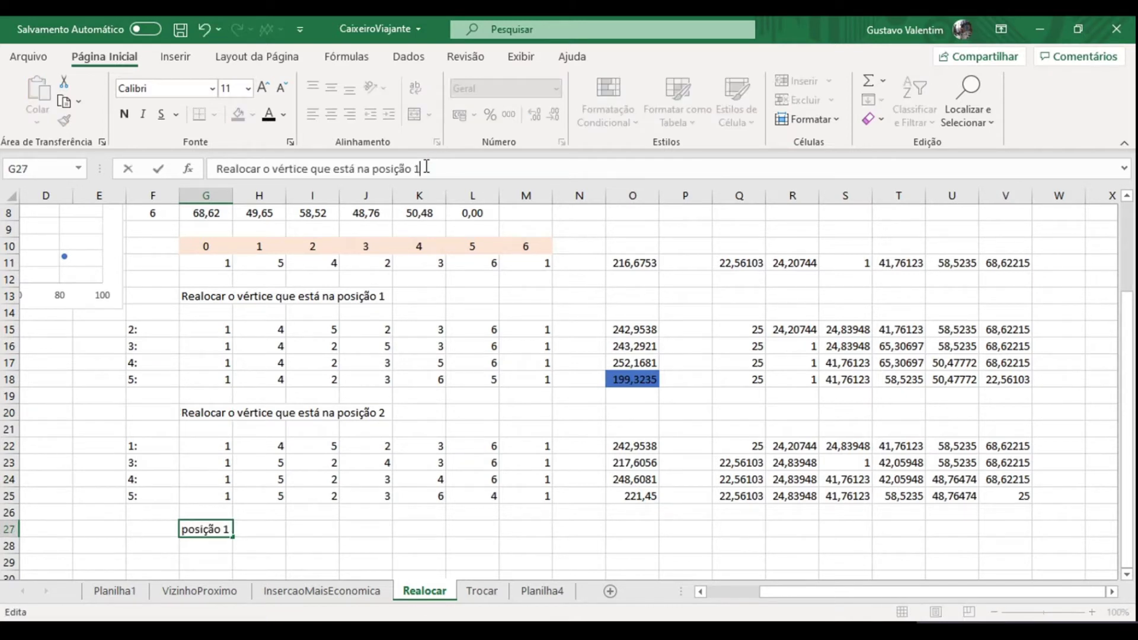
text(3)
key(Return)
Step: Copy the labels 1:, 3:, 4:, 5: into F29:F32 and change F30 to 2:
key(Up)
key(Up)
key(Up)
key(Up)
key(Up)
key(Up)
key(Left)
key(shift+Down)
key(shift+Down)
key(shift+Down)
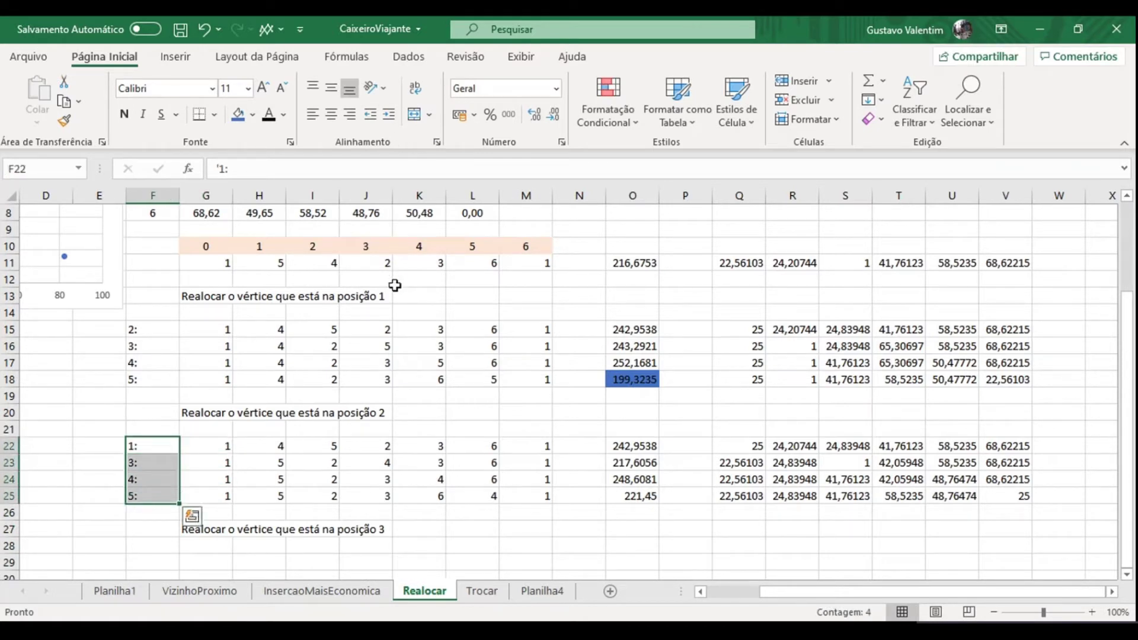
key(ctrl+c)
key(Down)
key(Down)
key(Down)
key(Down)
key(Down)
key(Down)
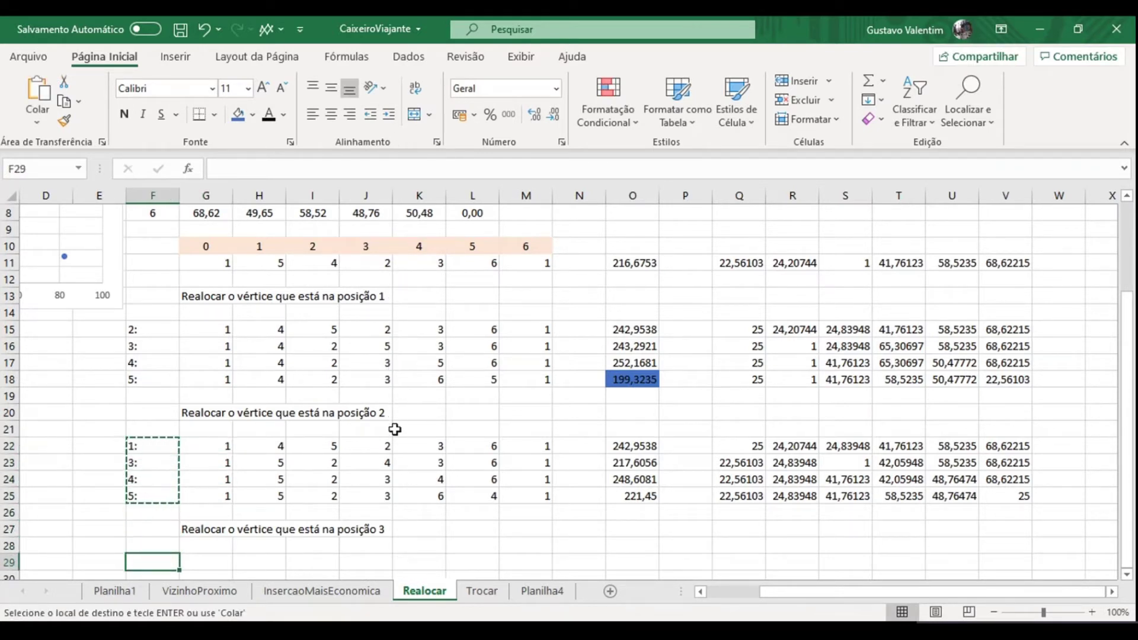
key(ctrl+v)
key(Down)
scroll(394, 462, down, 1)
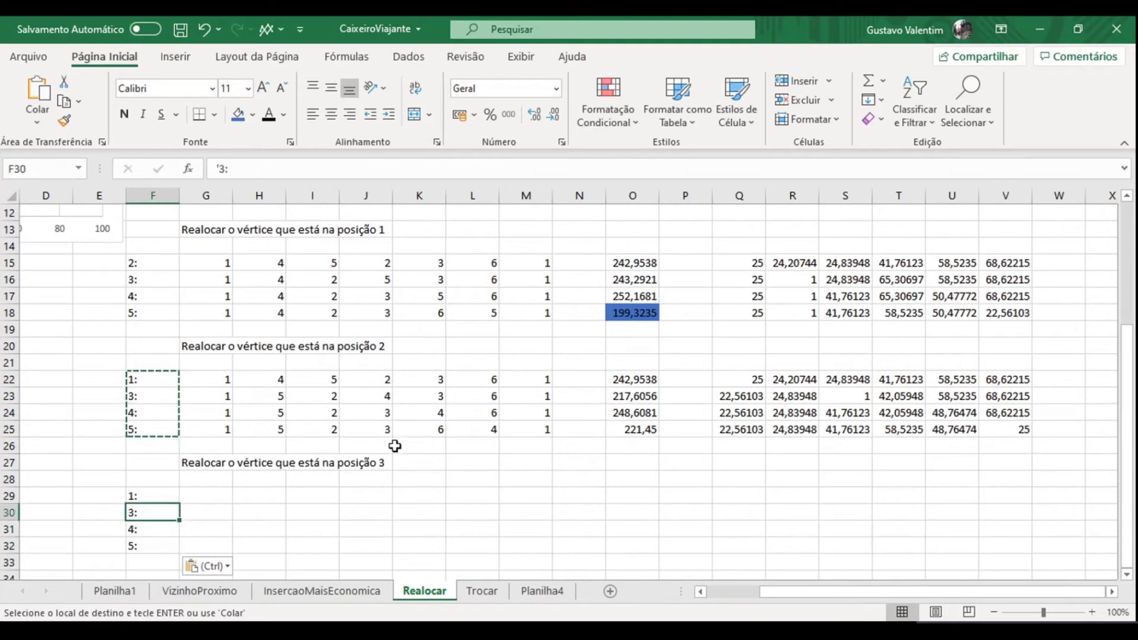
click(225, 169)
key(BackSpace)
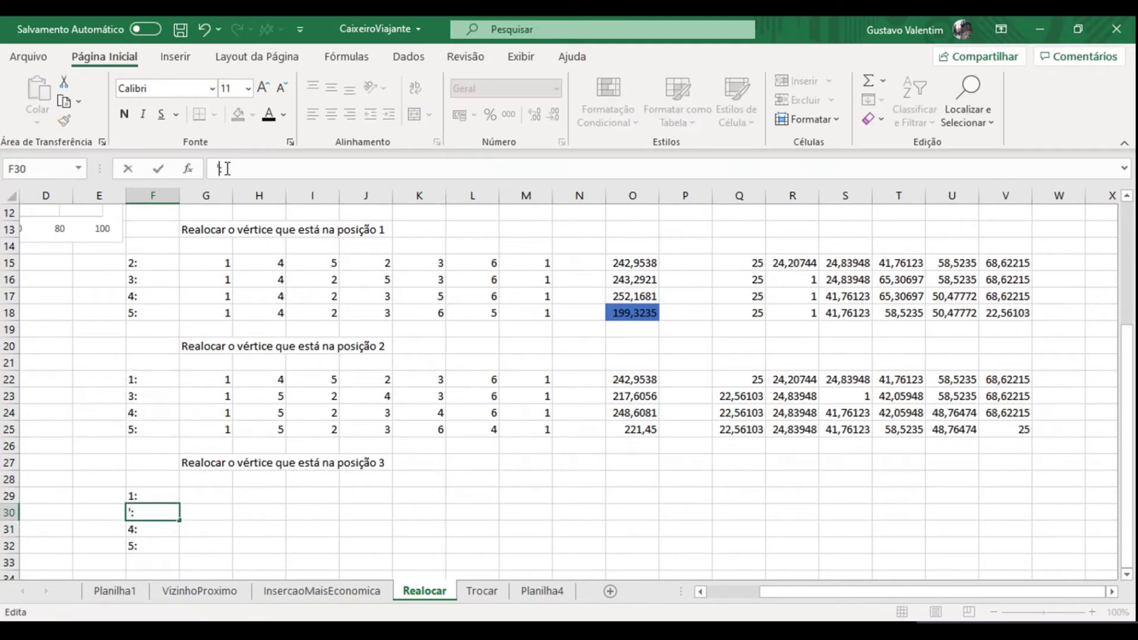
text(2)
key(Return)
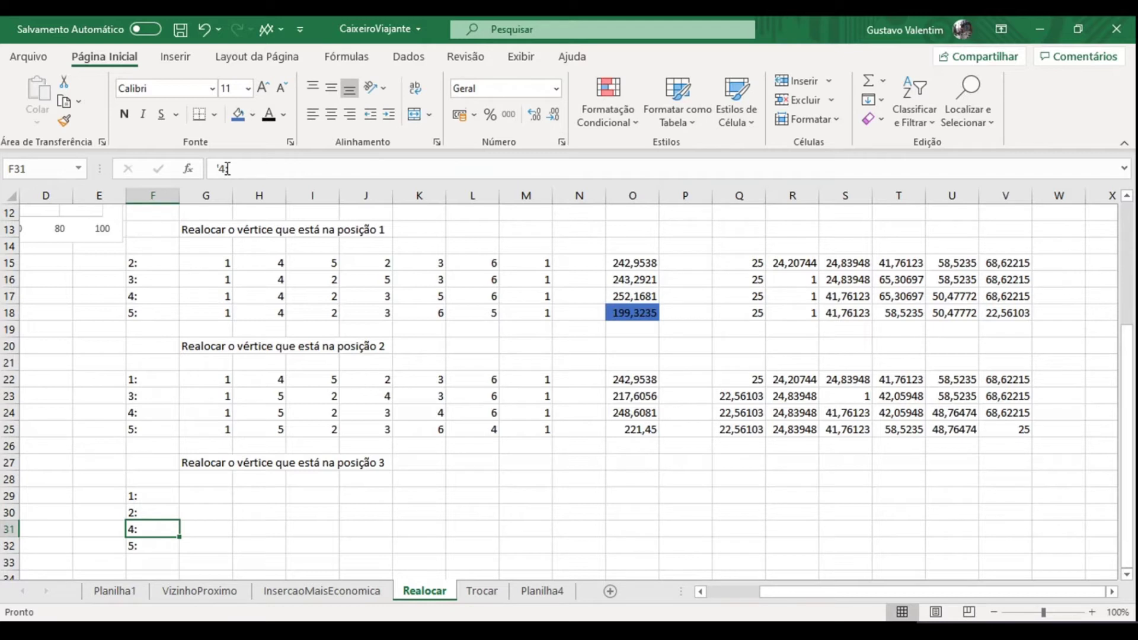
key(Up)
key(Up)
key(Up)
key(Up)
key(Up)
key(Up)
key(Up)
key(Up)
key(Up)
key(Up)
key(Up)
key(Up)
key(Up)
key(Down)
key(Down)
key(Down)
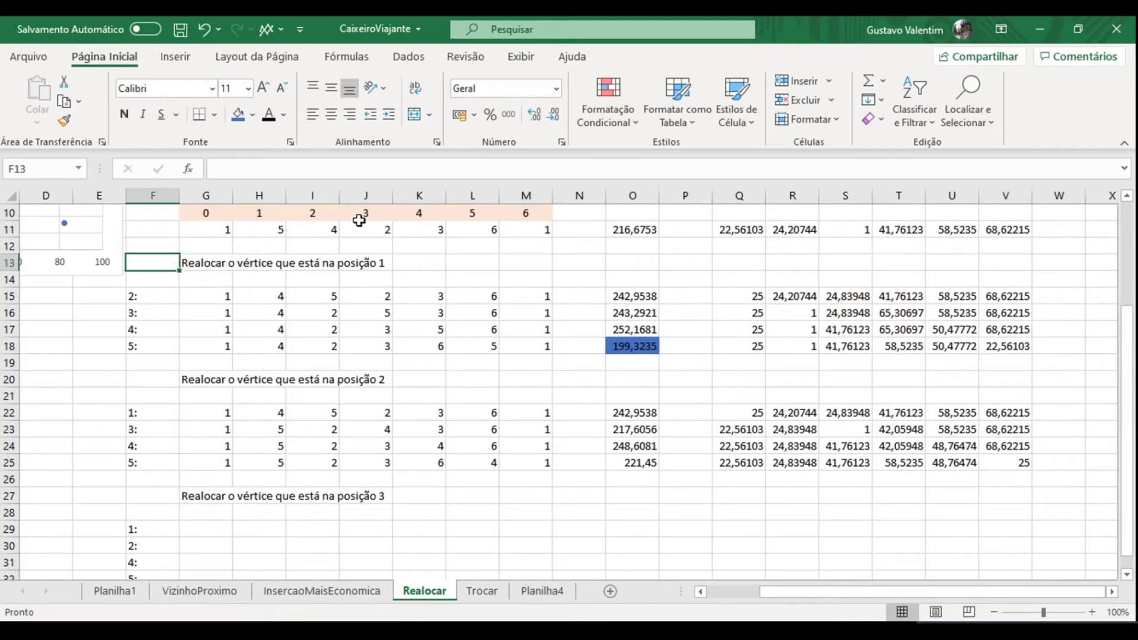
Step: Put vertex 2 into its staggered diagonal cell in each of rows 29–32
click(266, 534)
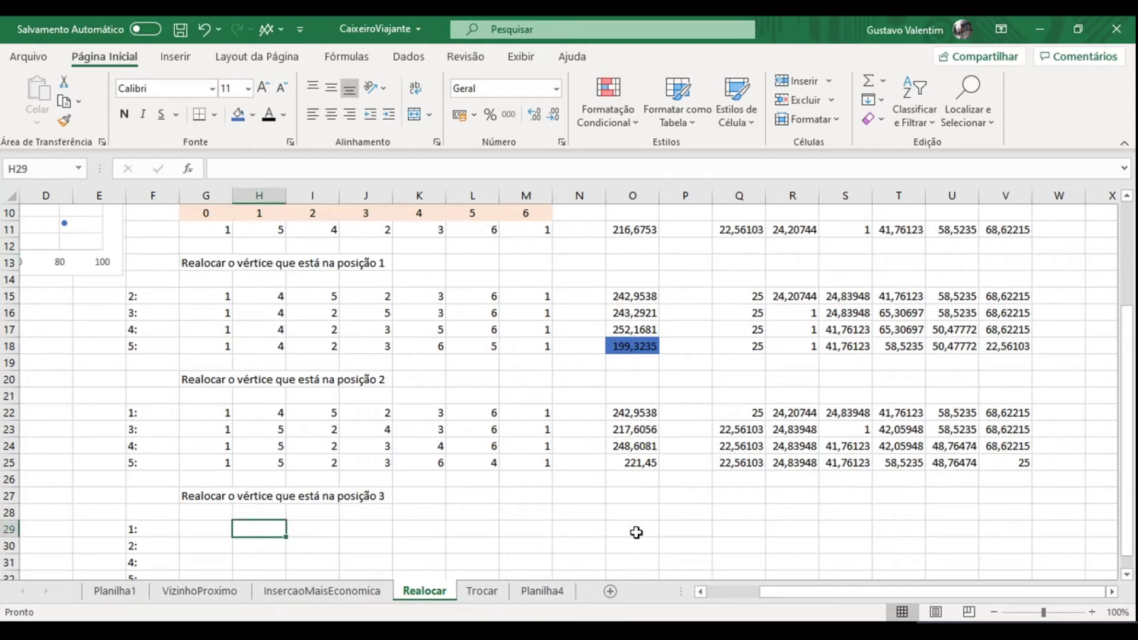
text(2)
key(Return)
key(Right)
text(2)
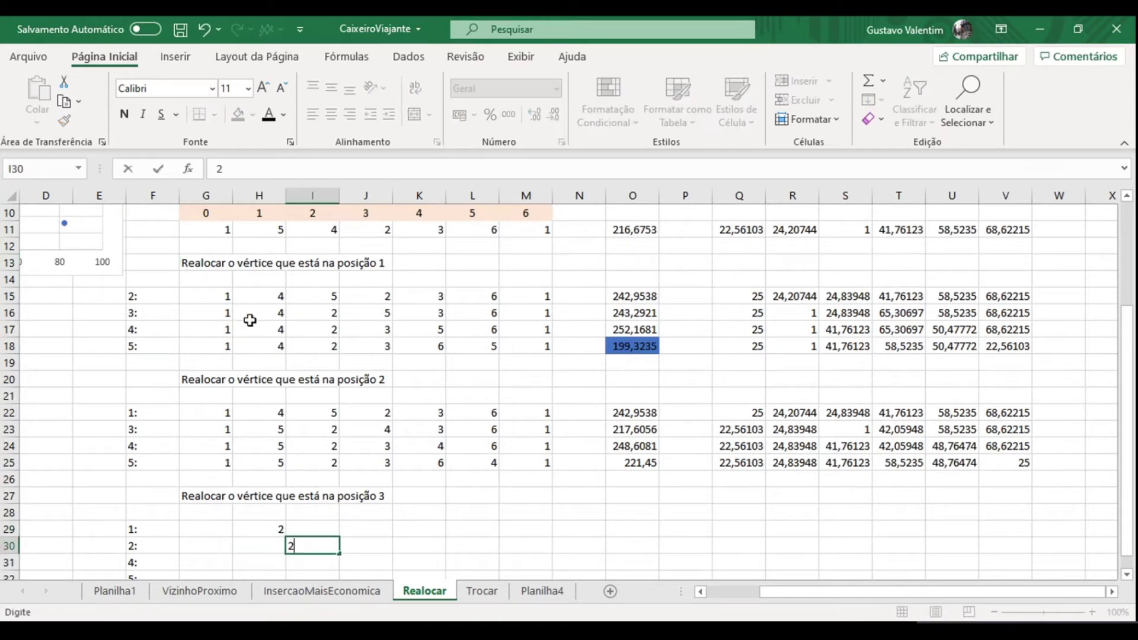
key(Return)
key(Right)
key(Right)
text(2)
key(Return)
key(Right)
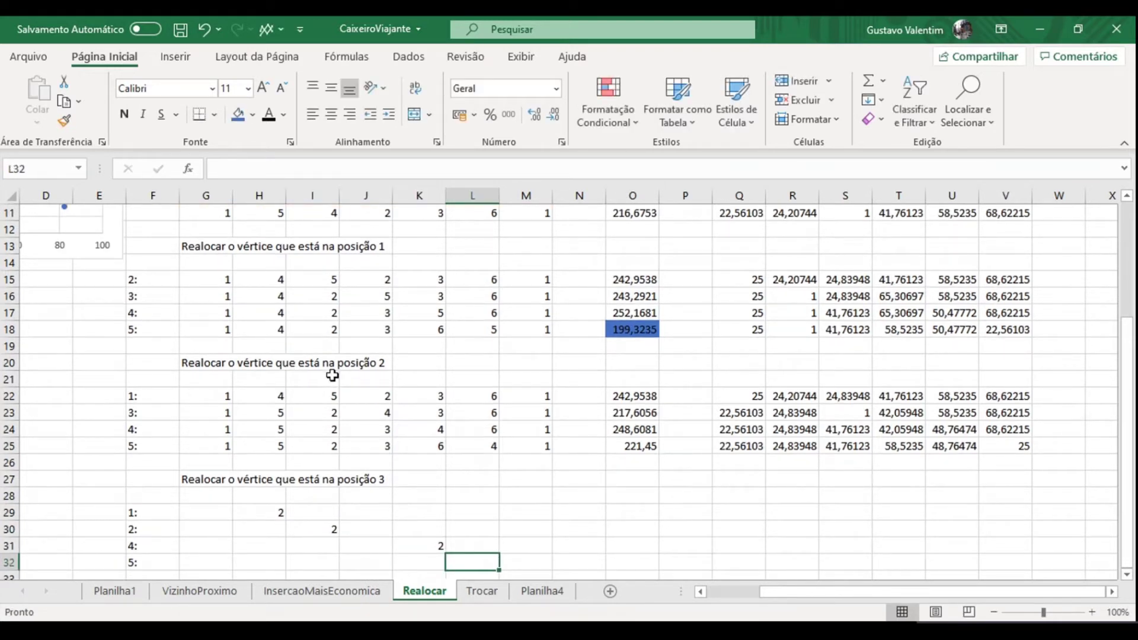
text(2)
key(Up)
key(Up)
key(Up)
key(Up)
key(Left)
key(Left)
key(Left)
key(Left)
key(Left)
Step: Complete row 29 as the route 1, 2, 5, 4, 3, 6, 1
key(Down)
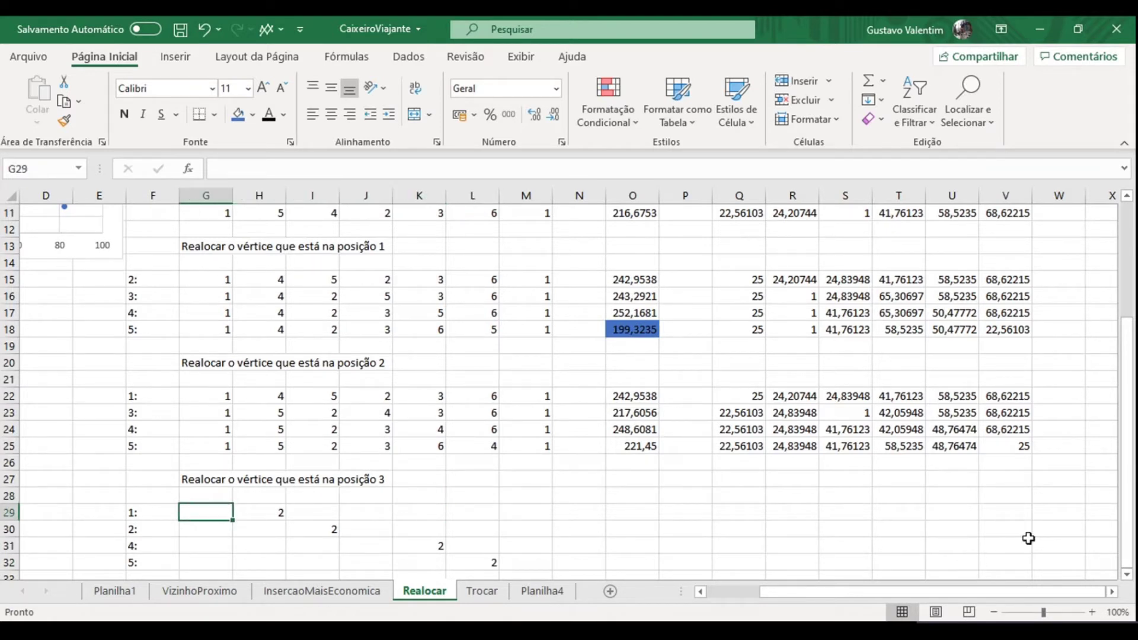
text(1)
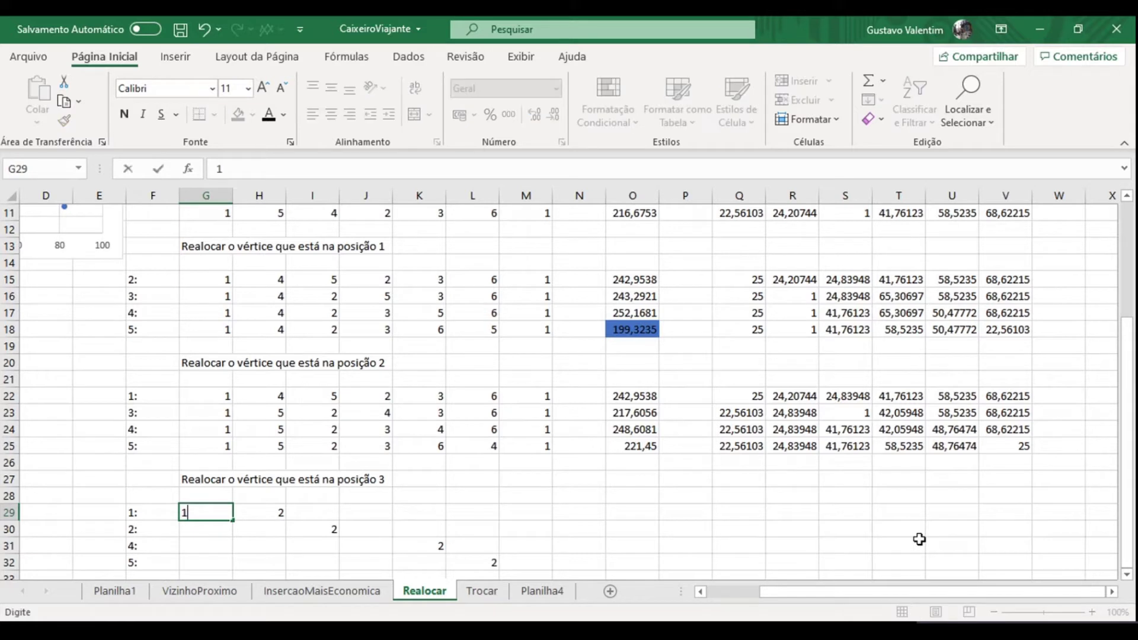
key(Right)
key(Right)
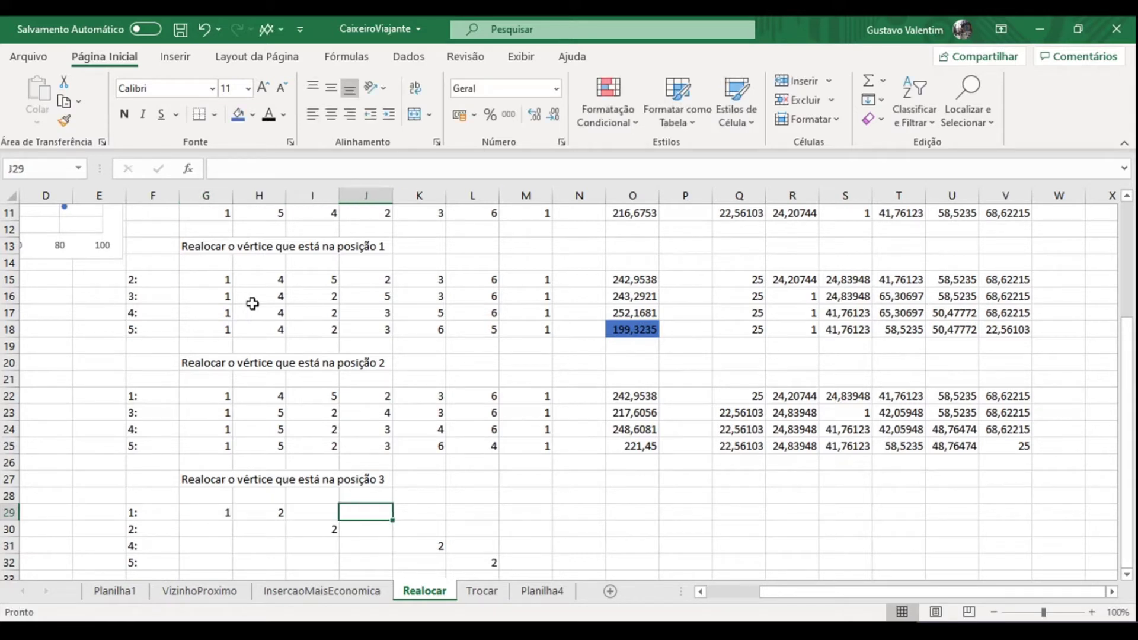
text(5)
key(Right)
text(4)
key(Right)
text(3)
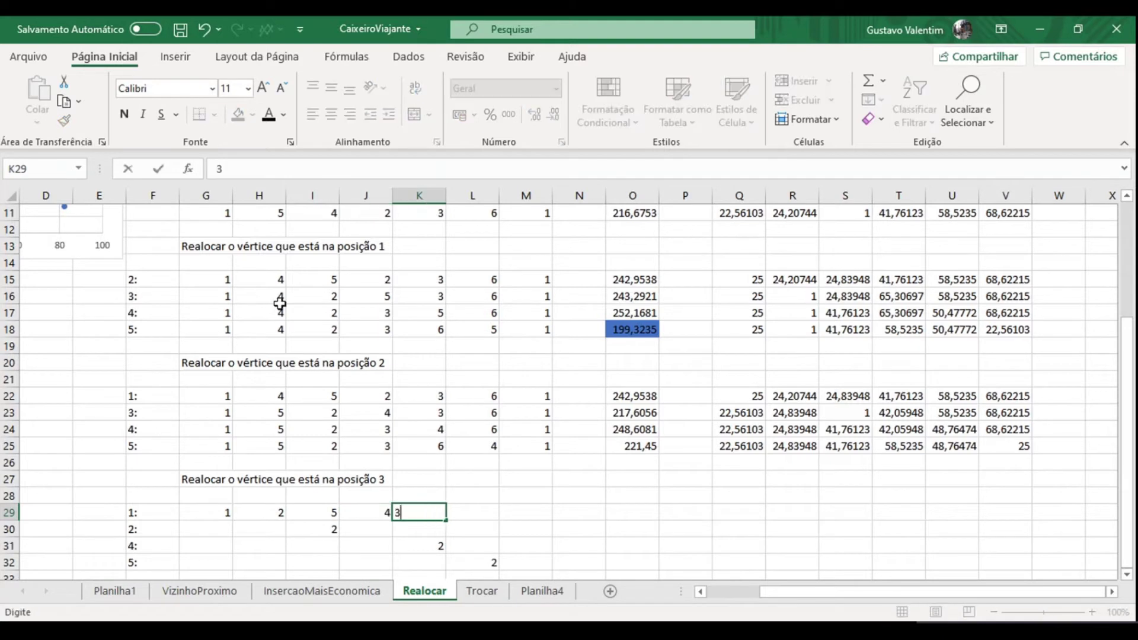
key(Right)
text(6)
key(Right)
text(1)
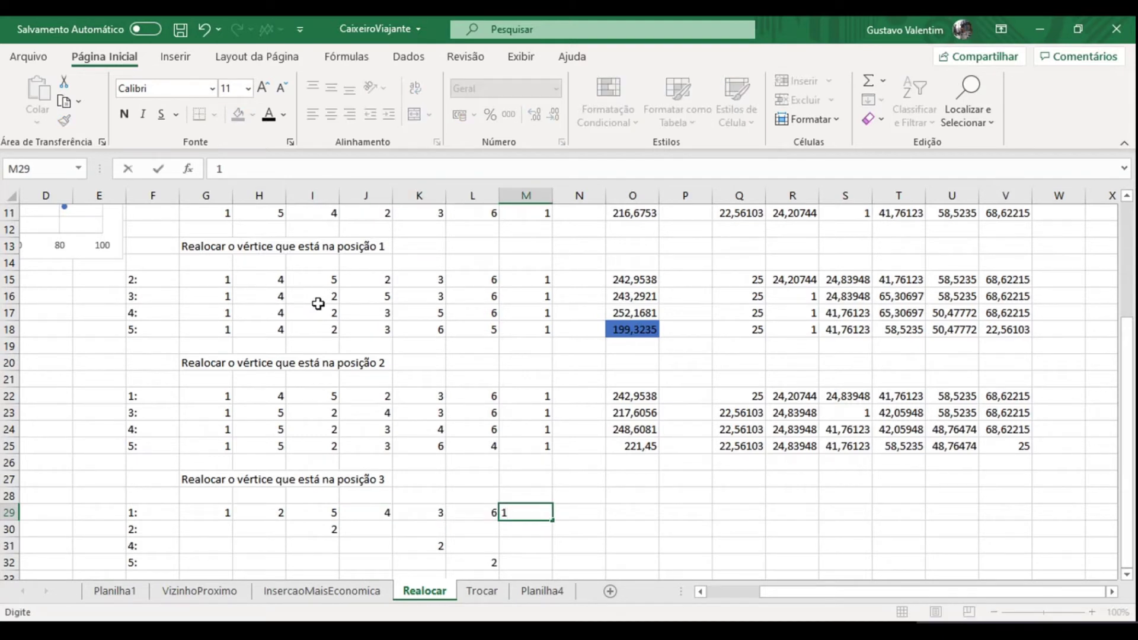
key(Return)
Step: Enter row 30's other vertices 1, 5, 4, 3, 6, 1 around its 2
key(Left)
key(Left)
key(Left)
key(Left)
key(Left)
key(Left)
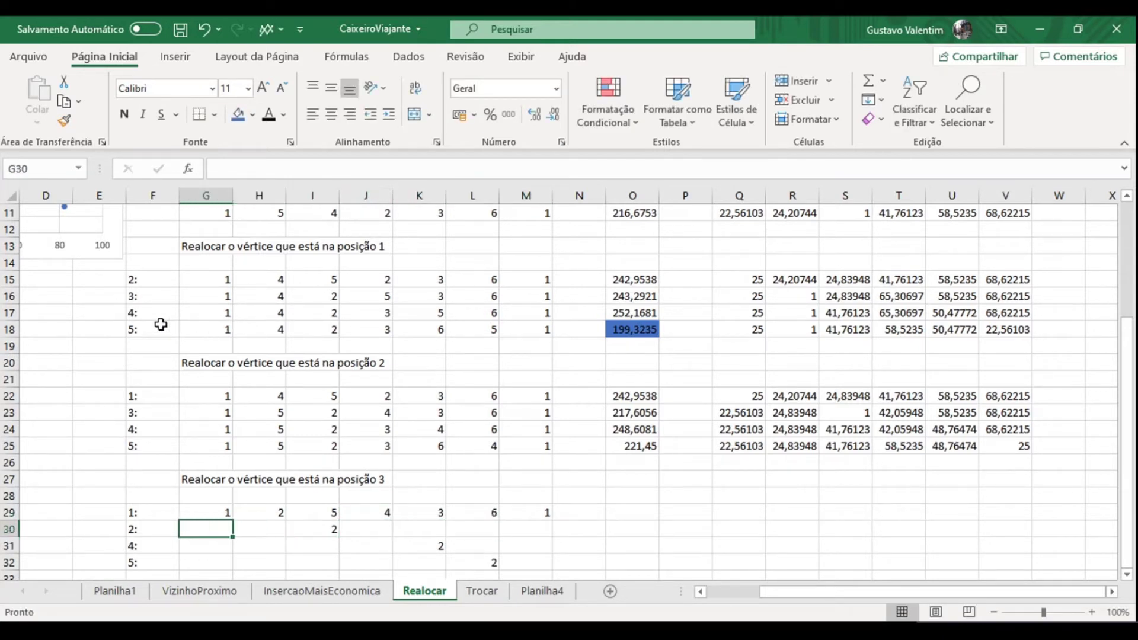
text(1)
key(Right)
text(5)
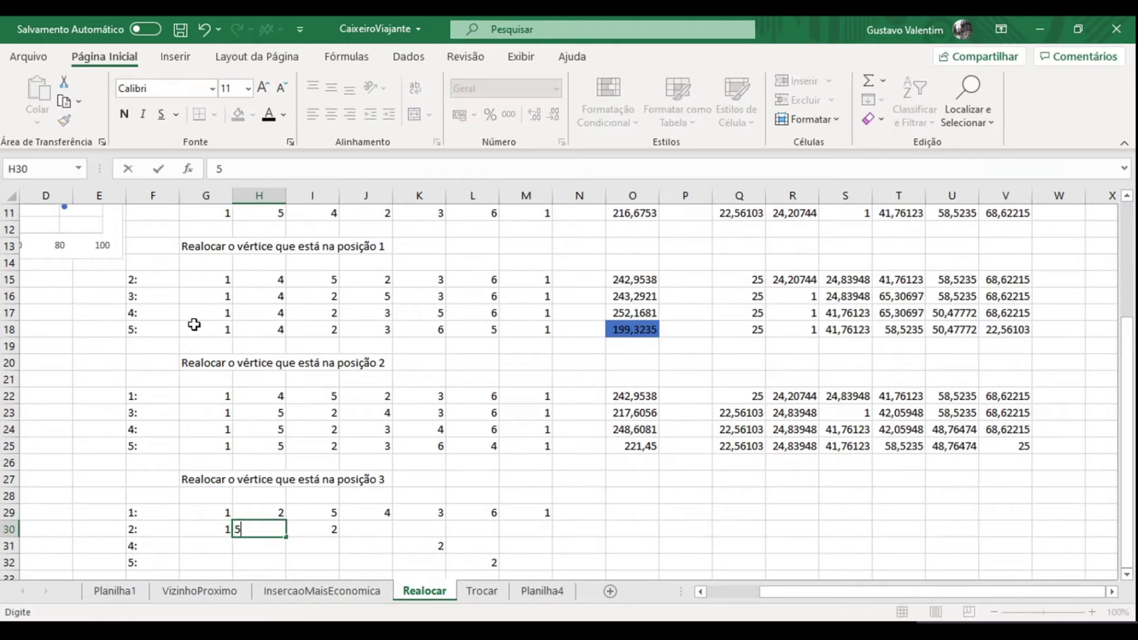
key(Right)
key(Right)
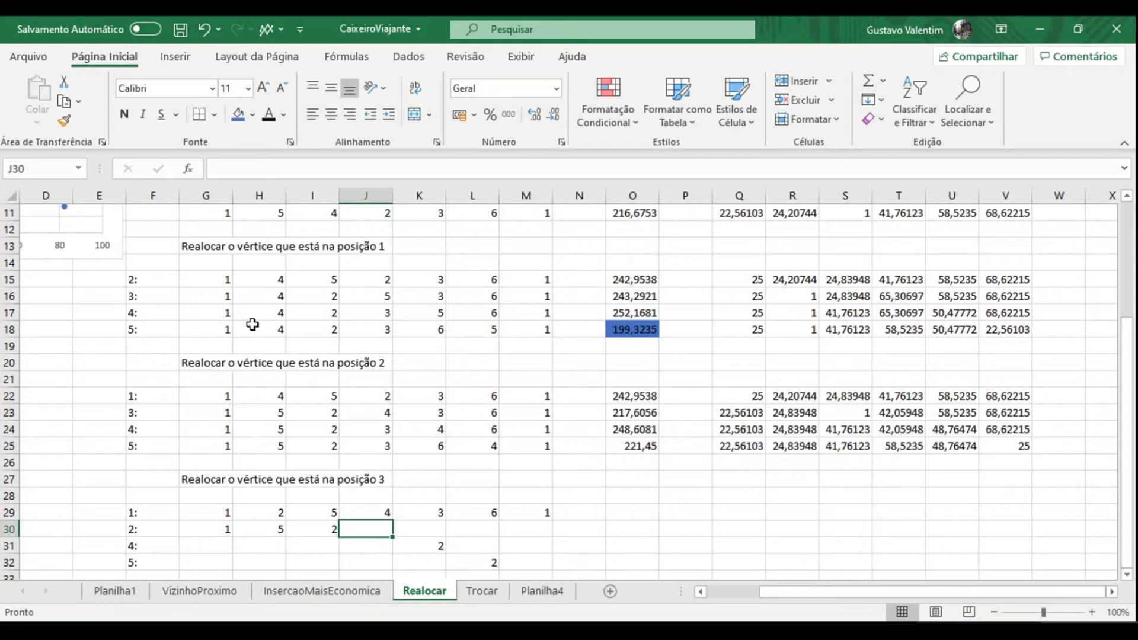
text(4)
key(Right)
text(3)
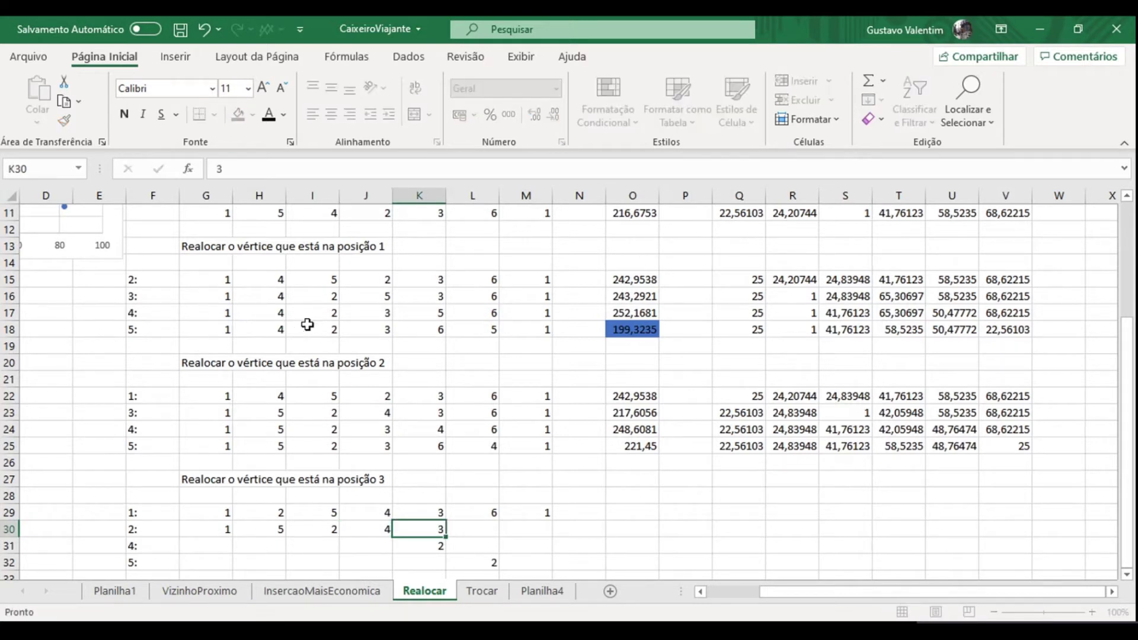
key(Right)
text(6)
key(Right)
text(1)
key(Down)
key(Left)
key(Left)
key(Left)
key(Left)
key(Left)
key(Left)
Step: Start row 31 with 1 and 5, and restore the 2 in I30
text(1)
key(Right)
text(5)
key(Right)
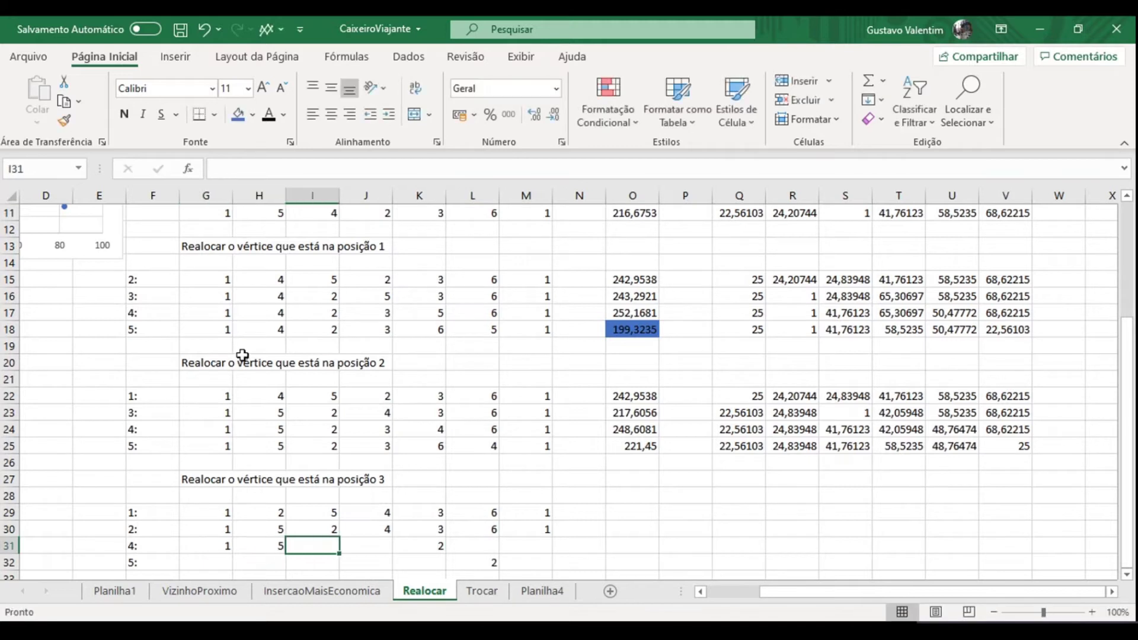
key(Up)
key(Left)
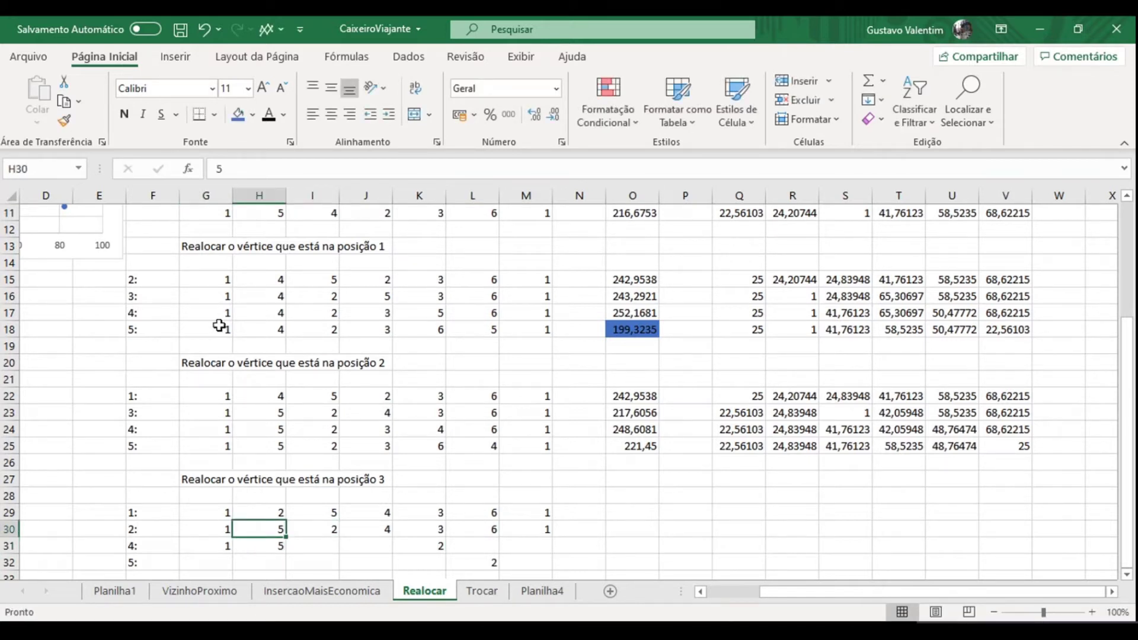
key(Right)
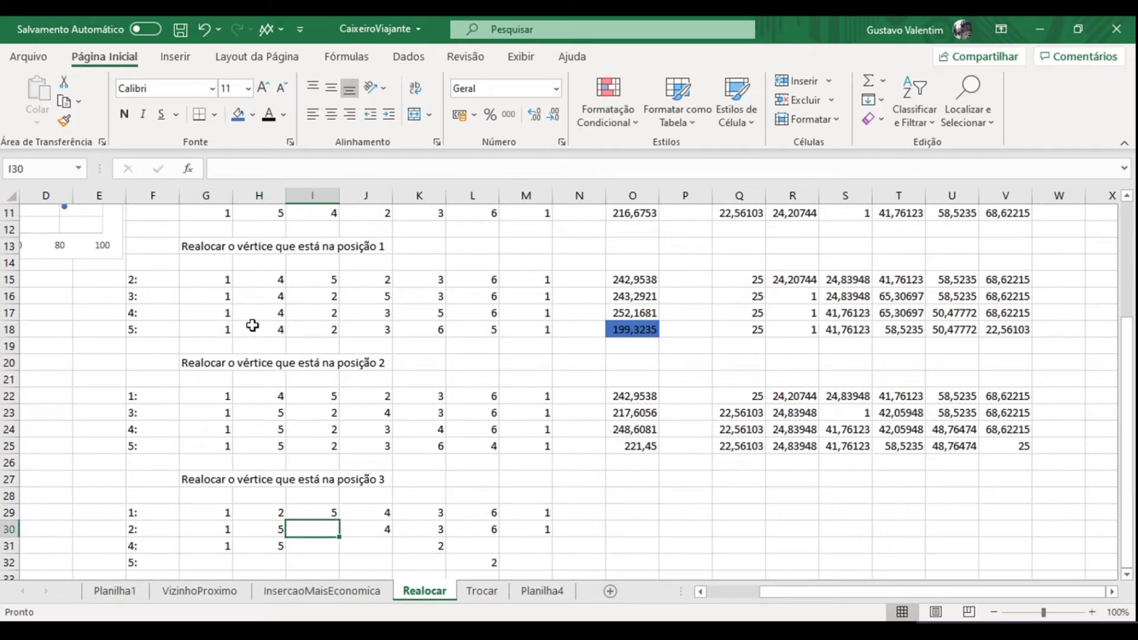
text(2)
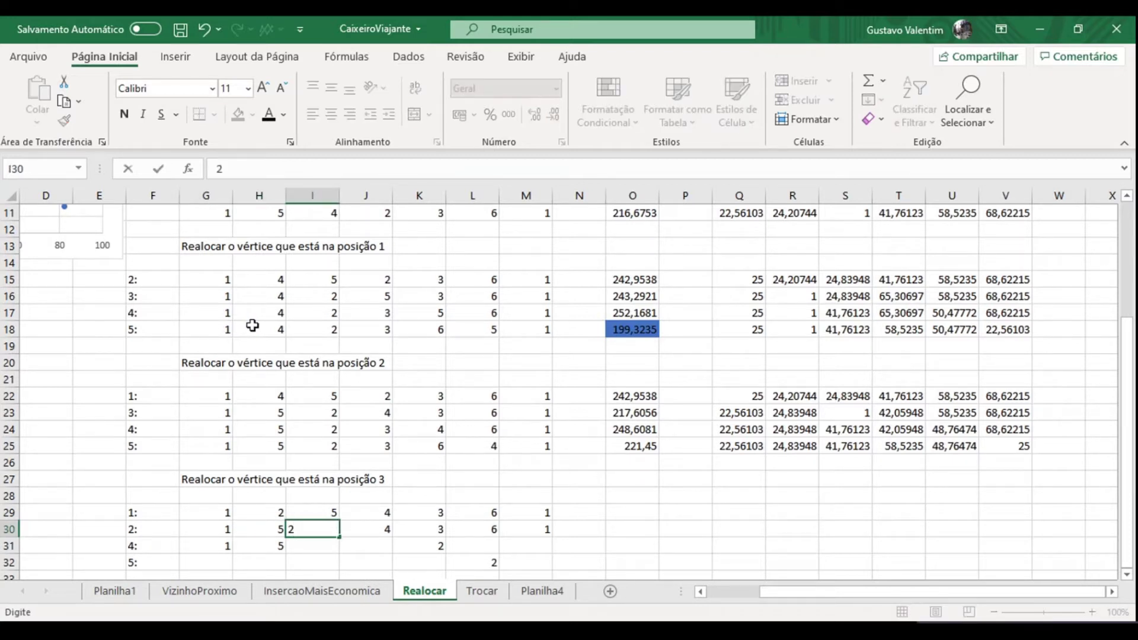
key(Return)
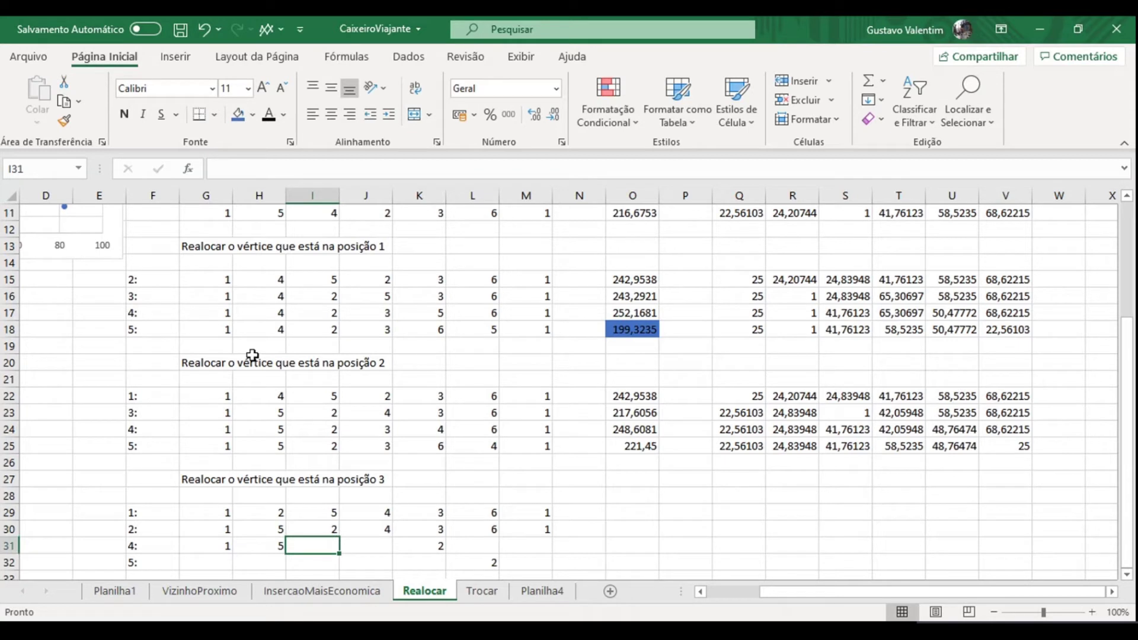
Step: Finish row 31 with 4, 3, 6, 1, giving the route 1, 5, 4, 3, 2, 6, 1
key(Left)
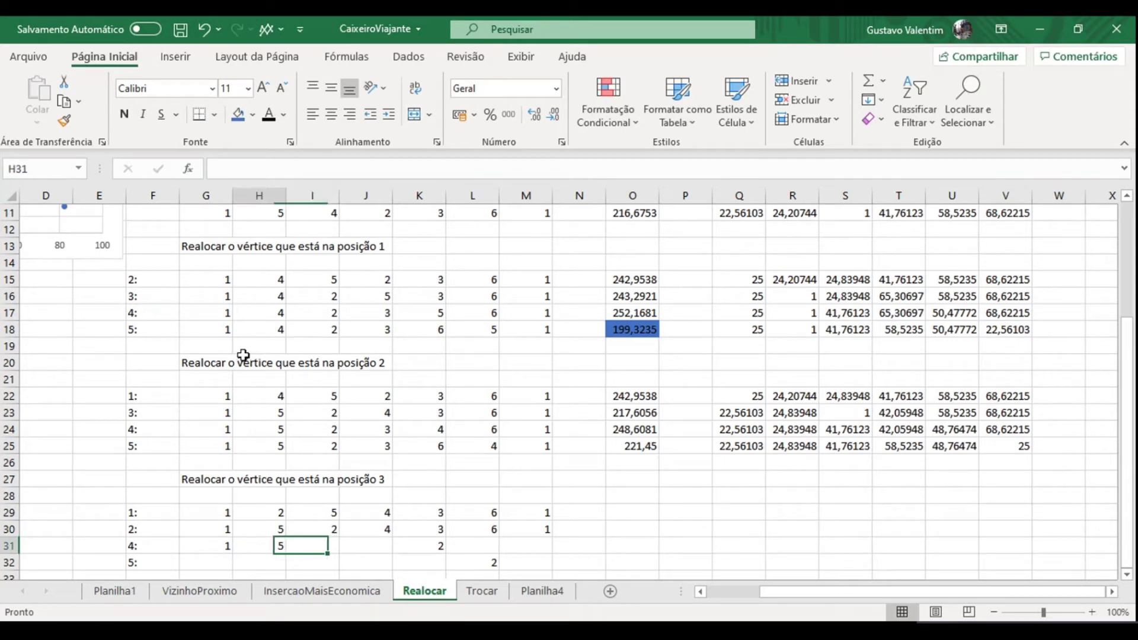
key(Left)
key(Right)
key(Right)
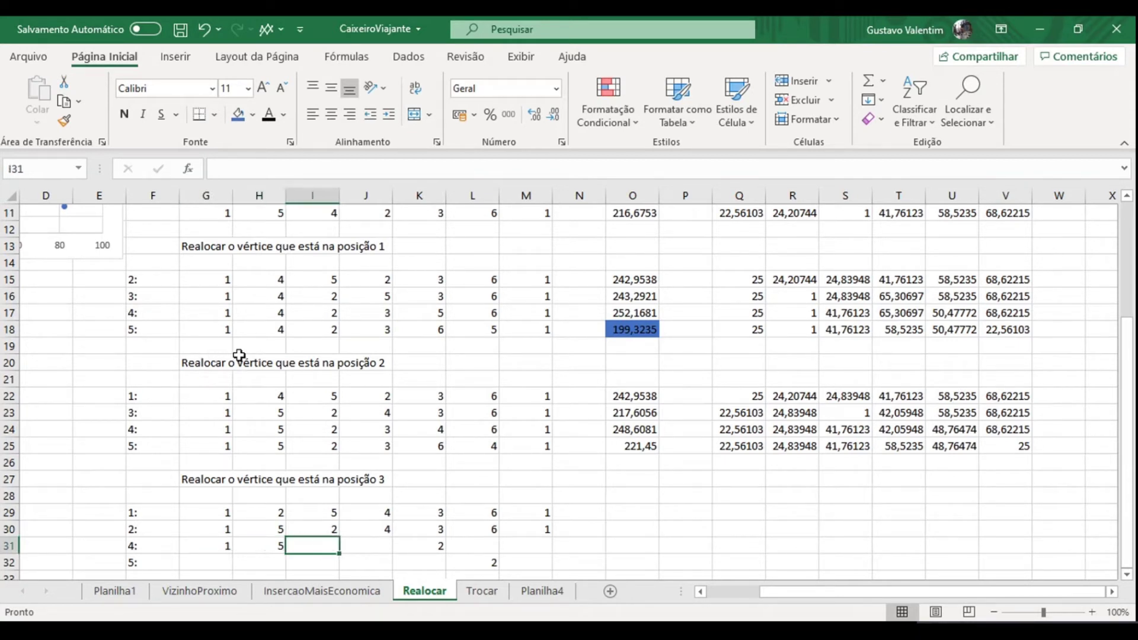
text(4)
key(Tab)
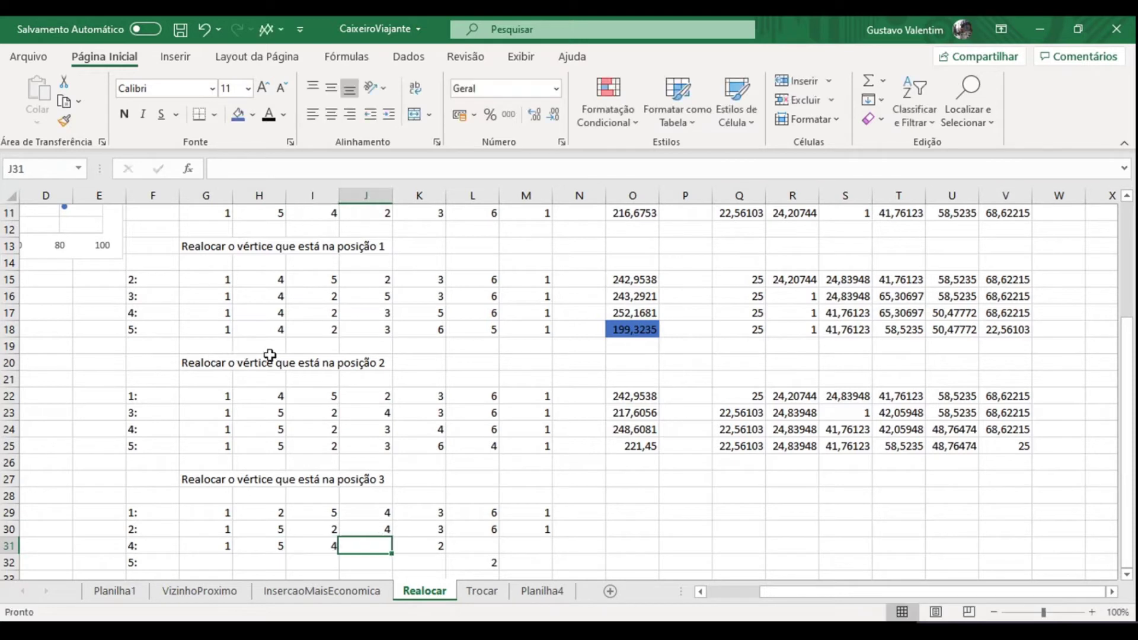
text(3)
key(Tab)
key(Tab)
text(6)
key(Tab)
text(1)
key(Return)
Step: Enter row 32 as the route 1, 5, 4, 3, 6, 2, 1
key(Left)
key(Left)
key(Left)
key(Left)
key(Left)
text(1)
key(Tab)
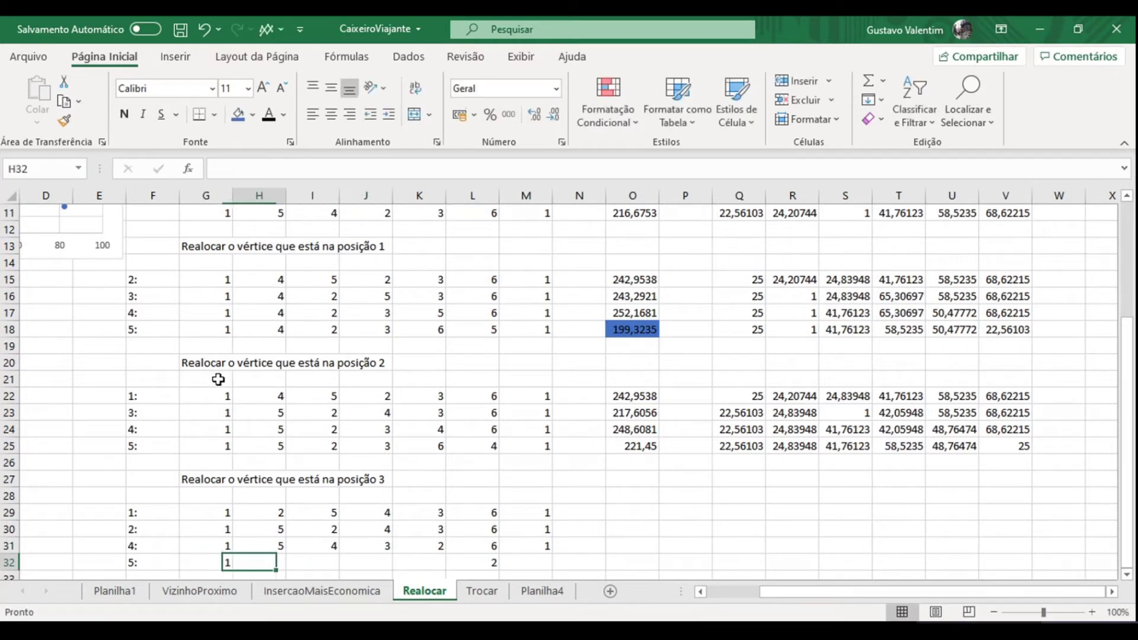
text(5)
key(Tab)
text(4)
key(Tab)
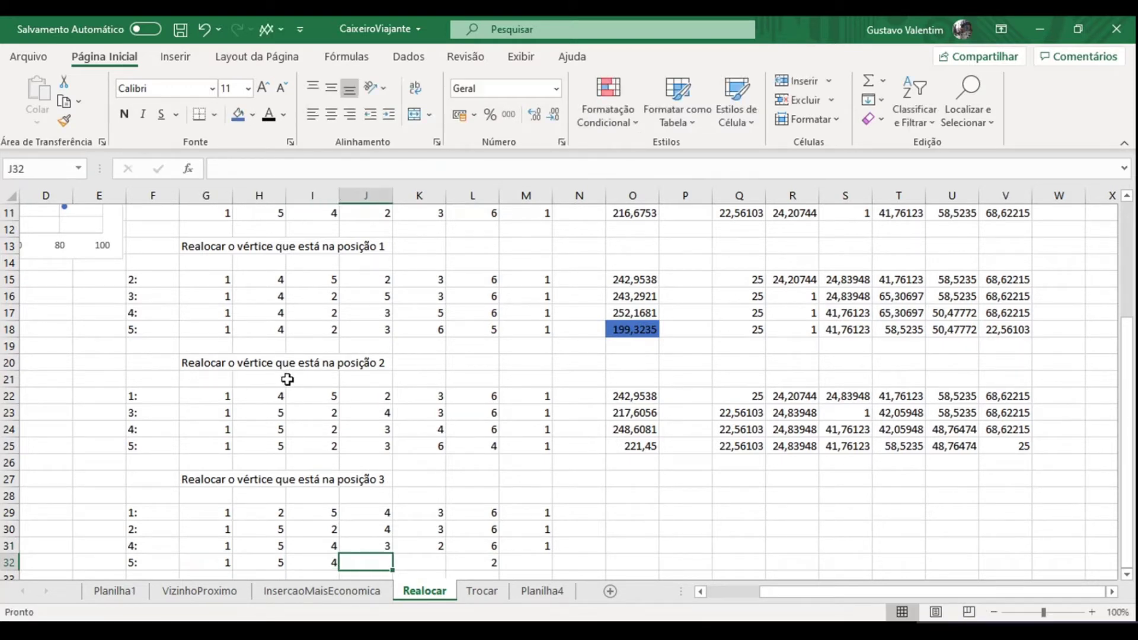
text(3)
key(Tab)
text(6)
key(Tab)
key(Tab)
text(1)
key(Tab)
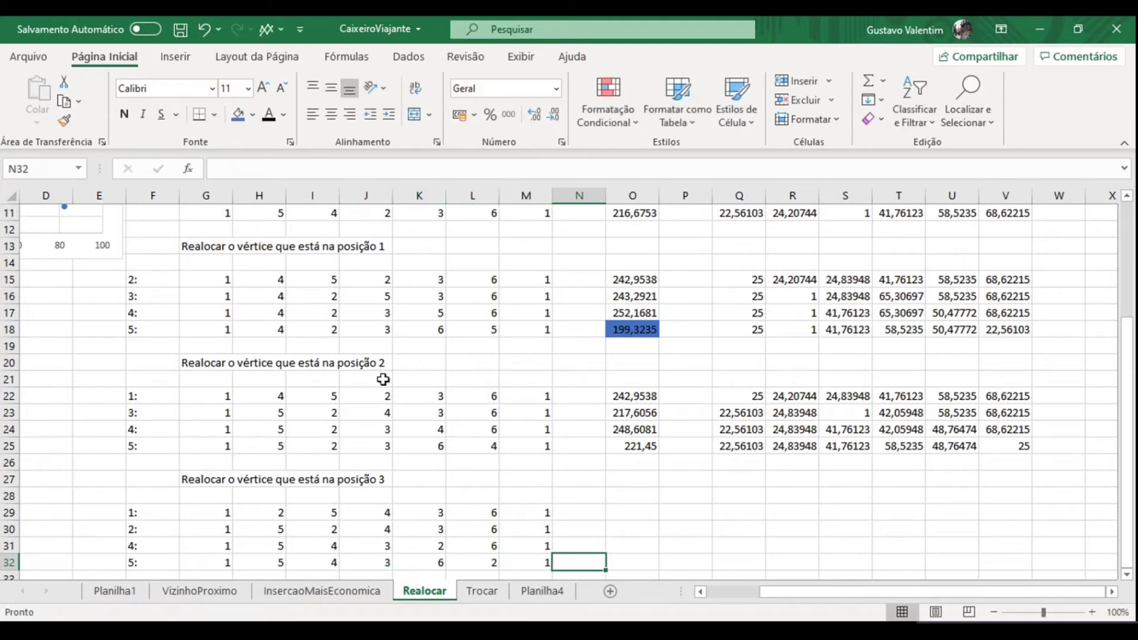
drag(630, 446, 1000, 448)
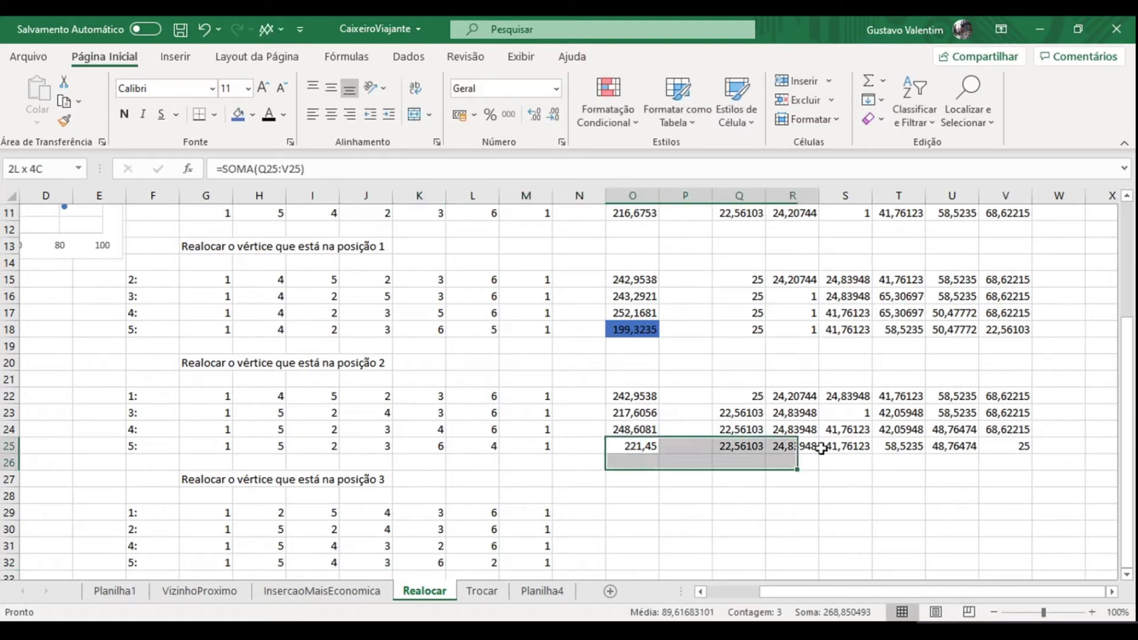
Step: Copy row 25's distance and SOMA formulas into O29:V32, giving totals from 242,9907 to 221,7388
key(ctrl+c)
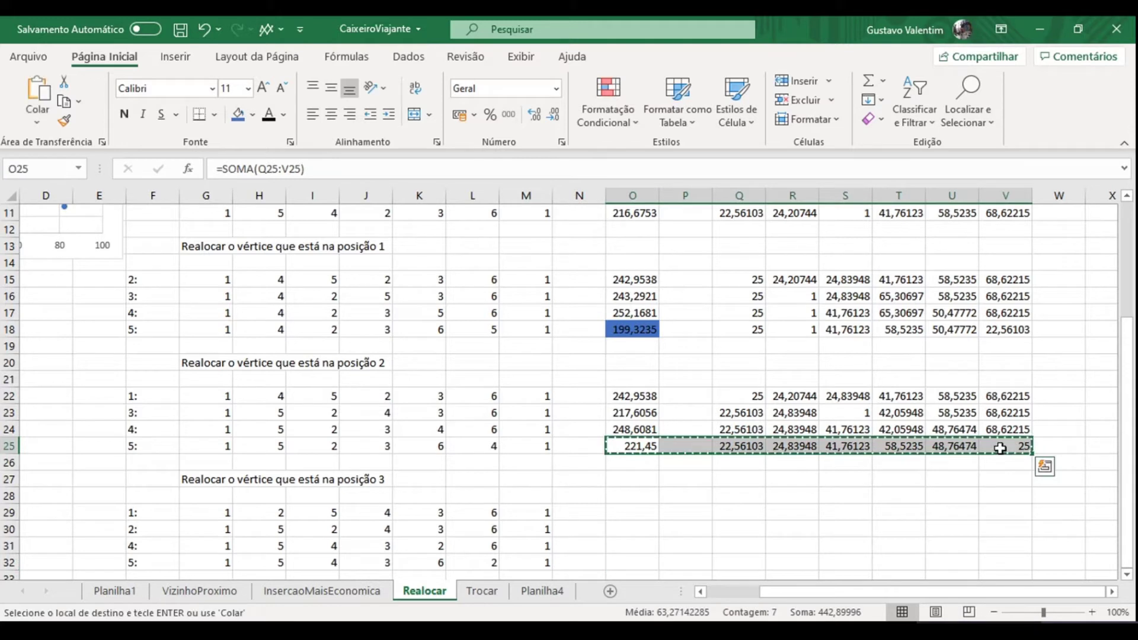
click(620, 508)
key(ctrl+v)
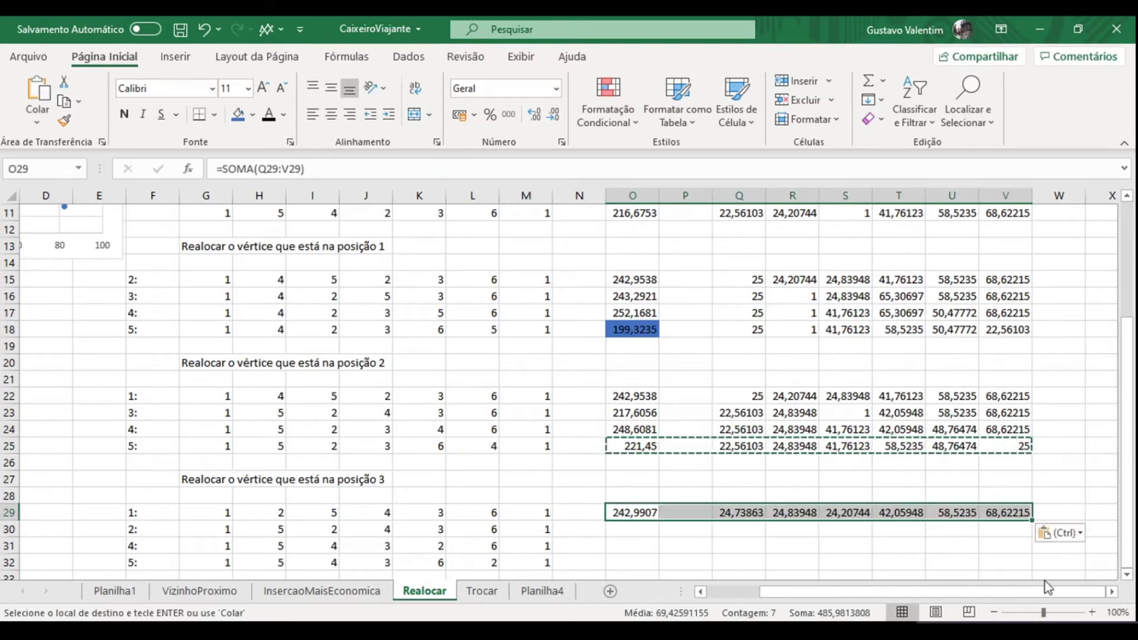
drag(1032, 519, 1028, 568)
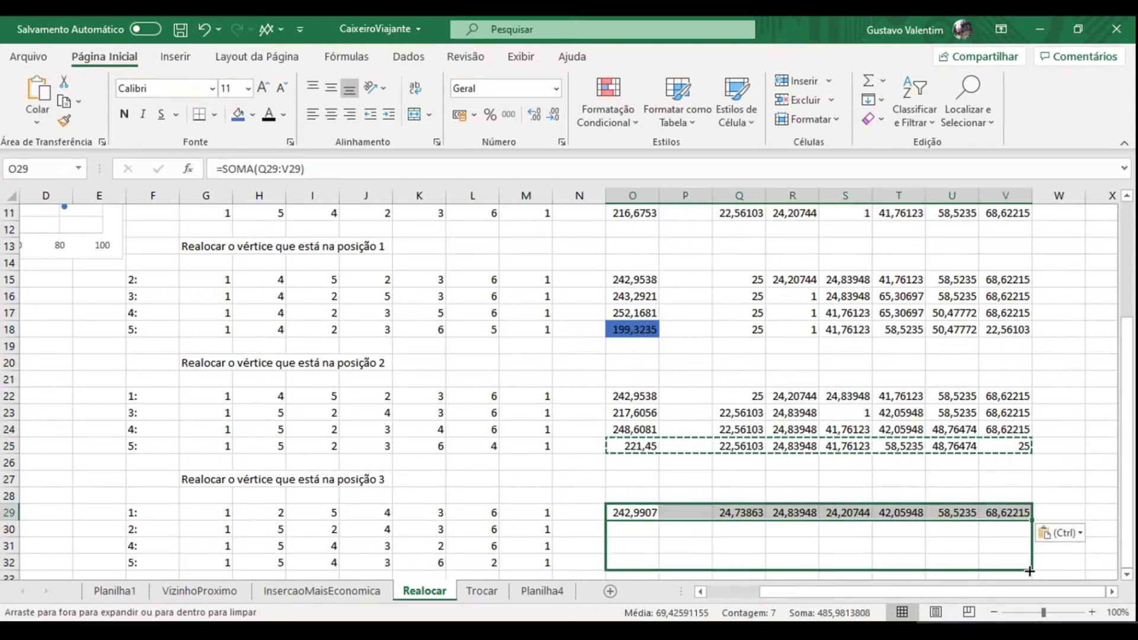
click(704, 515)
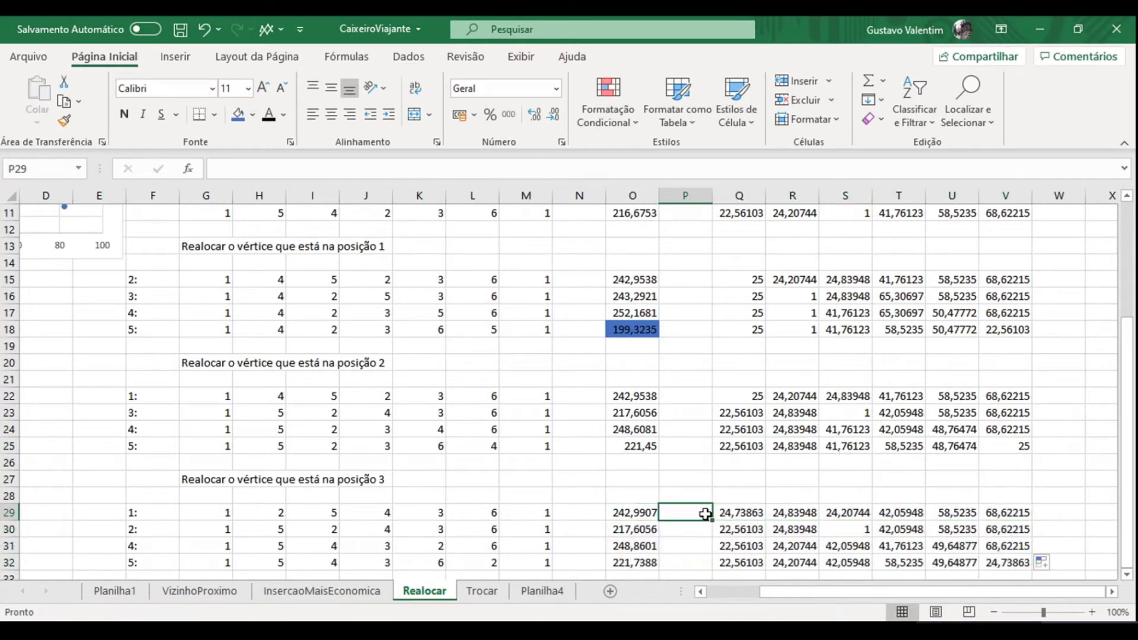
click(629, 331)
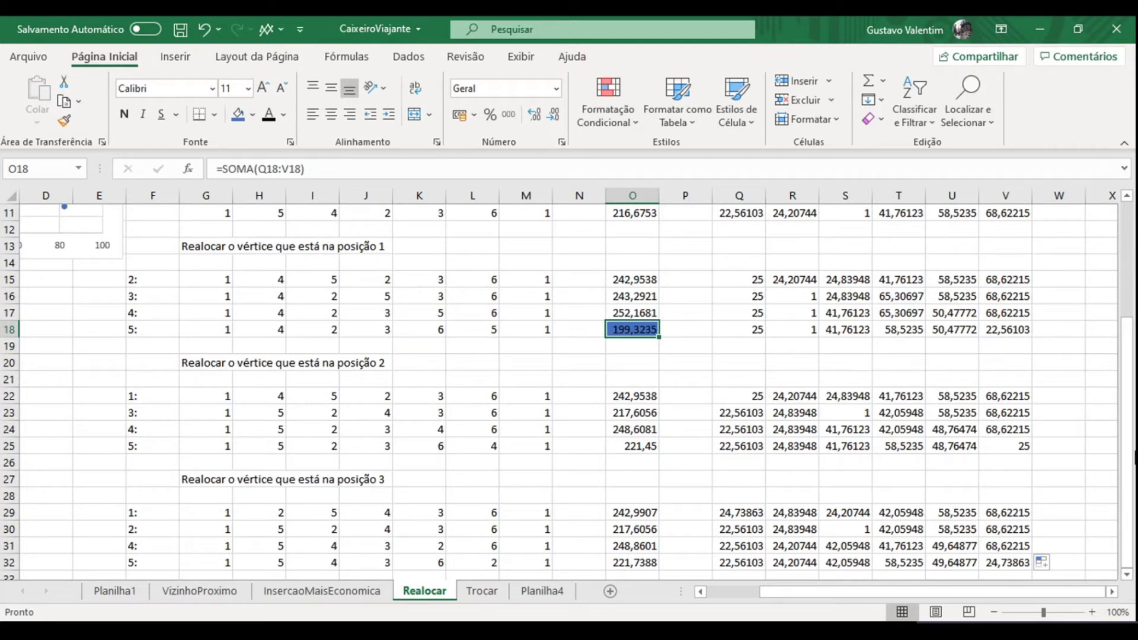
Step: Copy the position 3 heading to G34 and change its number to 4
click(154, 477)
click(176, 477)
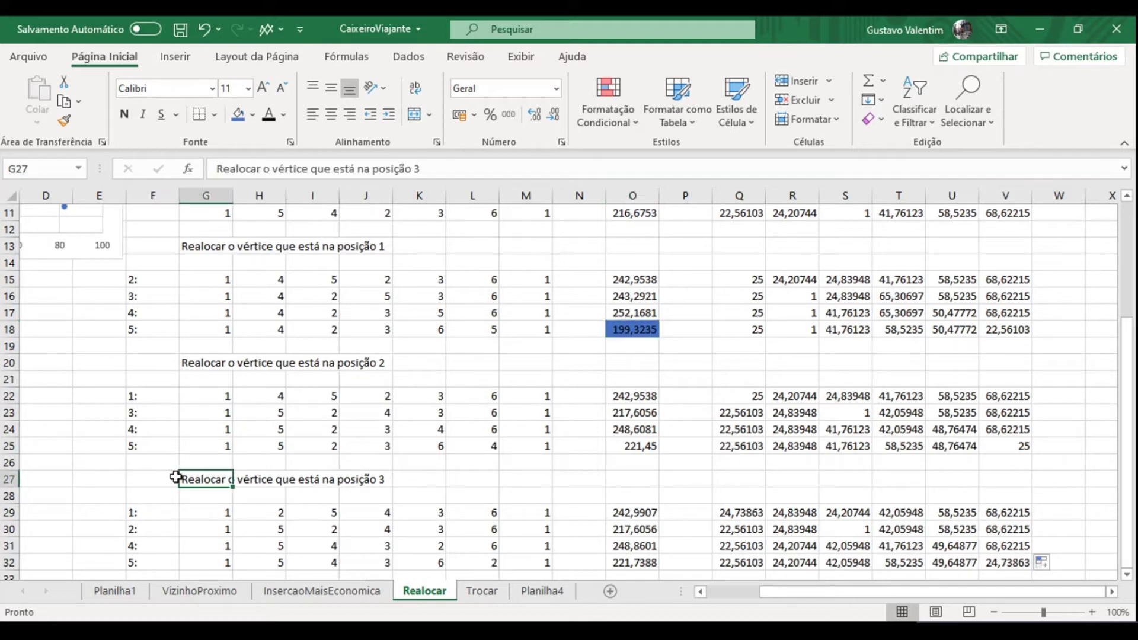
key(ctrl+c)
key(Down)
key(Down)
key(Down)
key(Down)
key(Up)
key(Up)
key(ctrl+v)
key(Down)
key(Left)
key(Left)
key(Up)
key(Up)
key(Up)
key(Up)
key(Right)
key(Down)
key(Right)
key(Down)
key(Down)
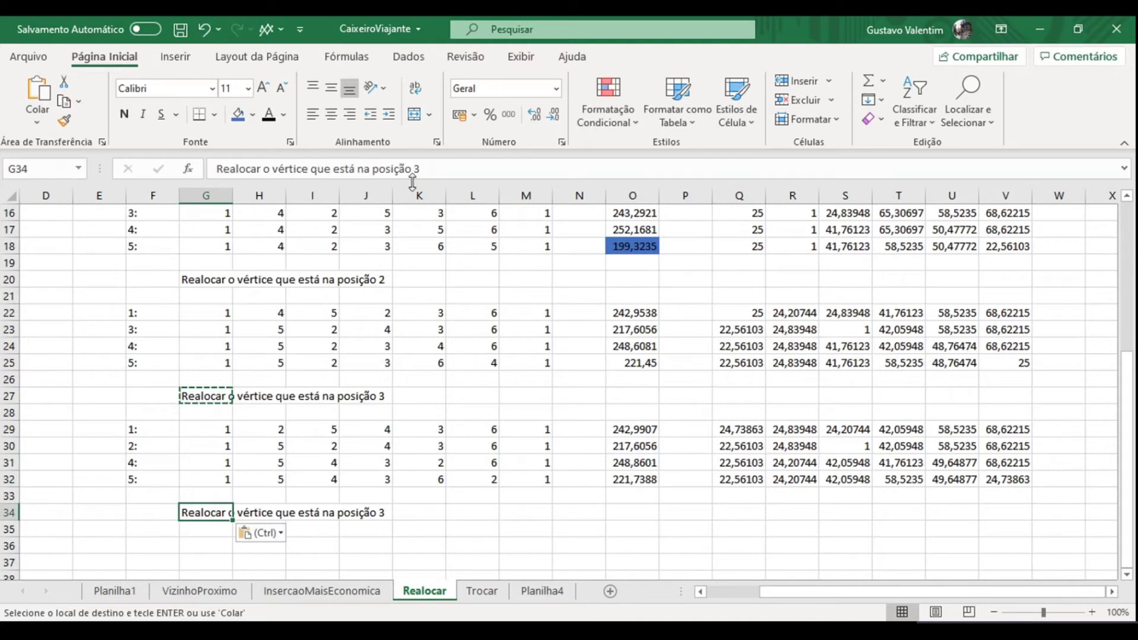
click(419, 171)
text(4)
key(Return)
key(Up)
key(Up)
key(Up)
key(Up)
key(Up)
key(Up)
Step: Copy the labels 1:, 2:, 4:, 5: into F36:F39 and change F38 to 3:
key(Left)
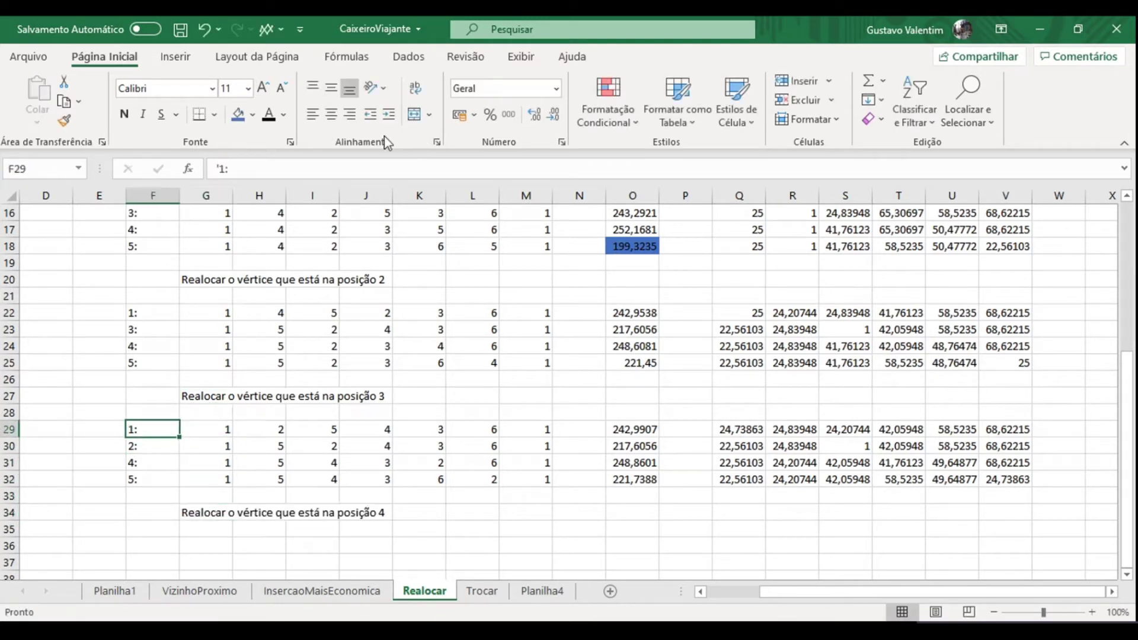
key(shift+Down)
key(shift+Down)
key(shift+Down)
key(ctrl+c)
key(ctrl+q)
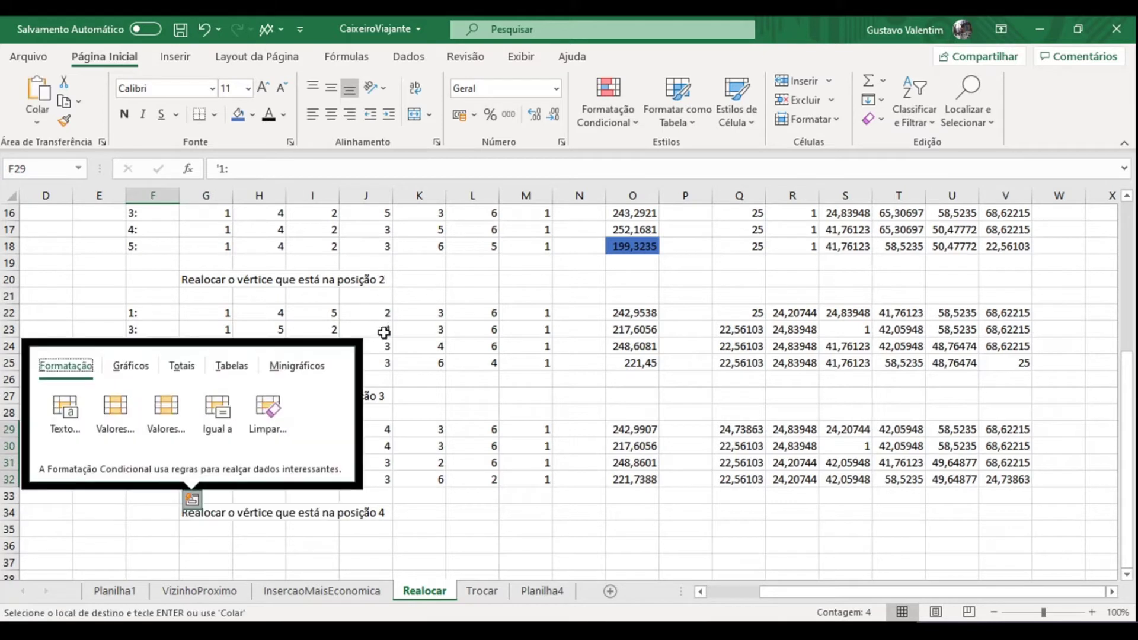
key(Down)
key(Down)
key(Down)
key(Down)
key(Down)
key(Down)
key(Down)
key(ctrl+v)
key(Down)
key(Down)
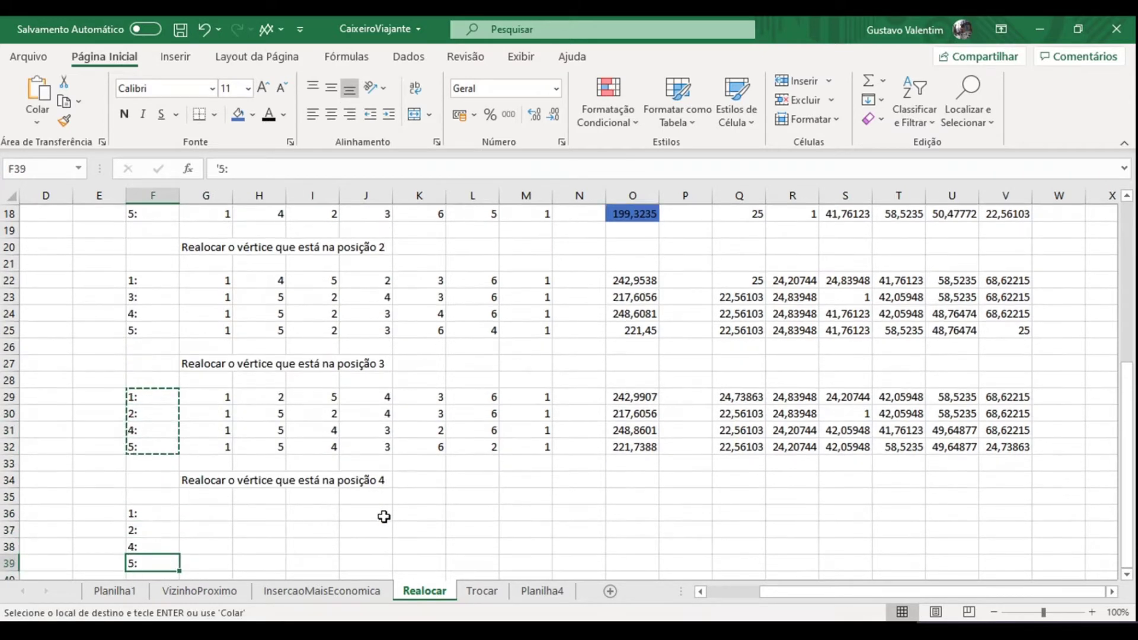
click(226, 167)
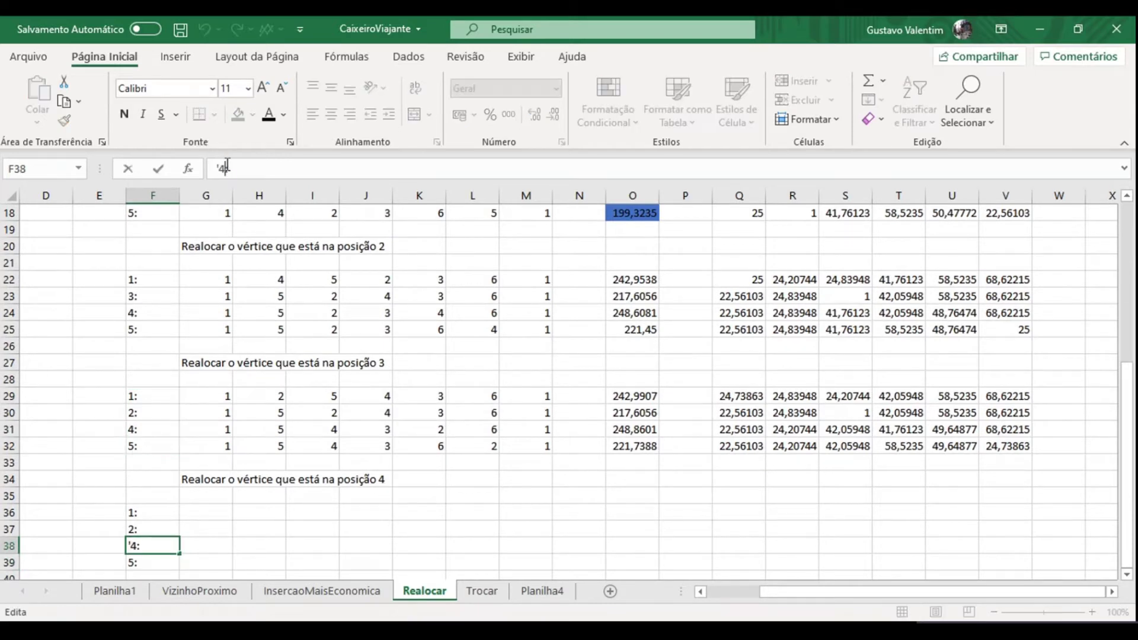
text(3)
key(Return)
key(Up)
key(Up)
key(Up)
key(Up)
key(Up)
key(Up)
key(Up)
key(Up)
key(Up)
key(Up)
key(Up)
key(Up)
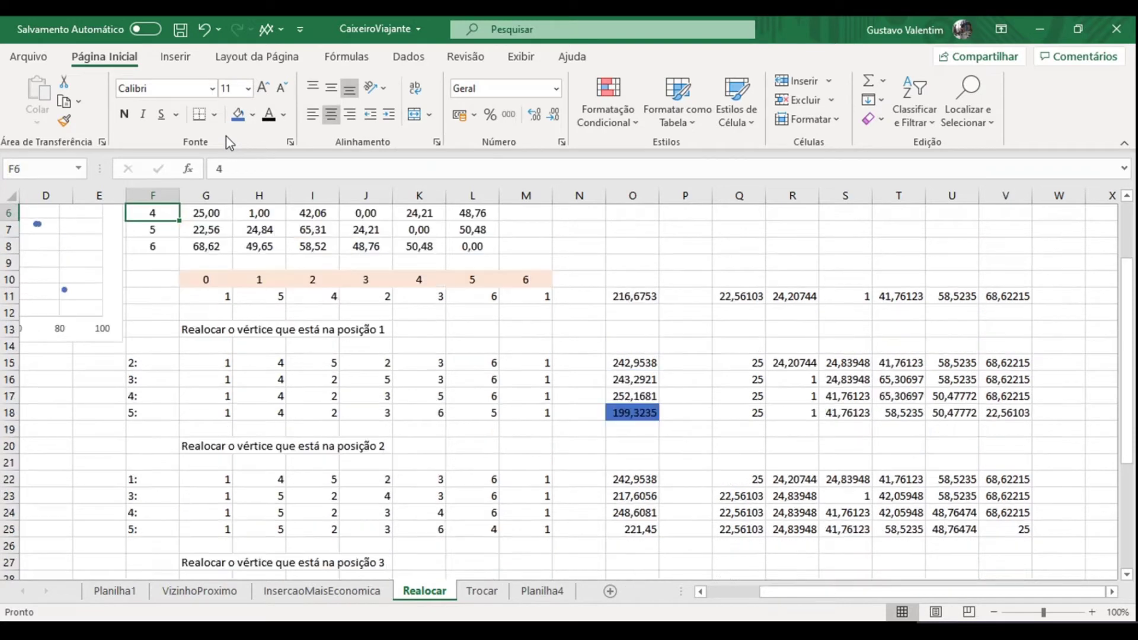
key(Up)
key(Up)
key(Up)
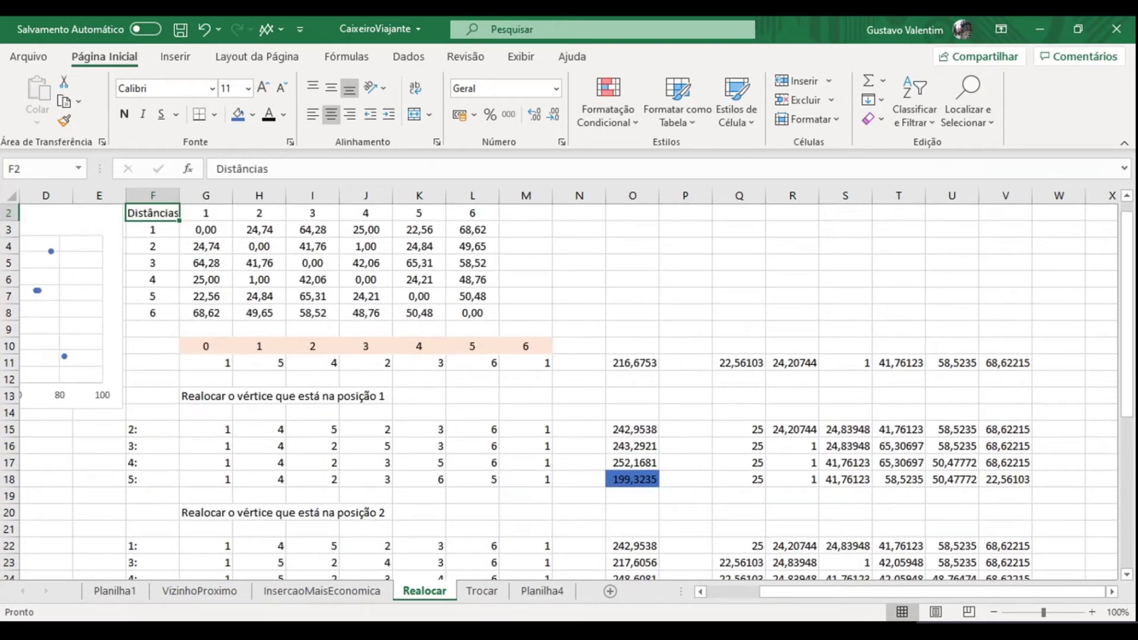
Step: Freeze panes at row 12 so rows 1–11 stay fixed at the top
click(5, 378)
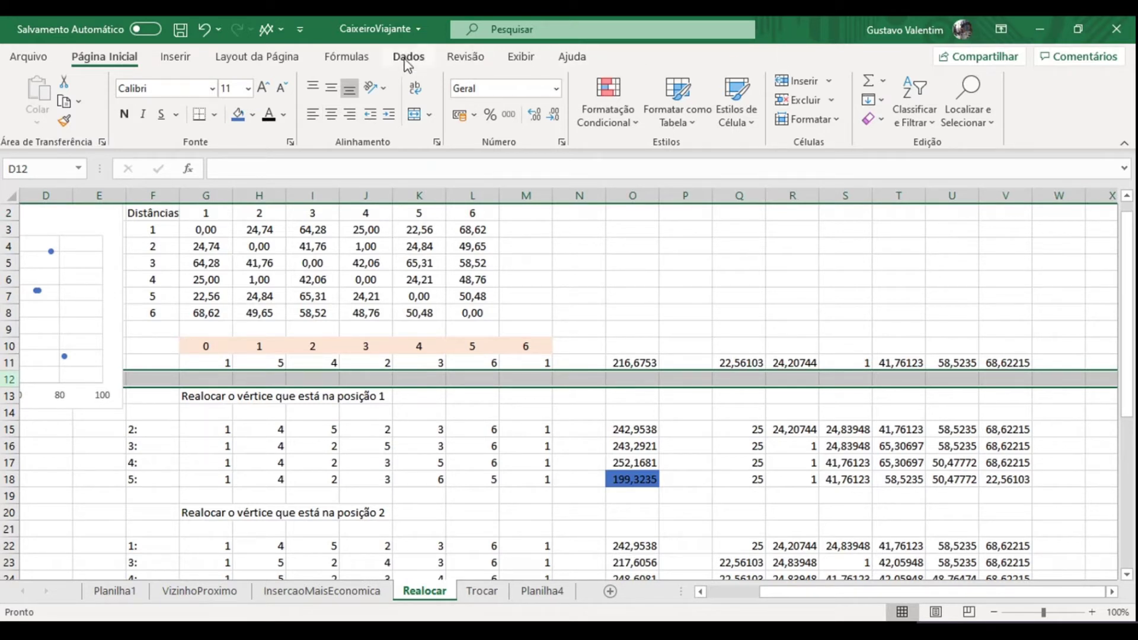
click(521, 56)
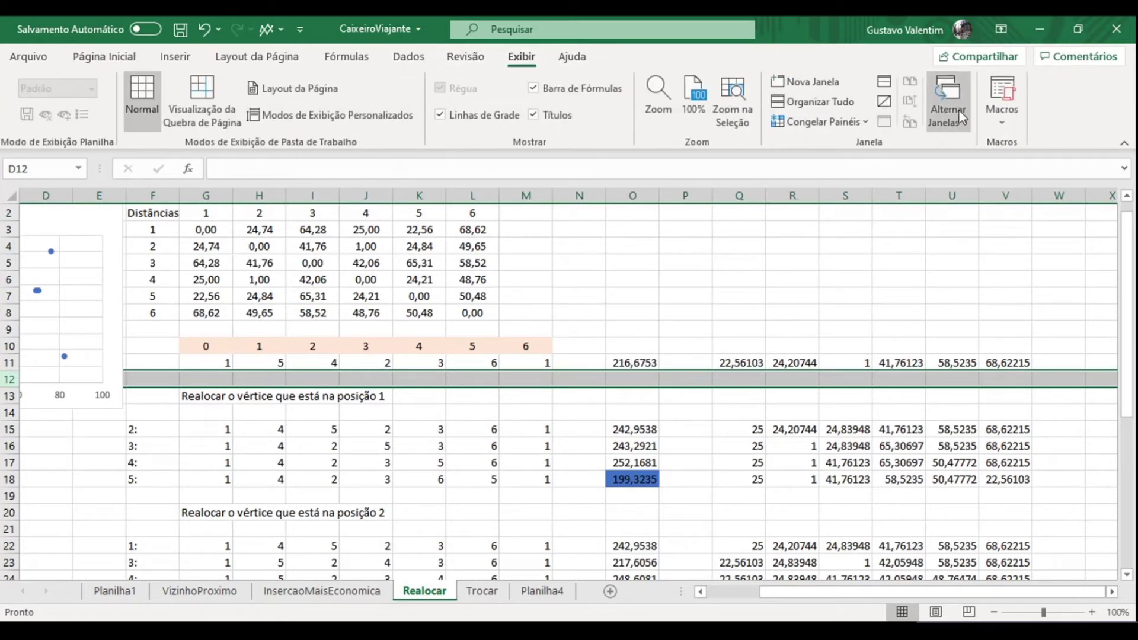
click(815, 122)
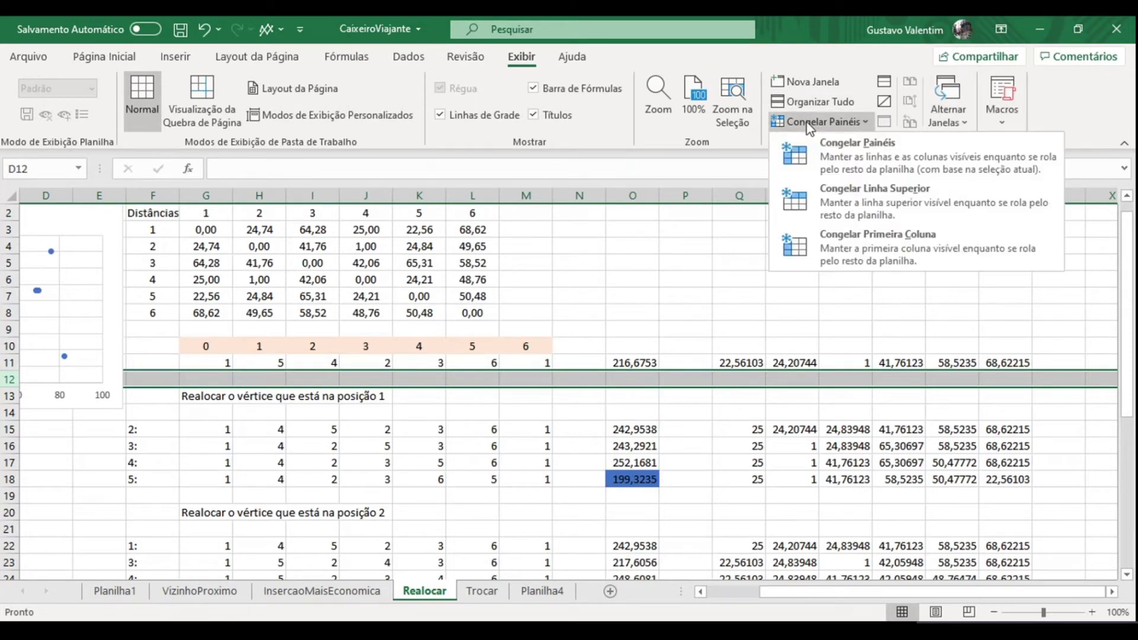
click(823, 158)
click(656, 463)
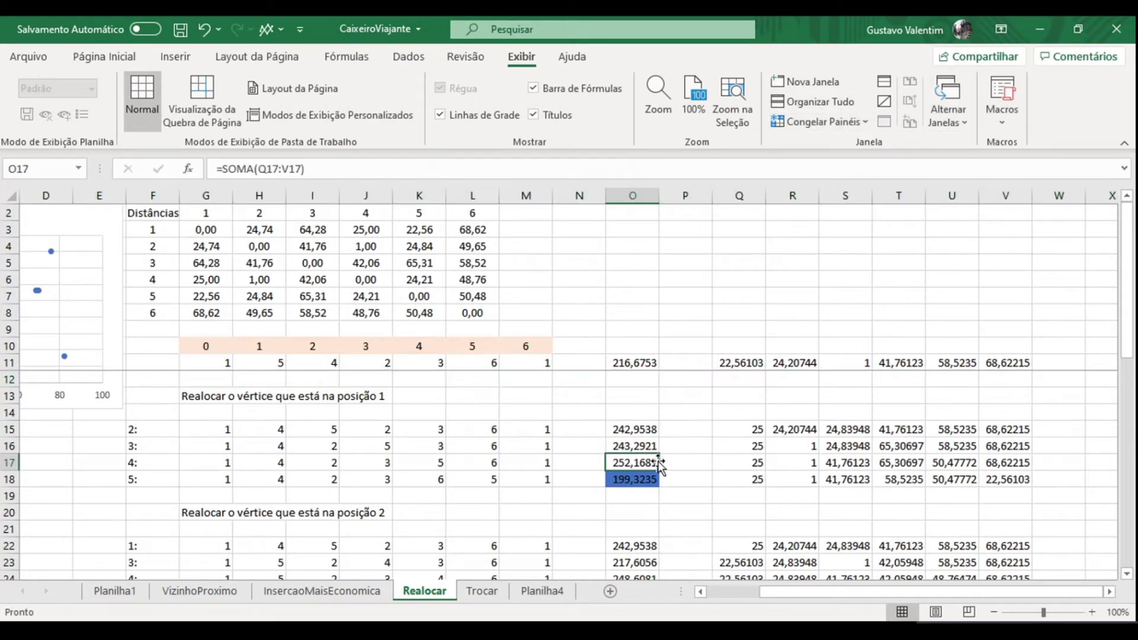
Step: Move down to the position-4 block around rows 28–39
click(655, 513)
key(Down)
key(Down)
key(Down)
scroll(658, 517, down, 1)
click(658, 501)
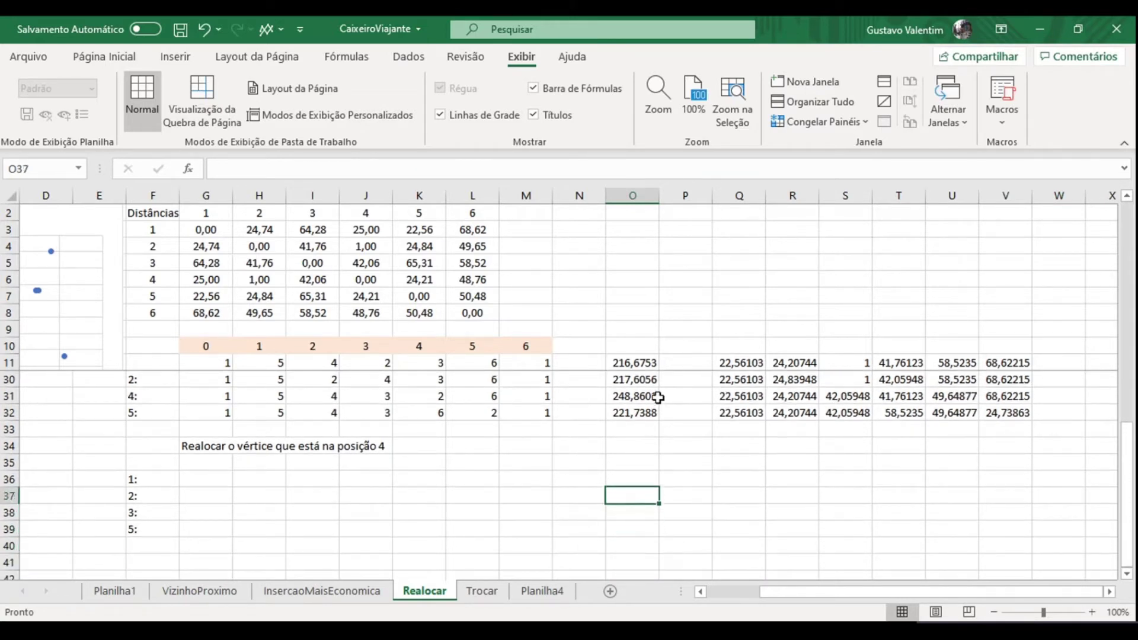
key(Left)
key(Left)
key(Left)
key(Left)
key(Left)
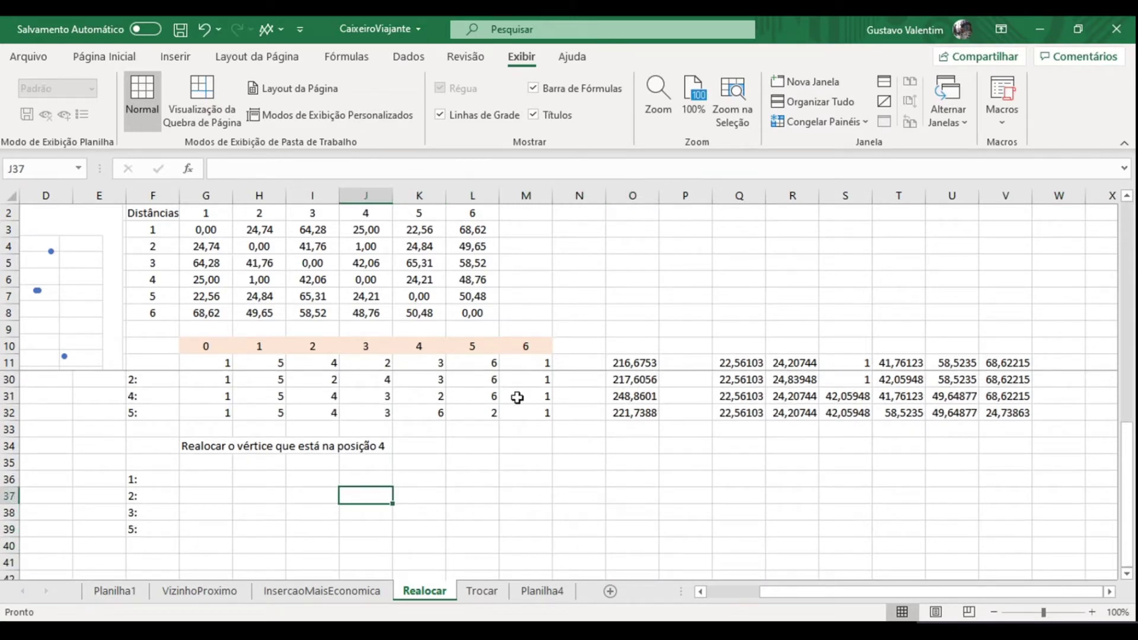
key(Up)
key(Up)
key(Up)
key(Up)
key(Up)
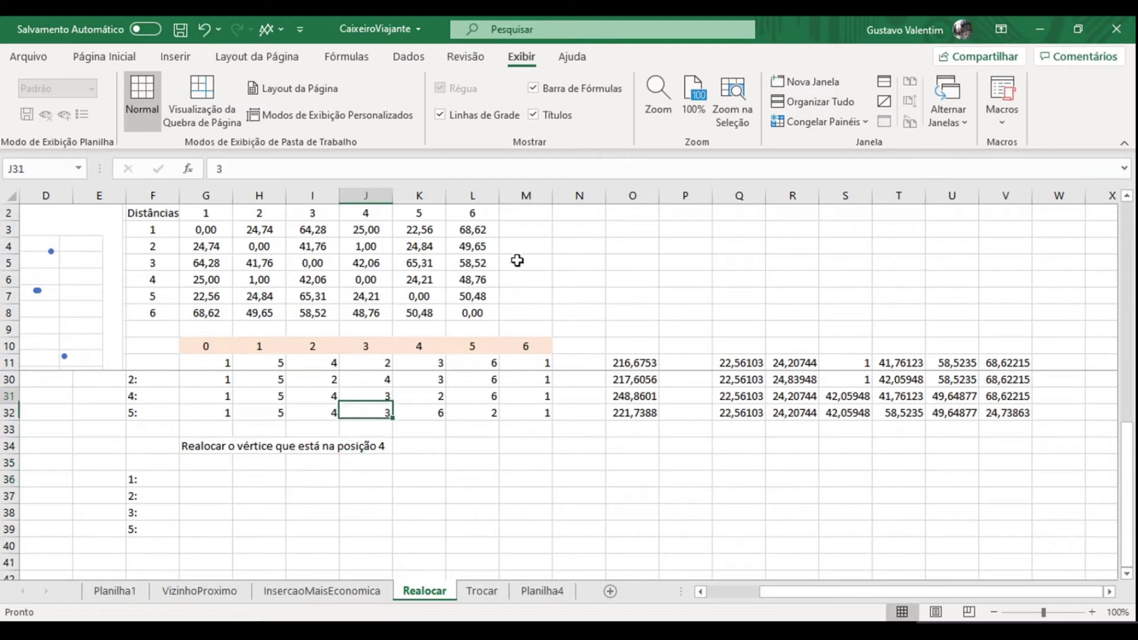
key(Up)
key(Up)
key(Up)
scroll(517, 213, up, 1)
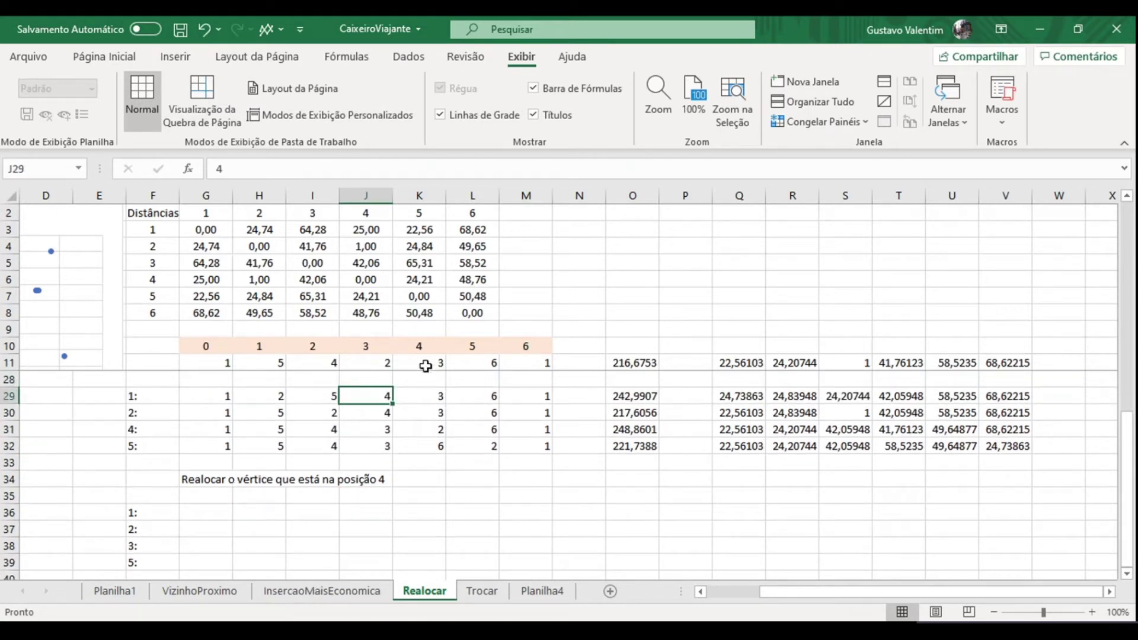
Step: Place the relocated vertex 3 diagonally in H36, I37, J38 and L39
click(197, 514)
click(238, 512)
text(3)
key(Return)
key(Right)
text(3)
key(Return)
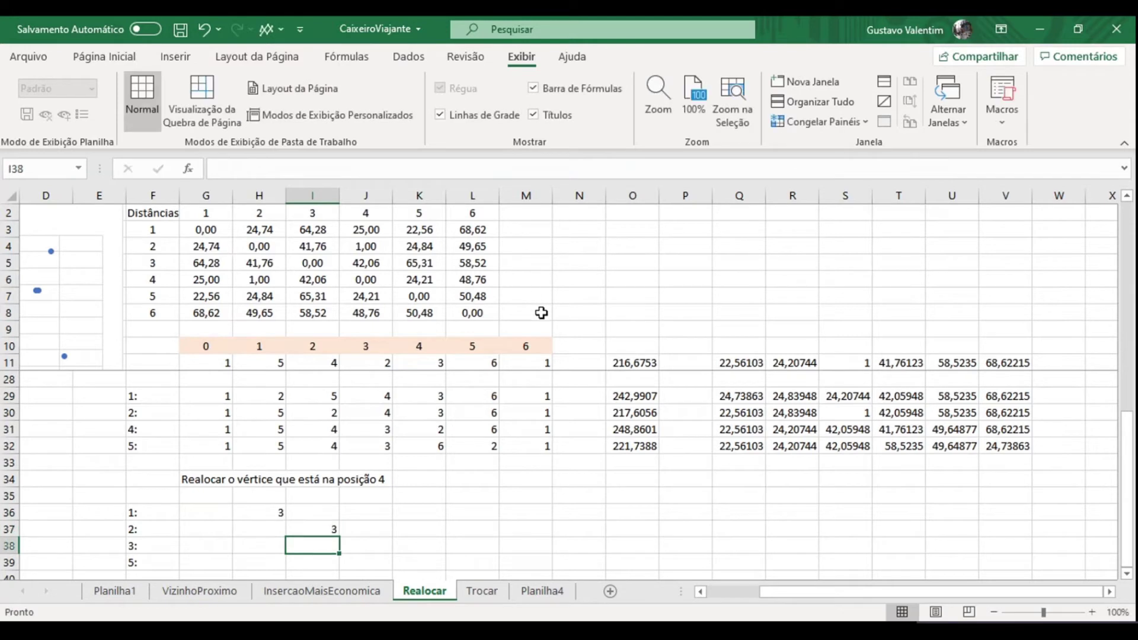
key(Right)
text(3)
key(Return)
key(Right)
key(Right)
text(3)
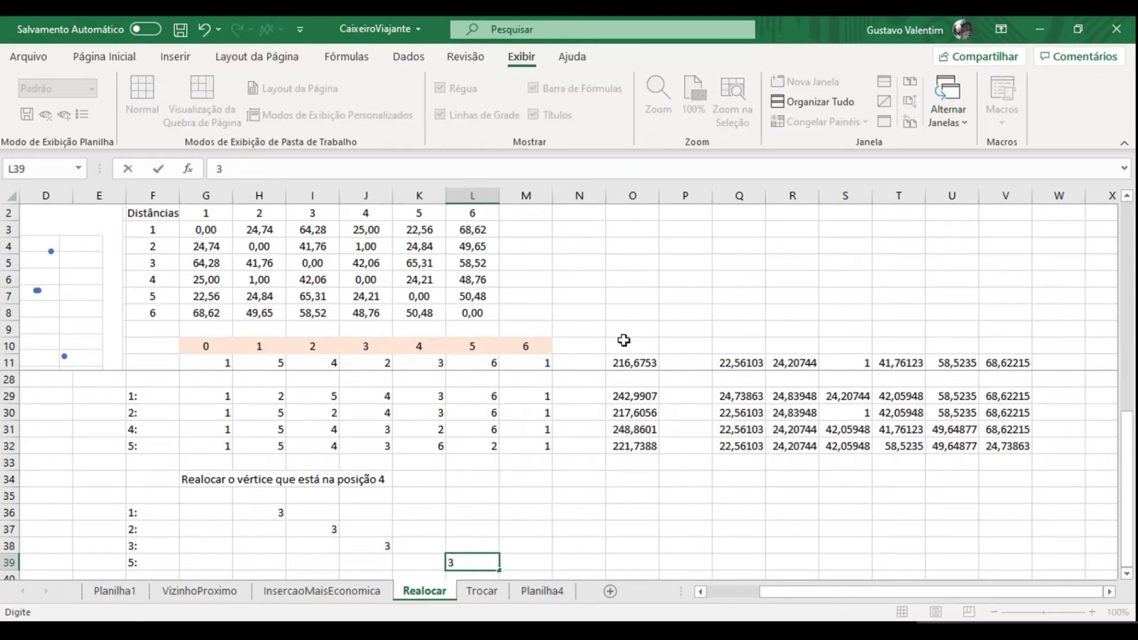
key(Return)
key(Up)
key(Up)
key(Up)
key(Left)
key(Left)
key(Left)
key(Left)
key(Left)
key(Up)
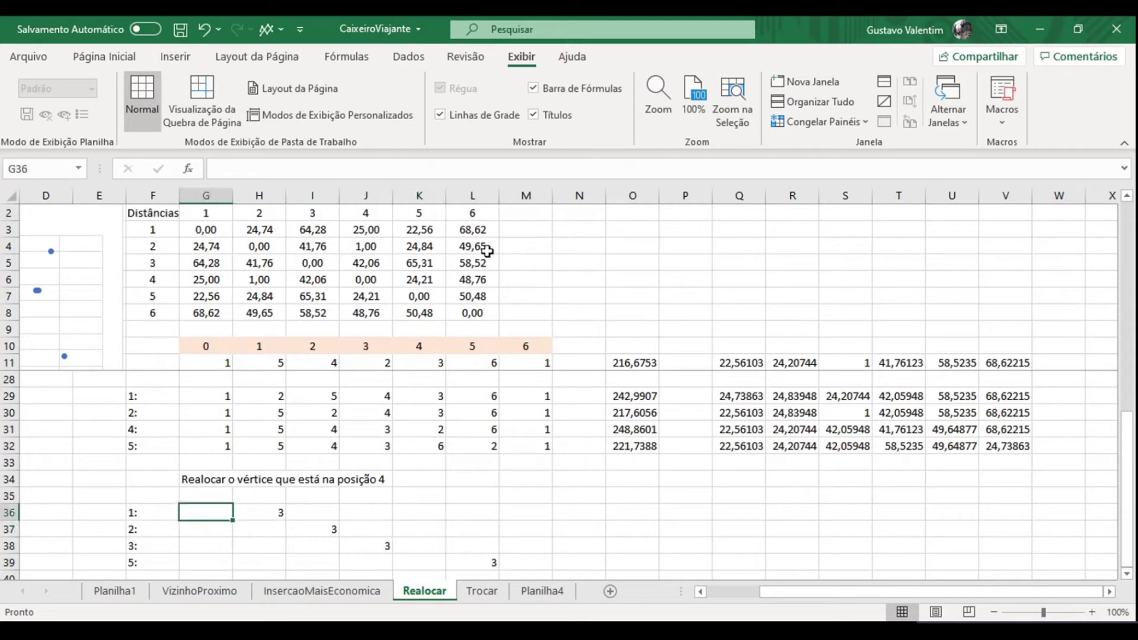
Step: Complete row 36 as the route 1,3,5,4,2,6,1
text(1)
key(Right)
key(Right)
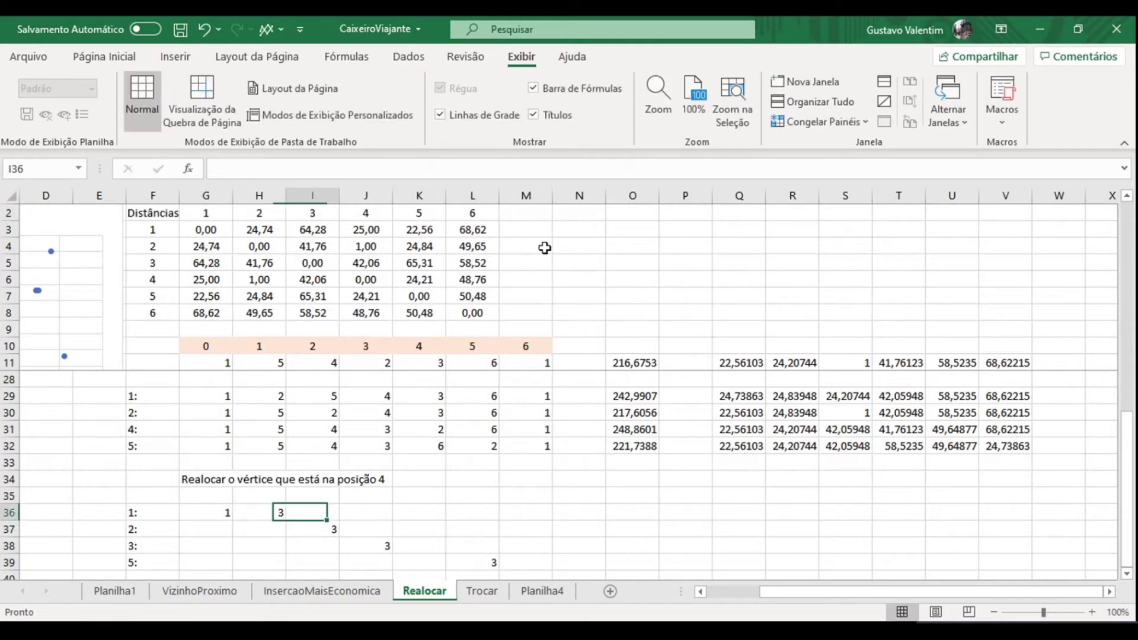
text(5)
key(Right)
text(4)
key(Right)
text(2)
key(Right)
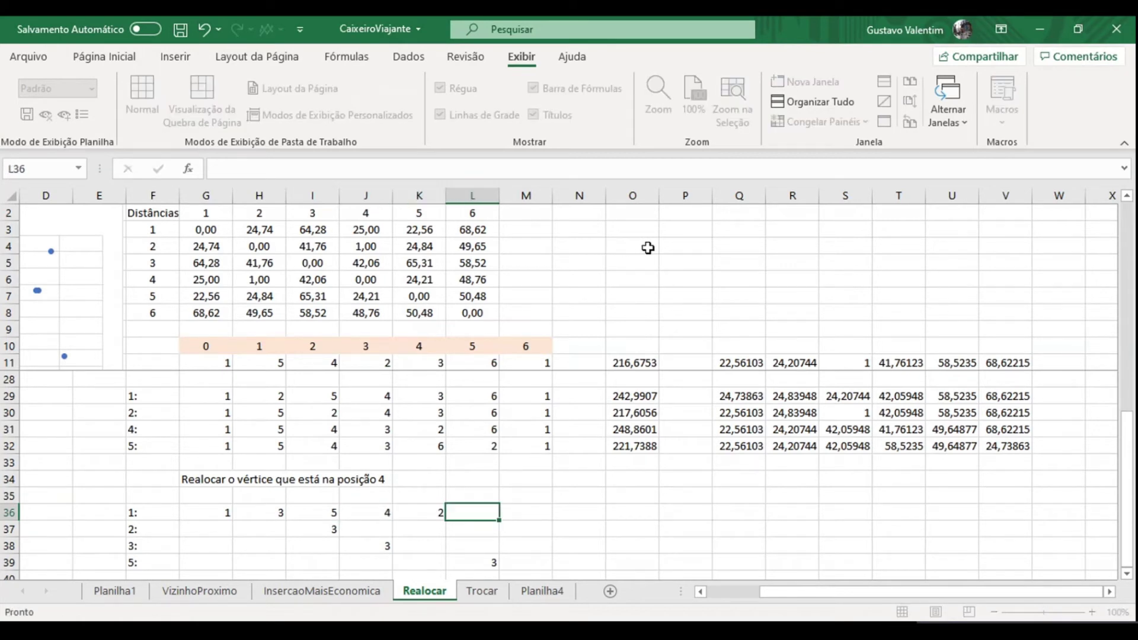
text(6)
key(Right)
text(1)
key(Return)
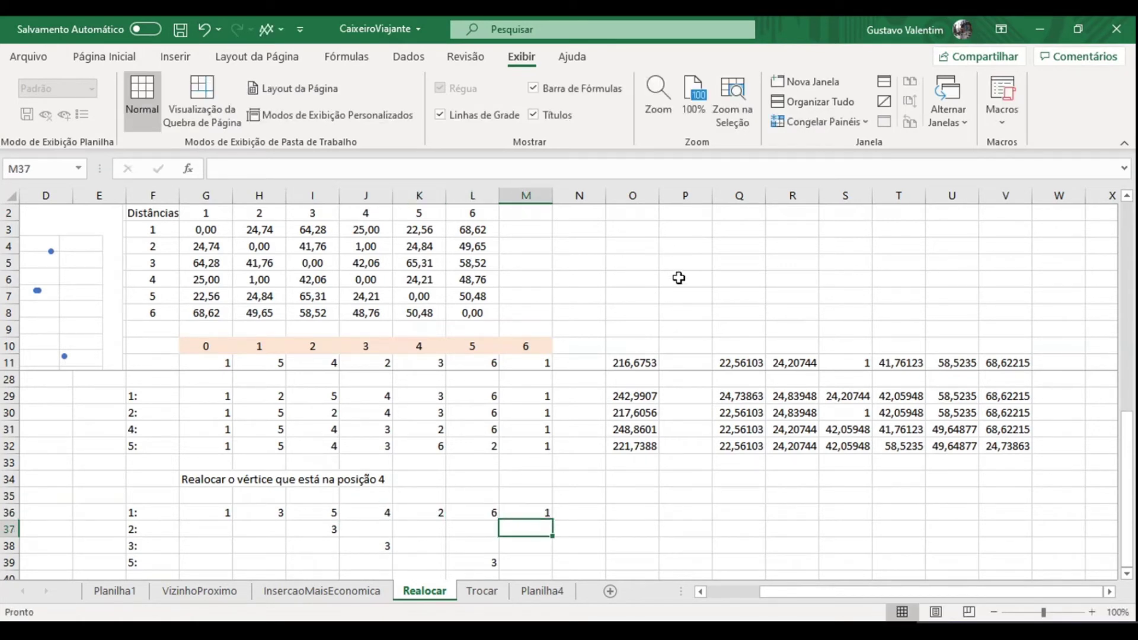
Step: Complete row 37 as the route 1,5,3,4,2,6,1
key(Left)
key(Left)
key(Left)
key(Left)
key(Left)
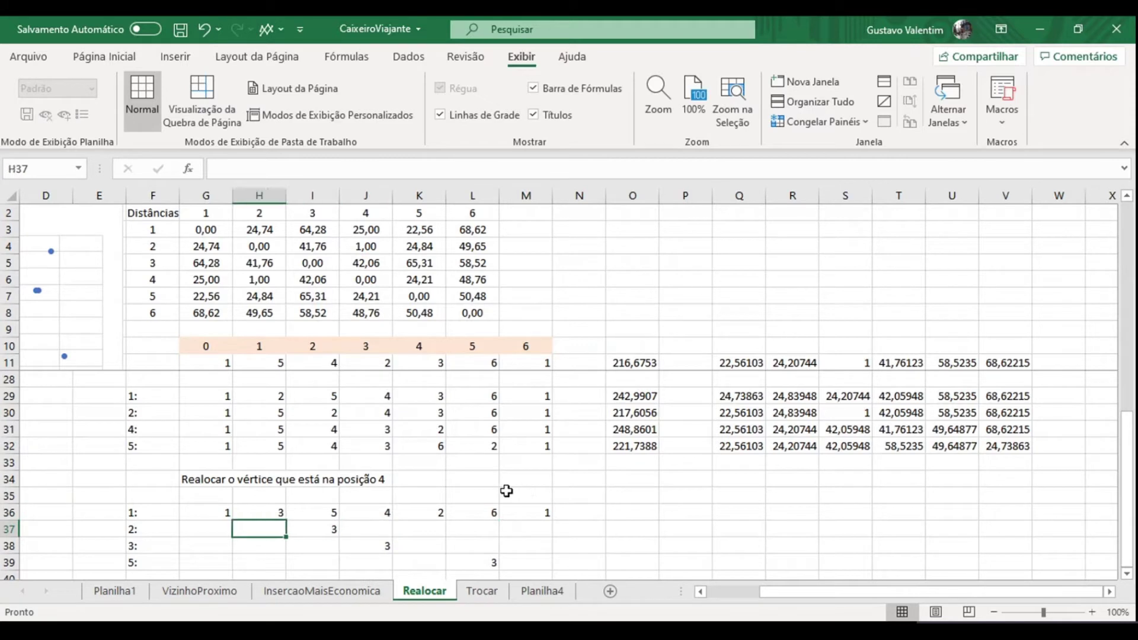
key(Left)
text(1)
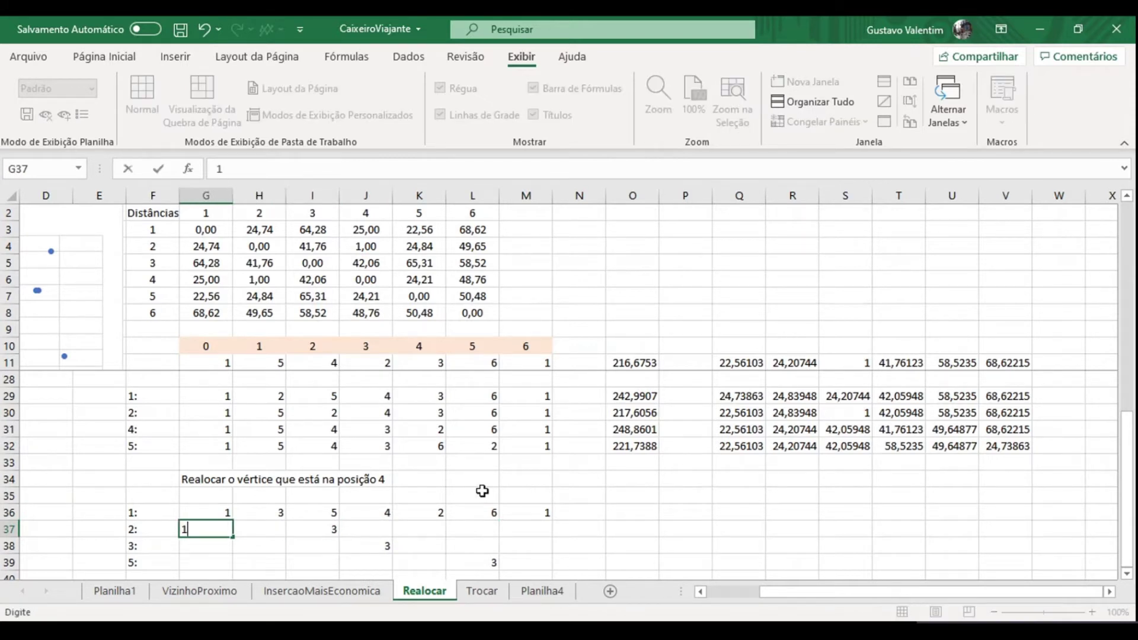
key(Right)
text(5)
key(Right)
key(Right)
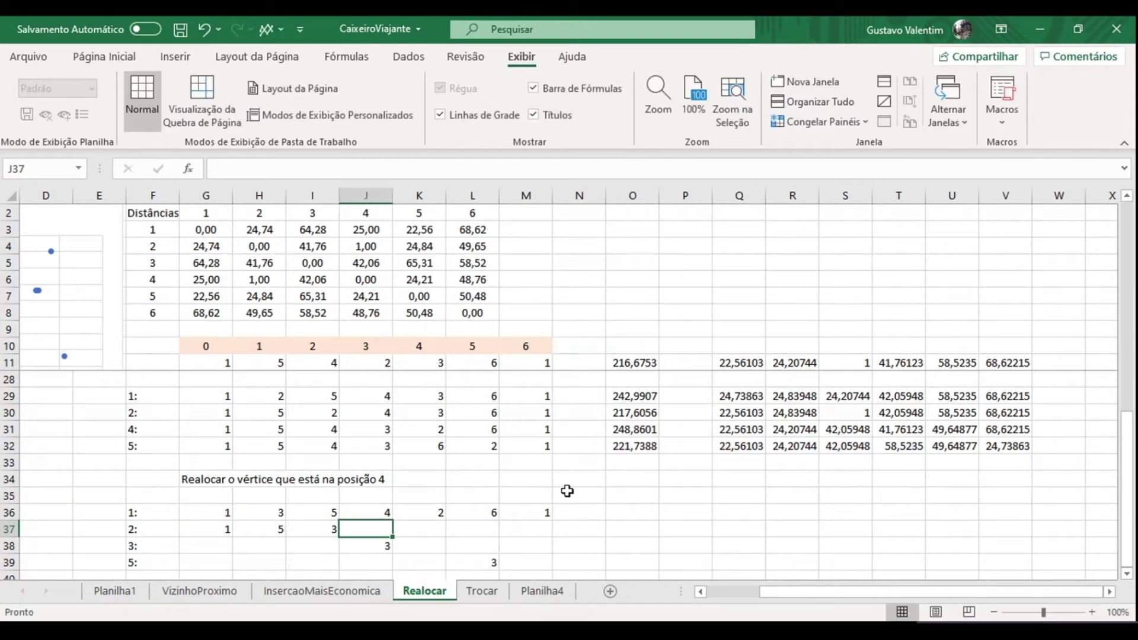
text(4)
key(Right)
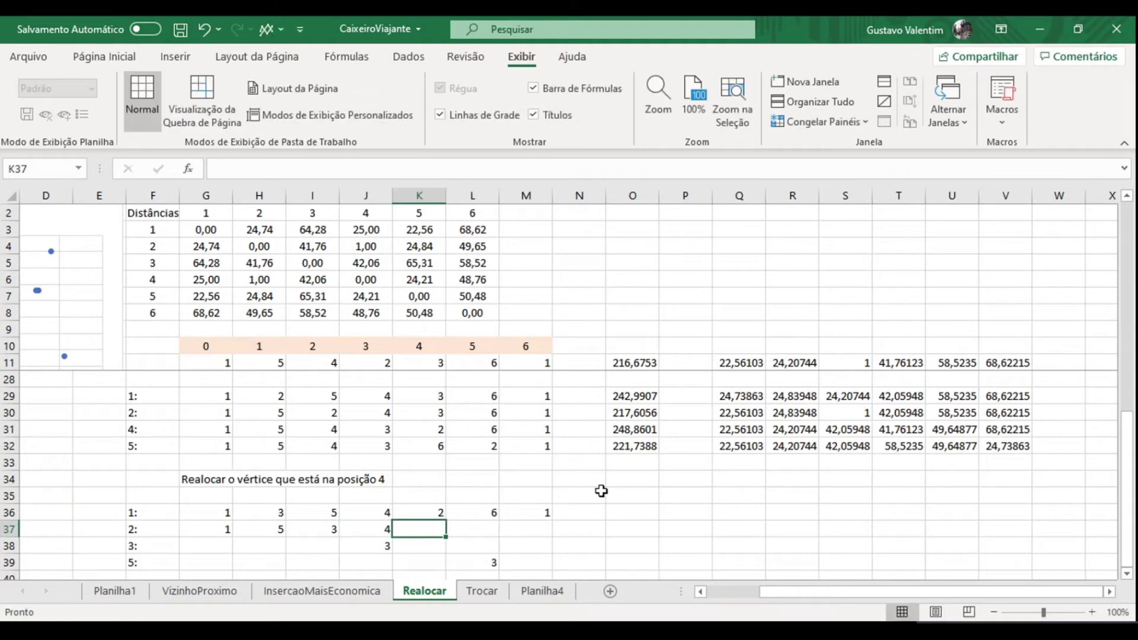
text(2)
key(Right)
text(6)
key(Right)
text(1)
key(Return)
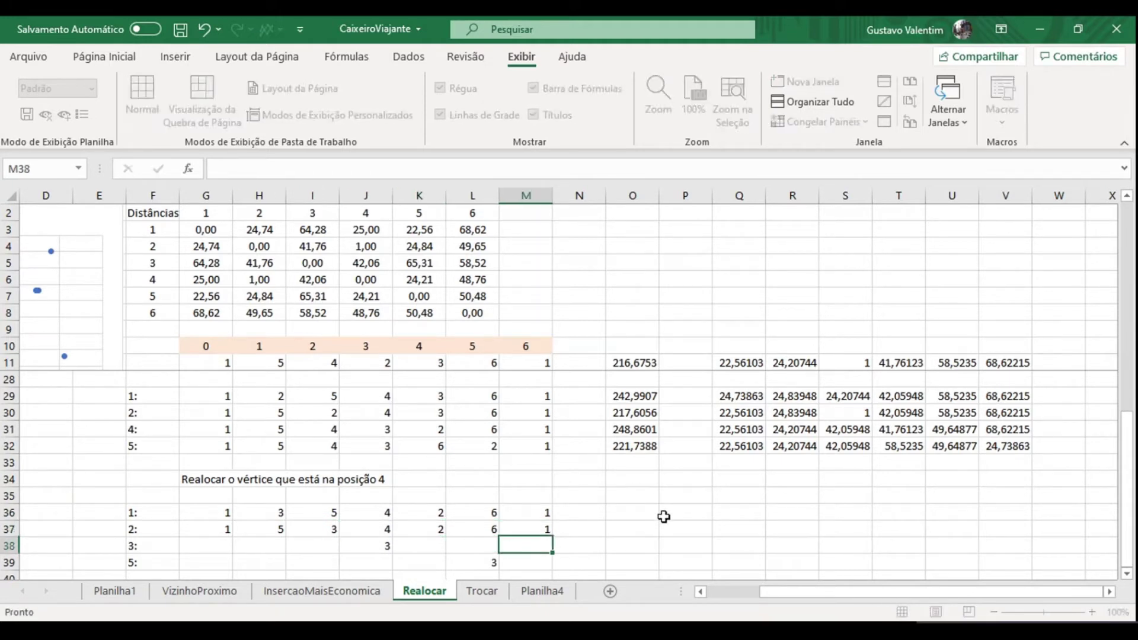
Step: Complete row 38 as the route 1,5,4,3,2,6,1
key(Left)
key(Left)
key(Left)
key(Left)
key(Left)
key(Left)
text(1)
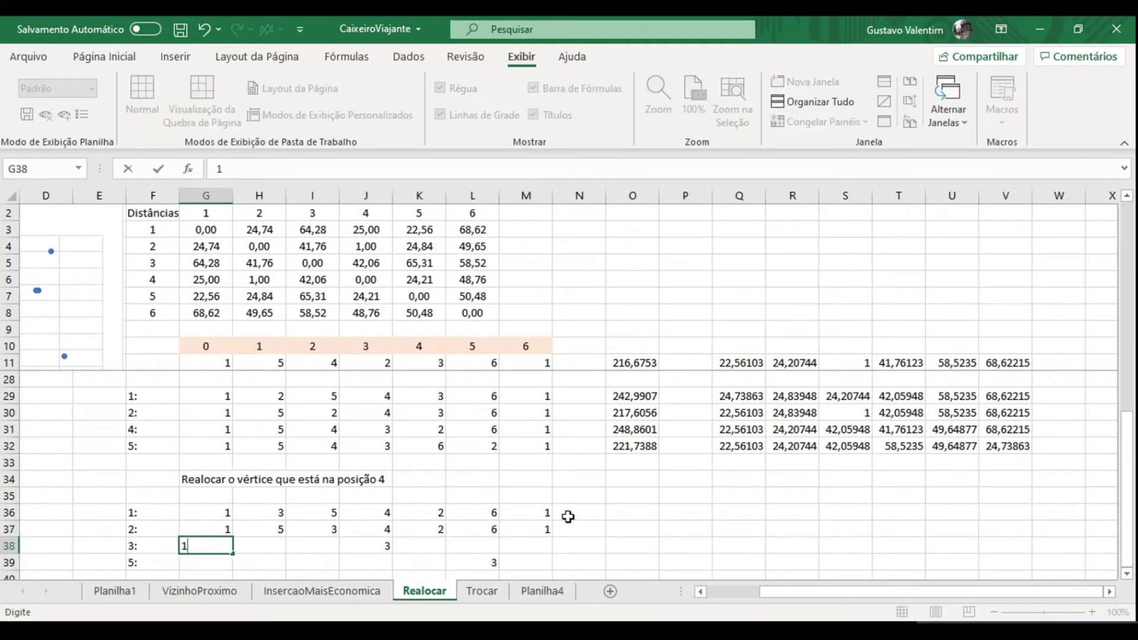
key(Right)
text(5)
key(Right)
text(4)
key(Right)
key(Right)
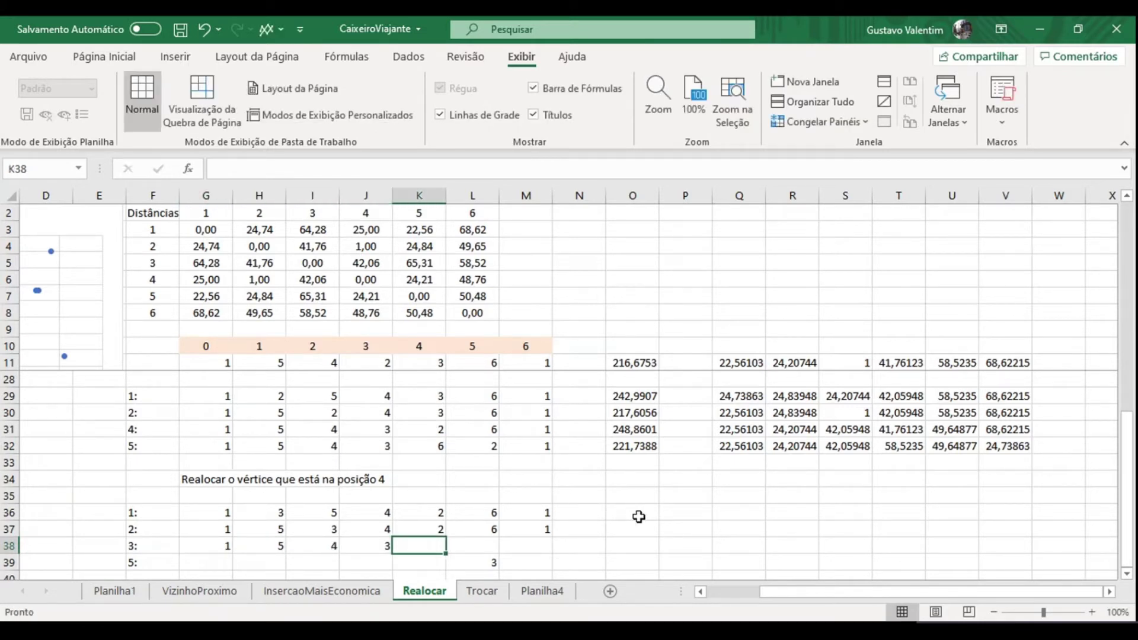
text(2)
key(Right)
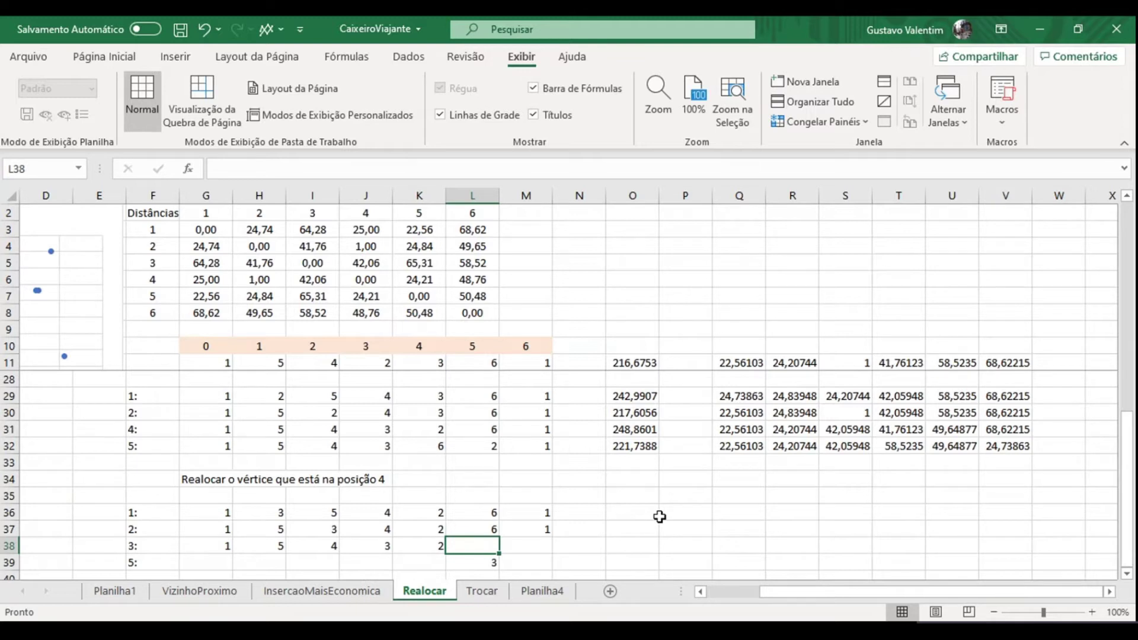
text(6)
key(Right)
text(1)
key(Return)
Step: Complete row 39 as the route 1,5,4,2,6,3,1
key(Left)
key(Left)
key(Left)
key(Left)
key(Left)
key(Left)
text(1)
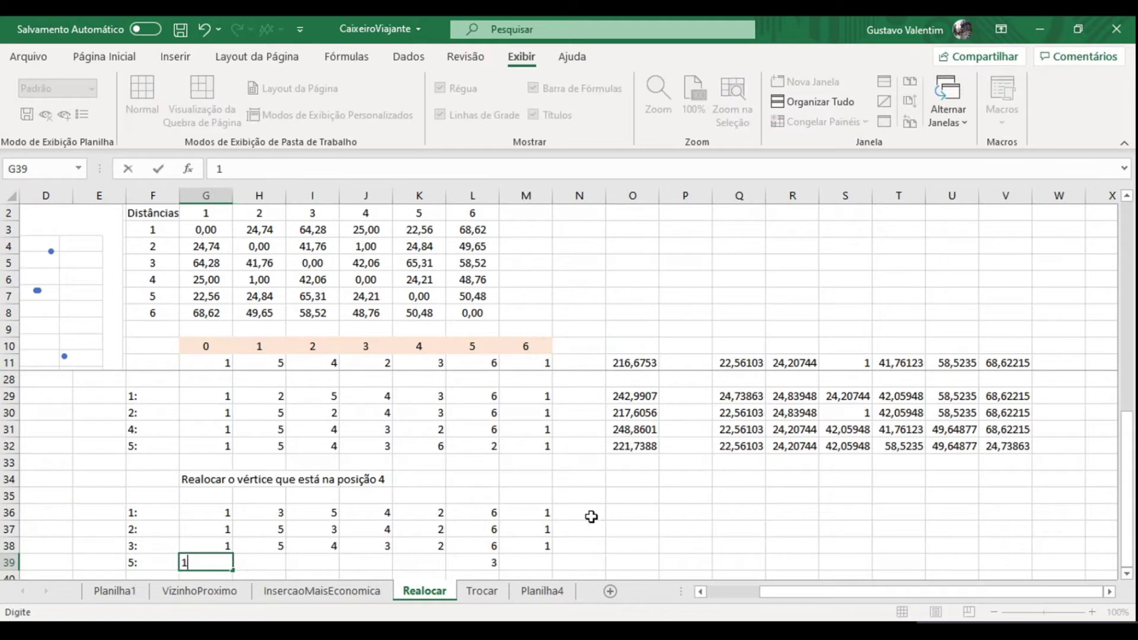
key(Right)
text(5)
key(Right)
text(4)
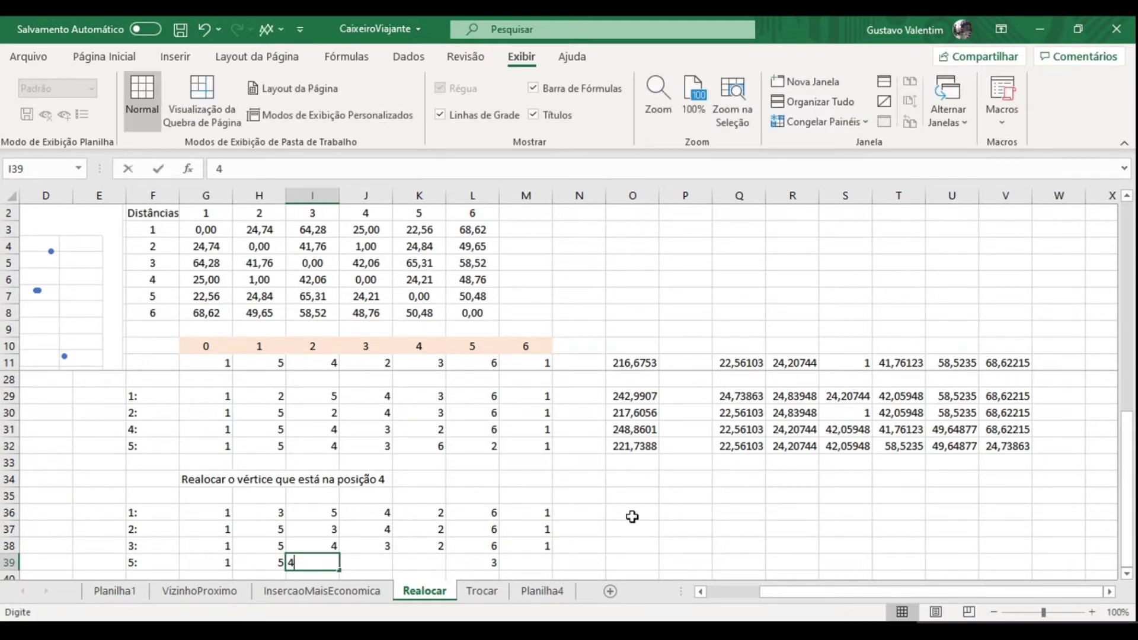
key(Right)
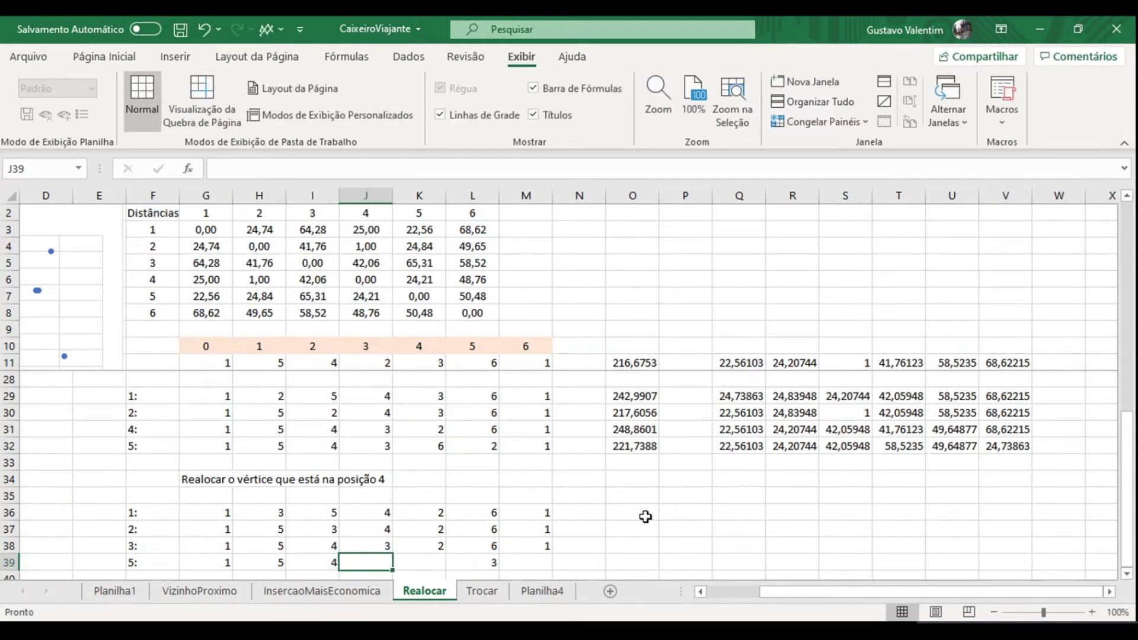
text(2)
key(Right)
text(6)
key(Right)
key(Right)
text(1)
key(Right)
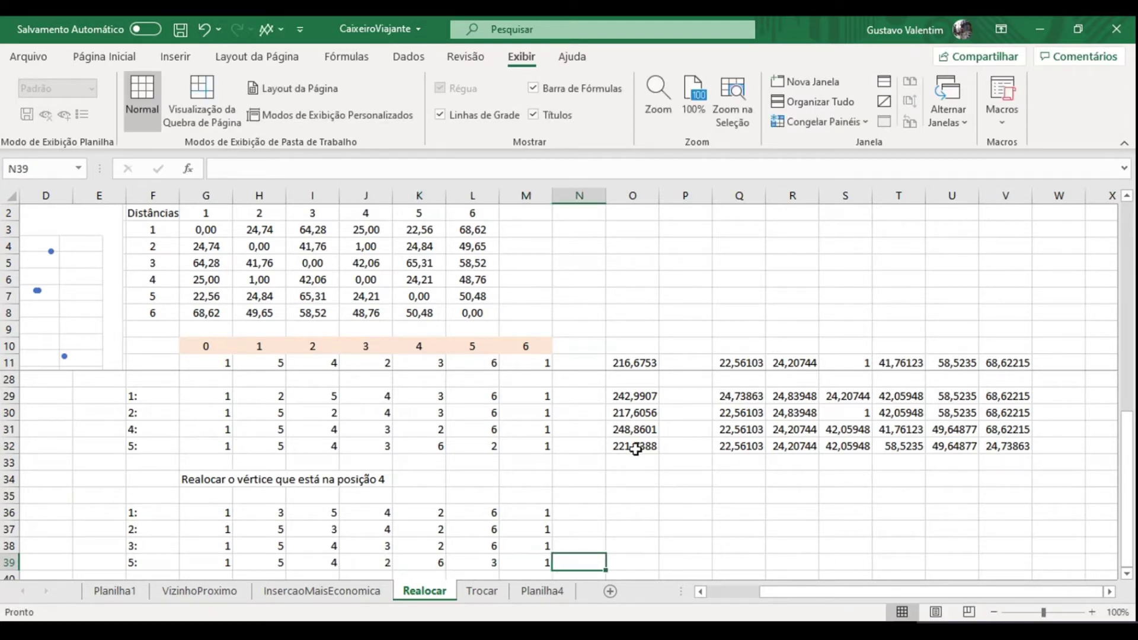
Step: Copy the distance and total formulas from O32:V32 into rows 36–39
drag(635, 449, 993, 447)
key(ctrl+c)
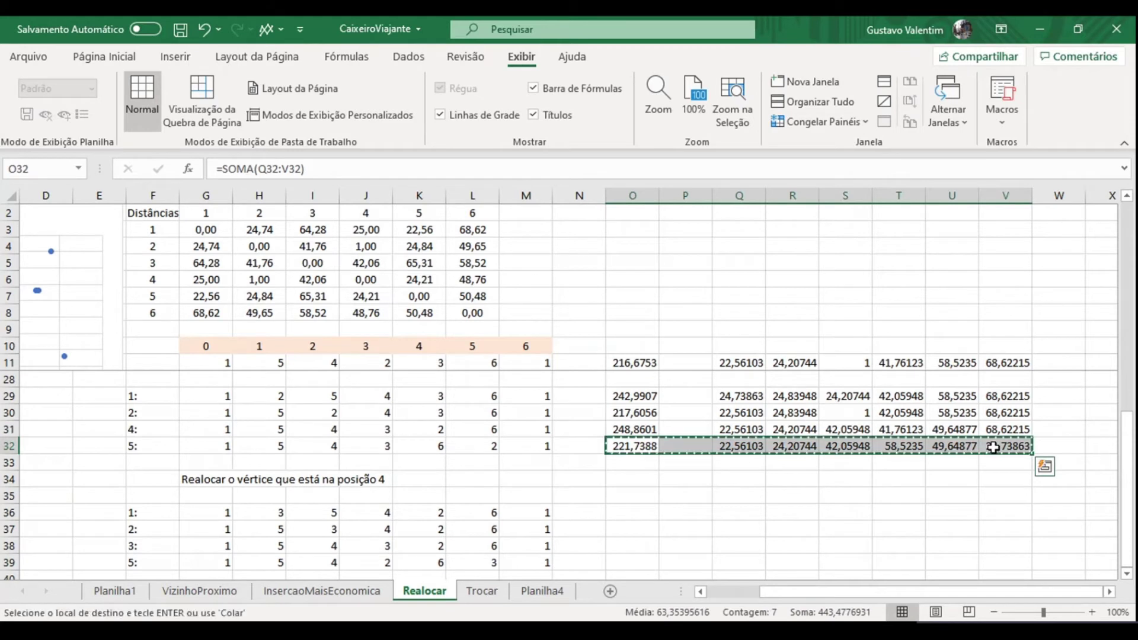
click(619, 514)
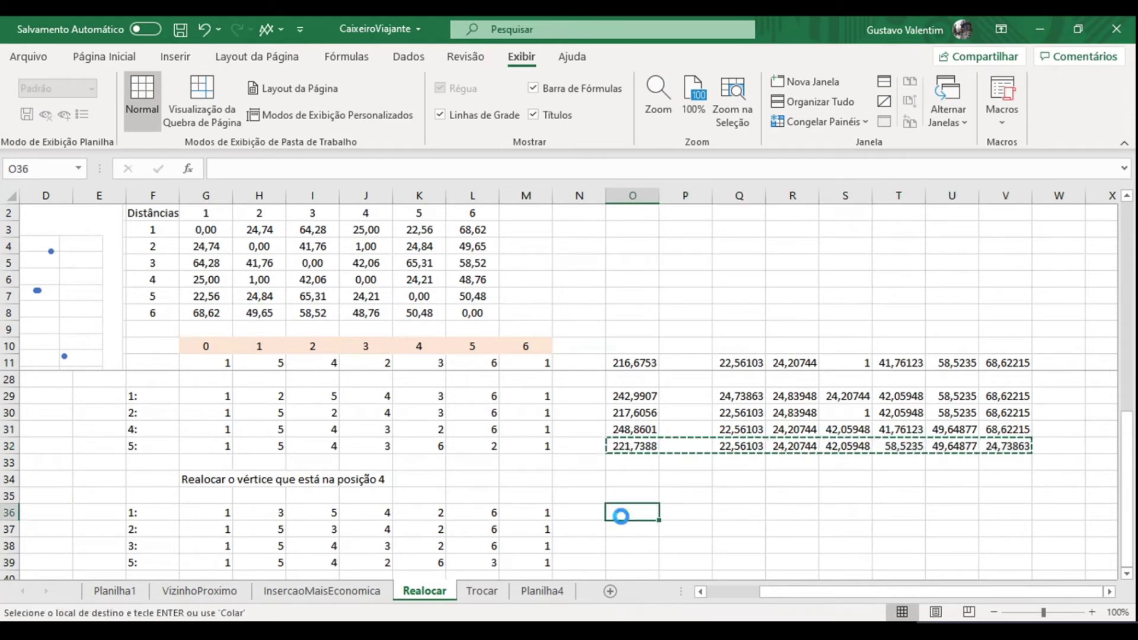
key(ctrl+v)
drag(1033, 520, 1036, 568)
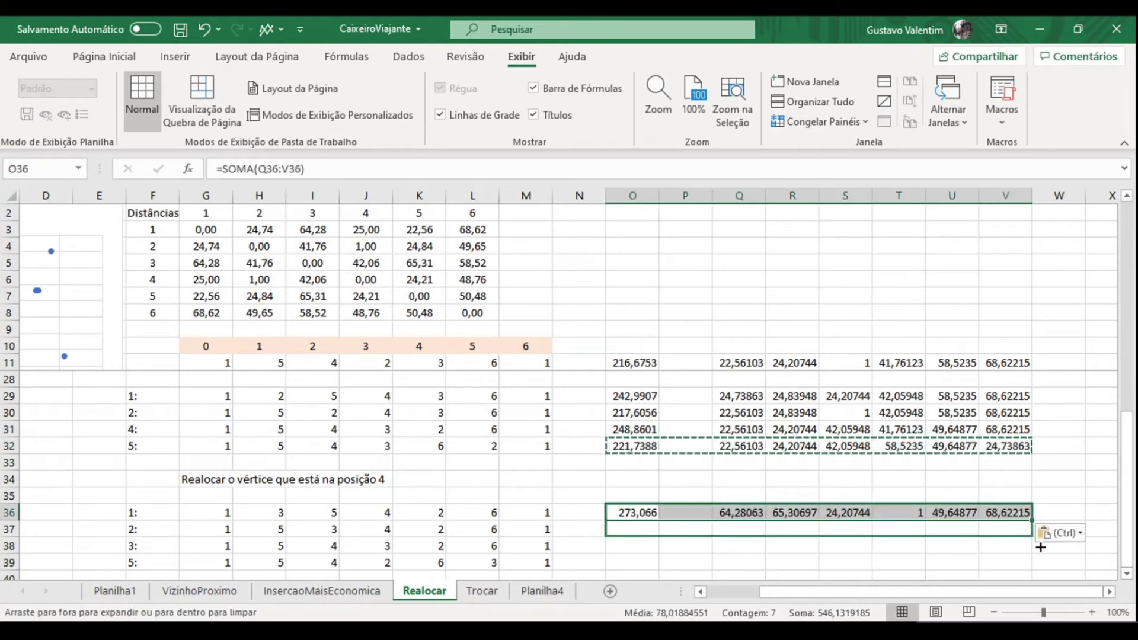
Step: Check the position-4 totals 273,066, 249,1984, 248,8601 and 220,2214 in column O
click(634, 524)
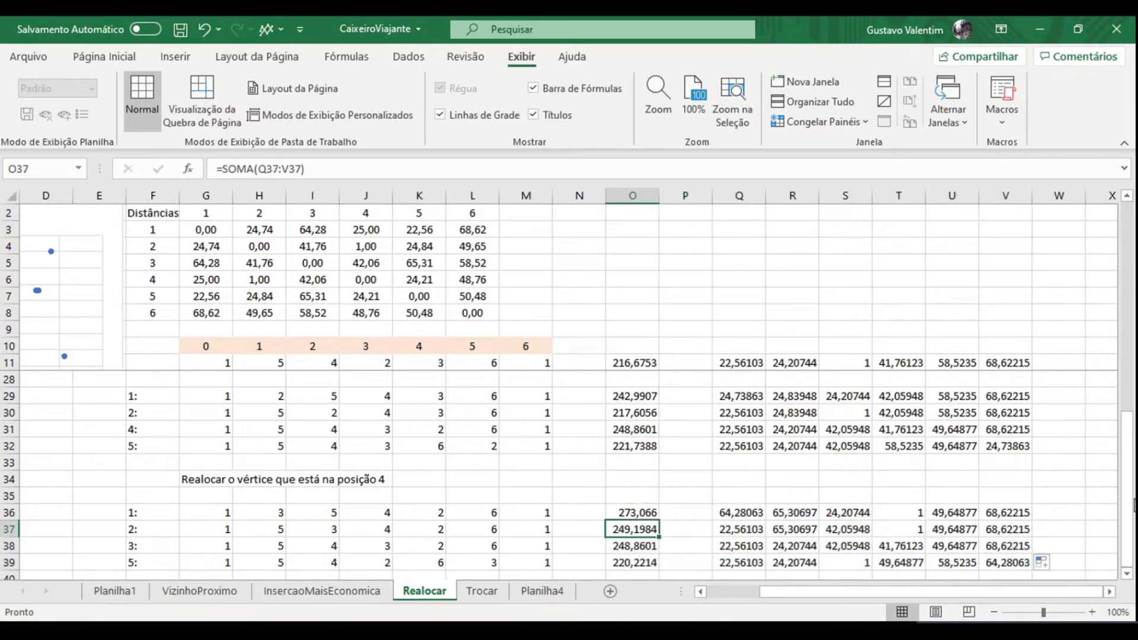
drag(1132, 505, 1128, 426)
drag(1134, 374, 1133, 314)
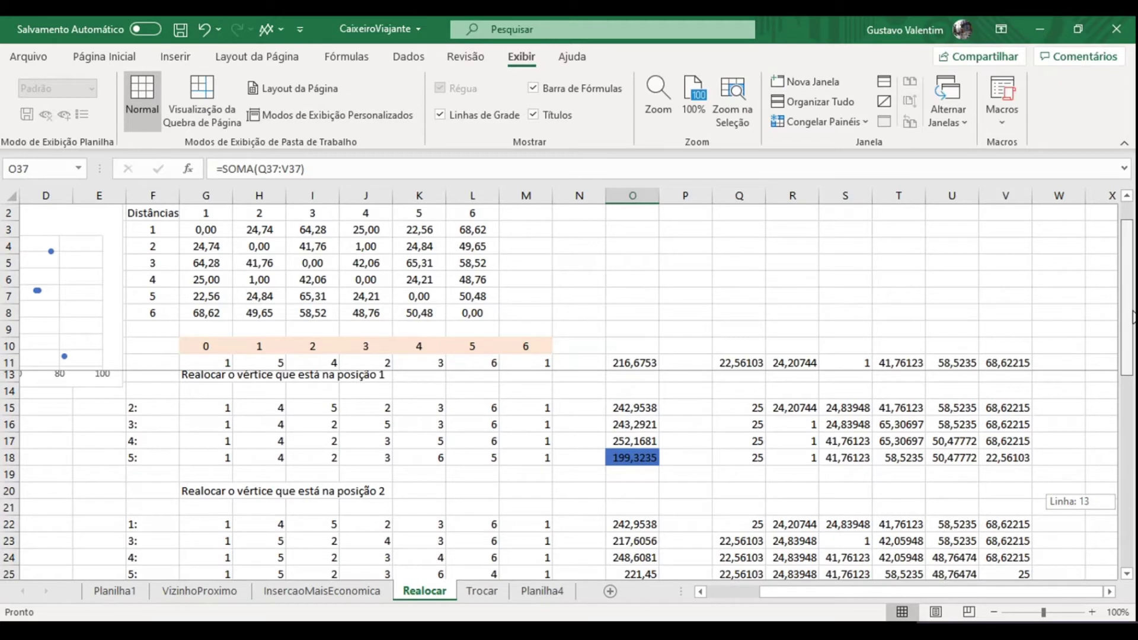
drag(1133, 317, 1133, 520)
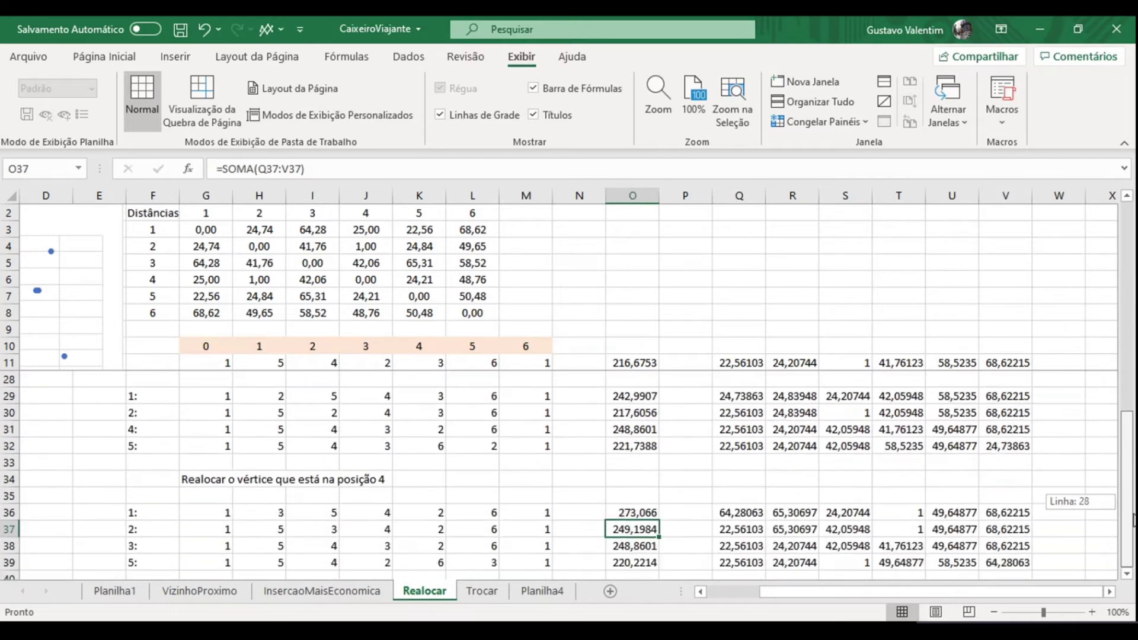
click(322, 478)
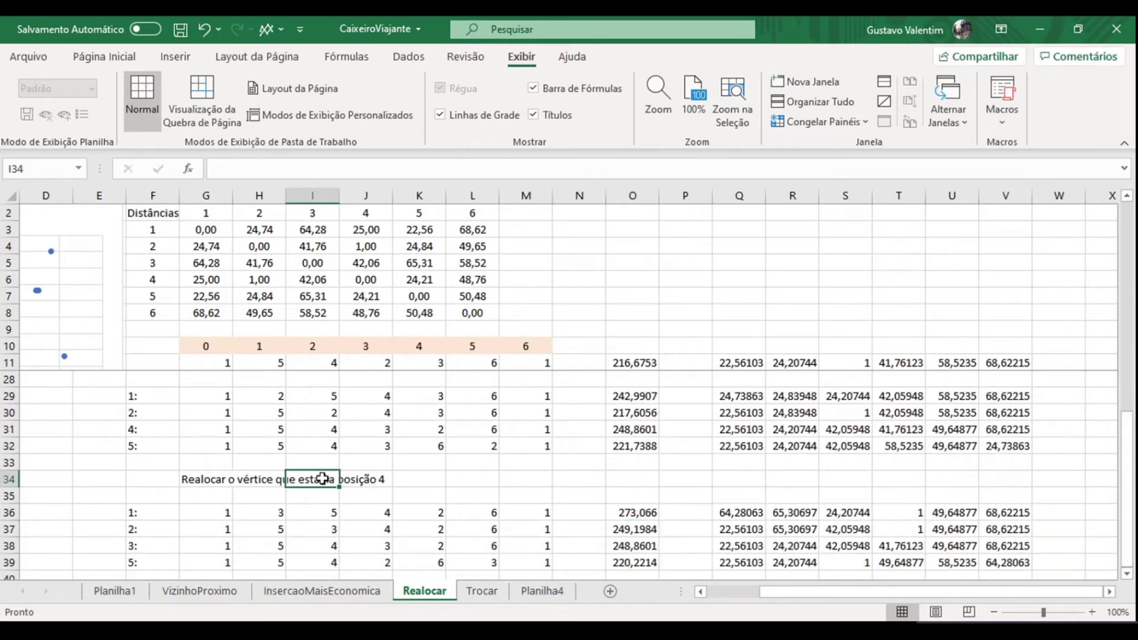
Step: Copy the G34 heading to G41 and change it to 'Realocar o vértice que está na posição 5'
click(275, 478)
key(ctrl+c)
key(Down)
key(Down)
key(Down)
key(Down)
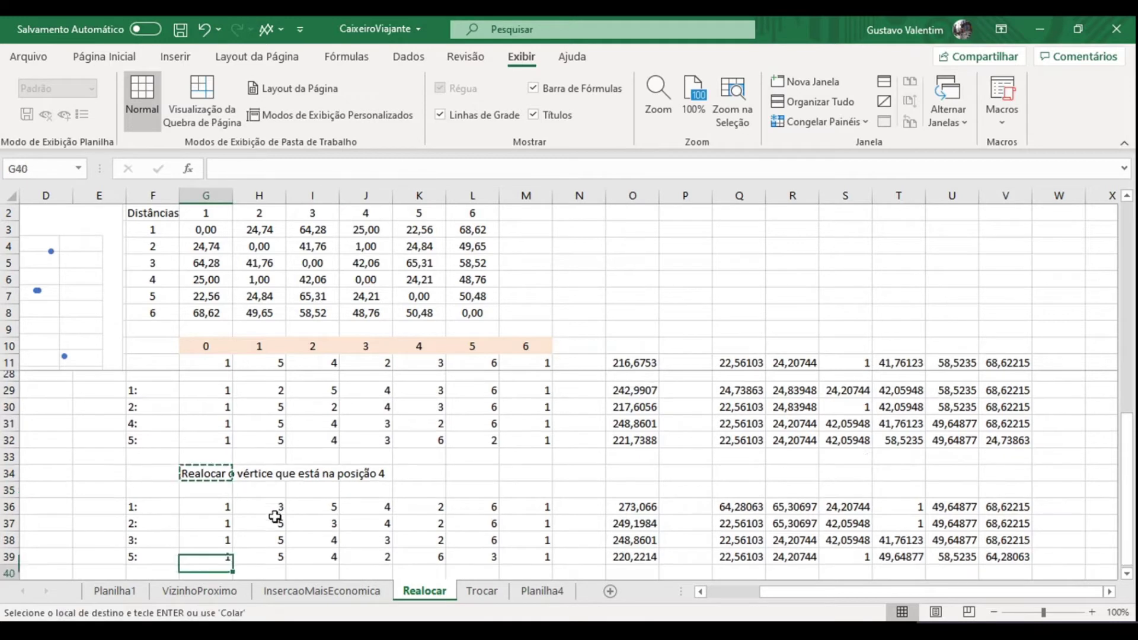
key(Down)
key(Down)
key(Down)
key(Up)
key(Up)
key(Up)
key(ctrl+v)
key(Down)
key(Up)
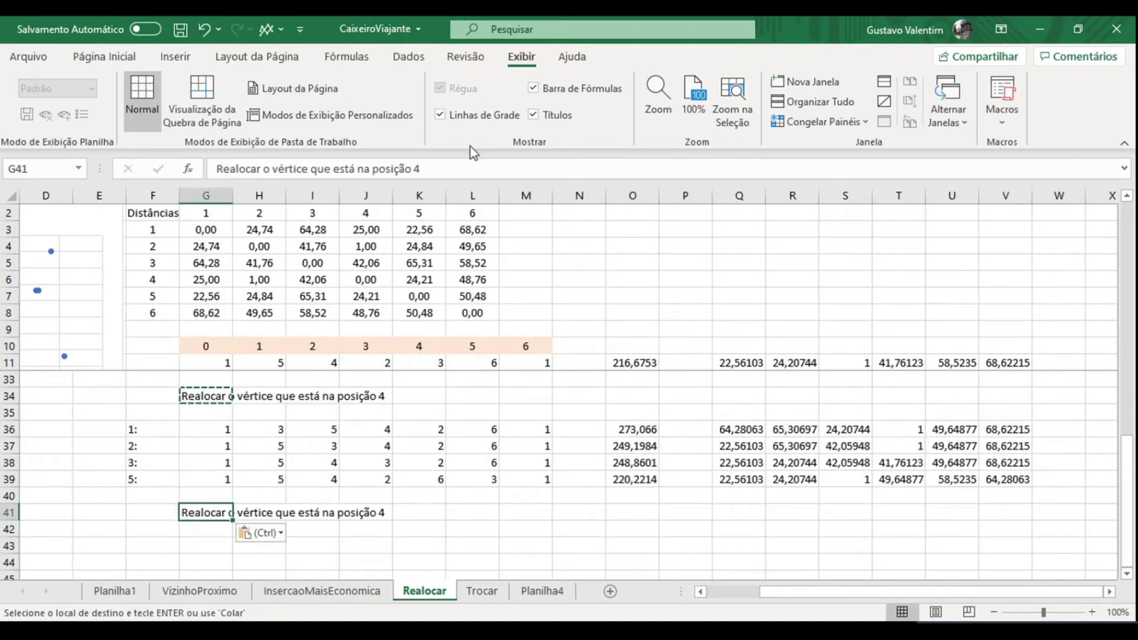
click(457, 166)
key(BackSpace)
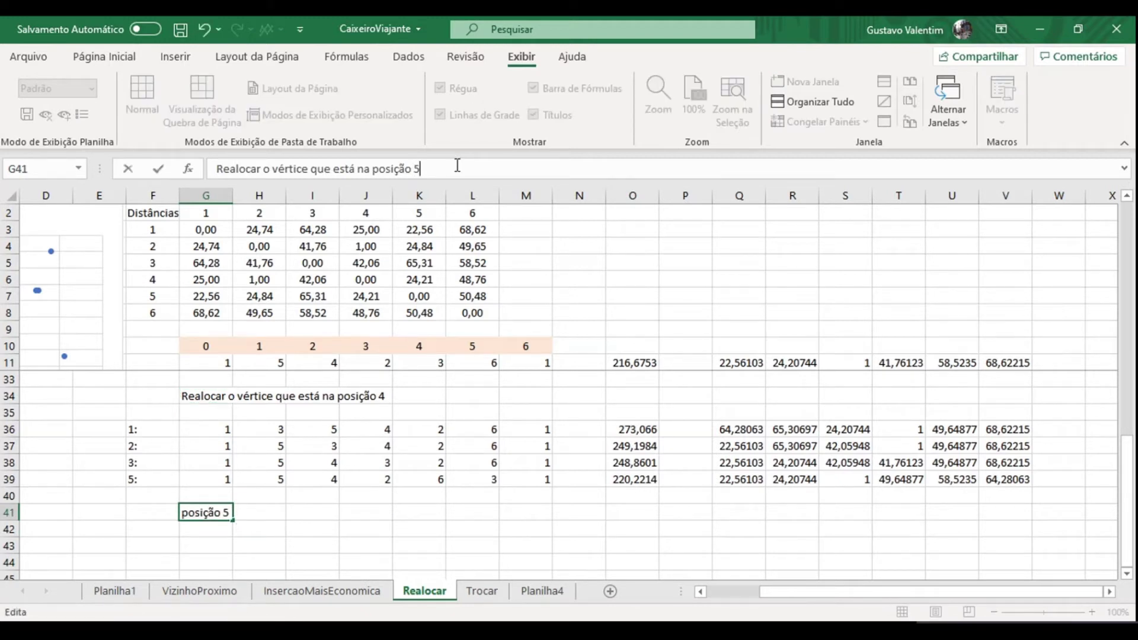
key(Return)
Step: Copy the row labels from F36:F39 to F43 and change the last label to '4:'
click(141, 413)
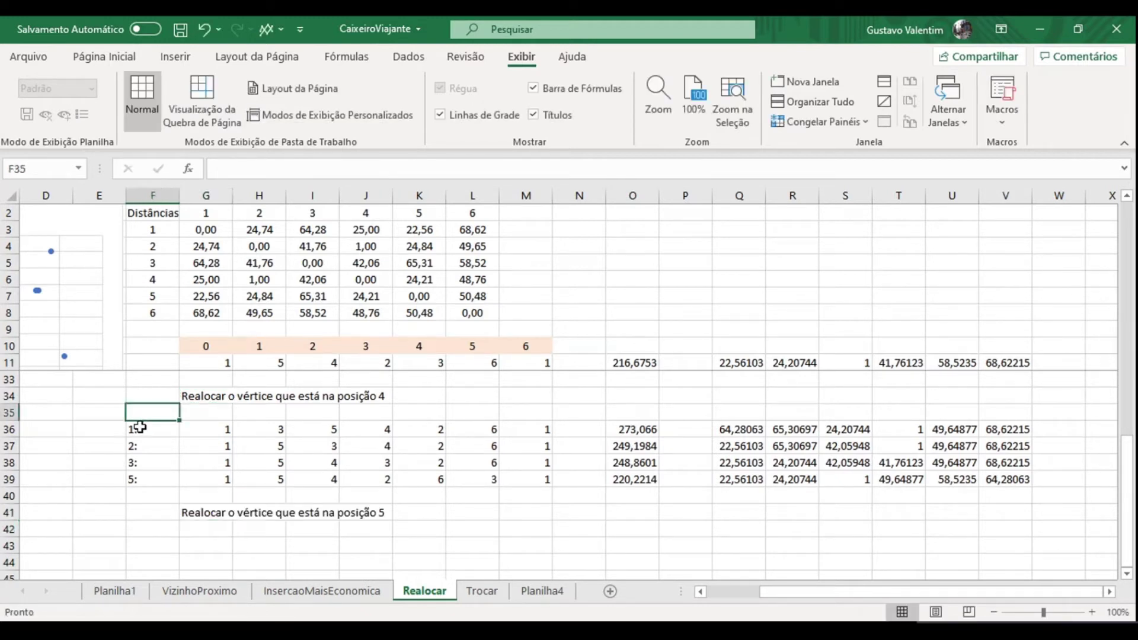
drag(139, 427, 141, 477)
key(ctrl+c)
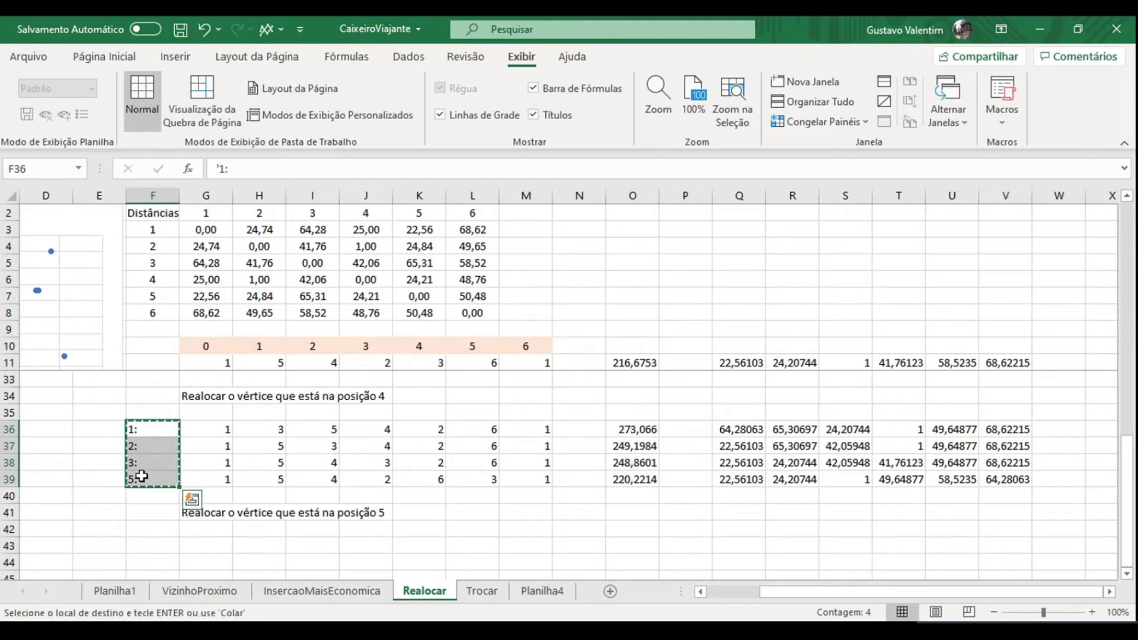
click(148, 543)
key(ctrl+v)
key(Down)
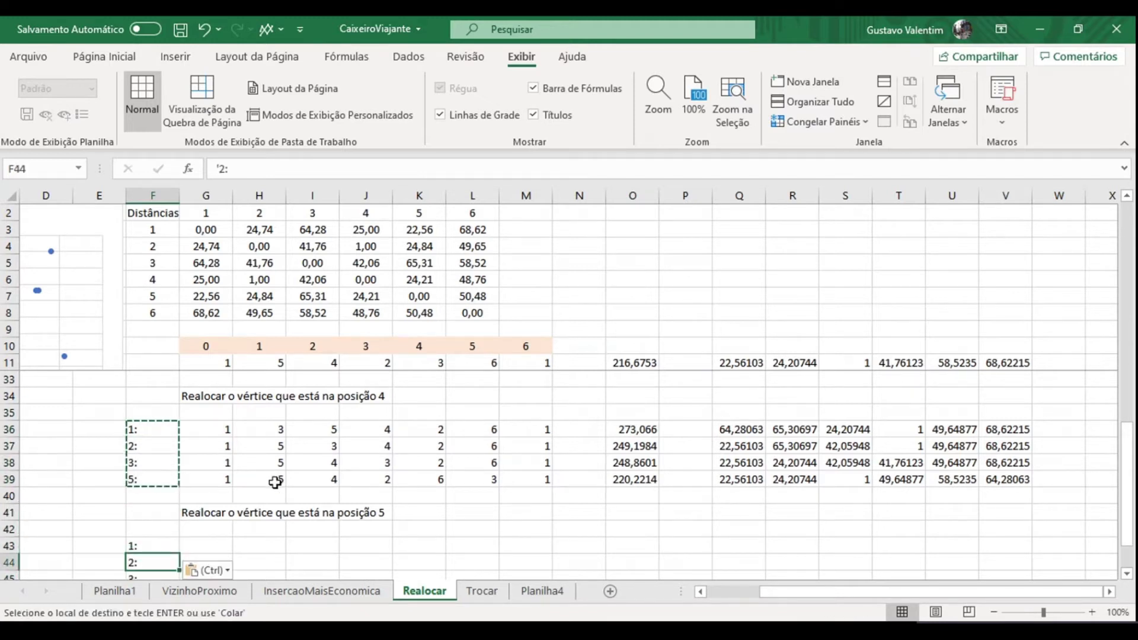
scroll(275, 481, down, 1)
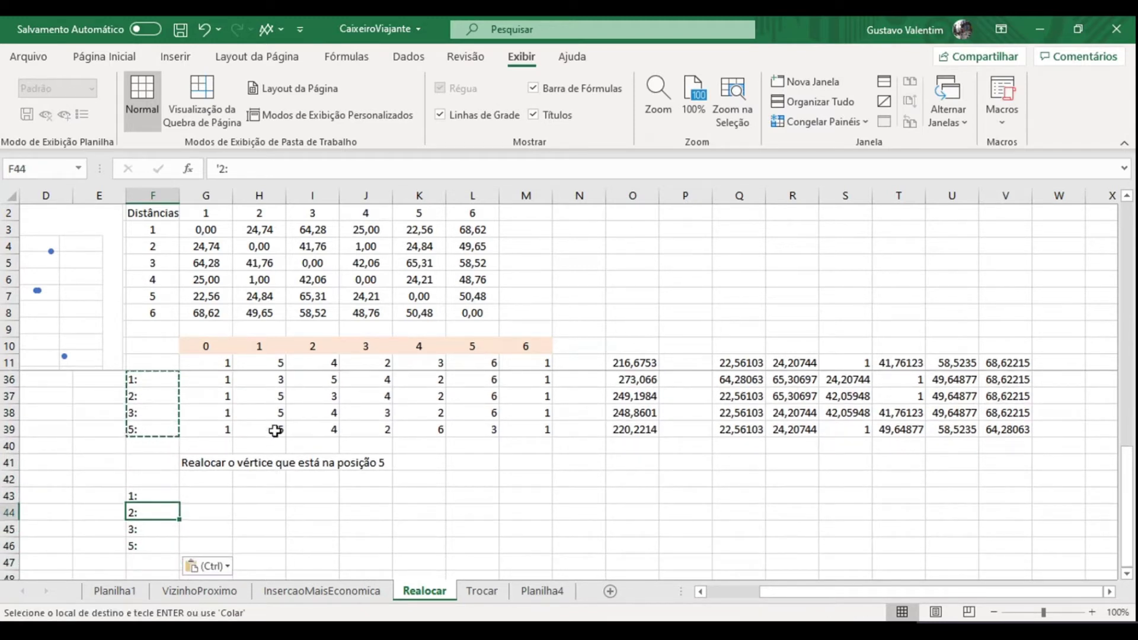
key(Down)
key(Down)
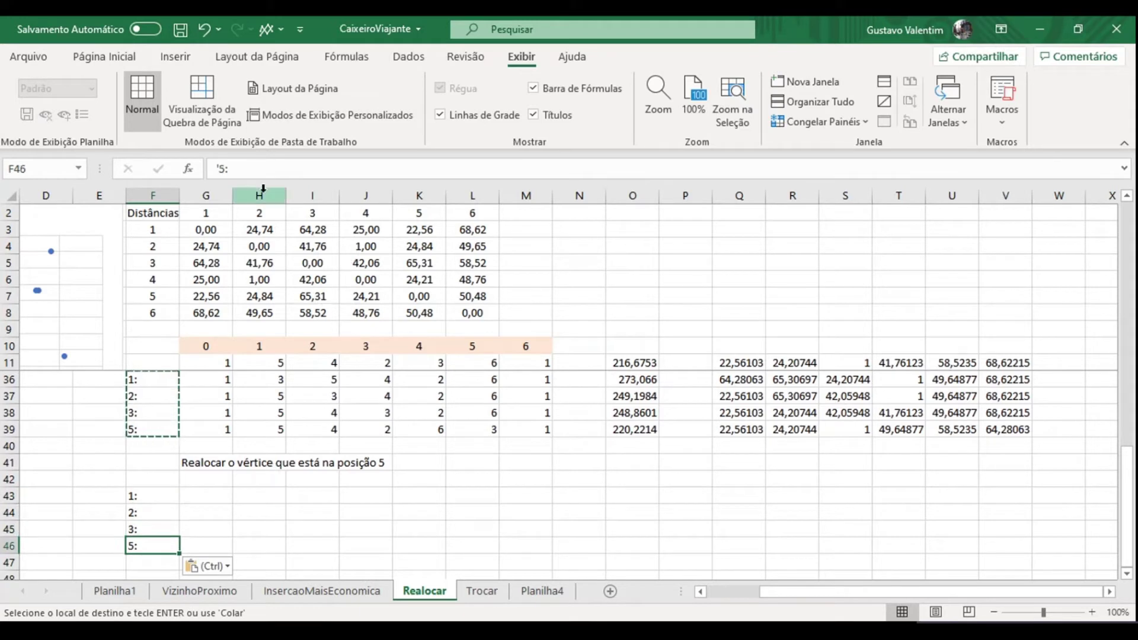
click(220, 168)
key(BackSpace)
text('4)
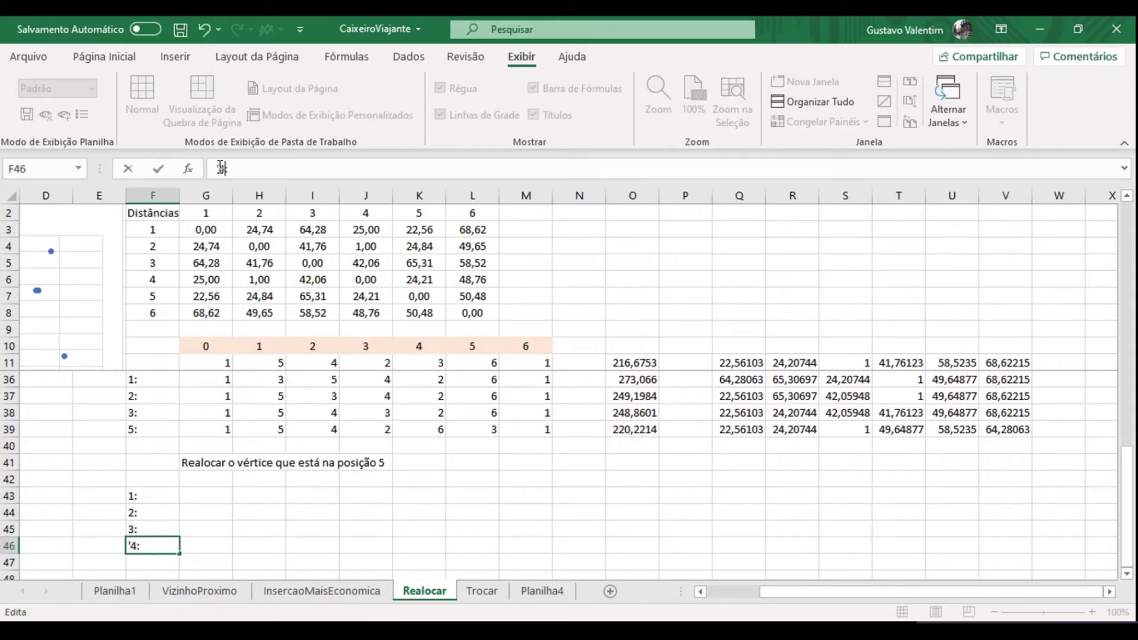
key(Return)
key(Up)
key(Up)
key(Up)
key(Up)
key(Up)
key(Up)
key(Up)
key(Up)
key(Up)
key(Up)
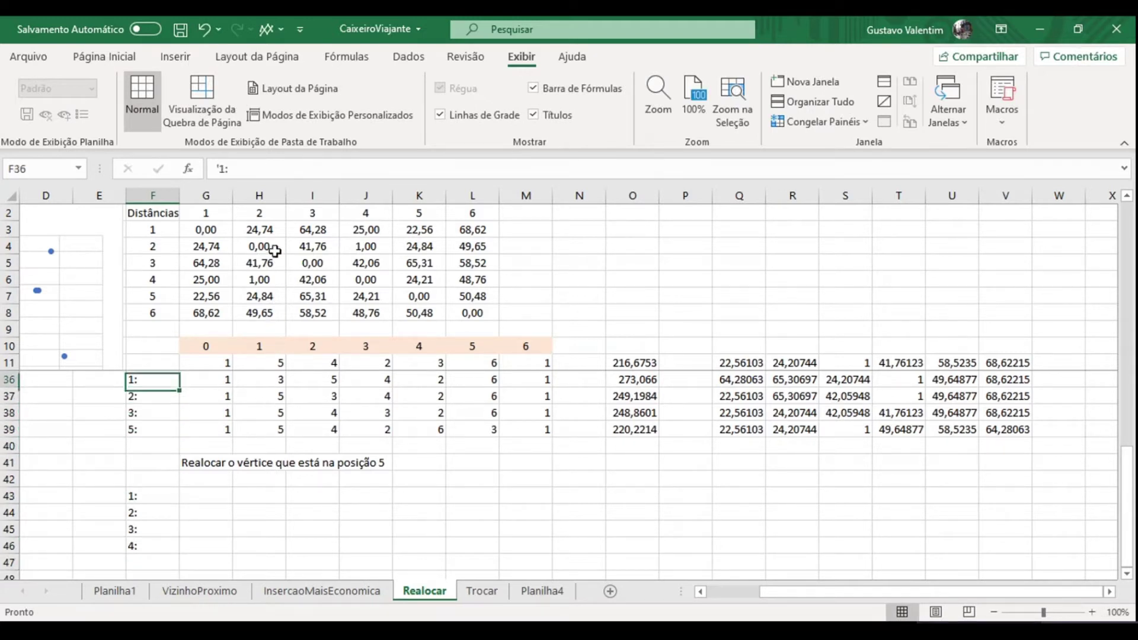
key(Up)
click(270, 510)
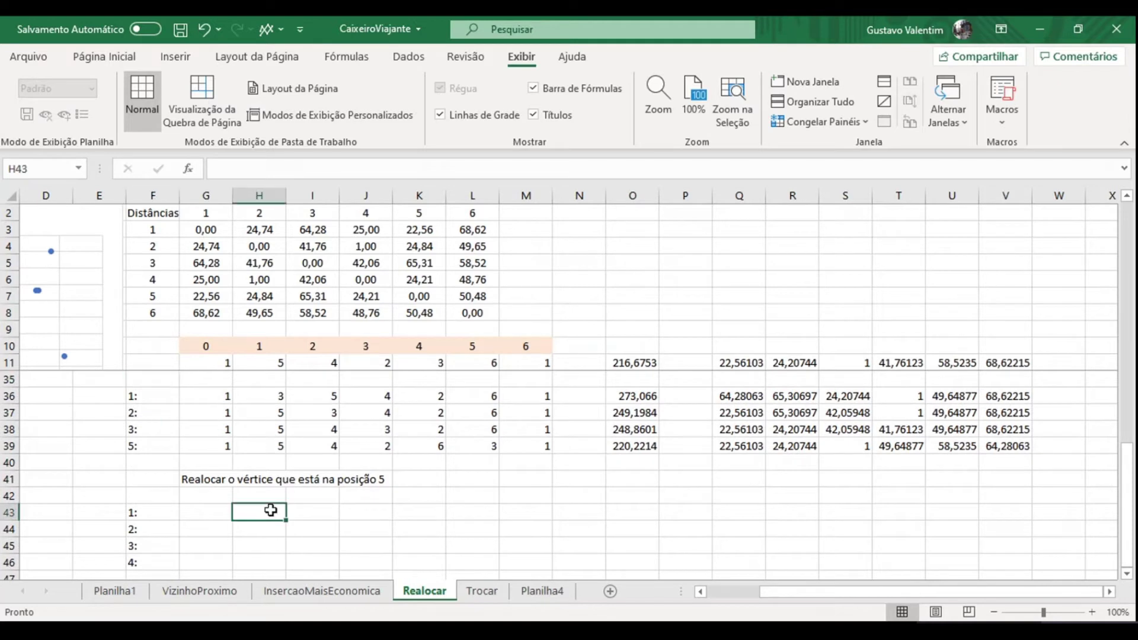
Step: Place vertex 6 diagonally in cells H43, I44, J45 and K46
text(6)
key(Return)
key(Right)
text(6)
key(Return)
key(Right)
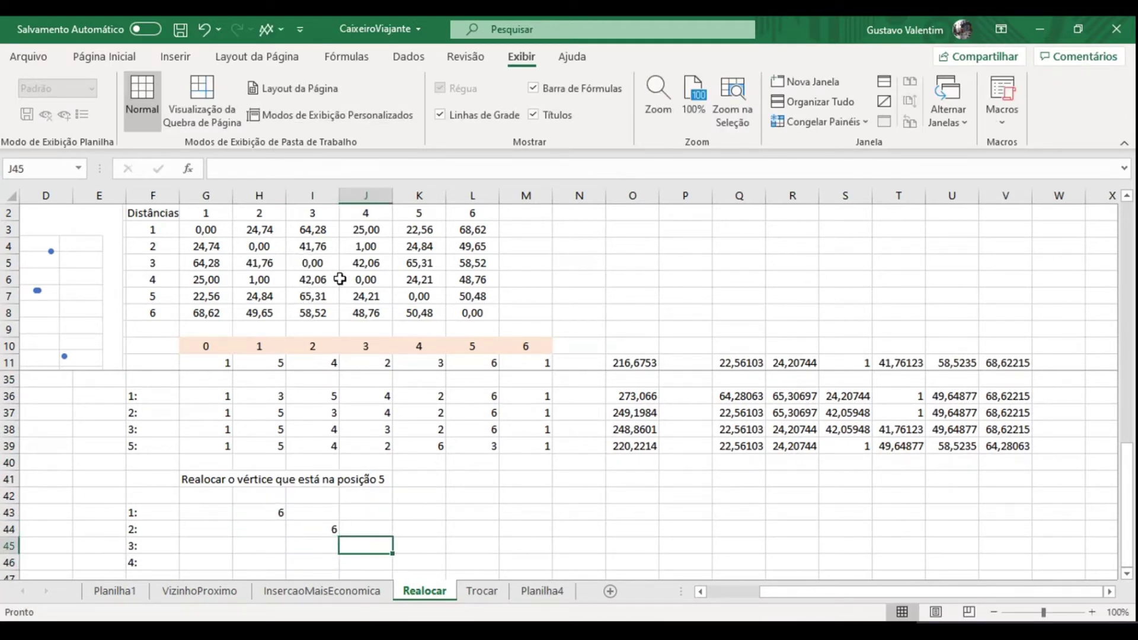
text(6)
key(Return)
key(Right)
text(6)
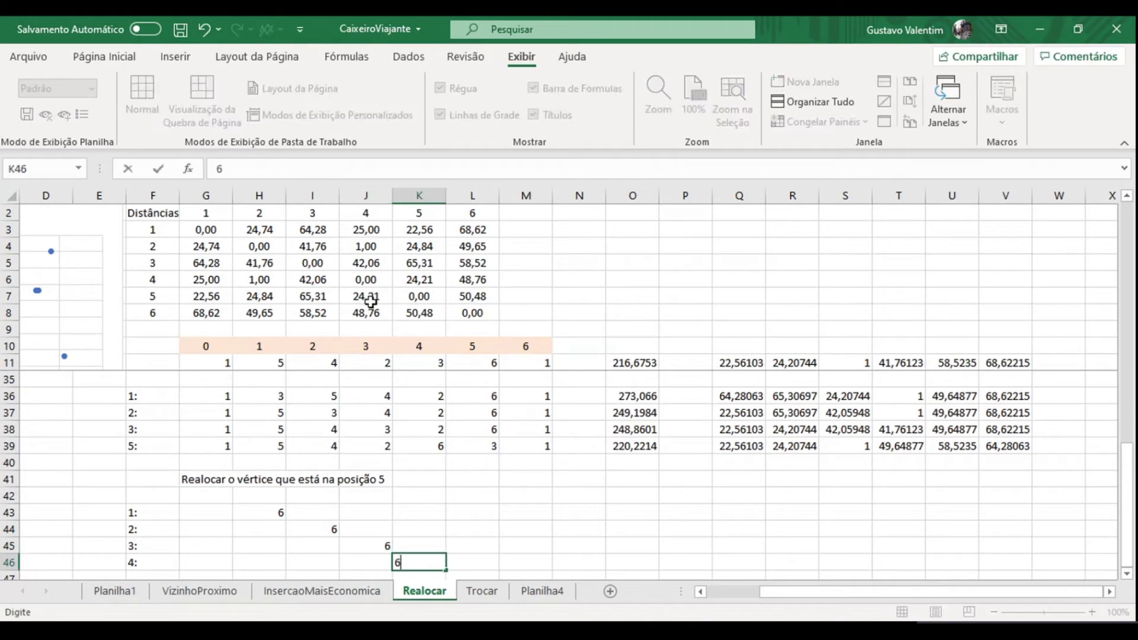
key(Right)
Step: Complete row 43 (G43:M43) as the route 1,6,3,5,4,2,1
key(Up)
key(Up)
key(Left)
key(Left)
key(Left)
key(Left)
key(Left)
key(Left)
key(Up)
key(Right)
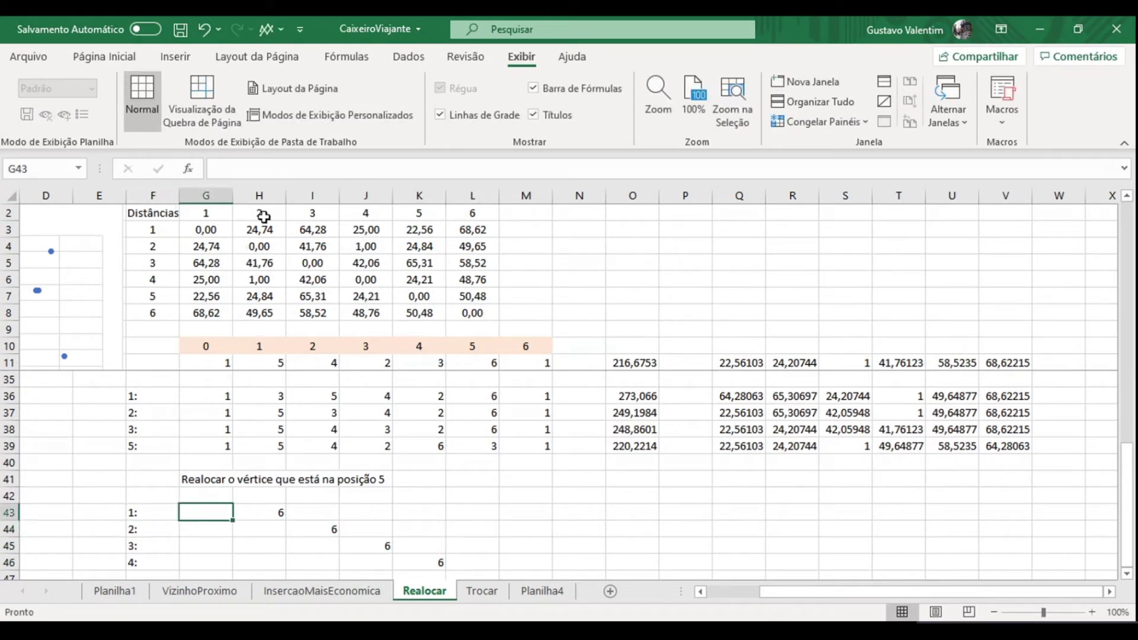
text(1)
key(Right)
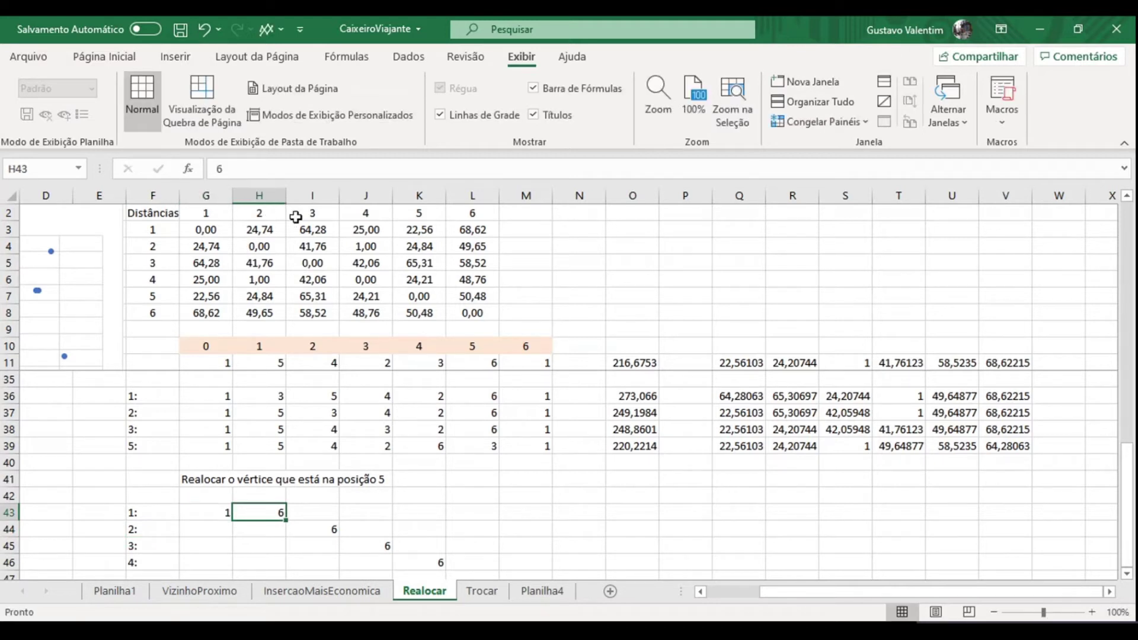
key(Right)
text(3)
key(Right)
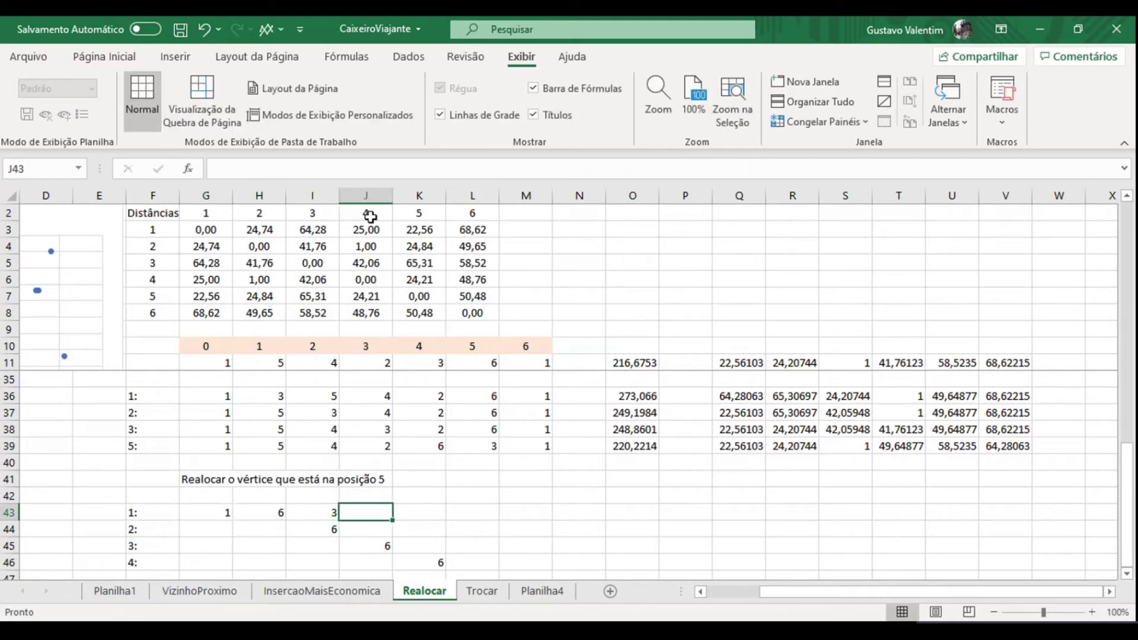
text(5)
key(Right)
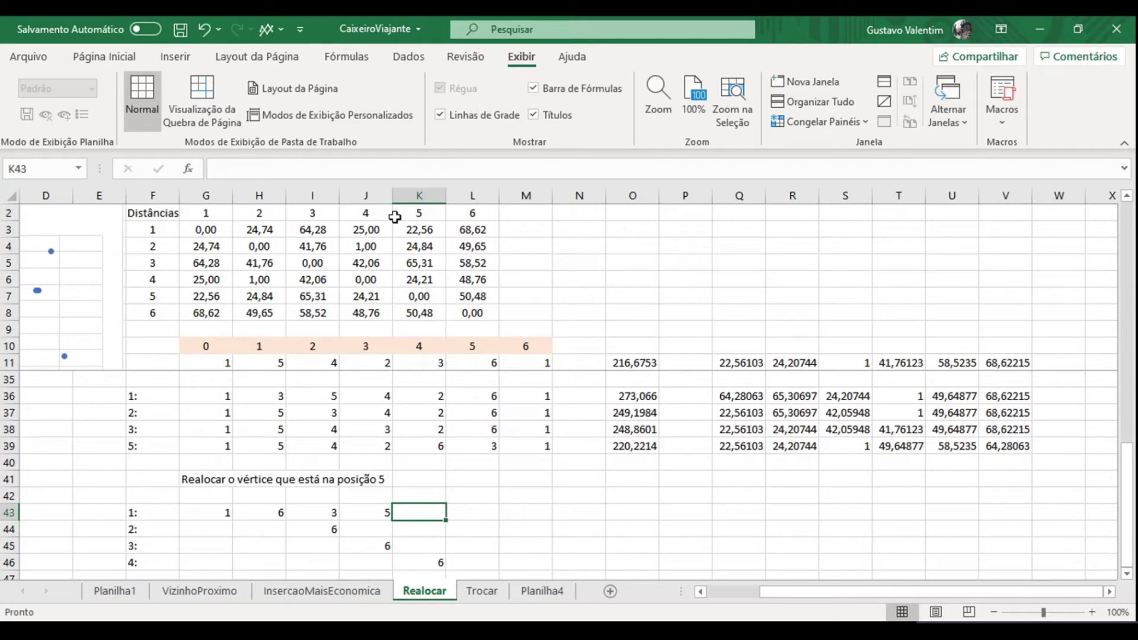
text(4)
key(Right)
text(2)
key(Right)
text(1)
key(Return)
Step: Complete row 44 (G44:M44) as the route 1,5,6,4,2,3,1
key(Left)
key(Left)
key(Left)
key(Left)
key(Left)
key(Right)
text(1)
key(Right)
text(5)
key(Right)
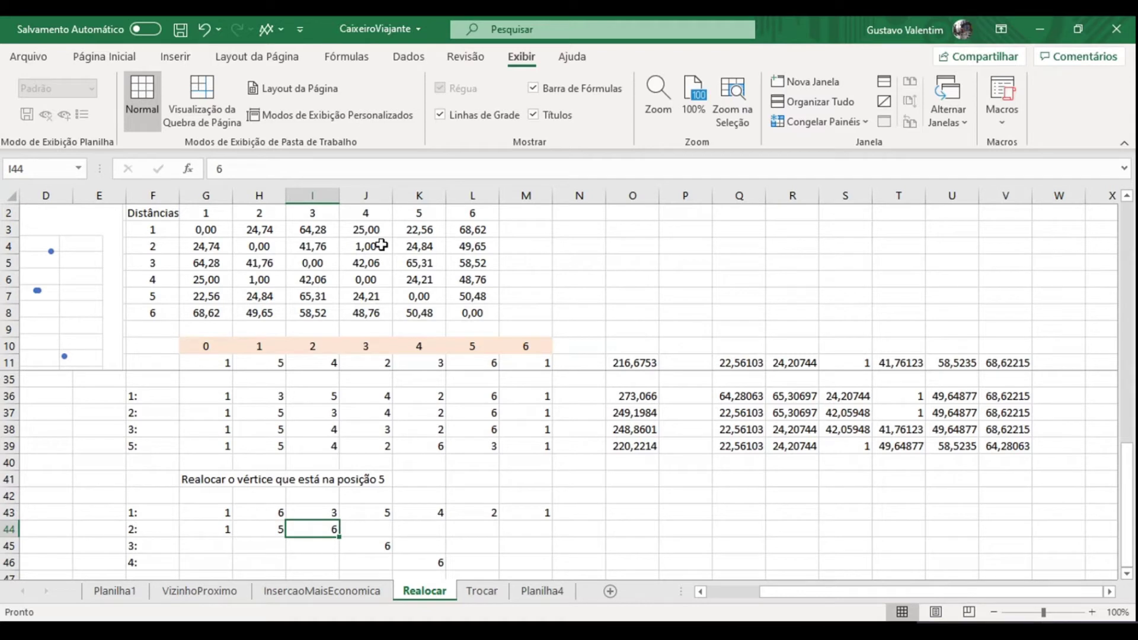
key(Right)
text(4)
key(Right)
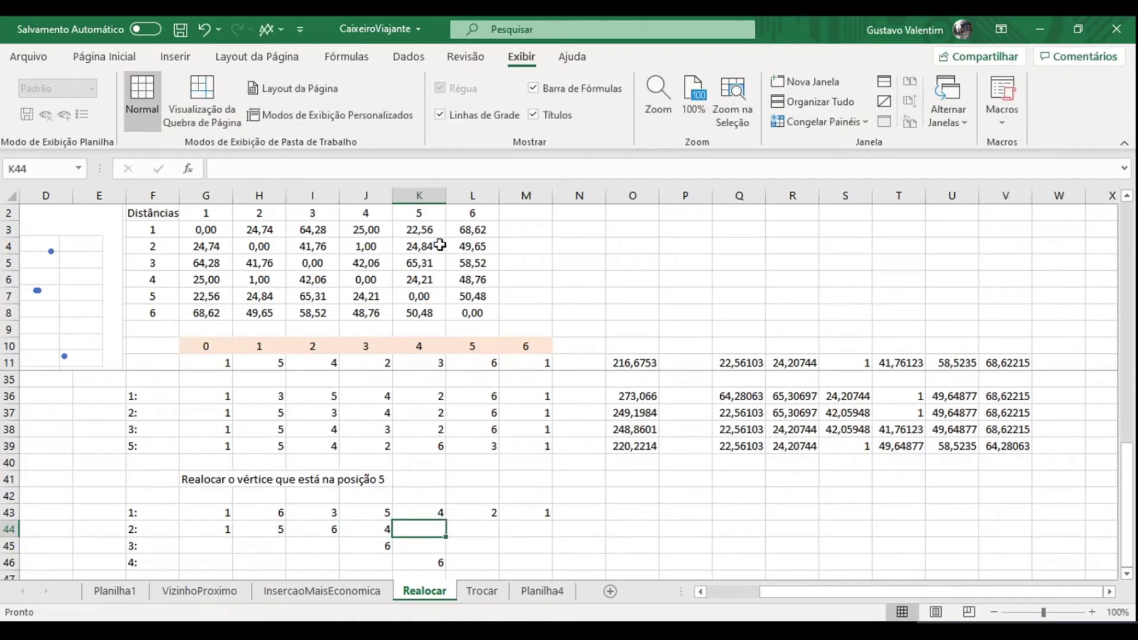
text(2)
key(Right)
text(3)
key(Right)
text(1)
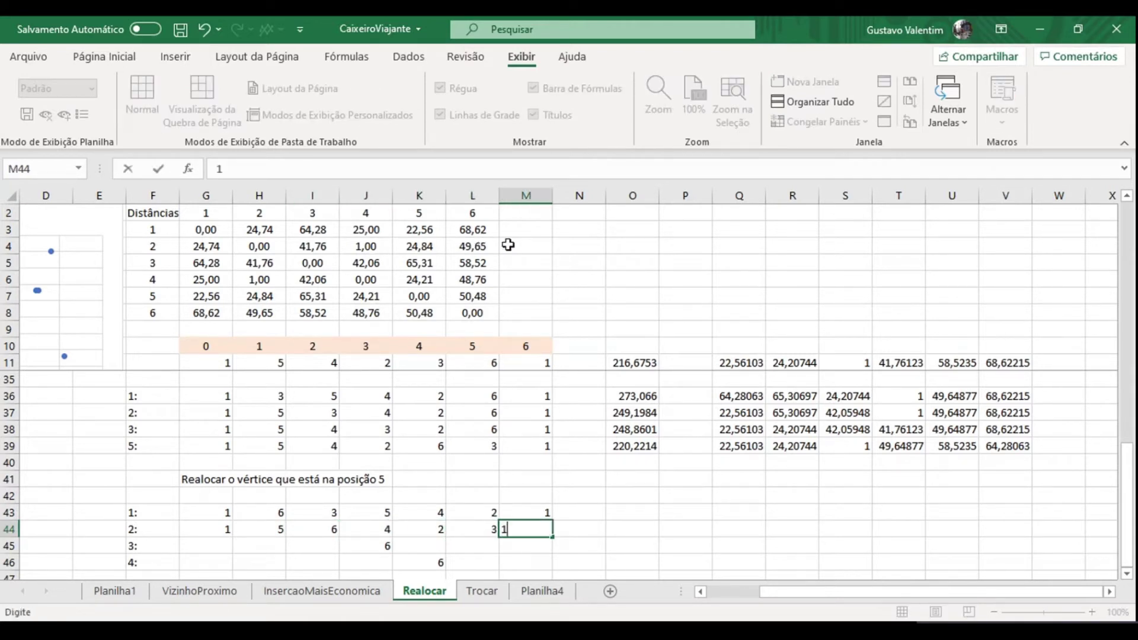
key(Return)
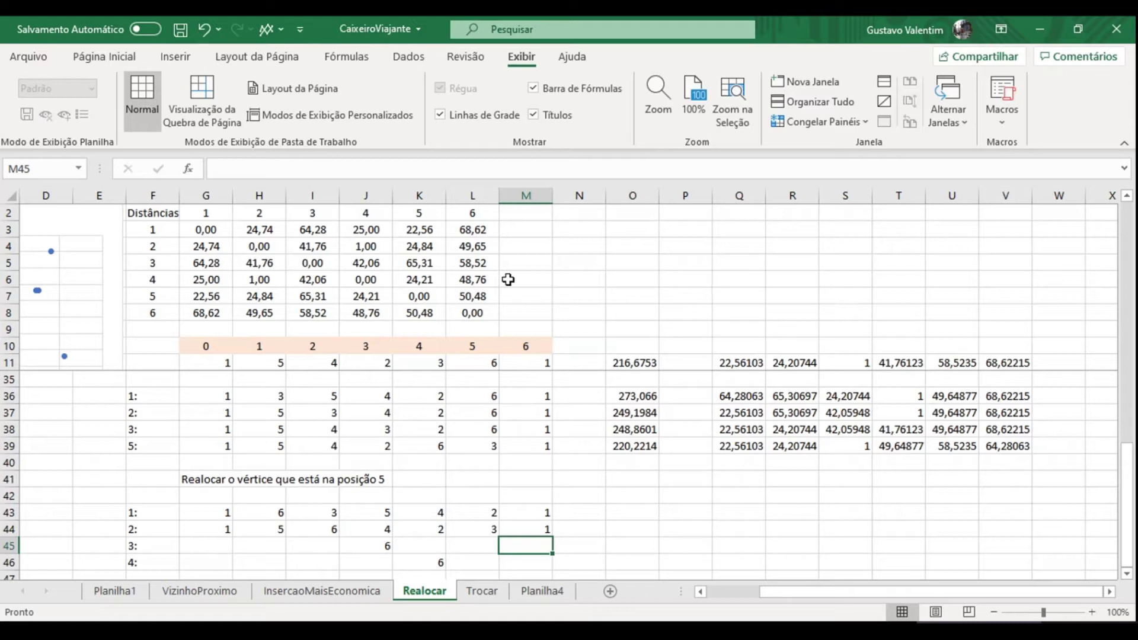
key(Left)
key(Left)
key(Left)
key(Left)
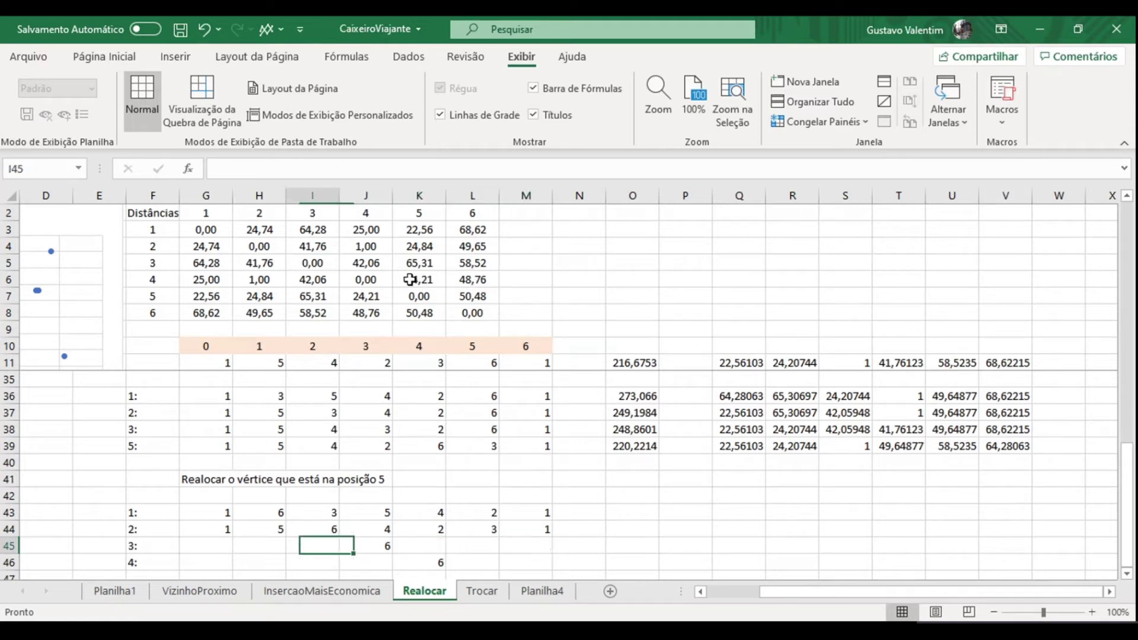
key(Left)
key(Left)
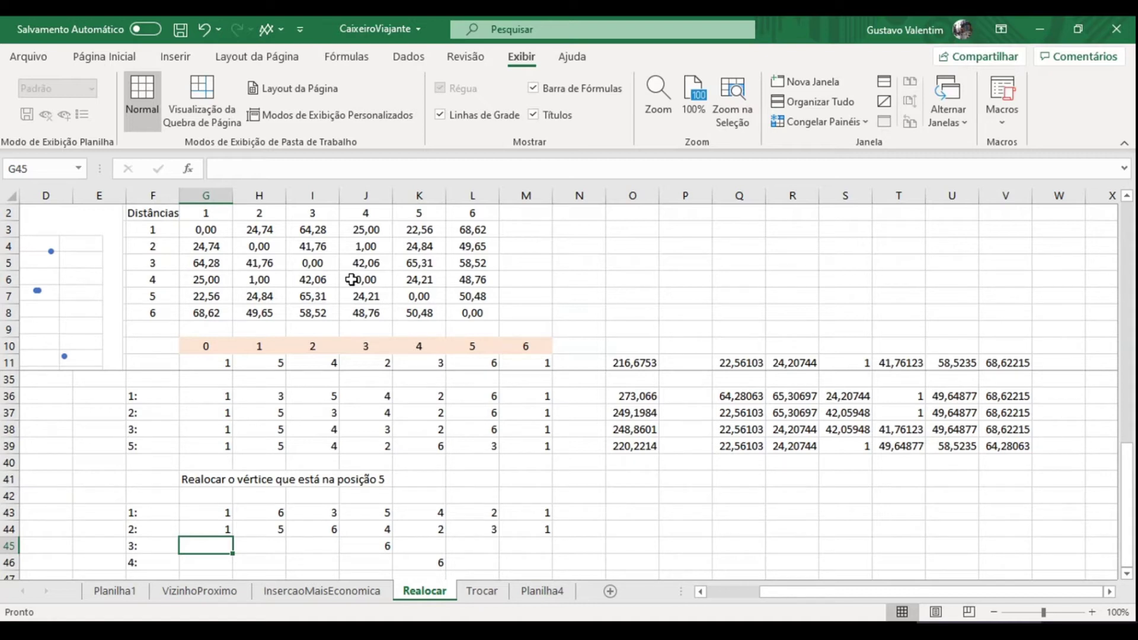
Step: Clear the wrong entries in I43:M43 of the first relocation route row
key(Up)
key(Up)
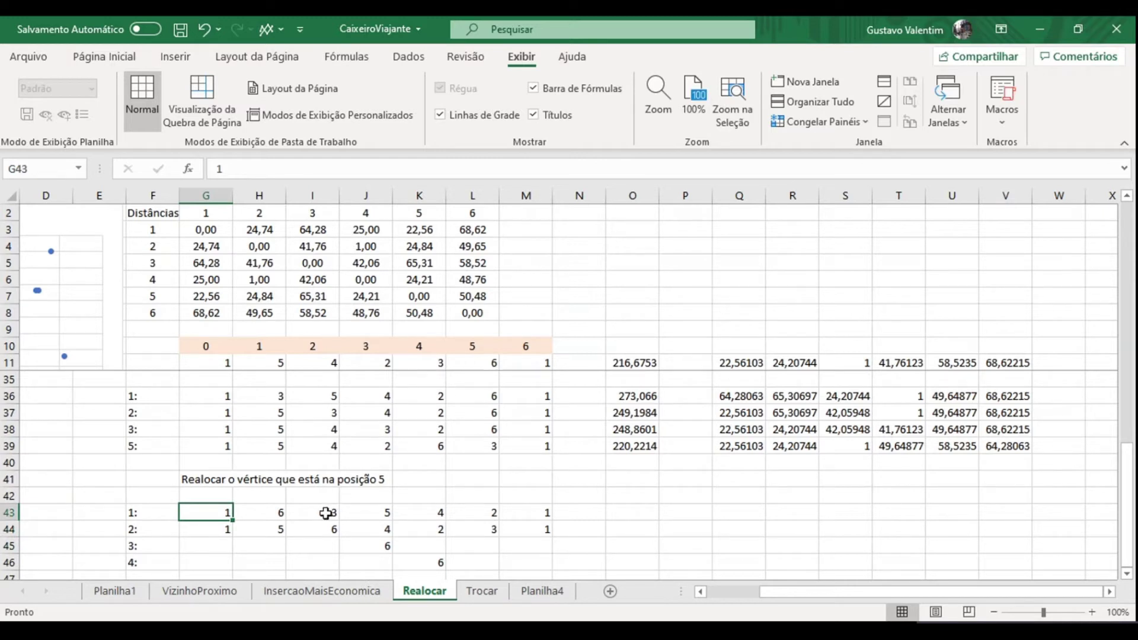
drag(323, 512, 526, 512)
key(Delete)
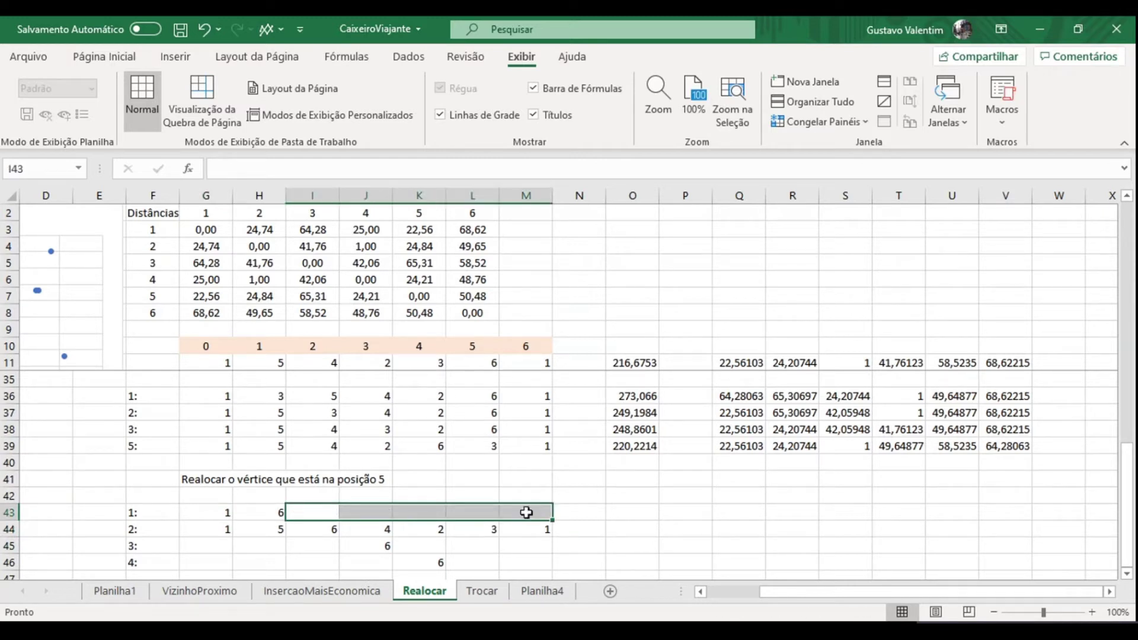
click(319, 510)
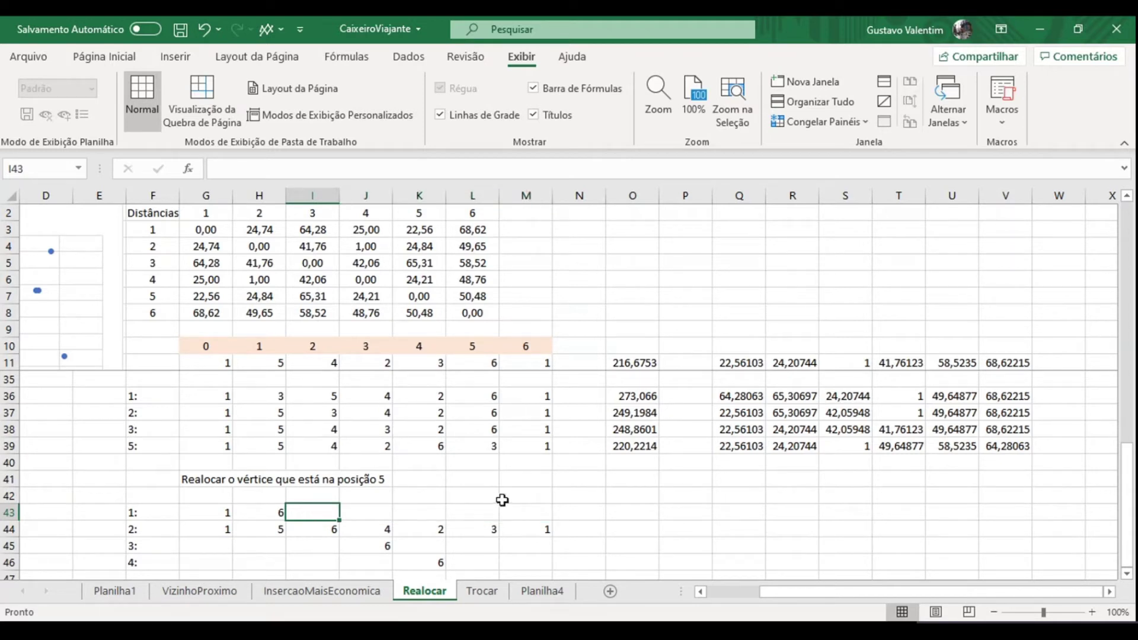
text(3)
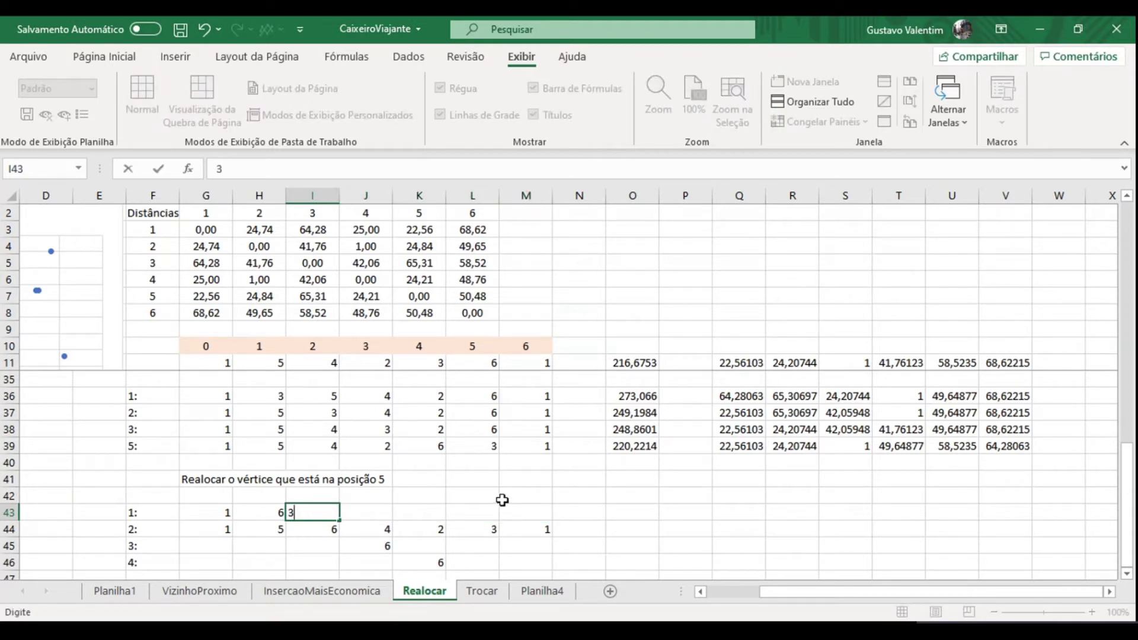
key(BackSpace)
click(315, 525)
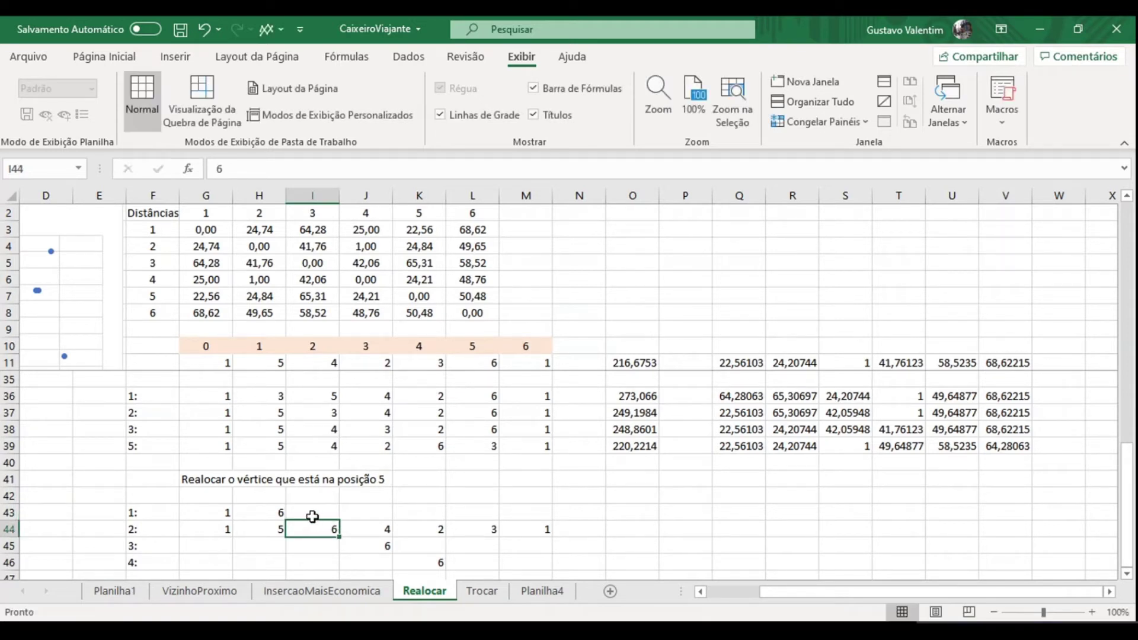
click(312, 513)
Step: Enter 5, 4, 2, 3, 1 in I43:M43 so the route reads 1, 6, 5, 4, 2, 3, 1
text(5)
key(Tab)
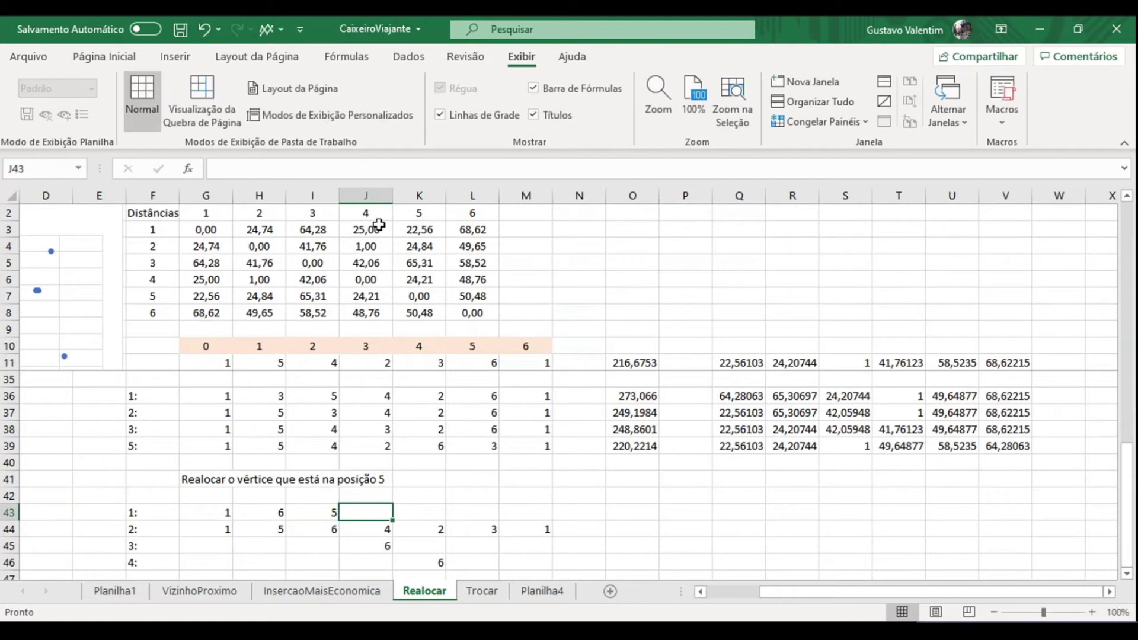
text(4)
key(Tab)
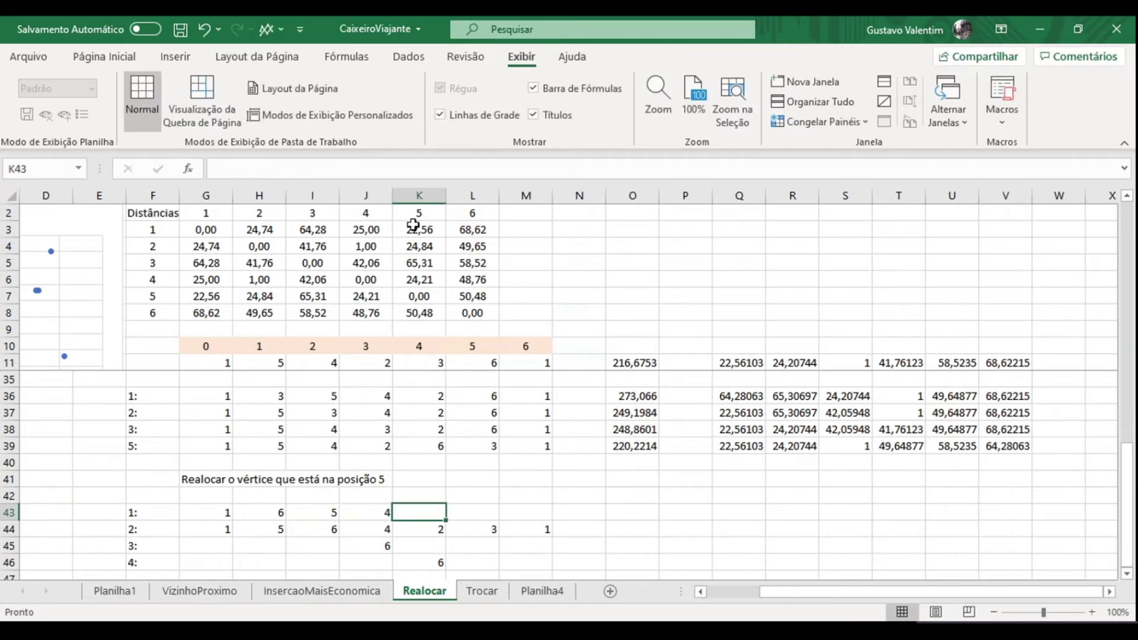
text(2)
key(Tab)
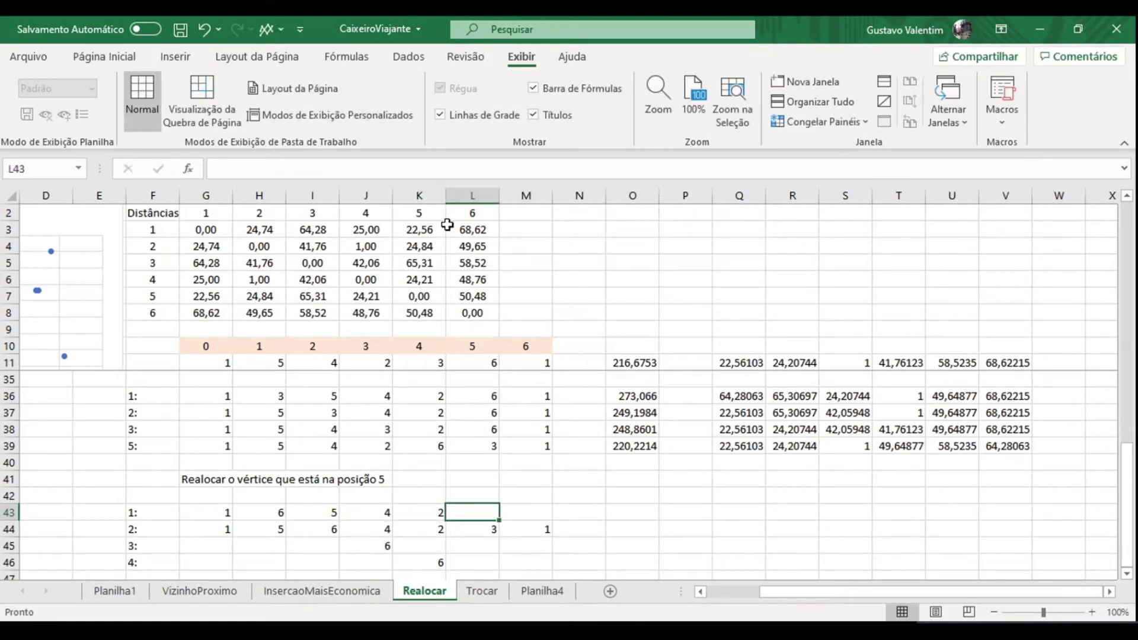
text(3)
key(Tab)
text(1)
key(Down)
key(Down)
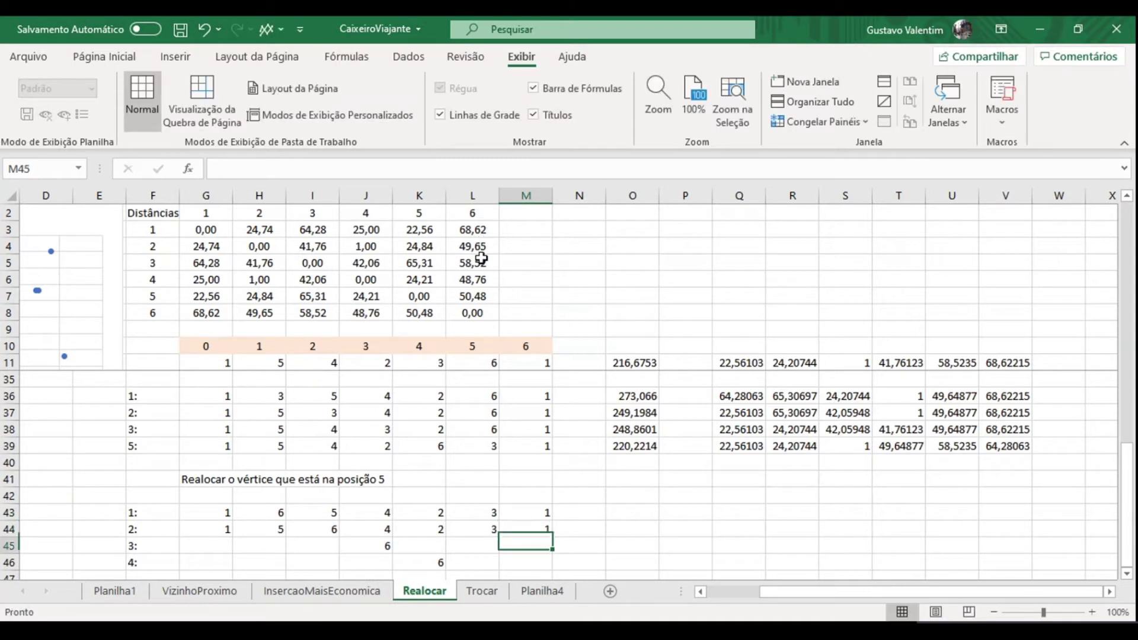
key(Left)
key(Left)
key(Left)
key(Left)
key(Left)
key(Left)
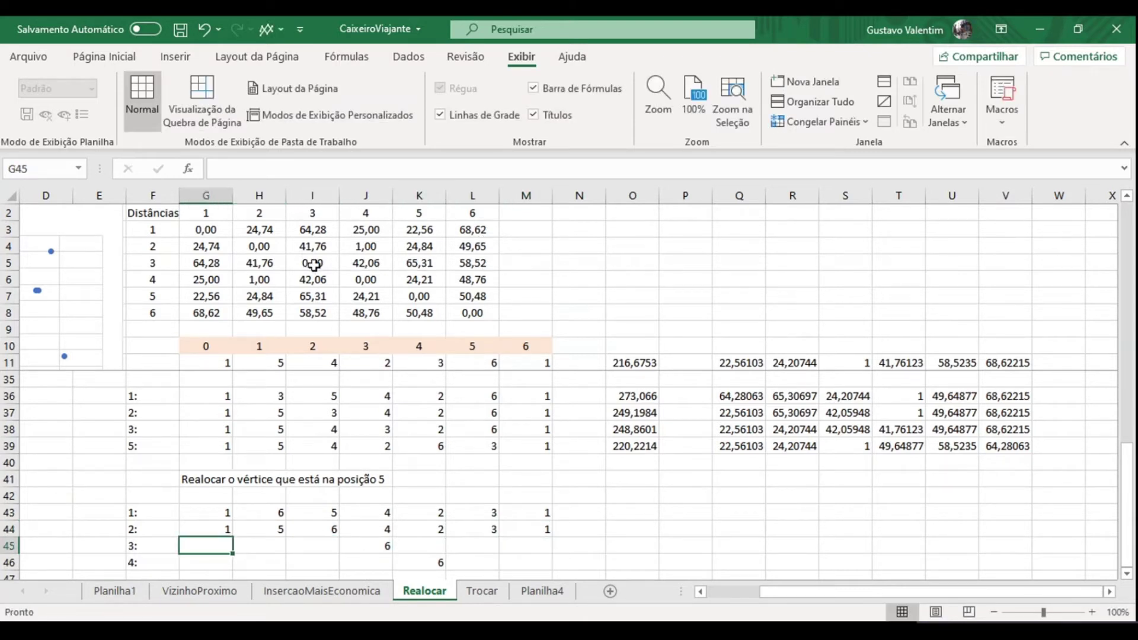
Step: Fill row 45 around its existing 6 to read 1, 5, 4, 6, 2, 3, 1
text(1)
key(Tab)
text(5)
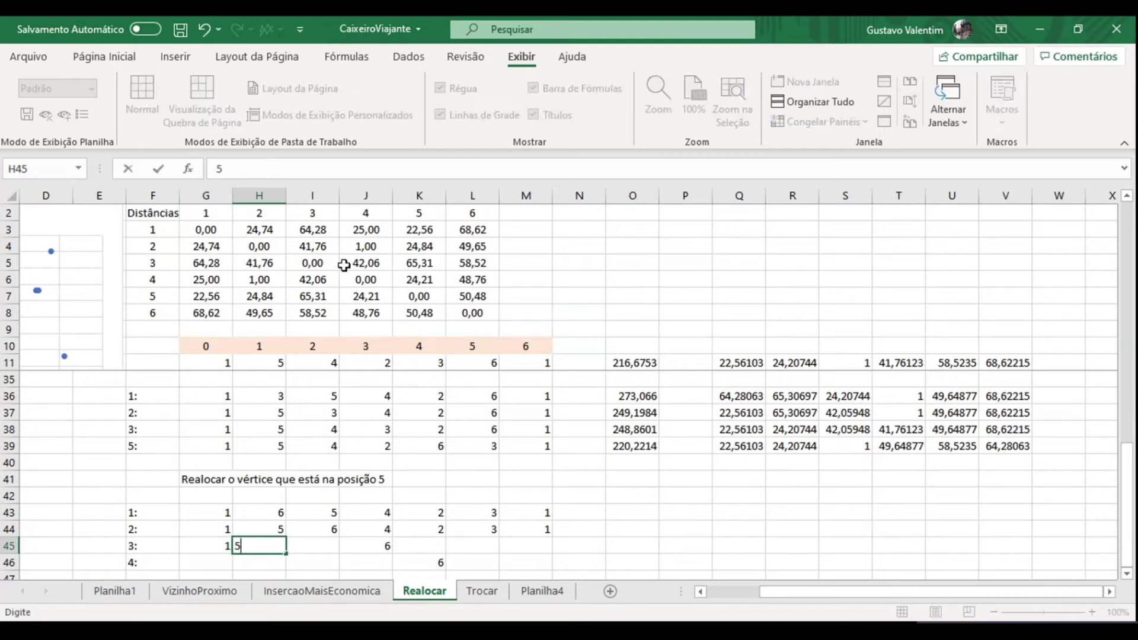
key(Tab)
text(4)
key(Tab)
key(Tab)
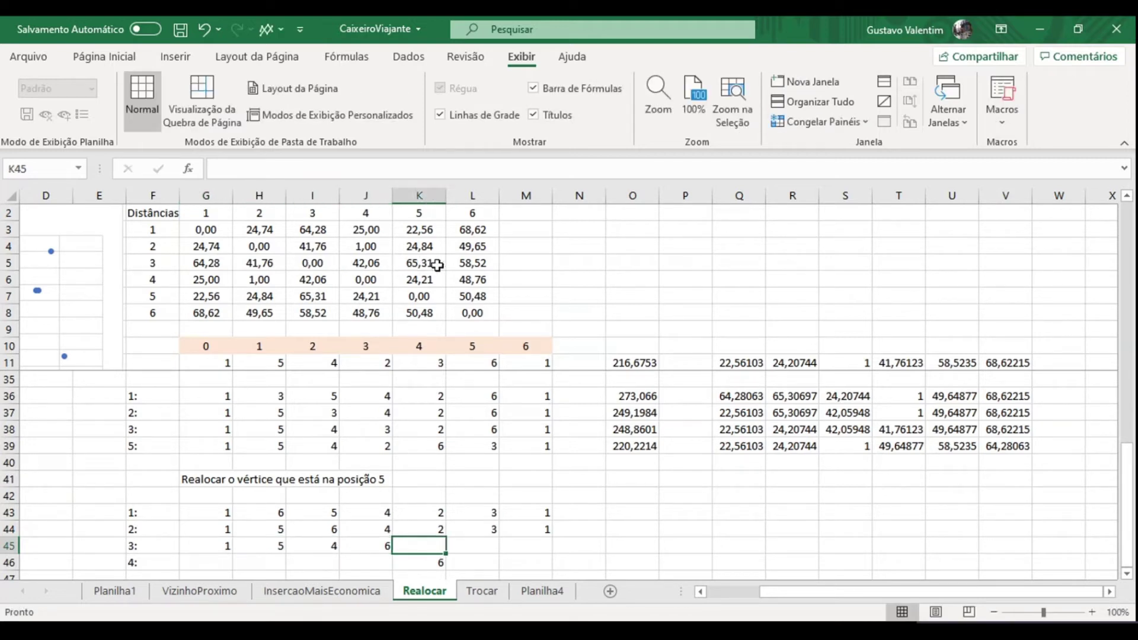
text(2)
key(Tab)
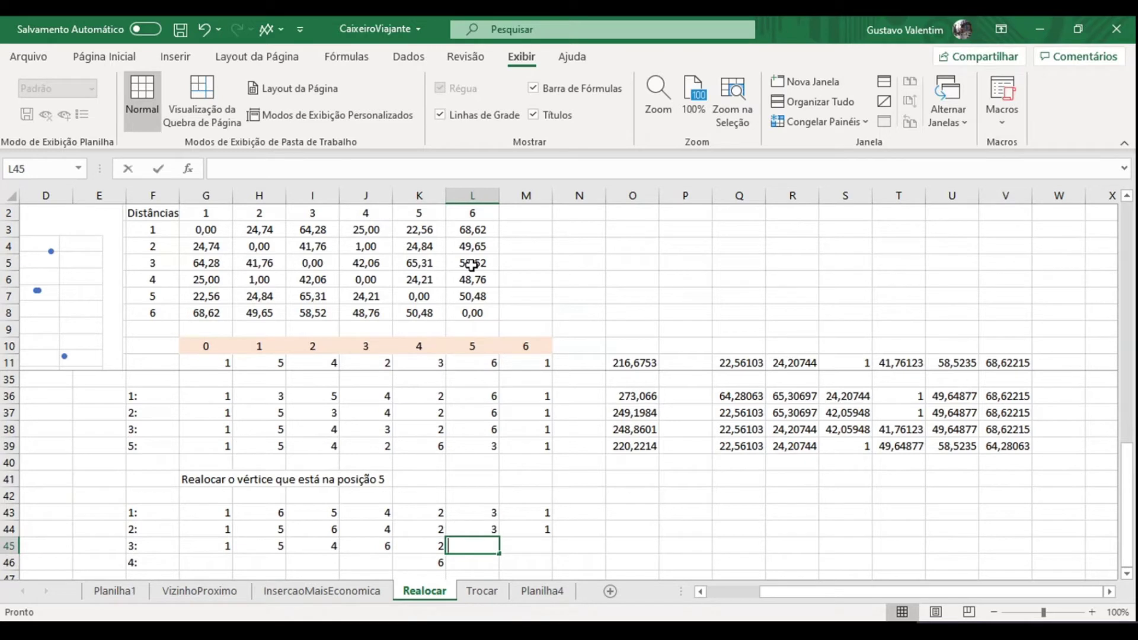
text(3)
key(Tab)
text(1)
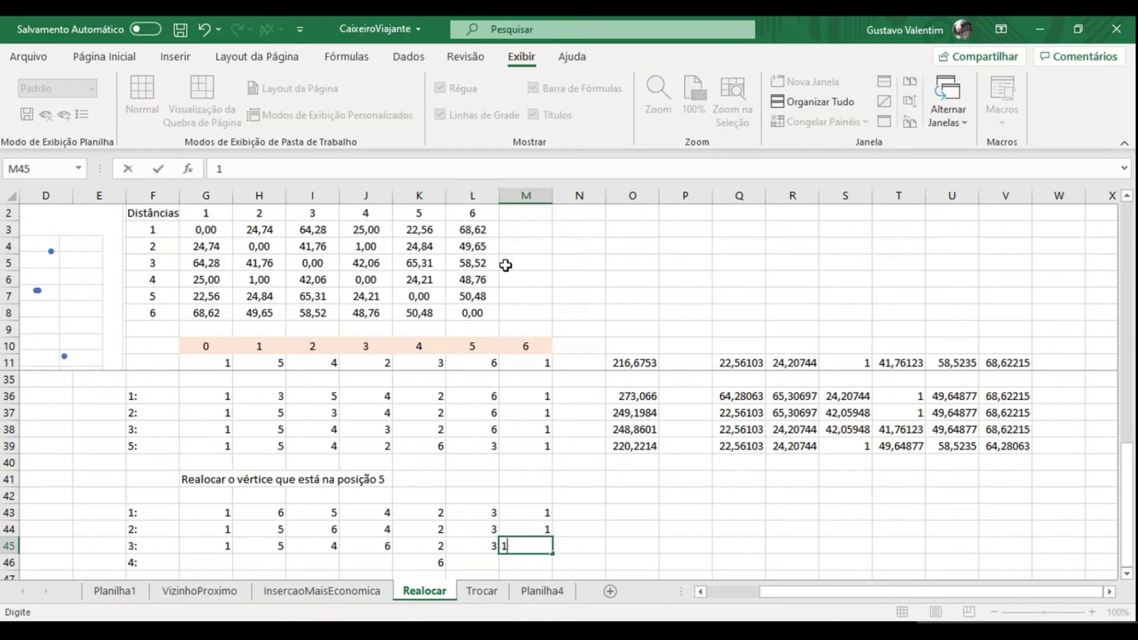
key(Down)
Step: Fill row 46 around its existing 6 to read 1, 5, 4, 2, 6, 3, 1
key(Left)
key(Left)
key(Left)
key(Left)
key(Left)
key(Left)
text(1)
key(Tab)
text(5)
key(Tab)
text(4)
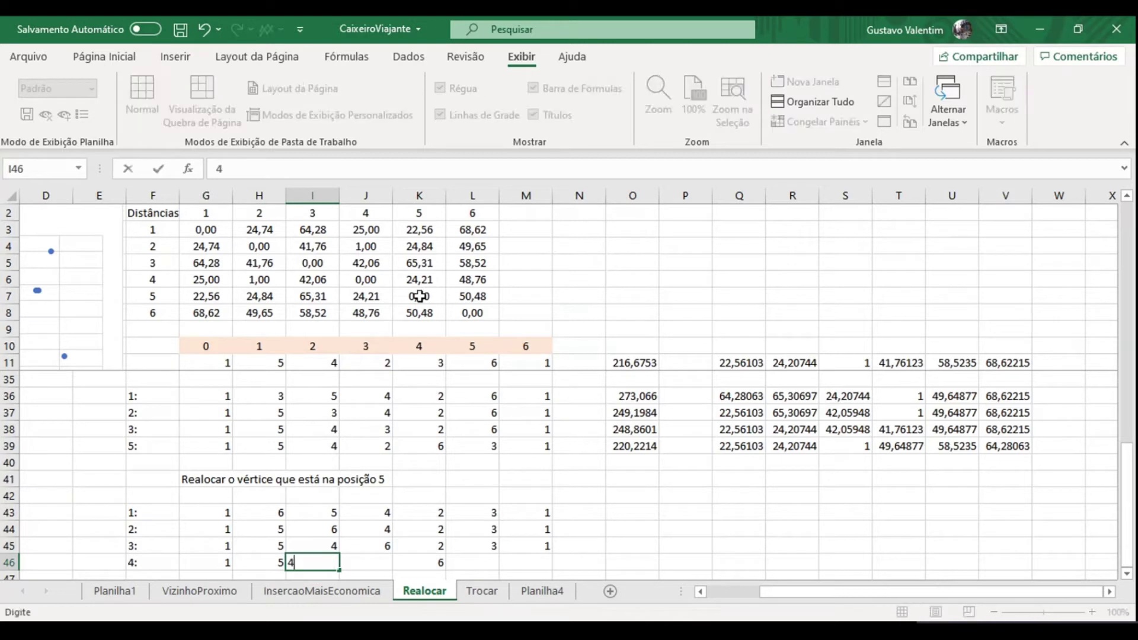
key(Tab)
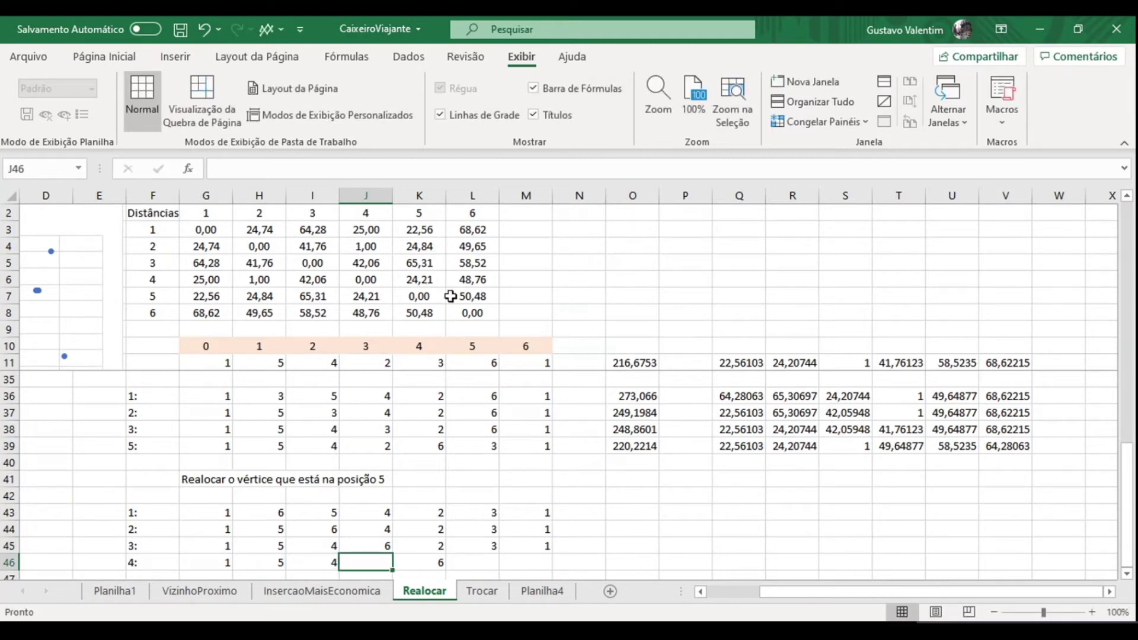
text(2)
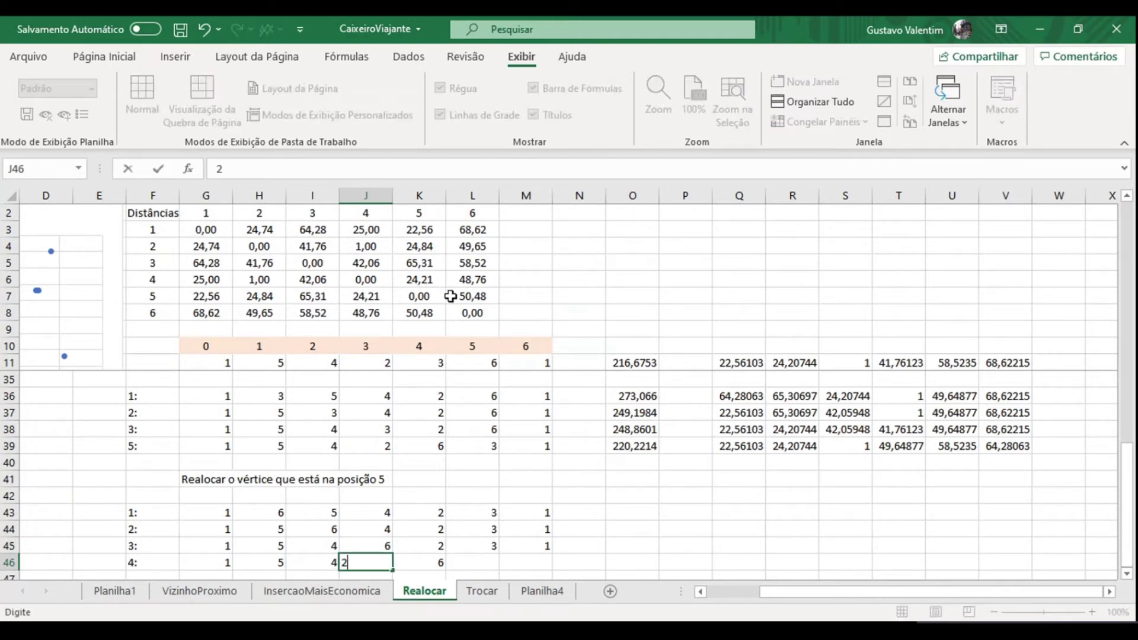
key(Tab)
key(Tab)
text(3)
key(Tab)
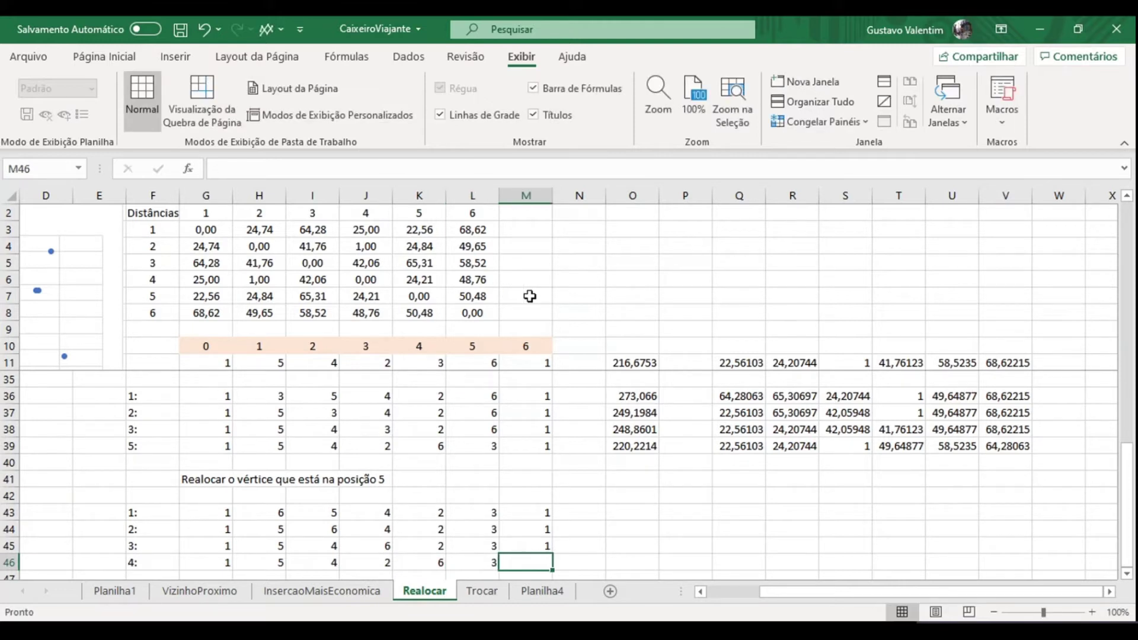
text(1)
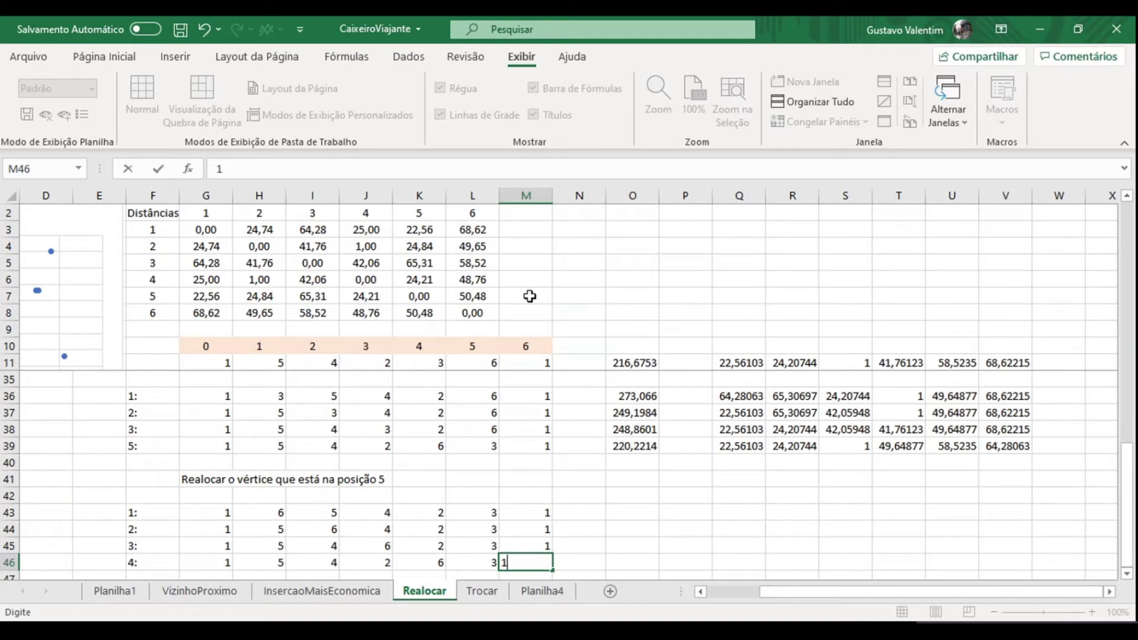
key(Return)
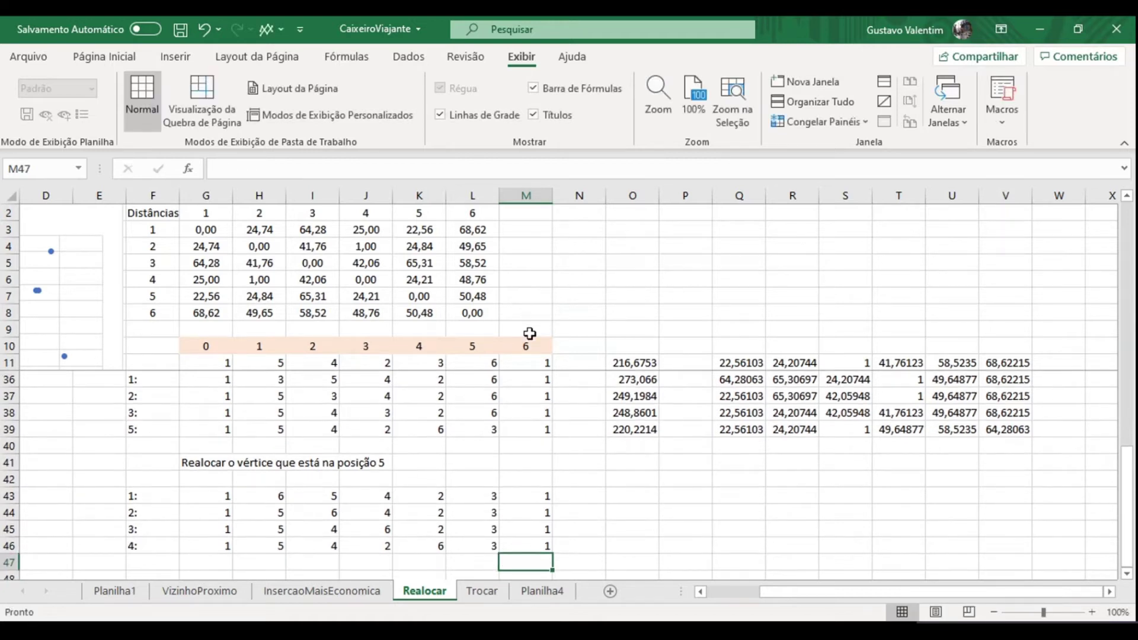
Step: Copy row 39's distance formulas (O39:V39) into O43:V46, giving totals from 250,3492 to 220,2214
drag(634, 430, 996, 432)
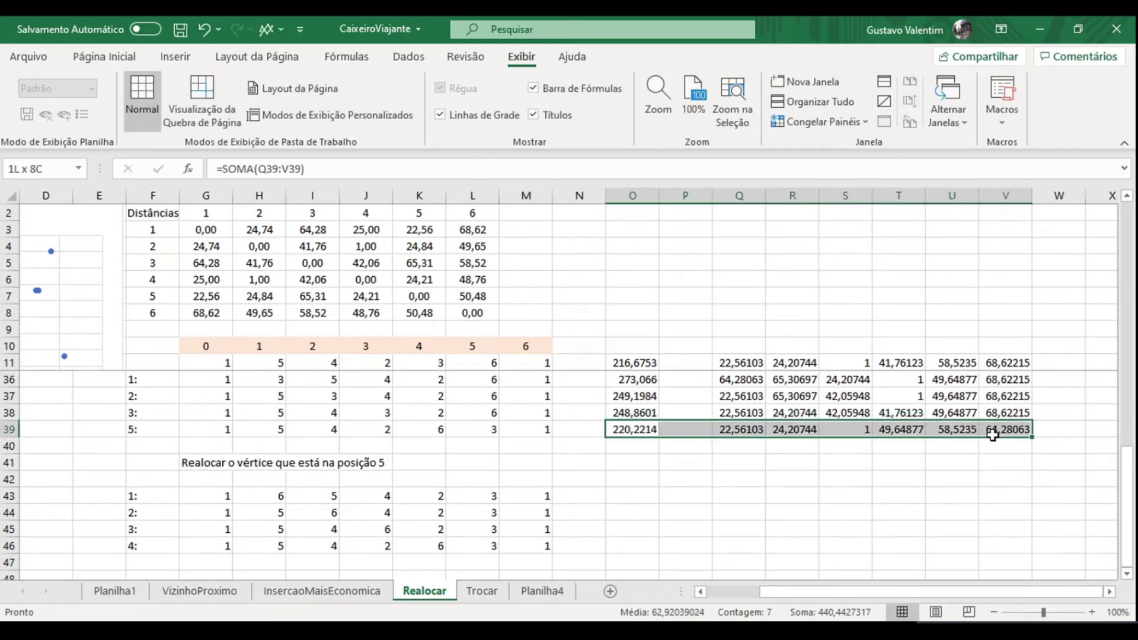
key(ctrl+c)
click(615, 495)
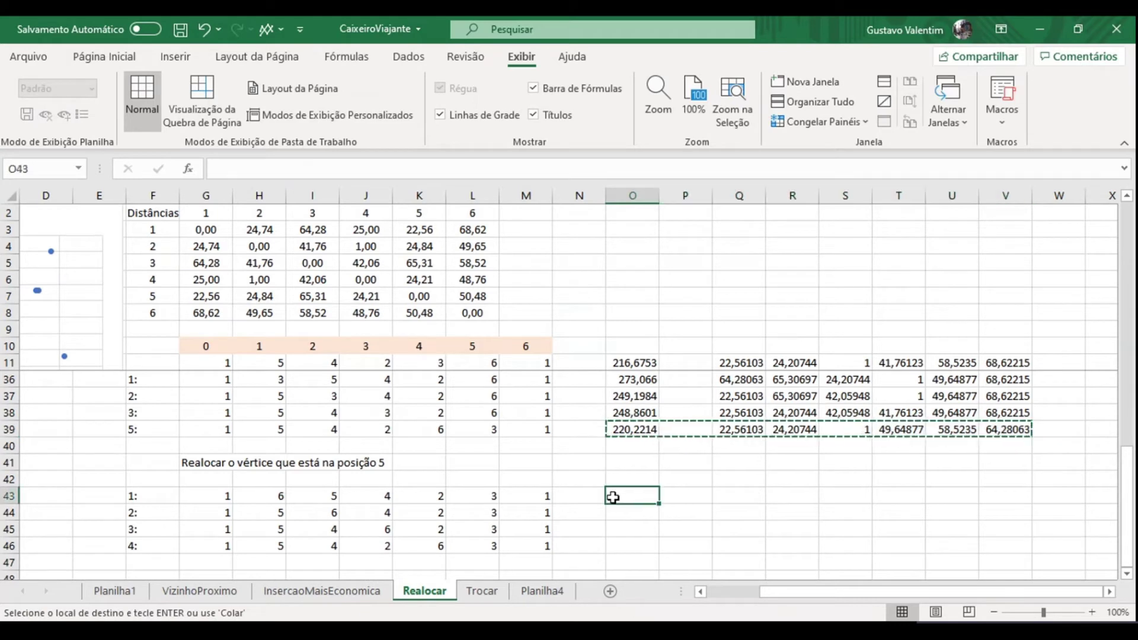
key(ctrl+v)
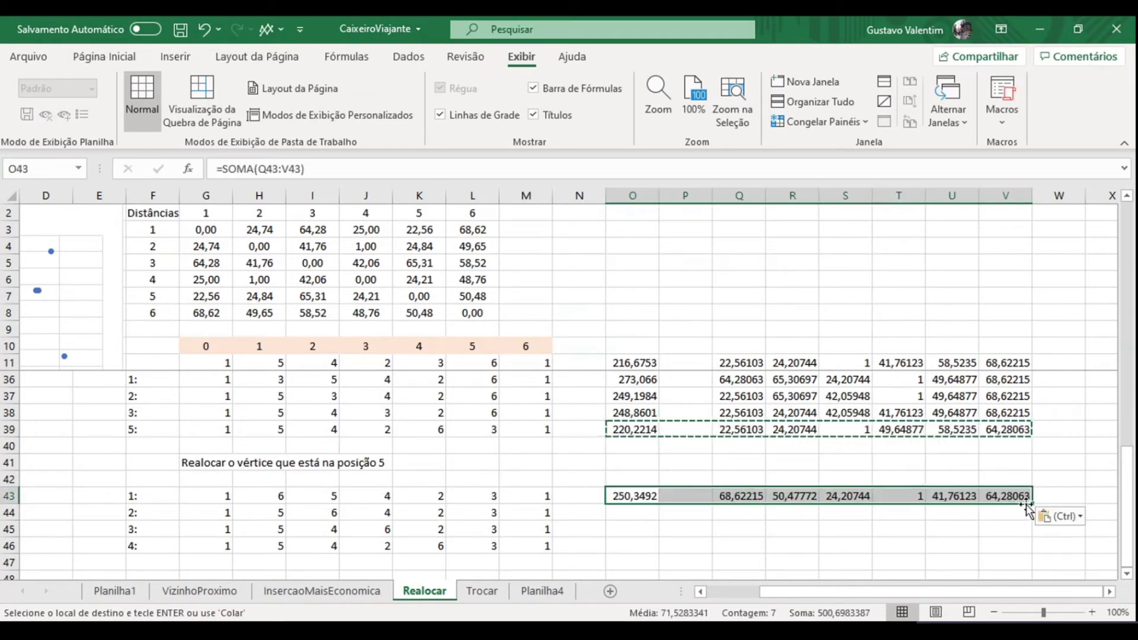
drag(1033, 504, 1026, 555)
click(705, 517)
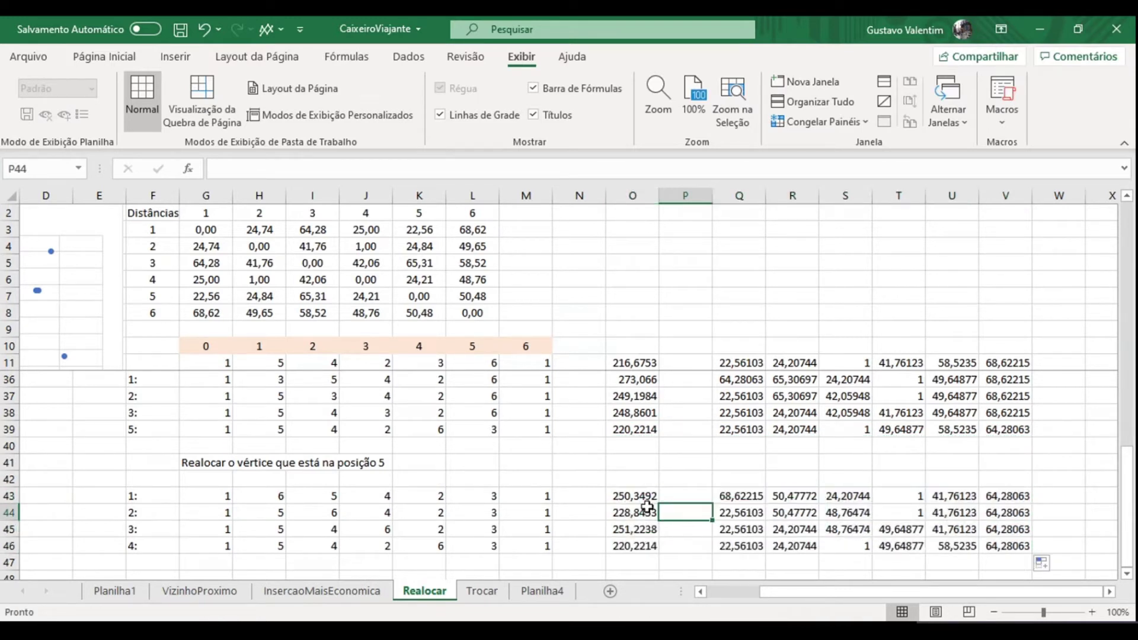
drag(1127, 509, 1132, 397)
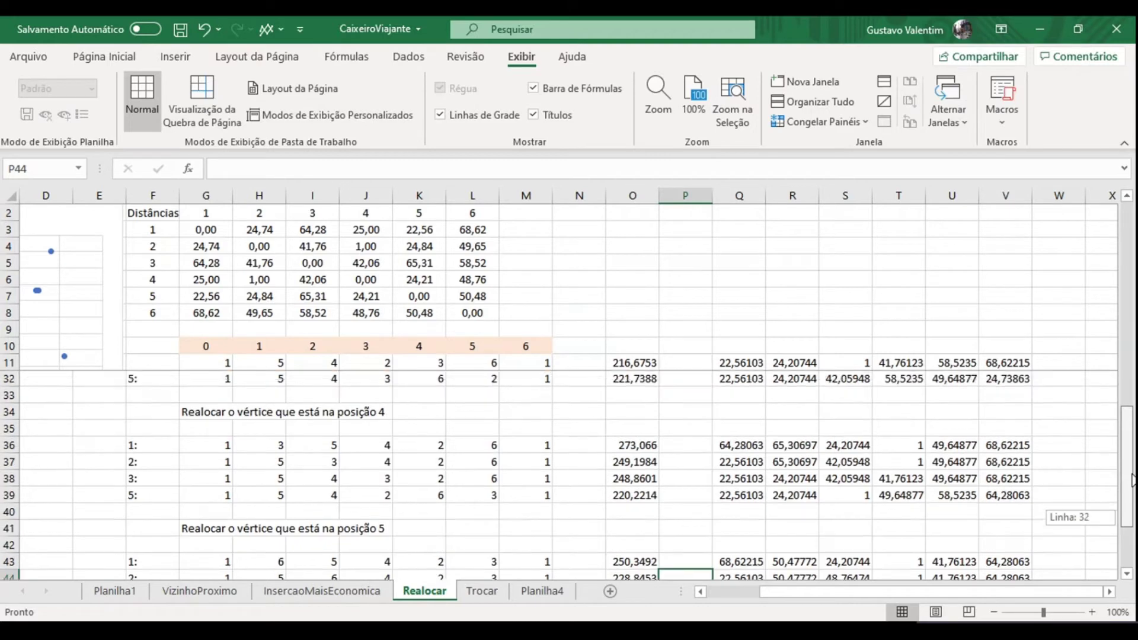
Step: Copy the best route row G18:V18 (1-4-2-3-6-5-1, total 199,3235) and scroll below row 46
drag(1132, 397, 1129, 320)
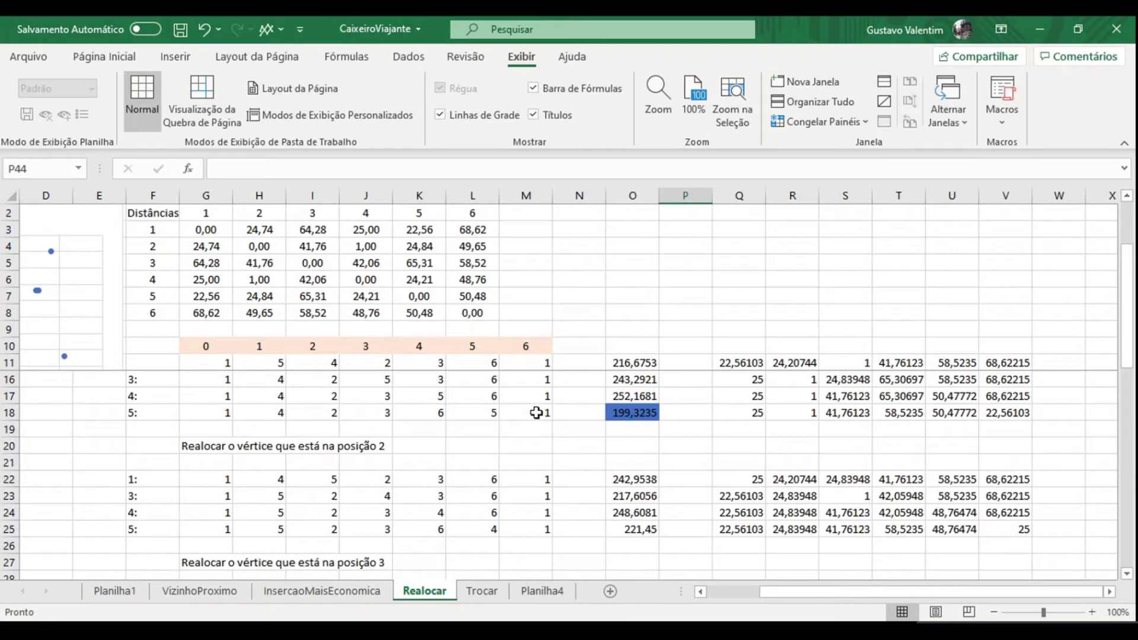
drag(536, 412, 199, 409)
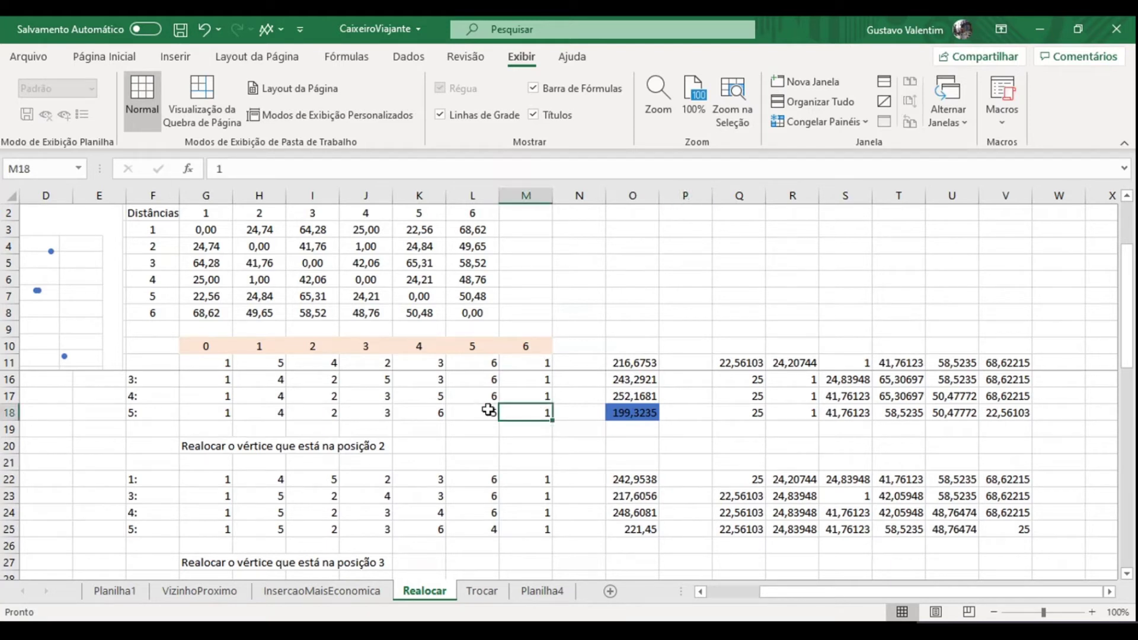
click(202, 412)
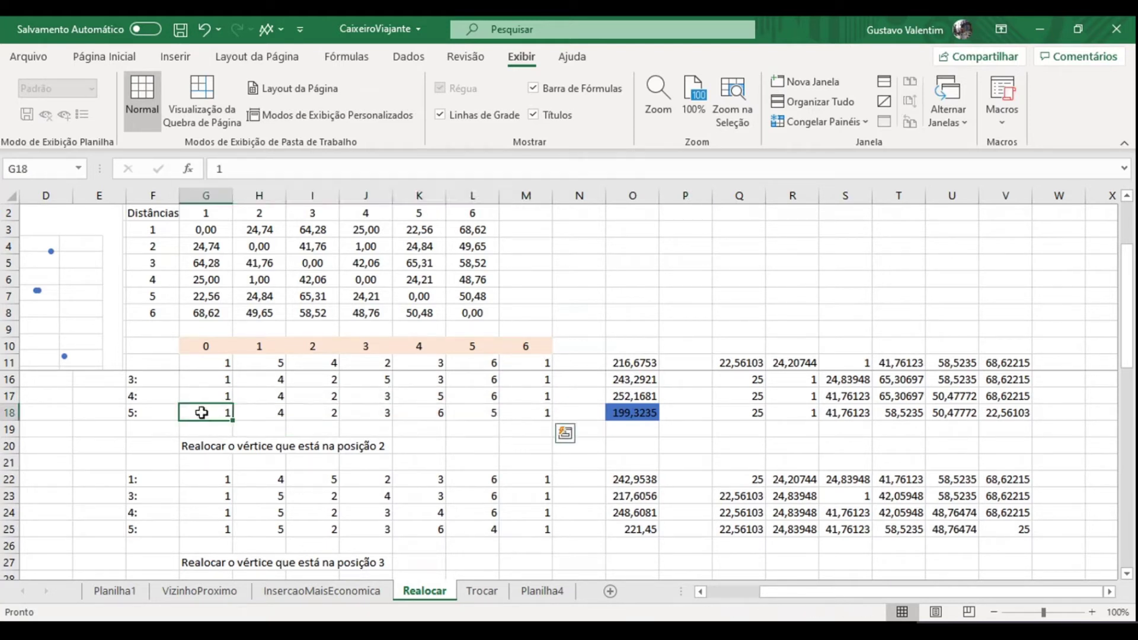
drag(202, 412, 728, 404)
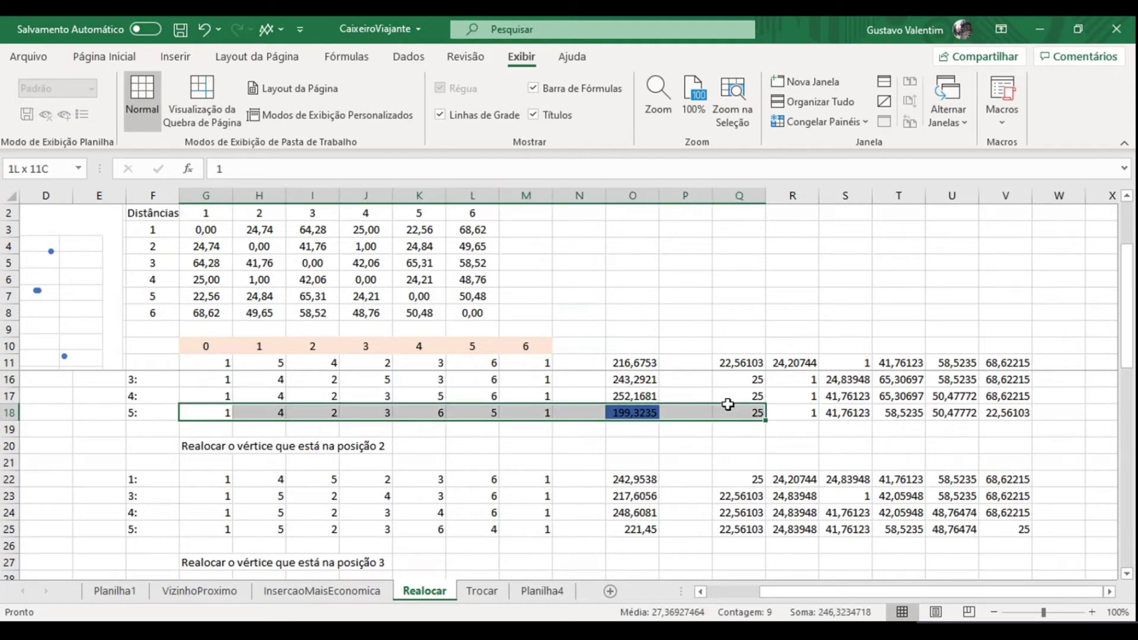
drag(728, 404, 534, 416)
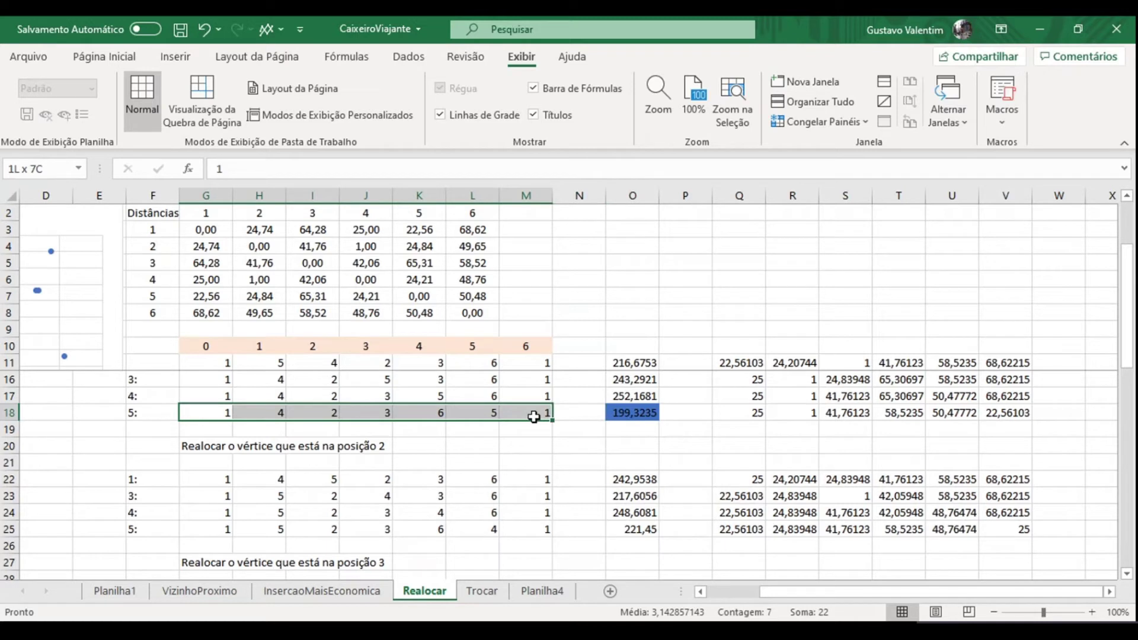
drag(534, 417, 984, 413)
key(ctrl+c)
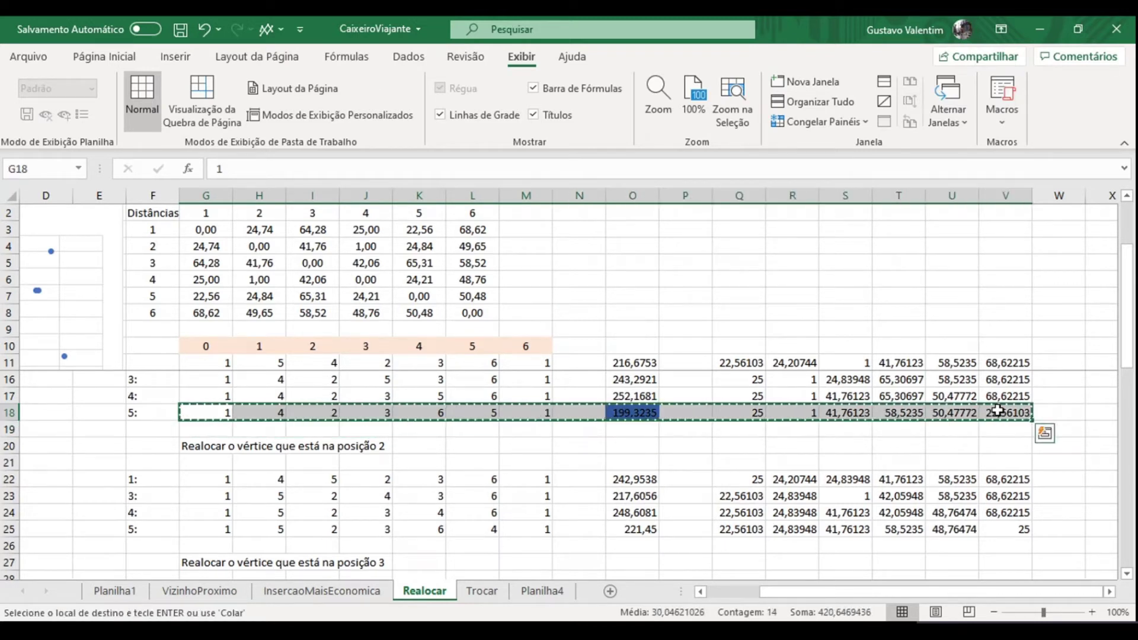
drag(1133, 344, 1133, 551)
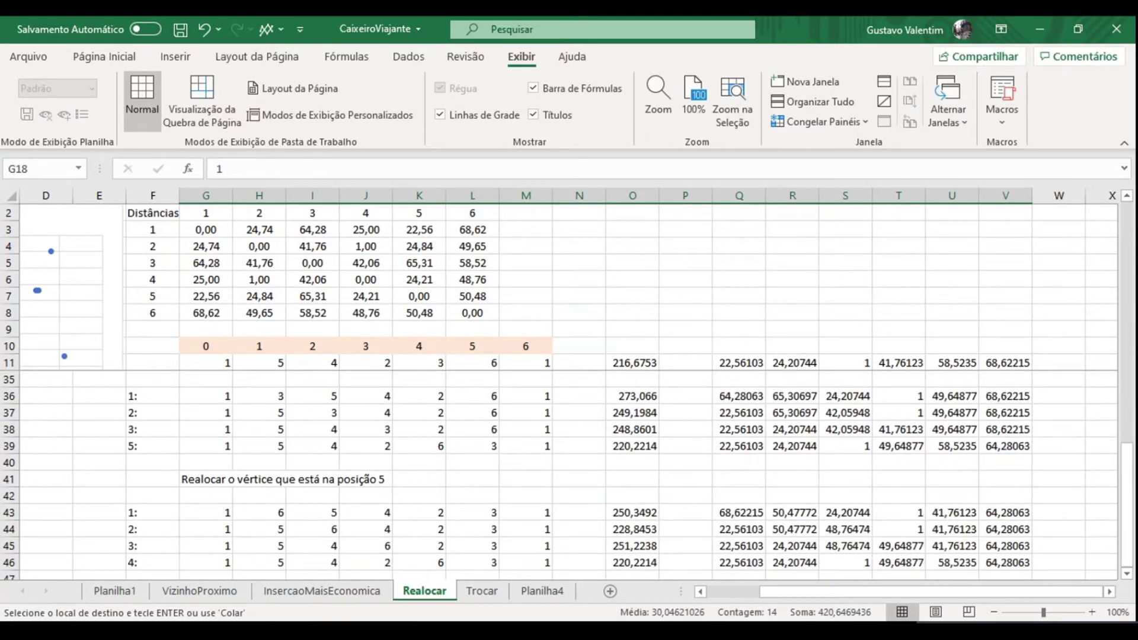
click(1126, 573)
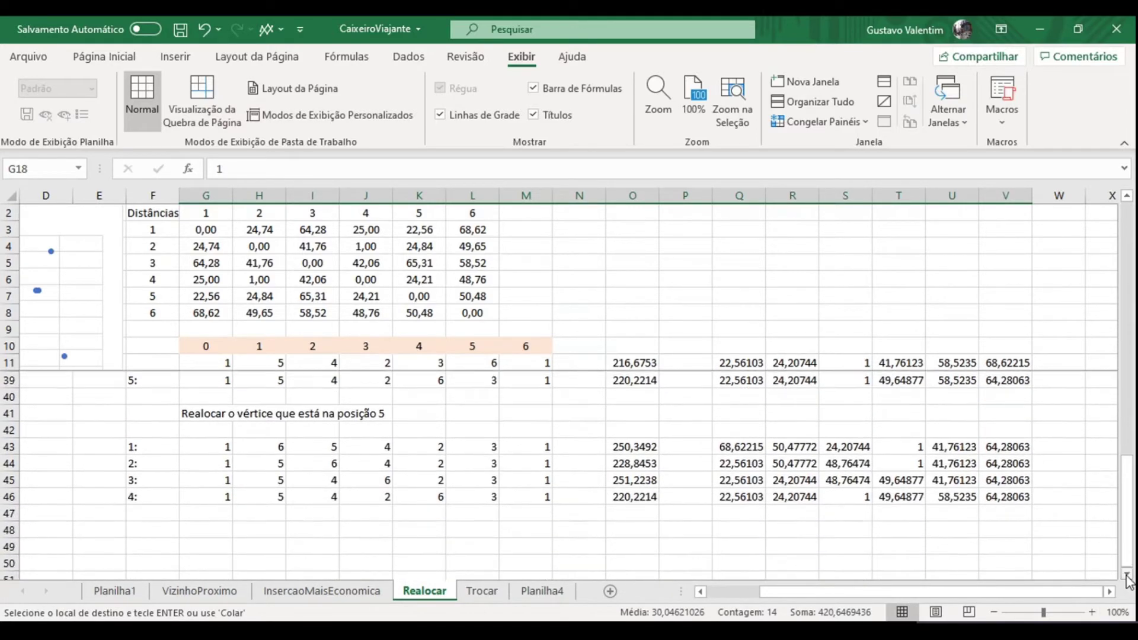
Step: Paste the best route at G49 and give row 49 a green fill
click(200, 510)
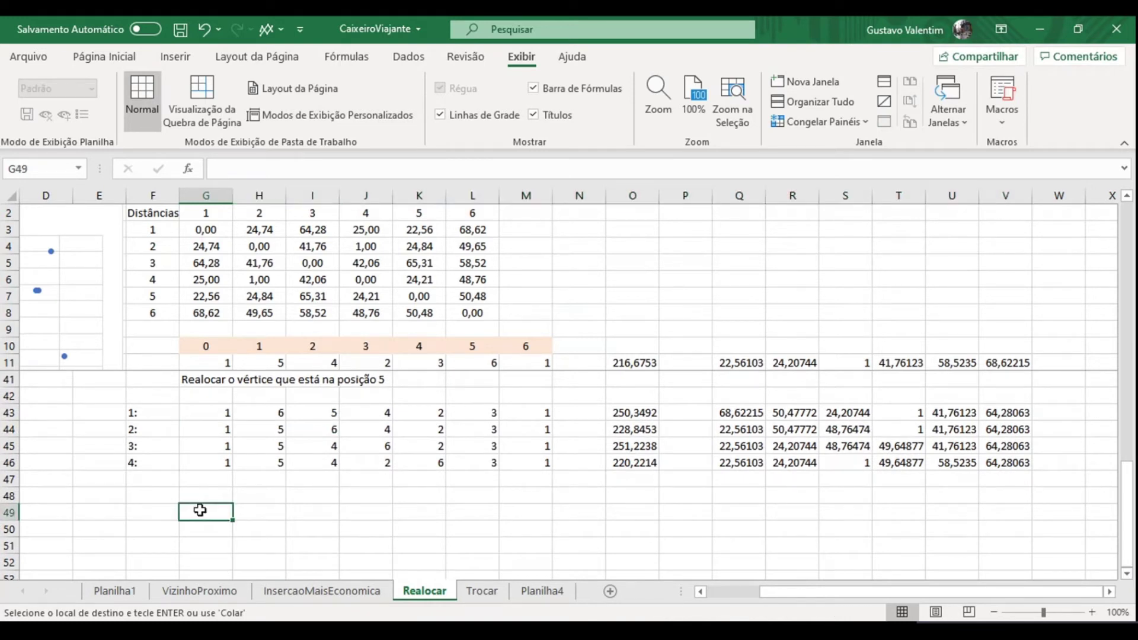
key(ctrl+v)
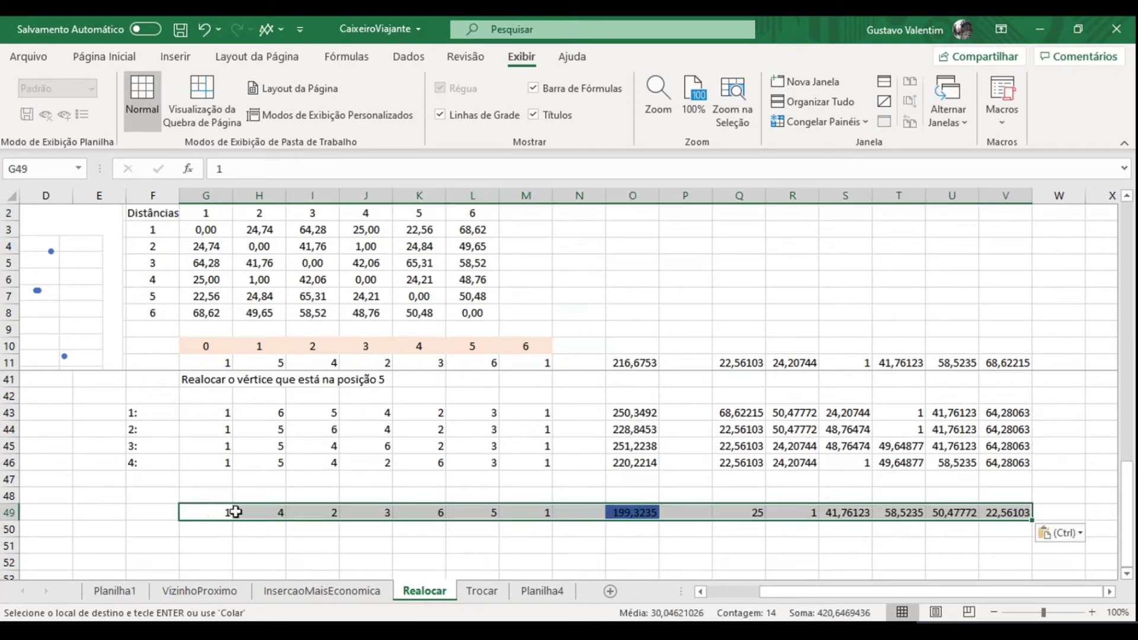
click(88, 58)
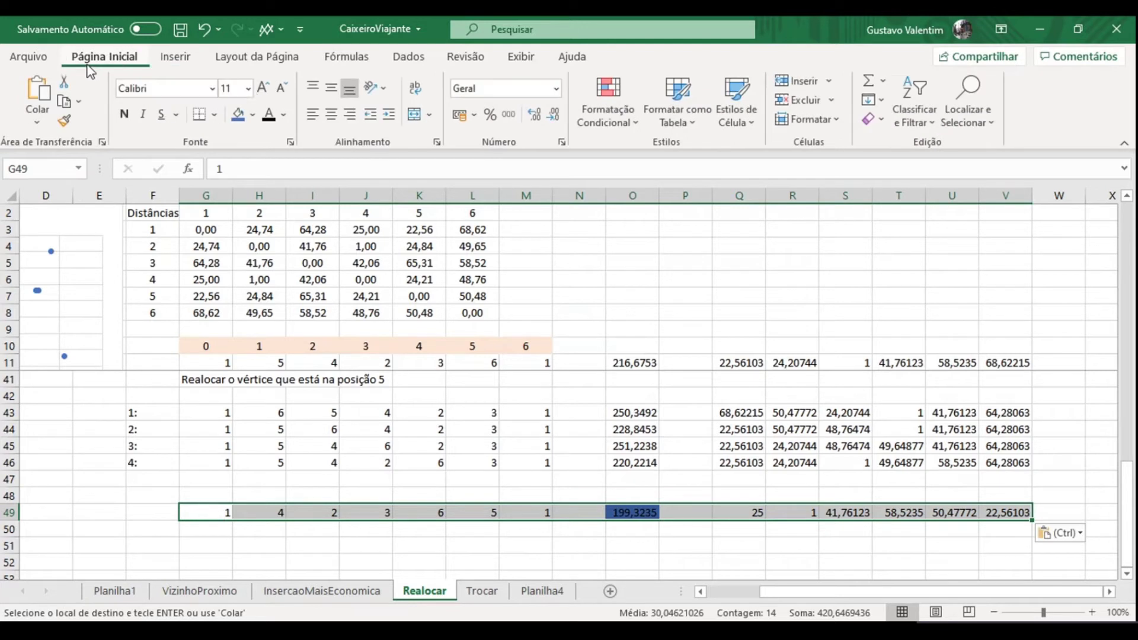
click(253, 115)
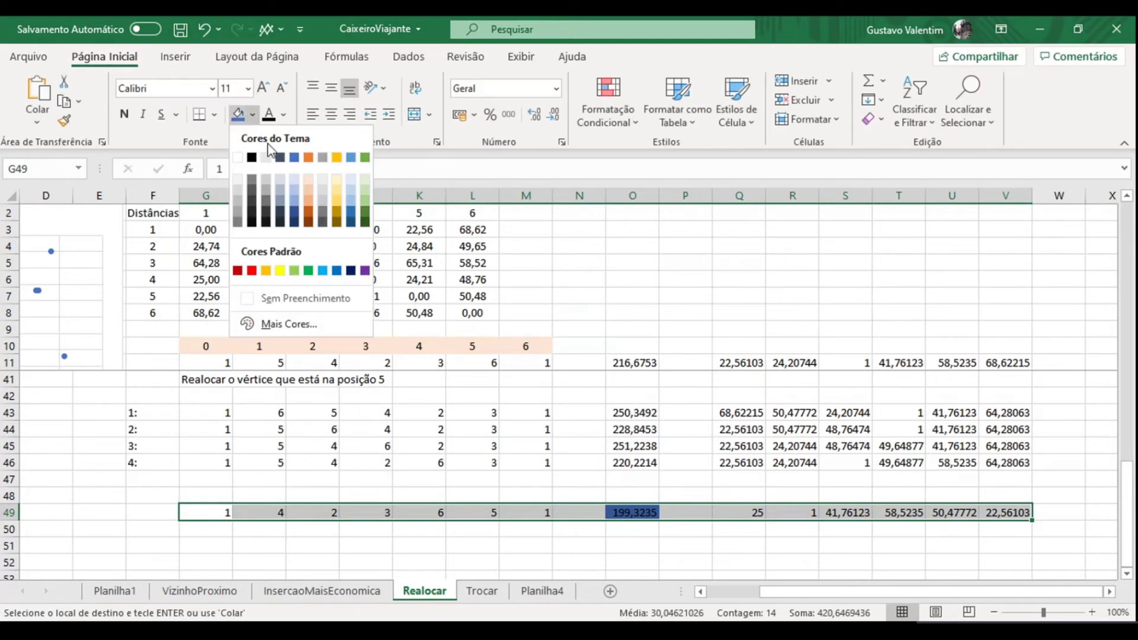
click(364, 157)
Step: Check the green row 49, scroll back up, and start selecting the relocation blocks from F13
click(539, 495)
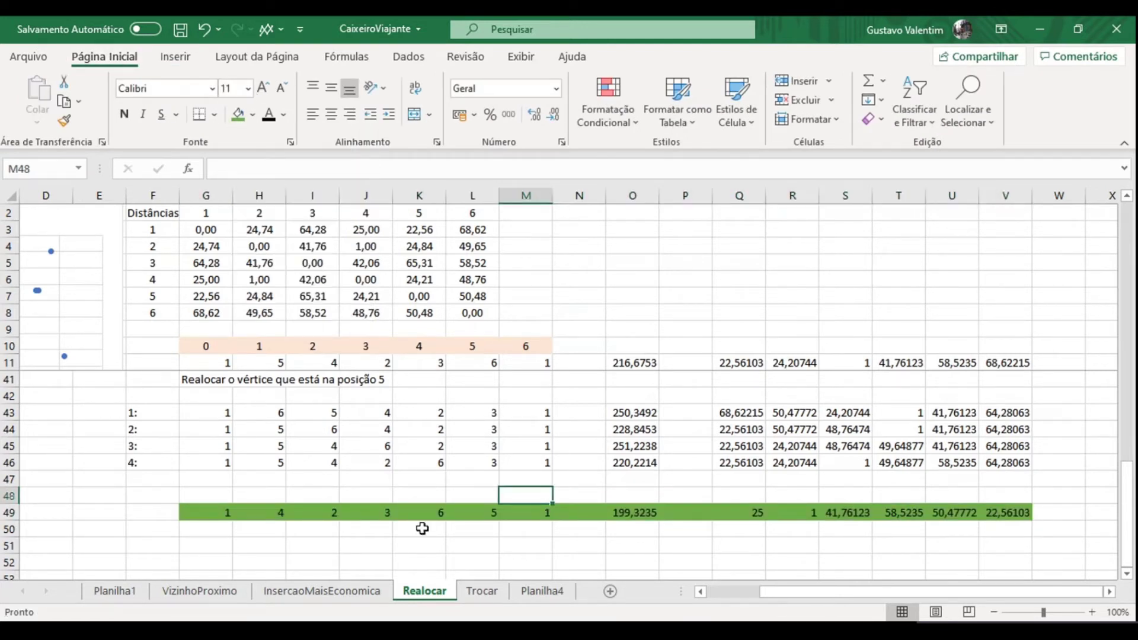
click(320, 561)
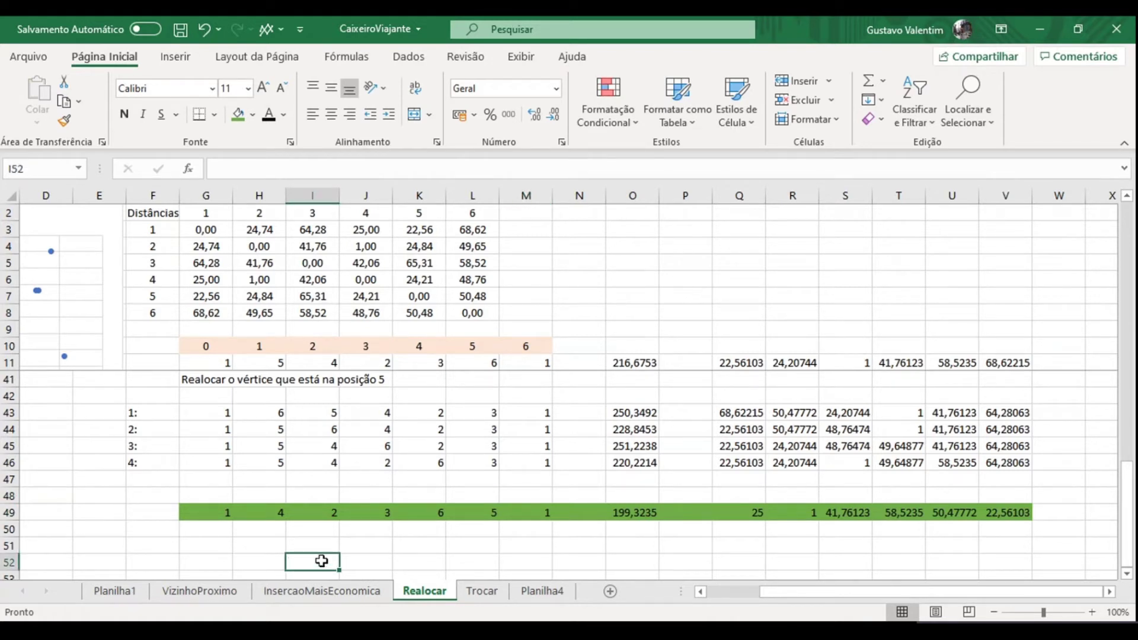
key(Up)
key(Up)
key(Up)
key(Left)
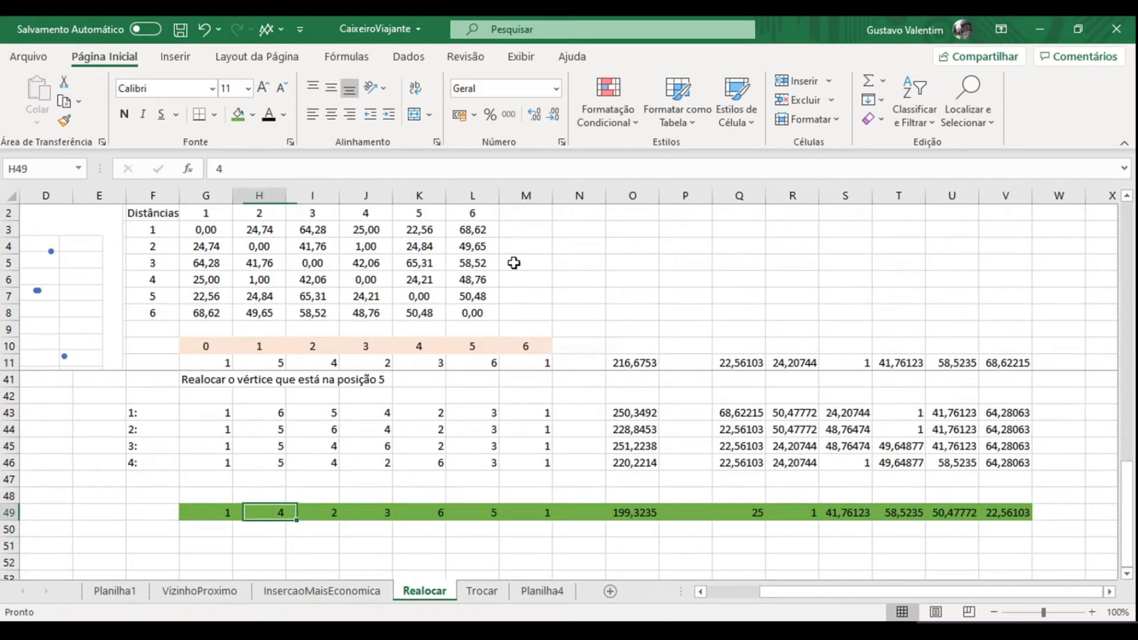
key(Left)
drag(1132, 511, 1121, 299)
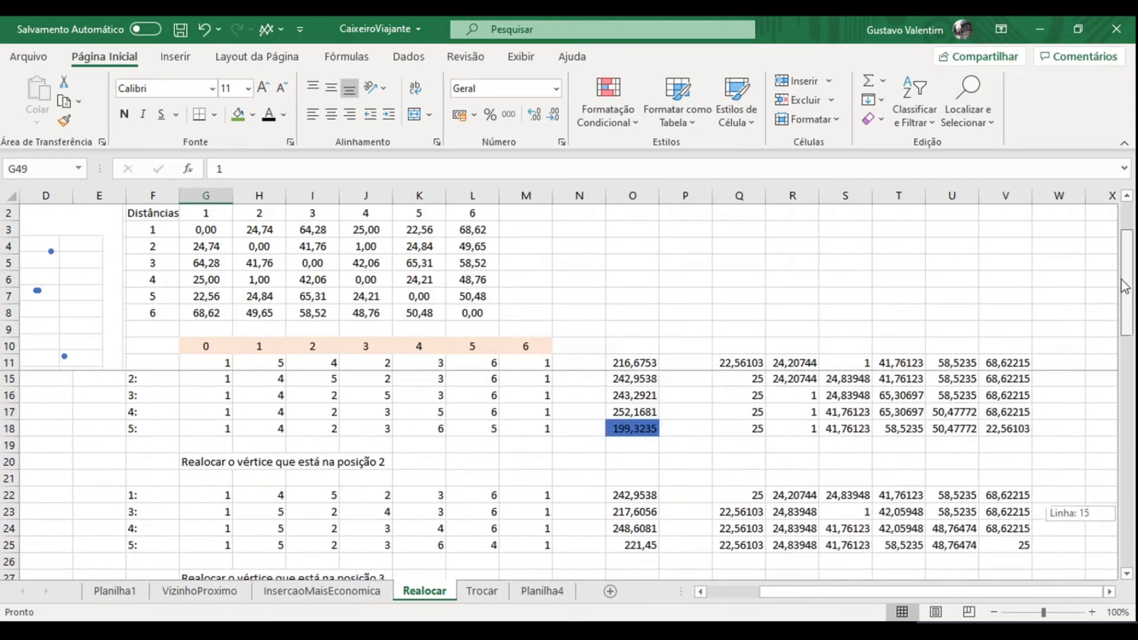
drag(1122, 300, 1123, 261)
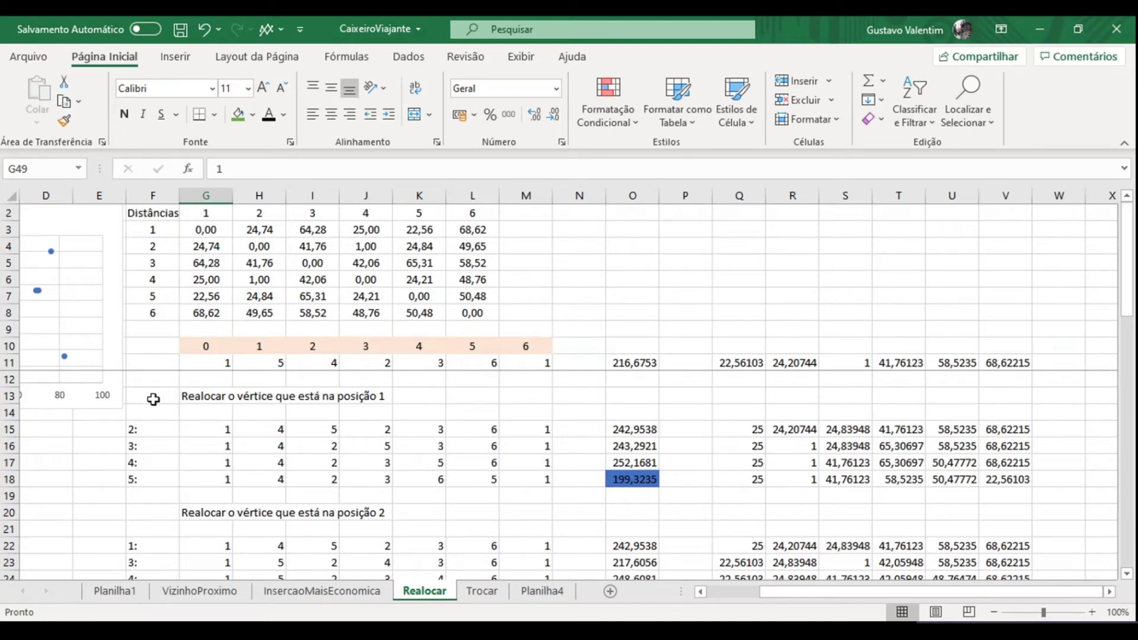
drag(153, 397, 978, 557)
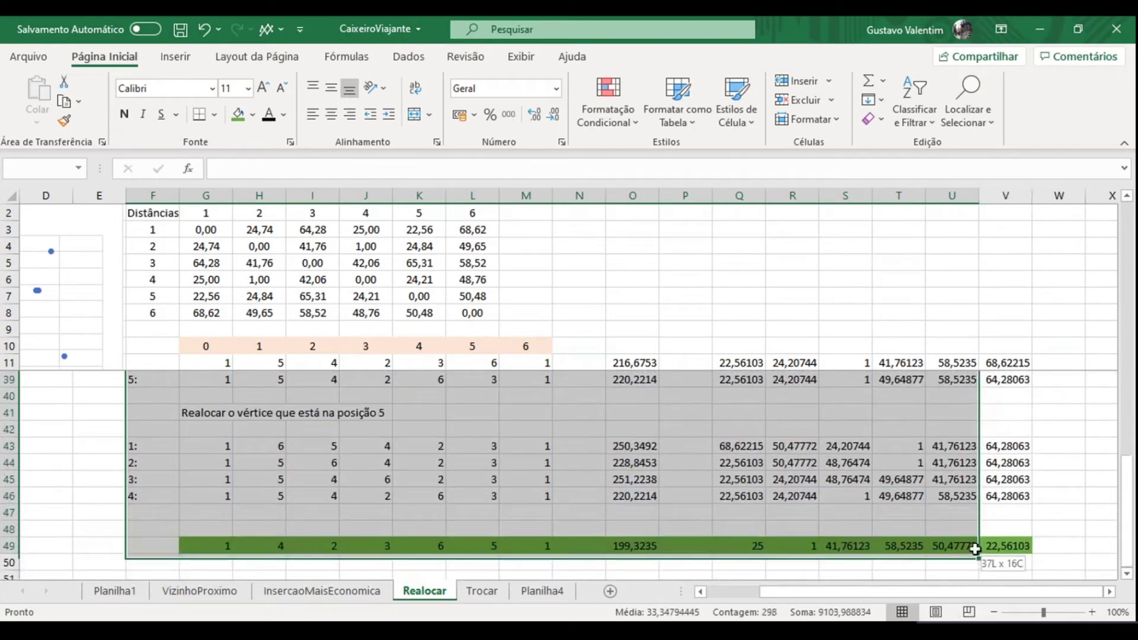
Step: Copy the relocation blocks F13:V46 and paste them starting at F51
drag(977, 557, 1006, 494)
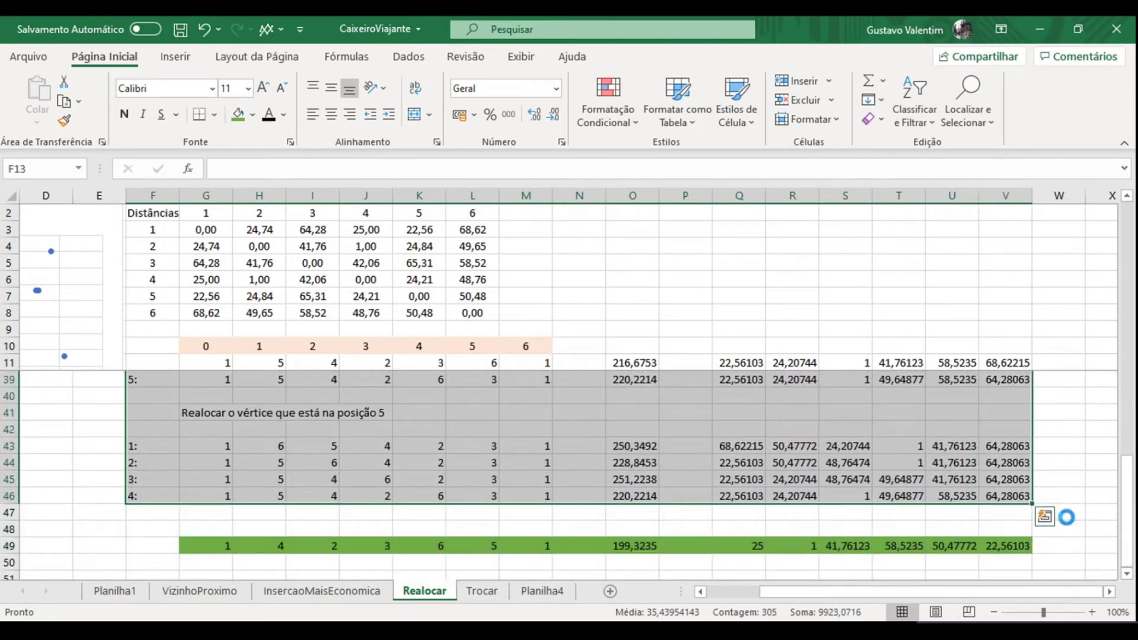
key(ctrl+c)
drag(1117, 521, 1118, 281)
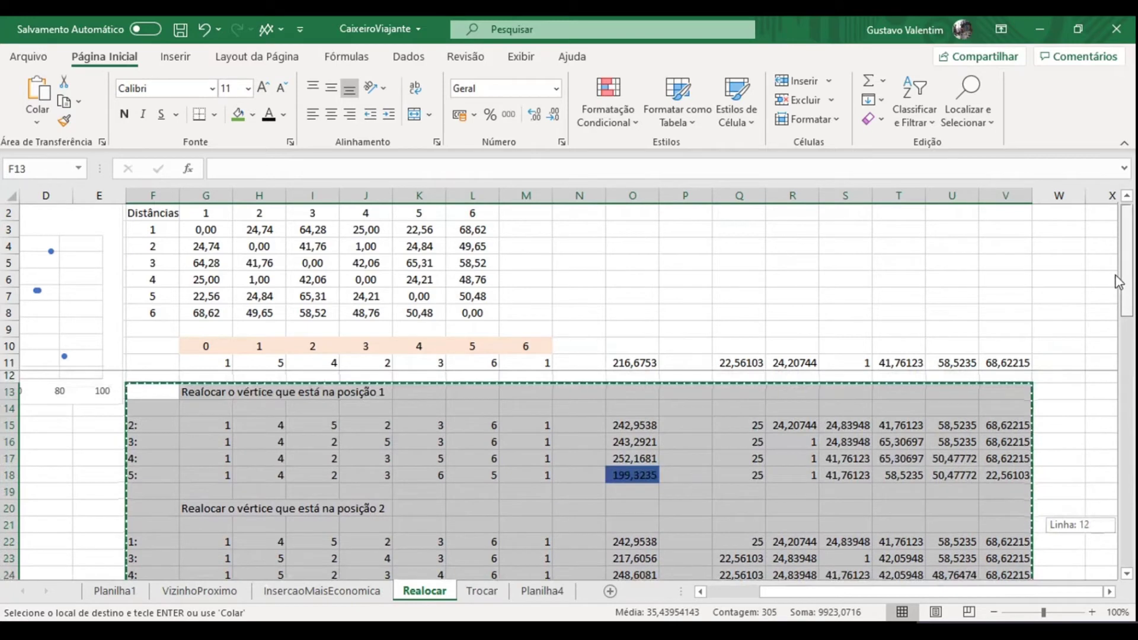
drag(1118, 281, 1120, 534)
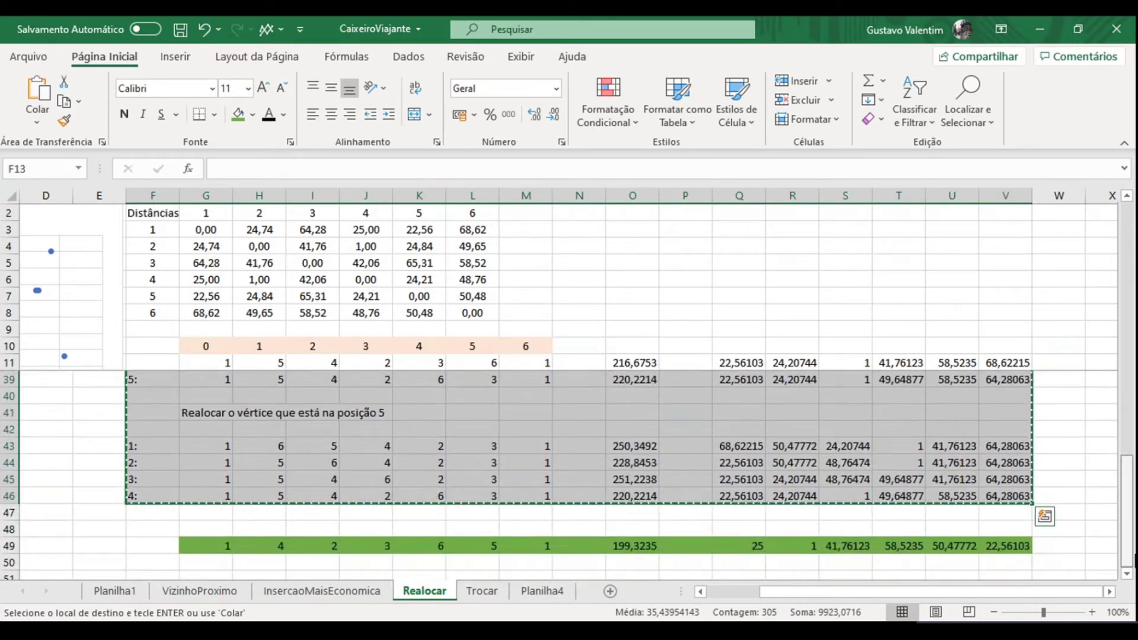
scroll(1127, 584, down, 5)
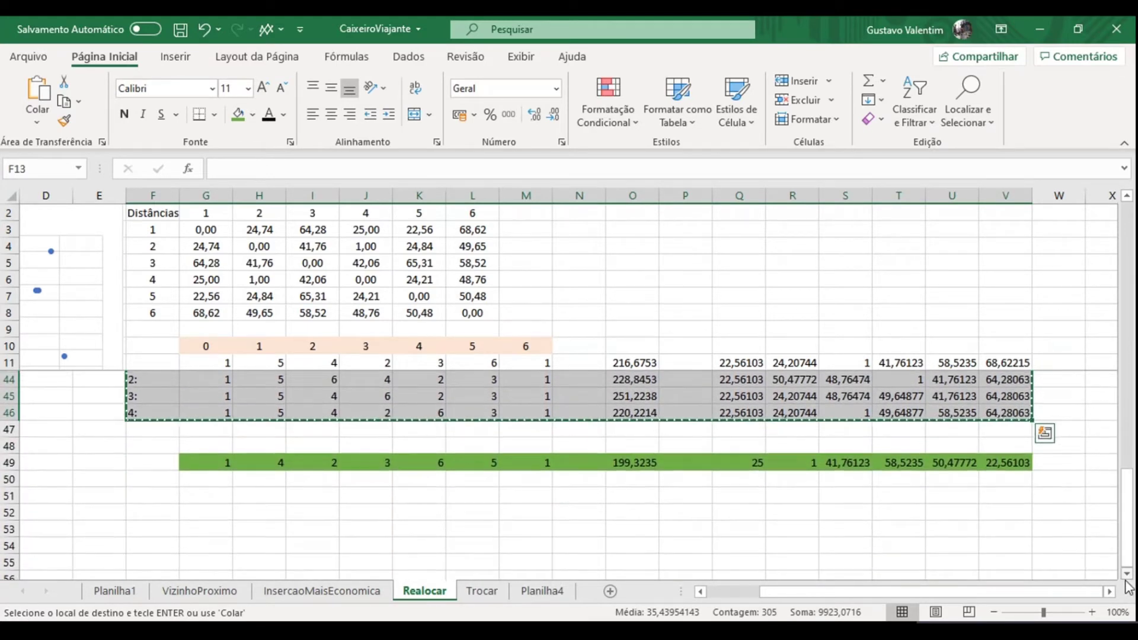
click(144, 495)
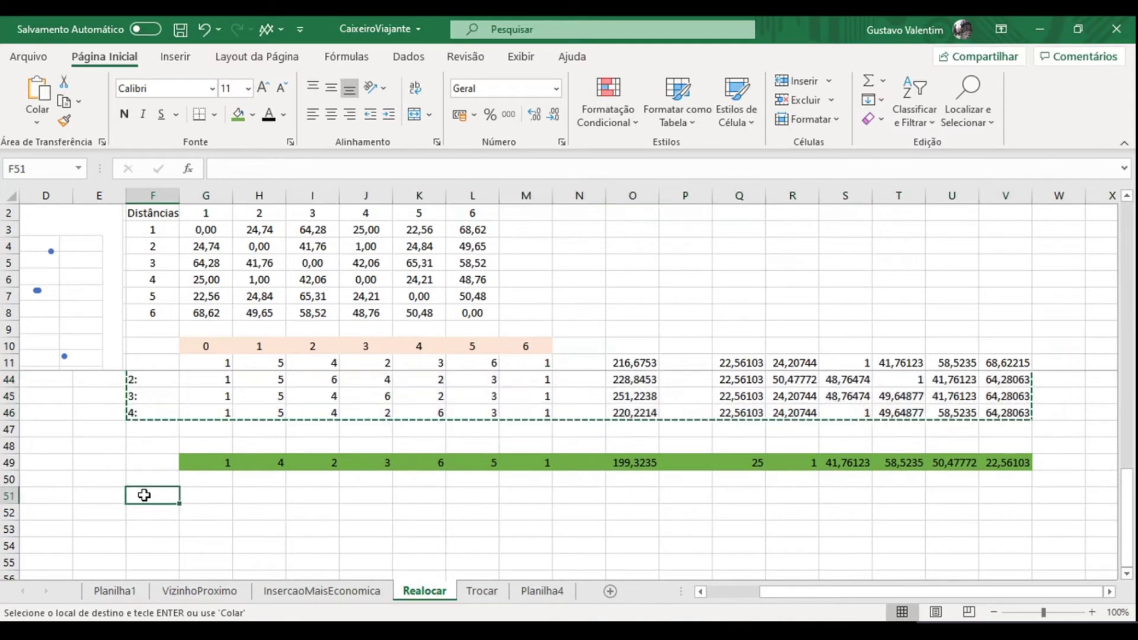
key(ctrl+v)
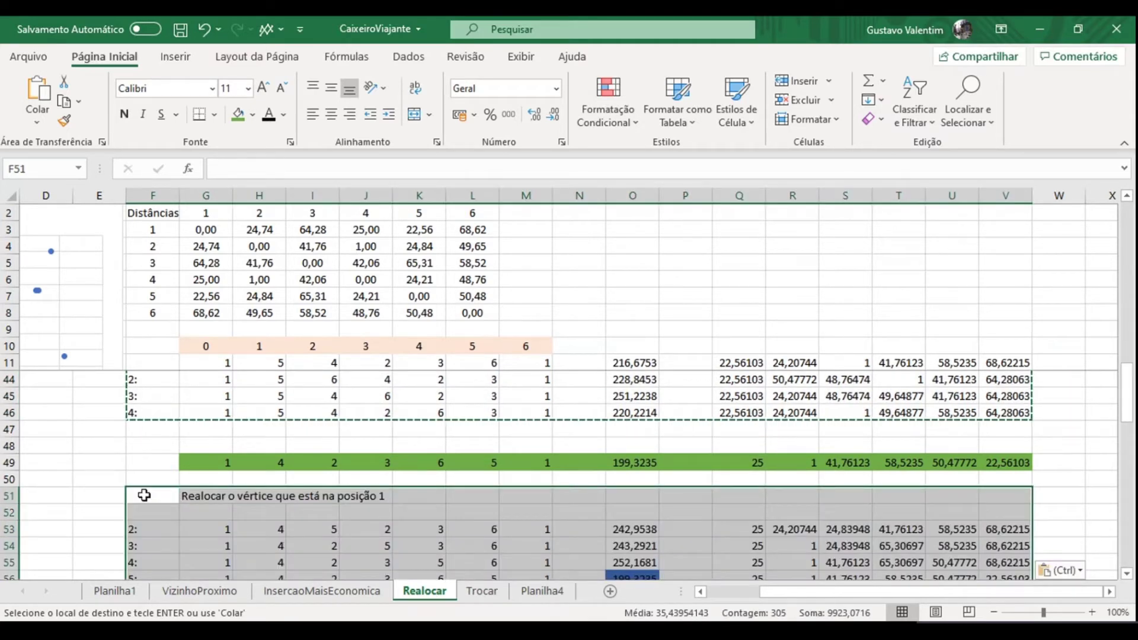
mouse_move(213, 529)
mouse_down()
mouse_move(557, 456)
mouse_move(538, 481)
mouse_up()
scroll(557, 455, down, 2)
Step: Clear the route numbers in the copied rows 53–56 and 60–63
key(Delete)
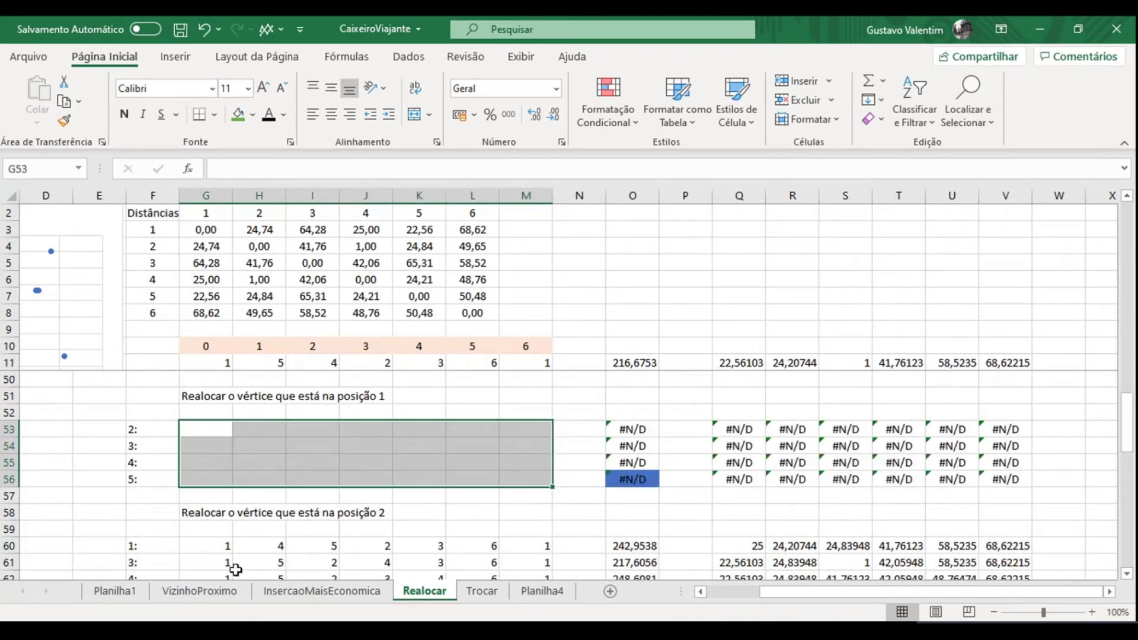
drag(226, 545, 525, 544)
key(Delete)
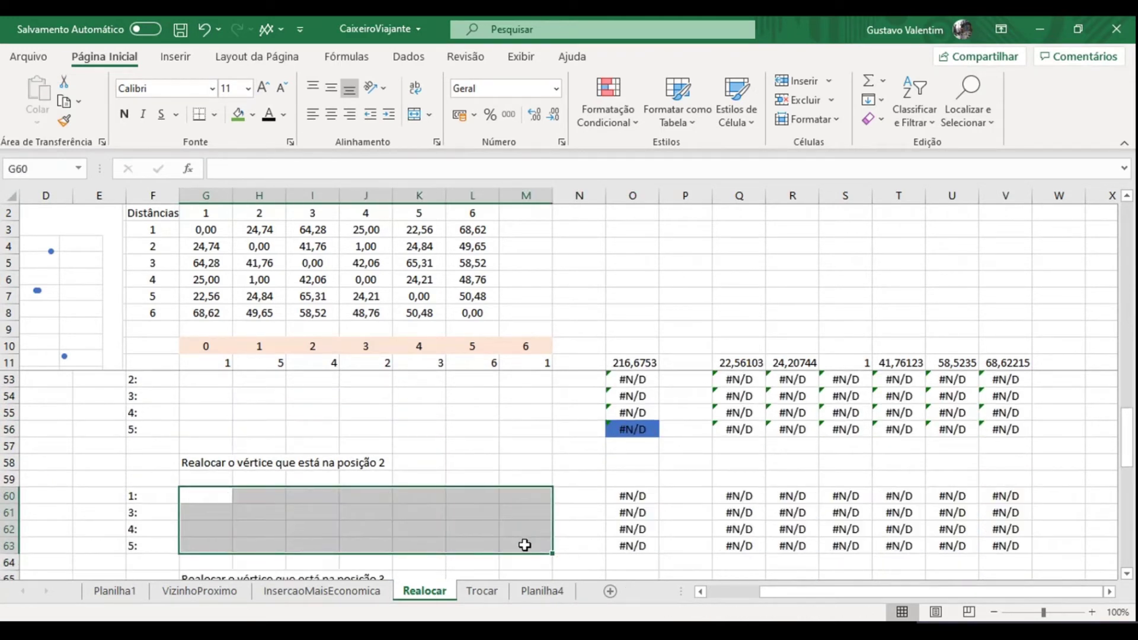
scroll(199, 415, down, 2)
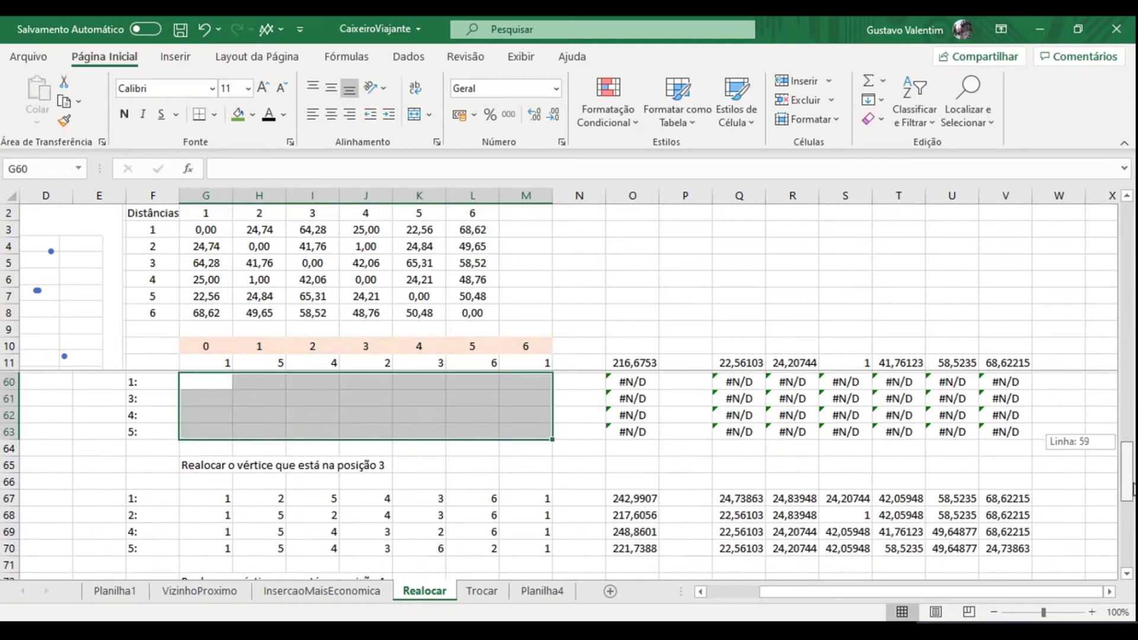
scroll(198, 415, down, 2)
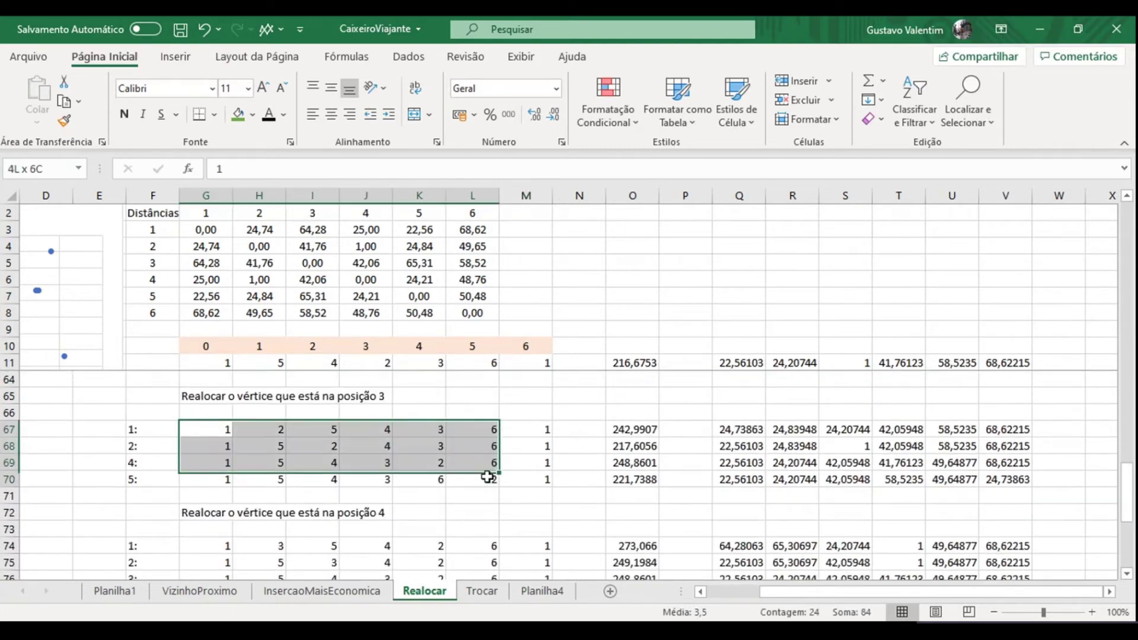
Step: Clear the route cells in rows 67–70, 74–77 and 81–84, leaving distances at #N/D
drag(206, 429, 531, 482)
key(Delete)
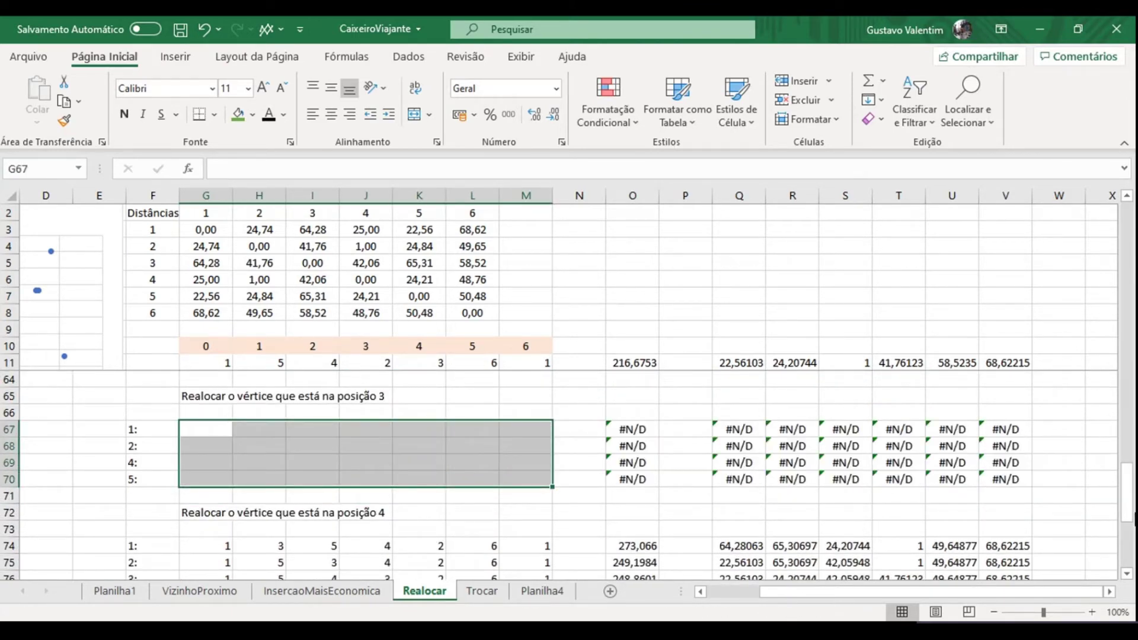
mouse_move(1130, 497)
mouse_down()
mouse_move(1132, 529)
mouse_move(1129, 504)
mouse_up()
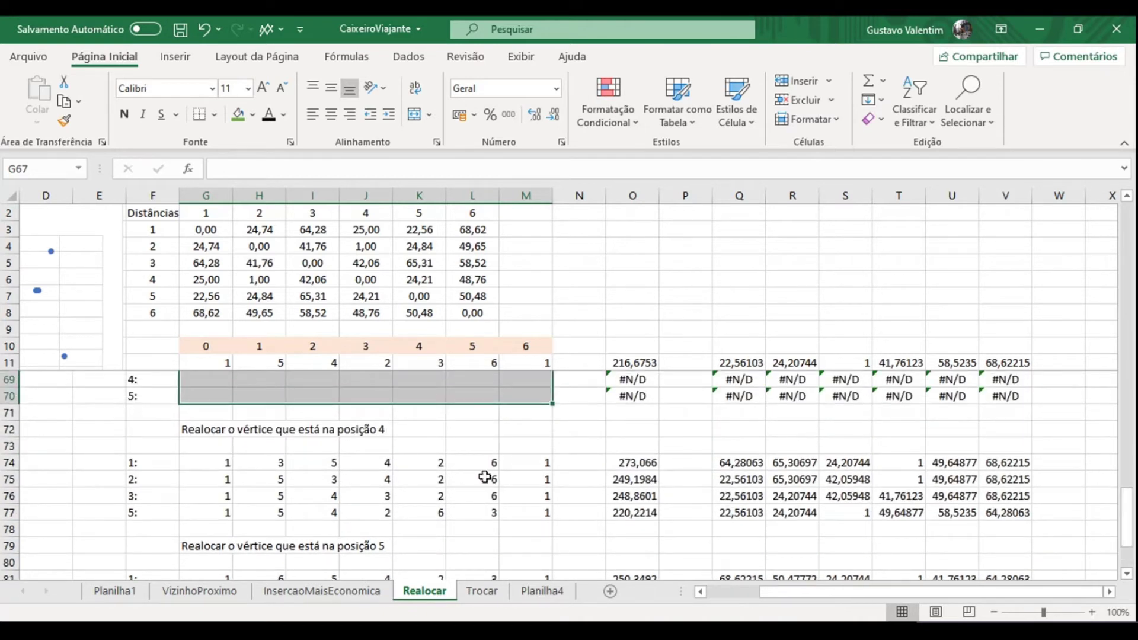
mouse_move(521, 513)
mouse_down()
mouse_move(191, 501)
mouse_move(191, 464)
mouse_up()
key(Delete)
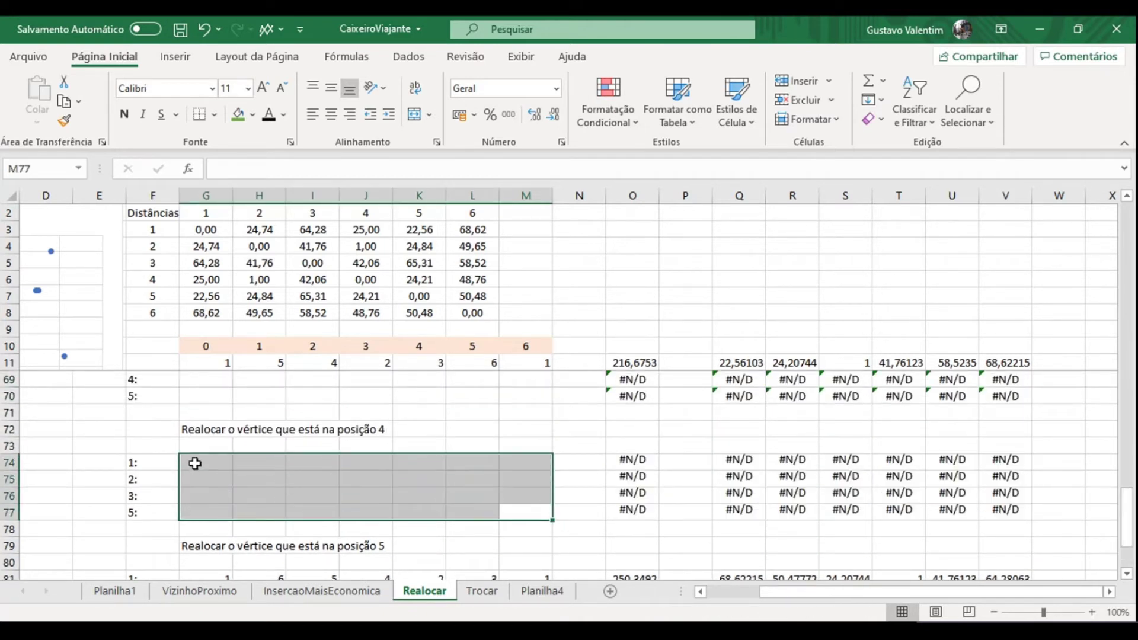
drag(1129, 518, 1130, 530)
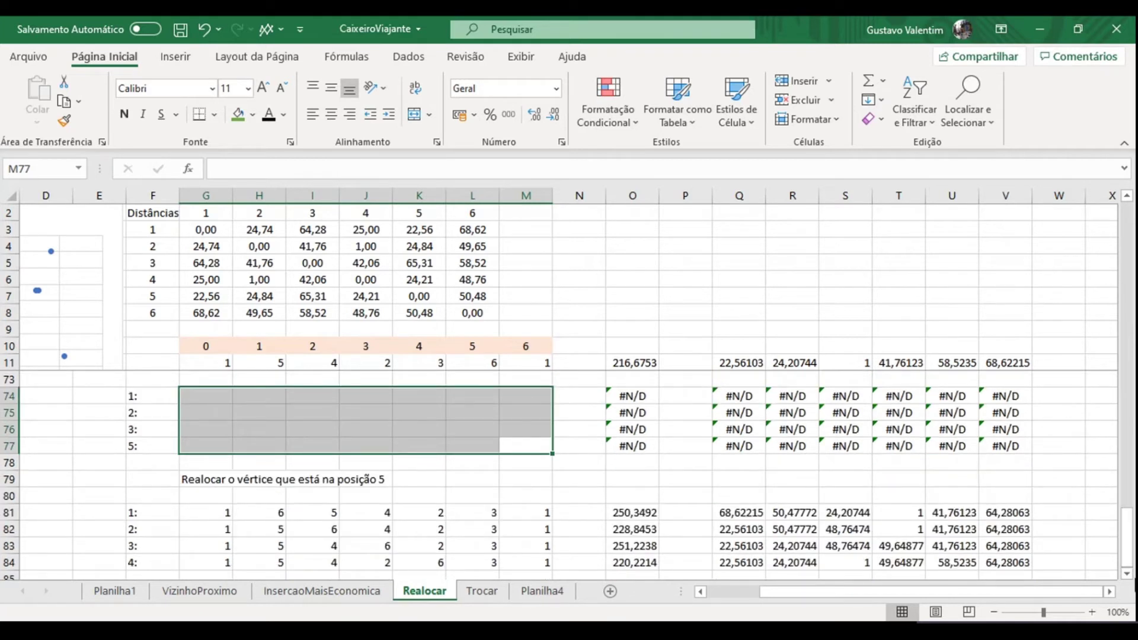
drag(213, 513, 548, 562)
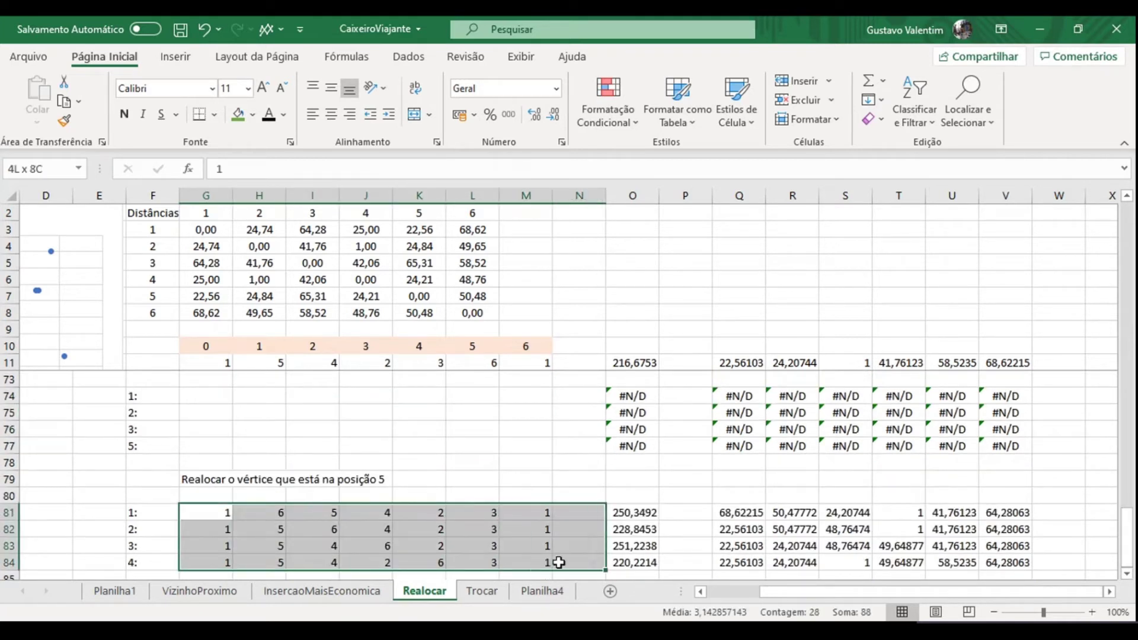
key(Delete)
drag(1126, 537, 1113, 417)
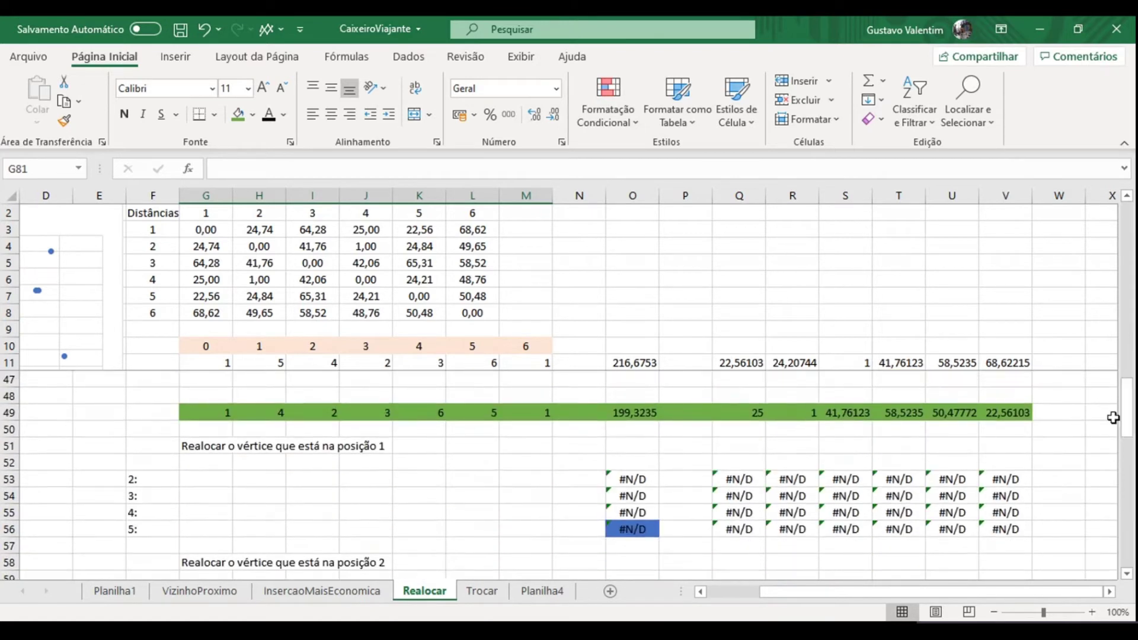
Step: Enter =G49 in each of G53 through G56 so all four rows start at city 1
click(188, 478)
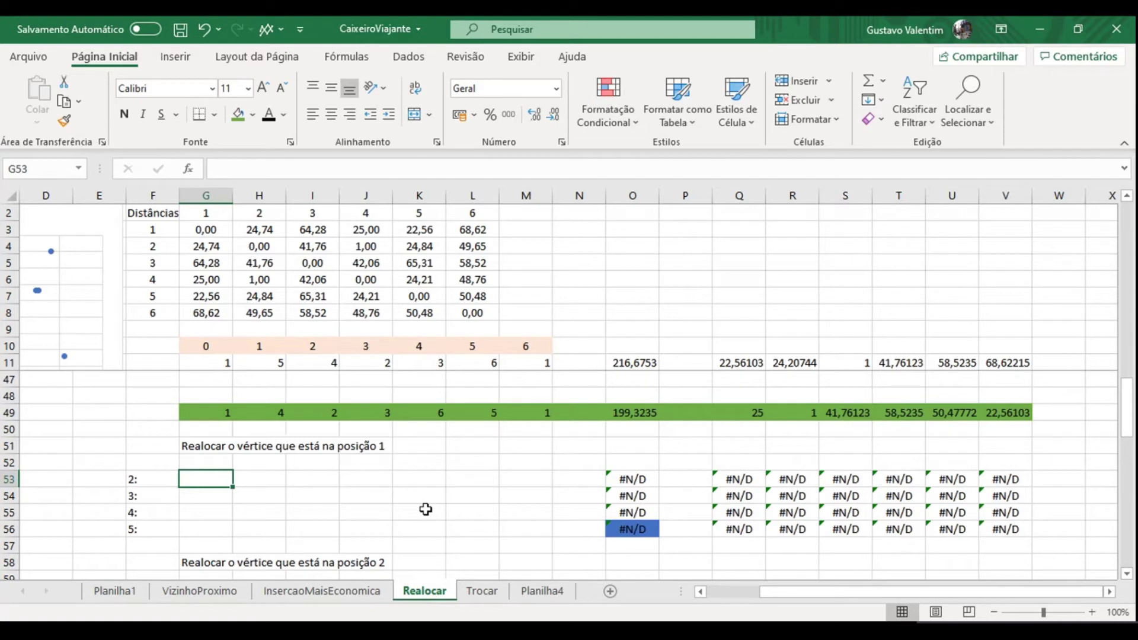
text(=)
click(214, 416)
key(Return)
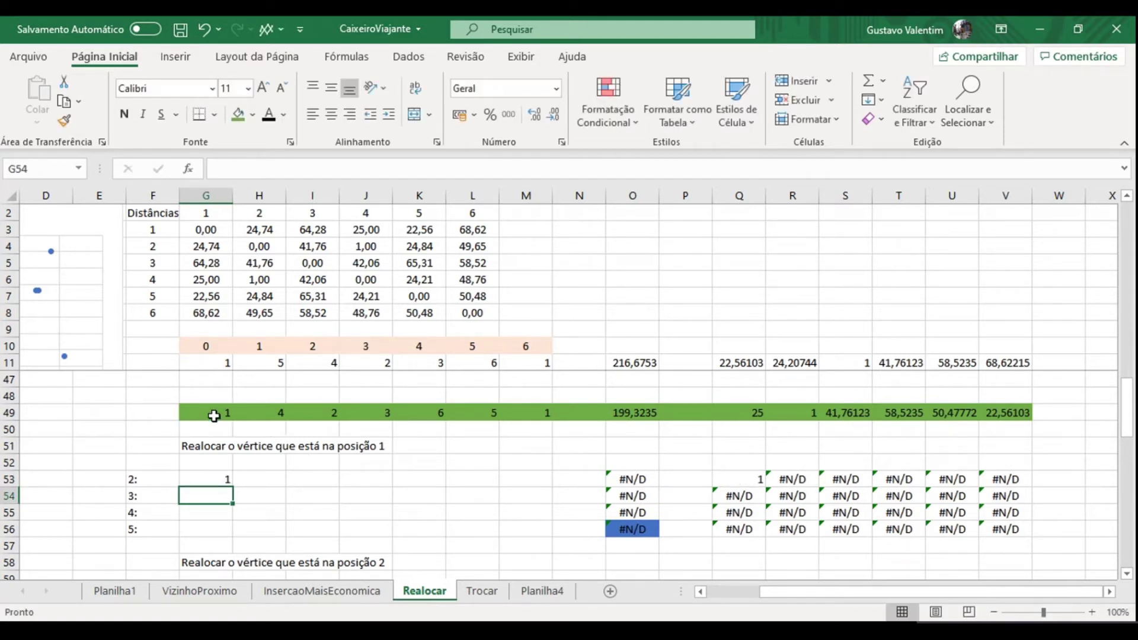
text(=)
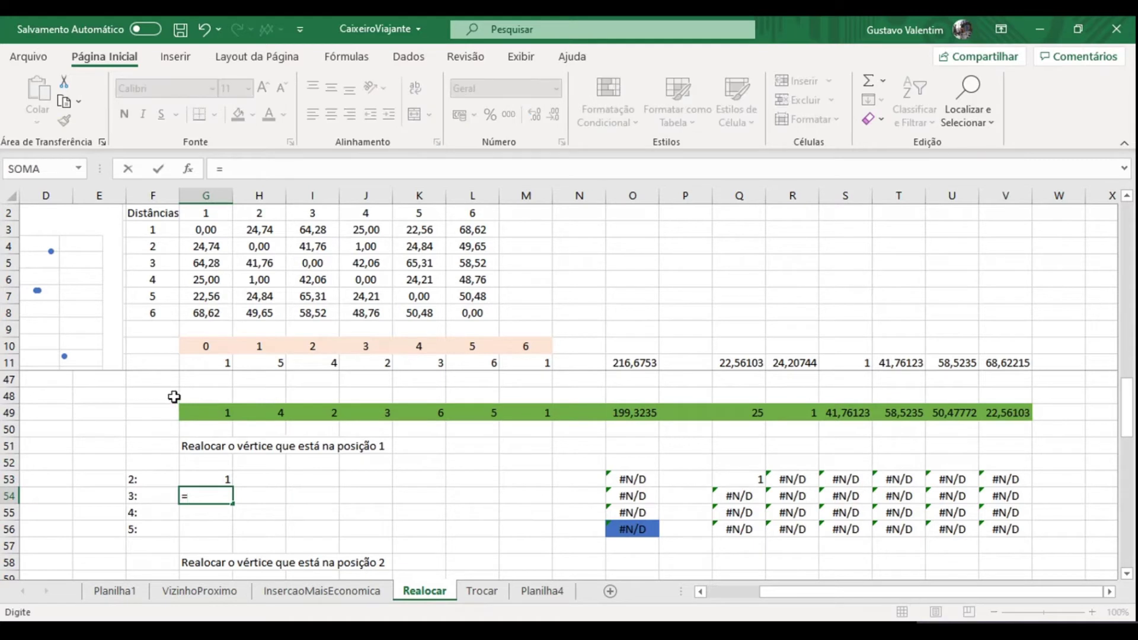
click(211, 411)
key(Return)
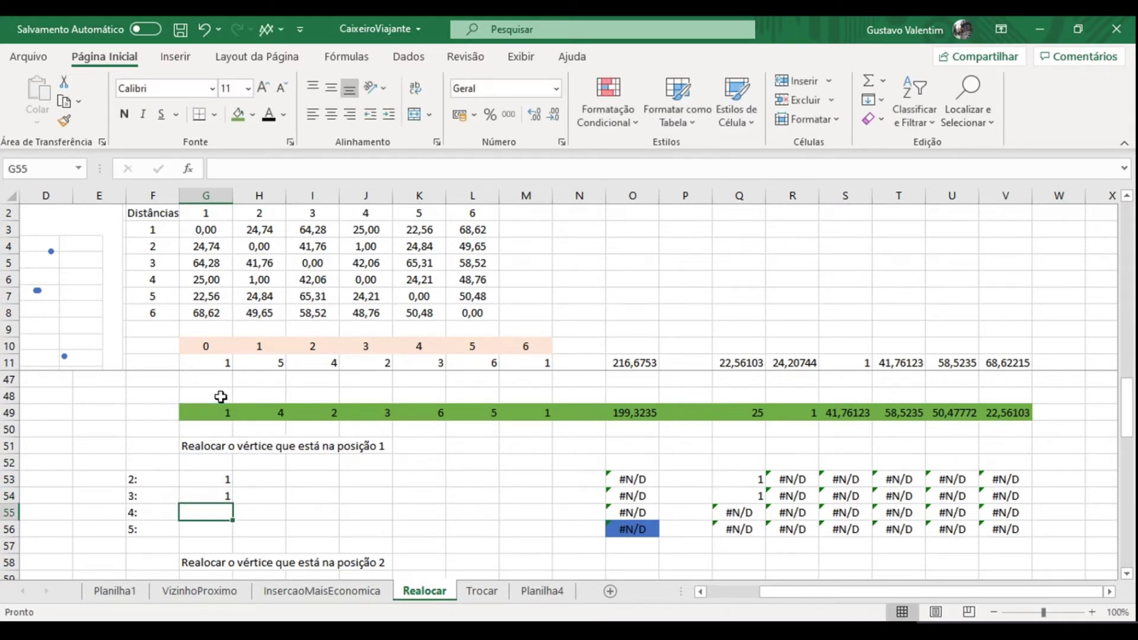
text(=)
click(219, 411)
key(Return)
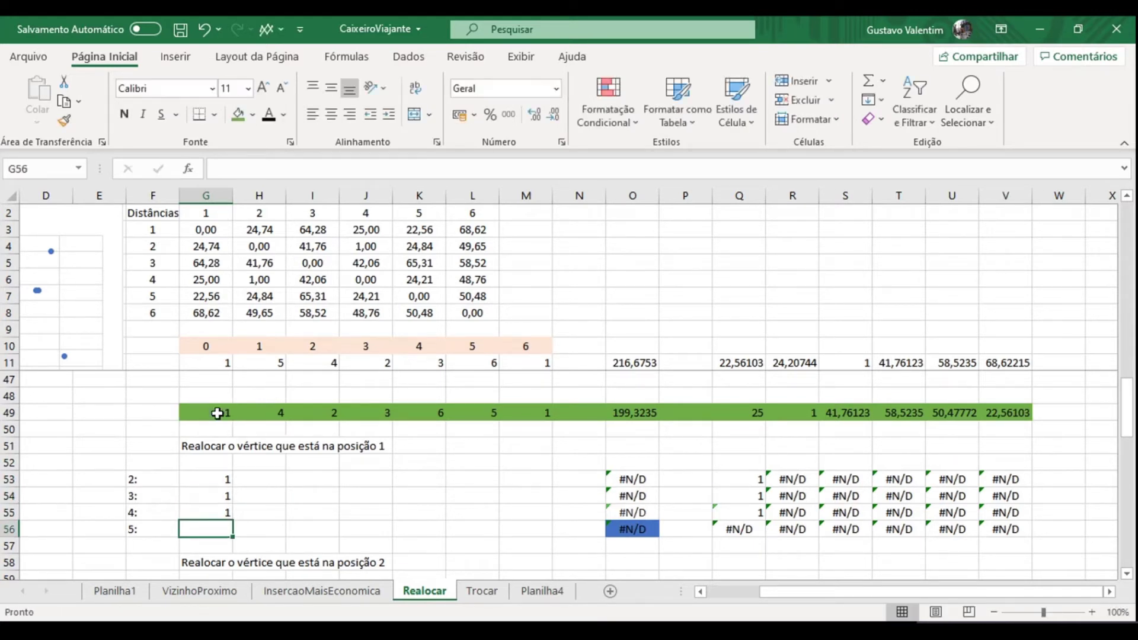
text(=)
click(217, 413)
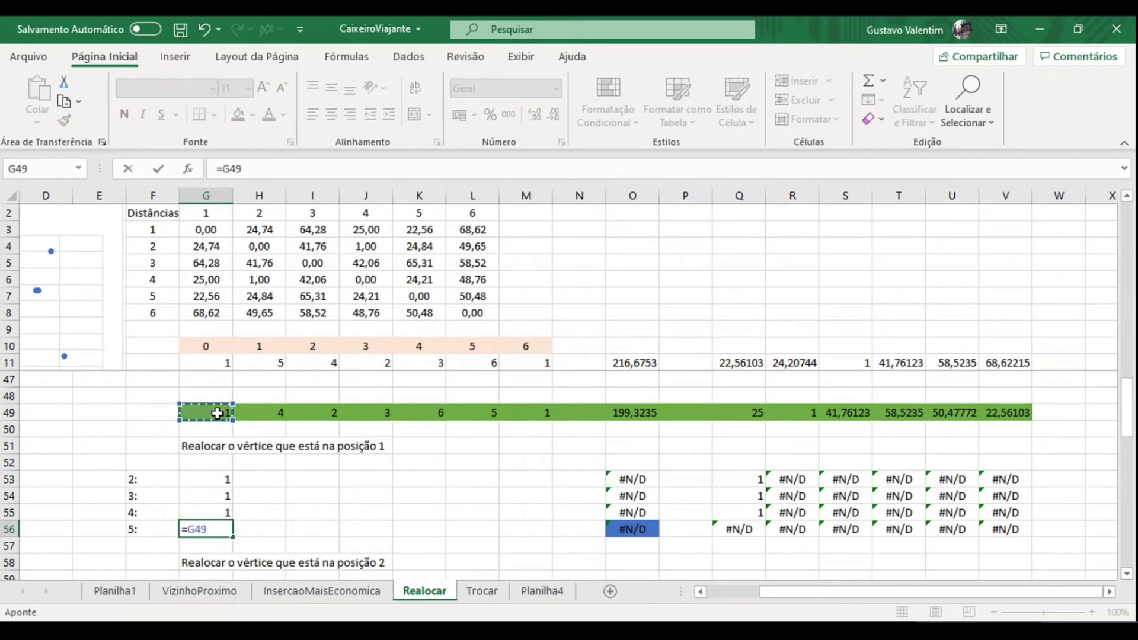
key(Return)
click(267, 481)
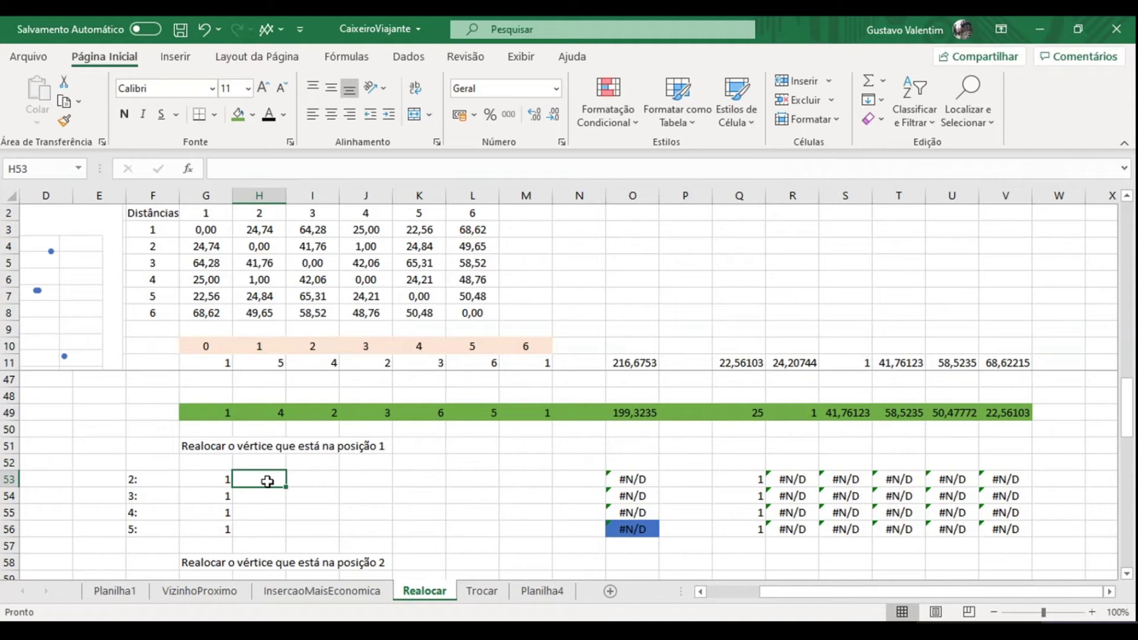
Step: Link I53 to H49 and H53 to I49, swapping the green route's second and third vertices
click(300, 481)
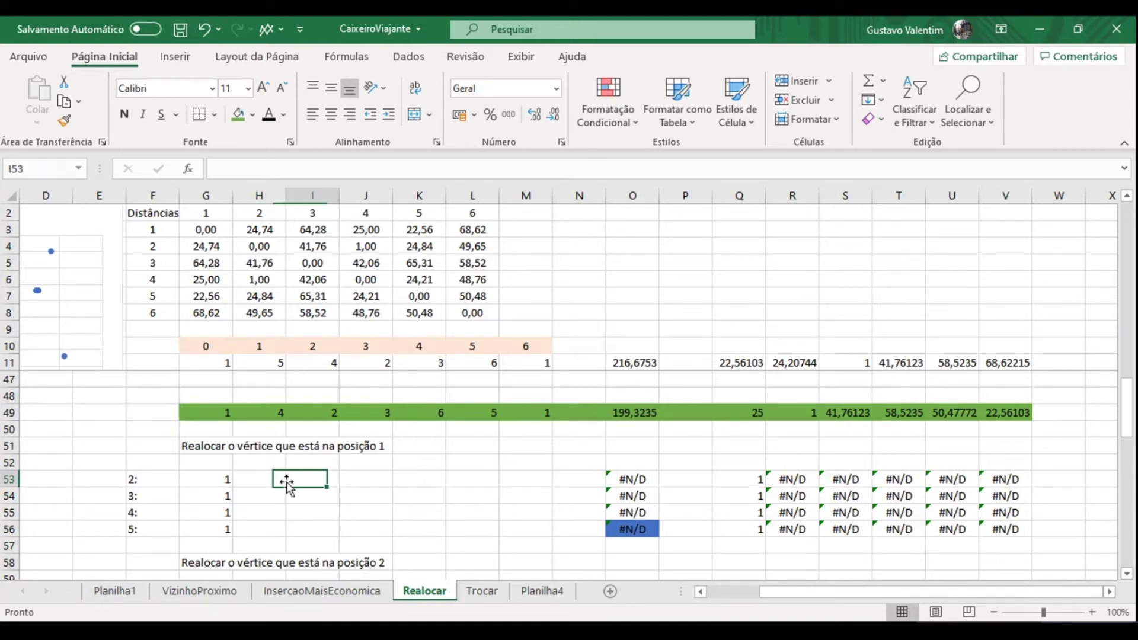
text(=)
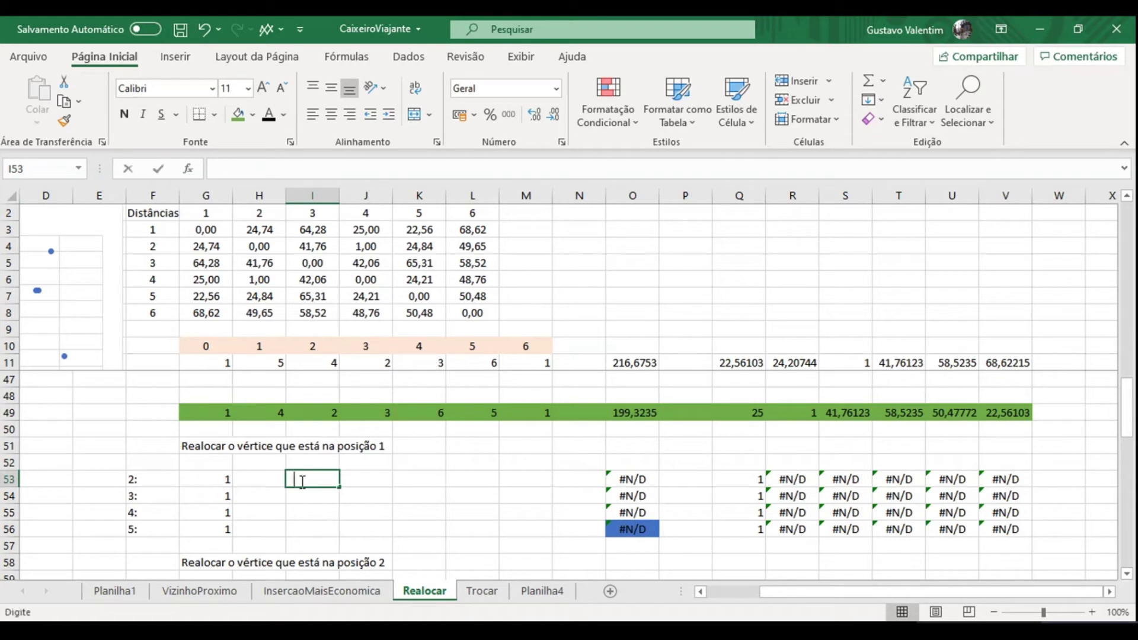
click(267, 413)
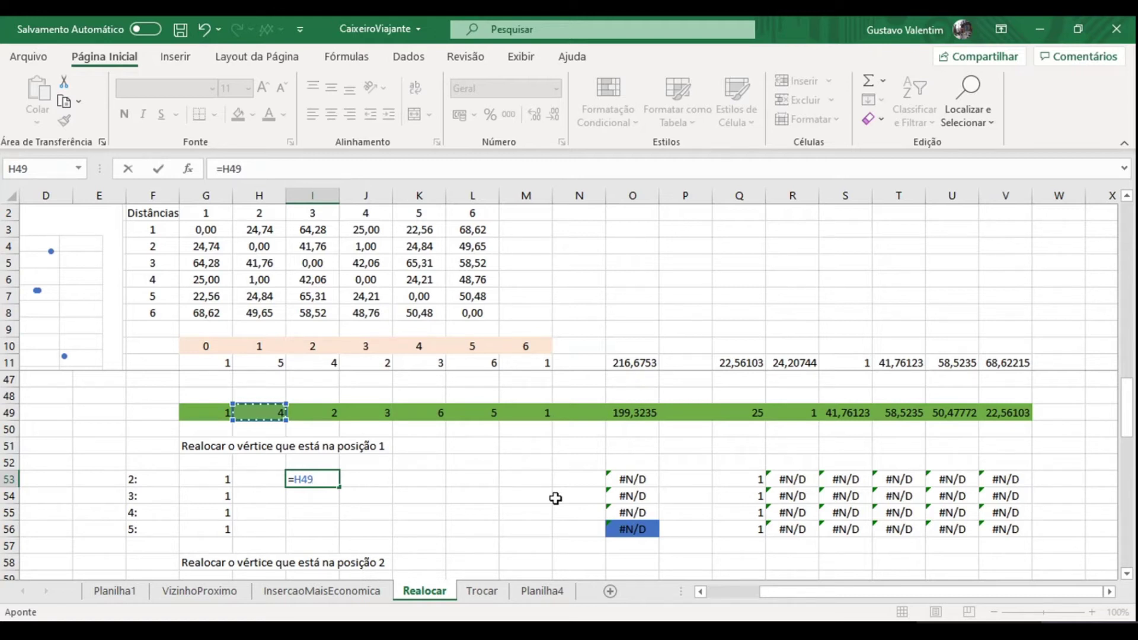
key(Return)
key(Up)
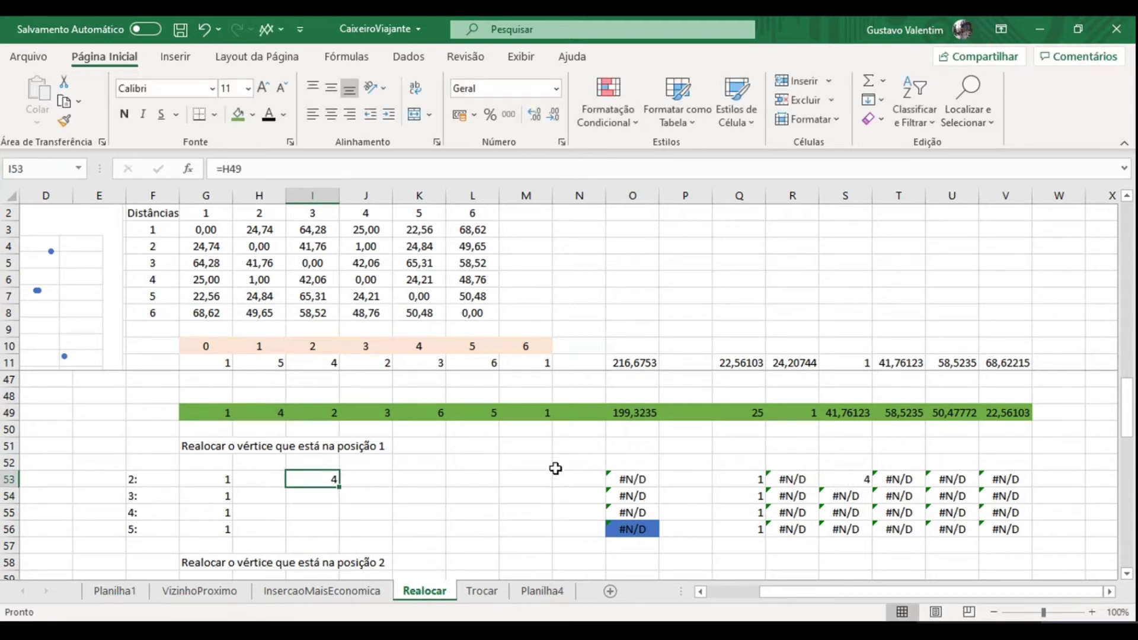
key(Left)
text(=)
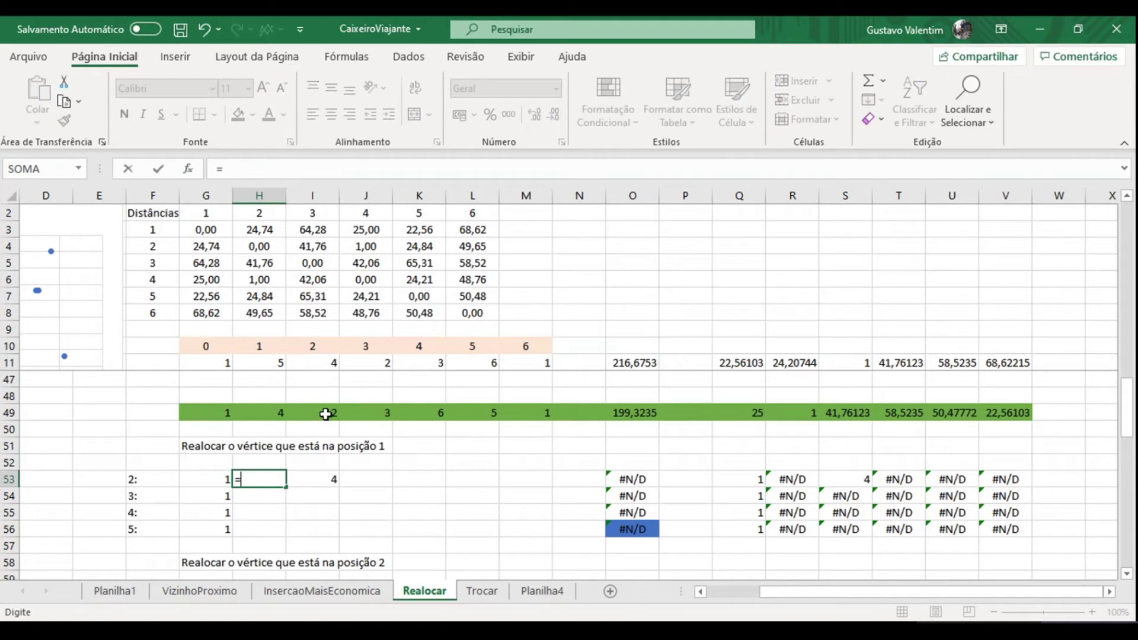
click(324, 414)
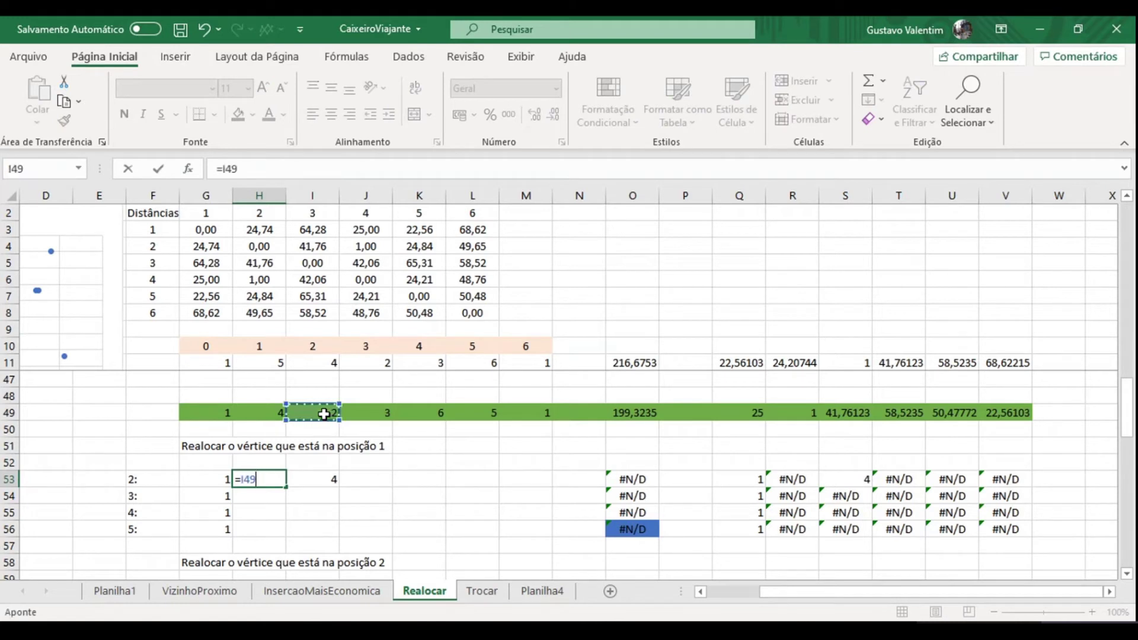
key(Return)
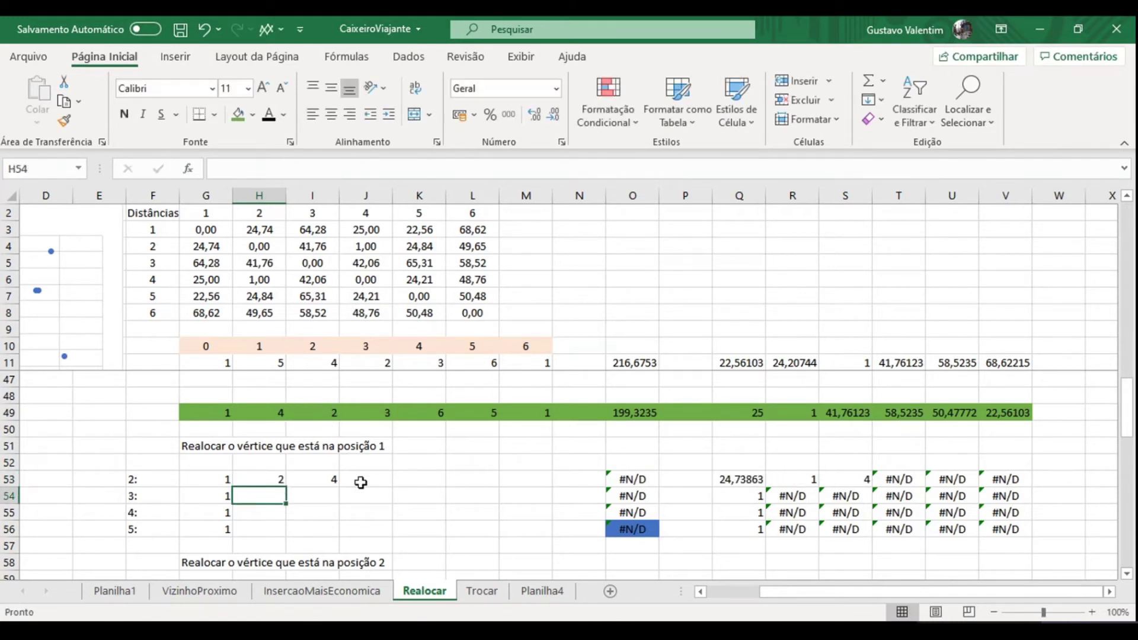
Step: Link J53 to J49 and fill across to M53, completing route 1, 2, 4, 3, 6, 5, 1
click(360, 486)
text(=)
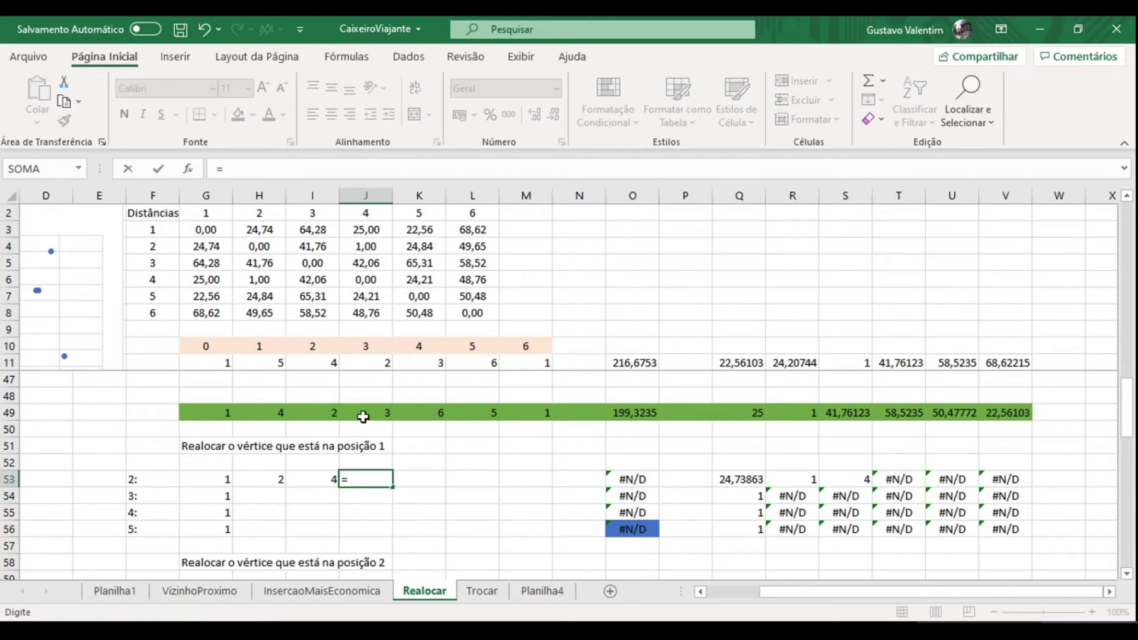
click(362, 413)
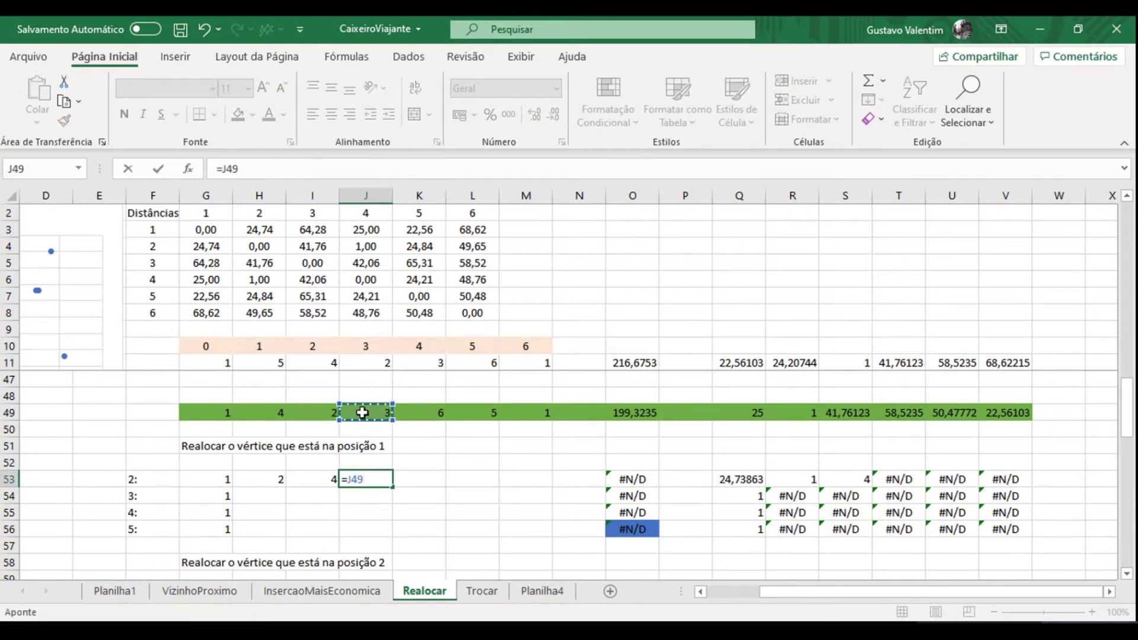
key(Return)
click(383, 480)
drag(393, 488, 558, 485)
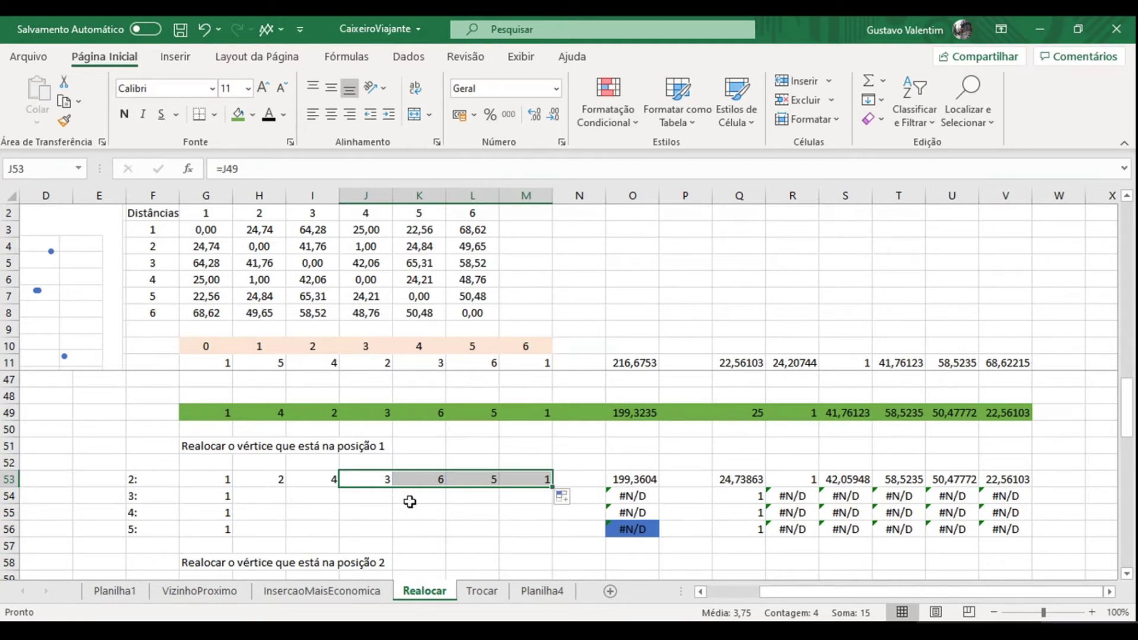
click(249, 492)
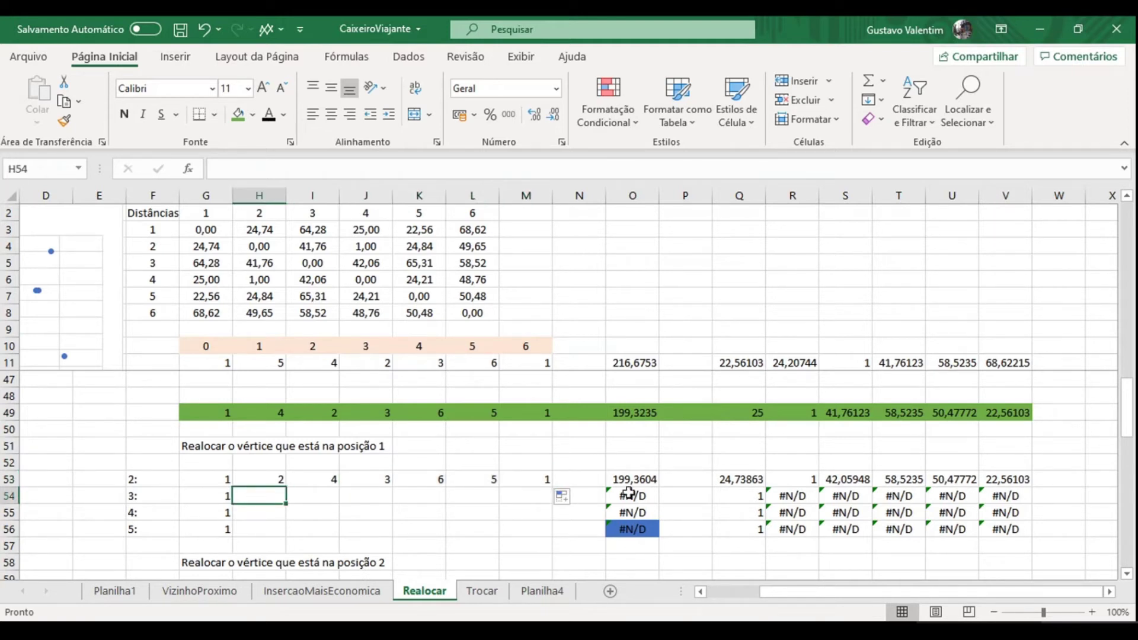
double_click(637, 479)
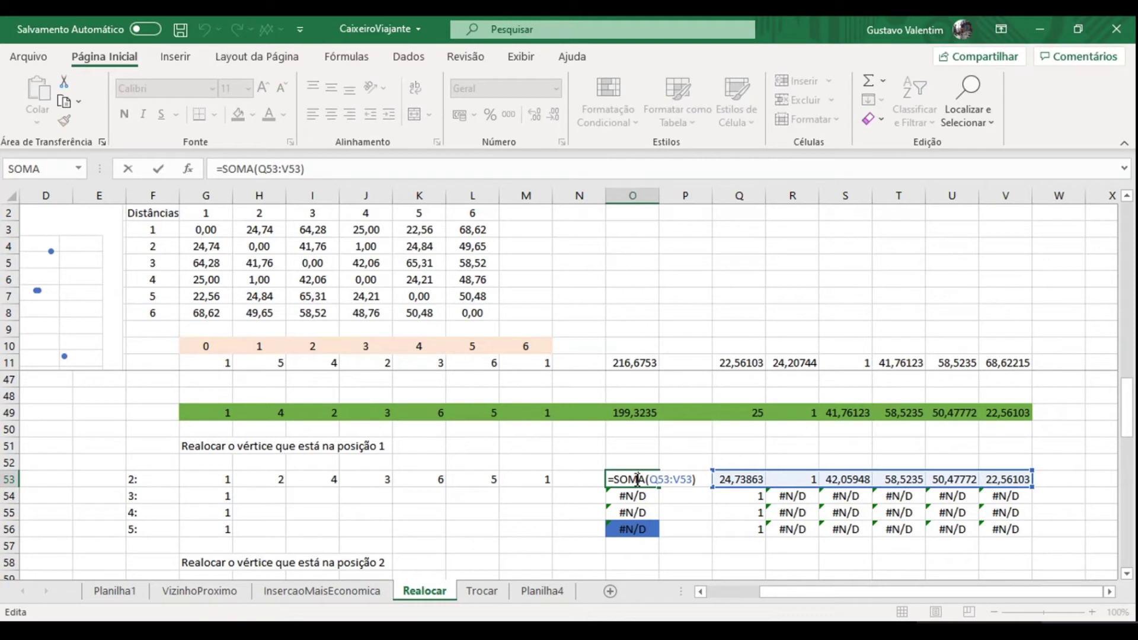
click(740, 479)
double_click(740, 478)
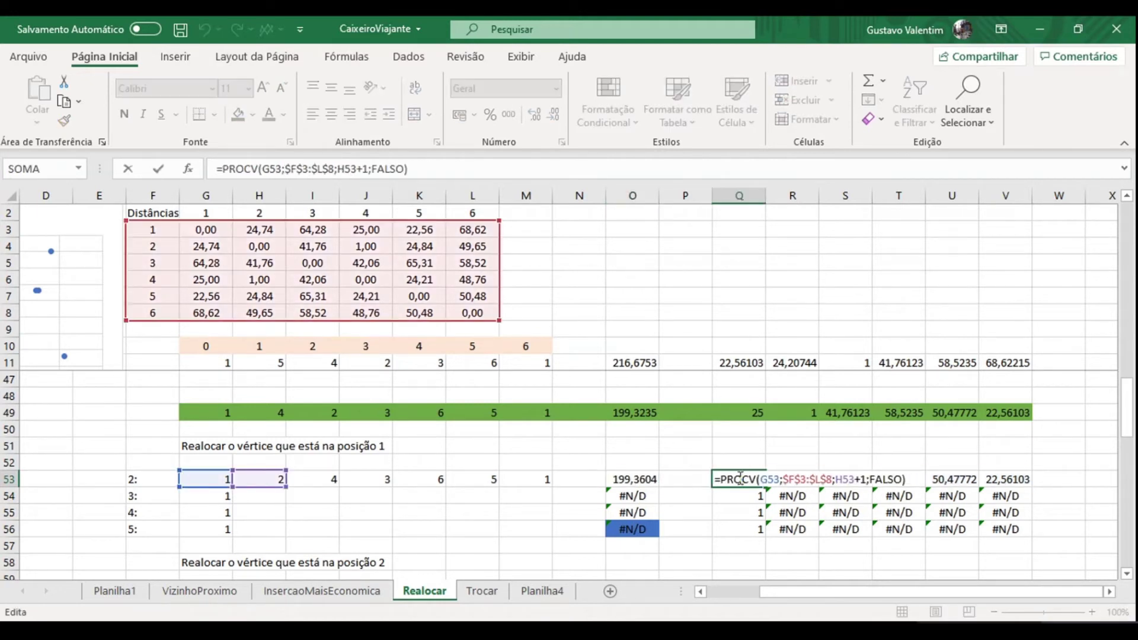
key(Escape)
double_click(807, 478)
key(Escape)
key(Escape)
click(853, 479)
double_click(853, 479)
key(Escape)
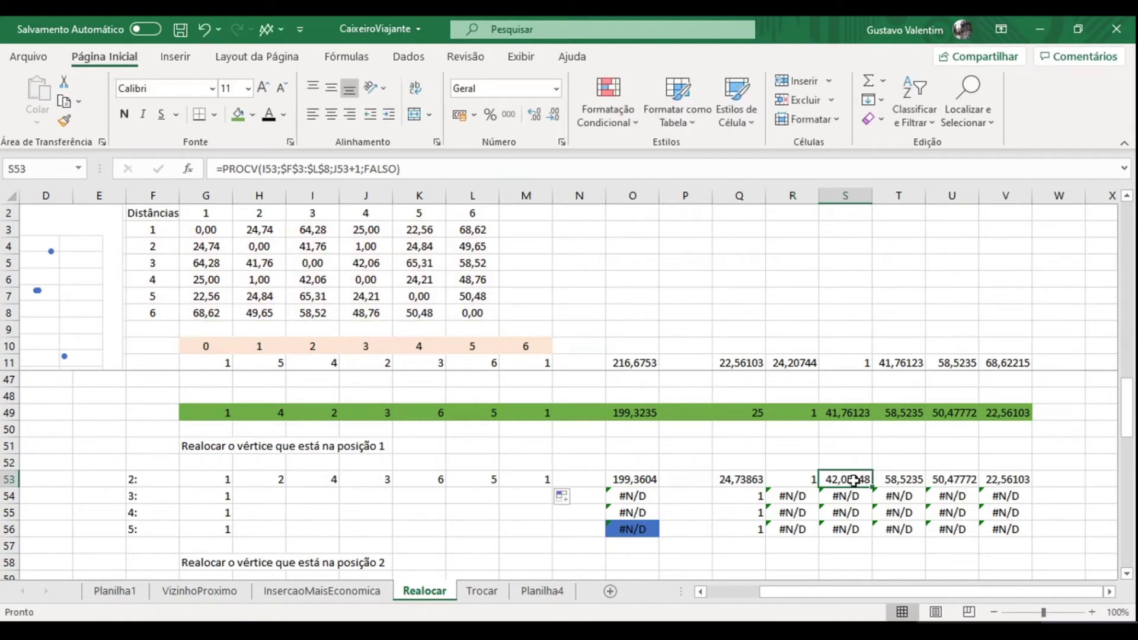
click(629, 414)
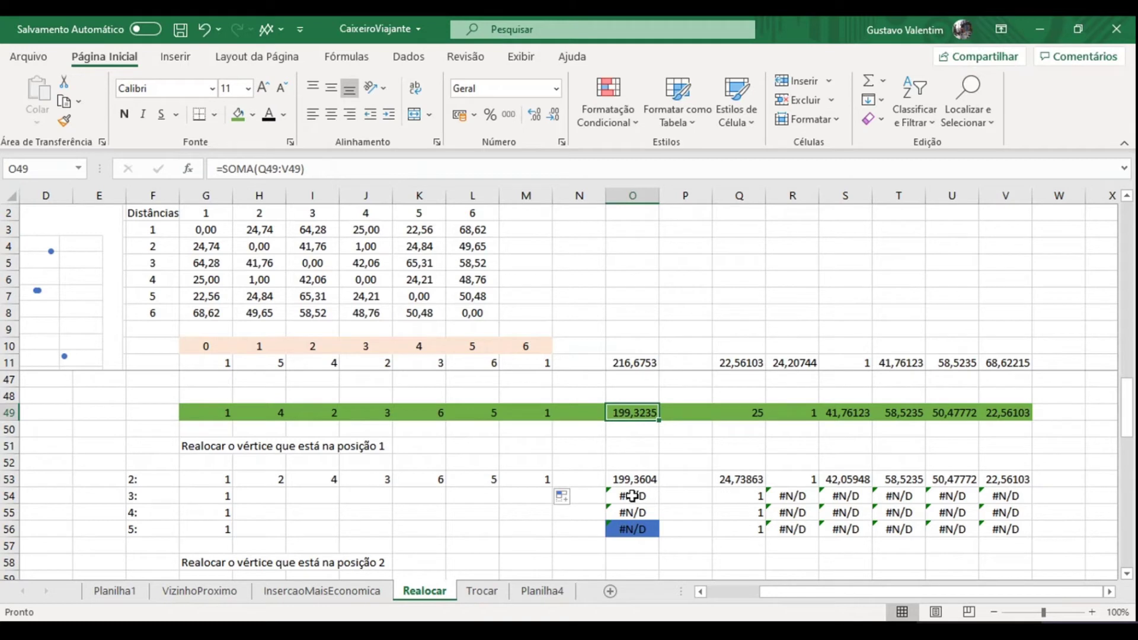
click(646, 477)
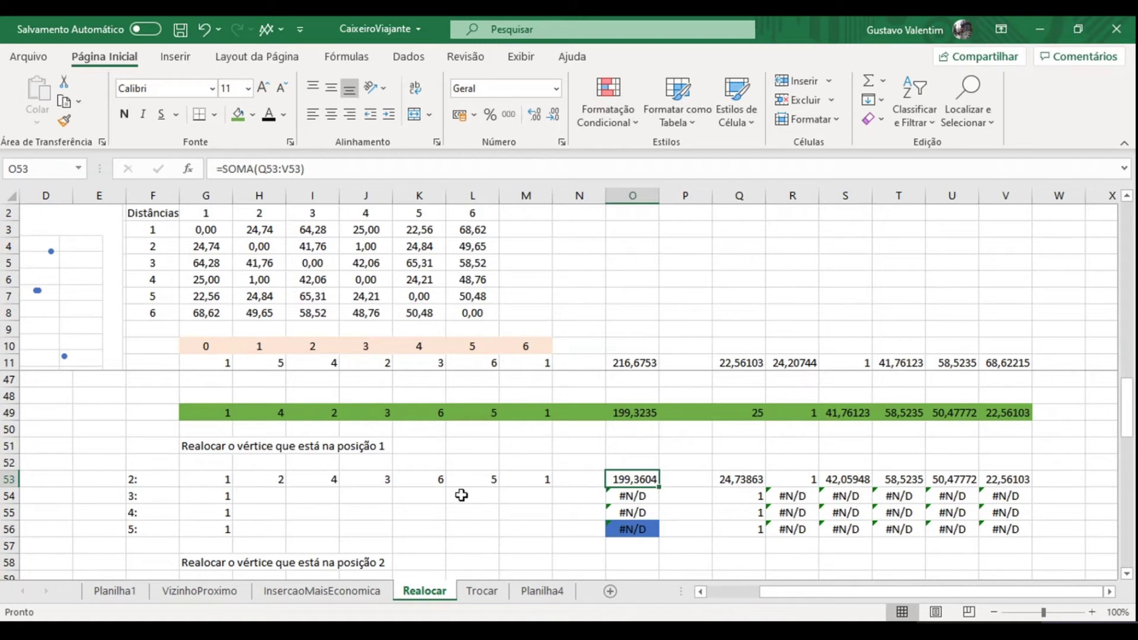
Step: Link J54 to the green route's second vertex and set H54 to =I49
click(244, 492)
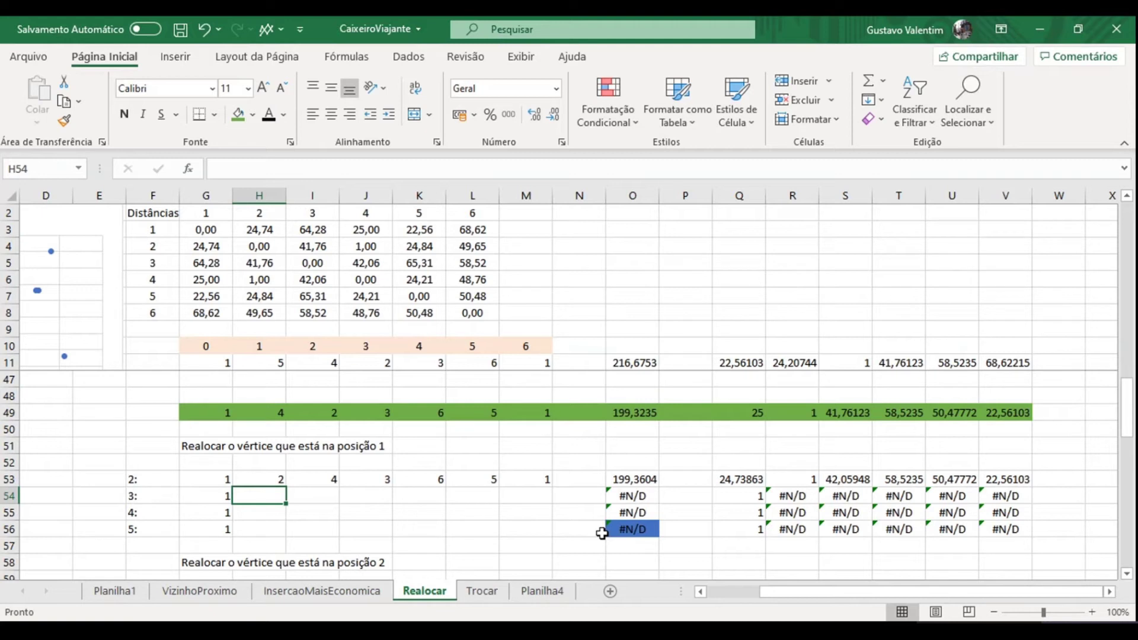
key(Right)
key(Right)
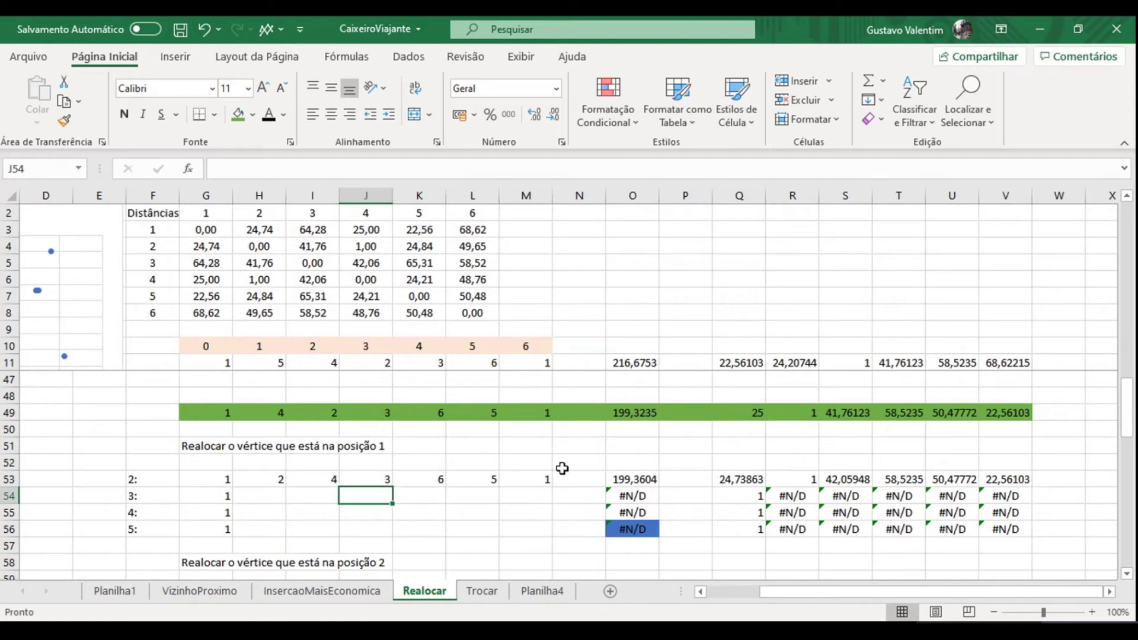
text(=)
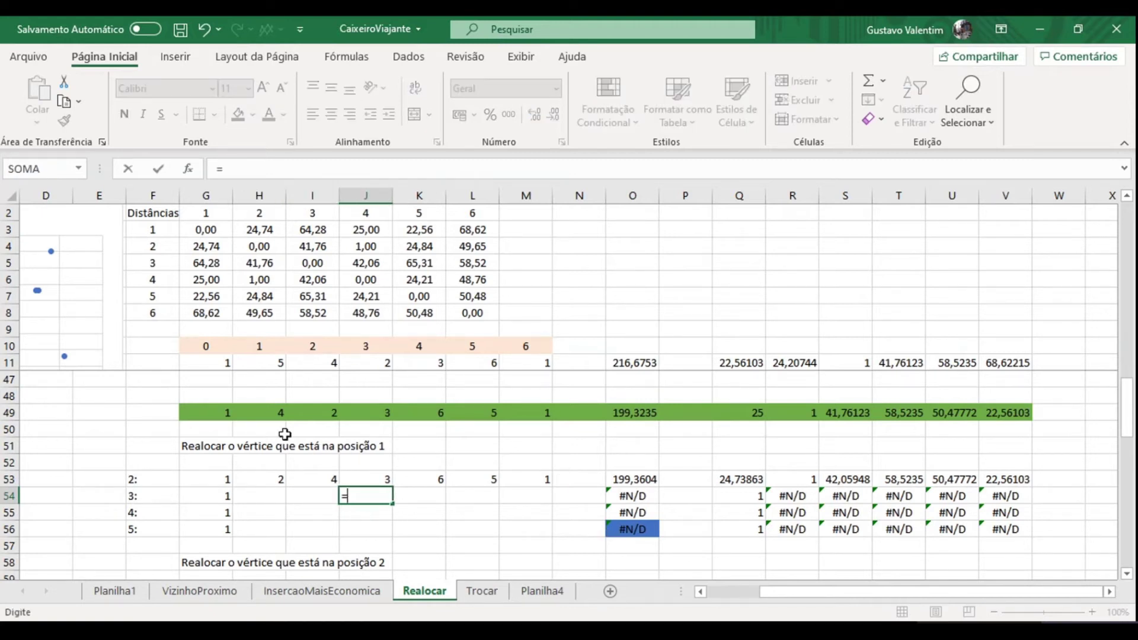
click(267, 416)
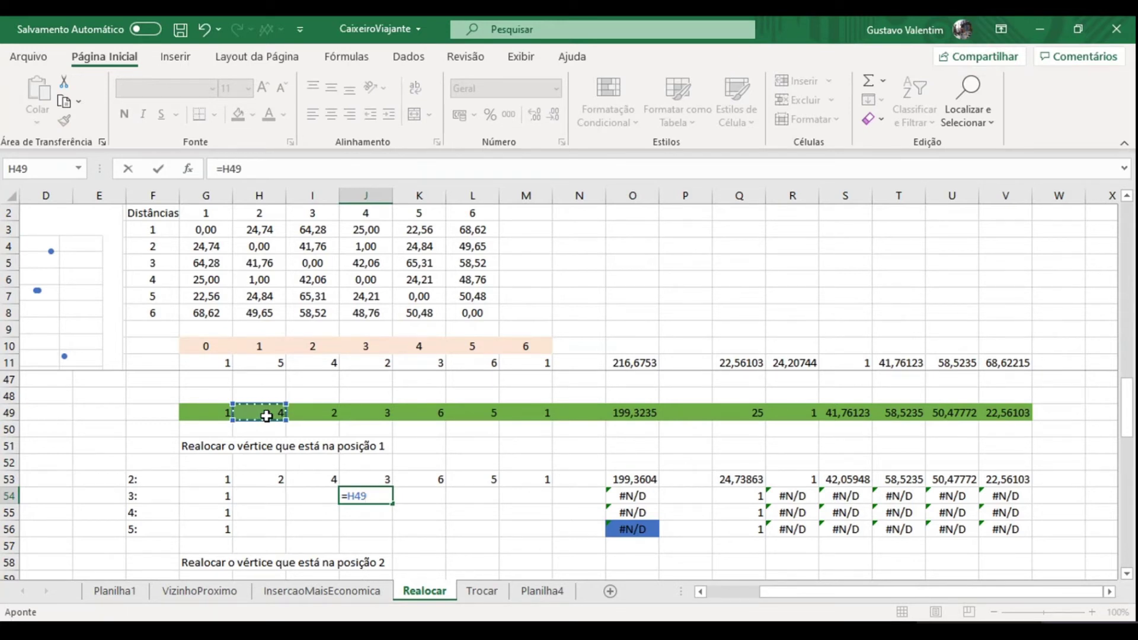
key(Return)
key(Up)
key(Left)
key(Left)
text(=)
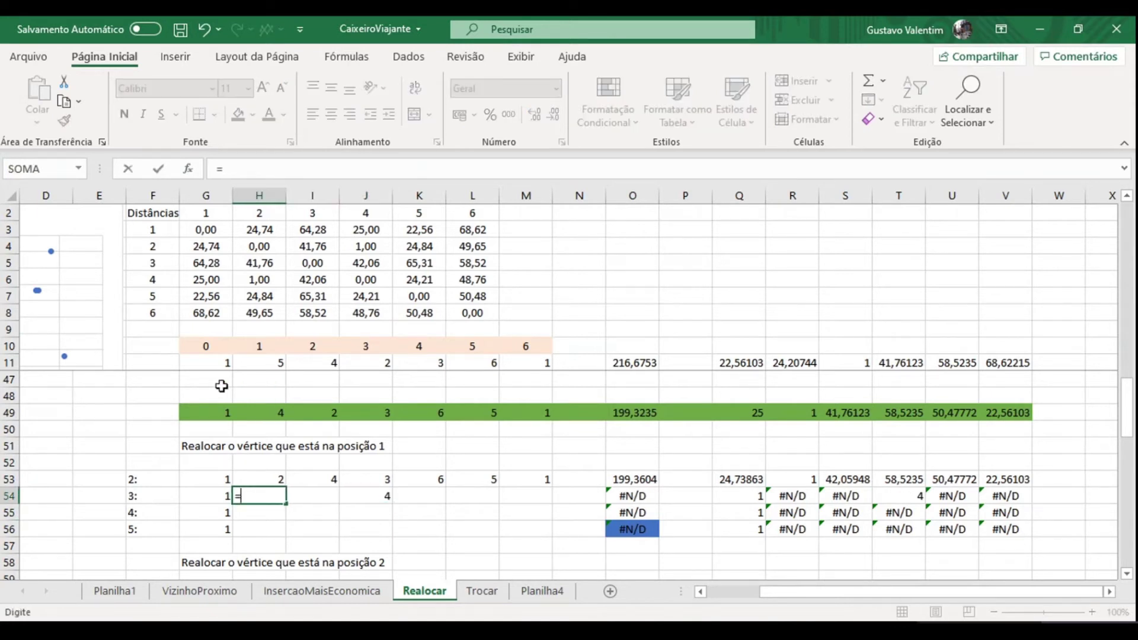
click(330, 411)
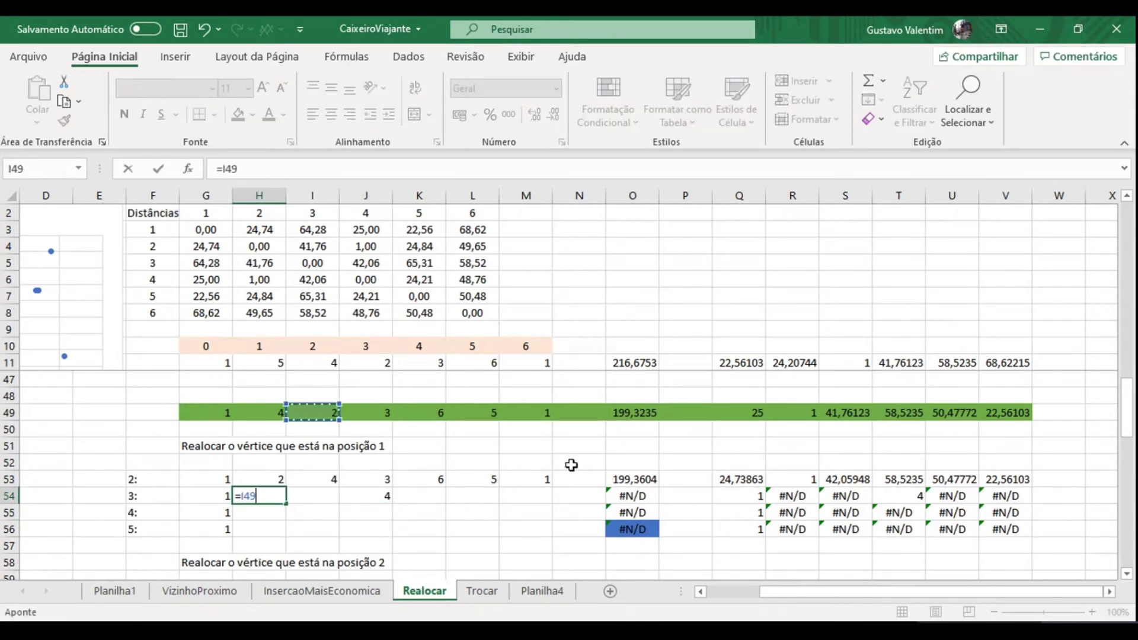
key(Return)
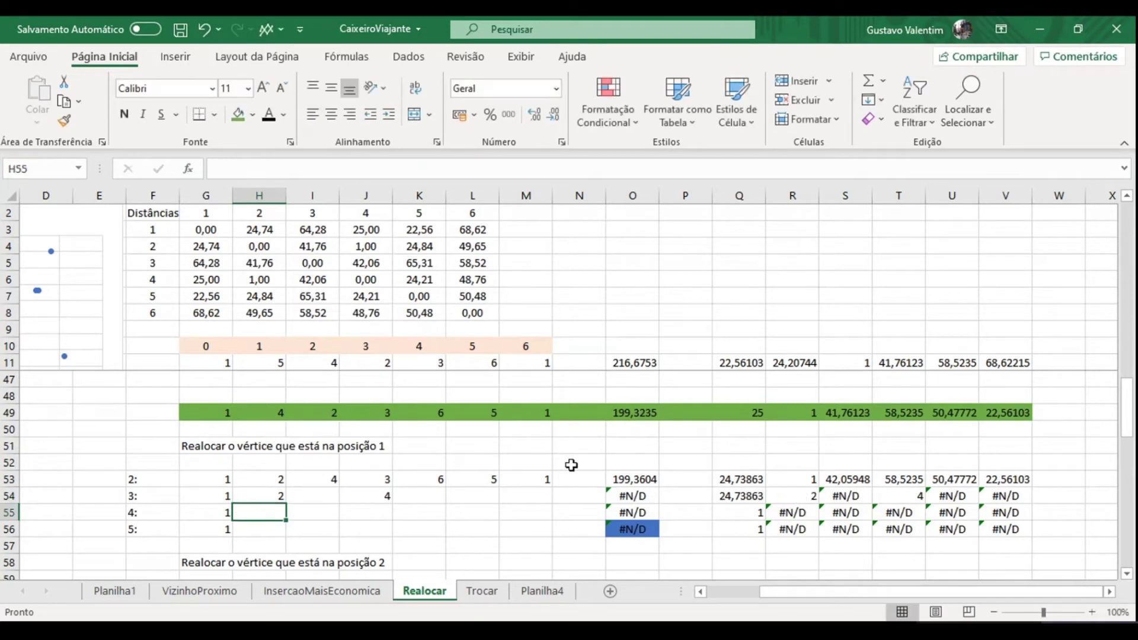
Step: Set I54 to =J49 and K54 to =K49, then fill K54 across to M54
key(Up)
key(Right)
text(=)
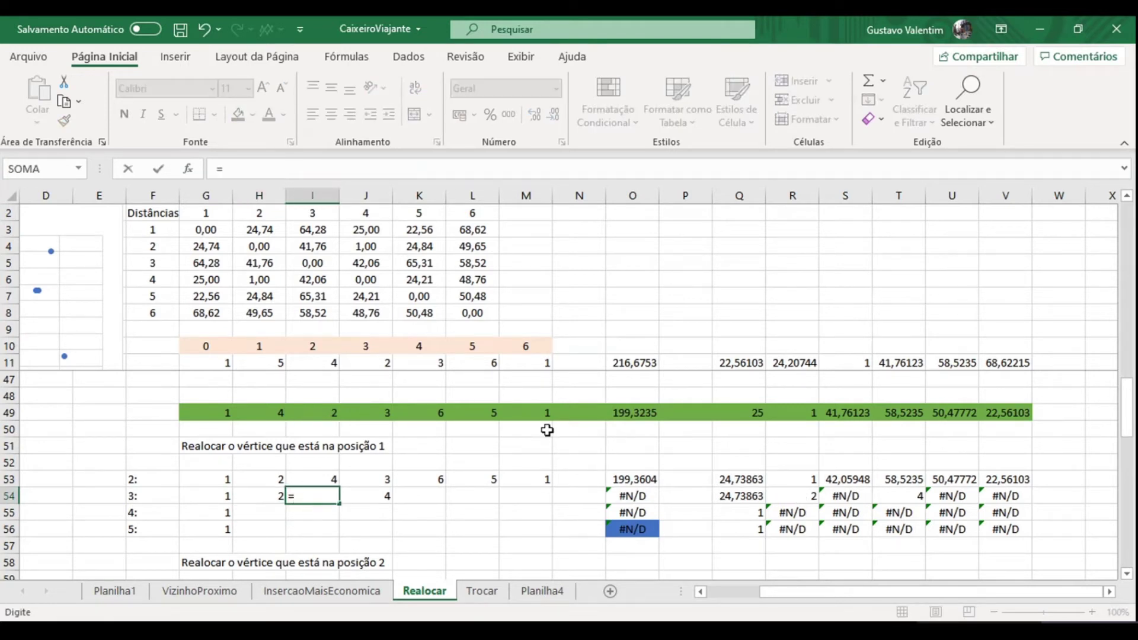
click(365, 406)
key(Return)
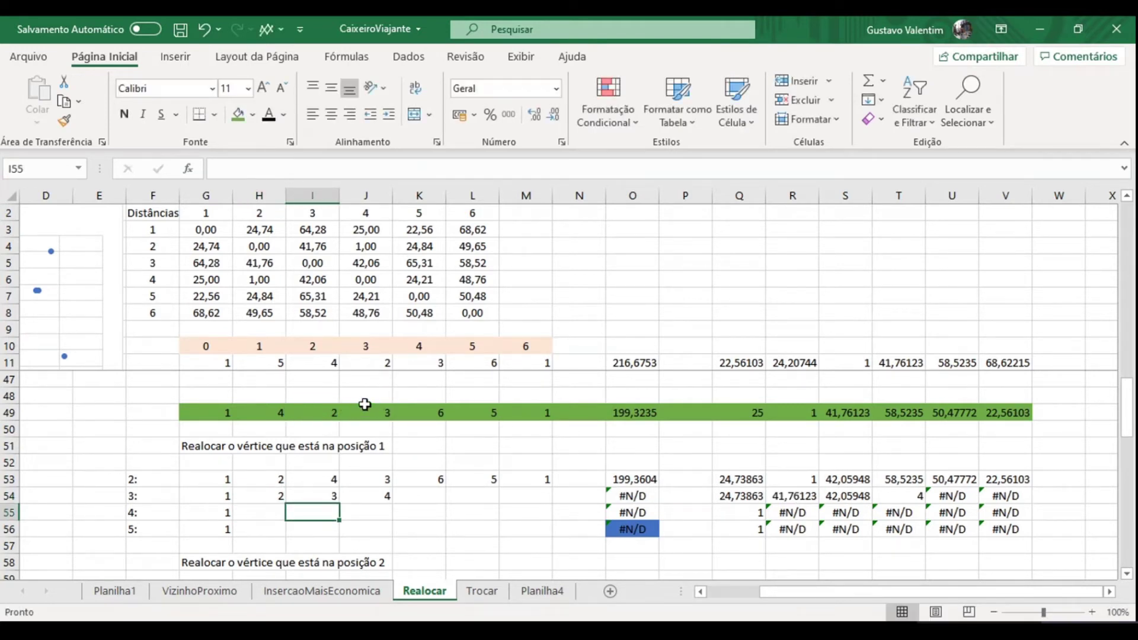
key(Up)
key(Right)
key(Right)
text(=)
click(419, 416)
key(Return)
click(431, 492)
drag(447, 505, 548, 503)
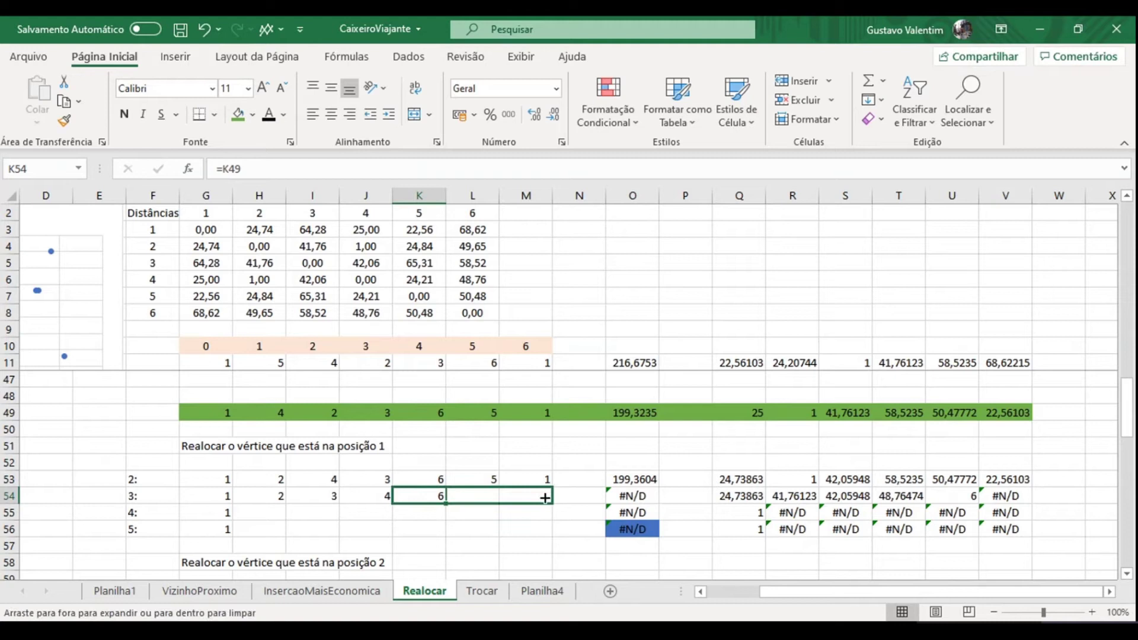
click(418, 515)
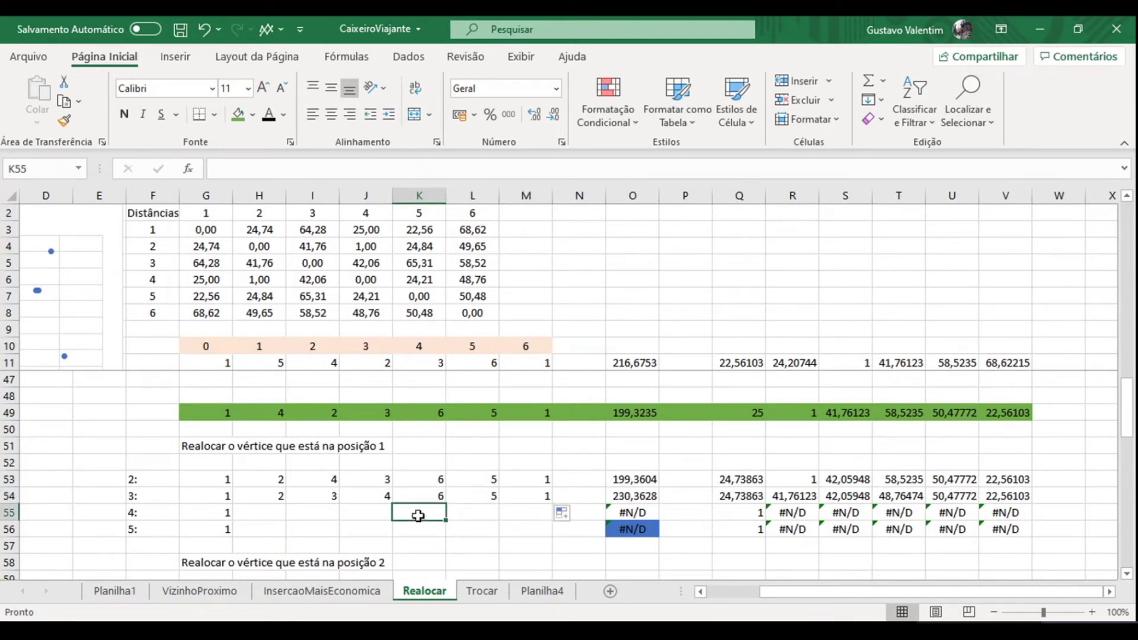
Step: Set K55 to =H49 and H55 to =I49, filling H55 across to J55
text(=)
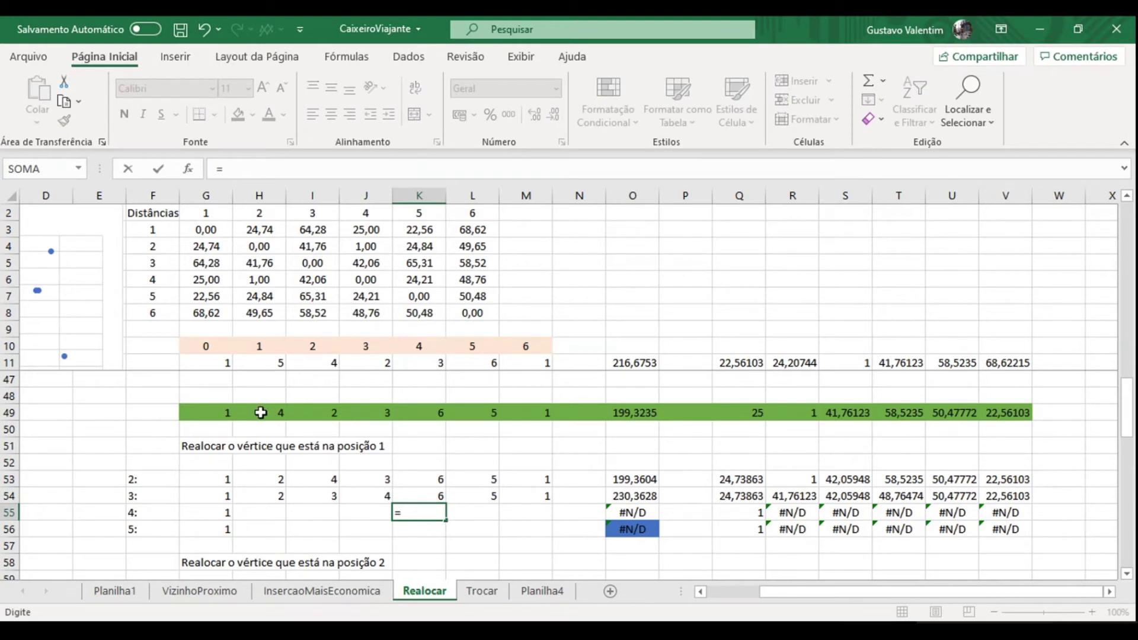
click(261, 413)
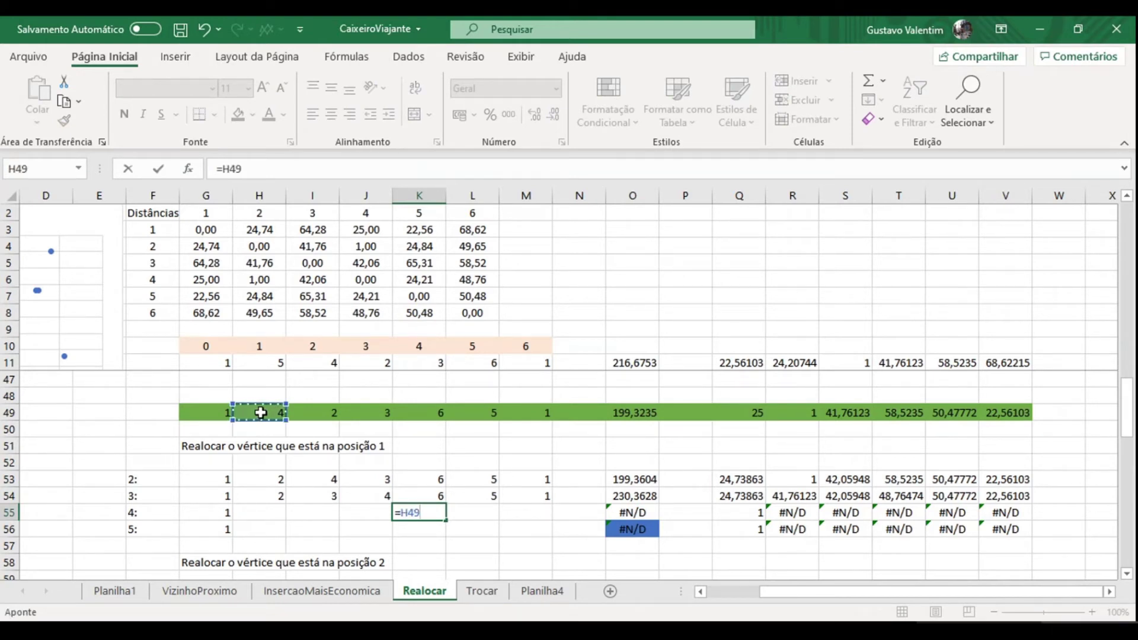
key(Return)
click(269, 514)
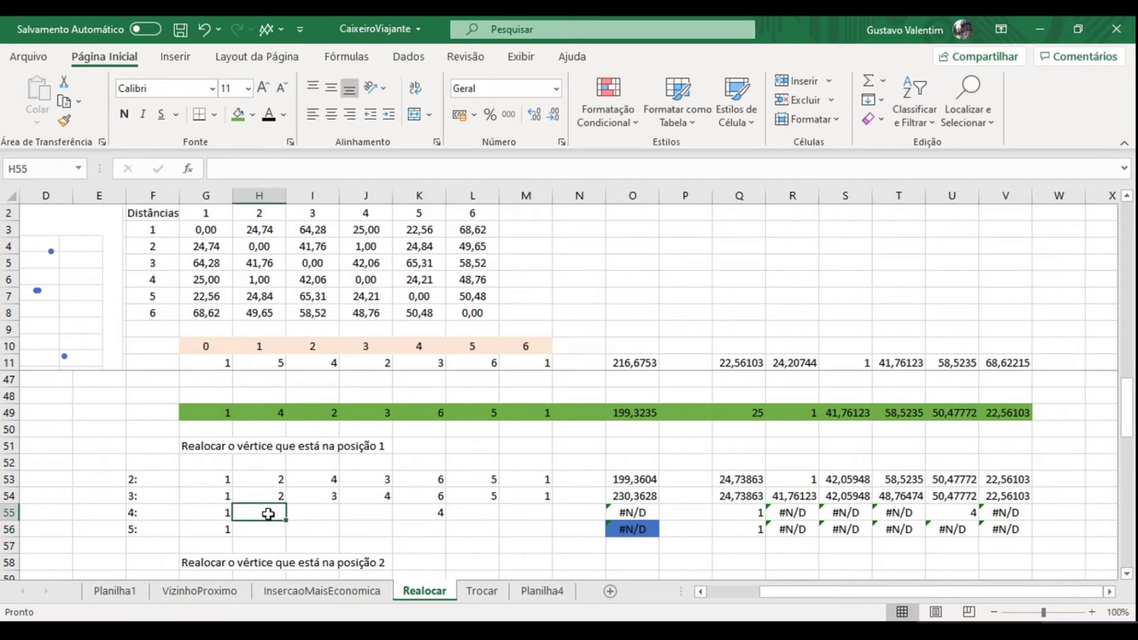
text(=)
click(311, 411)
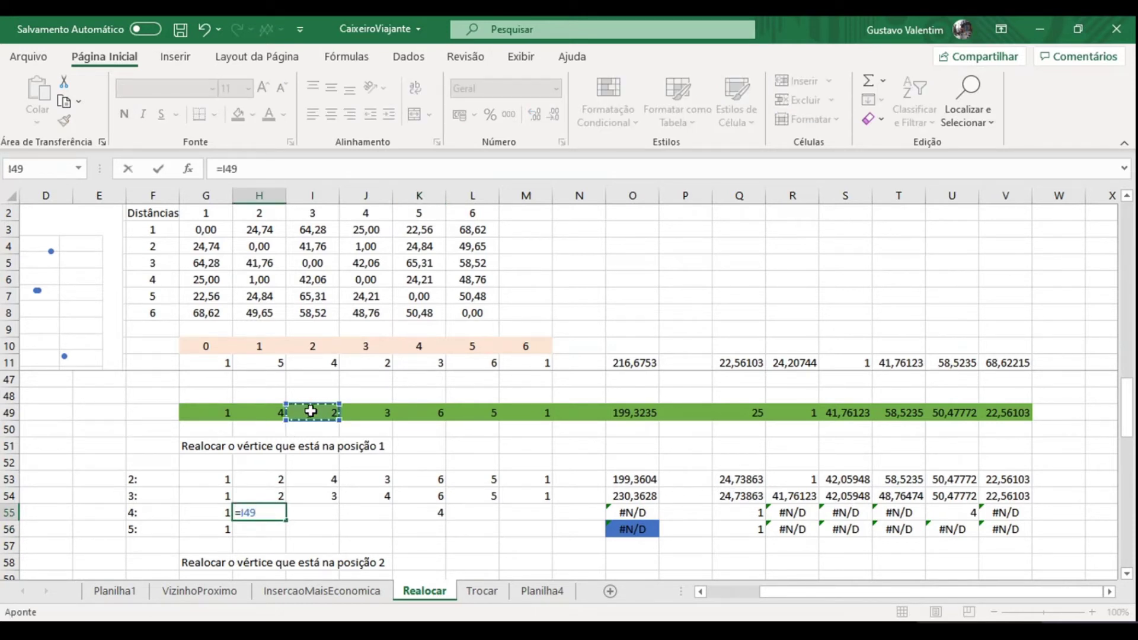
key(Return)
click(275, 512)
drag(288, 524, 373, 513)
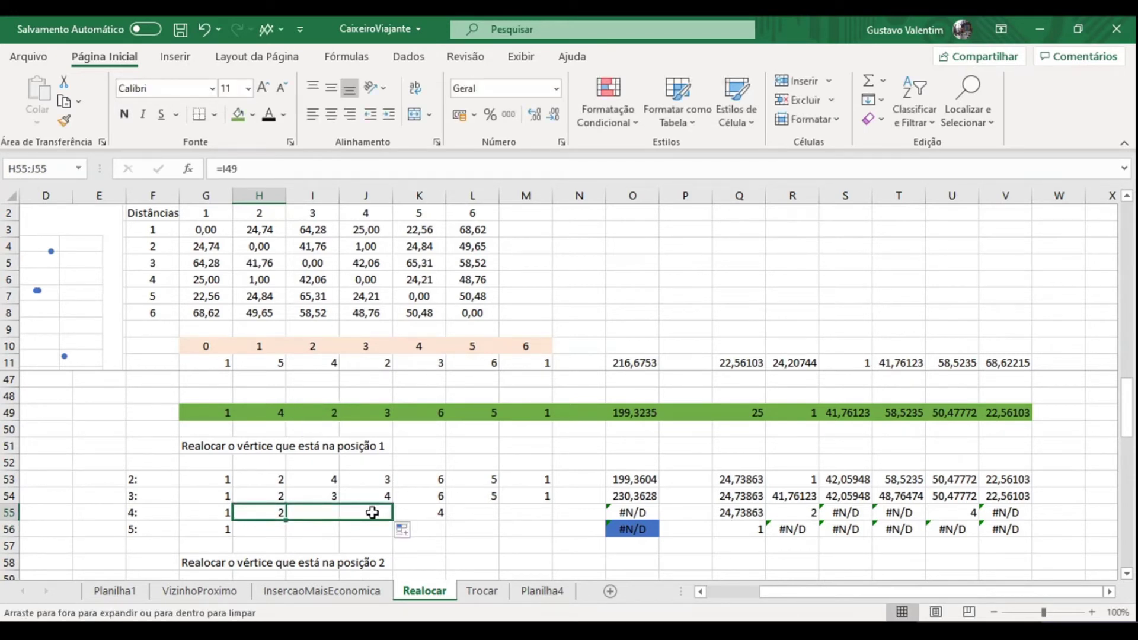
Step: Set L55 to =L49 and extend it into M55
click(479, 512)
text(=)
click(477, 412)
key(Return)
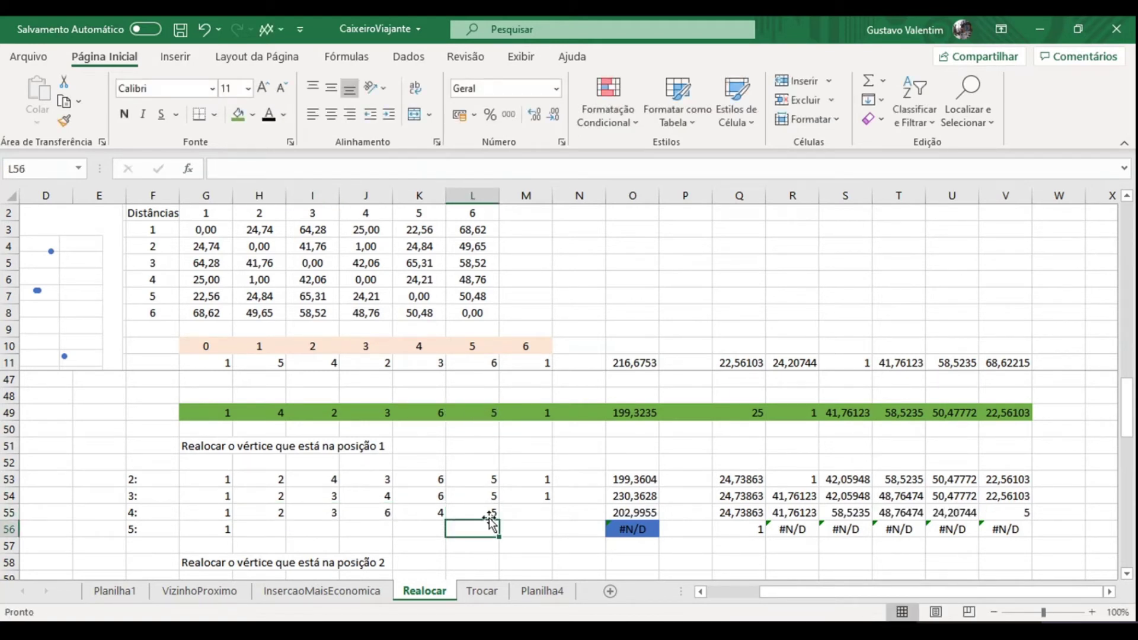
click(487, 513)
drag(499, 520, 544, 521)
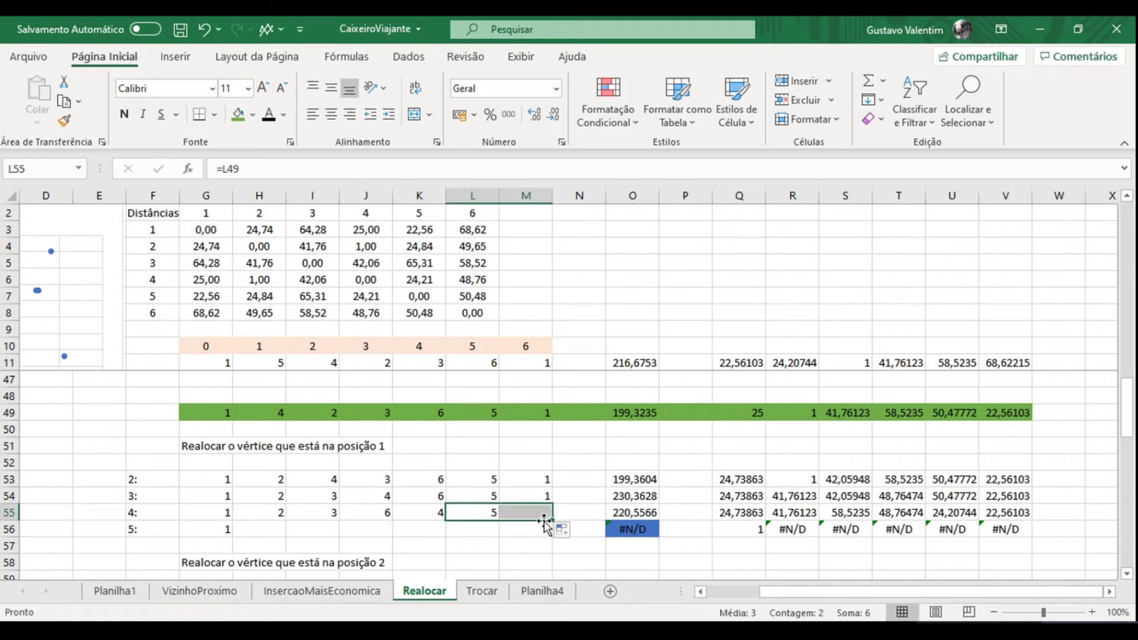
click(269, 531)
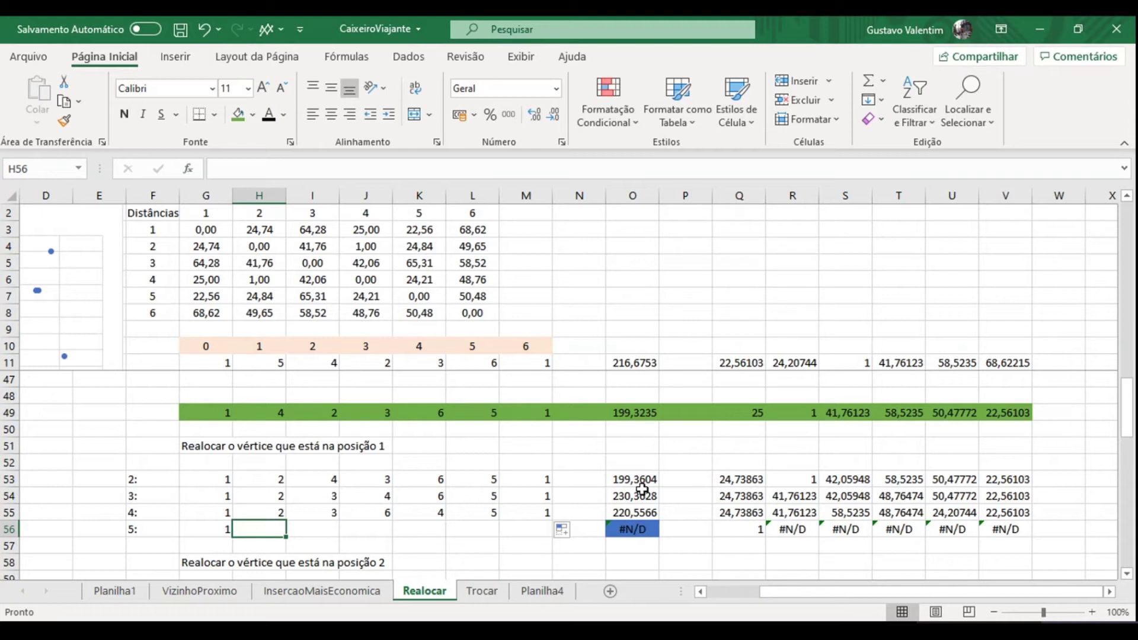
Step: Set L56 to =H49 and H56 to =I49, filling H56 across to K56
key(Right)
key(Right)
key(Right)
key(Right)
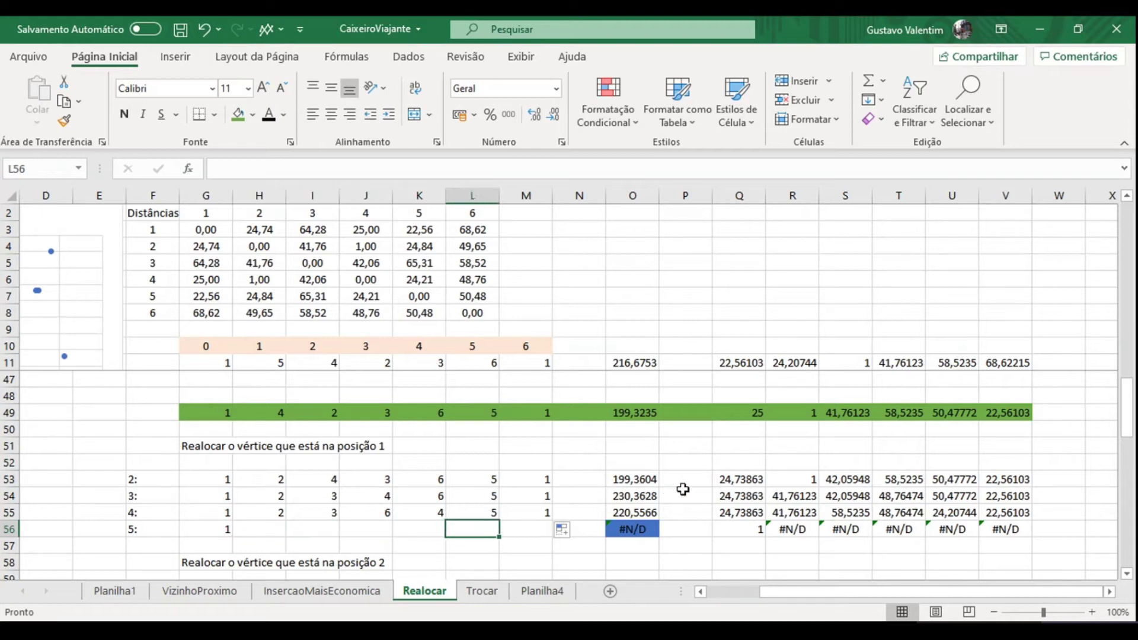
text(=)
click(267, 413)
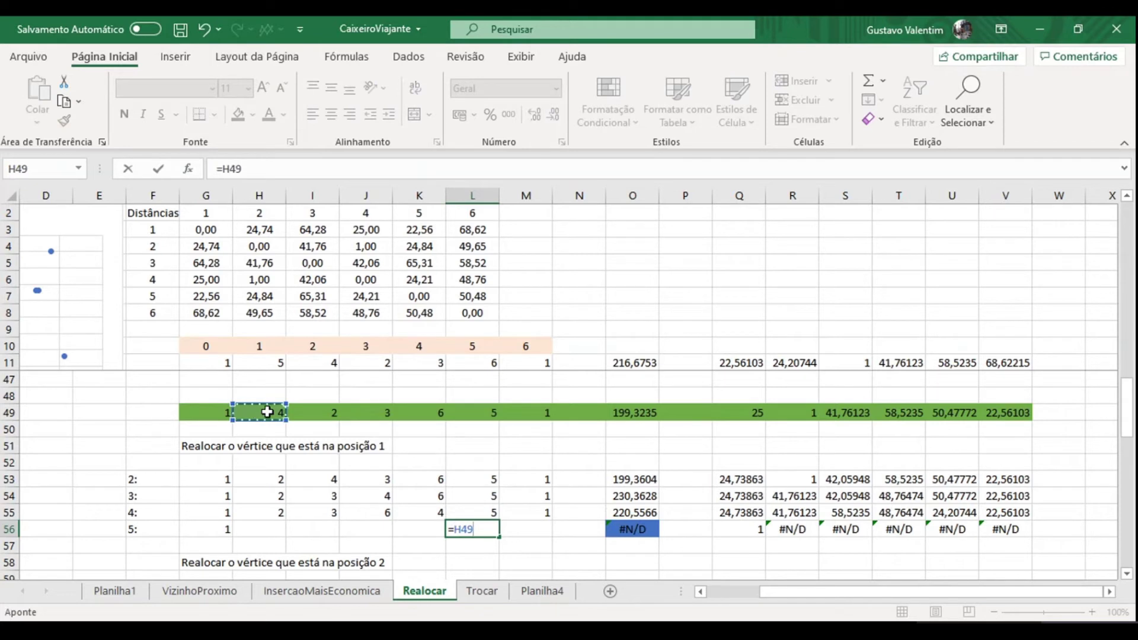
key(Return)
key(Up)
key(Left)
key(Left)
key(Left)
key(Left)
text(=)
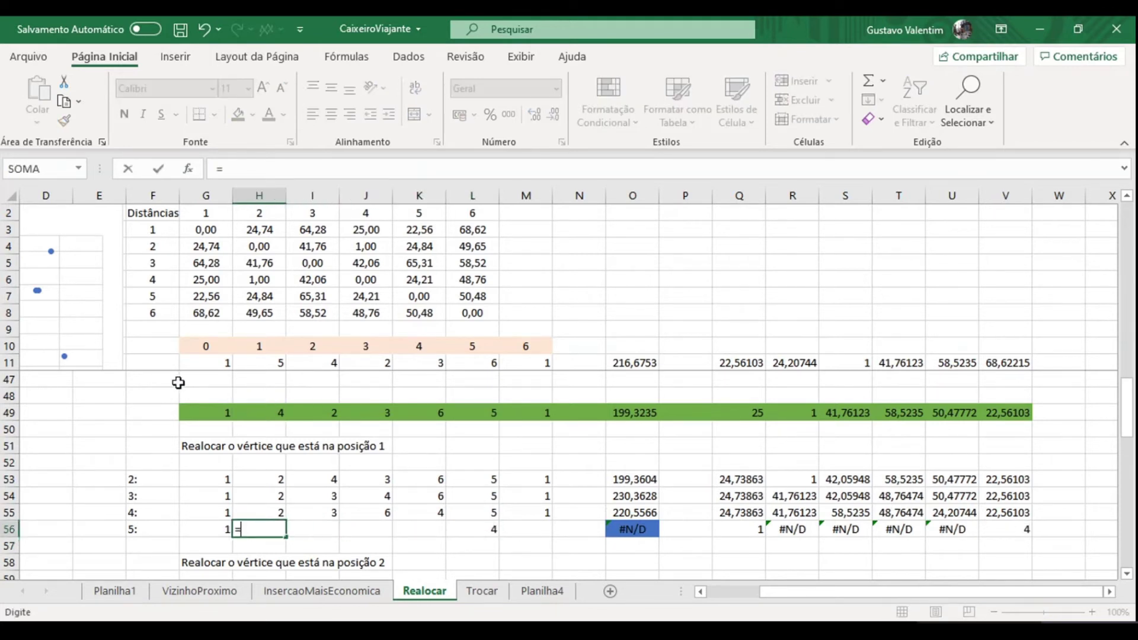
click(316, 414)
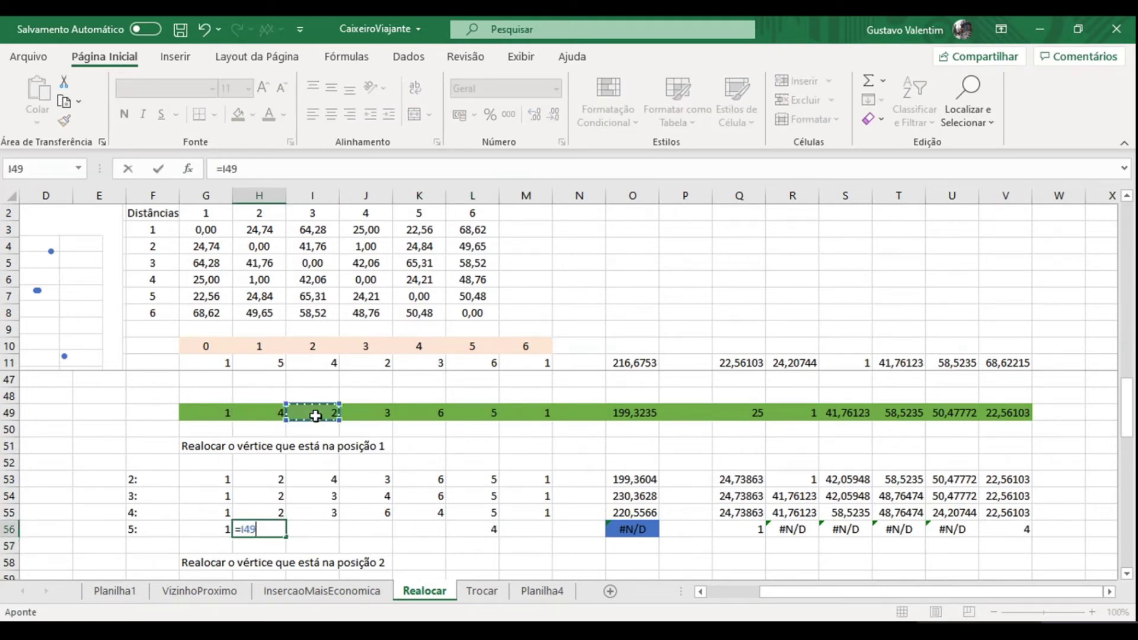
key(Return)
click(274, 531)
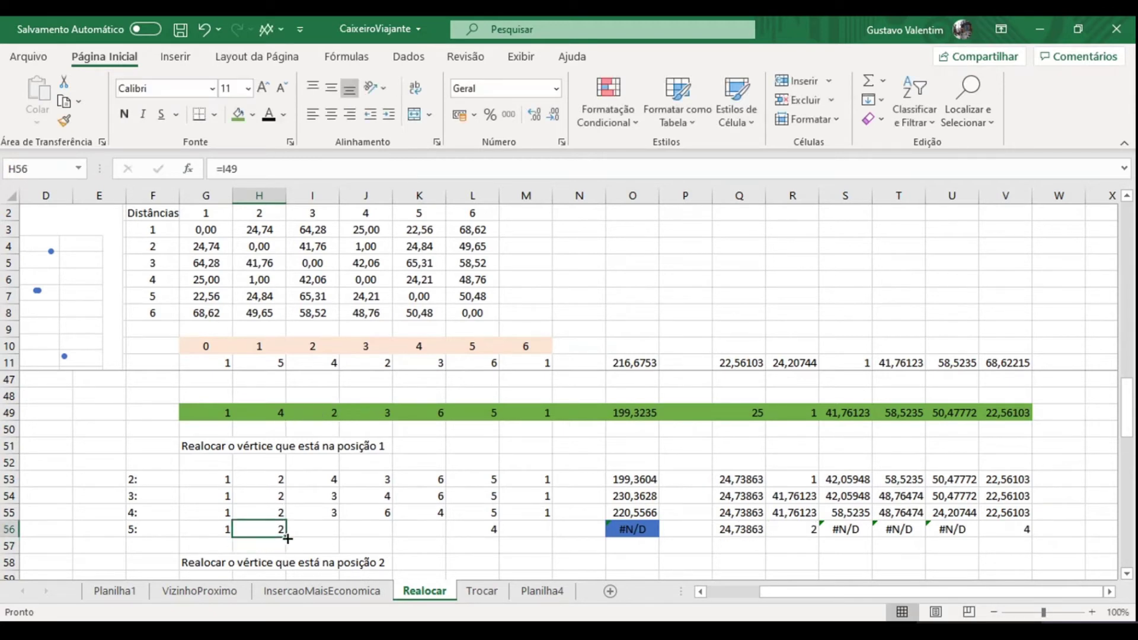
drag(288, 538, 442, 533)
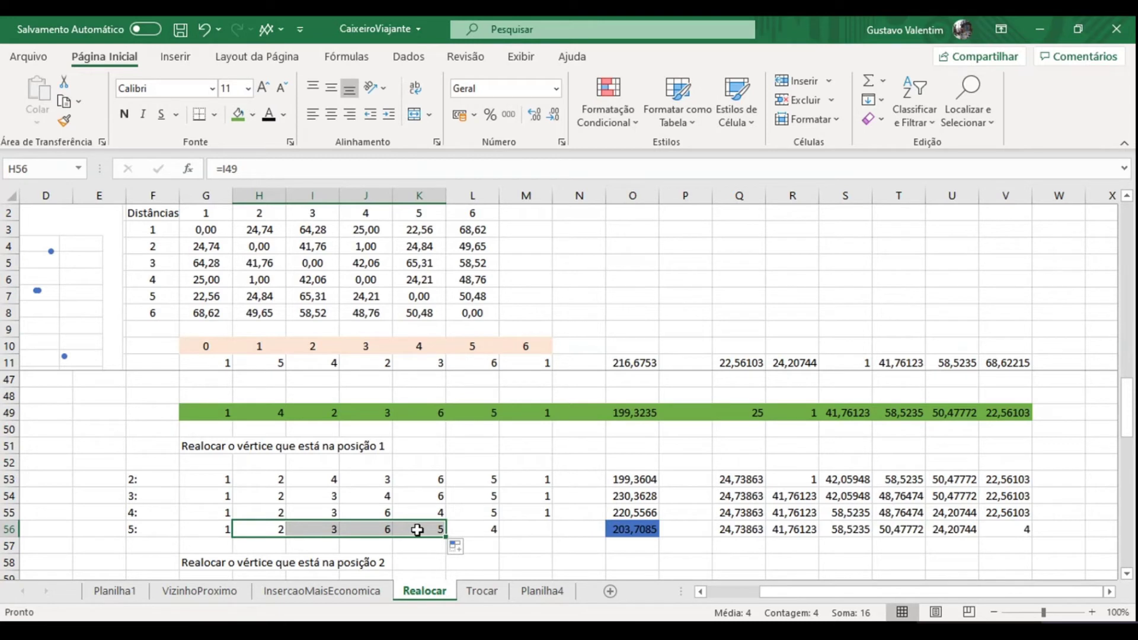
Step: Confirm K56 refers to =L49 and set M56 to =M49
double_click(418, 529)
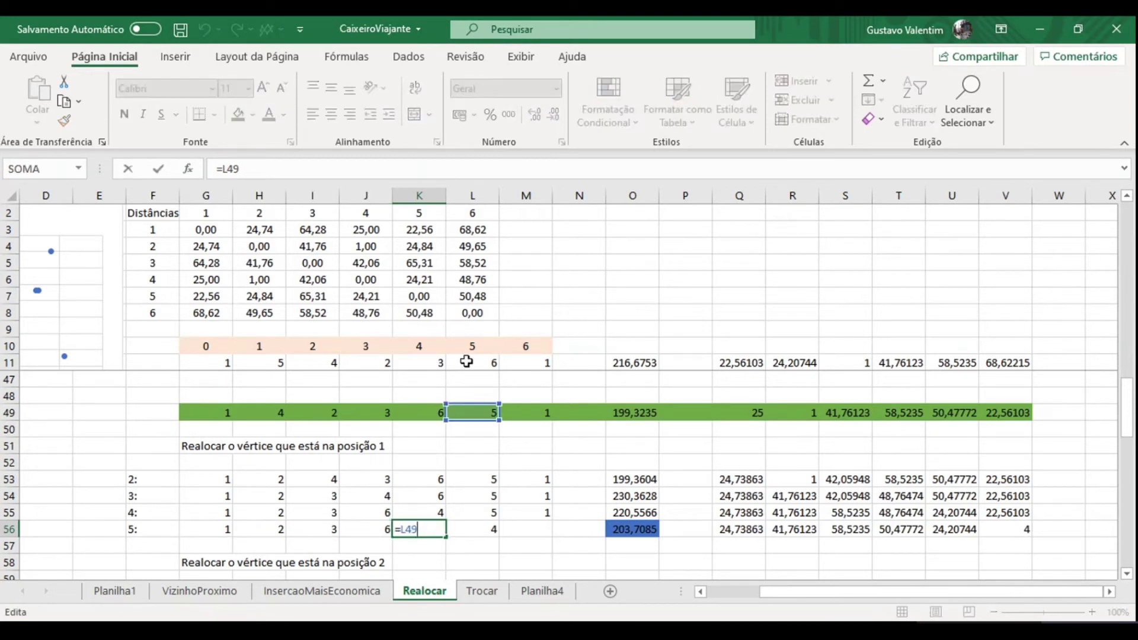
key(Return)
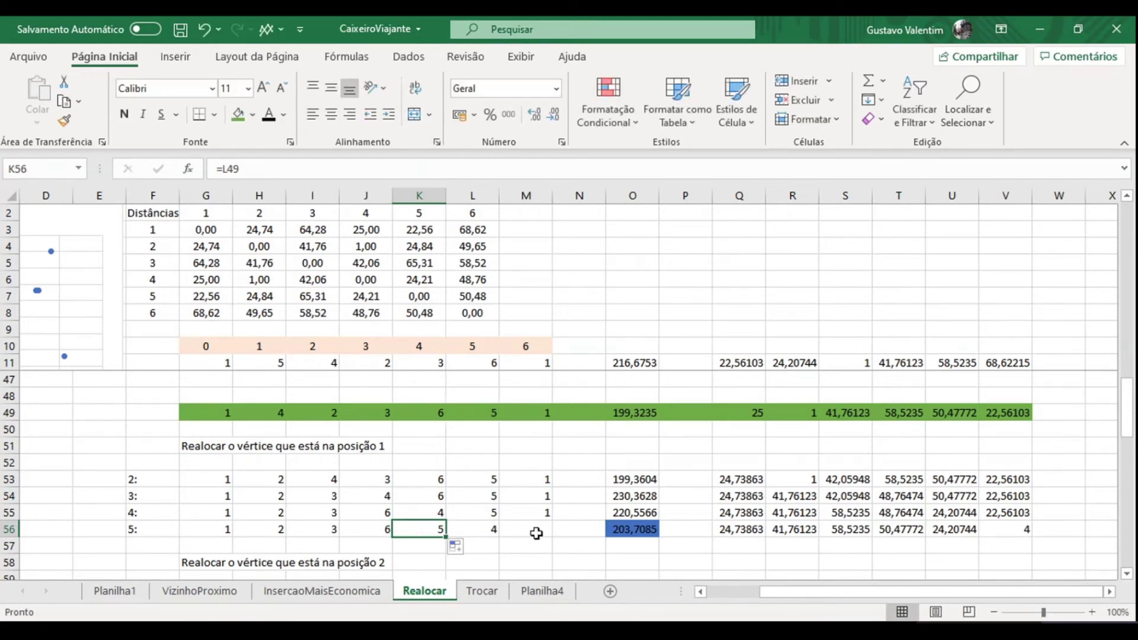
click(536, 531)
text(=)
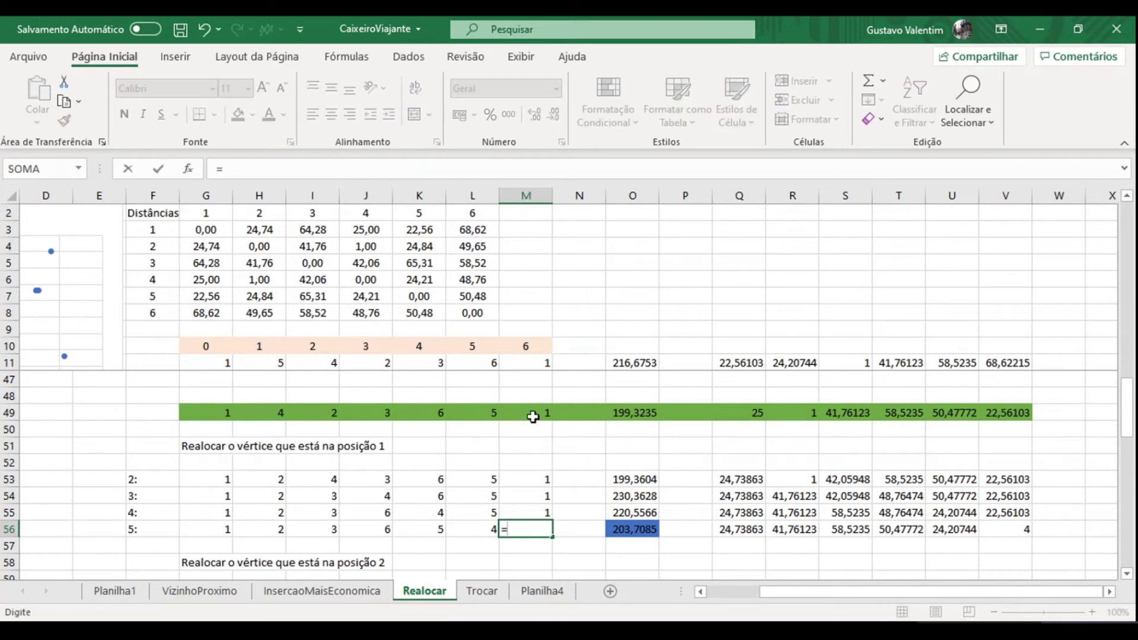
click(532, 415)
key(Return)
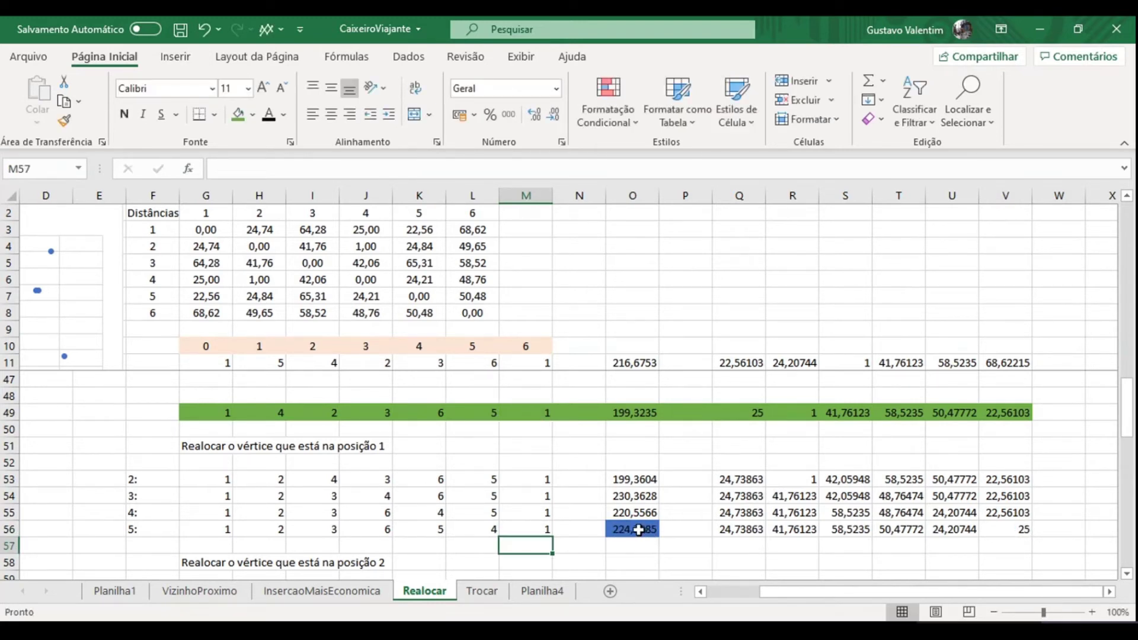
click(635, 529)
click(254, 115)
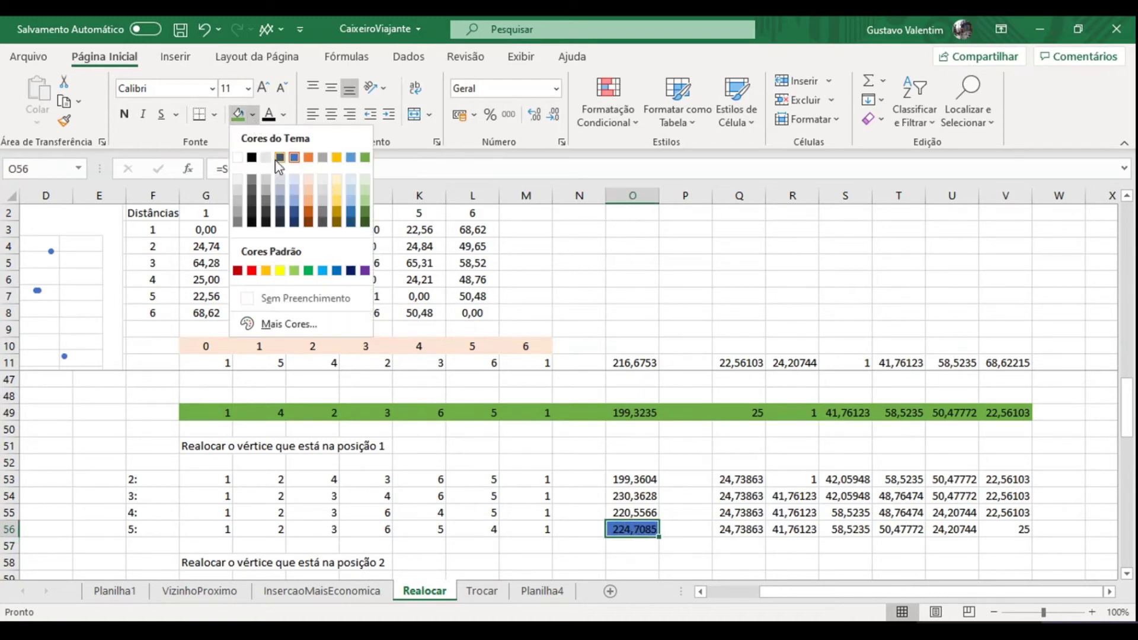
click(267, 299)
click(636, 477)
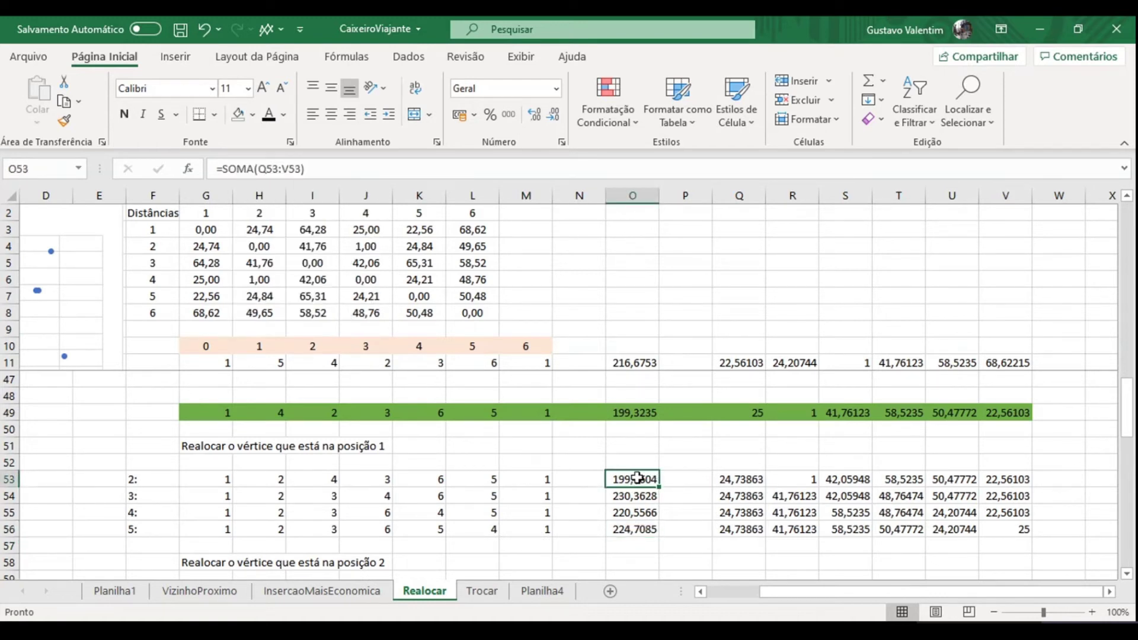
click(254, 115)
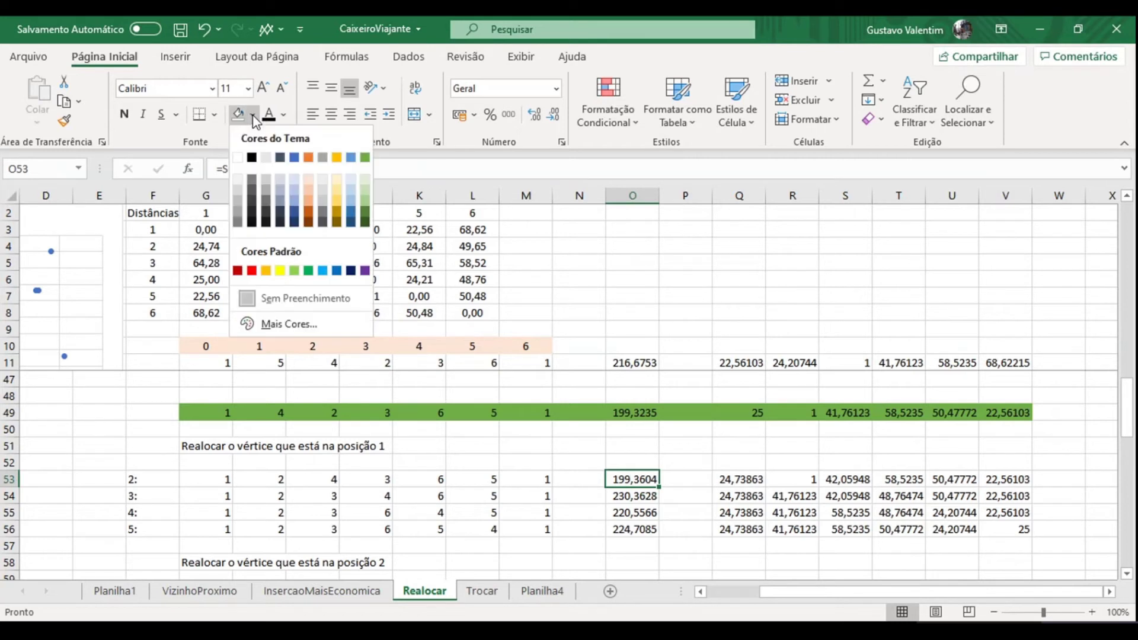
click(294, 158)
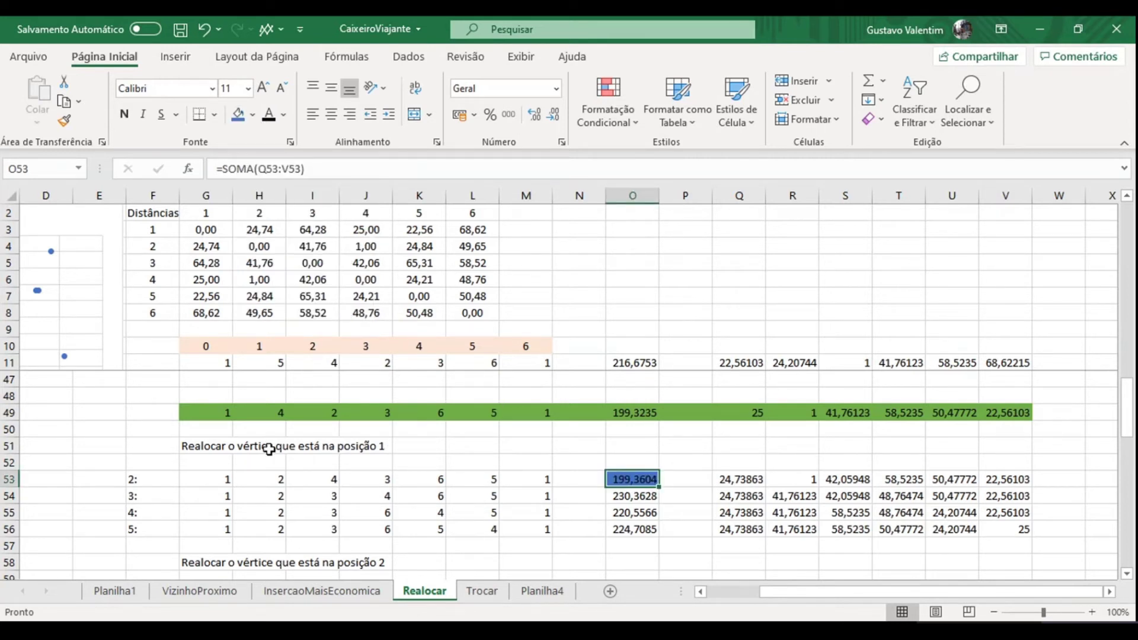
click(212, 447)
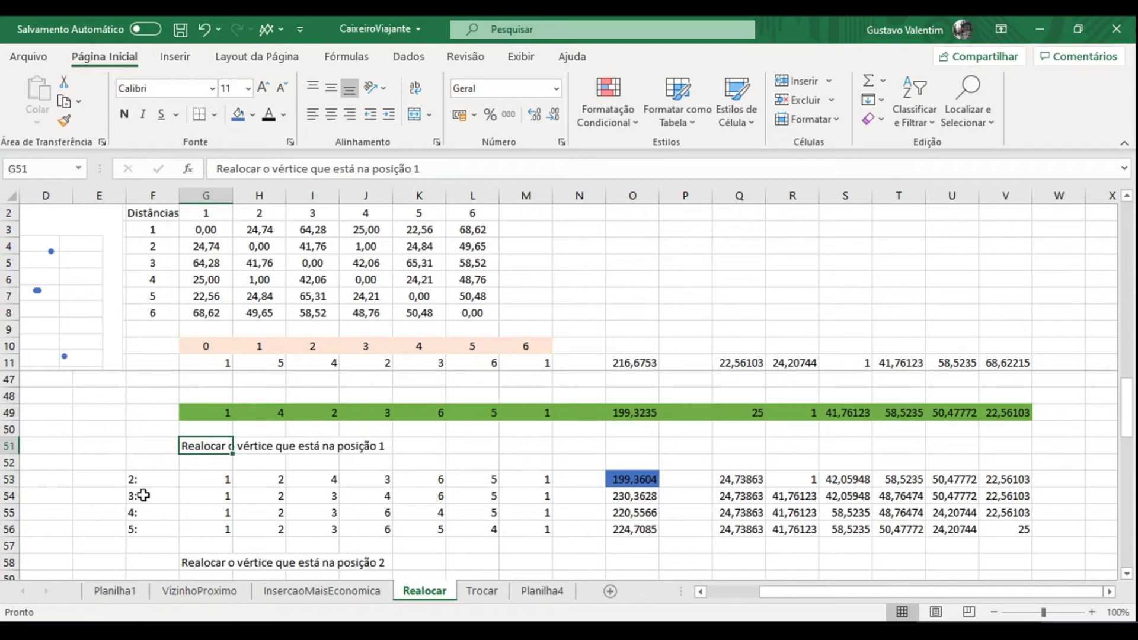
click(635, 480)
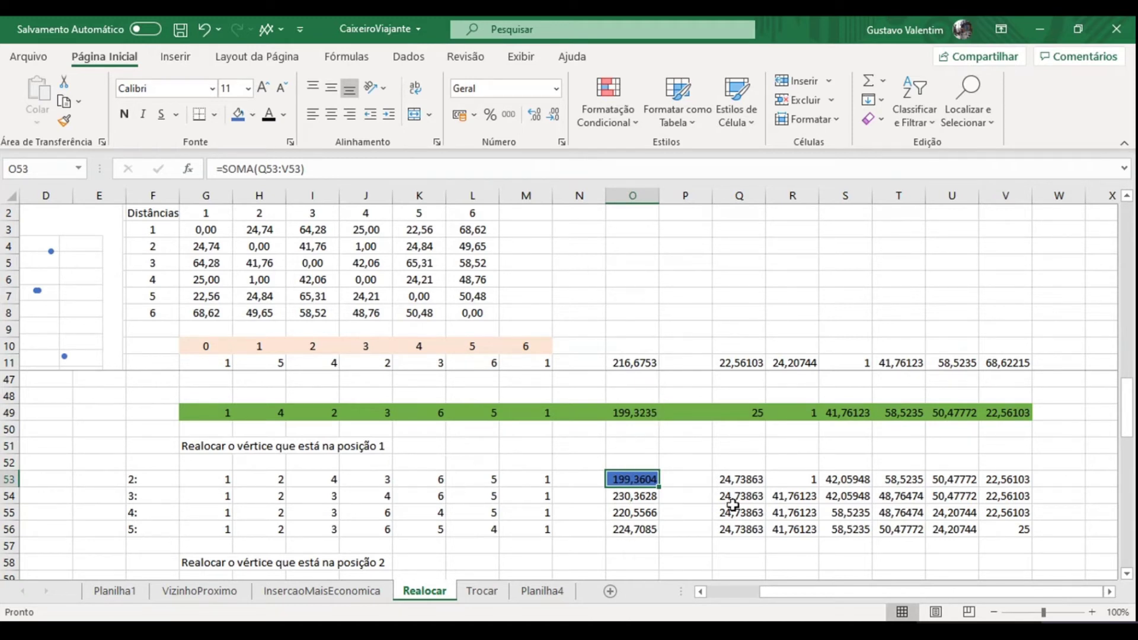
drag(1132, 418, 1133, 438)
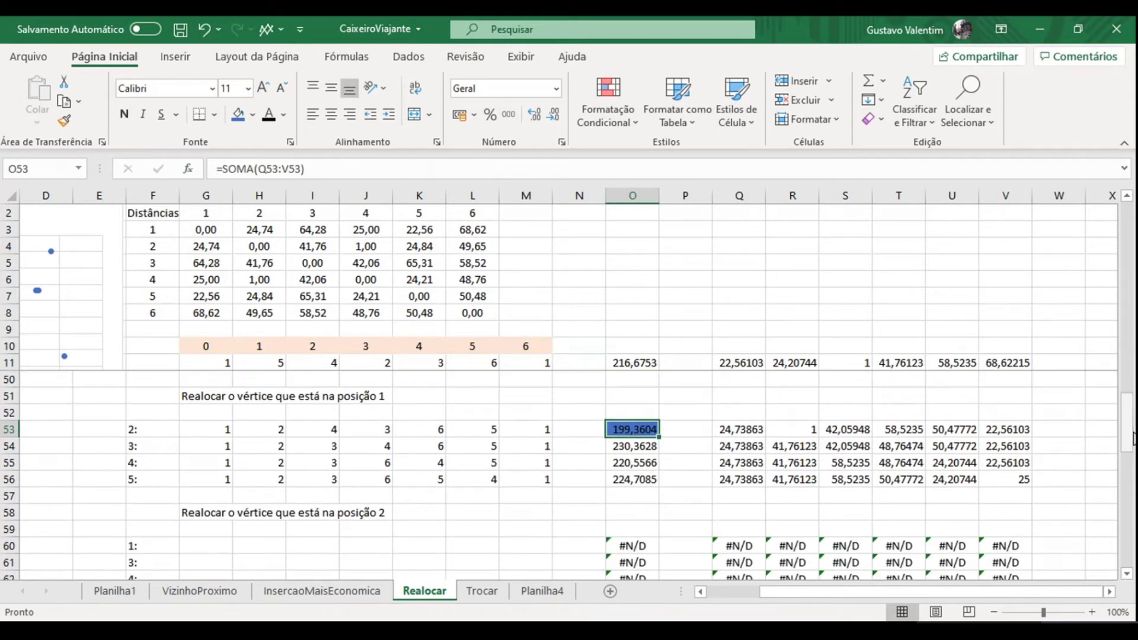
drag(1128, 432, 1129, 442)
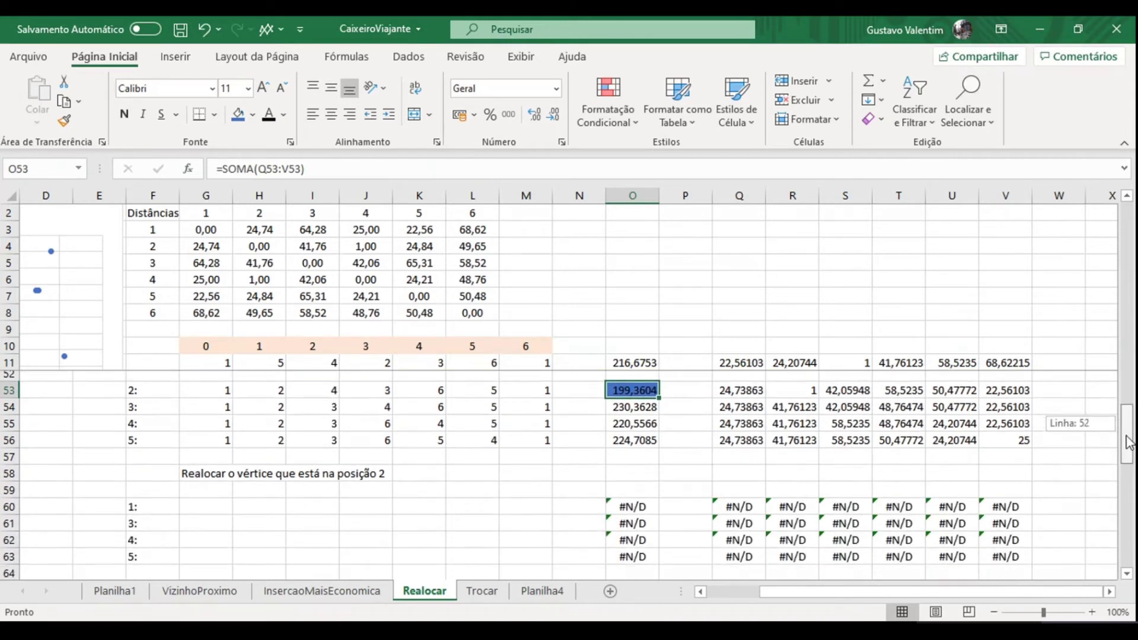
click(204, 505)
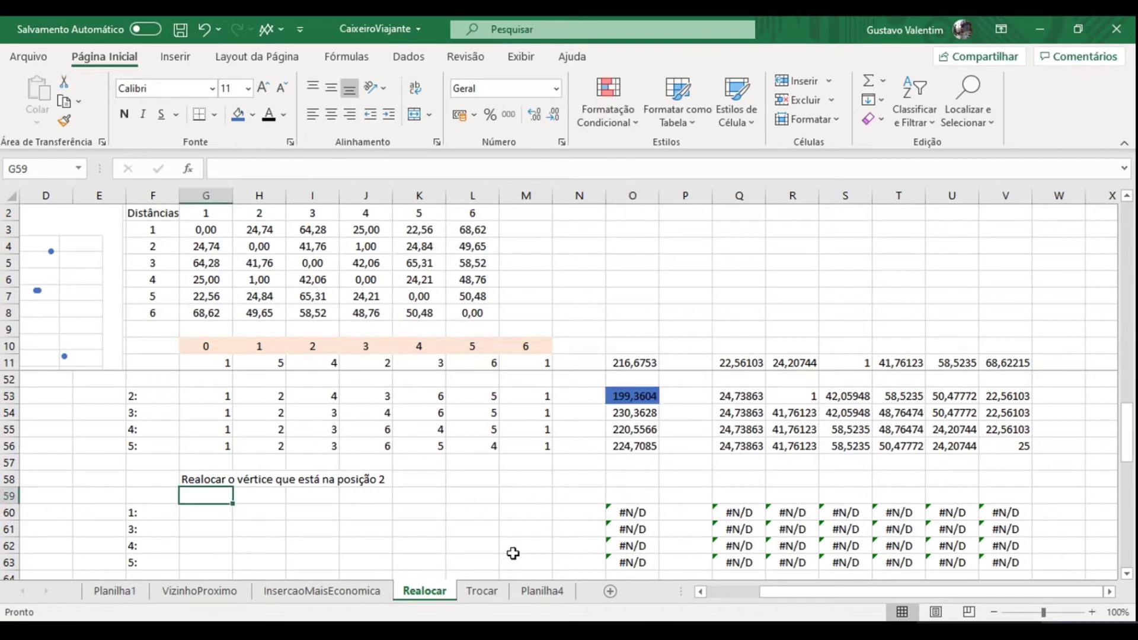
click(309, 508)
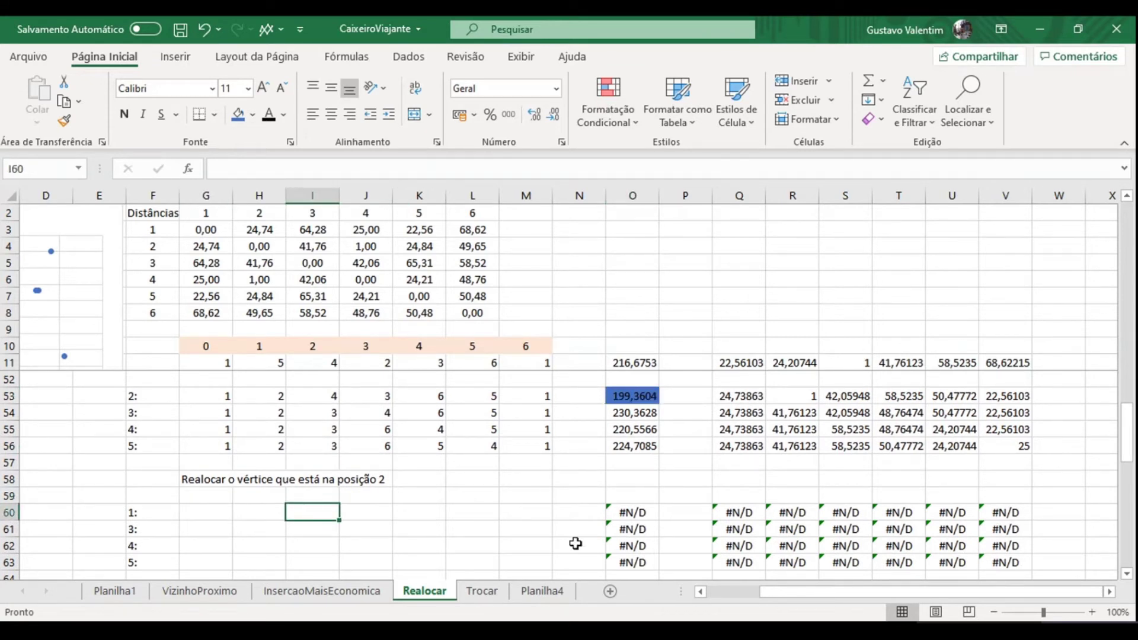
click(208, 520)
text(=)
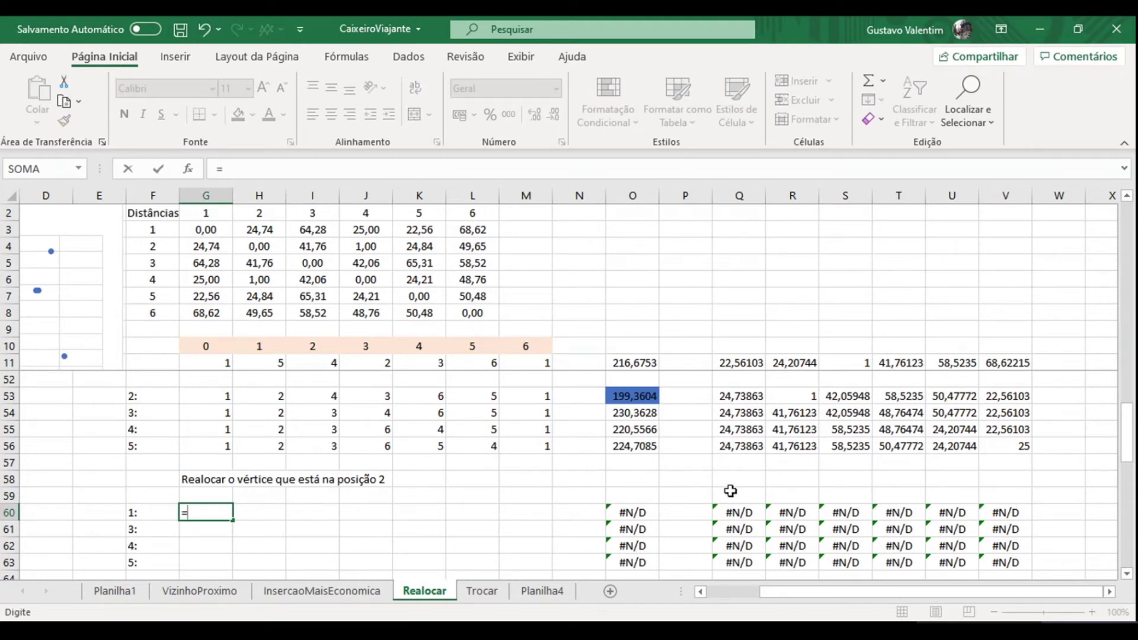
key(Escape)
drag(1126, 451, 1126, 418)
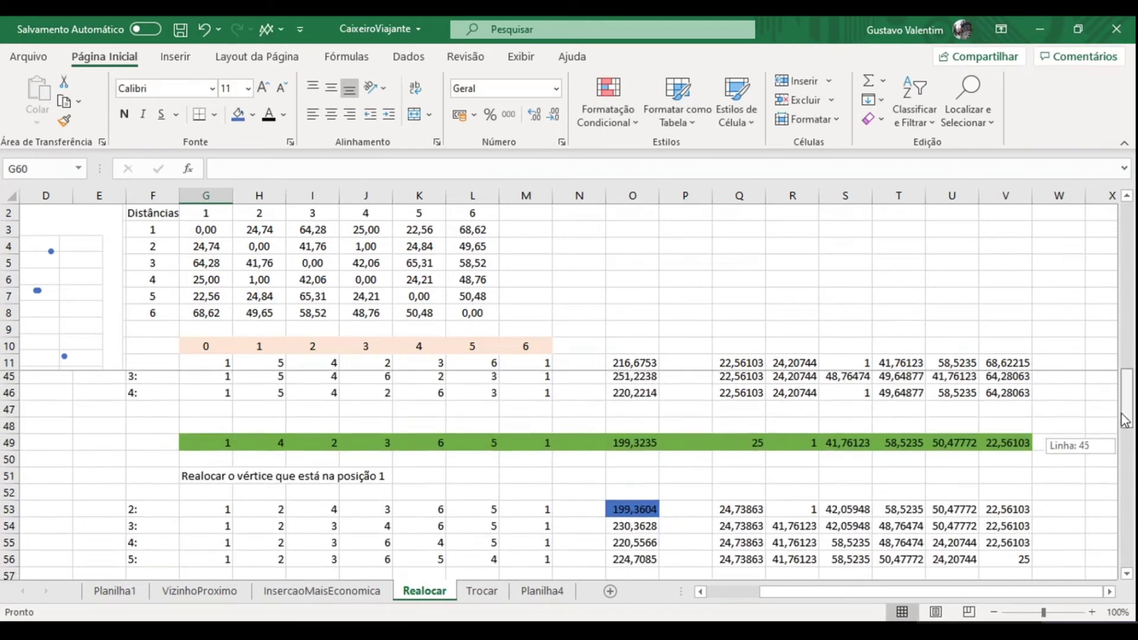
Step: Unfreeze the existing panes and refreeze them at cell I50
click(329, 446)
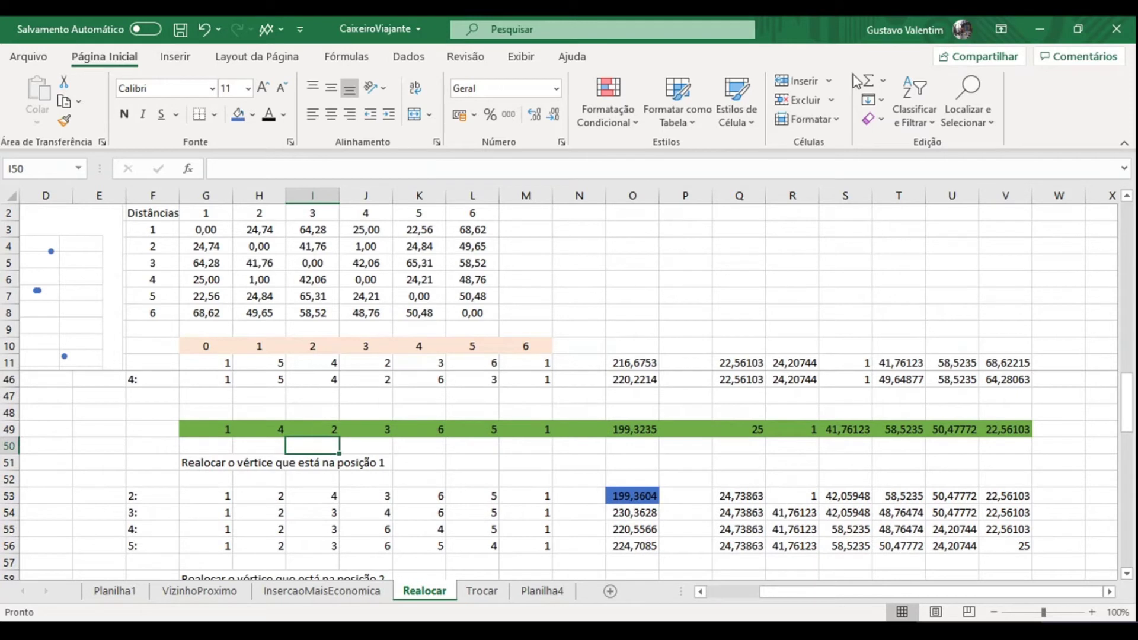
click(409, 57)
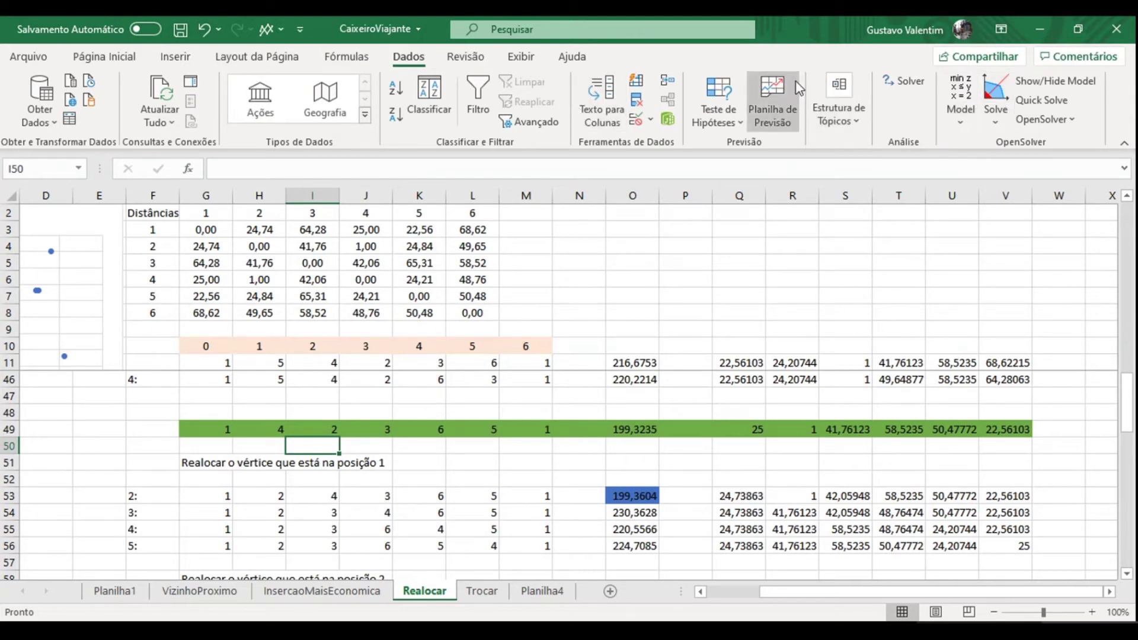
click(519, 57)
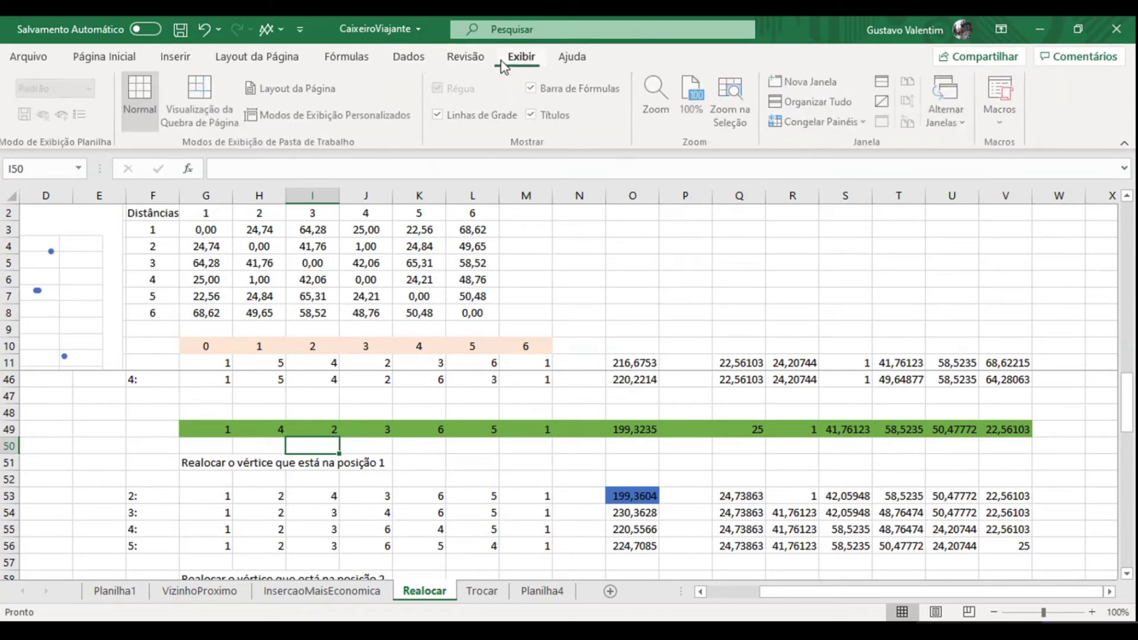
click(820, 122)
click(837, 159)
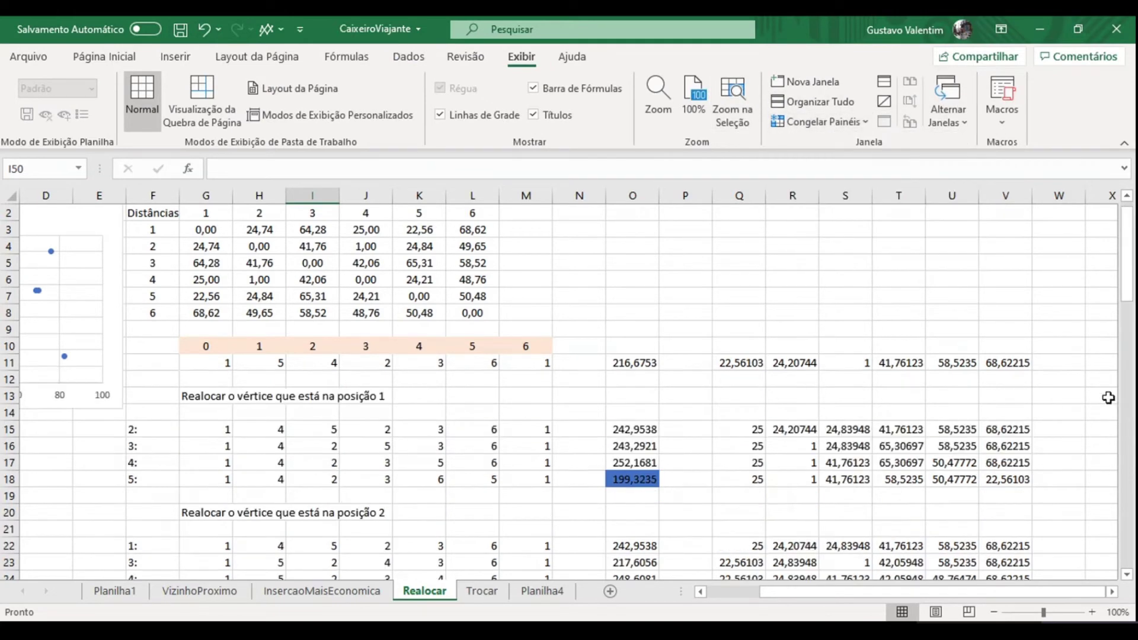
drag(1126, 255, 1133, 457)
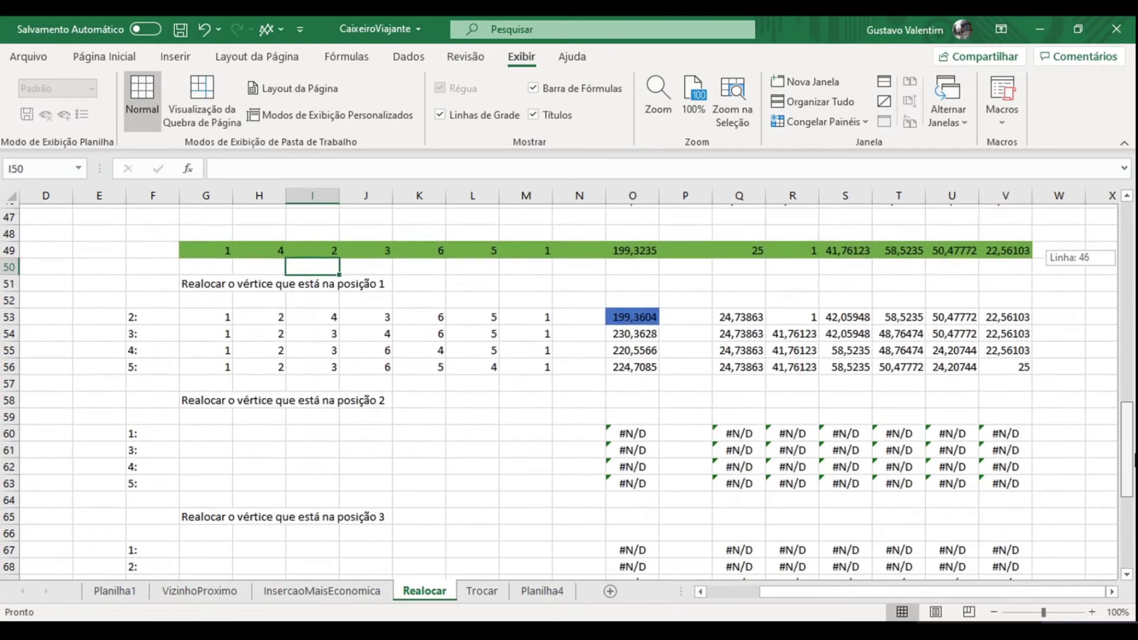
drag(1133, 456, 1132, 461)
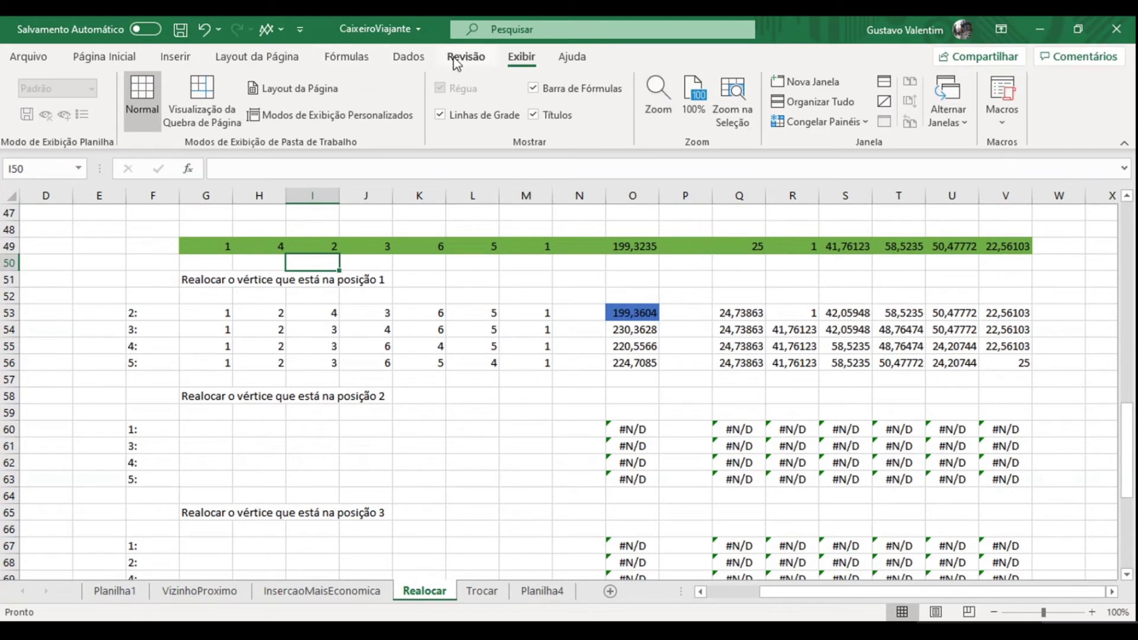
click(805, 122)
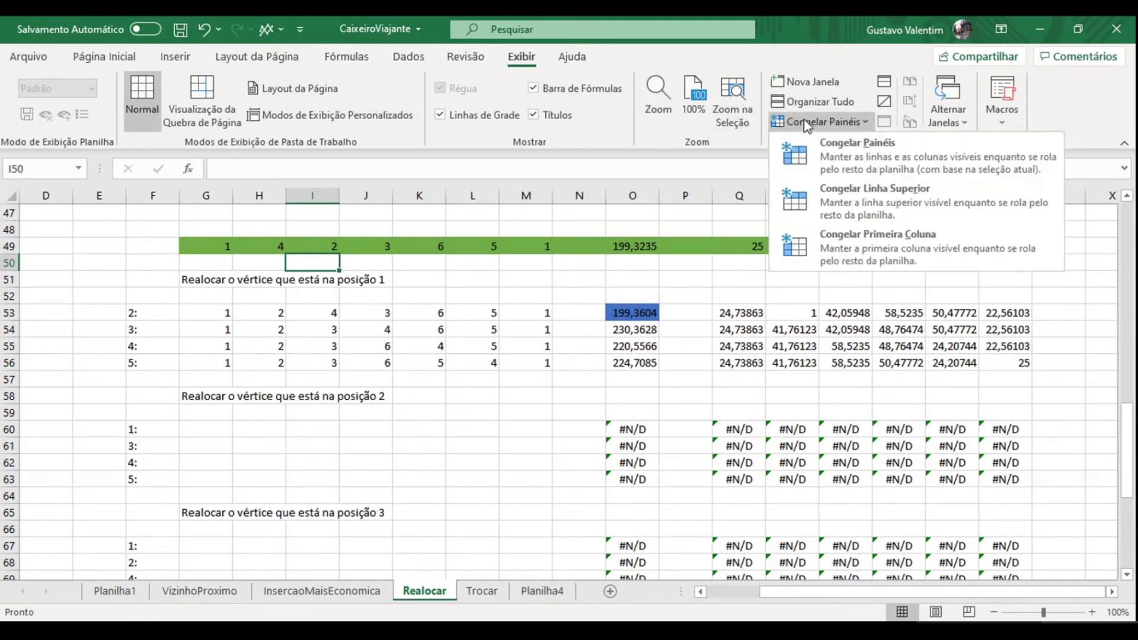
click(827, 159)
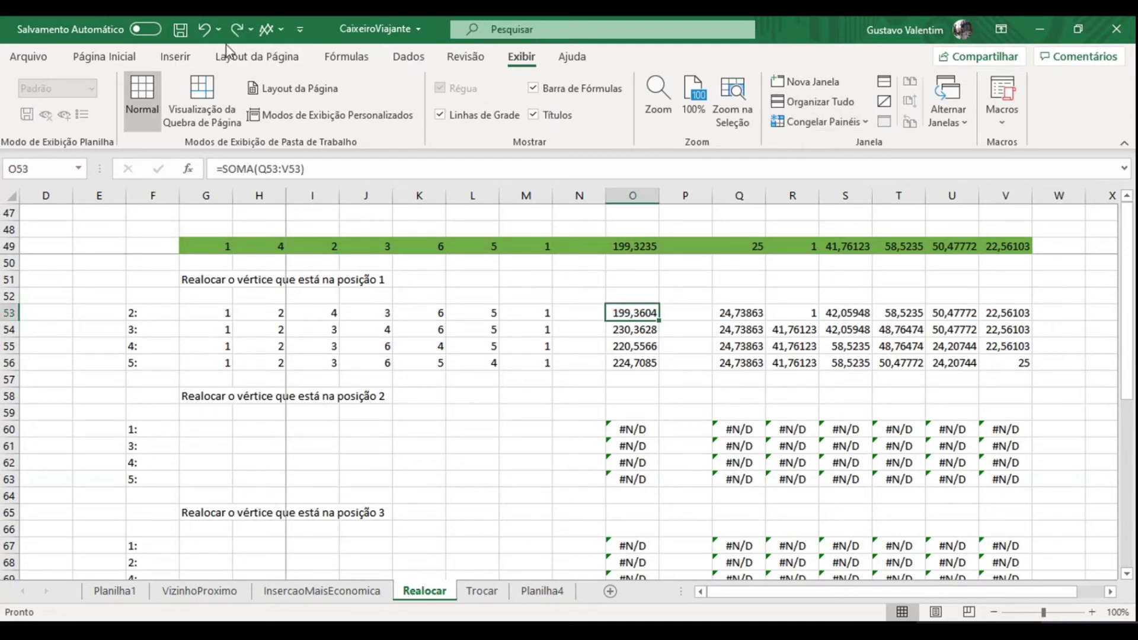
Step: Revert that, unfreeze again, and freeze all rows above row 50 instead
click(236, 28)
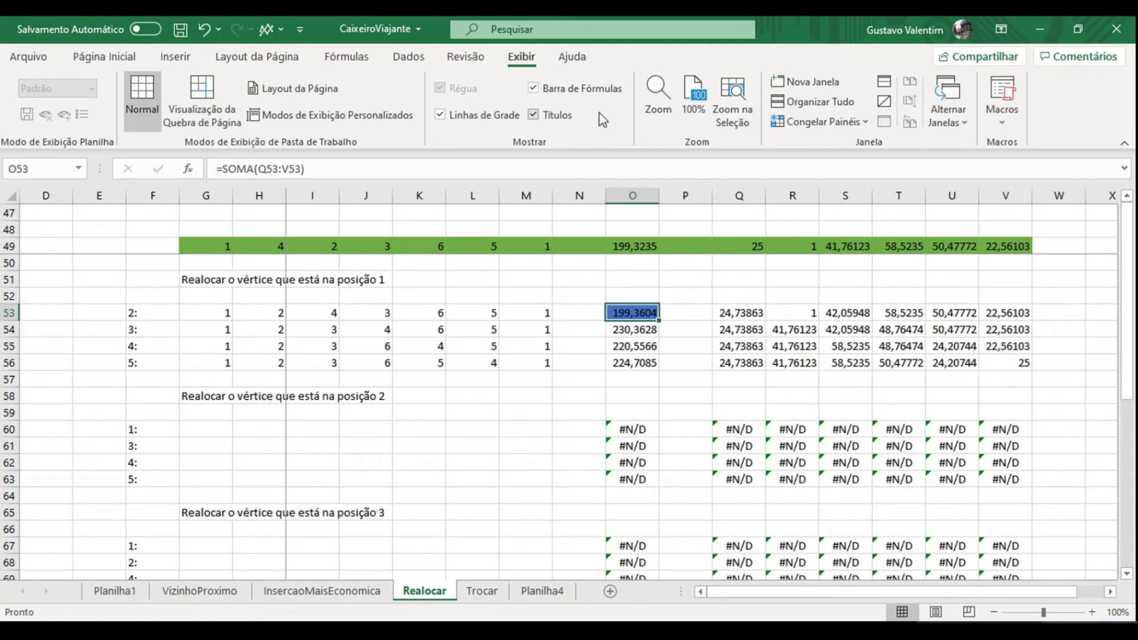
click(841, 122)
click(859, 155)
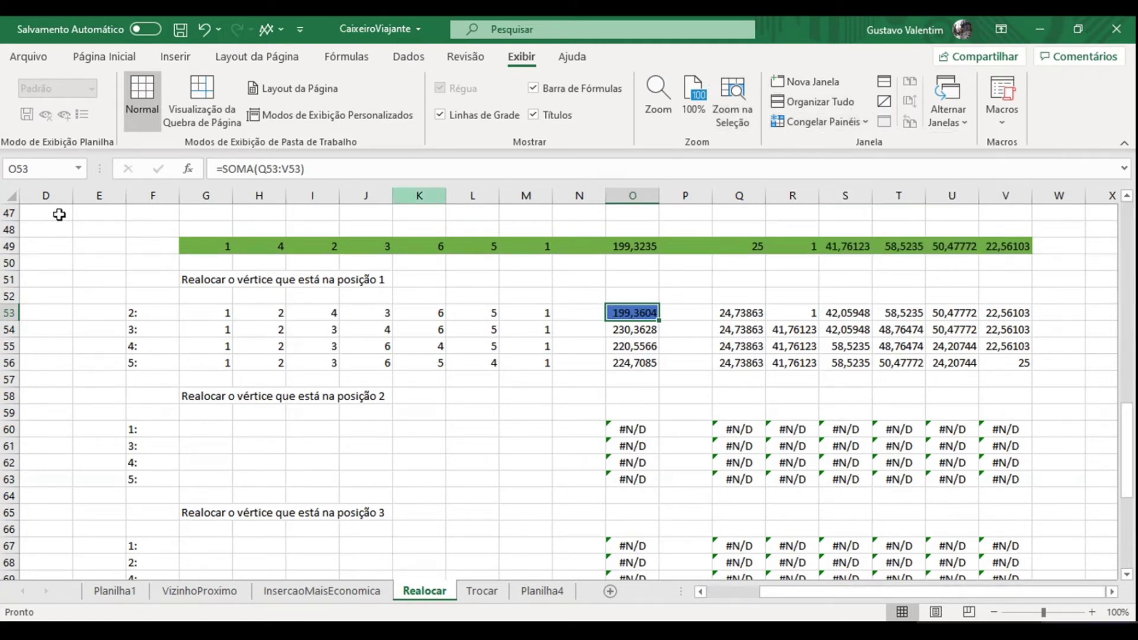
click(4, 263)
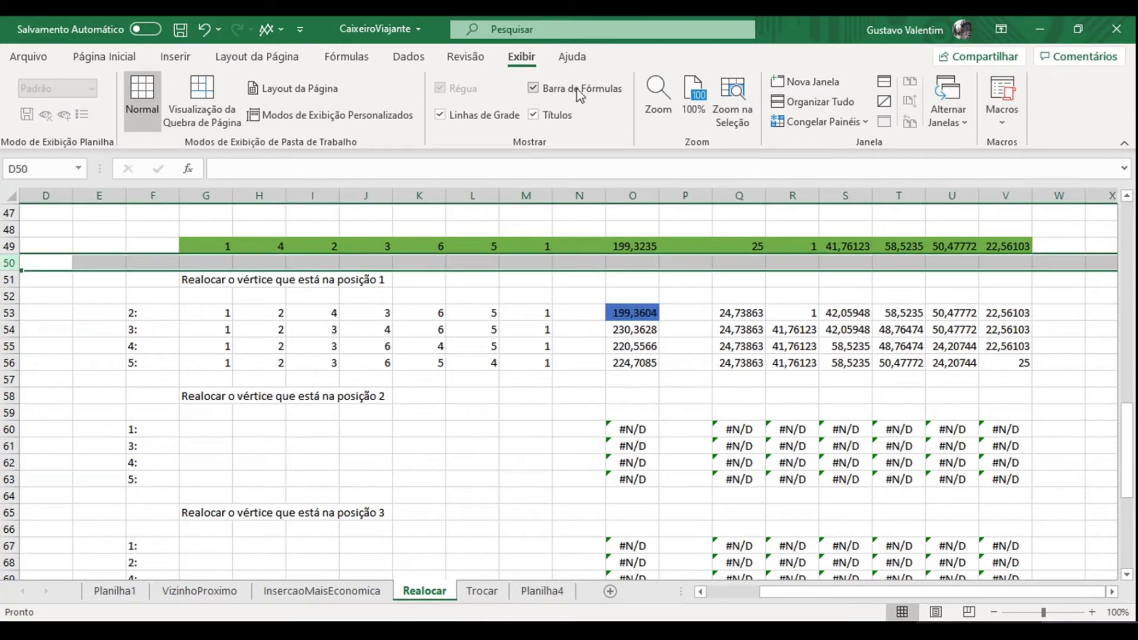
click(821, 122)
click(824, 151)
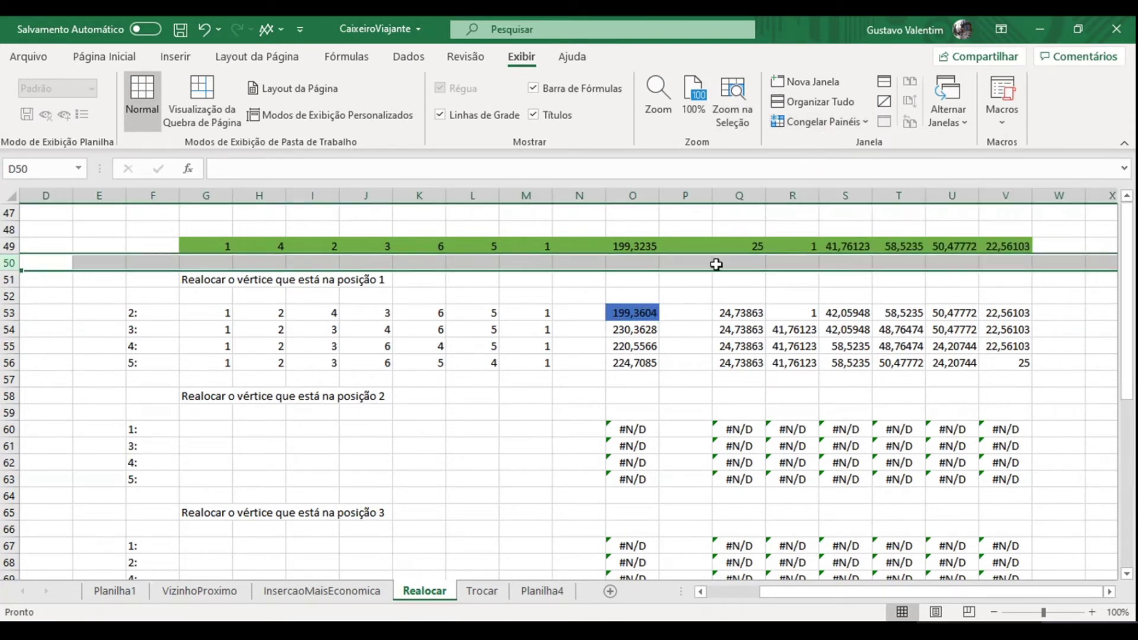
click(652, 318)
Step: Jump through the column O distance sums to check the frozen view, landing on G60
key(Down)
key(Down)
key(Down)
key(Down)
key(Down)
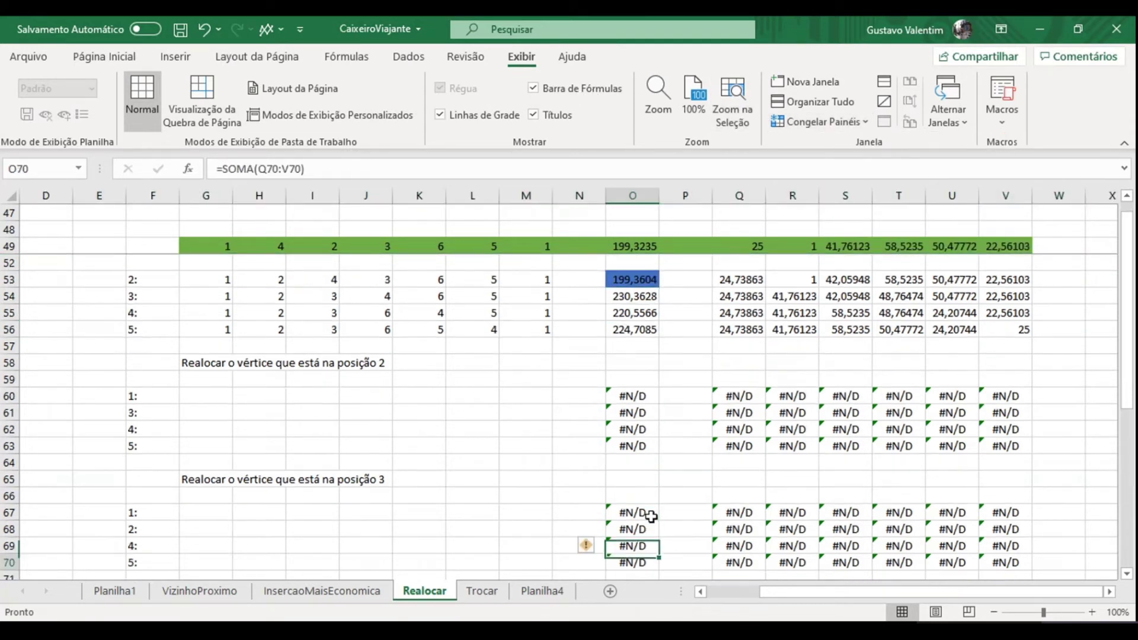
key(Down)
key(Down)
key(Down)
key(Up)
key(Up)
key(Up)
key(Up)
key(Up)
key(Up)
key(Up)
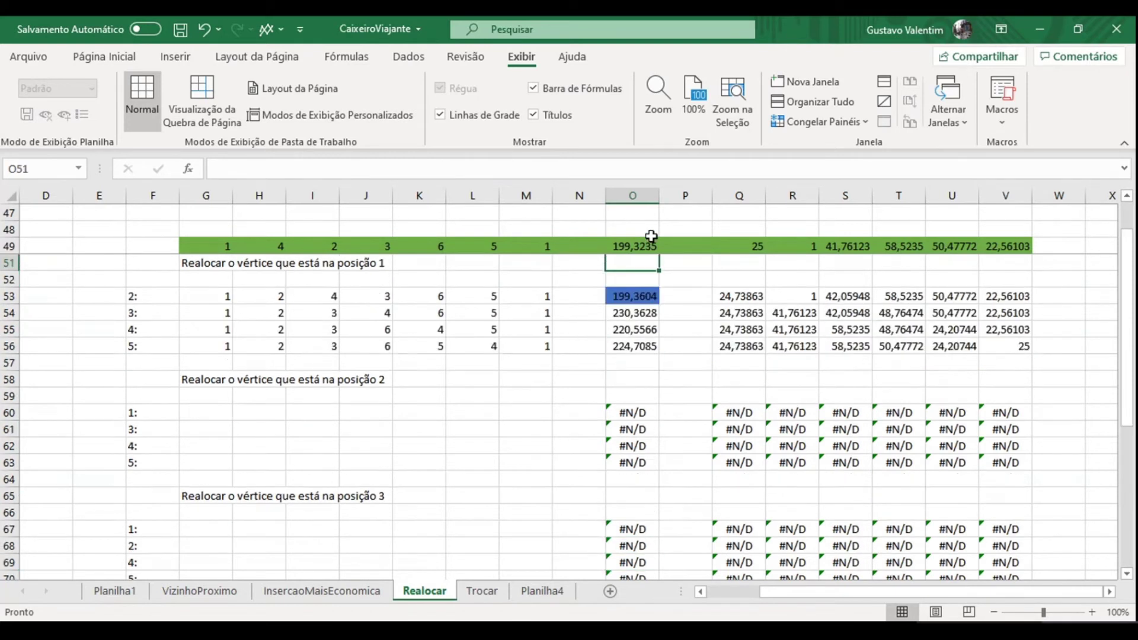
key(Up)
key(Up)
key(Up)
click(209, 435)
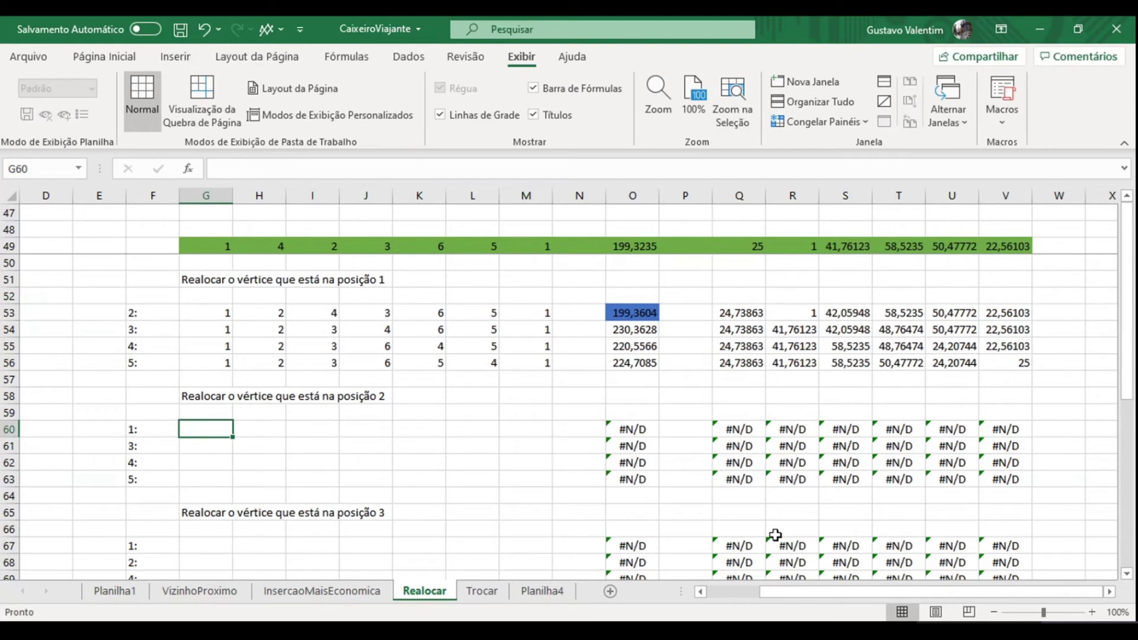
Step: Link G60, G61, G62 and G63 each to =G49 so they show 1
text(=)
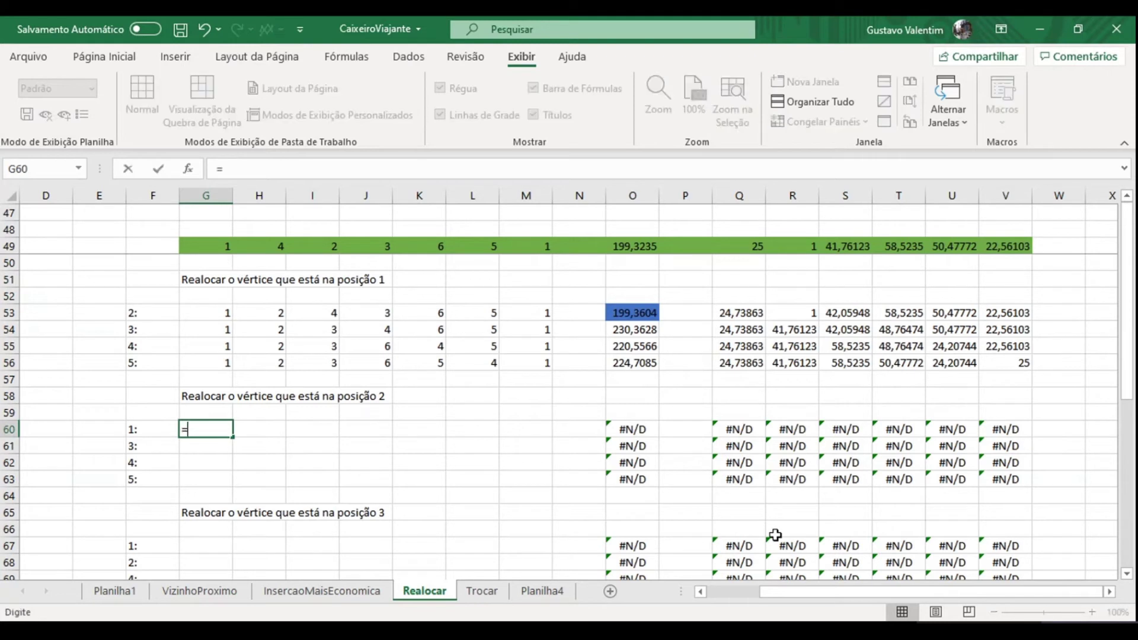
click(214, 246)
key(Return)
text(=)
click(215, 246)
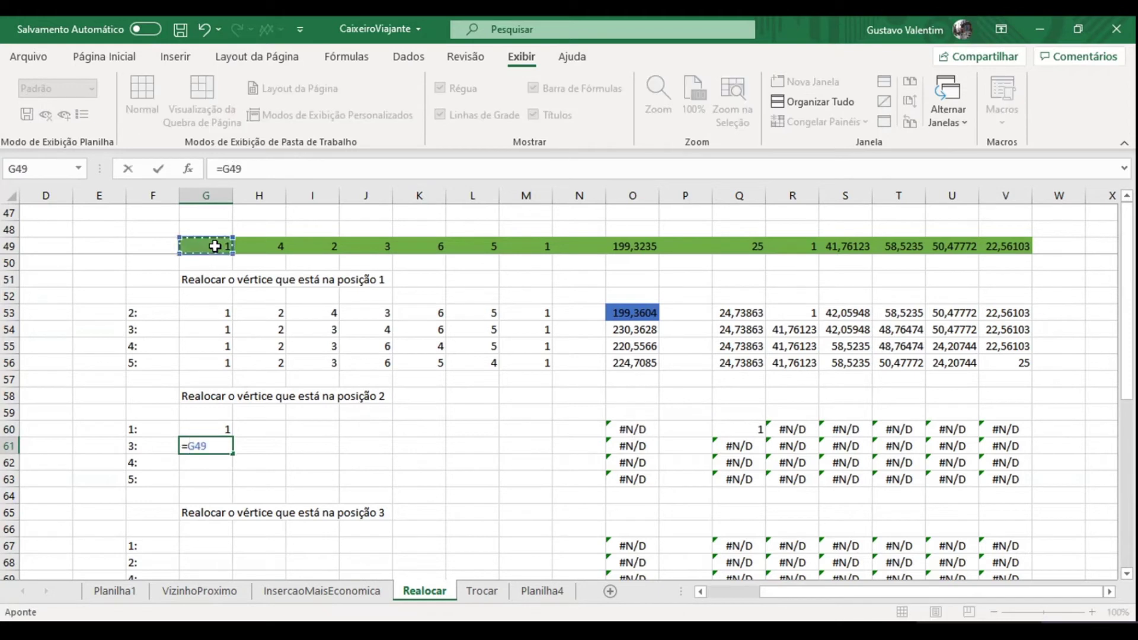
key(Return)
text(=)
click(214, 246)
key(Return)
click(214, 246)
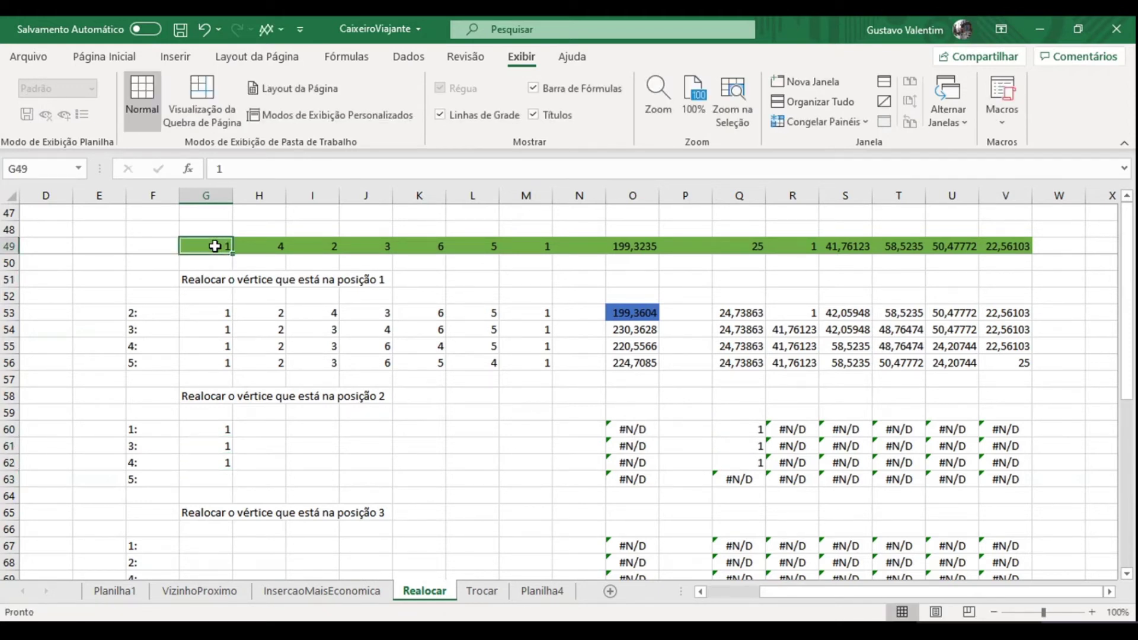
click(215, 480)
text(=)
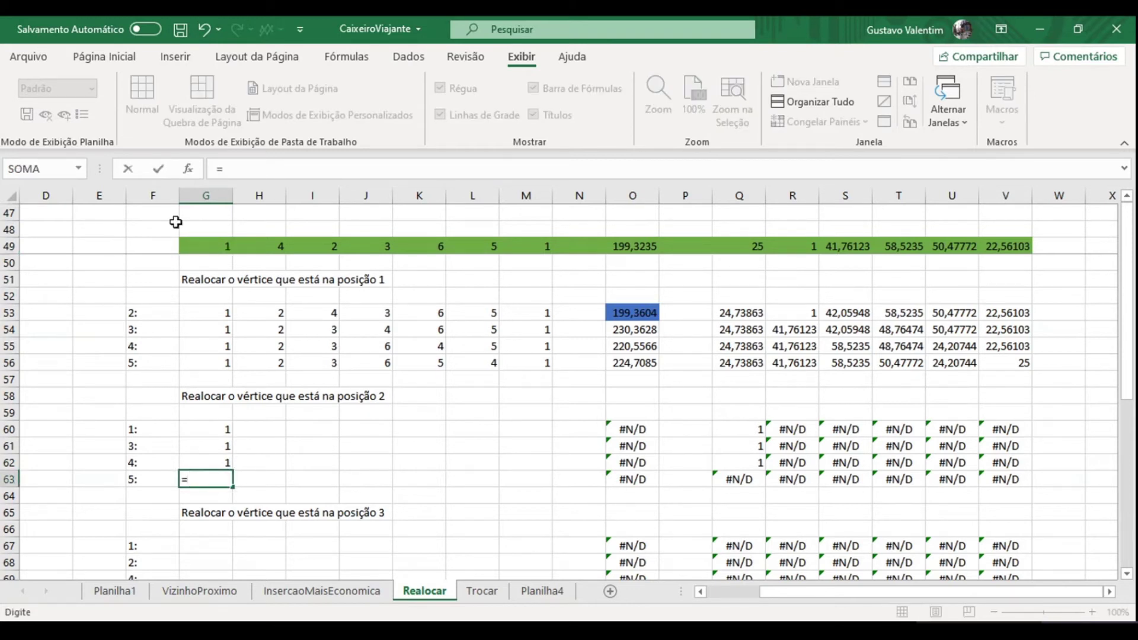
click(210, 246)
key(Return)
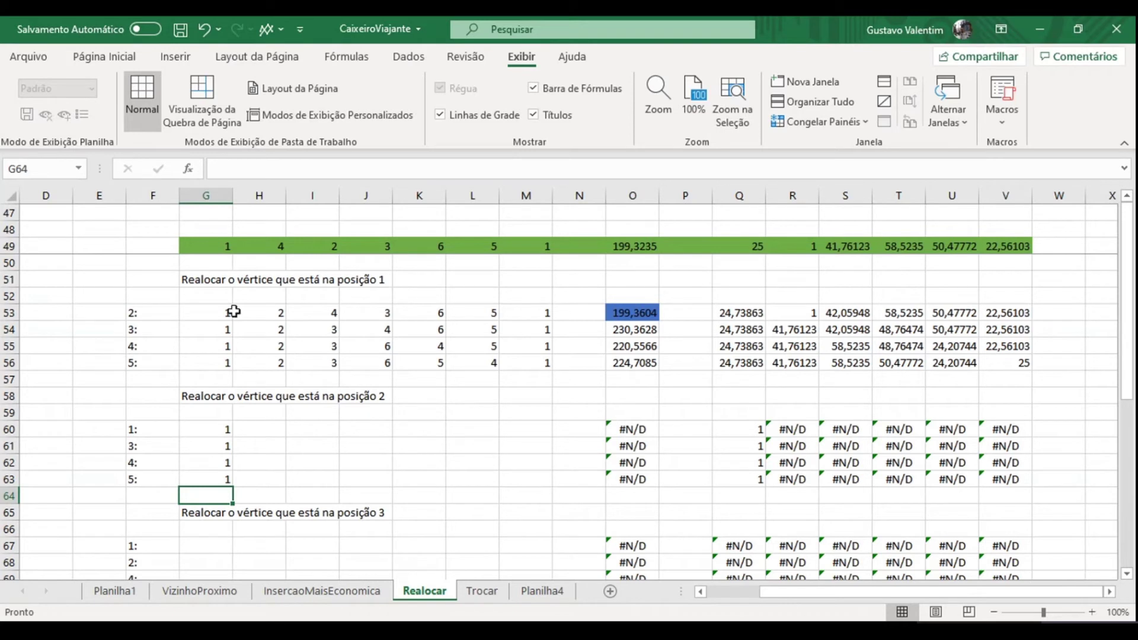
drag(207, 230, 357, 229)
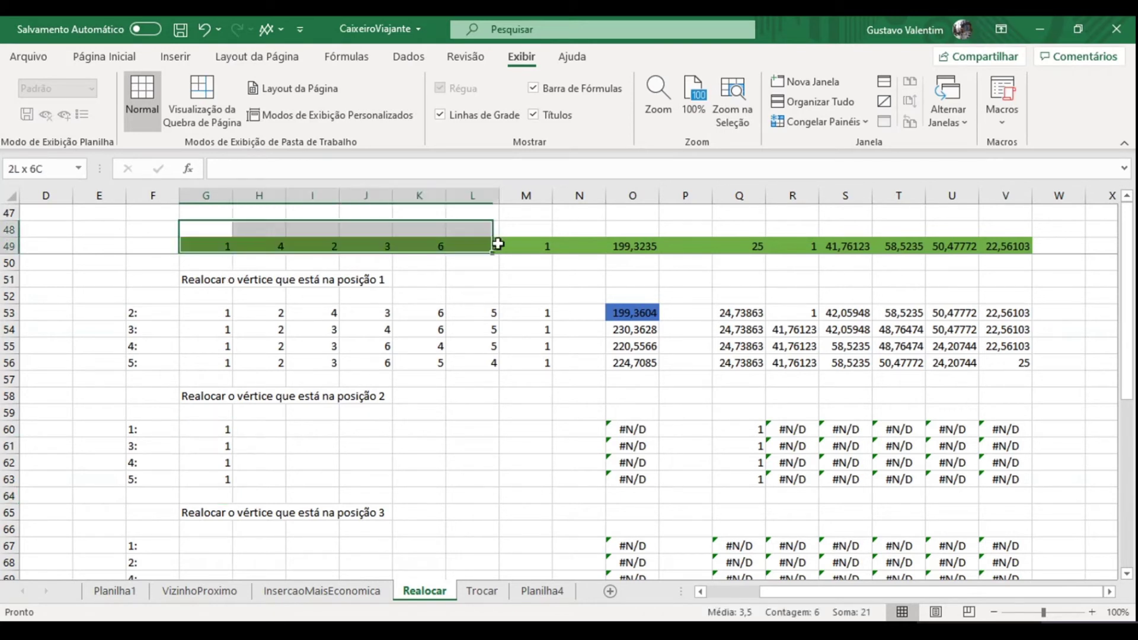
Step: Type trial position numbers into row 48 starting at G48
drag(356, 230, 320, 230)
click(226, 232)
text(1)
key(Tab)
key(Tab)
click(277, 232)
text(2)
key(Tab)
key(Tab)
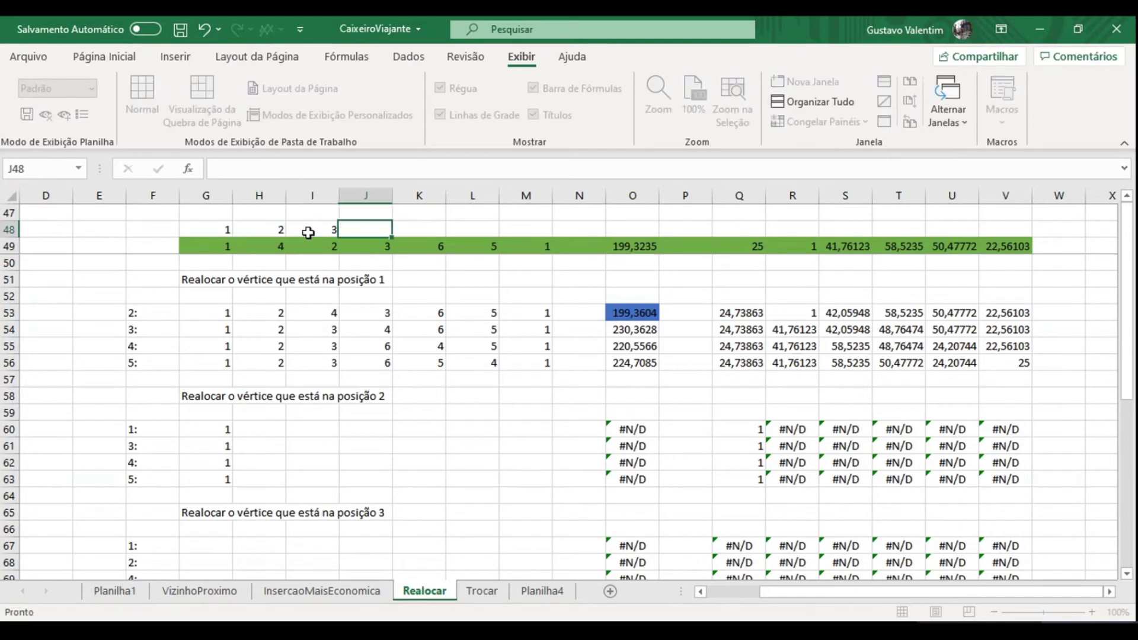
text(4)
key(Tab)
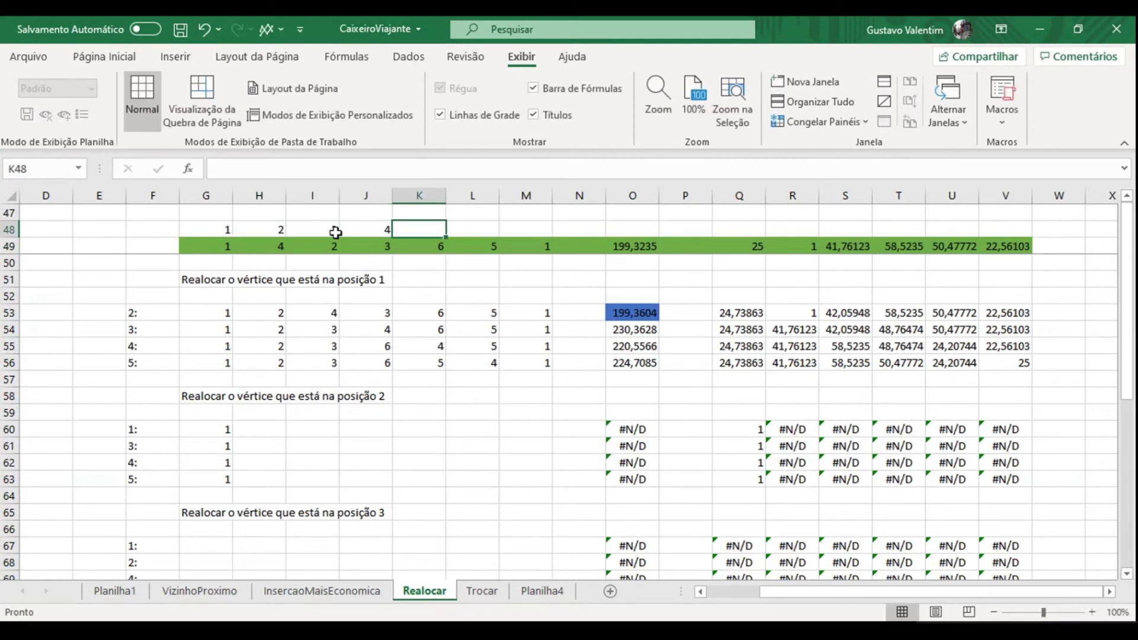
click(335, 232)
text(3)
Step: Enter the position numbers 0 through 6 across G48:M48
click(178, 233)
text(0	)
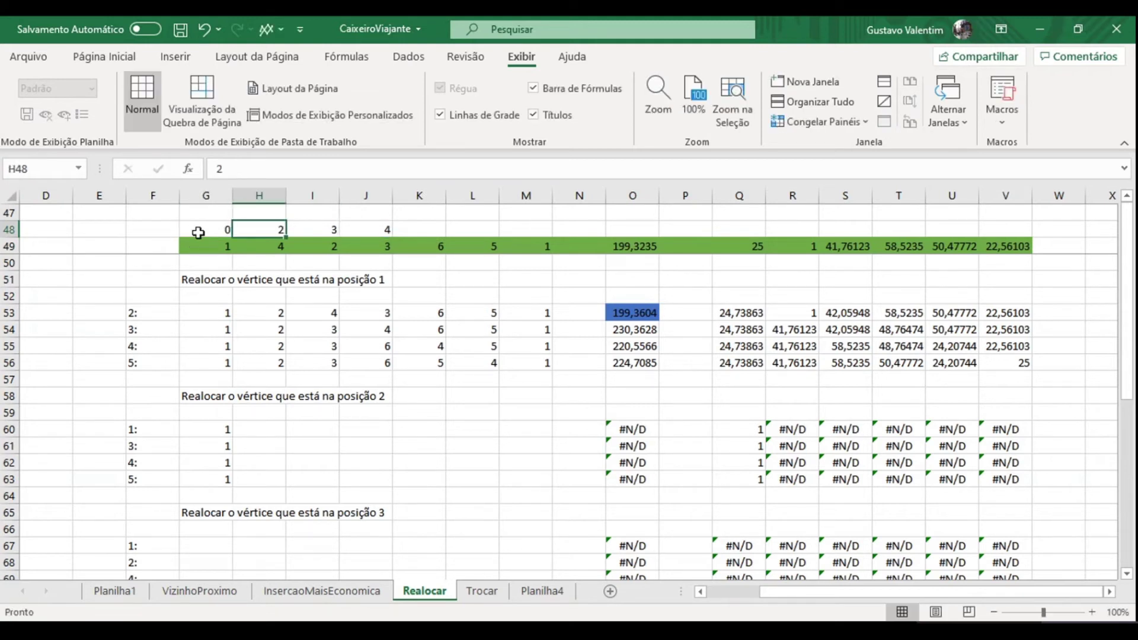
text(1	2	3	)
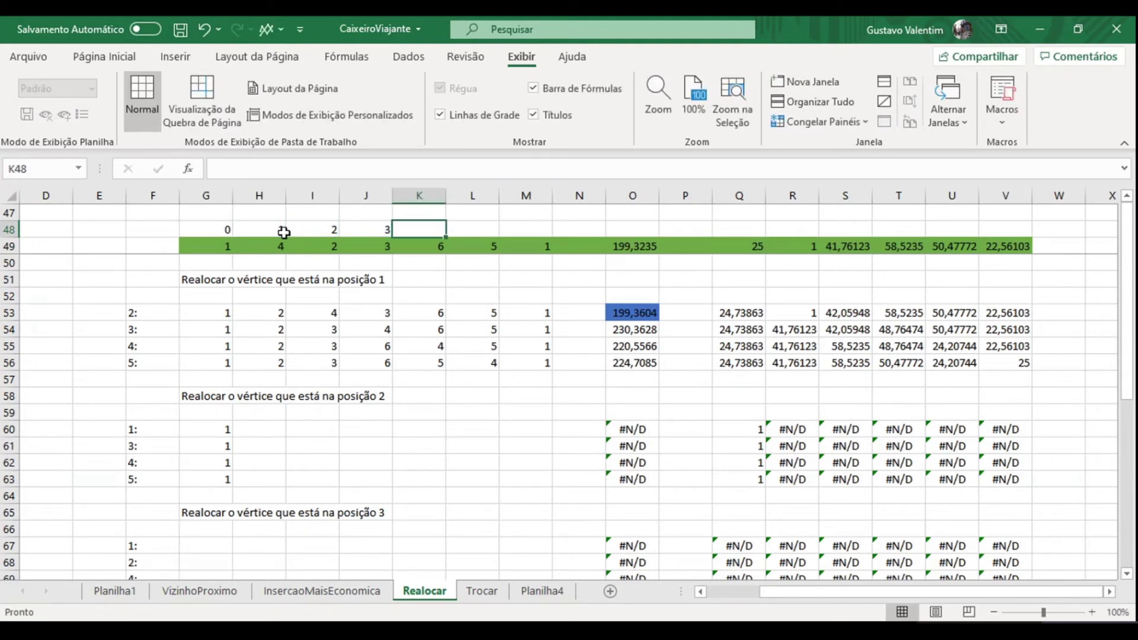
text(4)
key(Tab)
text(5)
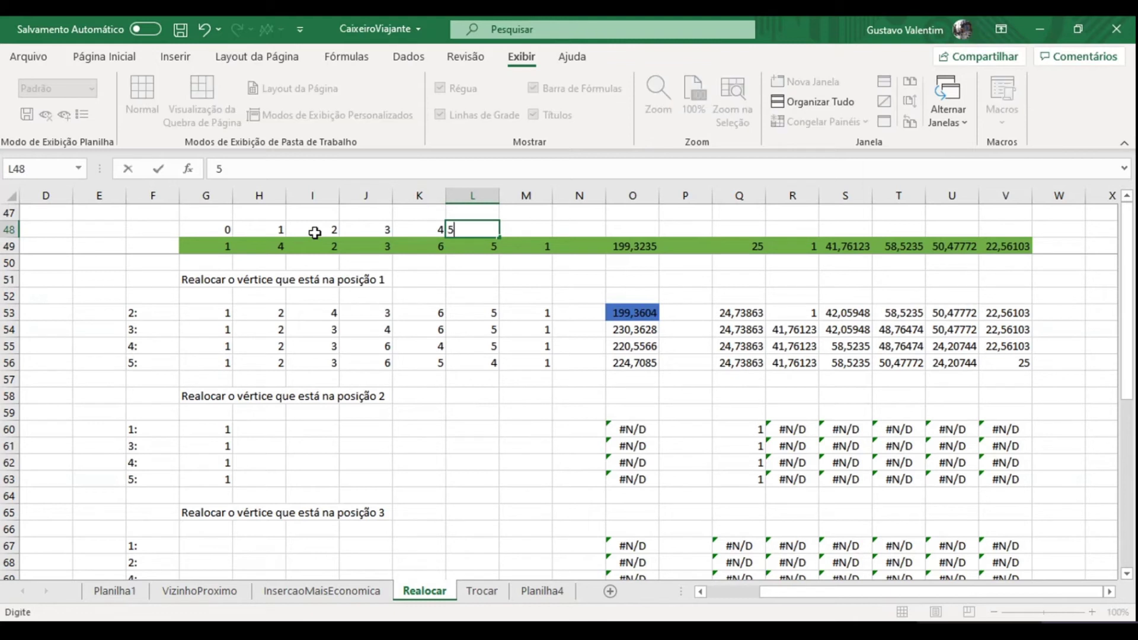
key(Tab)
text(1)
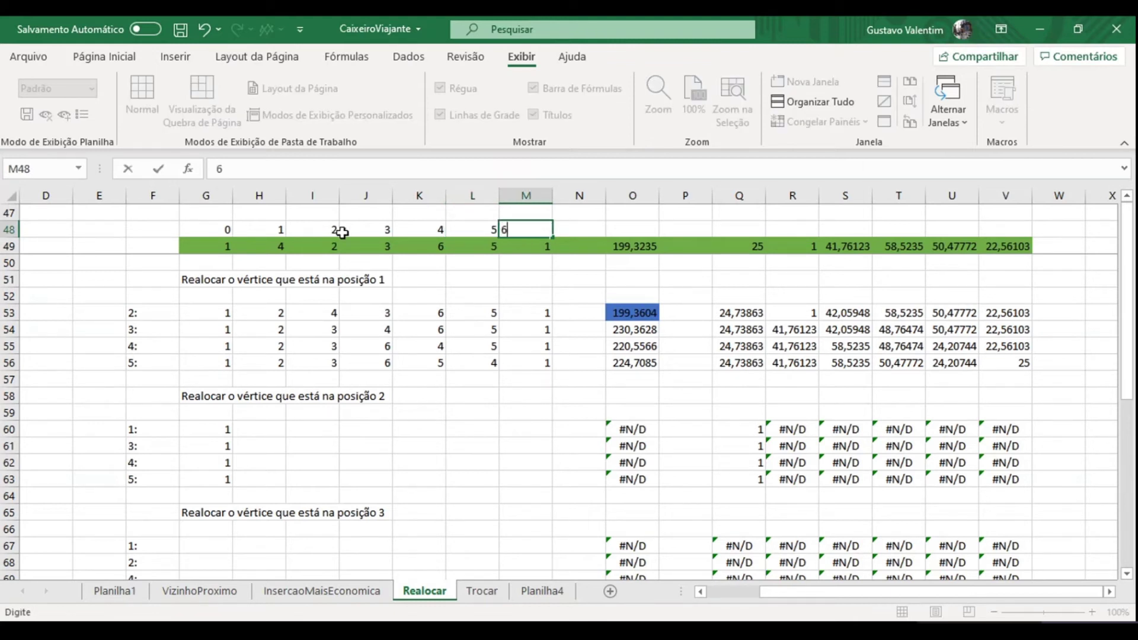
key(ctrl+Return)
Step: Centre the row 48 position numbers and give them a pale orange fill
drag(526, 229, 87, 232)
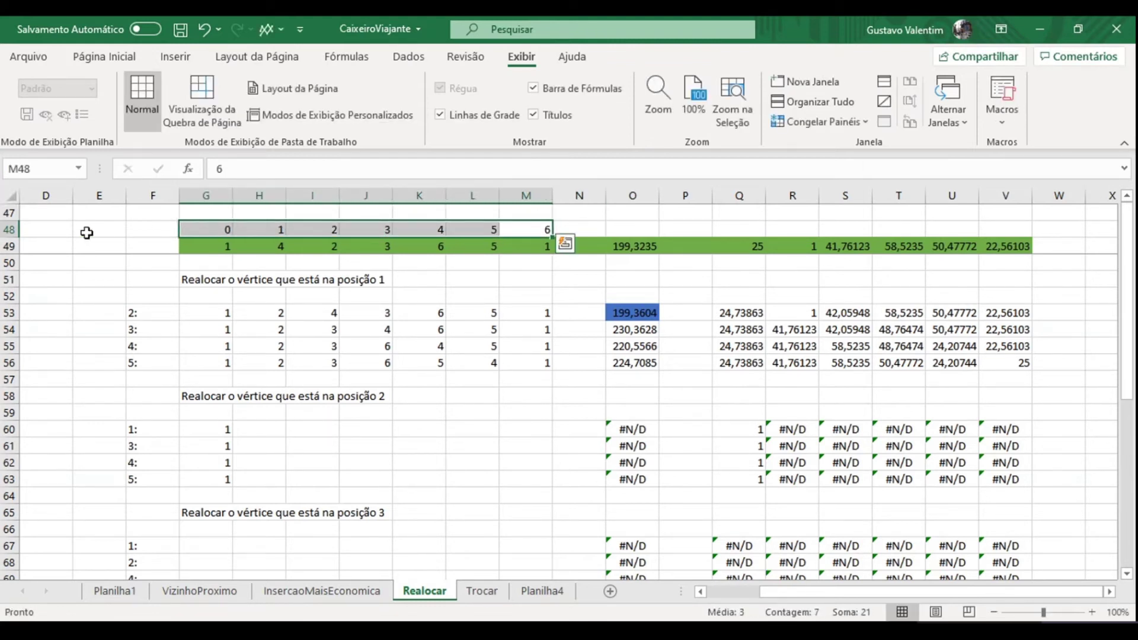
click(119, 56)
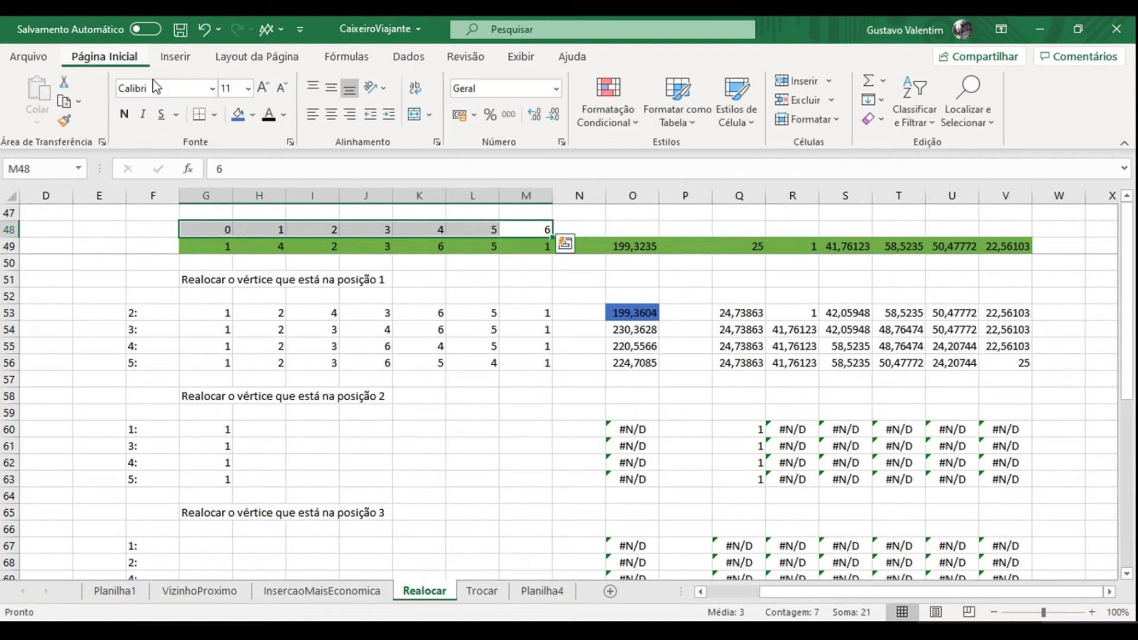
click(331, 113)
click(253, 115)
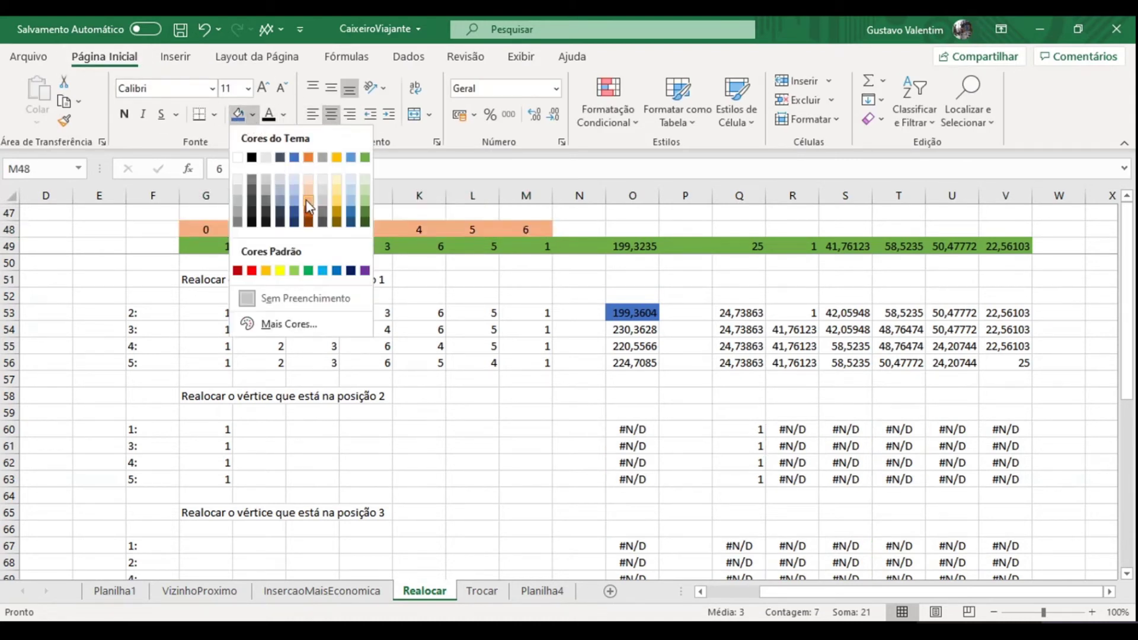
click(309, 178)
drag(278, 429, 269, 428)
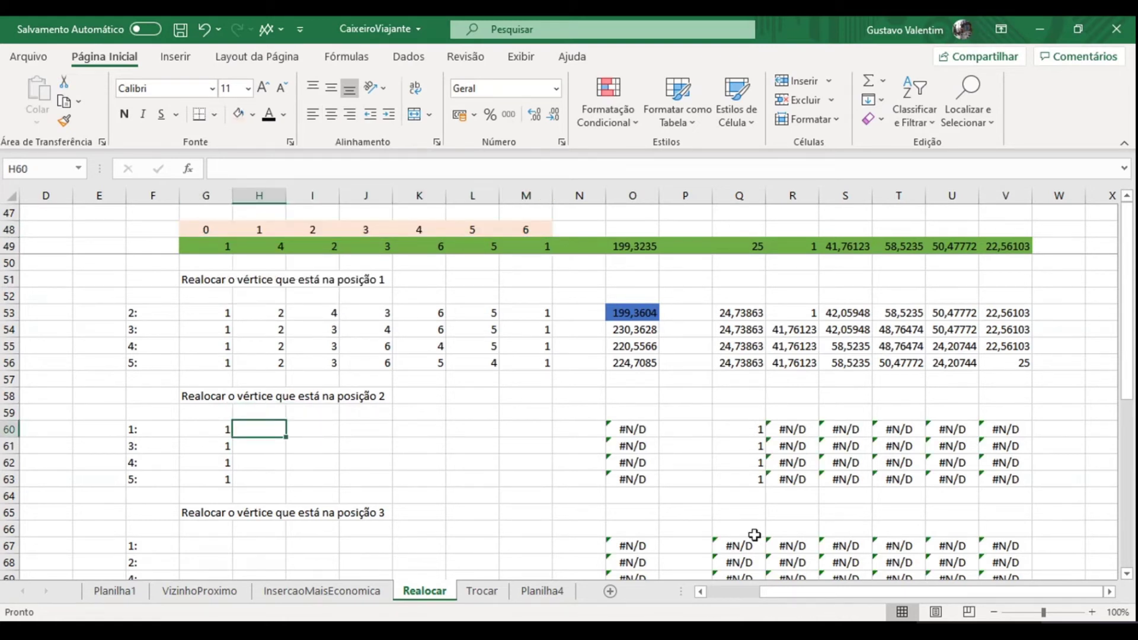
Step: Set I60 to =H49 and H60 to =I49
key(Right)
text(=)
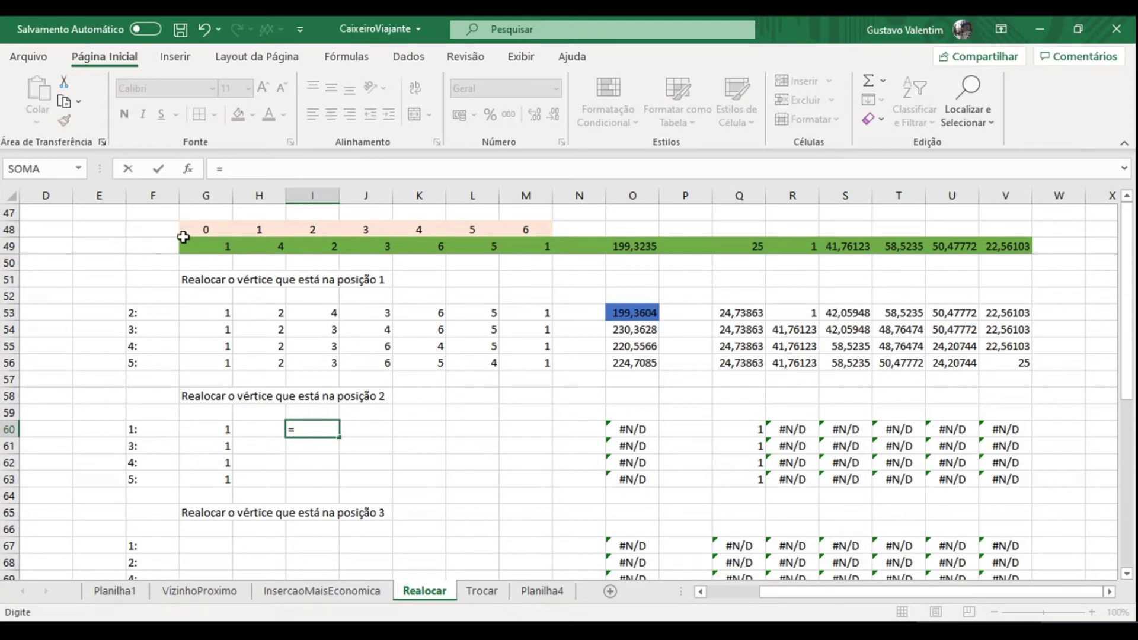
click(260, 246)
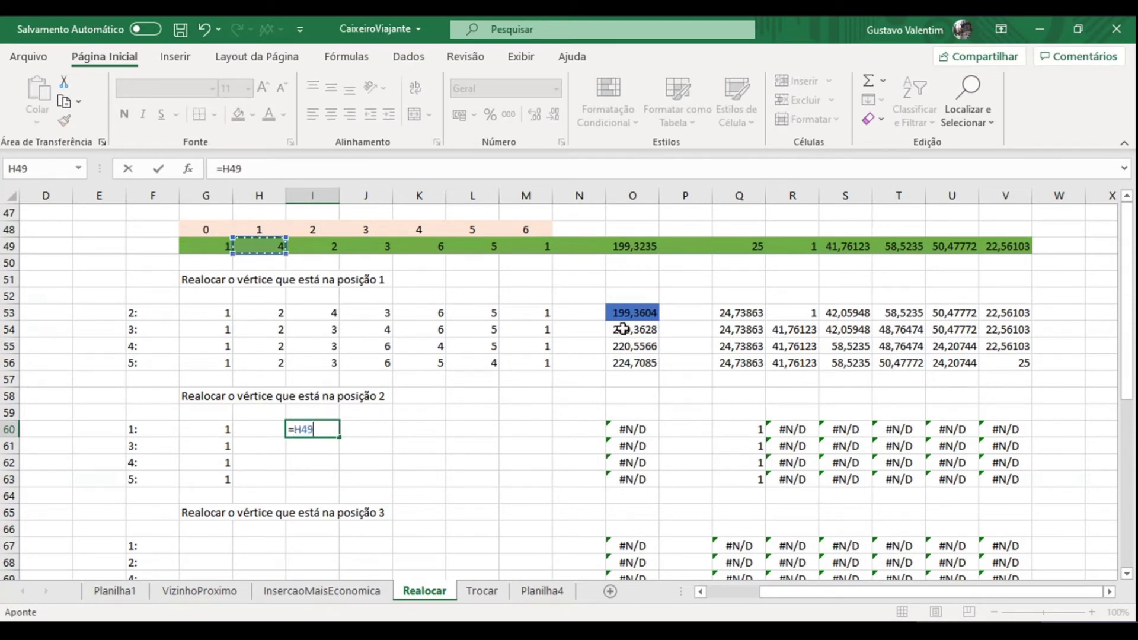
key(Return)
key(Up)
key(Left)
text(=)
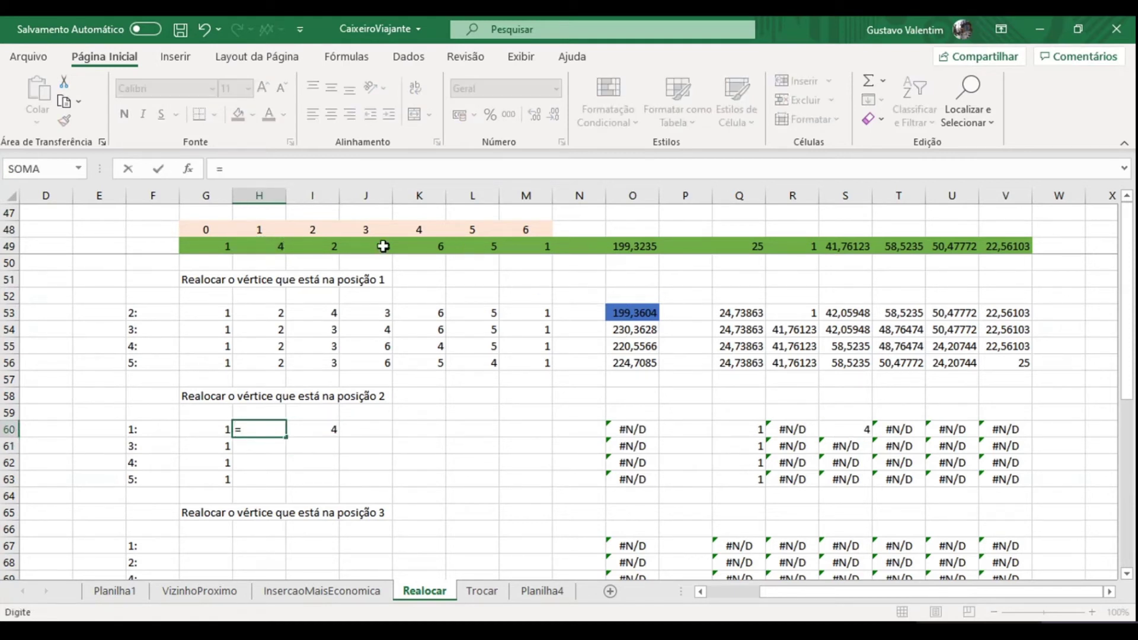
click(325, 244)
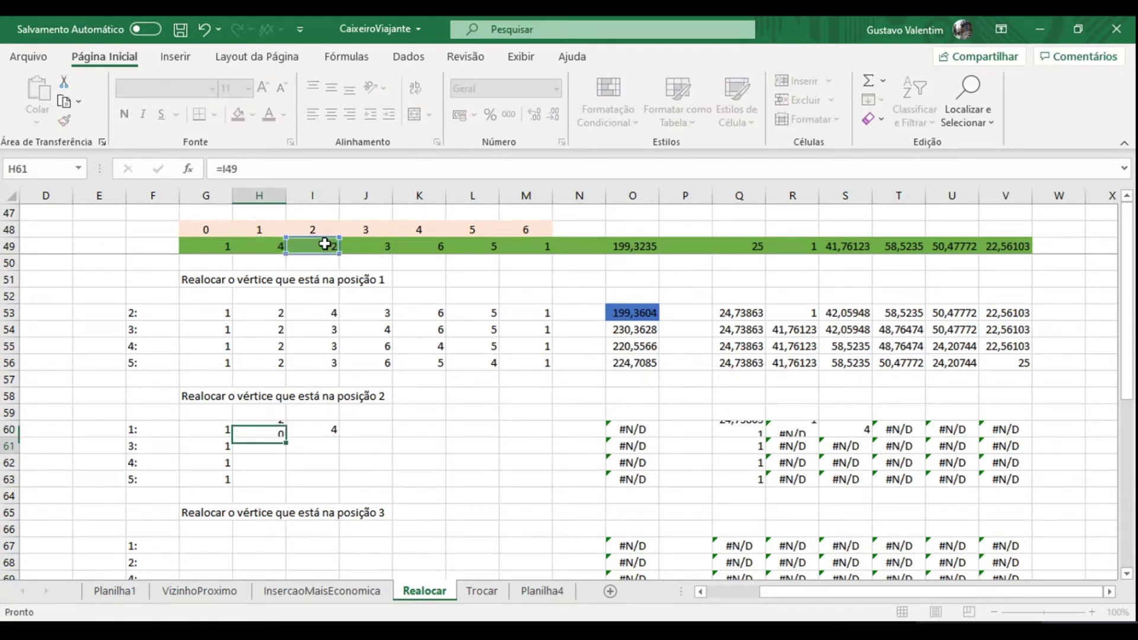
key(Tab)
key(Tab)
Step: Set J60 to =J49 and fill it across to M60
text(=)
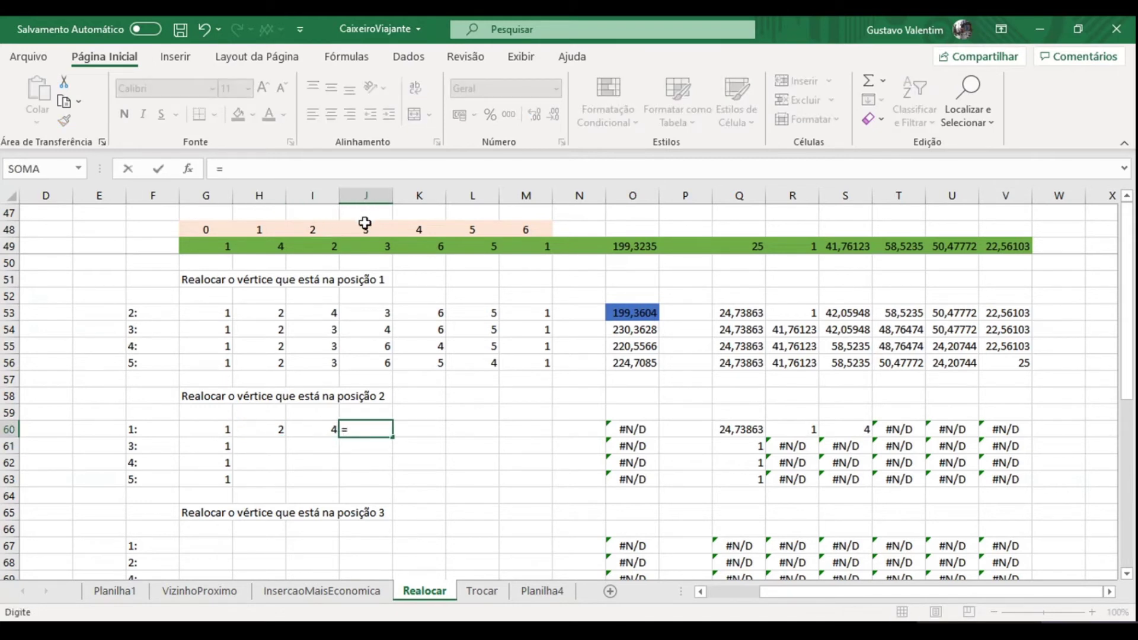
click(366, 244)
key(Return)
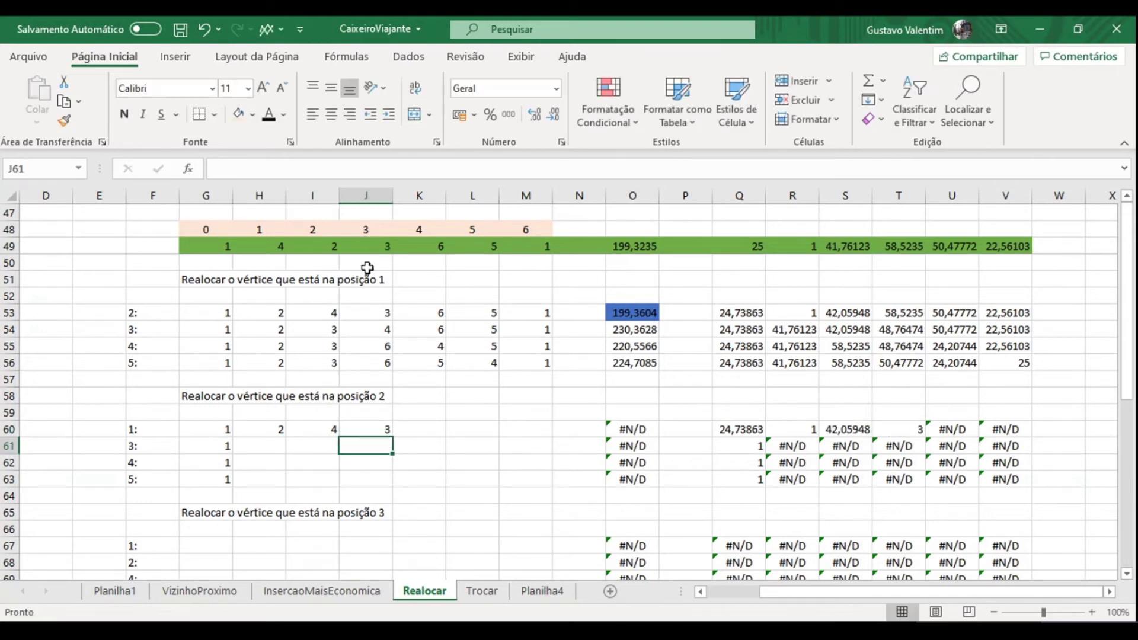
click(386, 431)
drag(392, 437, 551, 445)
click(243, 446)
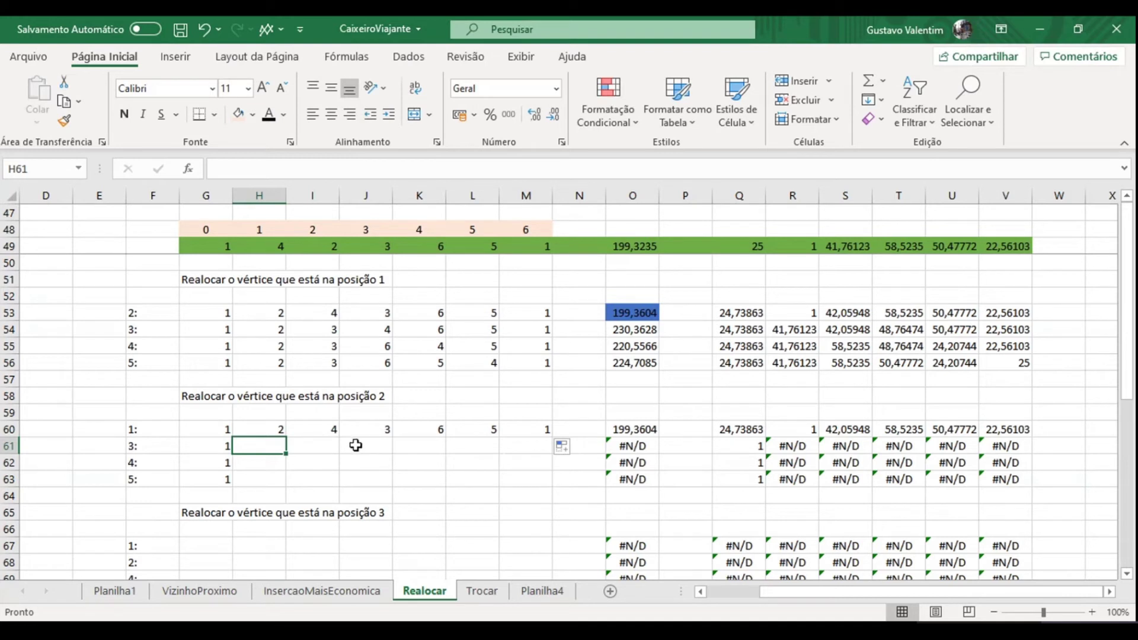
click(356, 445)
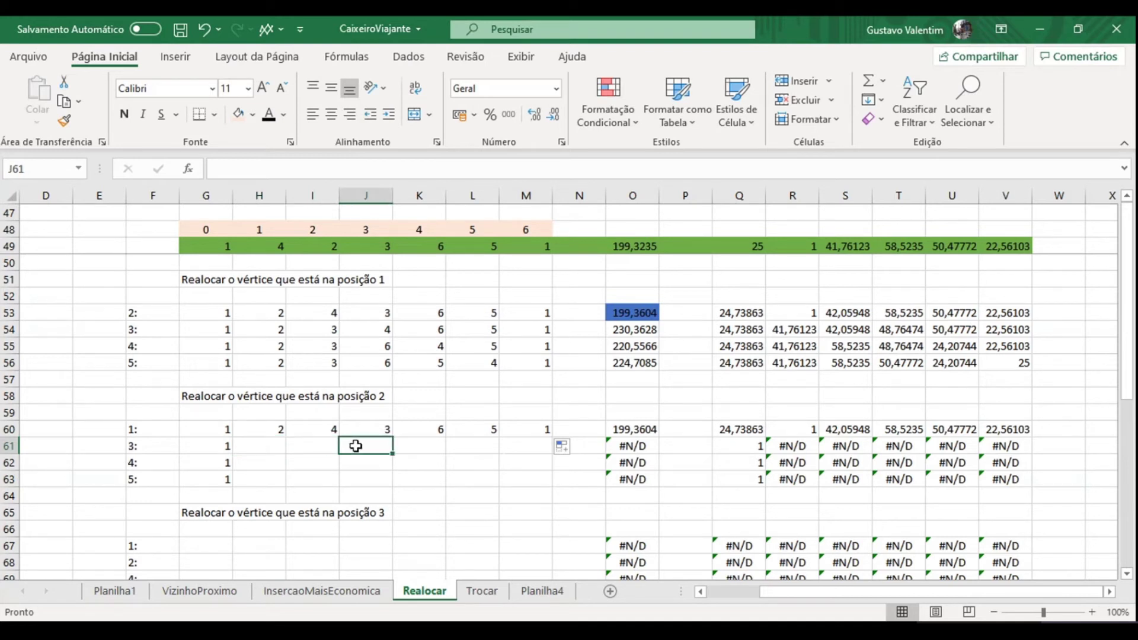
Step: Link J61 to I49, then check the existing references in H60 and J61
text(=)
click(321, 249)
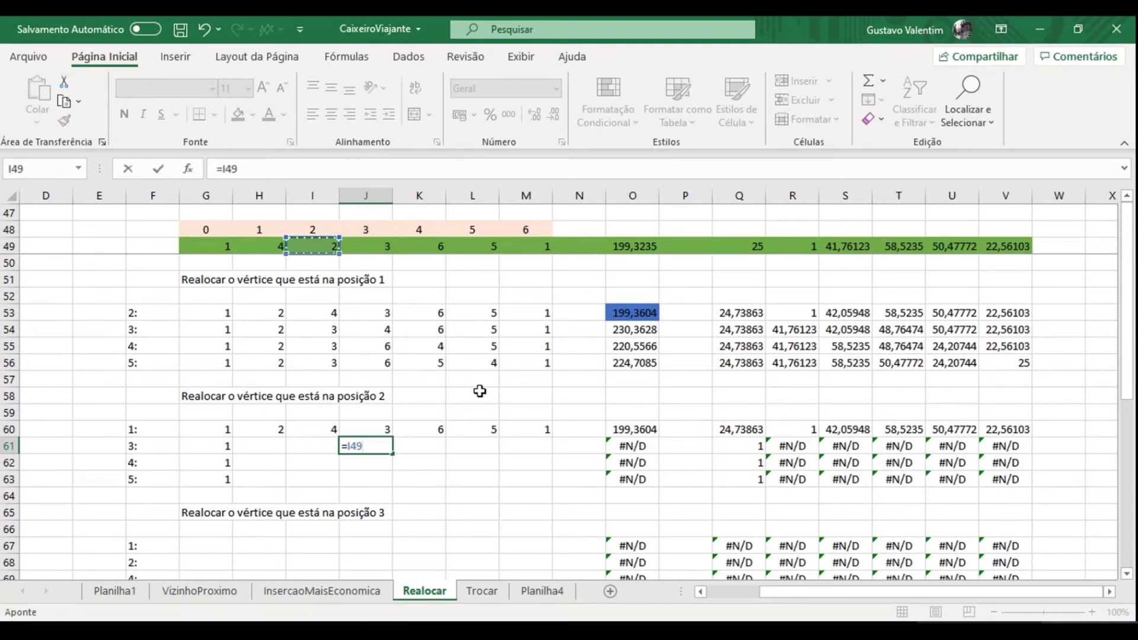
key(Return)
key(Up)
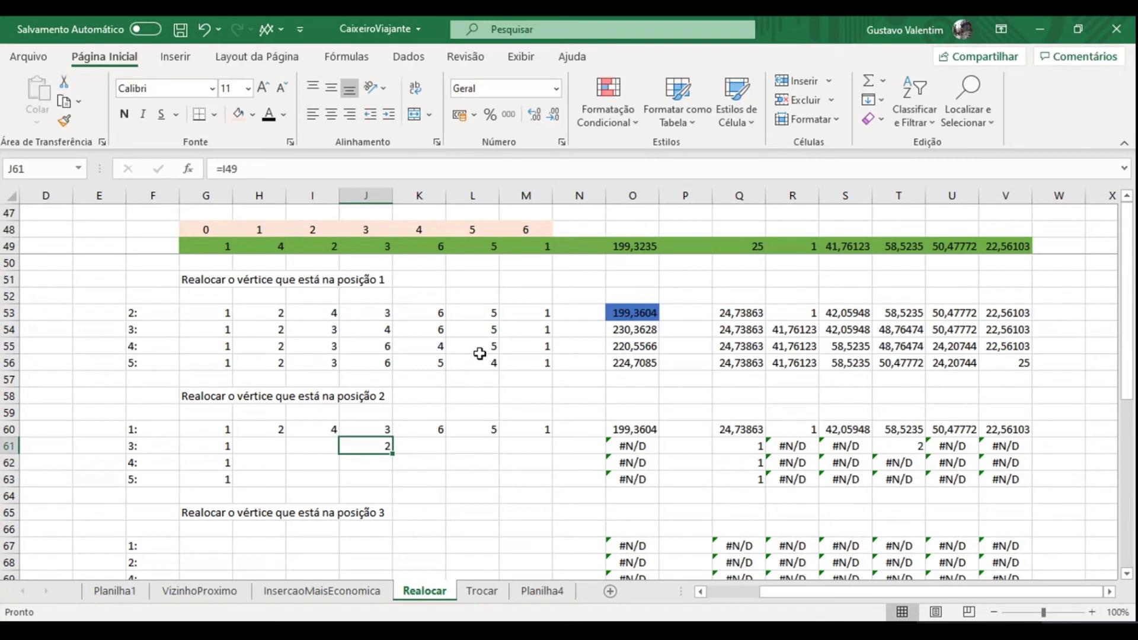
click(273, 447)
text(=)
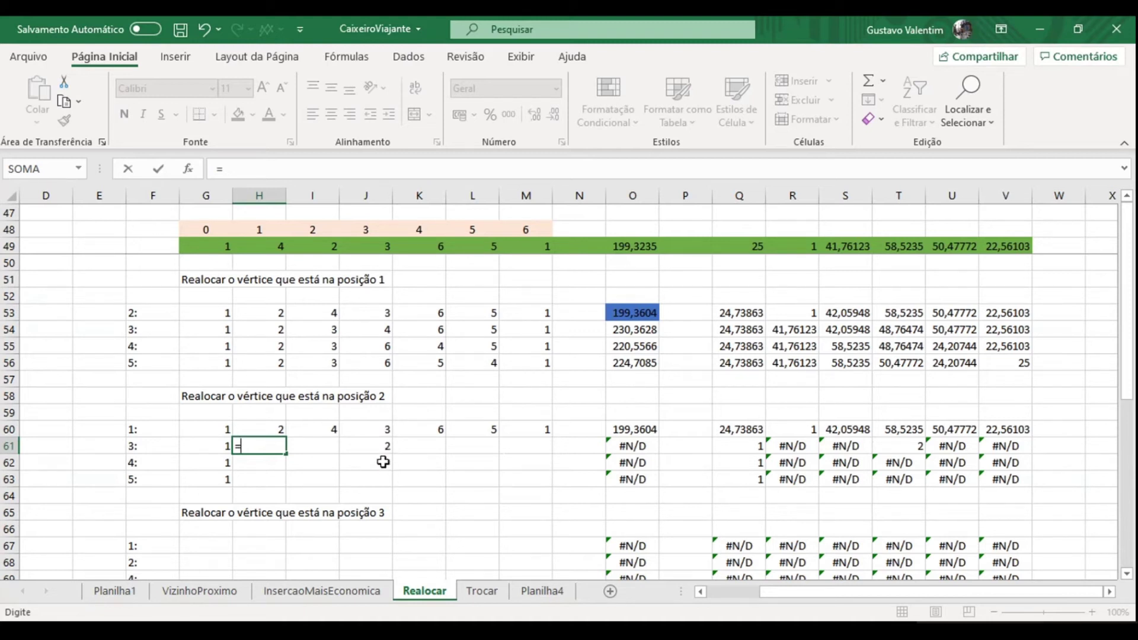
key(Escape)
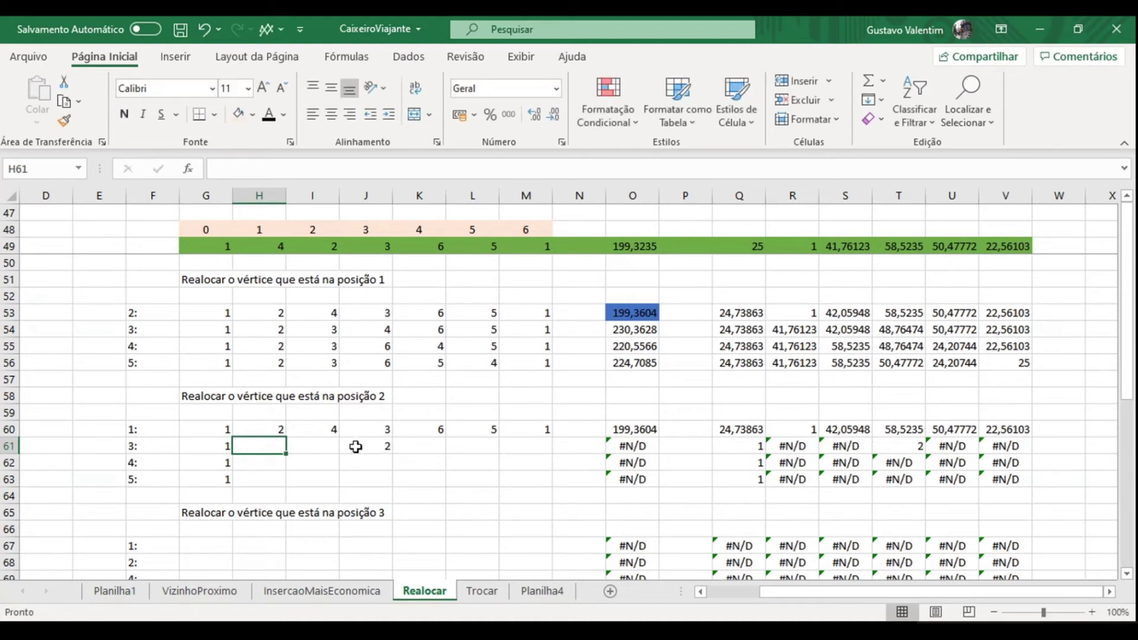
click(256, 429)
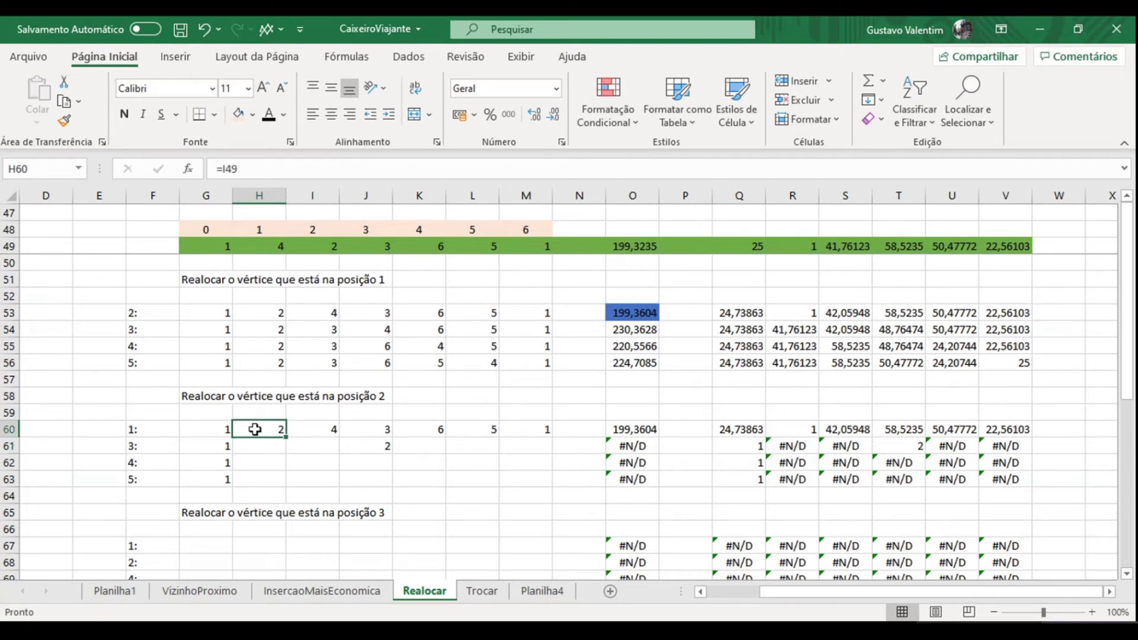
click(375, 446)
double_click(376, 446)
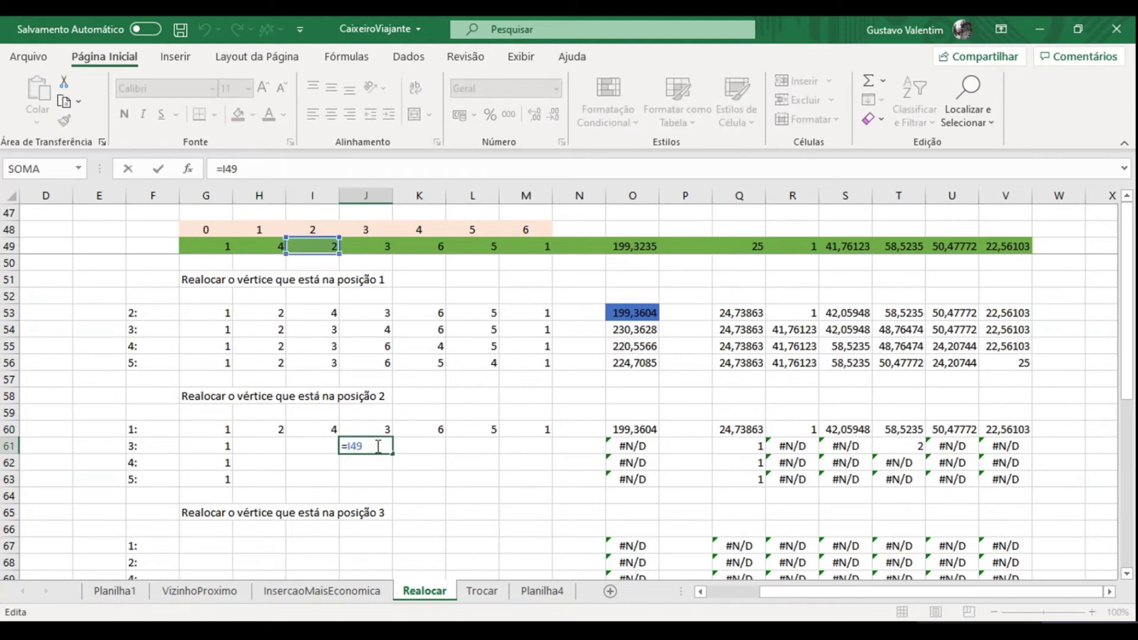
key(Escape)
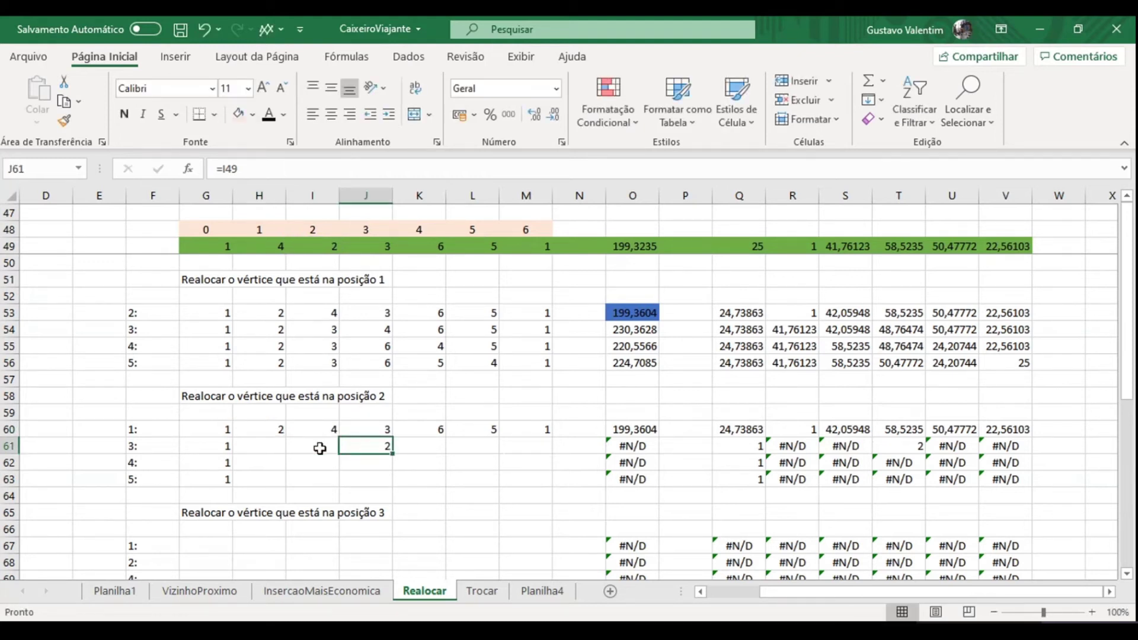
Step: Fill H61 with =H49 and I61 with =J49 from the green route
click(248, 446)
text(=)
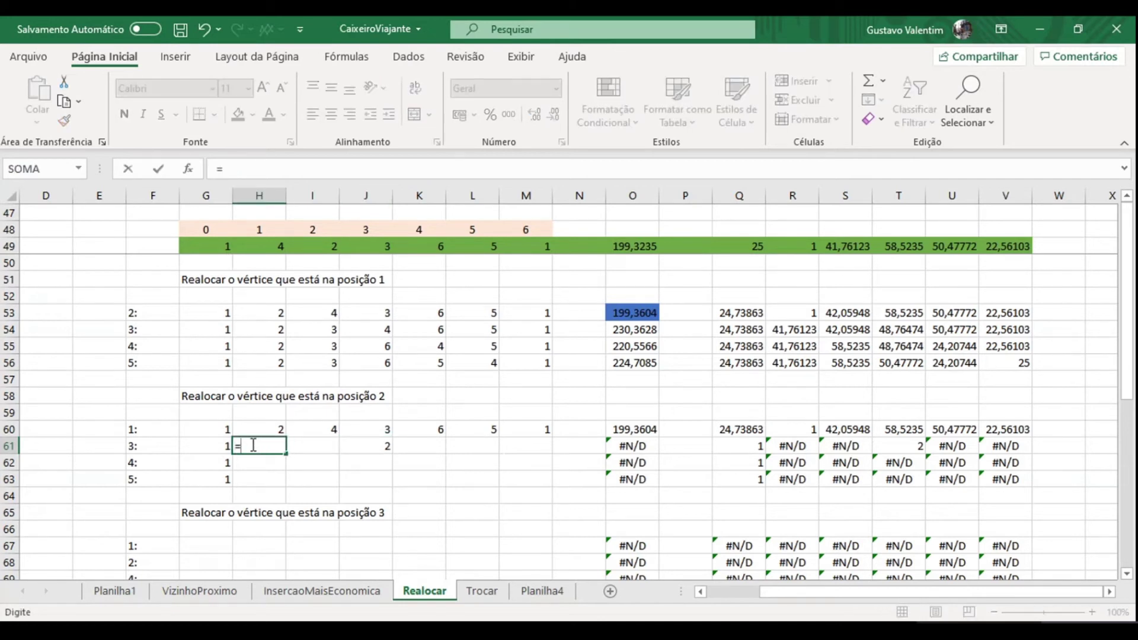
click(261, 248)
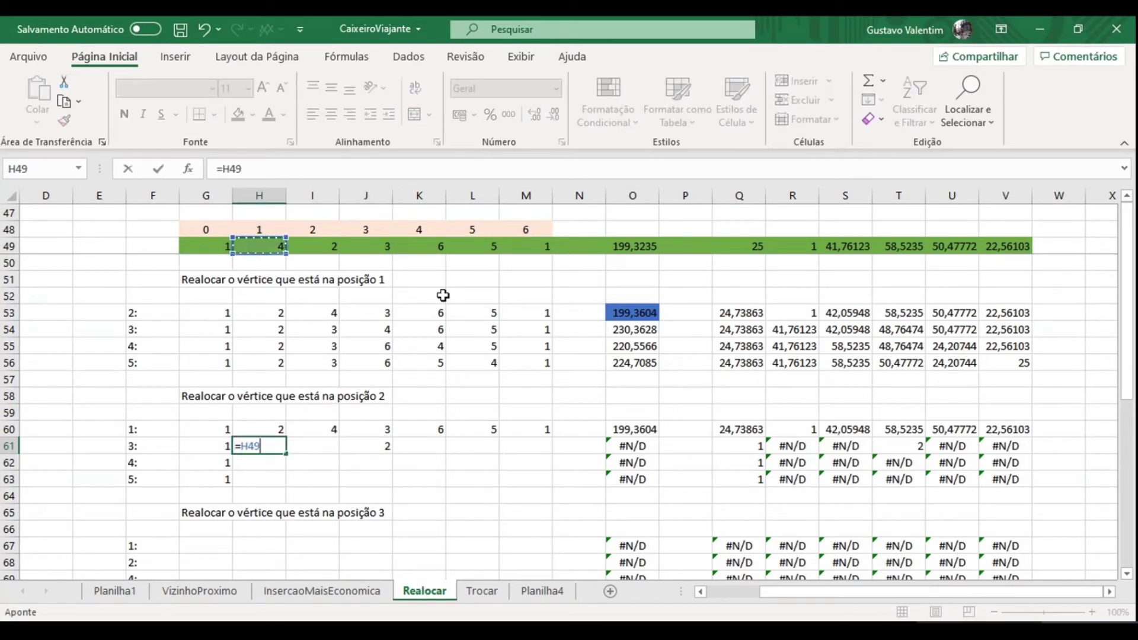
key(Return)
key(Up)
key(Right)
text(=)
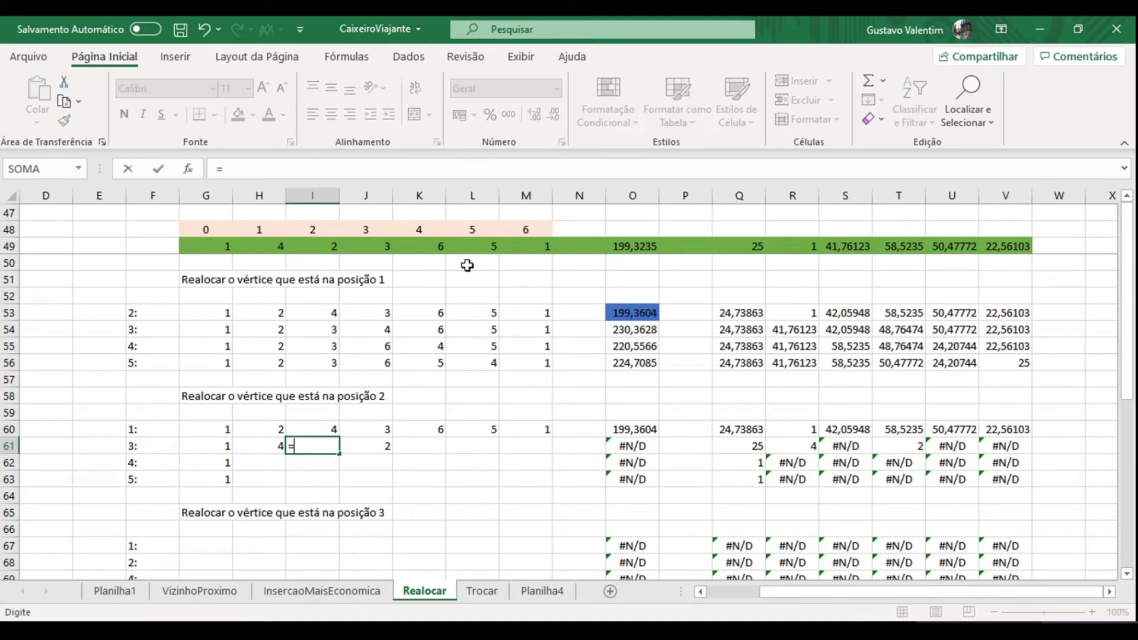
click(379, 244)
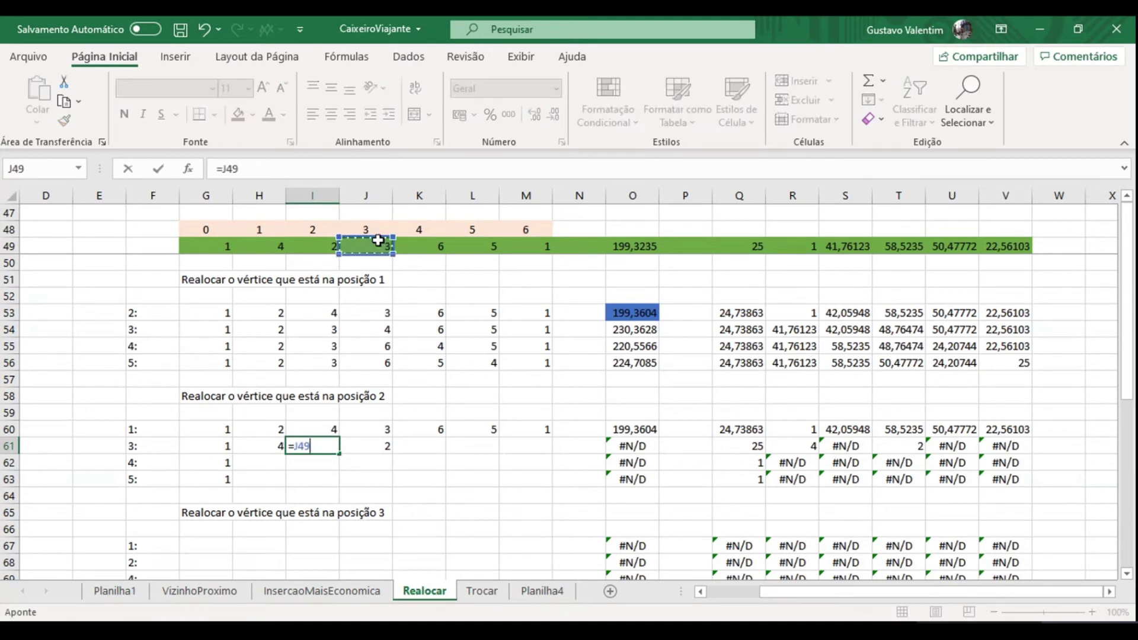
key(Return)
key(Up)
key(Right)
key(Right)
Step: Set K61 to =K49 and fill it across to M61, totalling 231,5082
text(=)
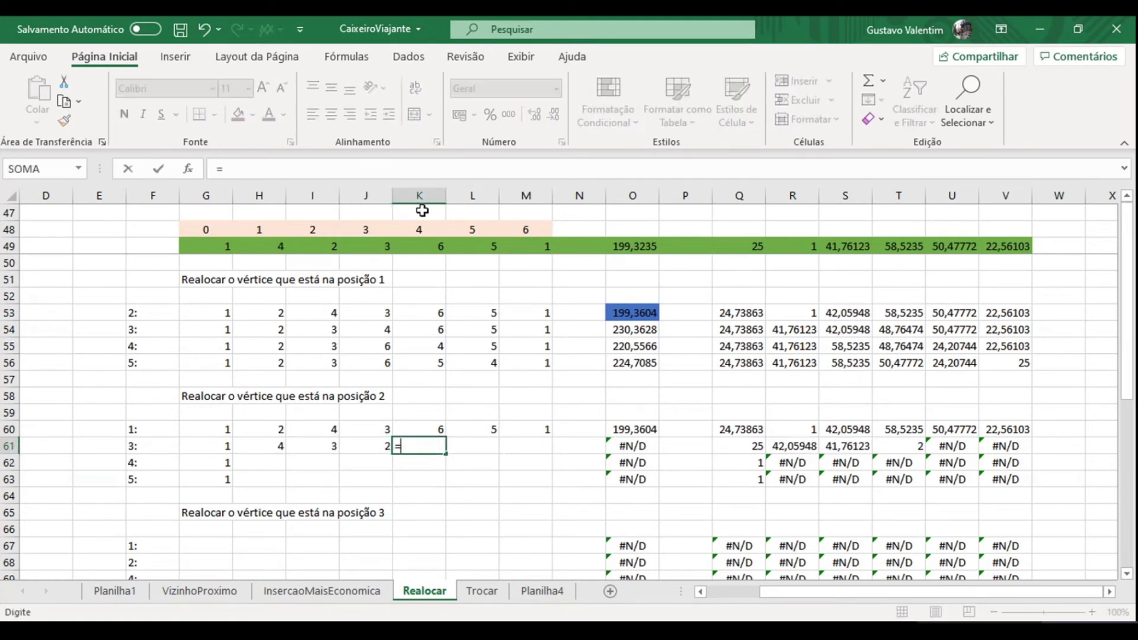
click(422, 246)
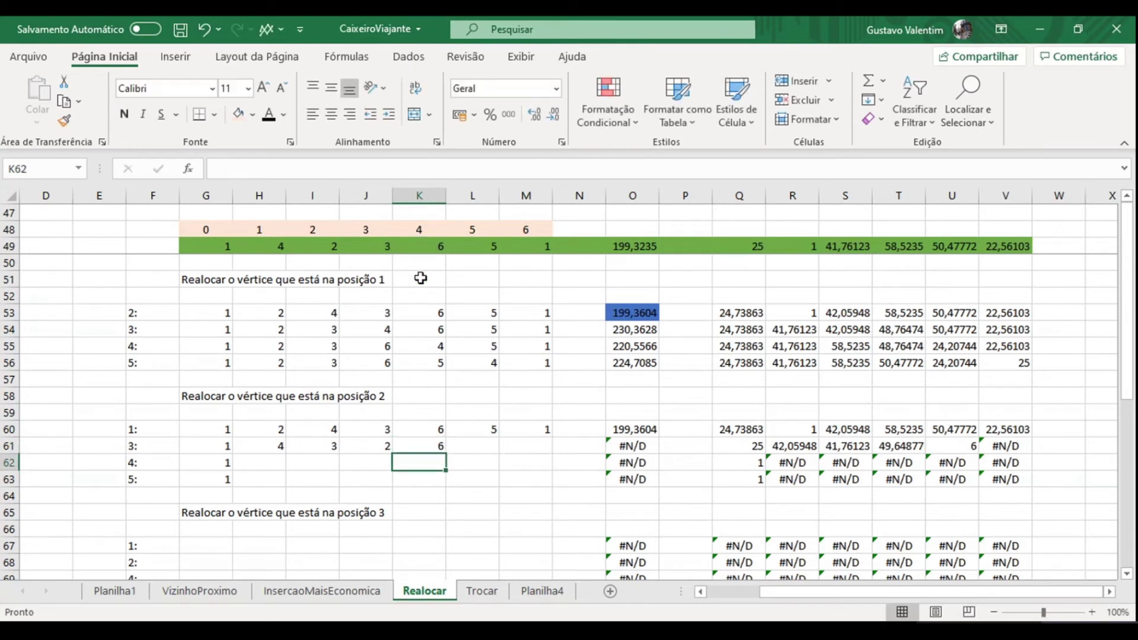
click(436, 447)
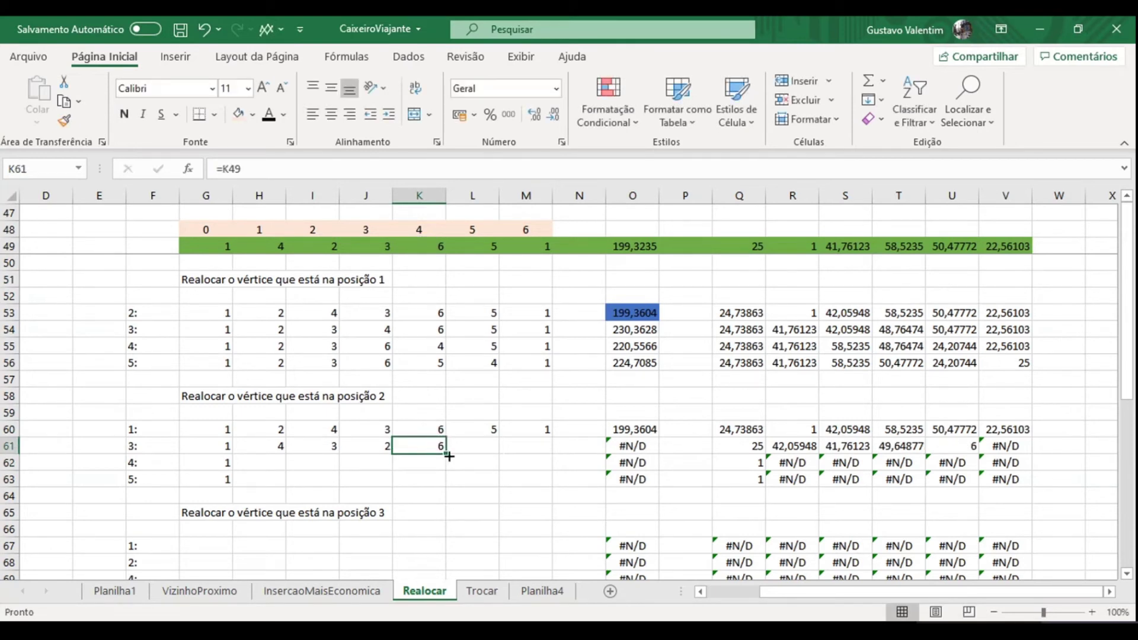
drag(449, 456, 562, 455)
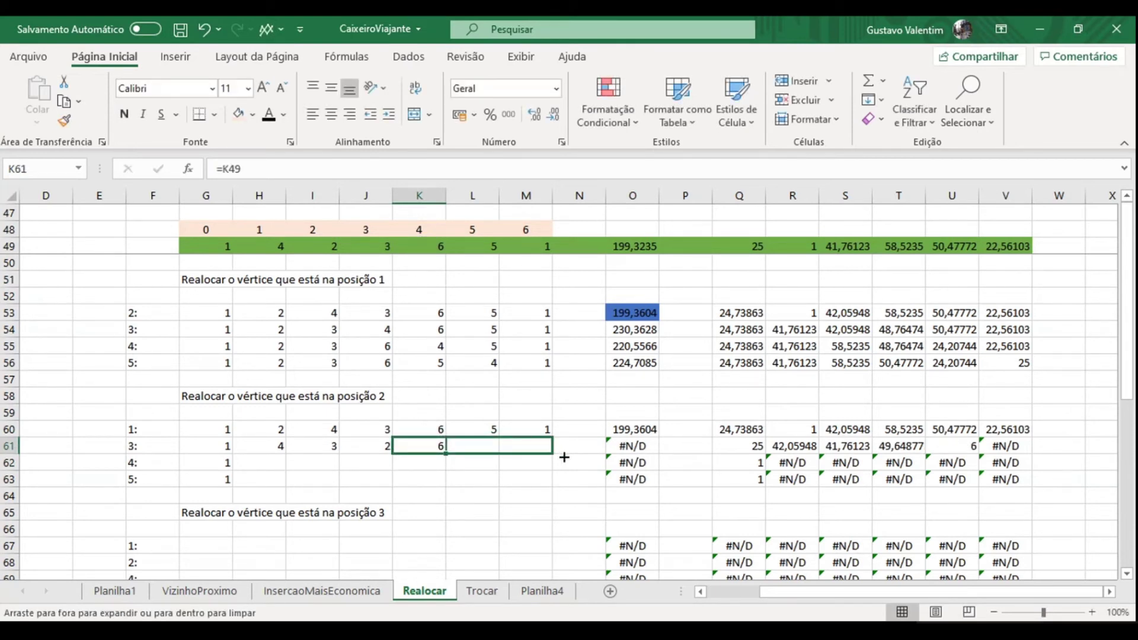
drag(564, 457, 563, 457)
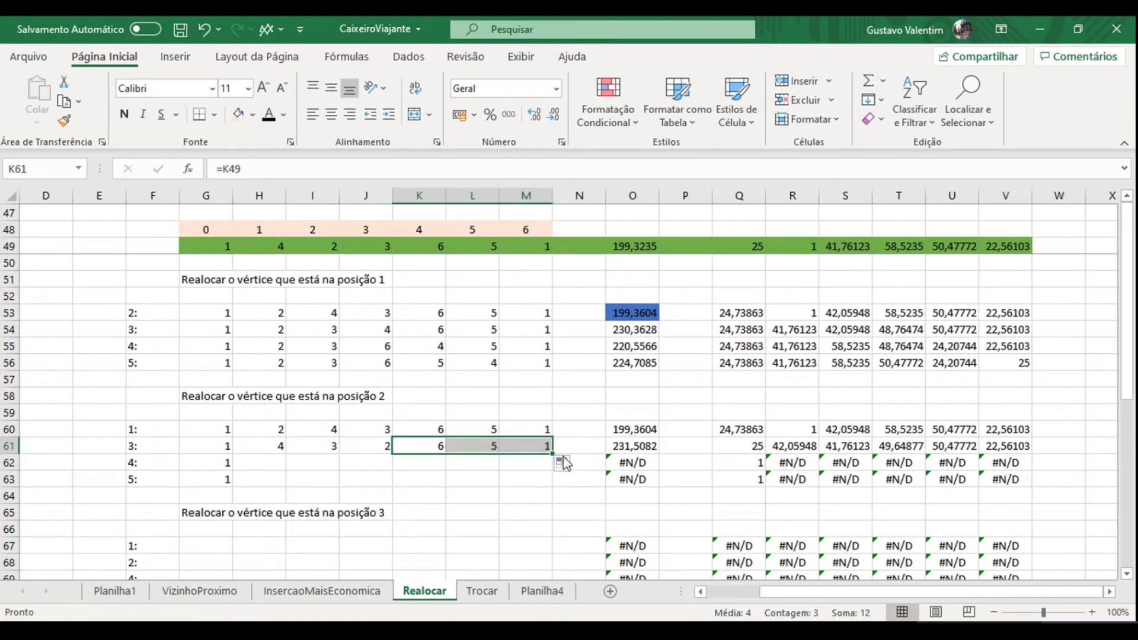
click(271, 468)
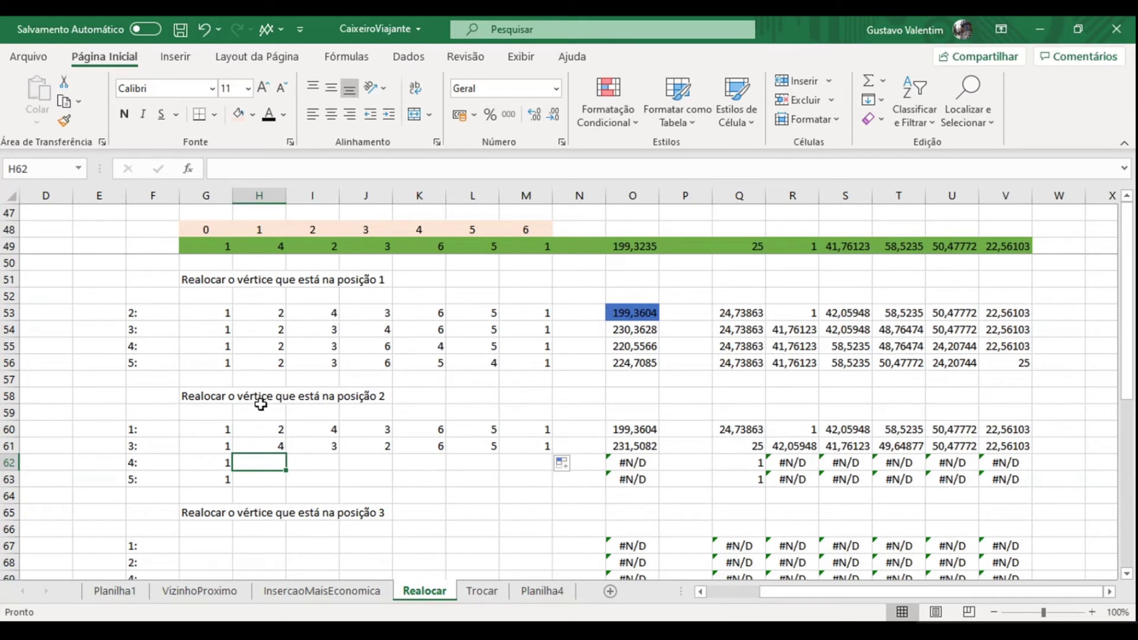
Step: Fill K62 with =I49, H62 with =H49 and I62 with =J49
click(413, 464)
text(=)
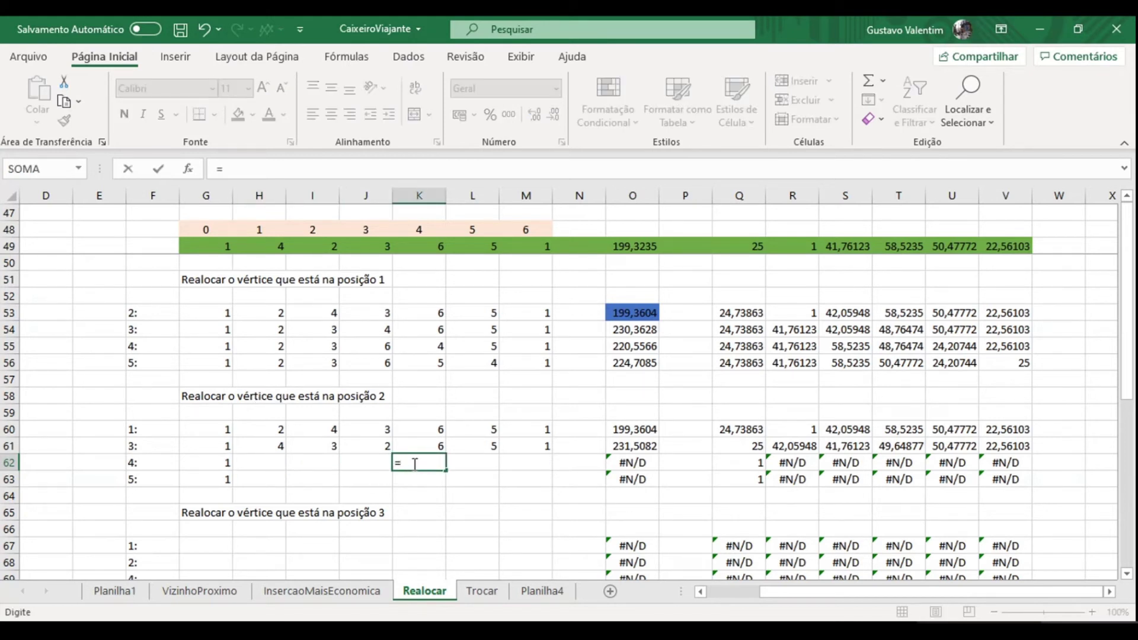
click(306, 243)
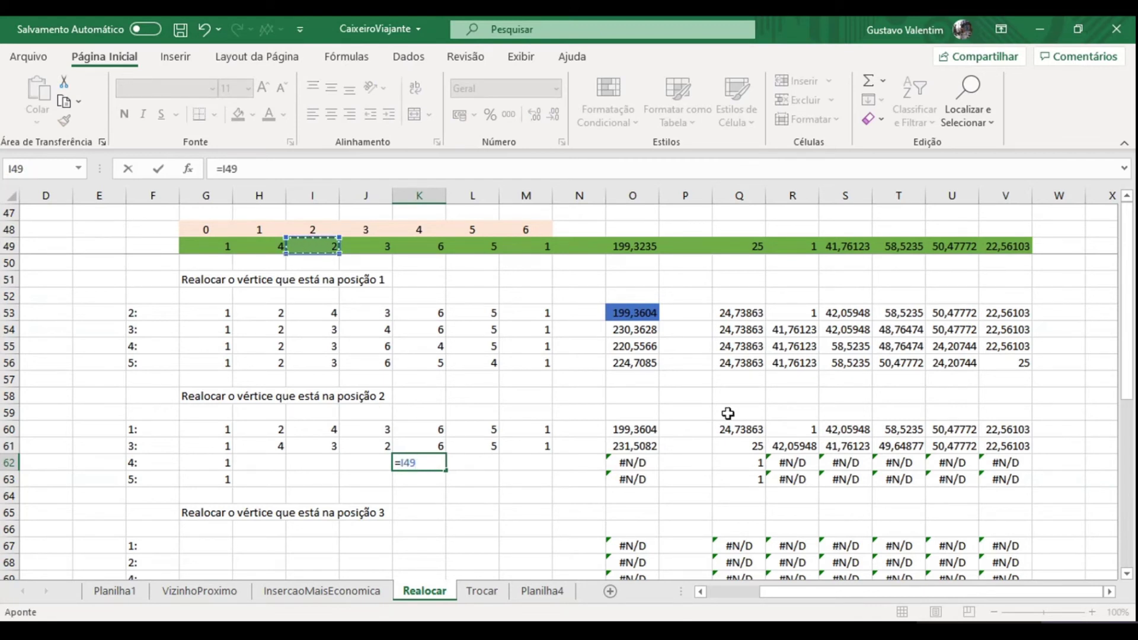
key(Return)
key(Up)
key(Left)
key(Left)
key(Left)
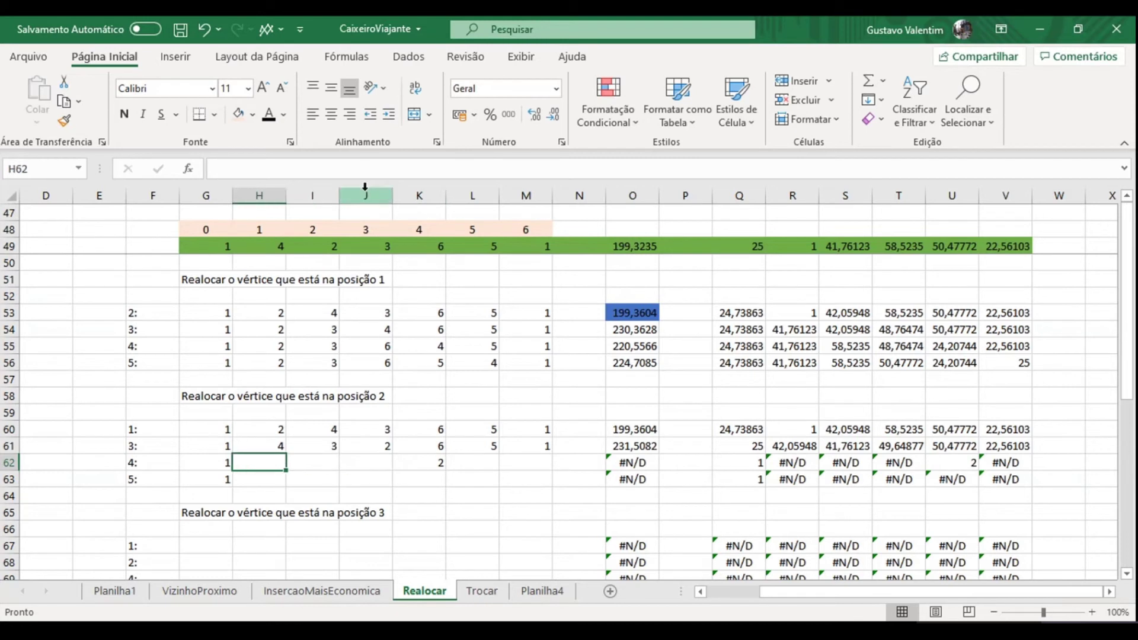
text(=)
click(252, 245)
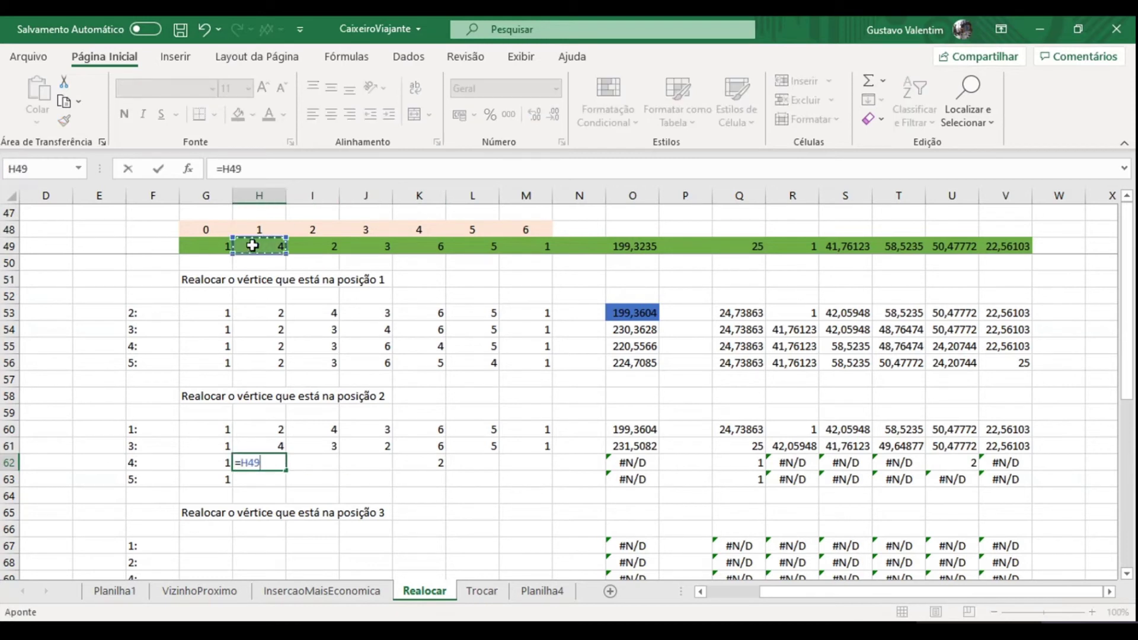
key(Return)
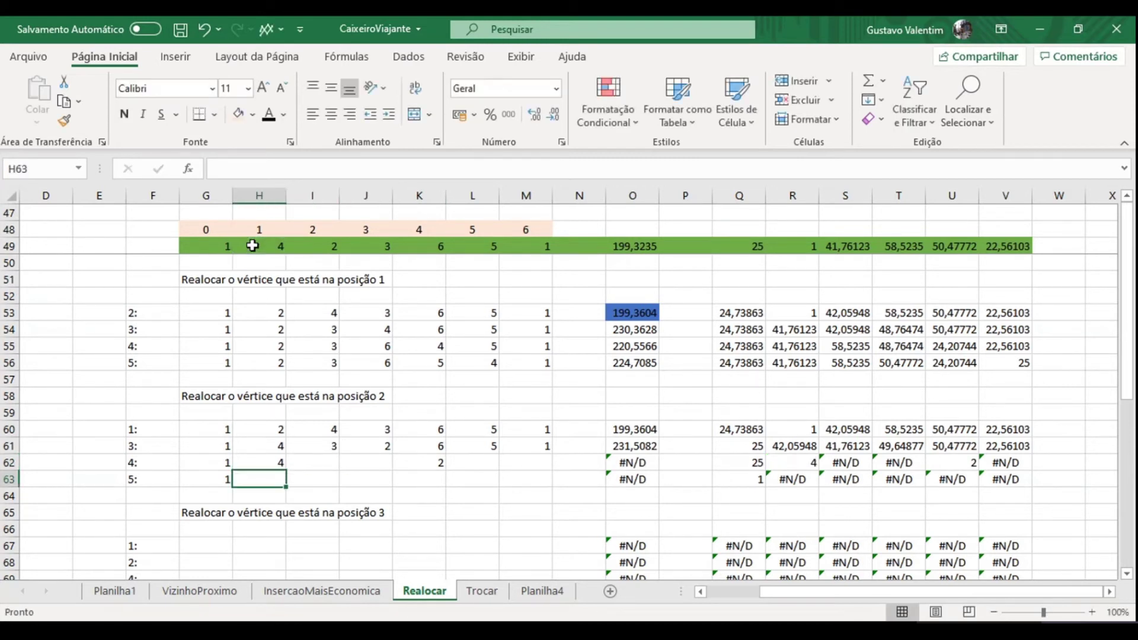
key(Up)
key(Right)
text(=)
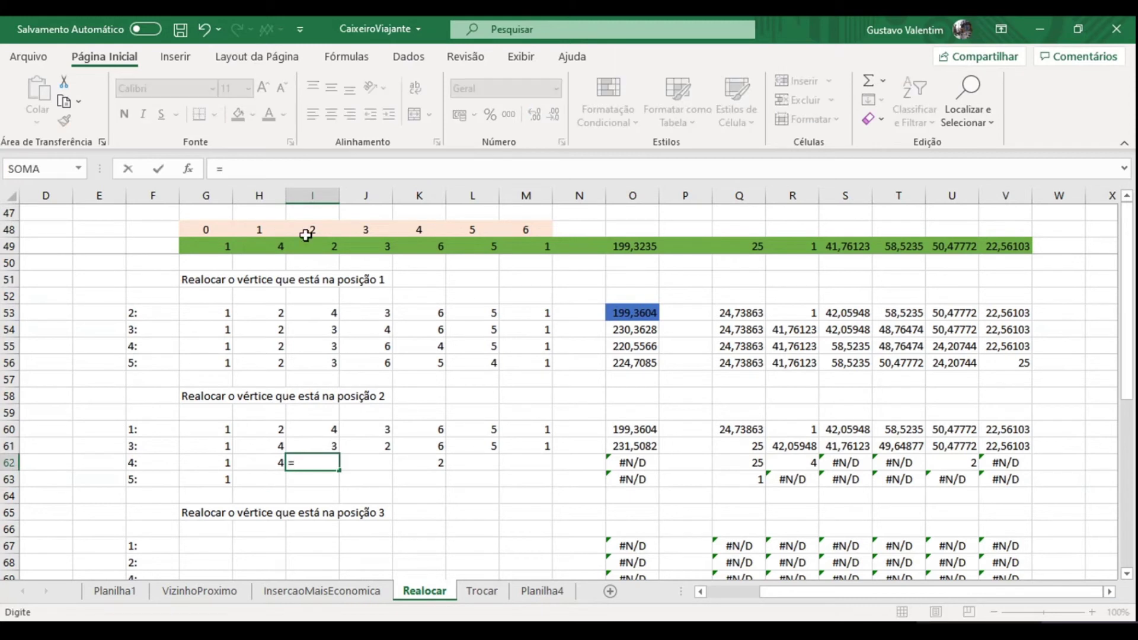
click(373, 246)
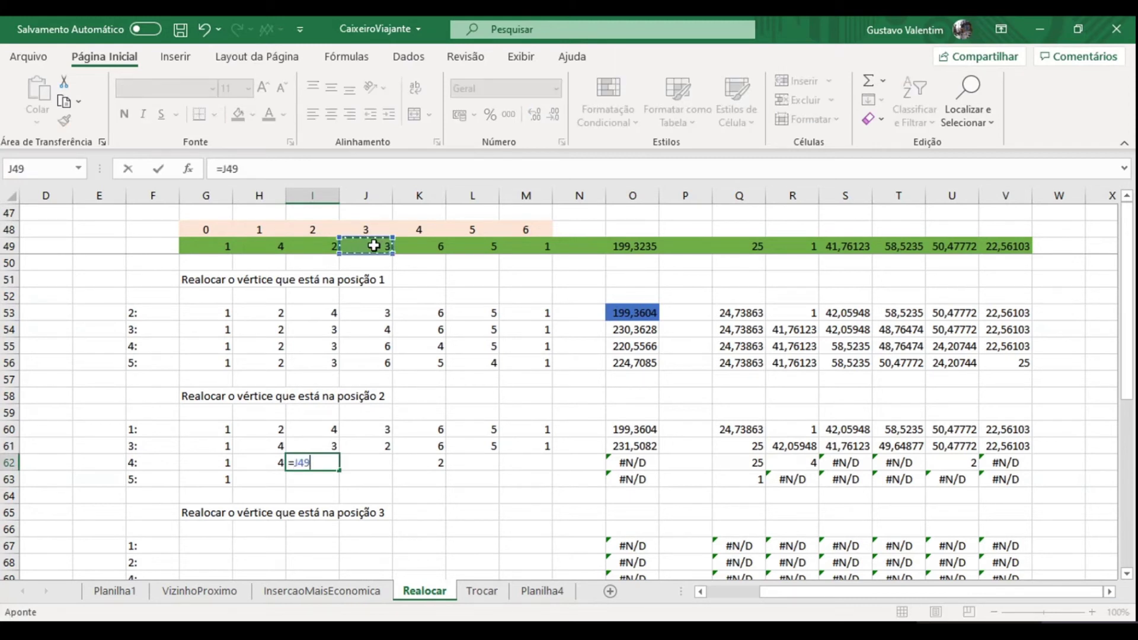
key(Return)
Step: Fill J62, L62 and M62 with =K49, =L49 and =M49, totalling 222,6323
click(358, 458)
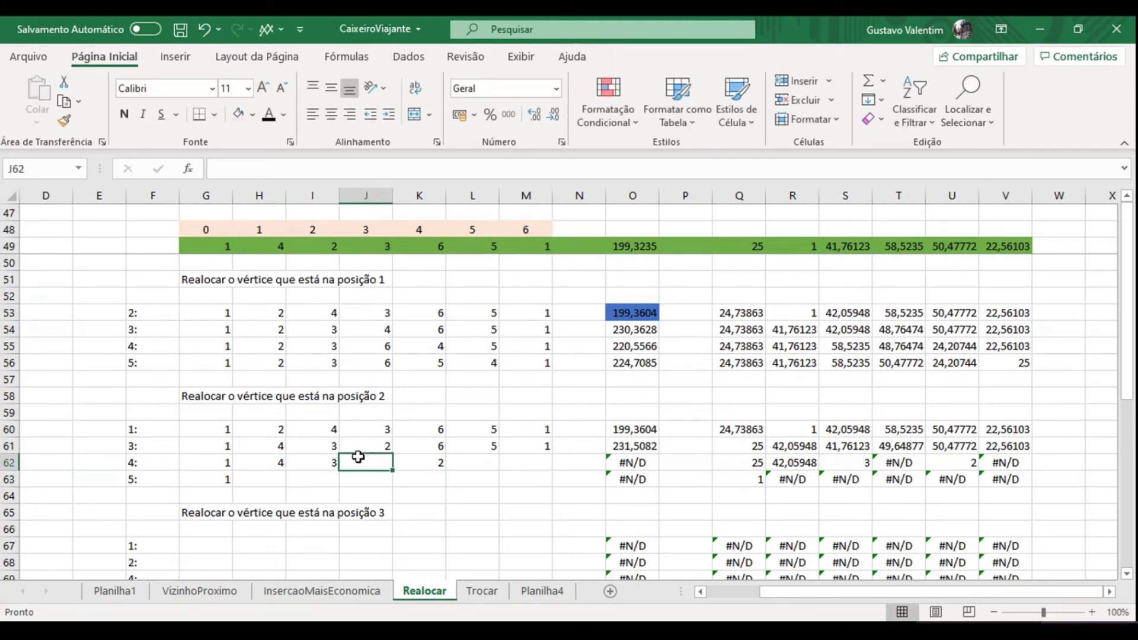
text(=)
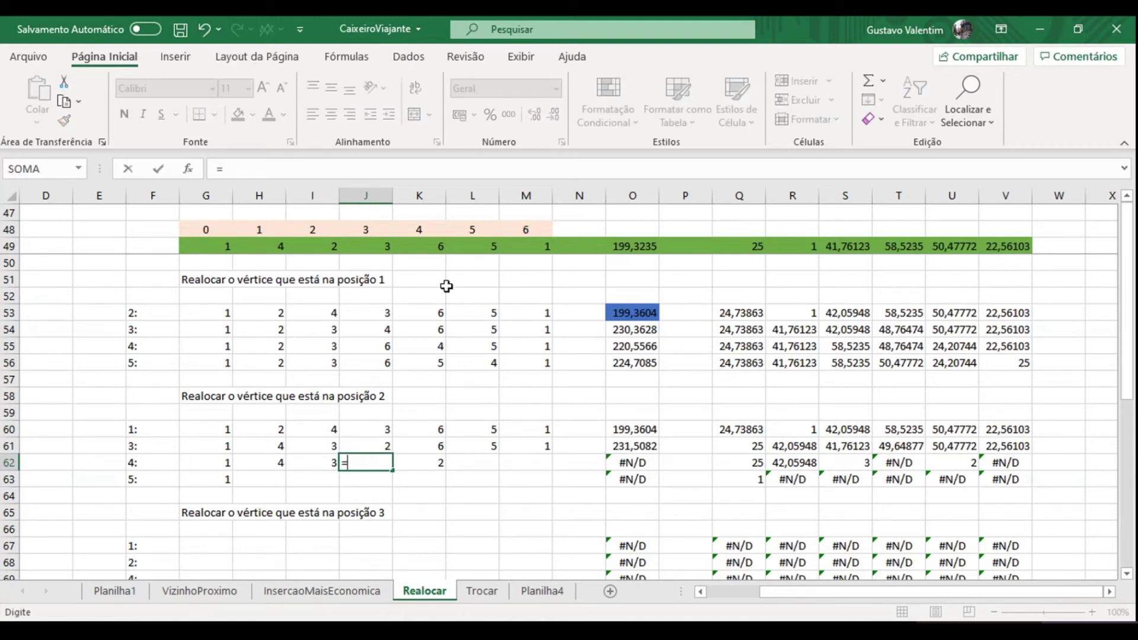
click(427, 250)
key(Tab)
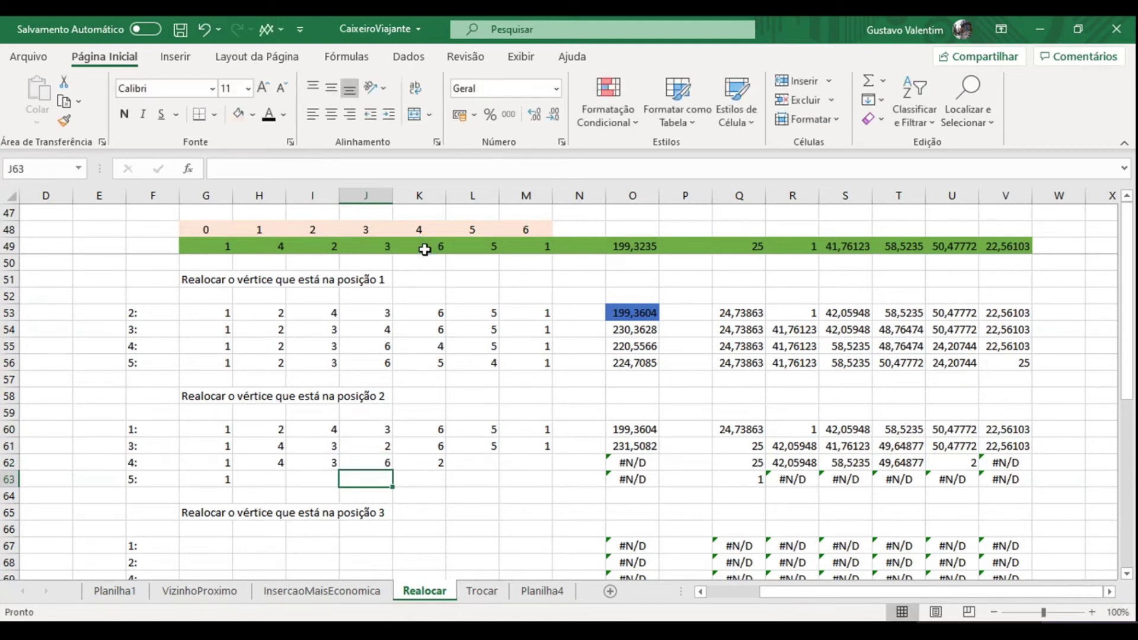
key(Tab)
text(=)
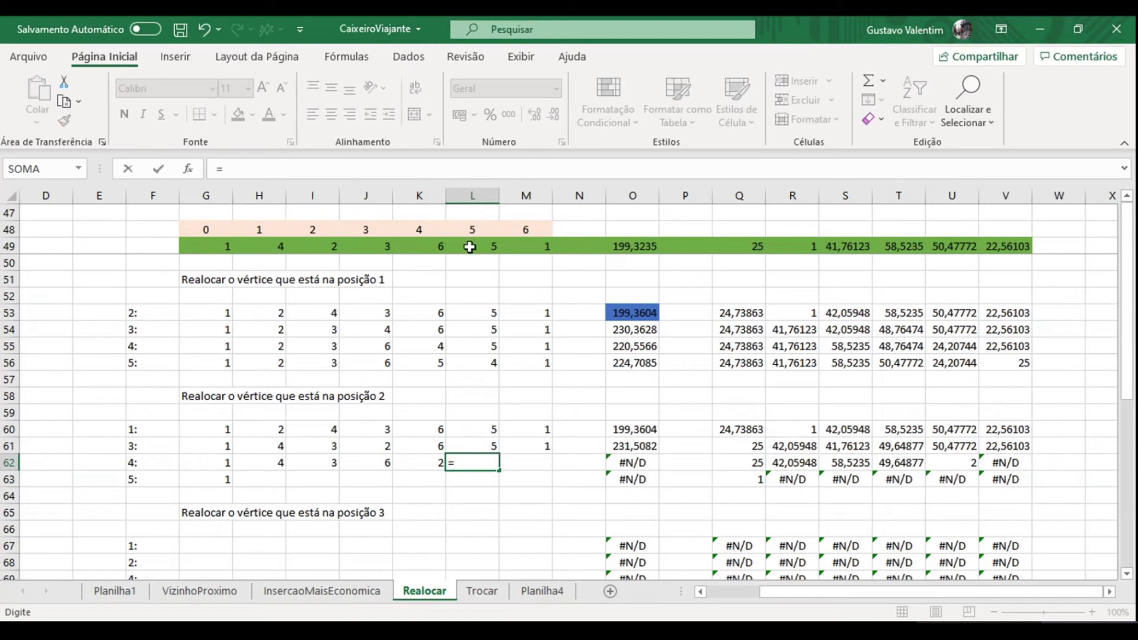
click(468, 248)
key(Tab)
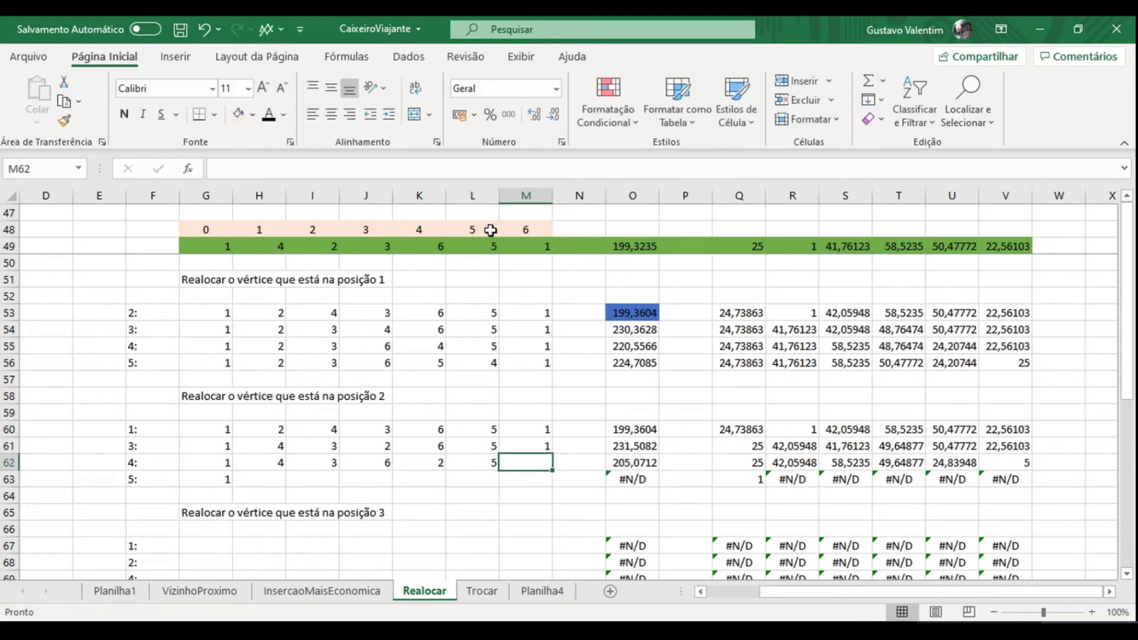
text(=)
click(507, 248)
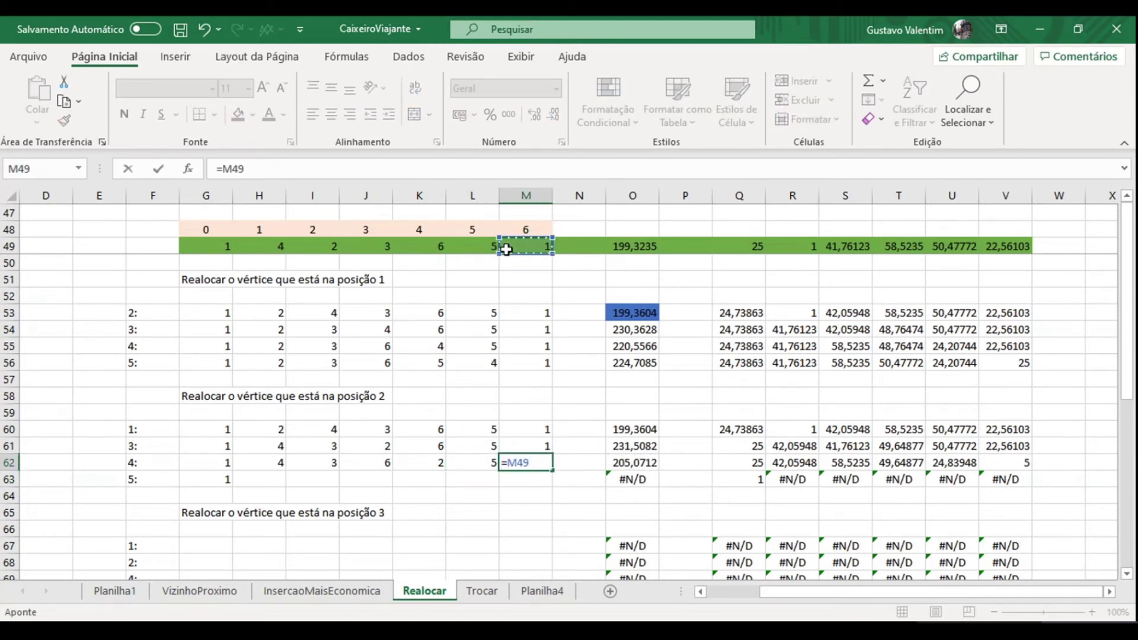
key(Return)
key(Left)
key(Left)
key(Left)
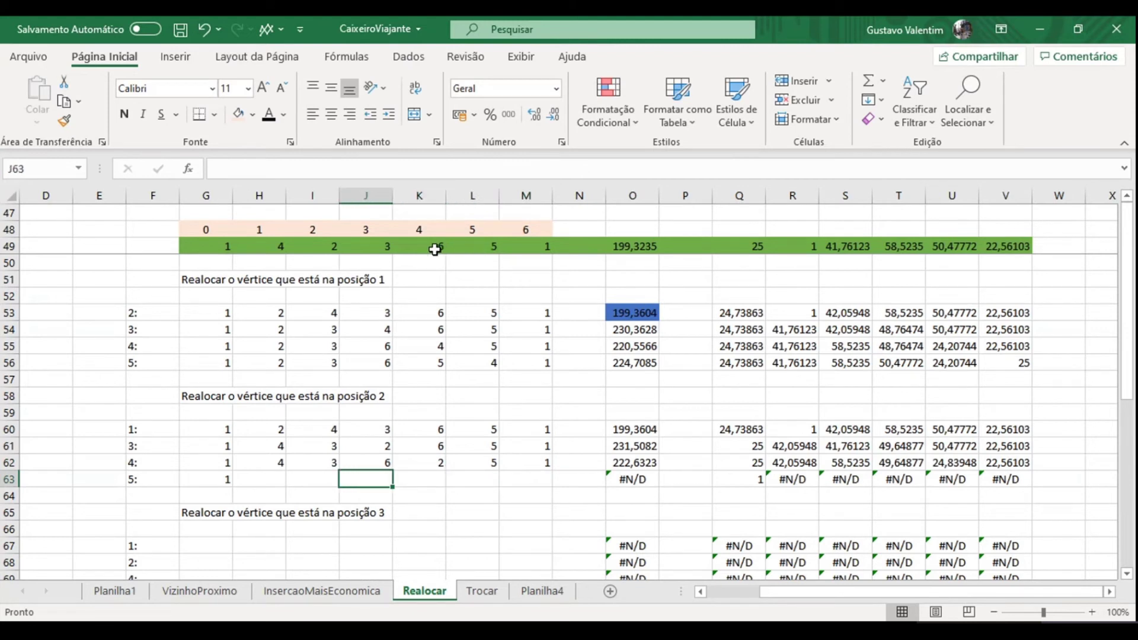
key(Right)
key(Right)
Step: Link L63 to I49 and H63 to H49 in the green route
text(=)
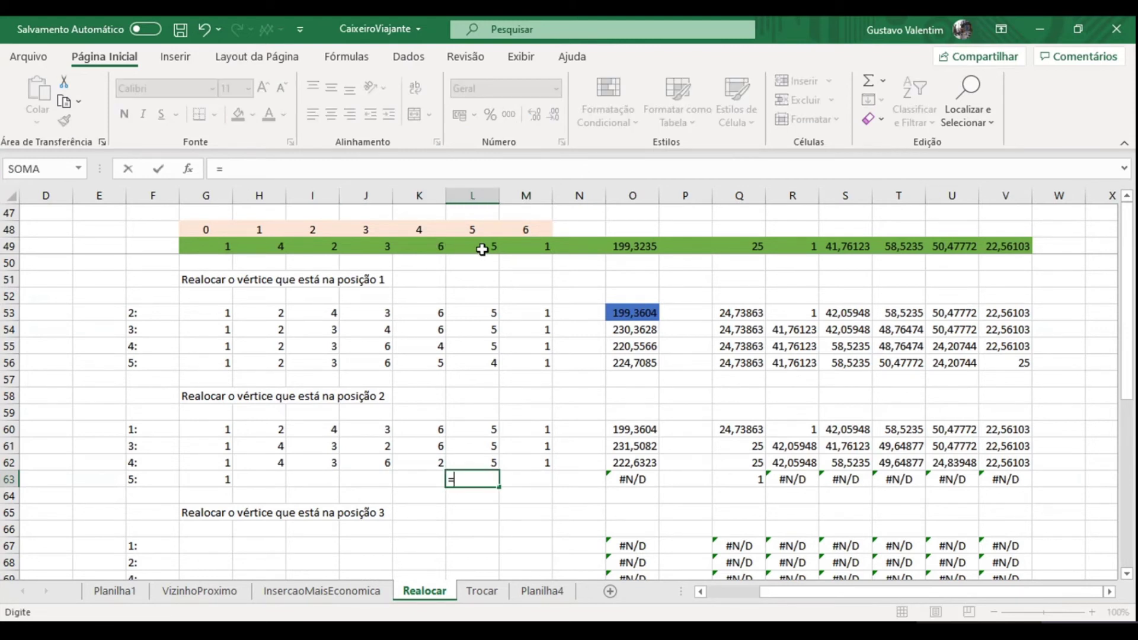
click(323, 247)
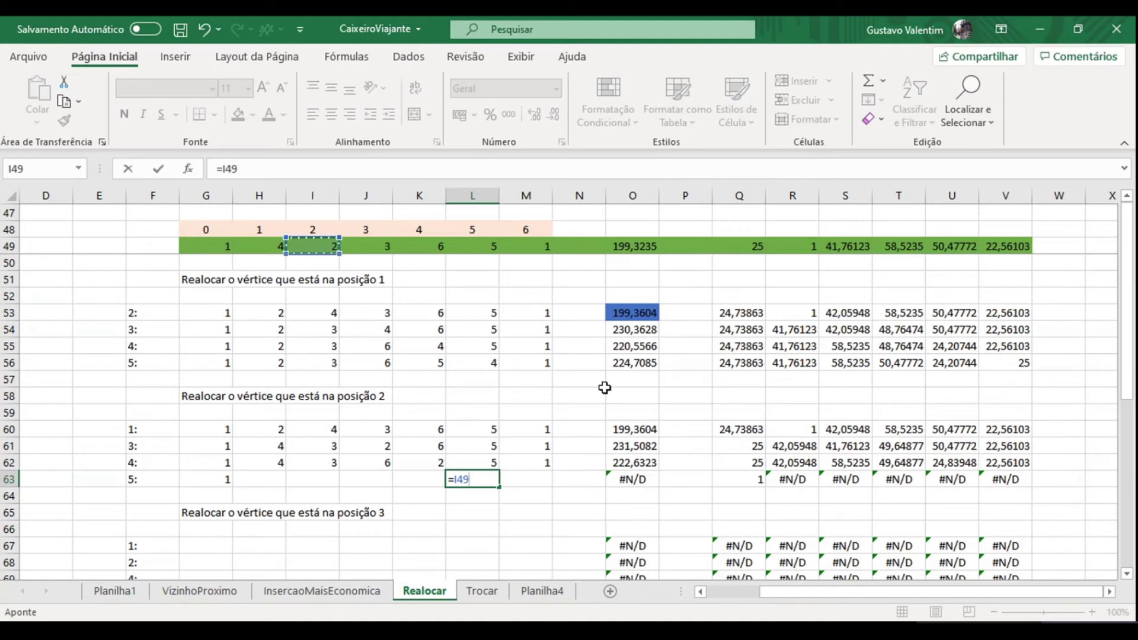
key(Return)
key(Up)
key(Left)
key(Left)
key(Left)
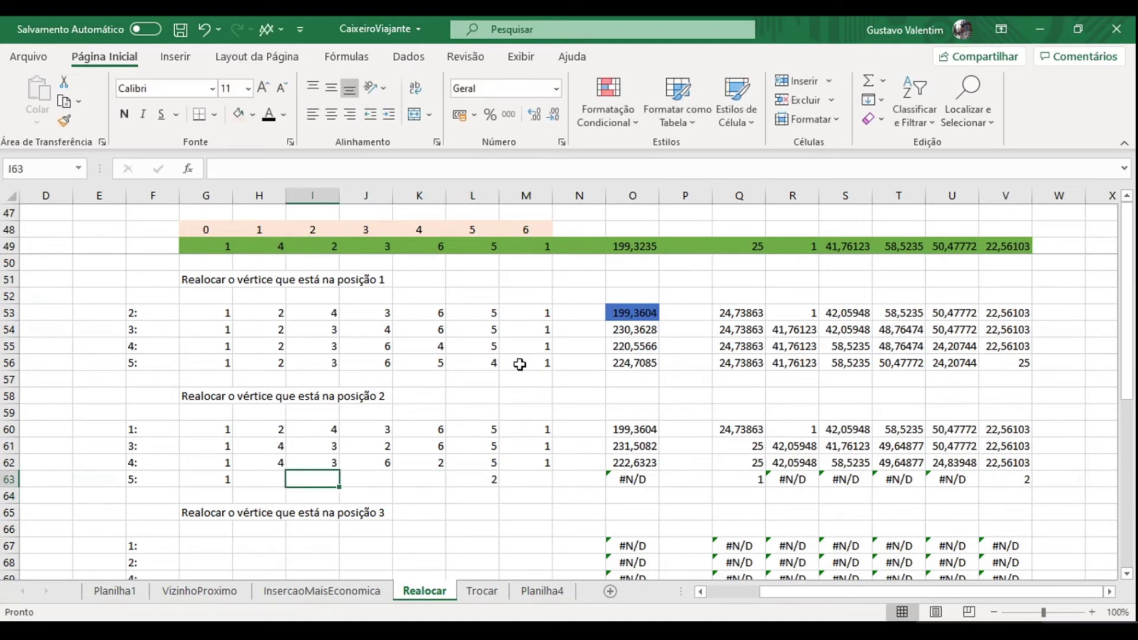
key(Left)
text(=)
click(273, 243)
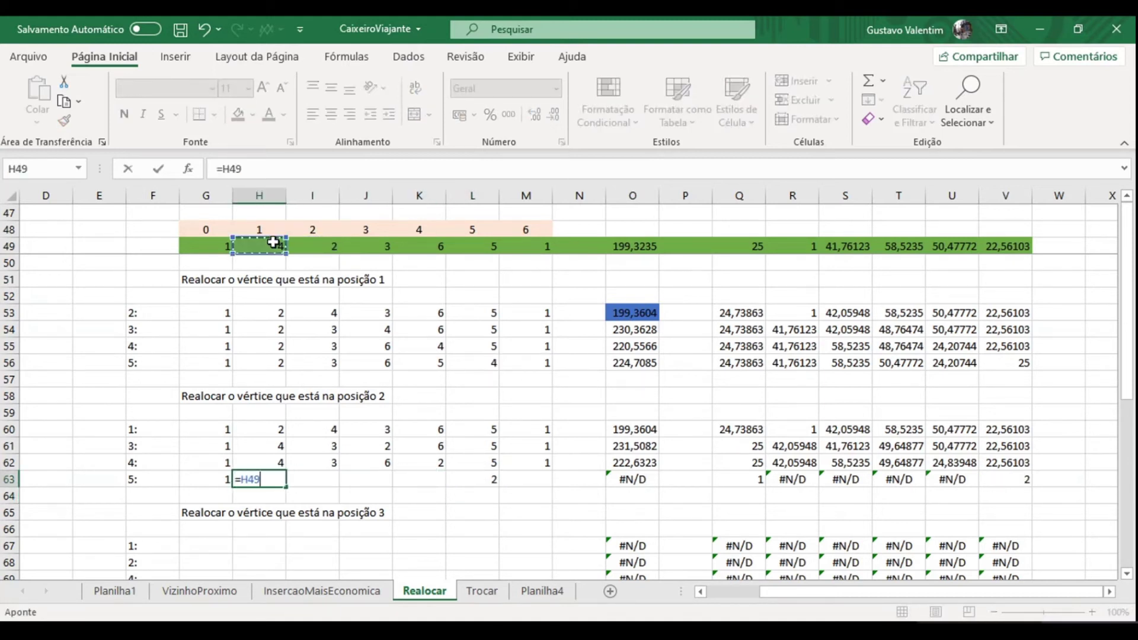
key(Return)
Step: Link I63 to J49, copy it across to K63, and set M63 to =M49
key(Up)
key(Right)
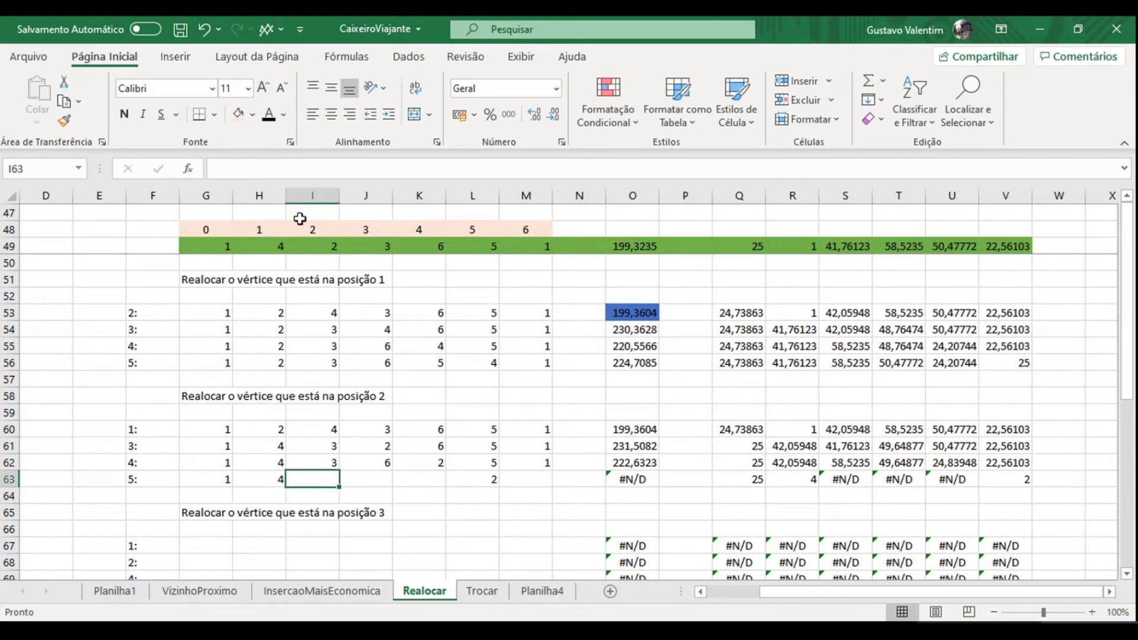
text(=)
click(373, 249)
key(Return)
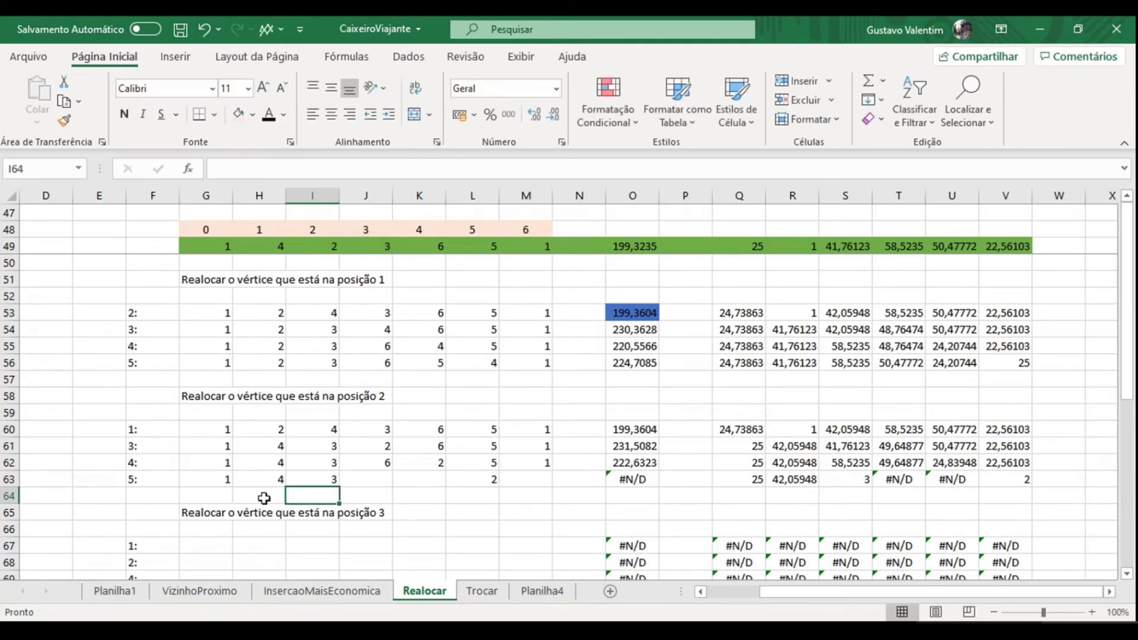
click(324, 482)
drag(339, 487, 441, 484)
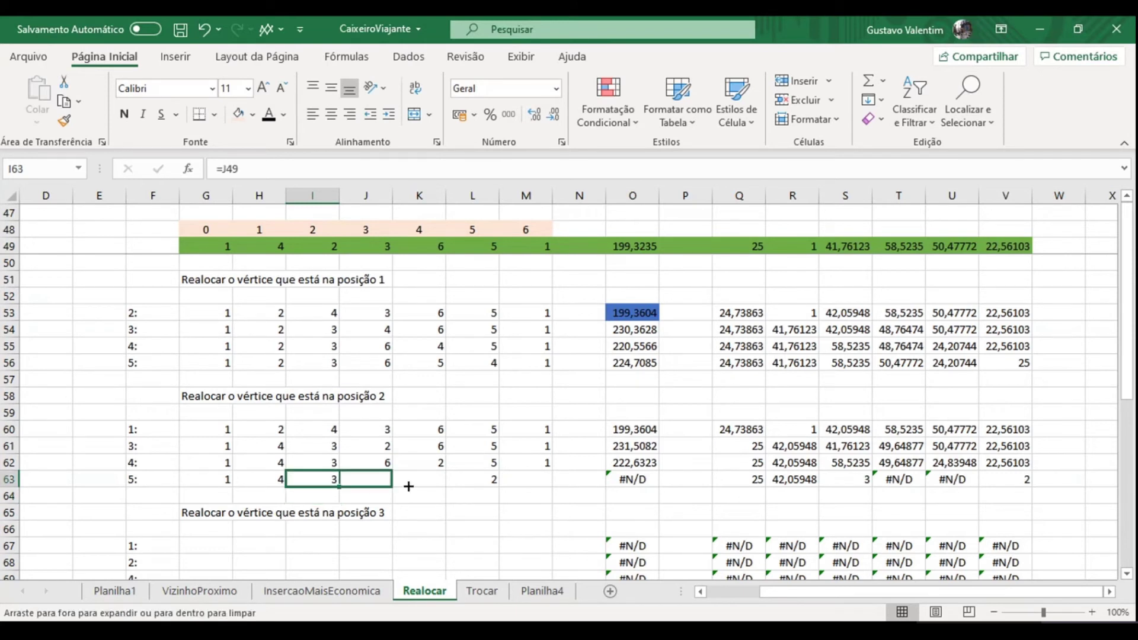
double_click(426, 477)
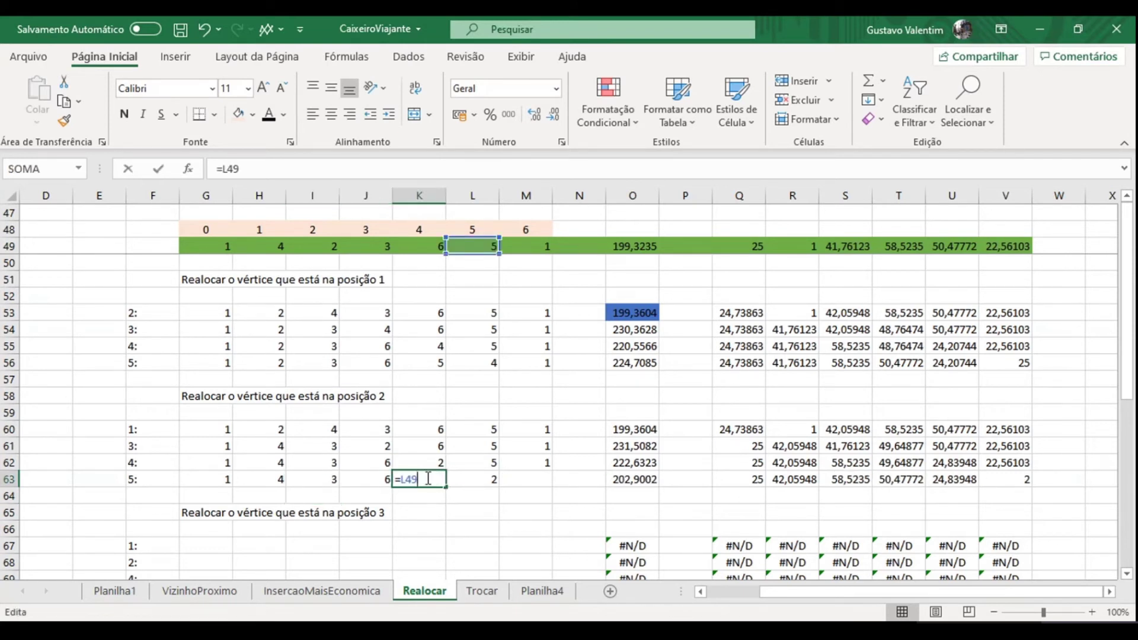
click(530, 477)
text(=)
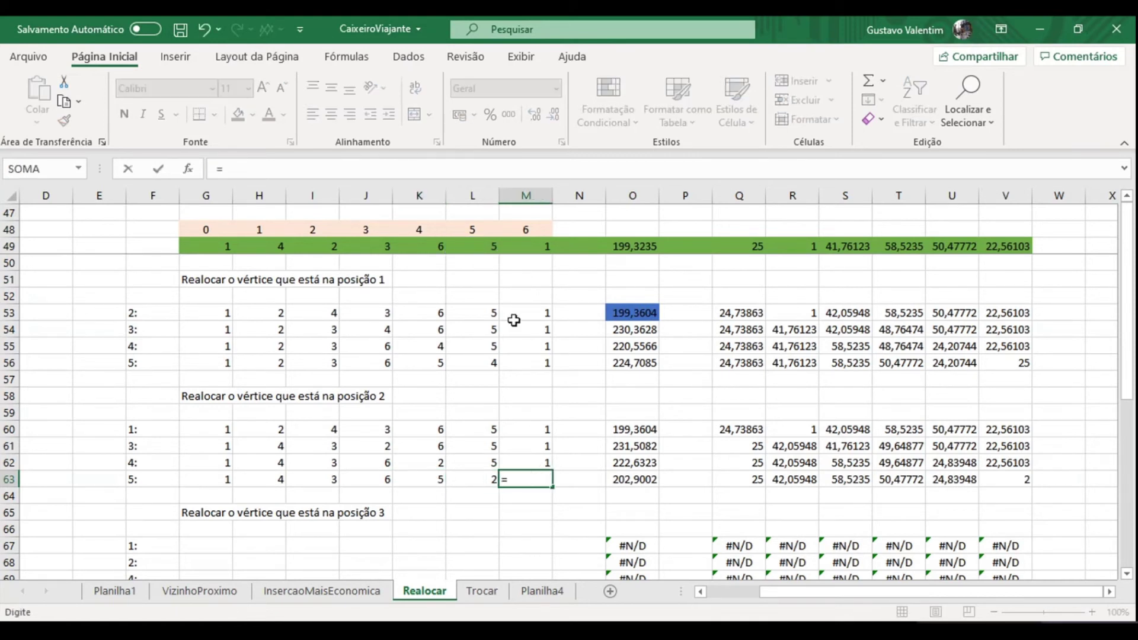
click(520, 247)
key(Return)
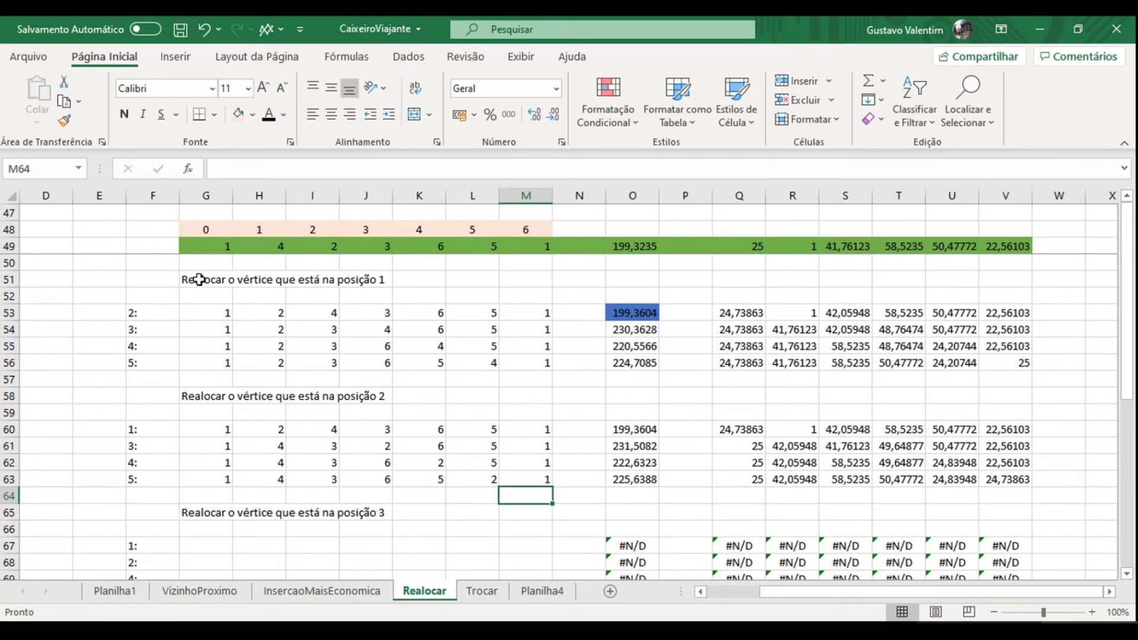
drag(142, 312, 546, 318)
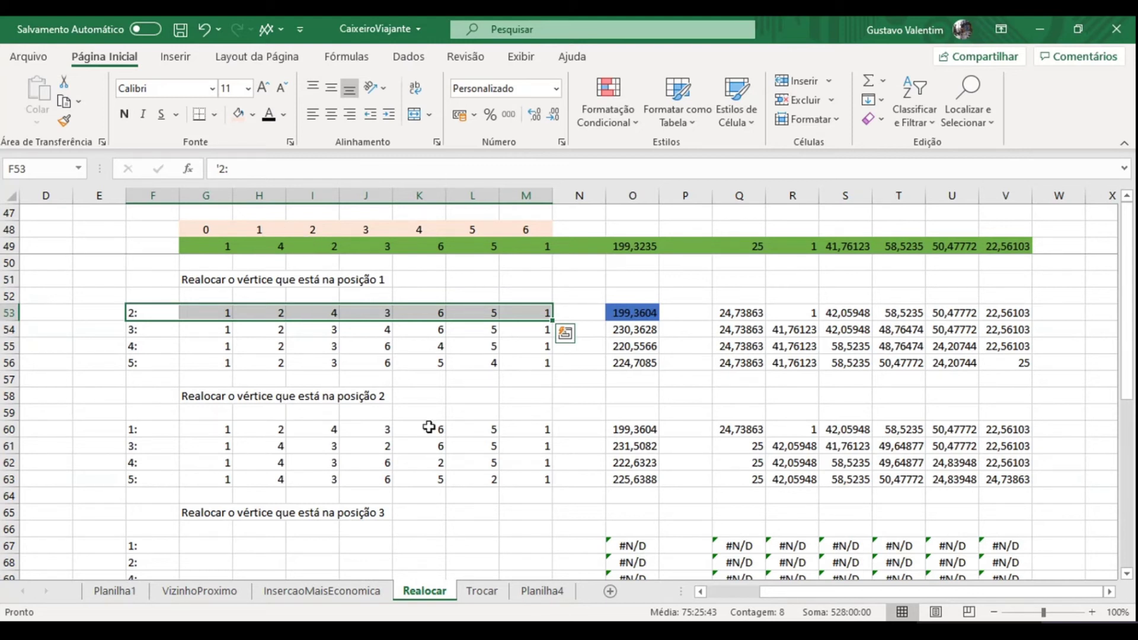
click(637, 434)
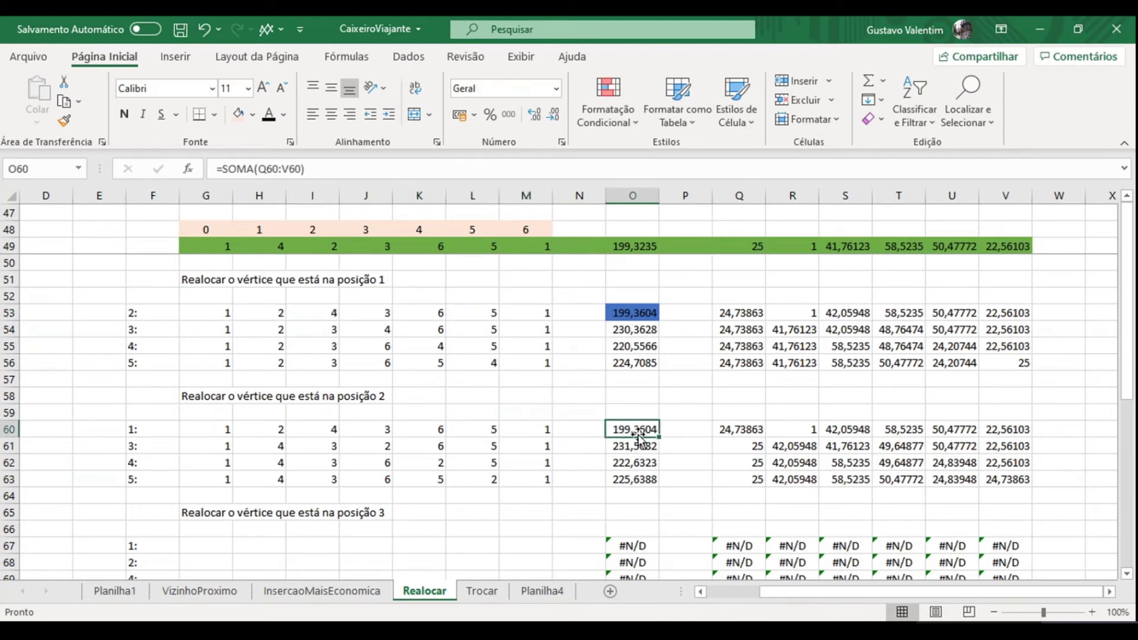
click(634, 314)
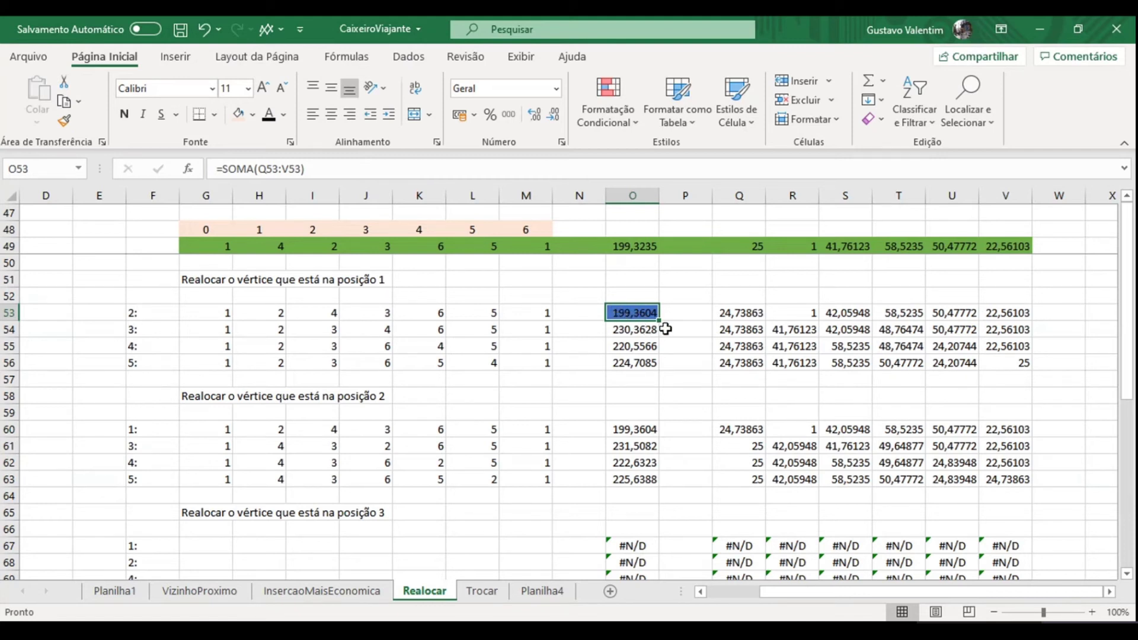
ctrl+click(610, 431)
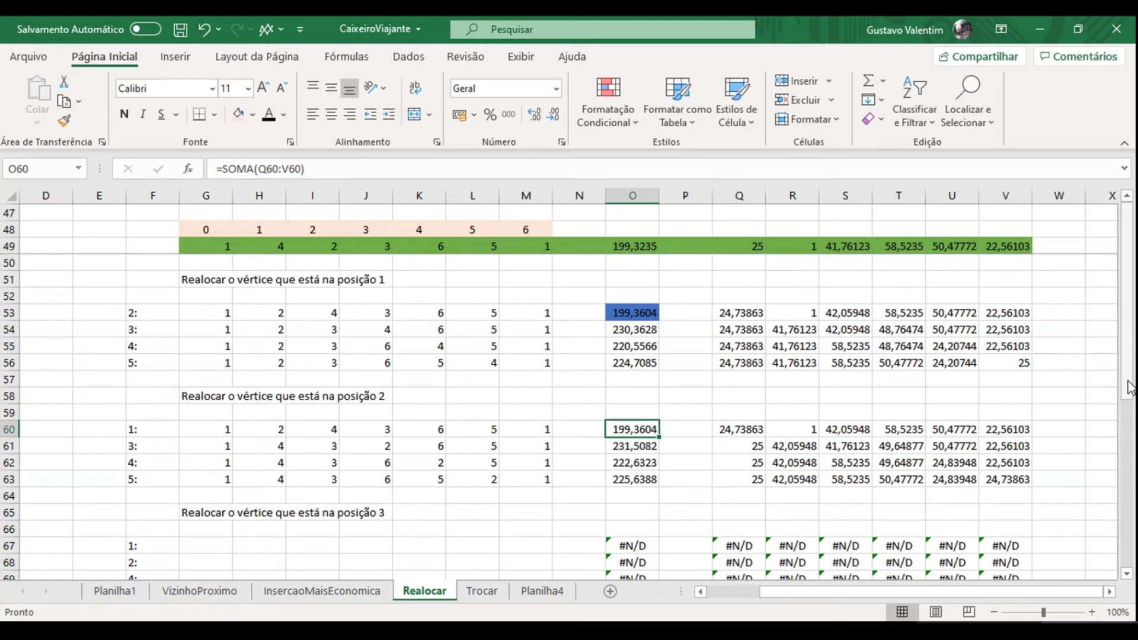
click(201, 532)
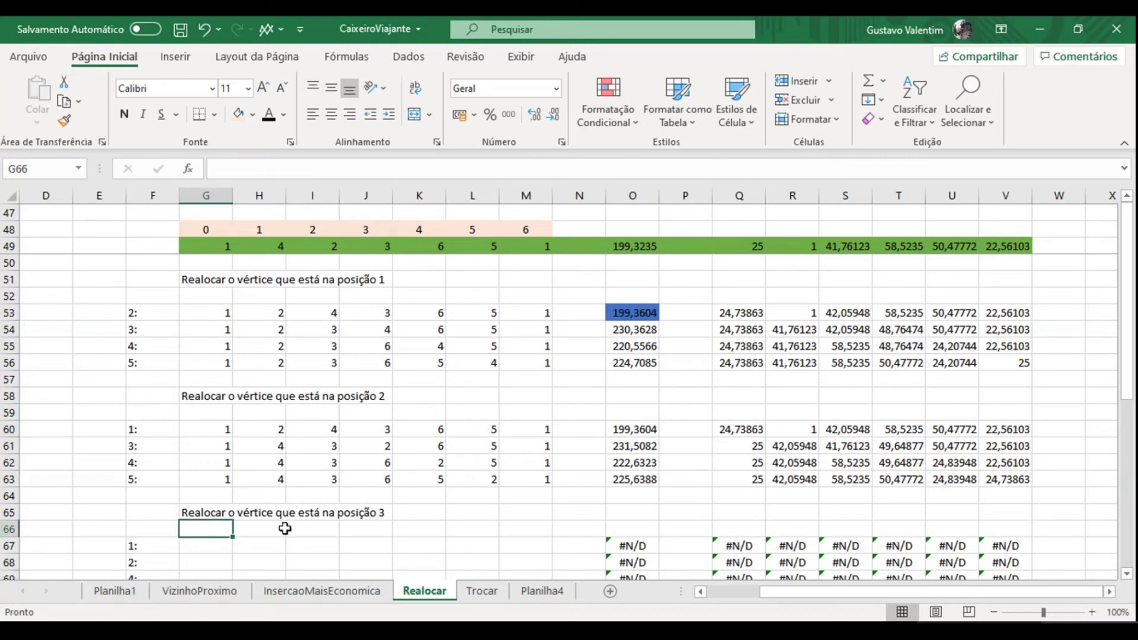
Step: Enter =G49 in G67, G68, G69 and G70 so each row starts with 1
key(Down)
key(Down)
key(Down)
key(Down)
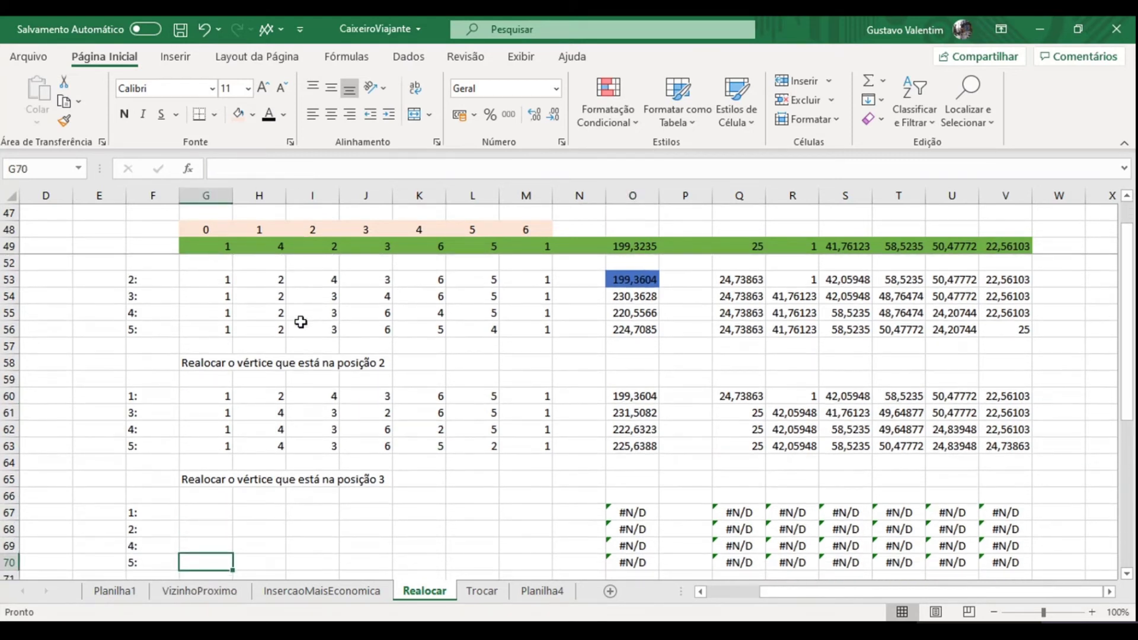
key(Up)
key(Up)
key(Up)
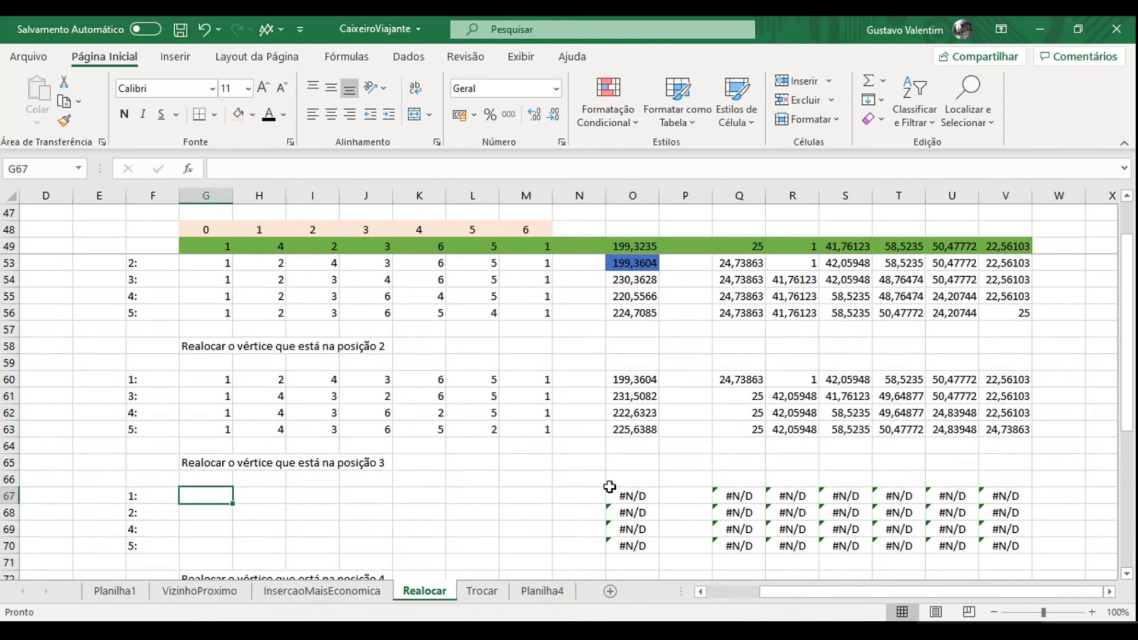
text(=)
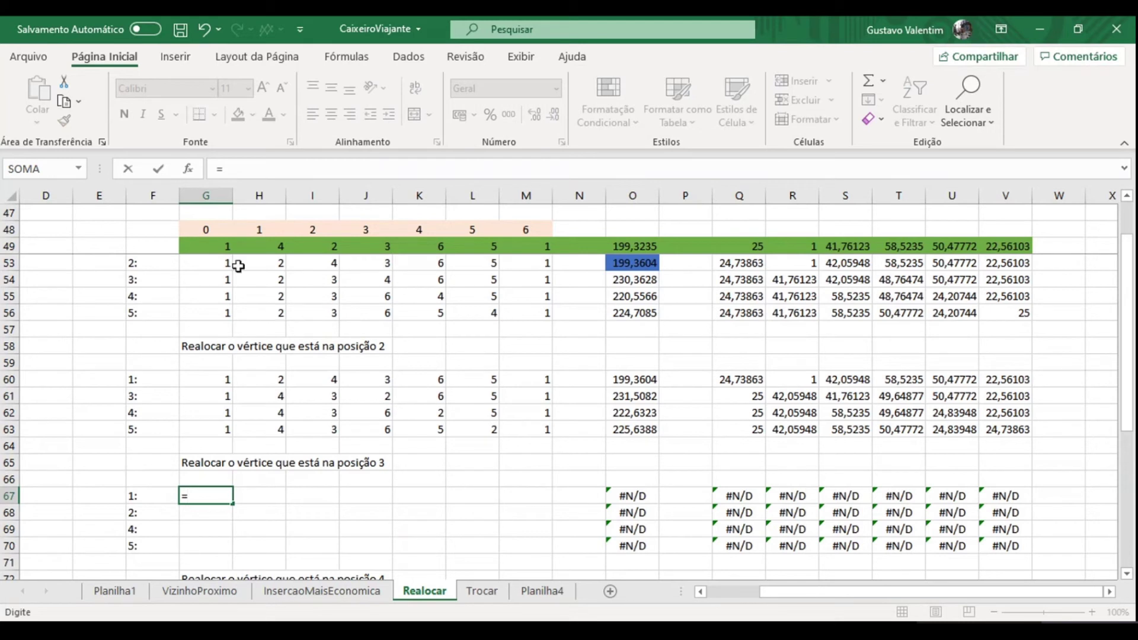
click(220, 249)
key(Return)
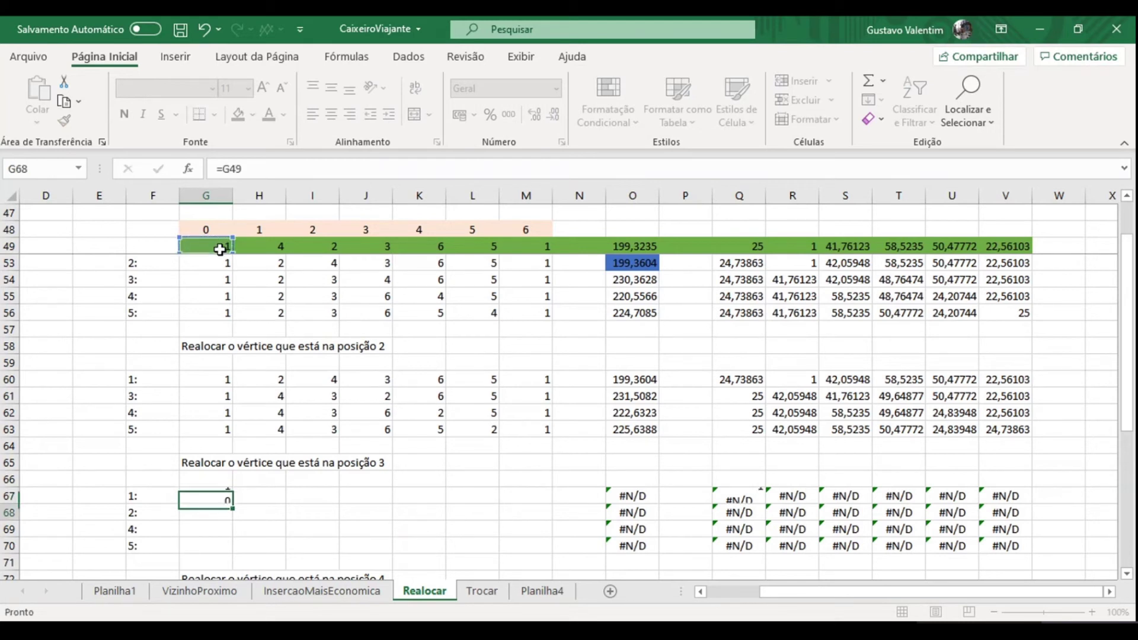
text(=)
click(219, 249)
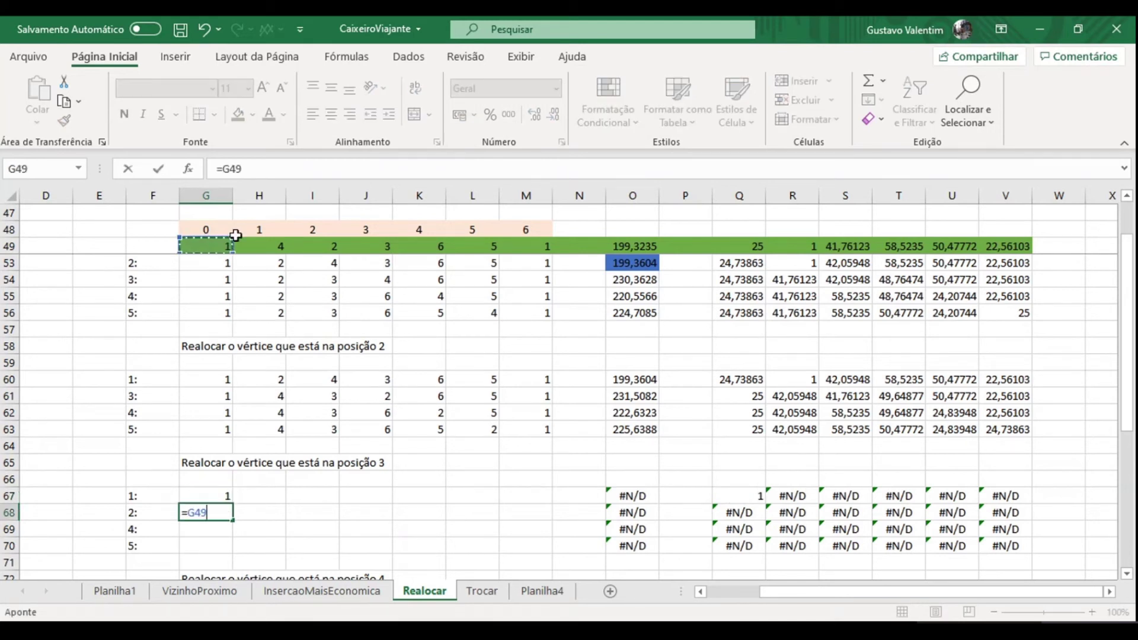
key(Return)
text(=)
click(223, 243)
key(Return)
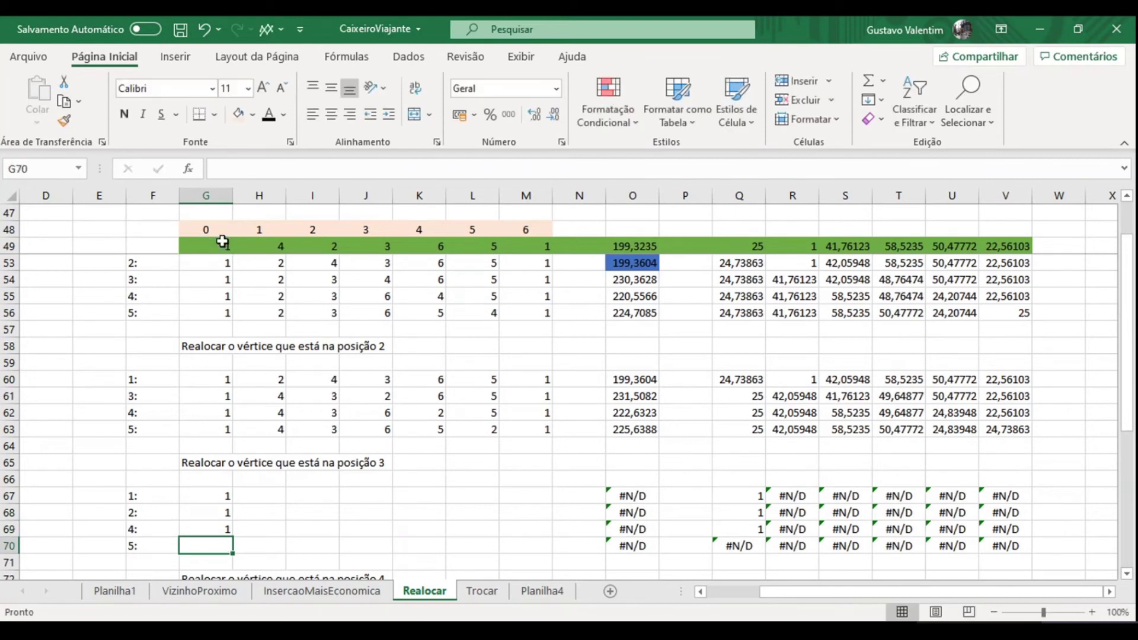
text(=)
click(218, 245)
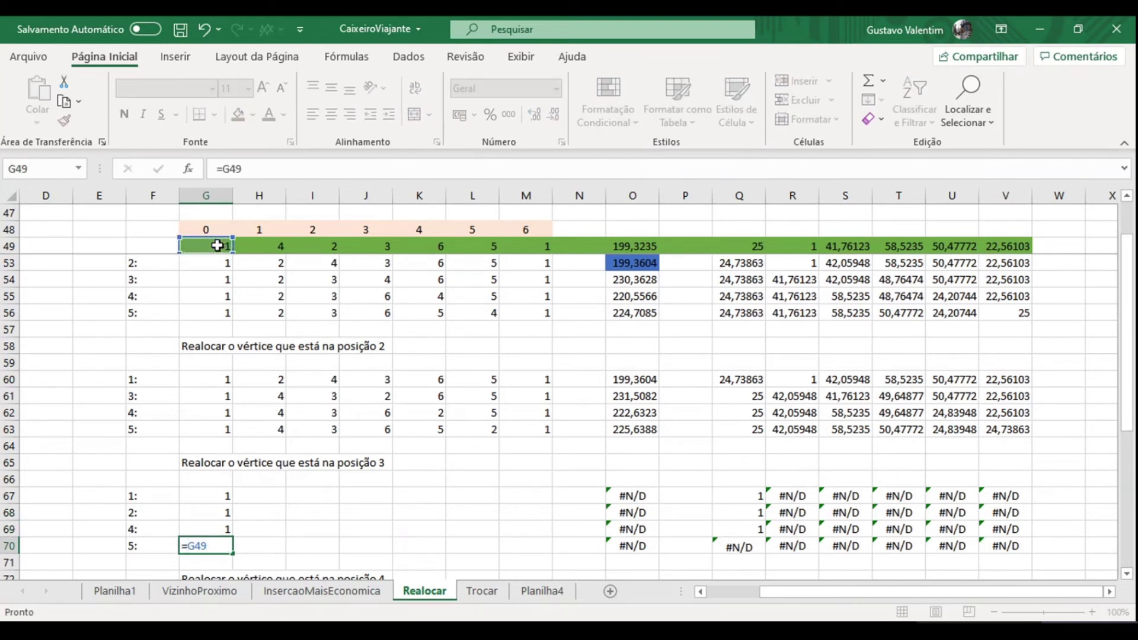
key(Return)
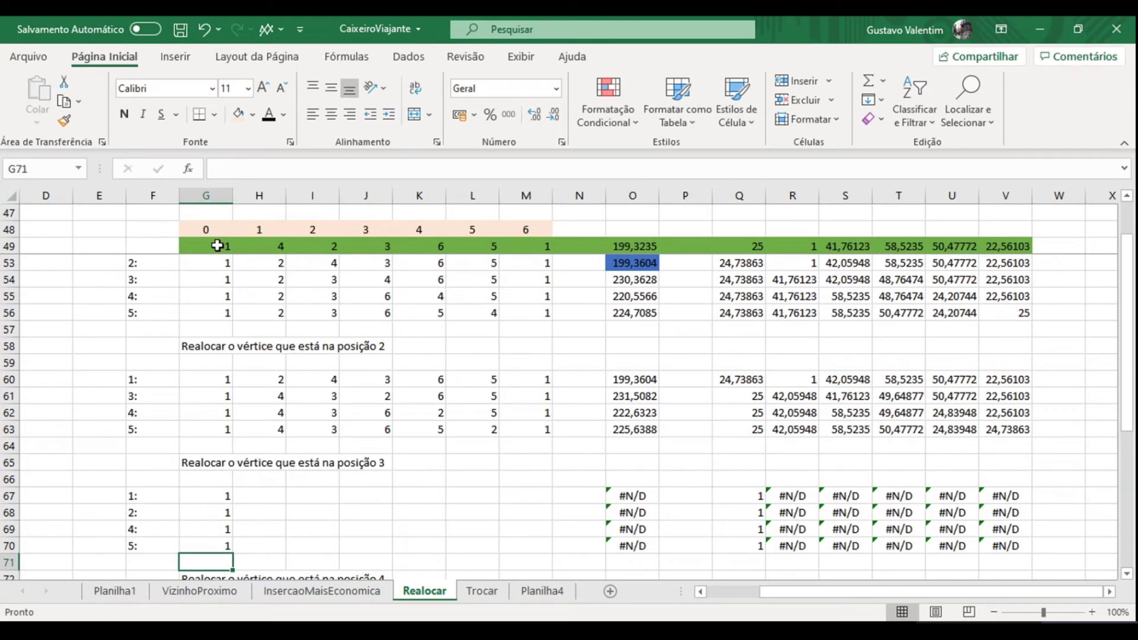
key(Up)
key(Up)
key(Up)
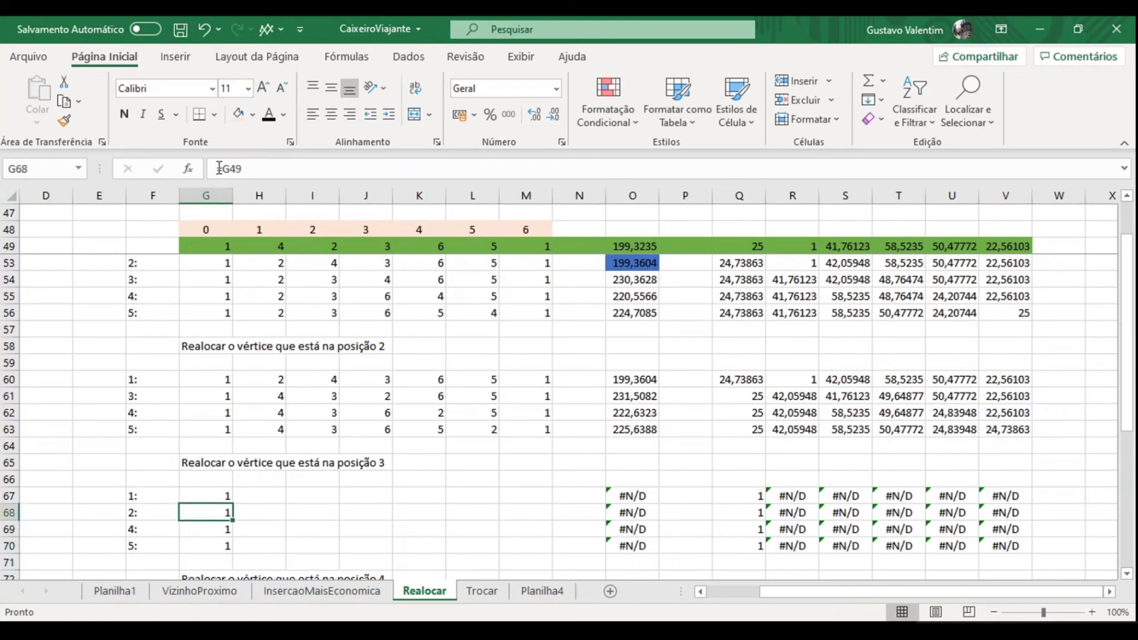
key(Up)
key(Right)
key(Right)
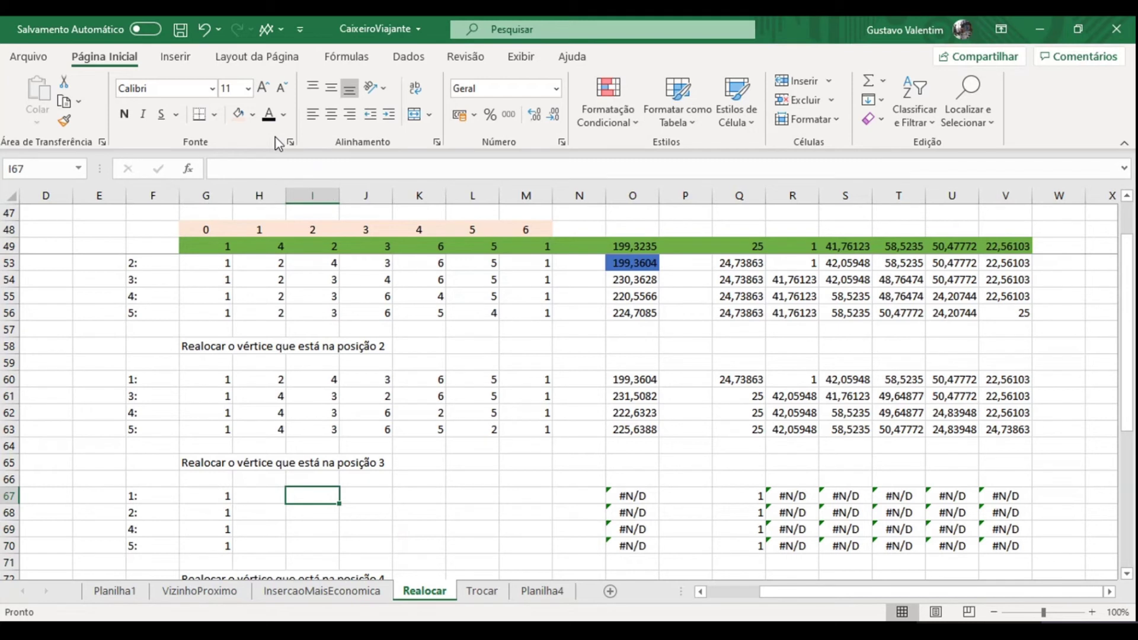
key(Right)
Step: Link J67 to H49, H67 to I49 and I67 to J49
text(=)
click(255, 247)
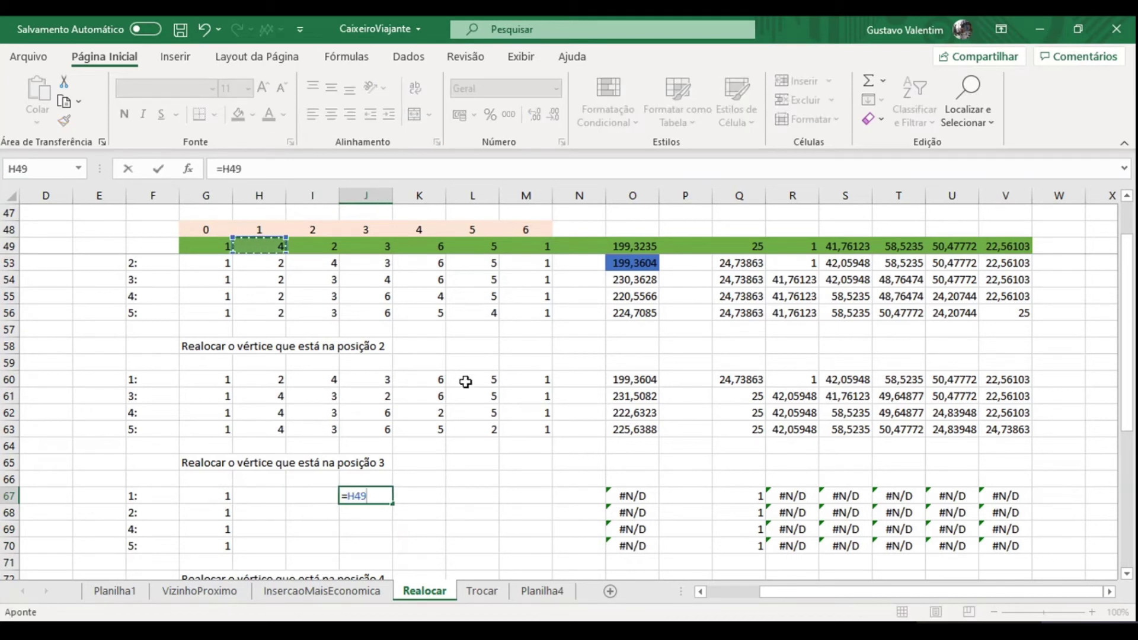
key(Return)
key(Up)
key(Left)
key(Left)
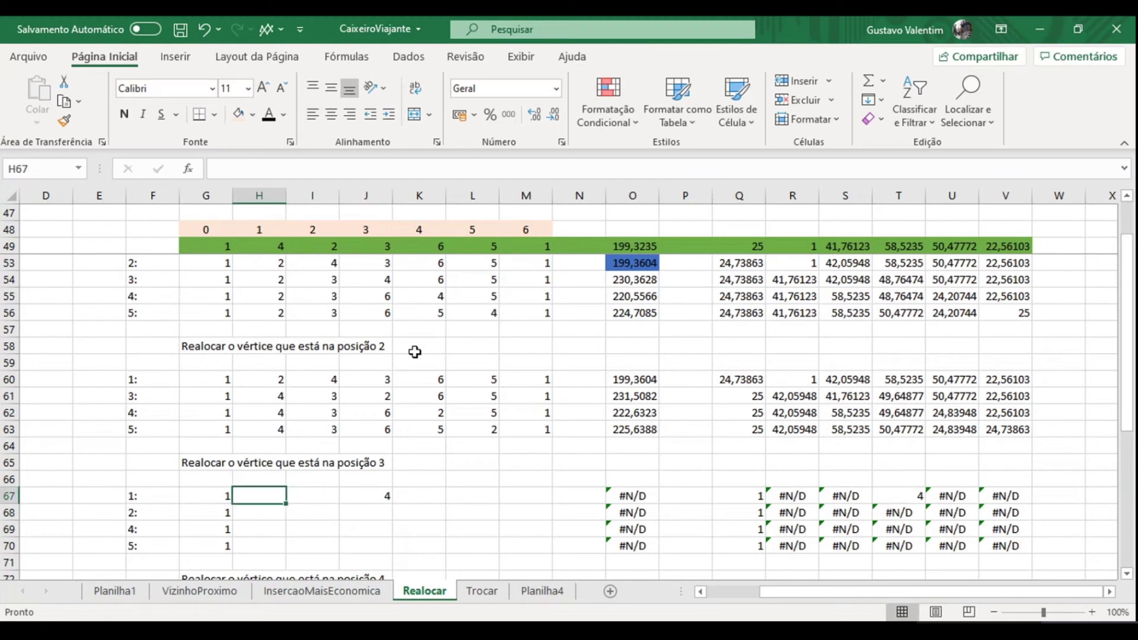
text(=)
click(329, 246)
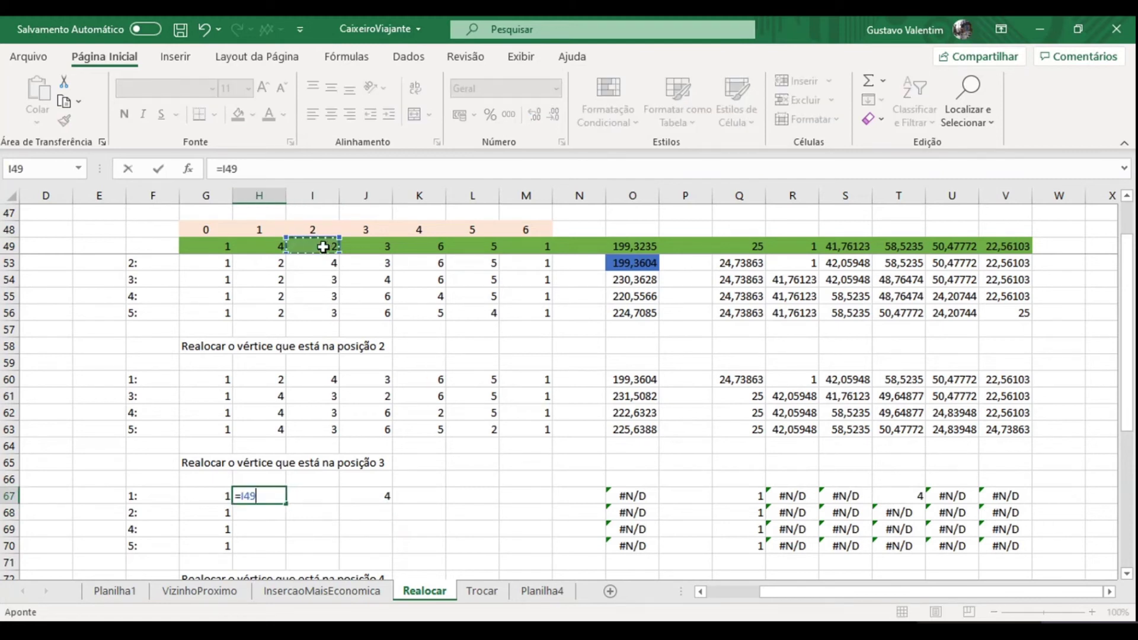
key(Return)
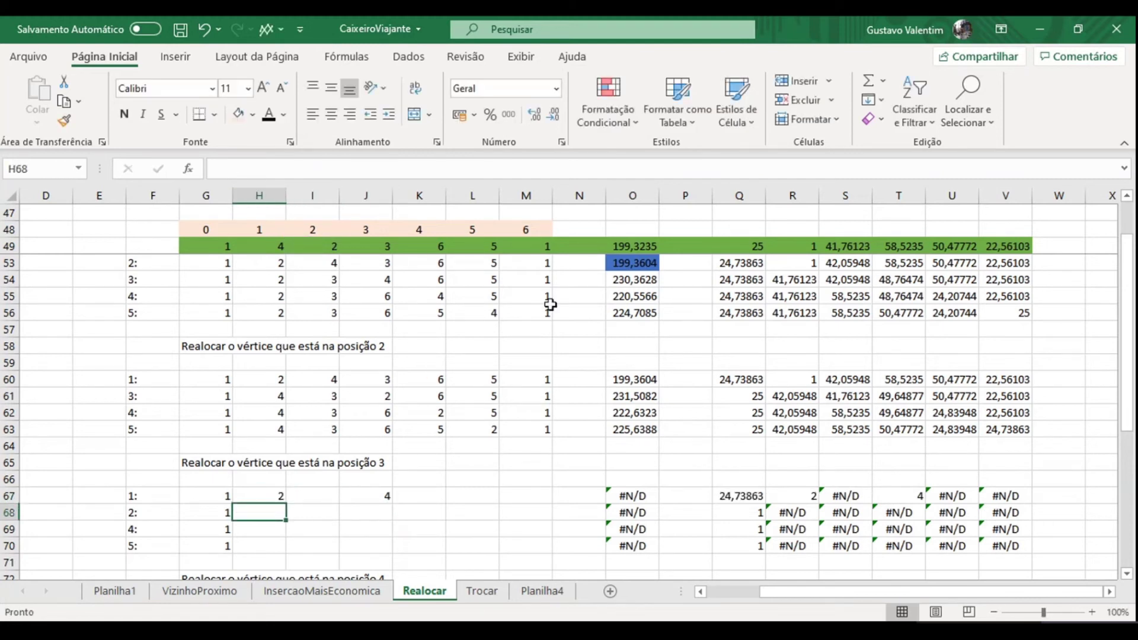
key(Up)
key(Right)
text(=)
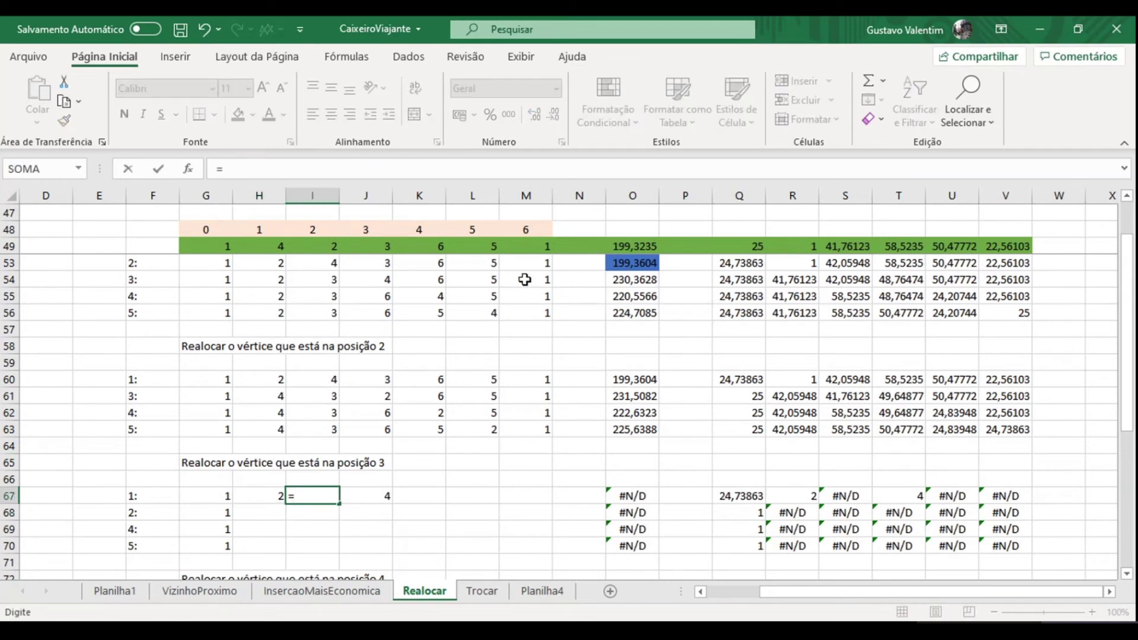
click(375, 245)
key(Return)
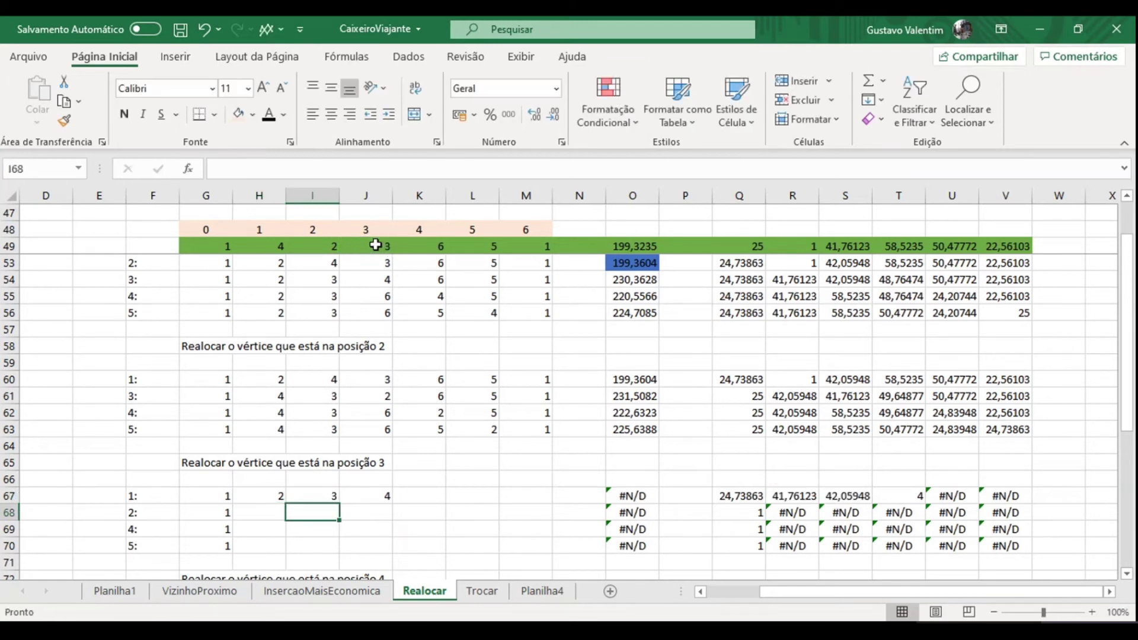
Step: Set K67 to =K49 and fill it across to M67, totalling 230,3628
key(Up)
key(Right)
key(Right)
text(=)
click(421, 246)
key(Return)
click(439, 500)
drag(445, 503, 544, 502)
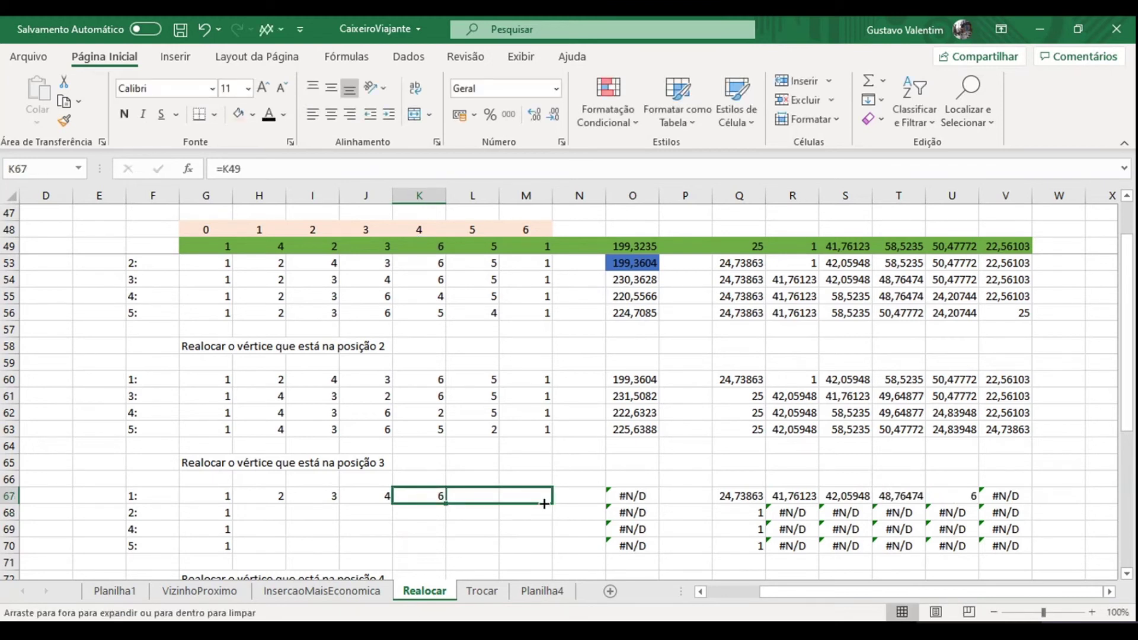
click(264, 517)
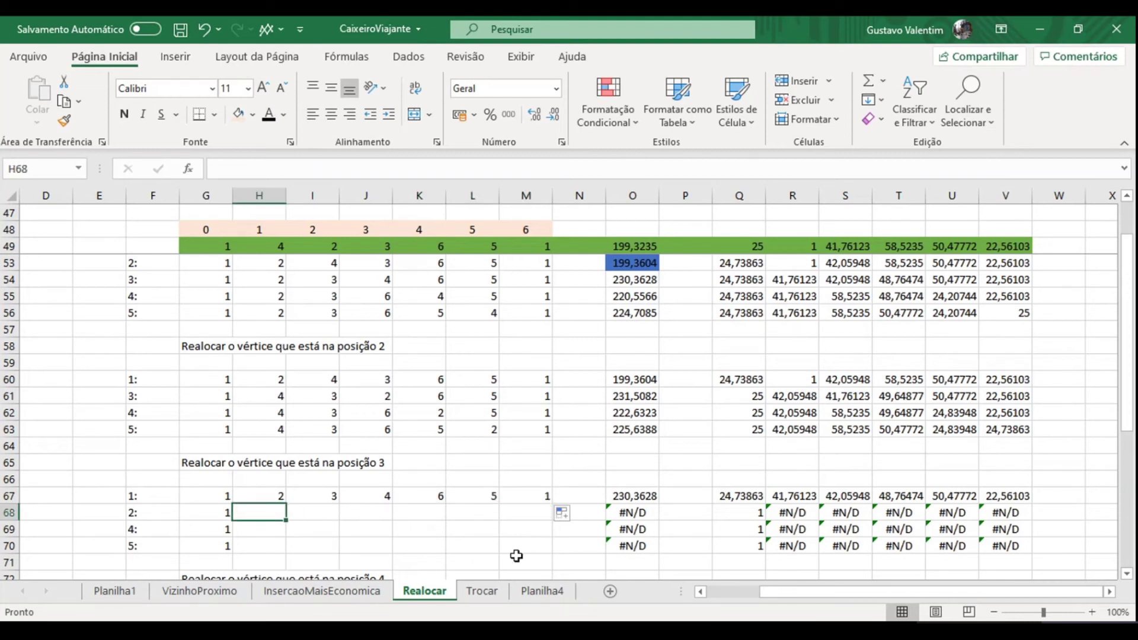
Step: Link I68 to J49, H68 to H49 and J68 to I49
key(Right)
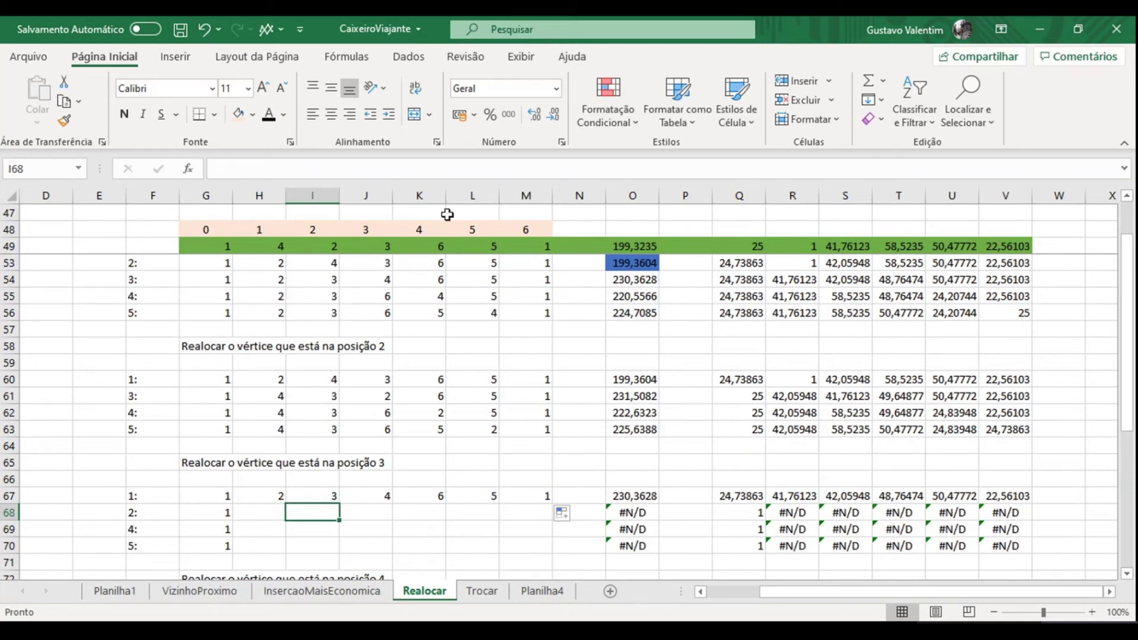
text(=)
click(363, 246)
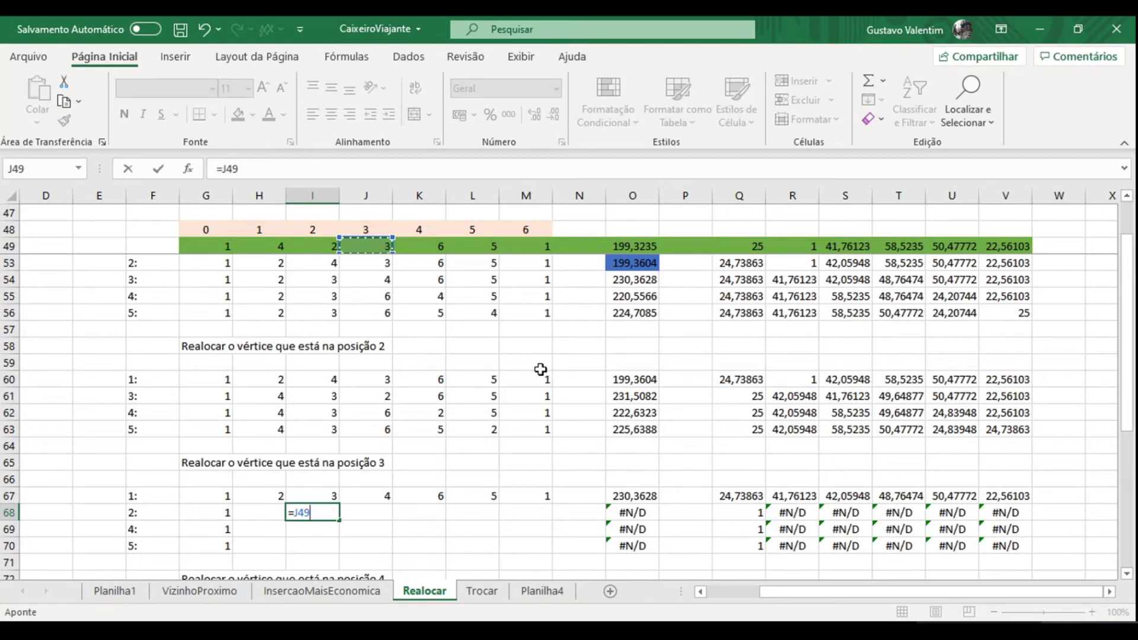
key(Return)
key(Up)
key(Left)
text(=)
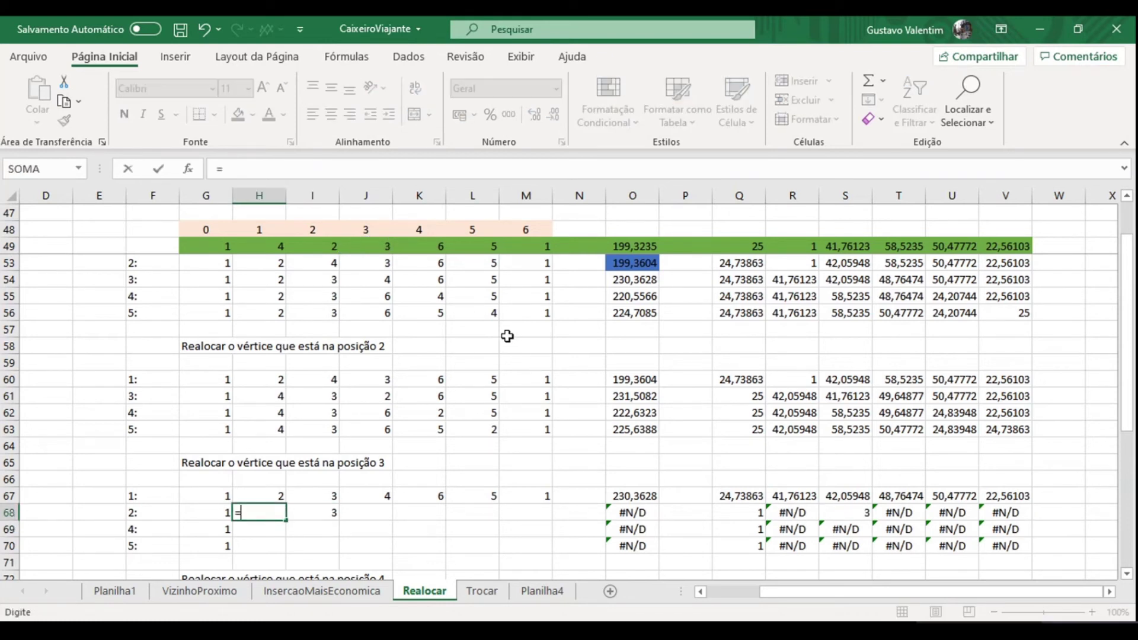
click(269, 247)
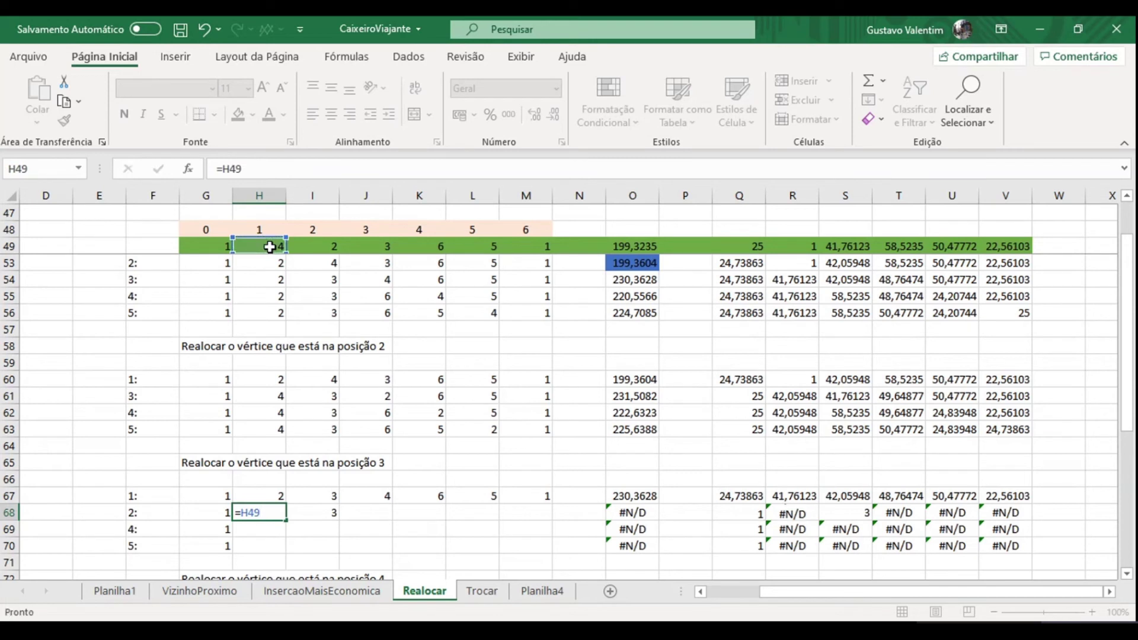
key(Return)
key(Up)
key(Right)
key(Right)
text(=)
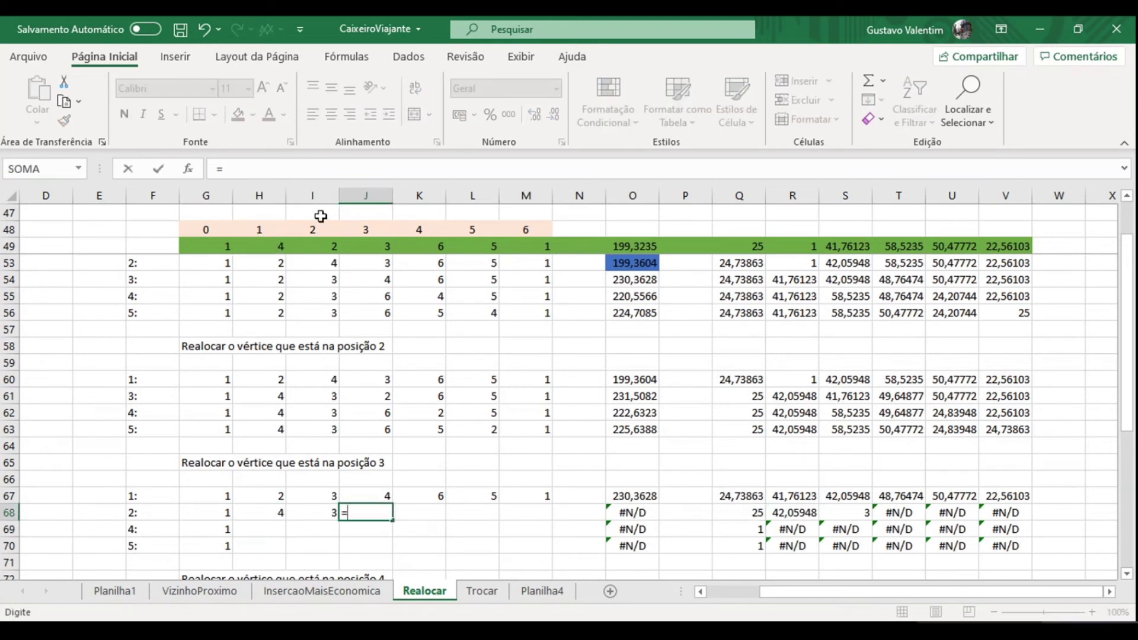
click(311, 248)
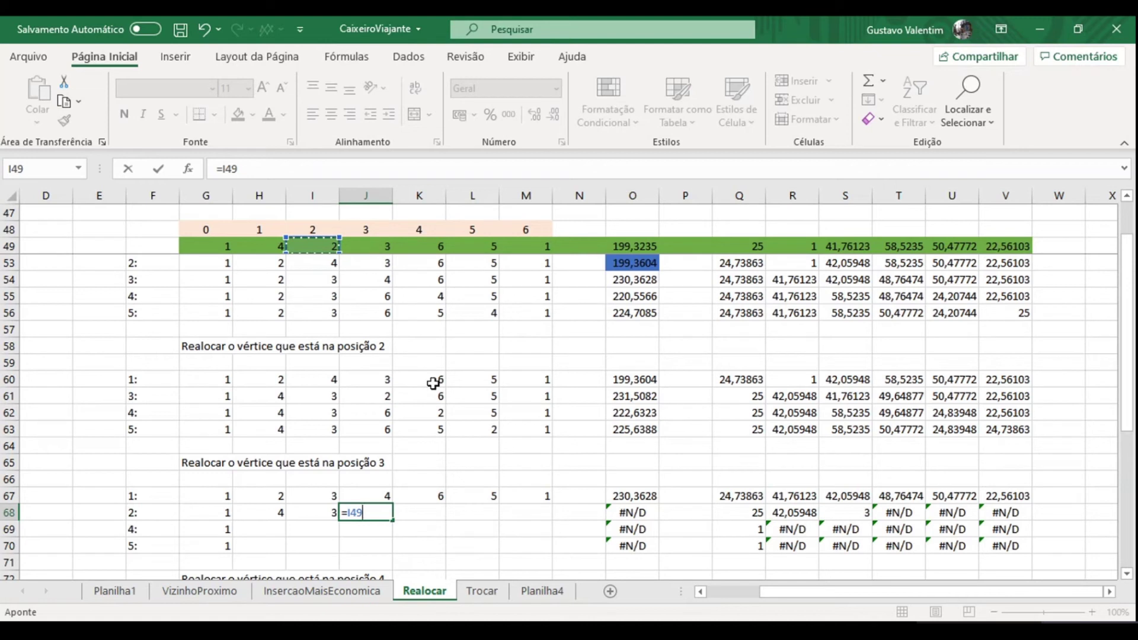
key(Tab)
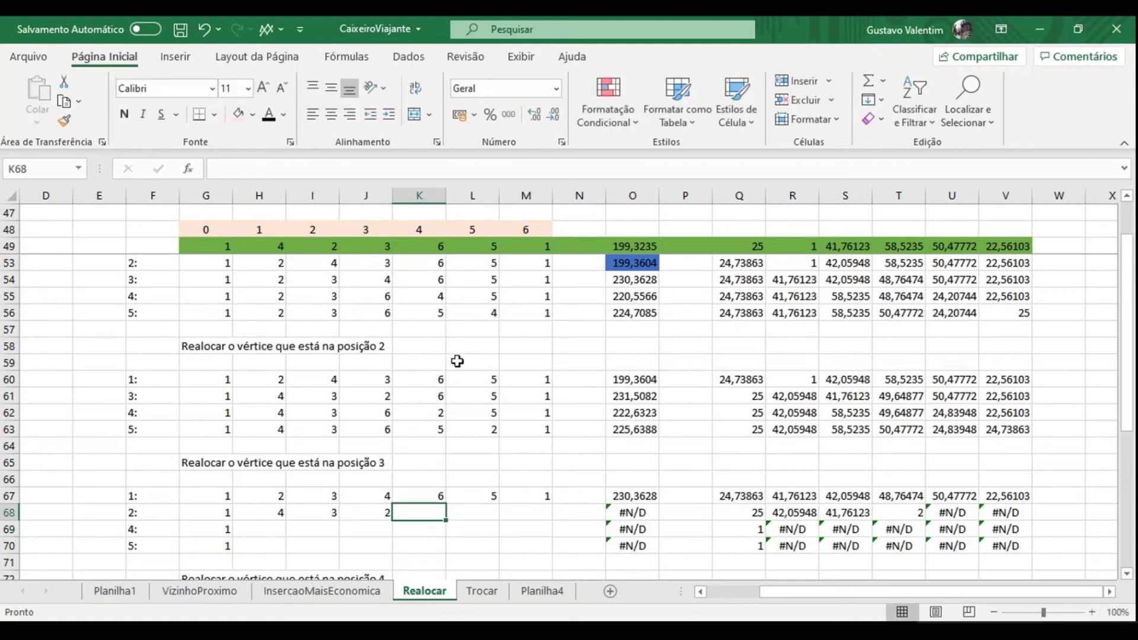
Step: Set K68 to =K49 and copy it across L68:M68, totalling 231,5082
text(=)
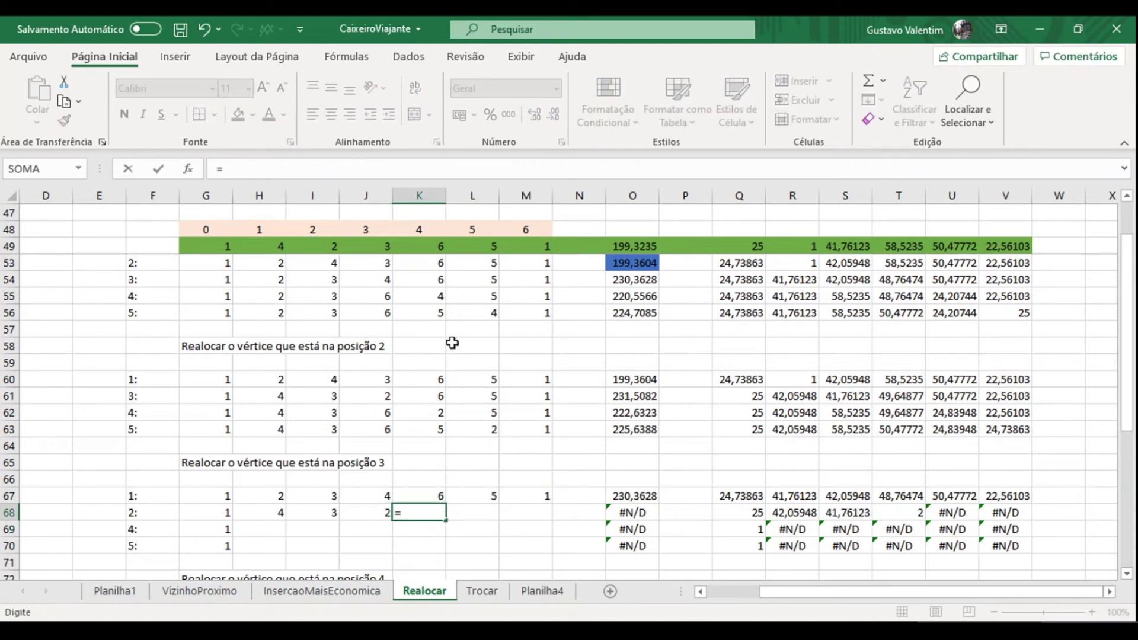
click(418, 249)
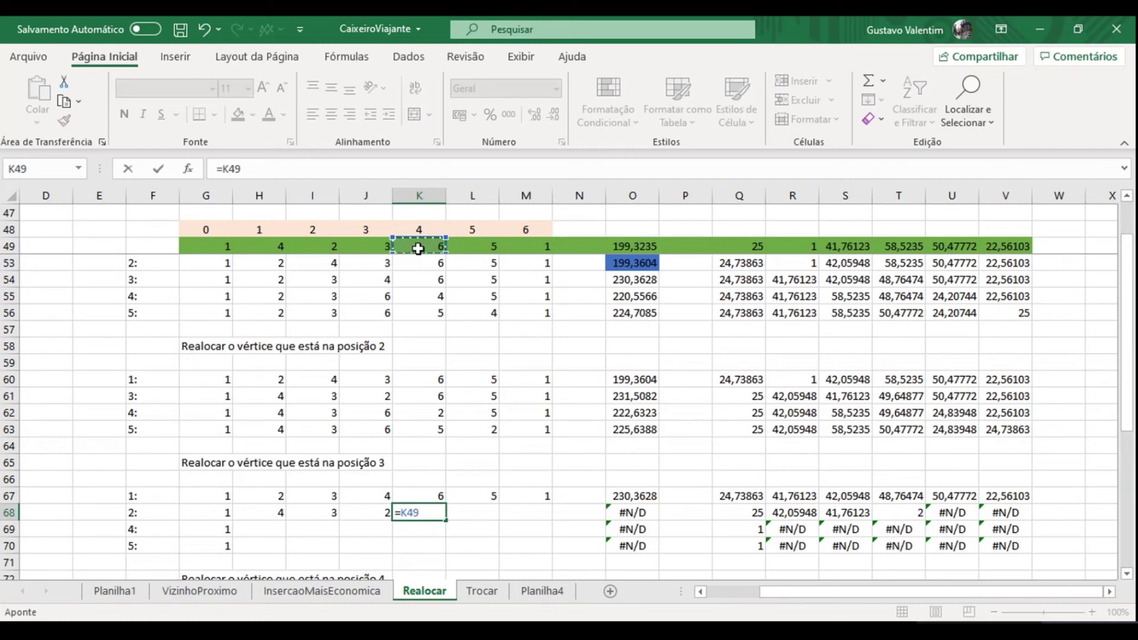
key(Return)
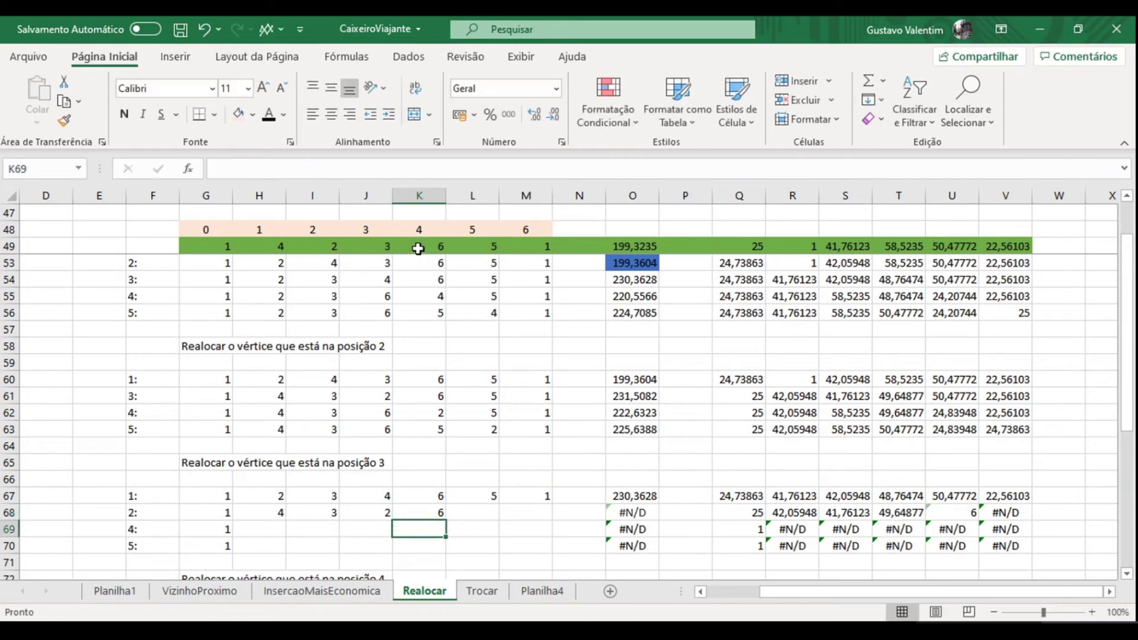
click(437, 513)
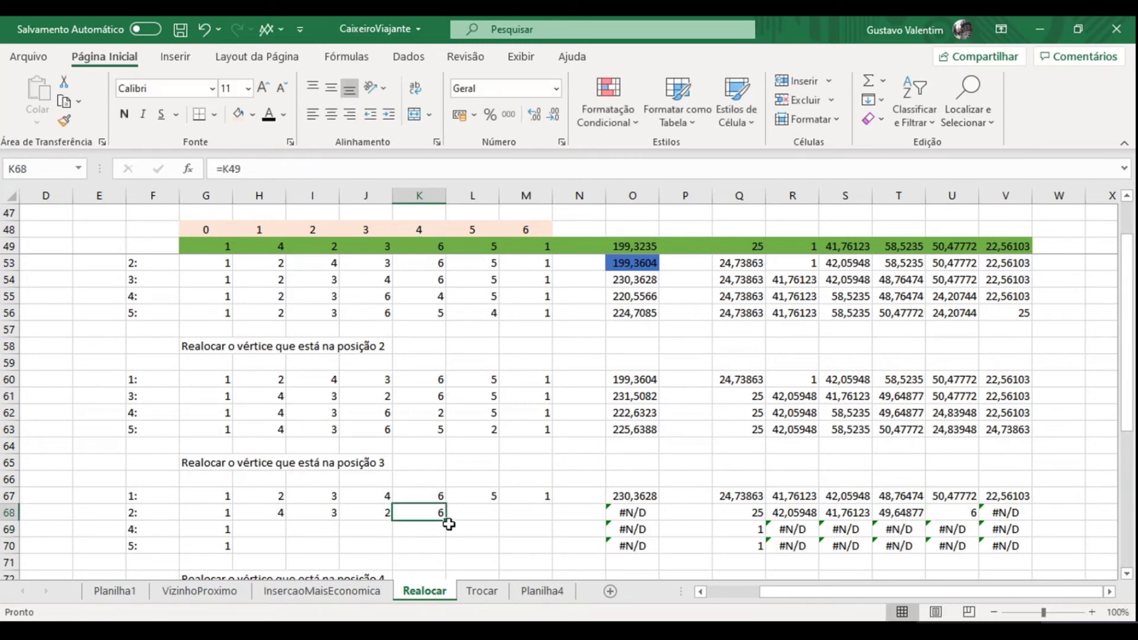
drag(444, 521, 542, 514)
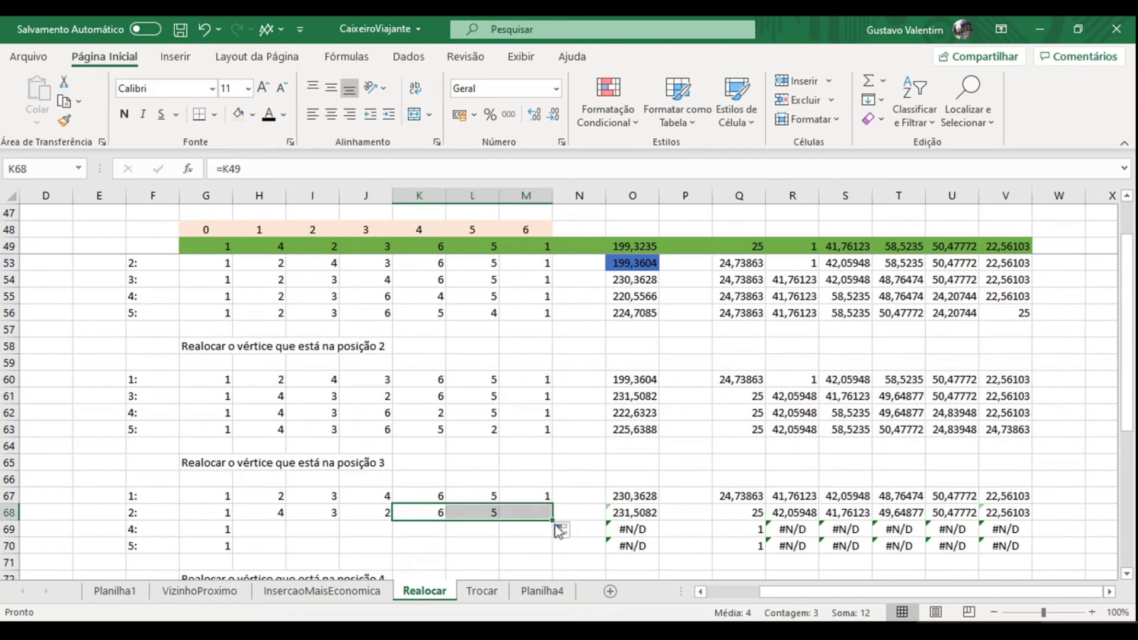
click(272, 531)
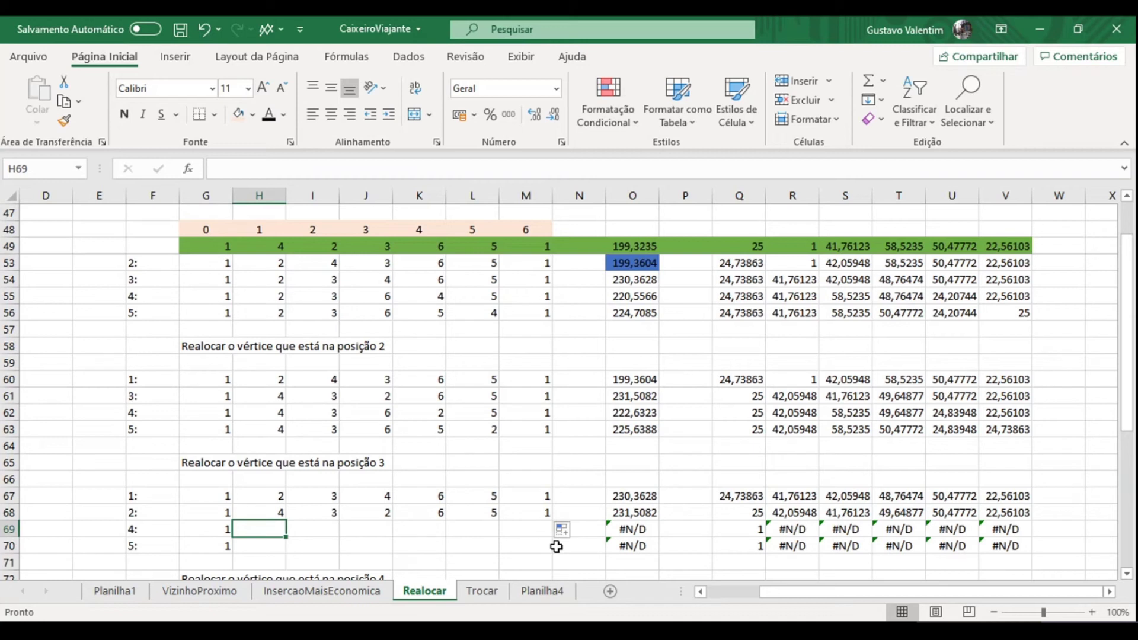
Step: Link K69 to J49 and H69 to H49 in the green route
key(Right)
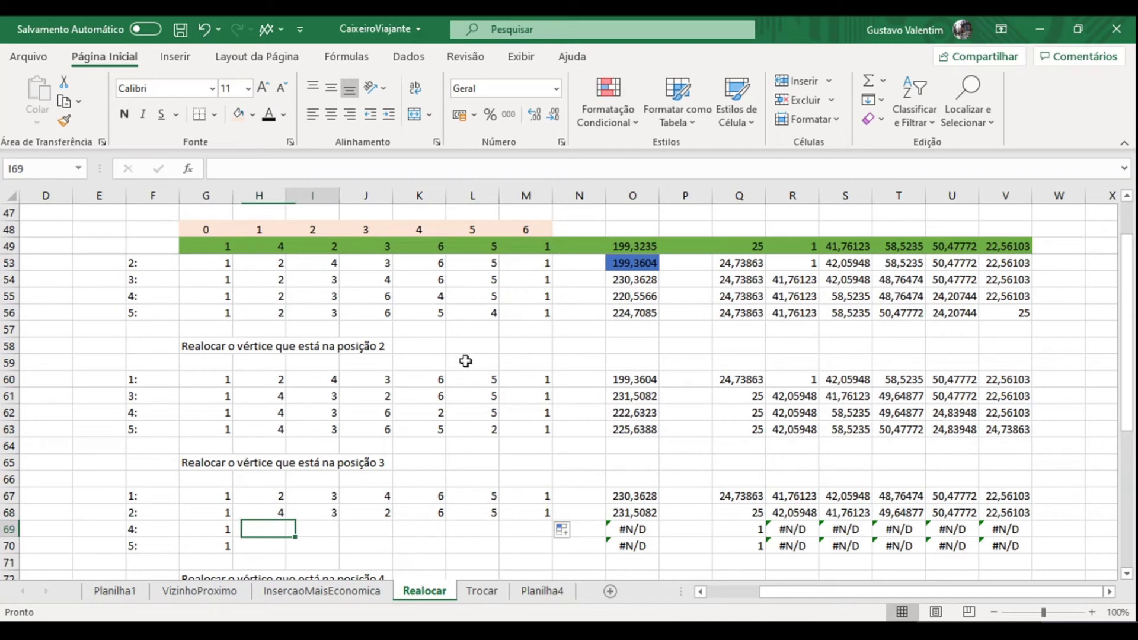
key(Right)
key(Right)
text(=)
click(372, 249)
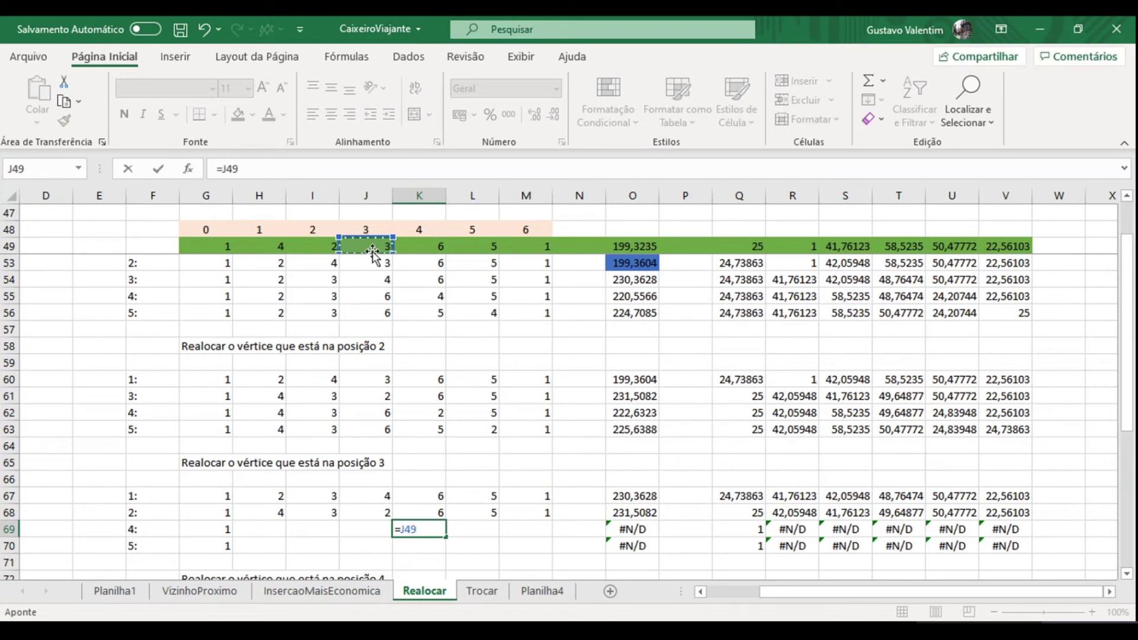
key(Return)
key(Left)
key(Up)
key(Left)
key(Left)
text(=)
click(273, 243)
key(Return)
Step: Link I69 to I49 and J69 to K49 in the green route
key(Up)
key(Right)
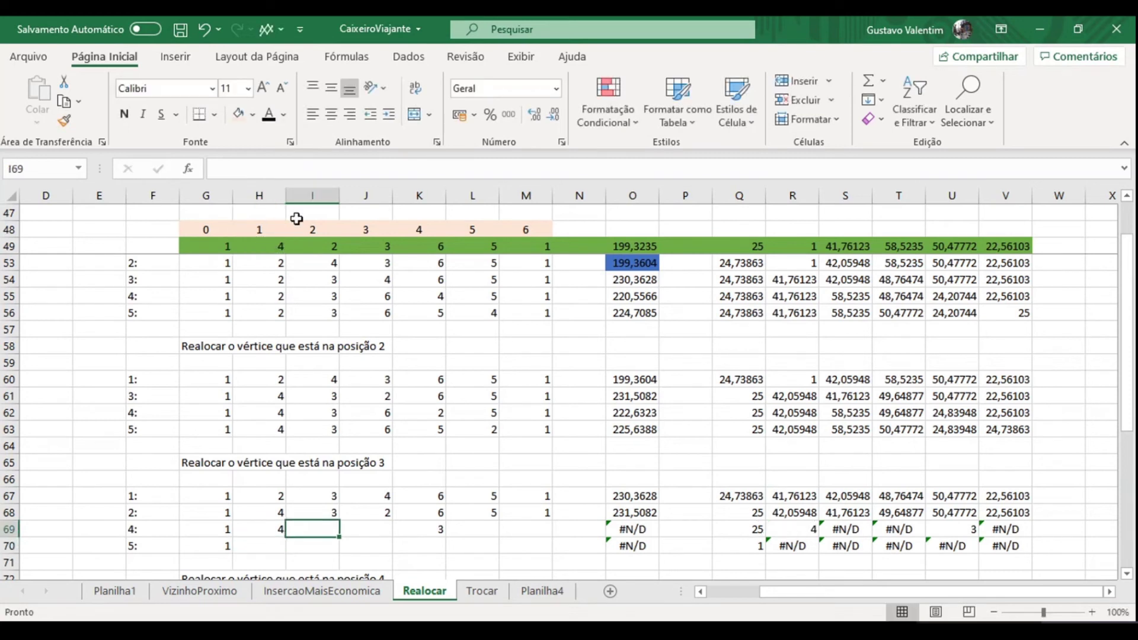
text(=)
click(300, 245)
key(Return)
key(Up)
key(Right)
text(=)
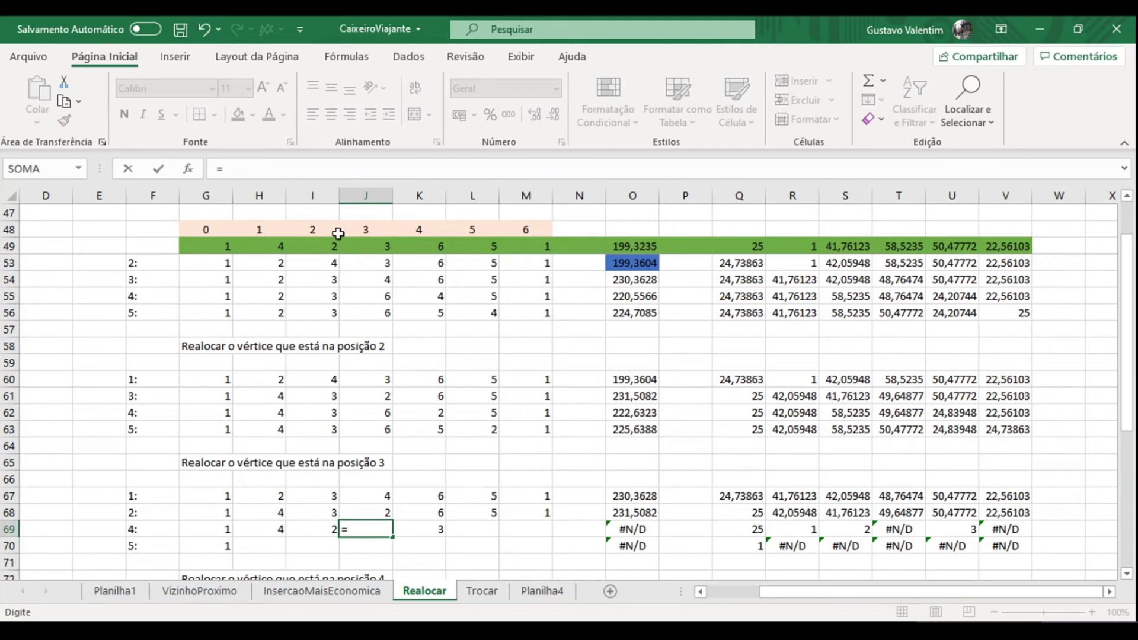
click(428, 245)
key(Return)
Step: Link L69 to L49 and fill it into M69, completing route 1, 4, 2, 6, 3, 5, 1
key(Up)
key(Right)
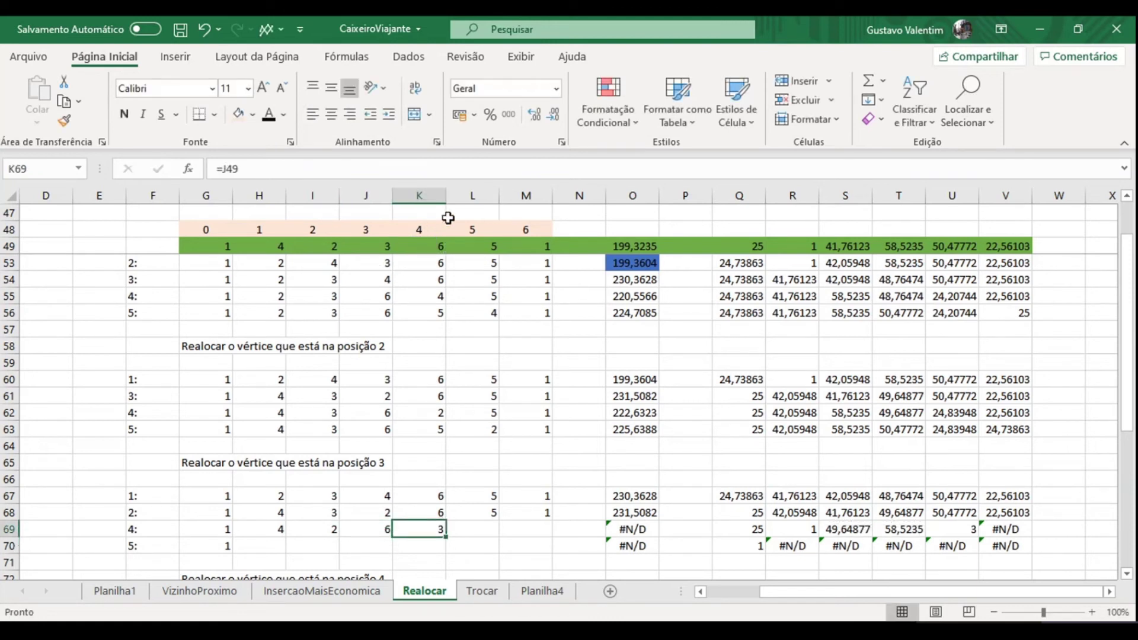
key(Right)
text(=)
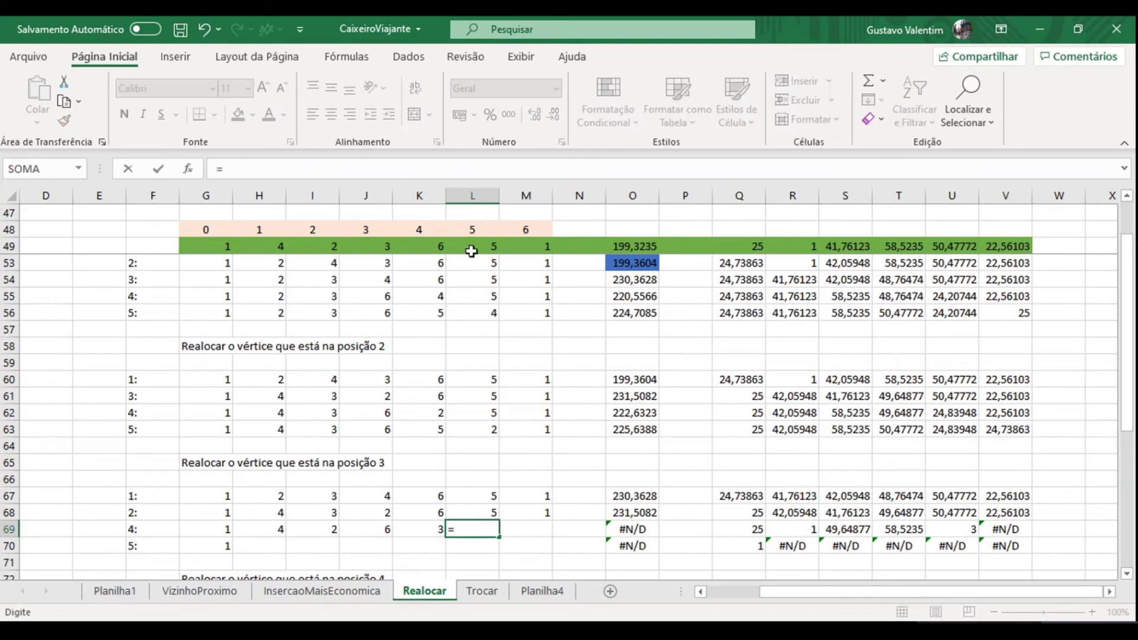
click(471, 245)
key(Return)
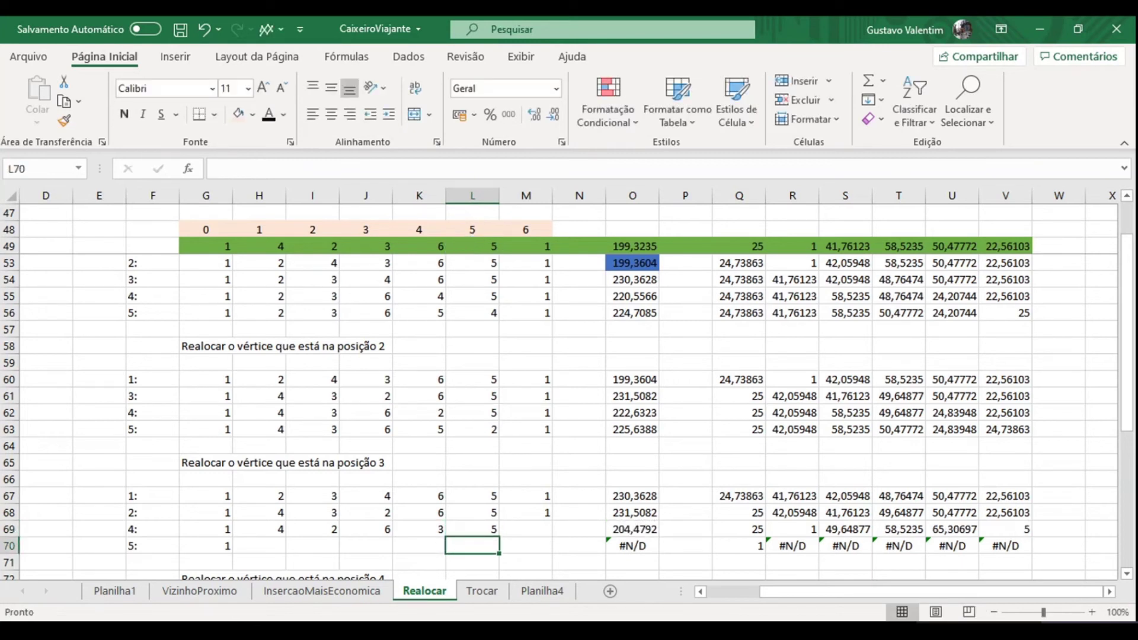
click(483, 526)
drag(500, 536, 546, 547)
click(276, 546)
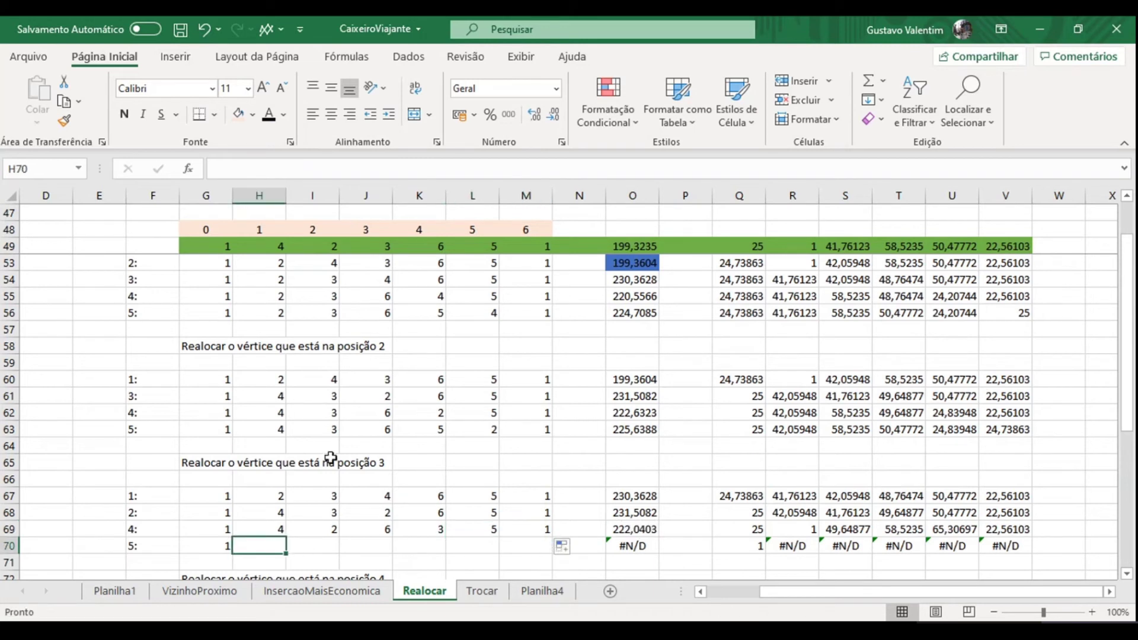
Step: Link L70 to J49 and H70 to H49 in the green route
click(483, 545)
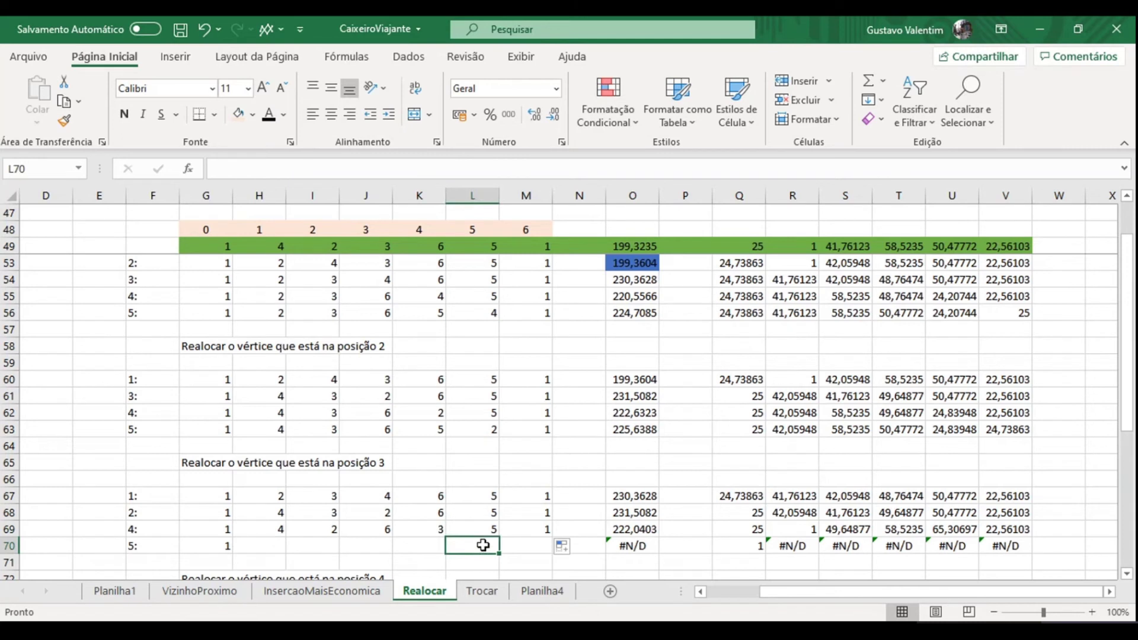
text(=)
click(372, 242)
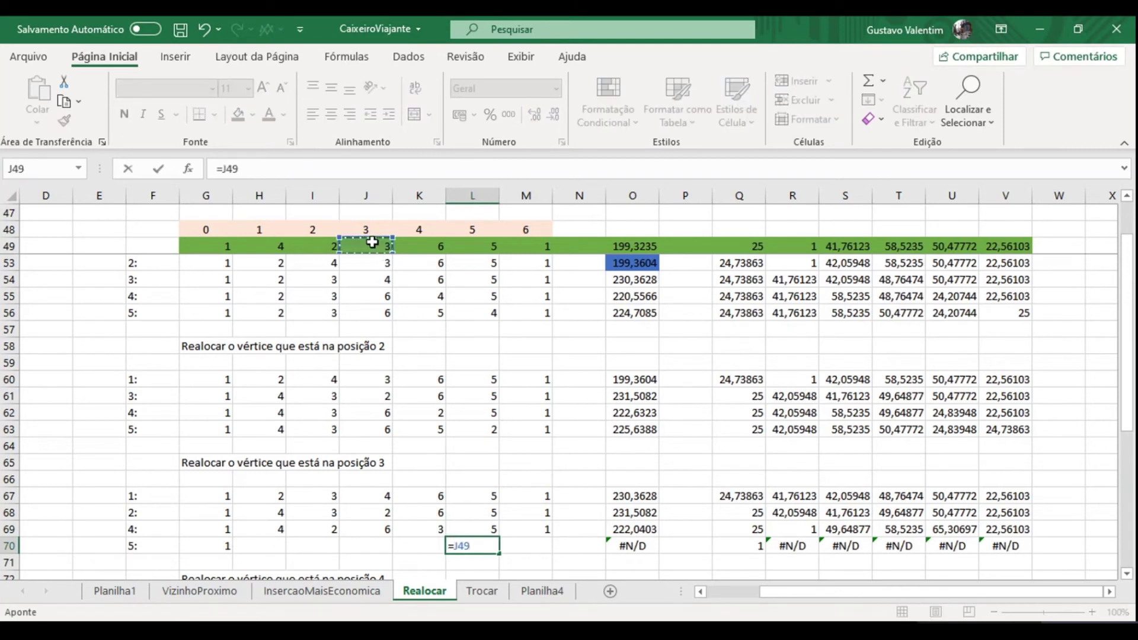
key(Return)
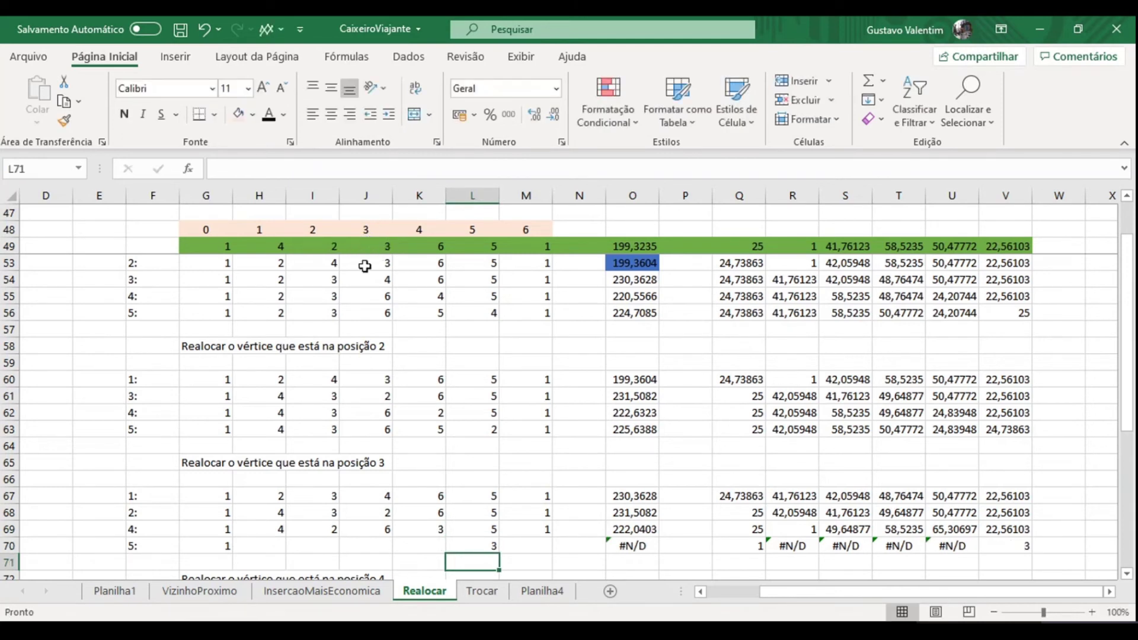
click(253, 552)
text(=)
click(263, 246)
key(Tab)
Step: Link I70 to I49, J70 to K49 and K70 to L49
text(=)
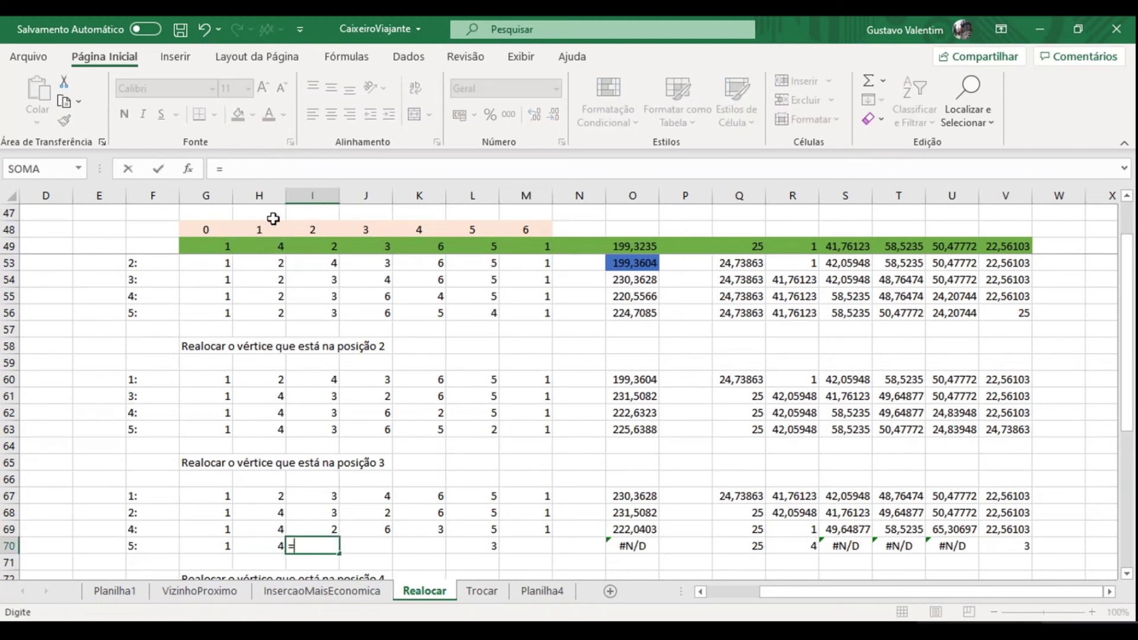
click(306, 243)
key(Return)
key(Up)
key(Right)
text(=)
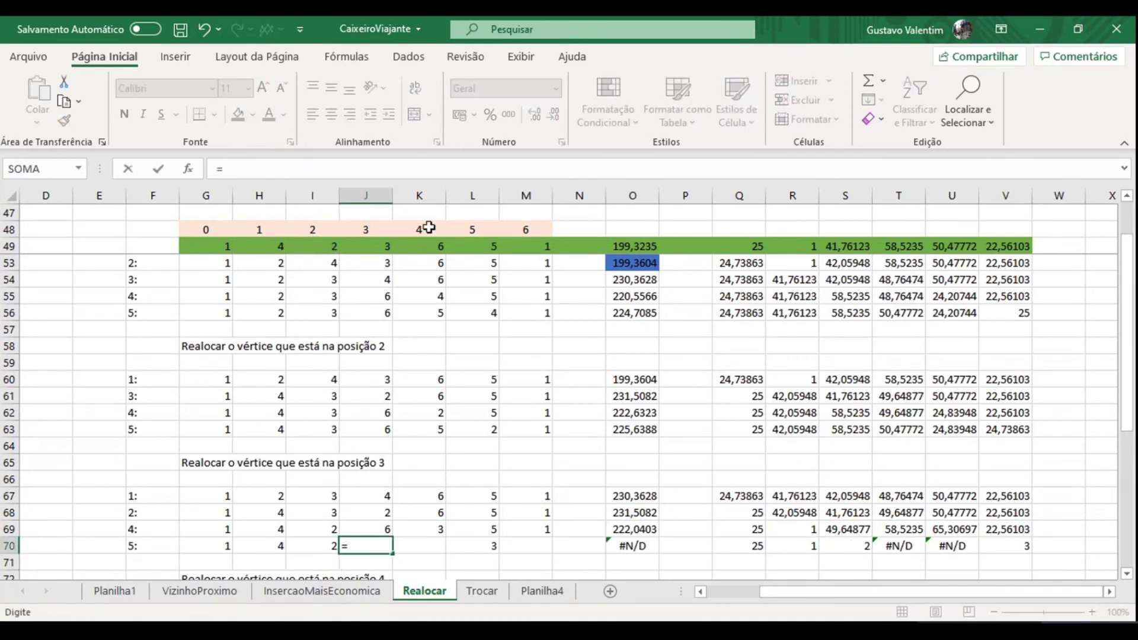
click(422, 248)
key(Return)
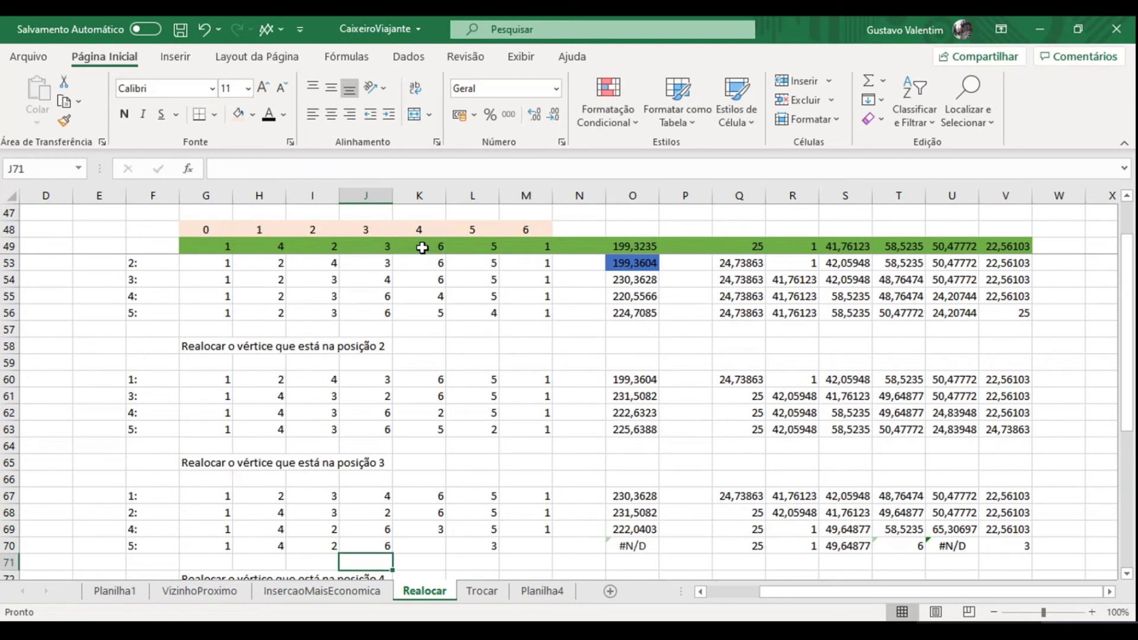
key(Up)
key(Right)
text(=)
click(477, 248)
key(Return)
Step: Link M70 to M49, then compare the O67:O70 distance totals with O53
key(Up)
key(Right)
key(Right)
key(Right)
key(Left)
text(=)
click(525, 247)
key(Return)
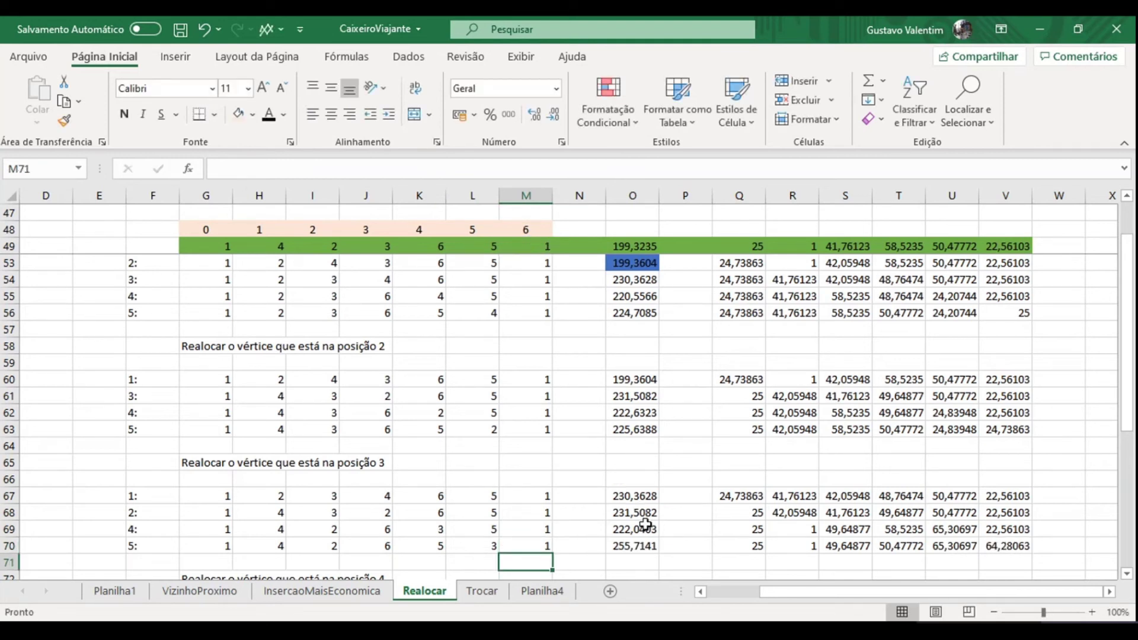
drag(641, 496, 643, 545)
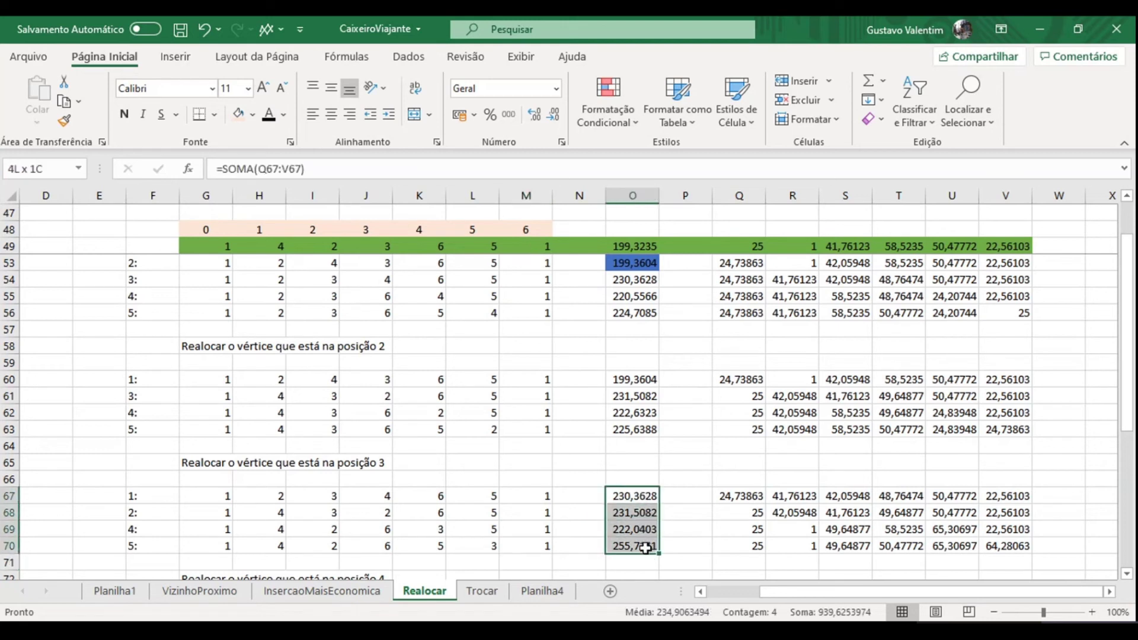
click(629, 264)
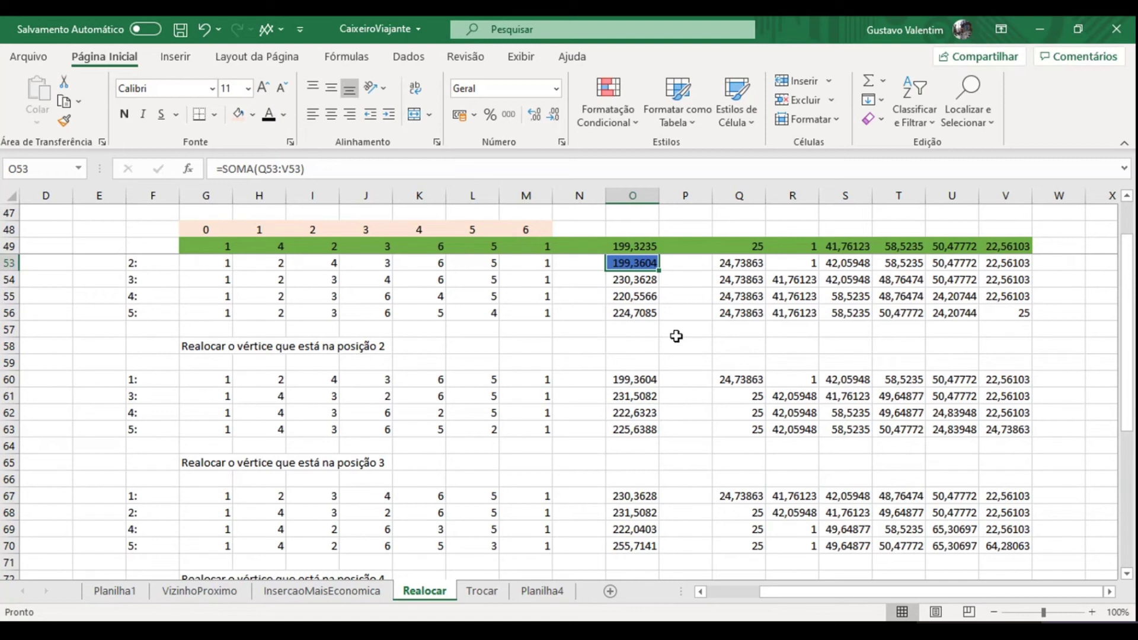
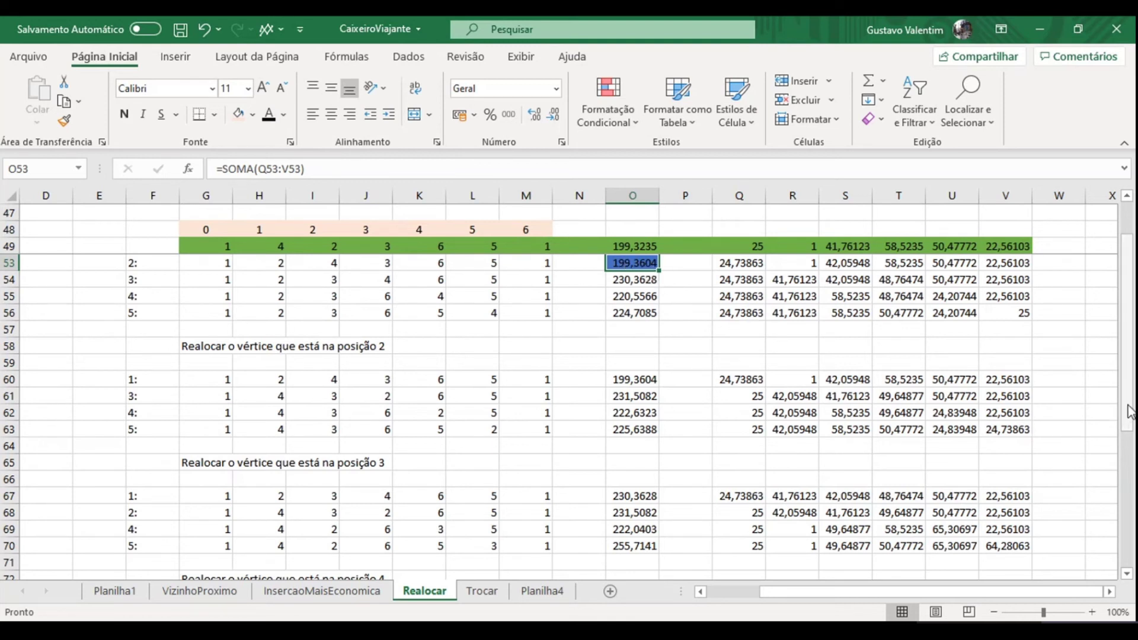
Step: Enter =G49 in G74 and G75 so both show vertex 1
drag(1129, 412, 1133, 549)
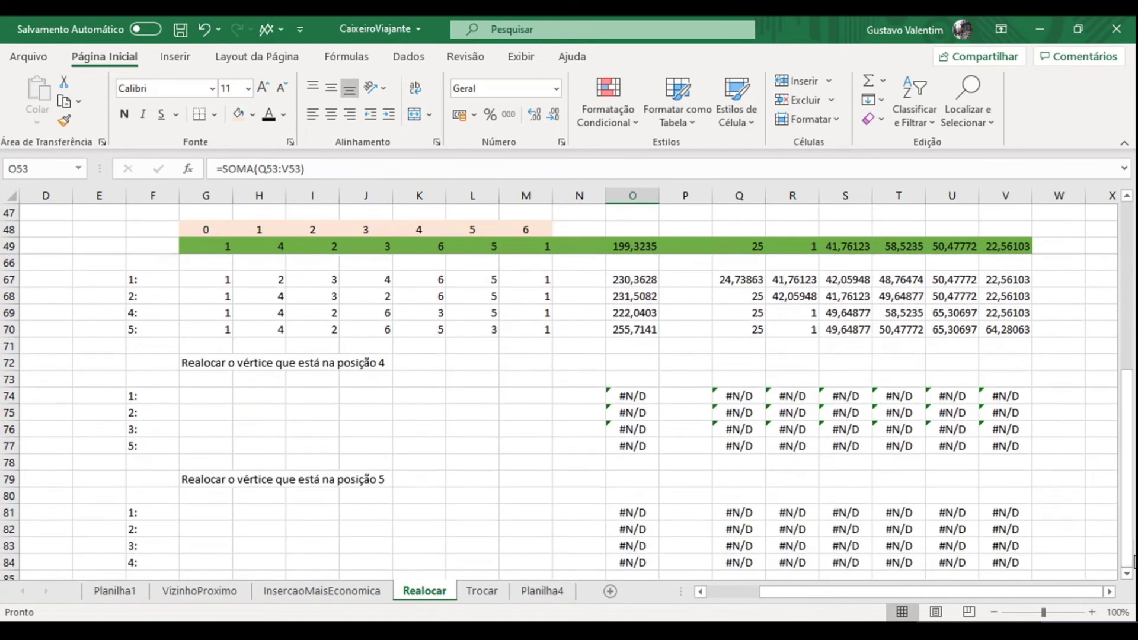
click(203, 396)
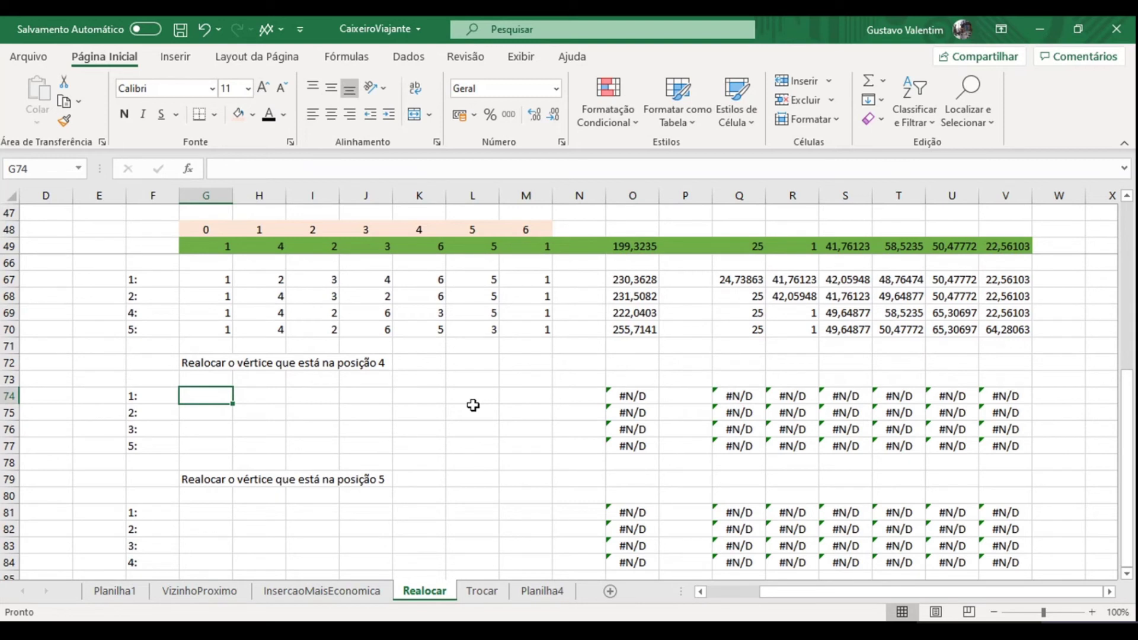
text(=)
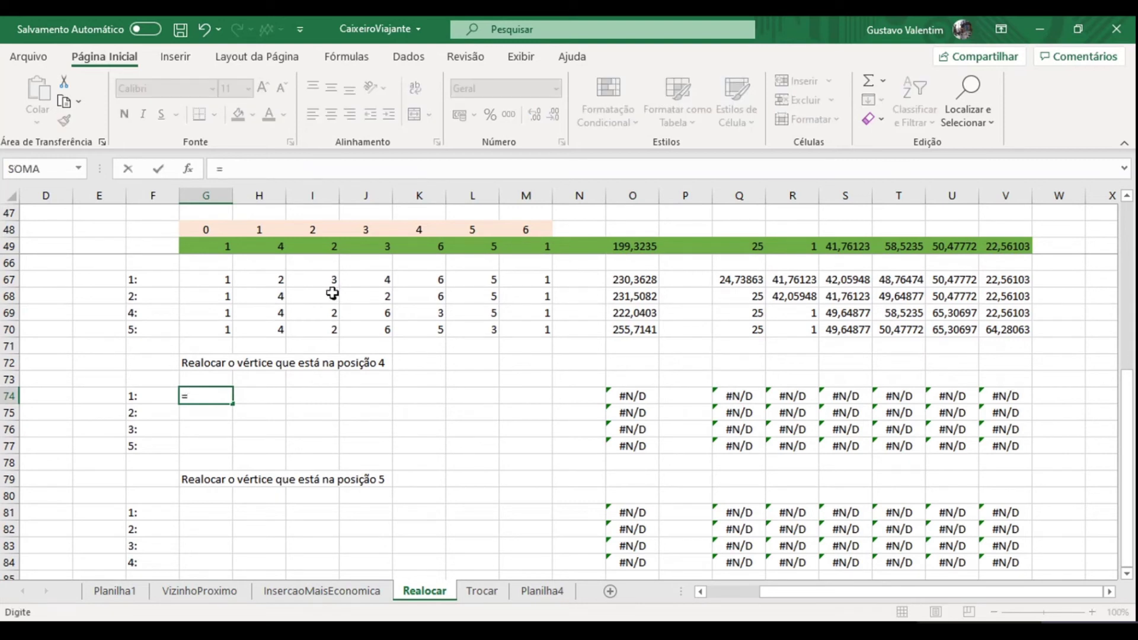
click(203, 249)
key(Return)
text(=)
click(203, 249)
text(=)
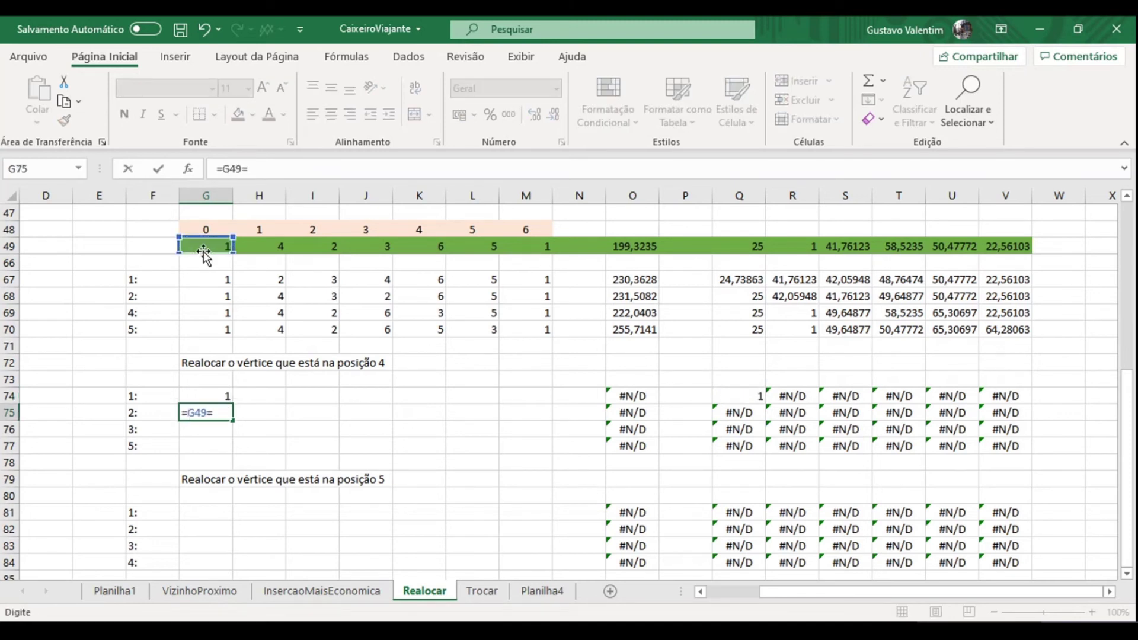
key(BackSpace)
key(Return)
Step: Enter =G49 in G76 and G77 as well, completing the column of 1s
text(=)
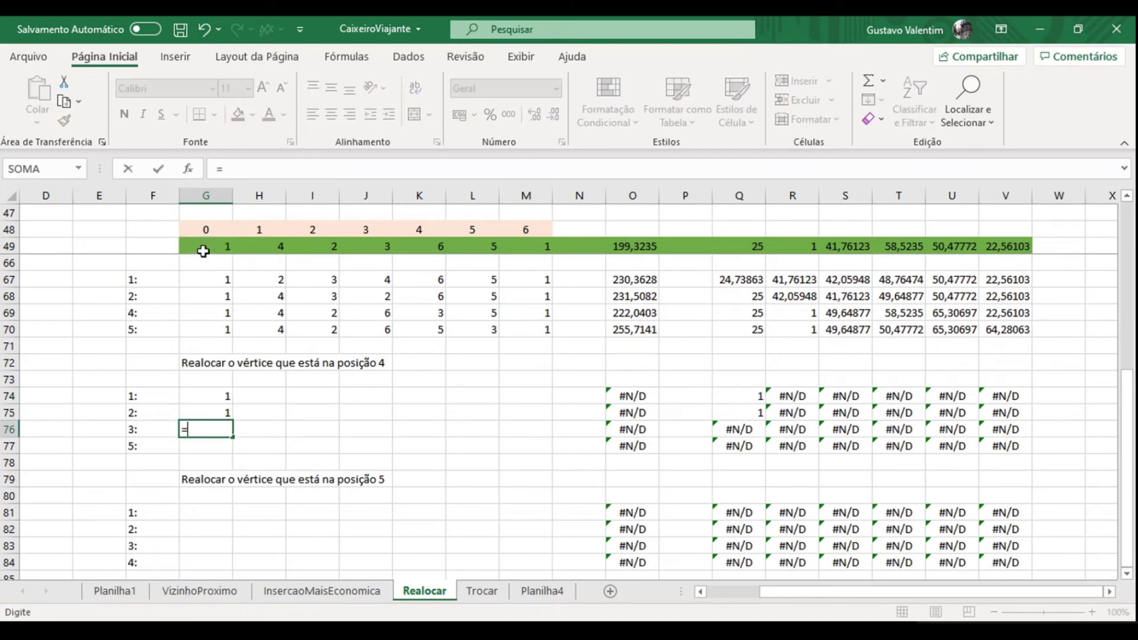
click(204, 251)
key(Return)
text(=)
click(203, 251)
key(Return)
key(Up)
key(Up)
key(Up)
key(Up)
key(Right)
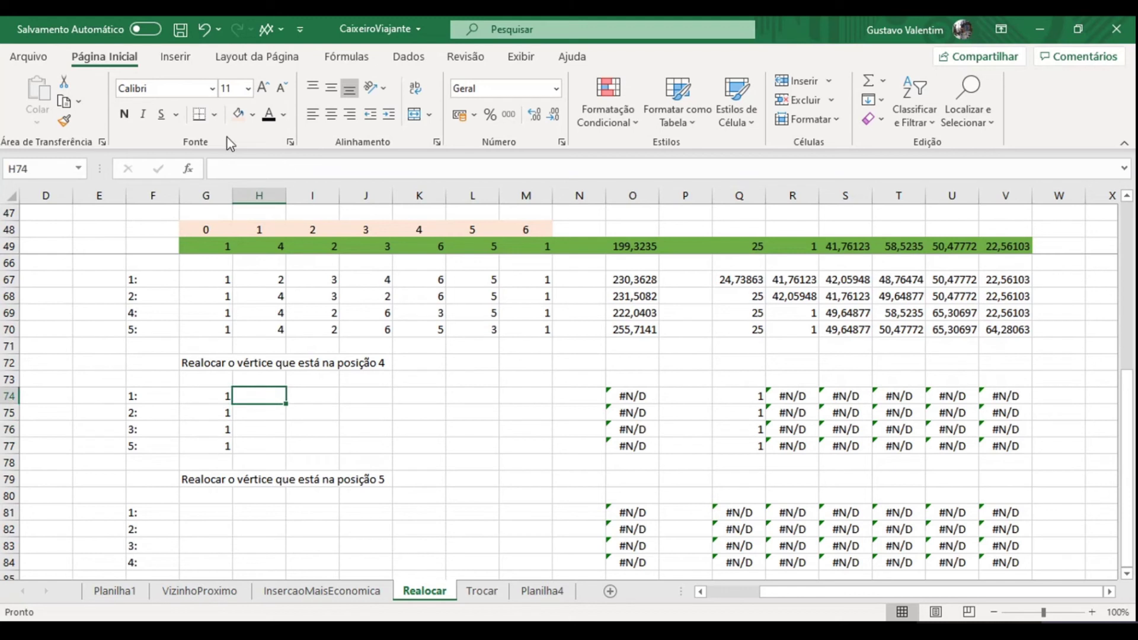
Step: Set H74 to =K49 and I74 to =H49, filling I74 across to K74
text(=)
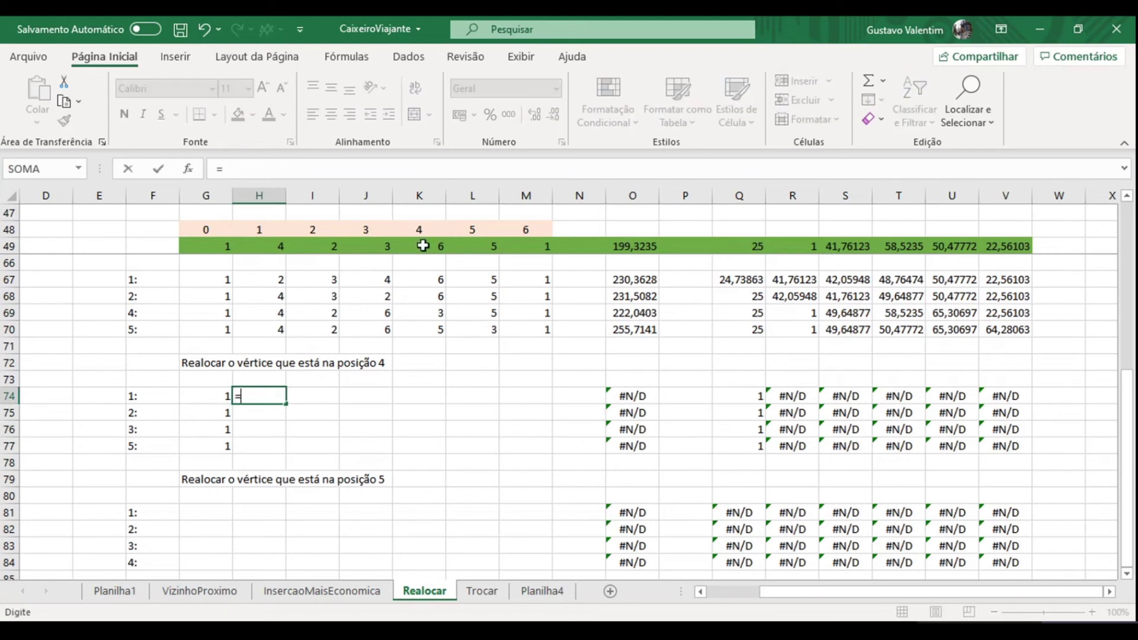
click(434, 247)
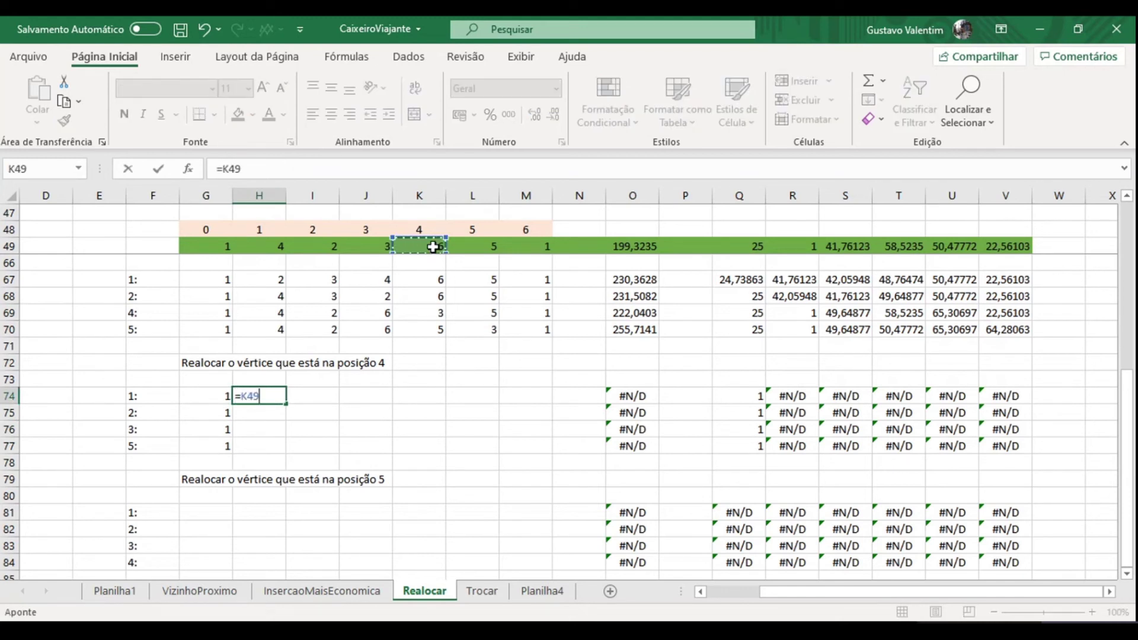
key(Return)
key(Up)
key(Right)
text(=)
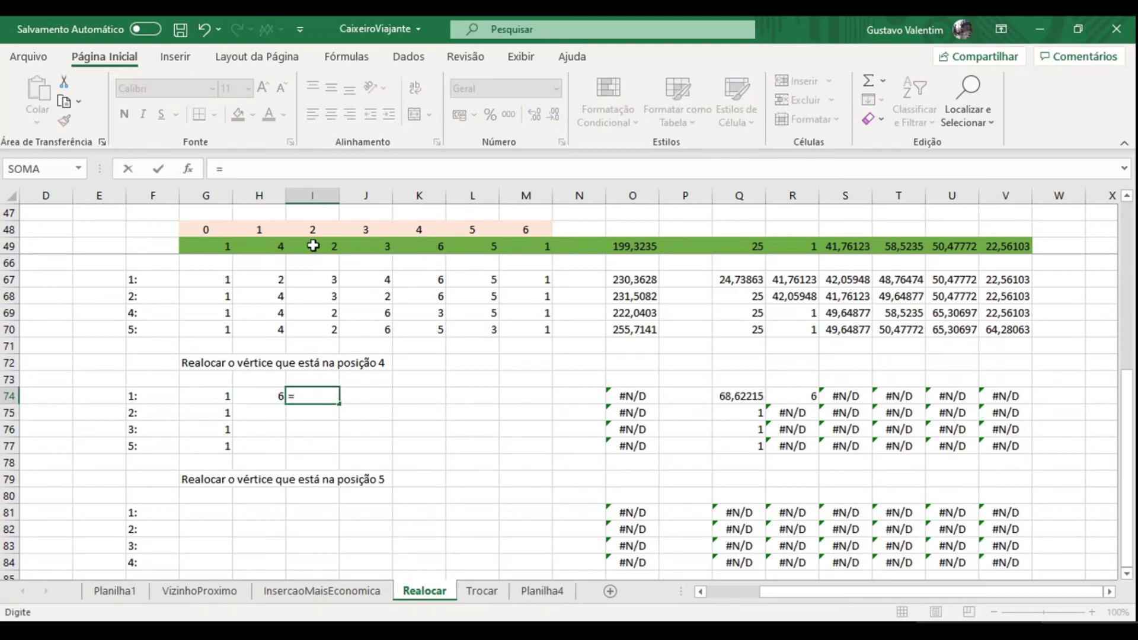
click(251, 248)
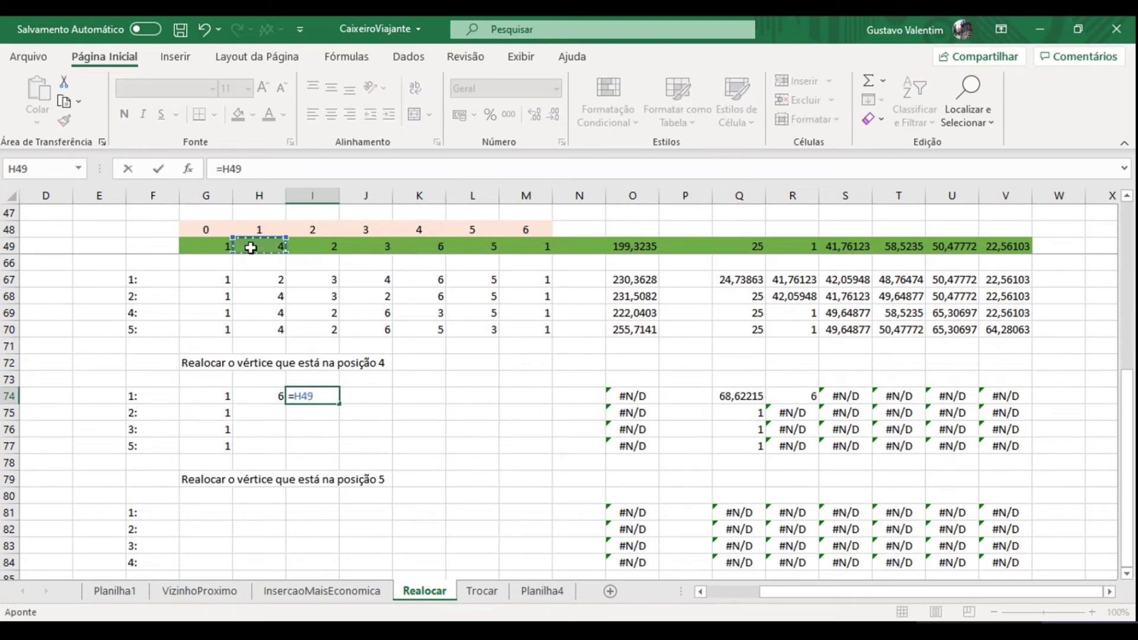
key(Return)
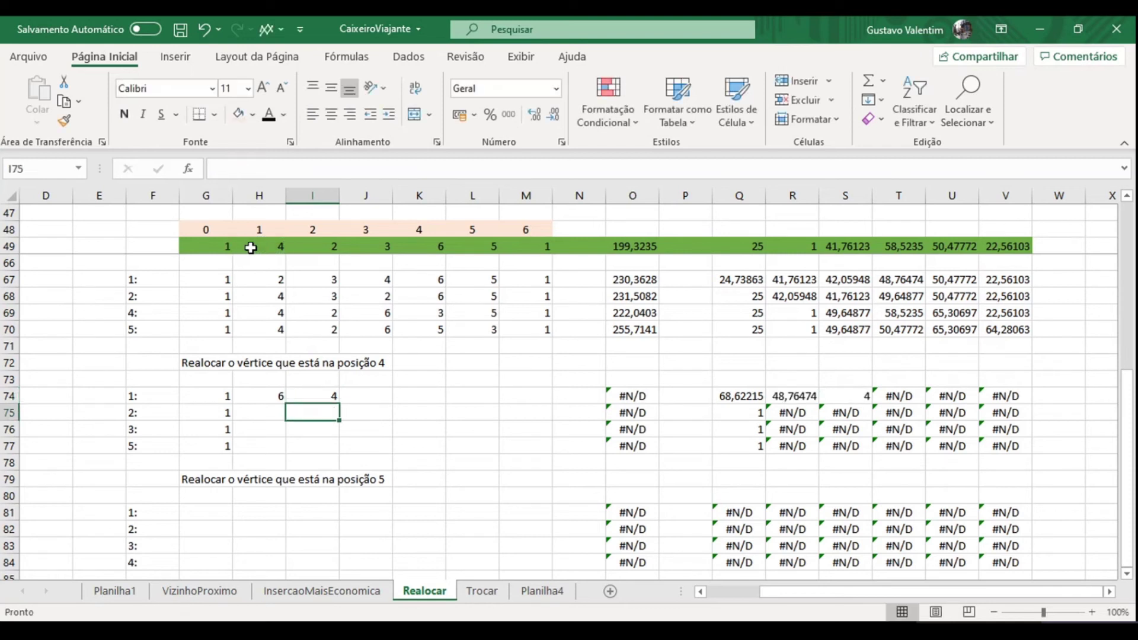
click(324, 404)
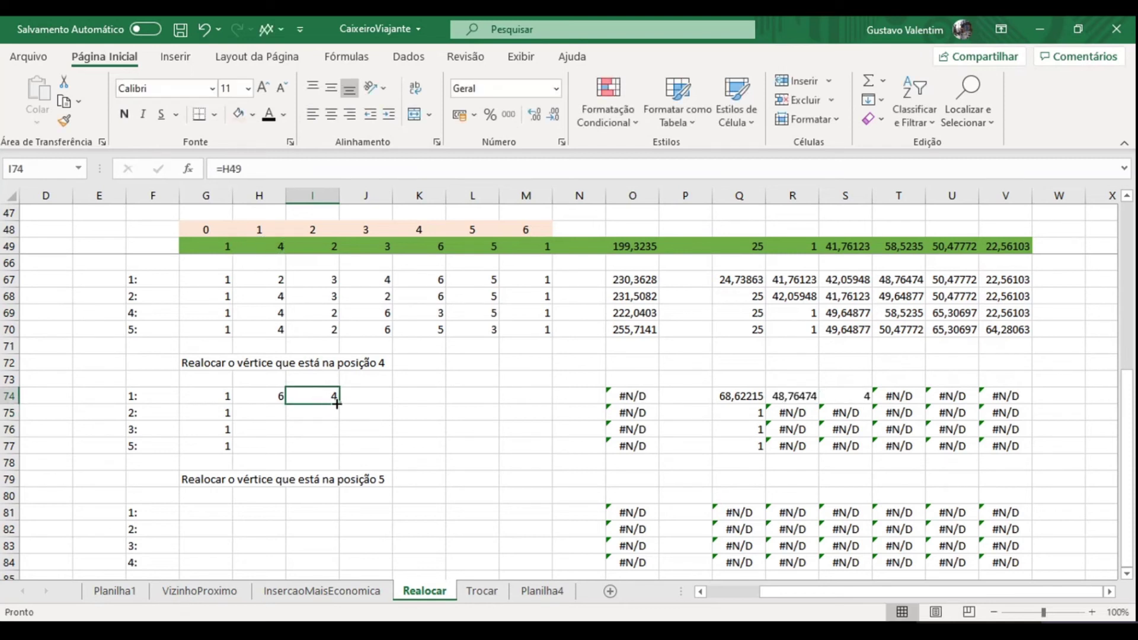
drag(338, 403, 426, 406)
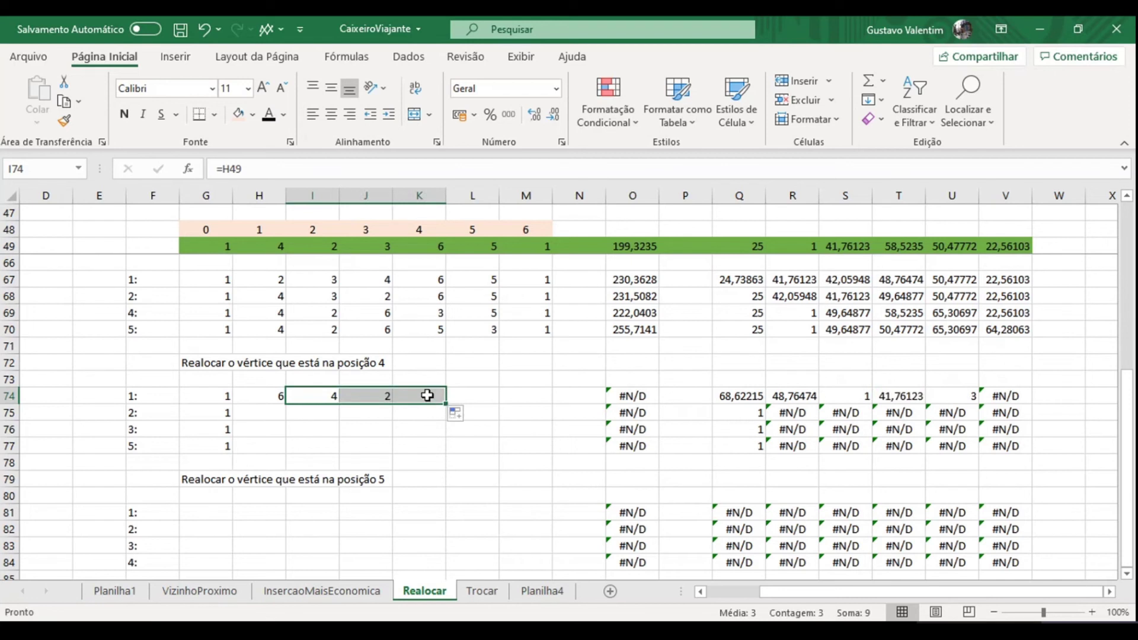
double_click(428, 397)
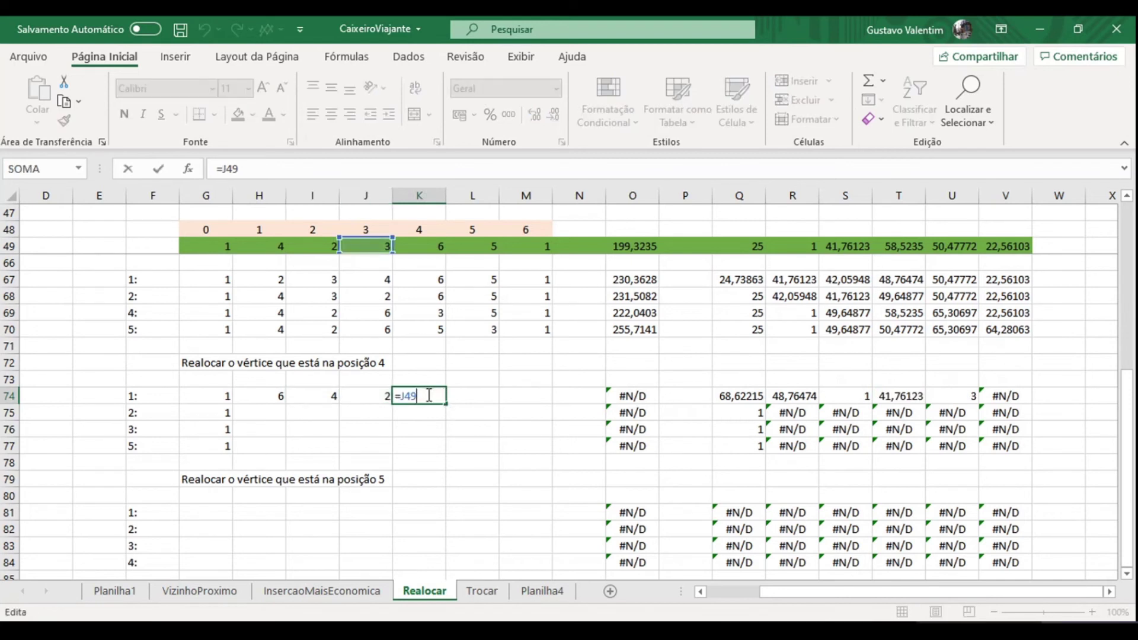
Step: Enter =L49 in L74 and fill it into M74, giving a route cost of 248,0161
click(476, 397)
double_click(476, 397)
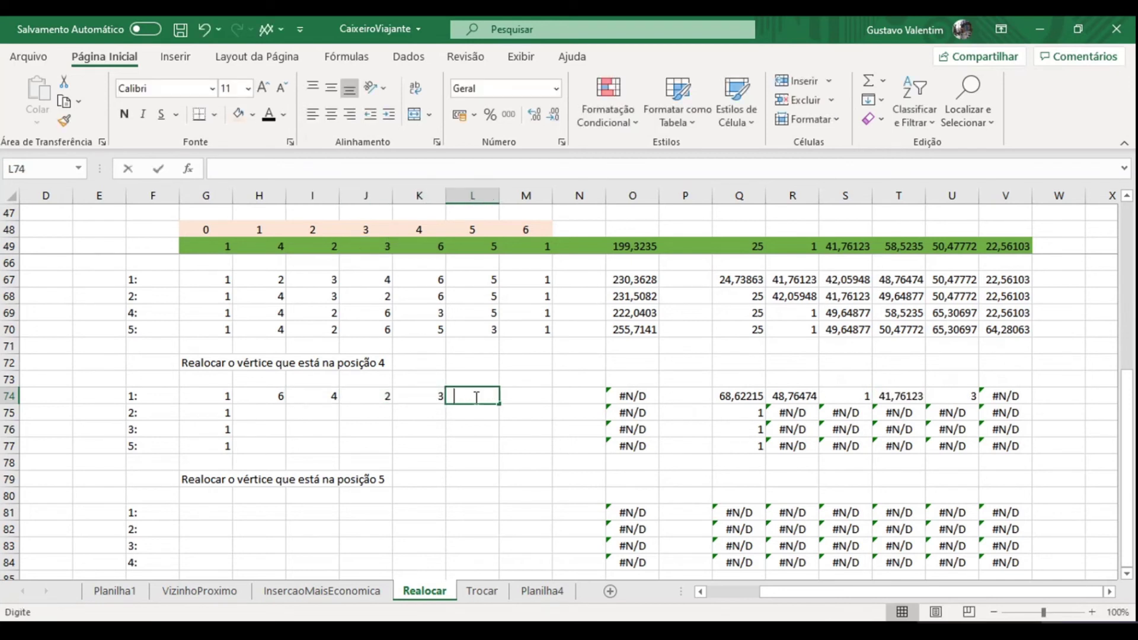
text(=)
click(473, 250)
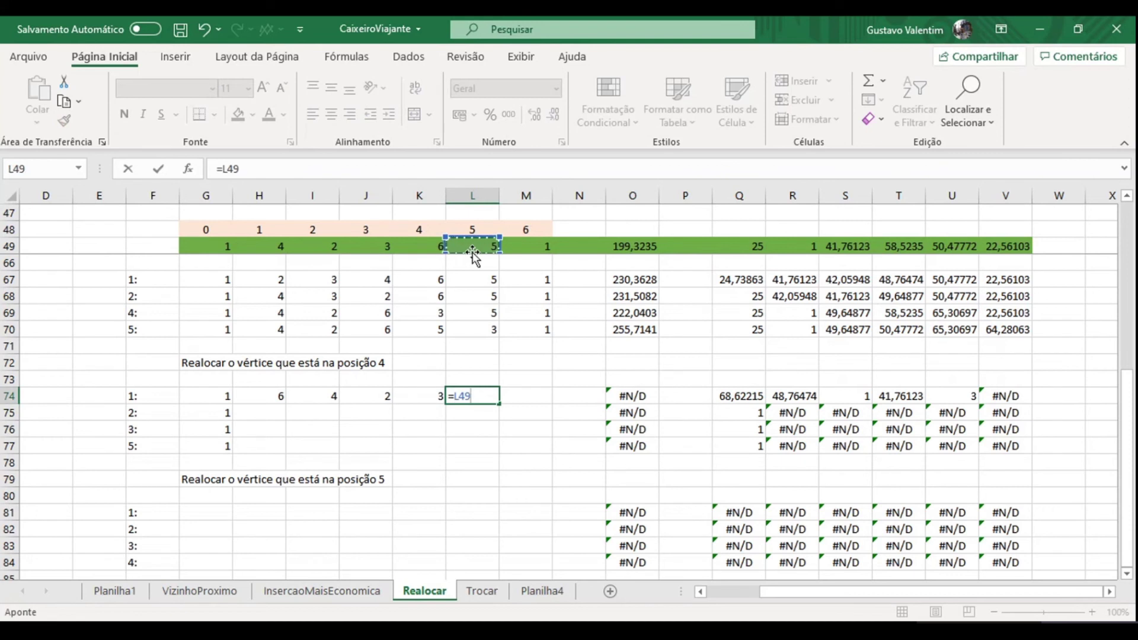
key(Return)
click(477, 397)
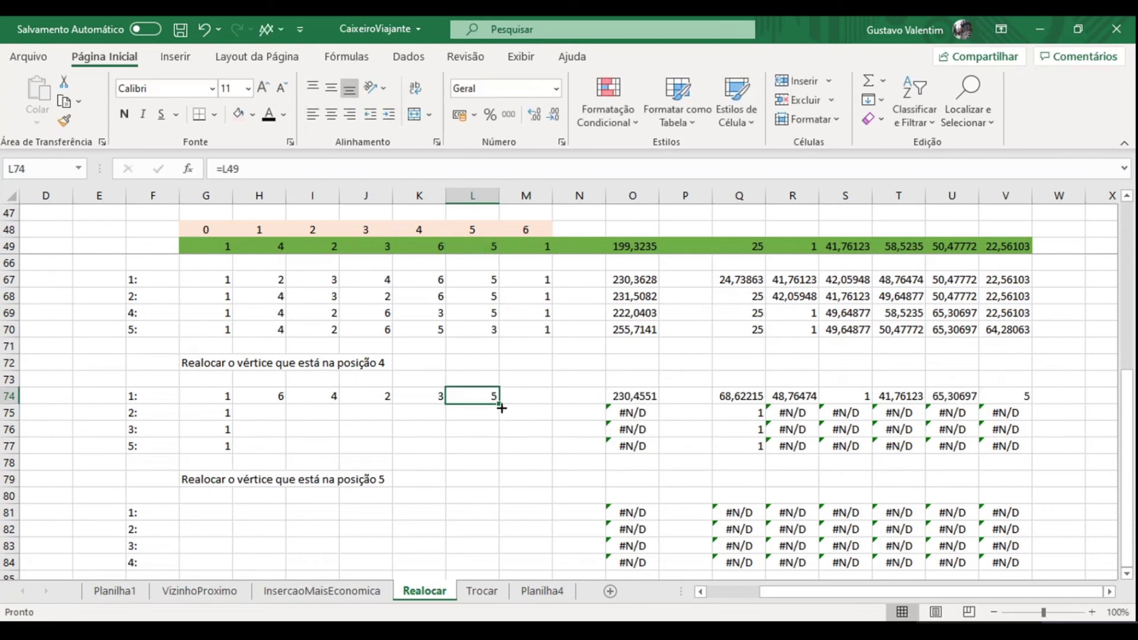
drag(501, 408, 547, 400)
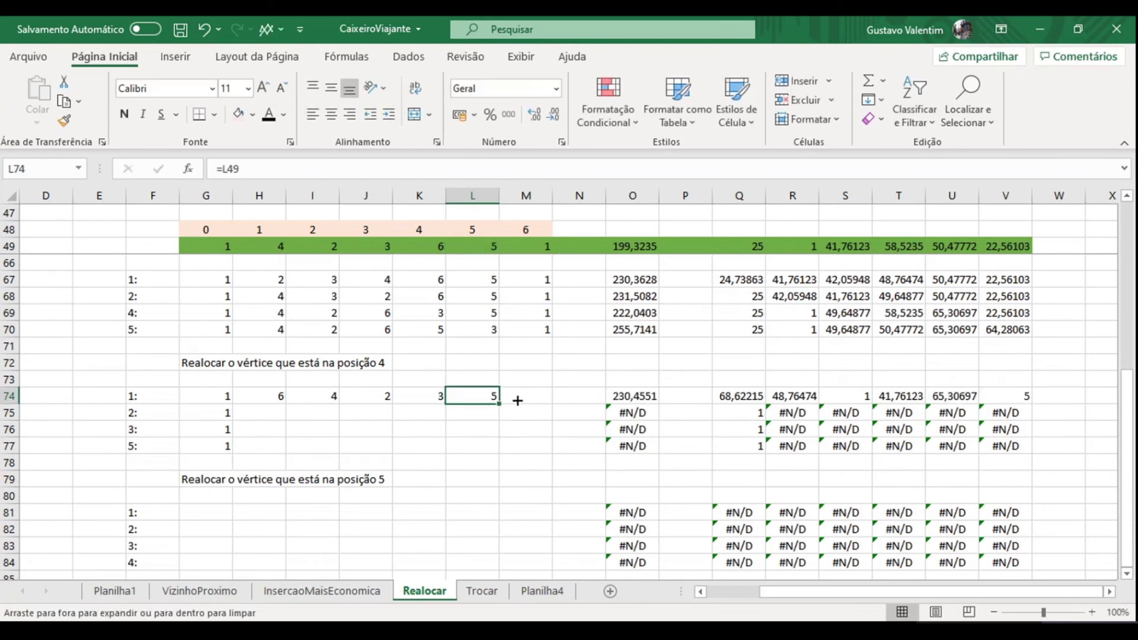
click(244, 409)
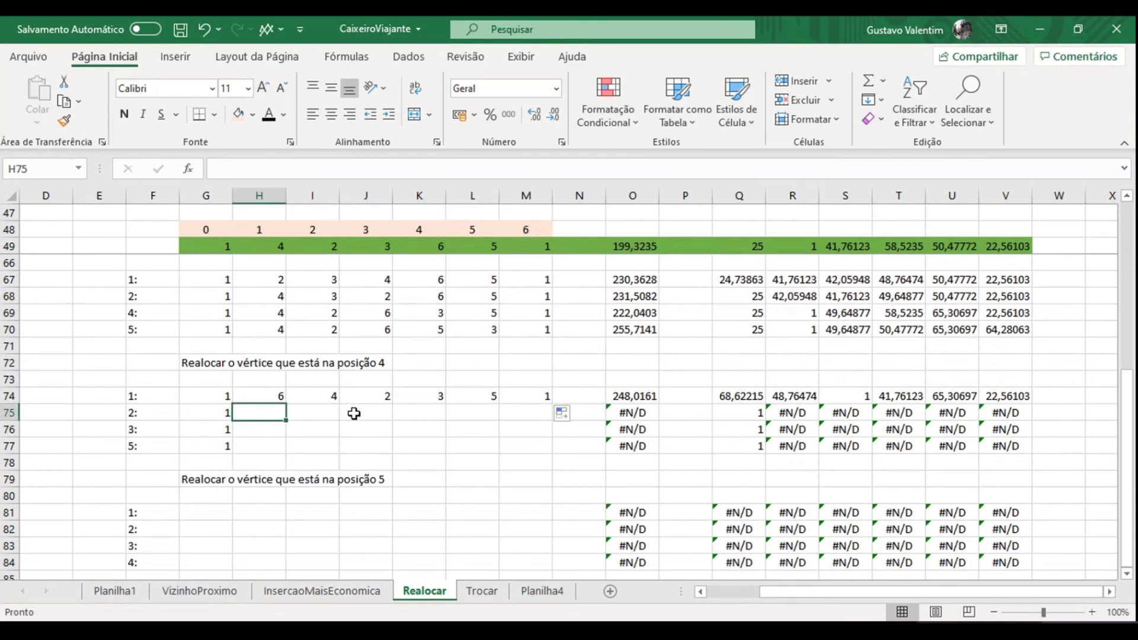
Step: In row 75, set I75 to =K49 and H75 to =H49
click(325, 414)
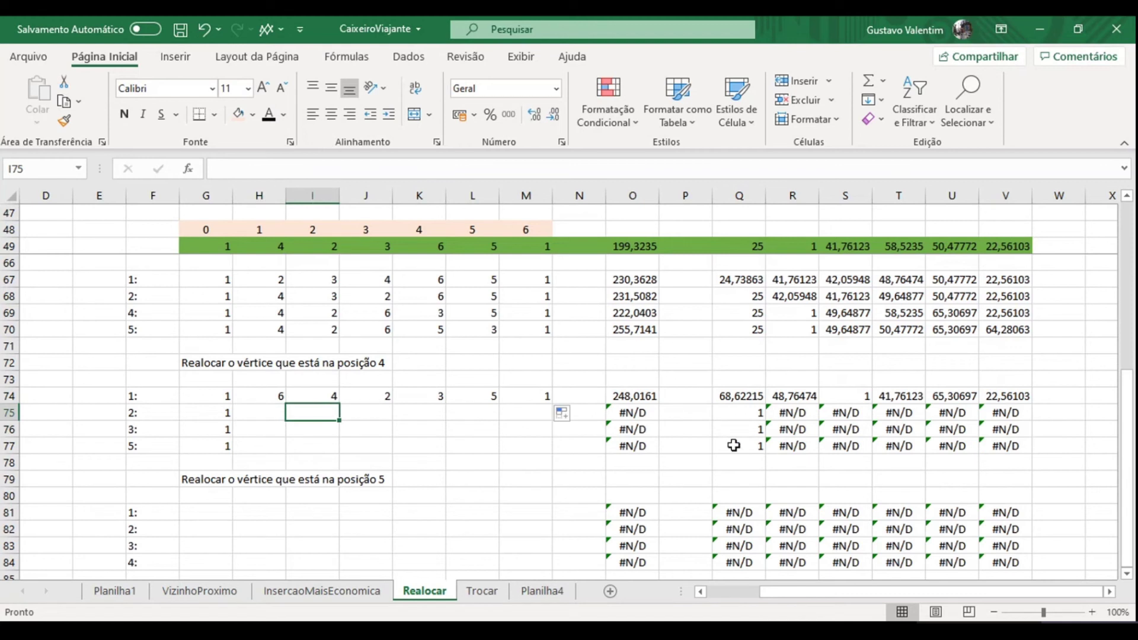
text(=)
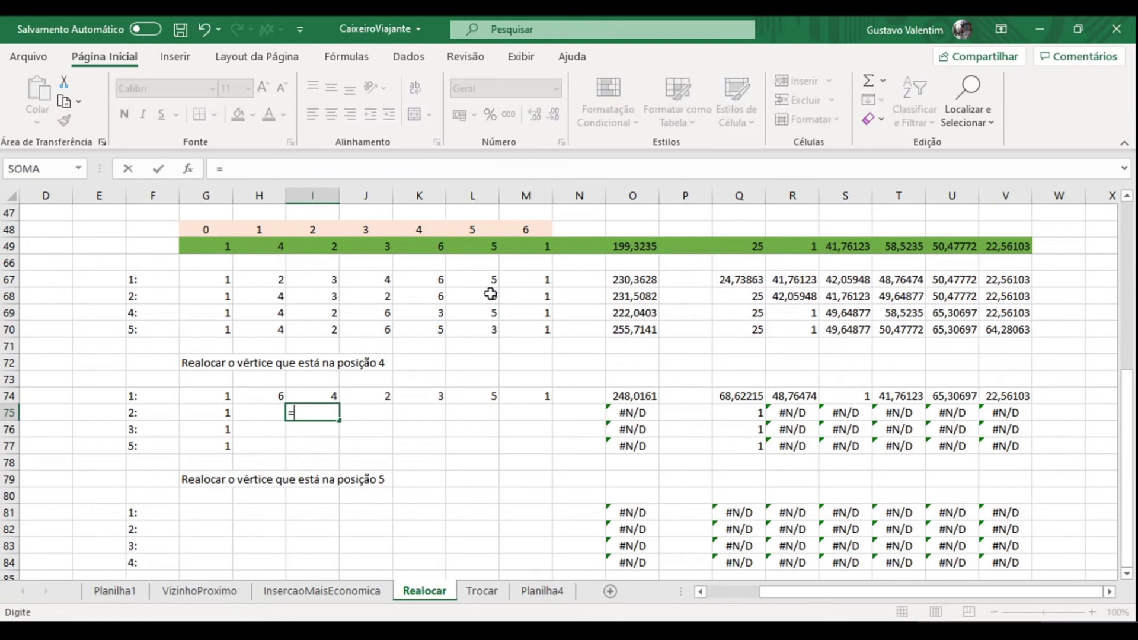
click(414, 246)
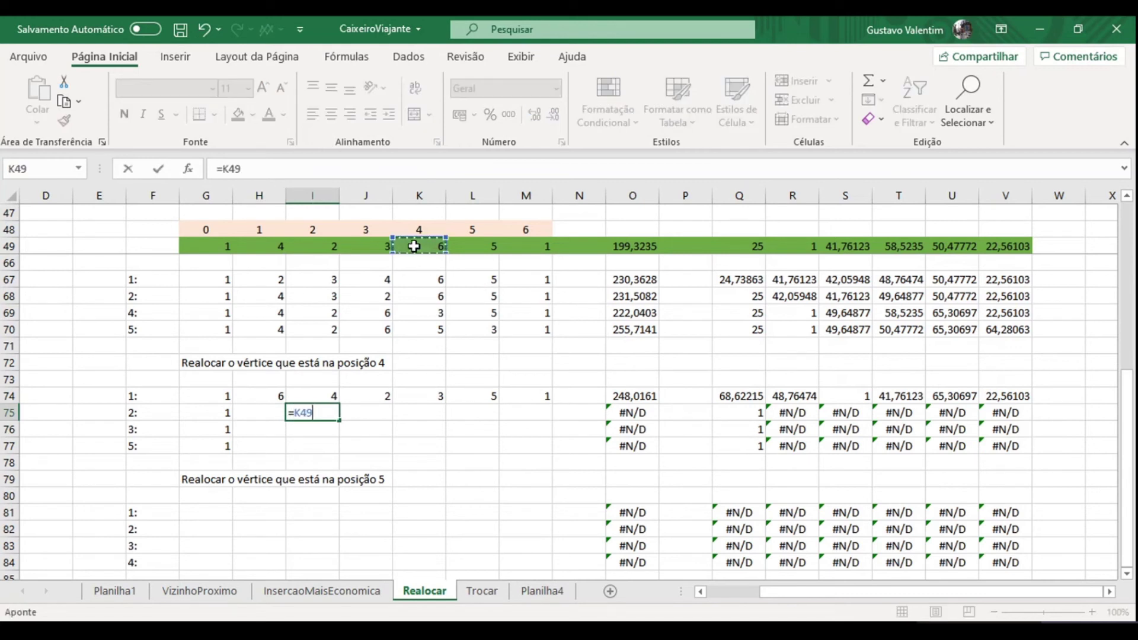
key(Return)
key(Up)
key(Left)
text(=)
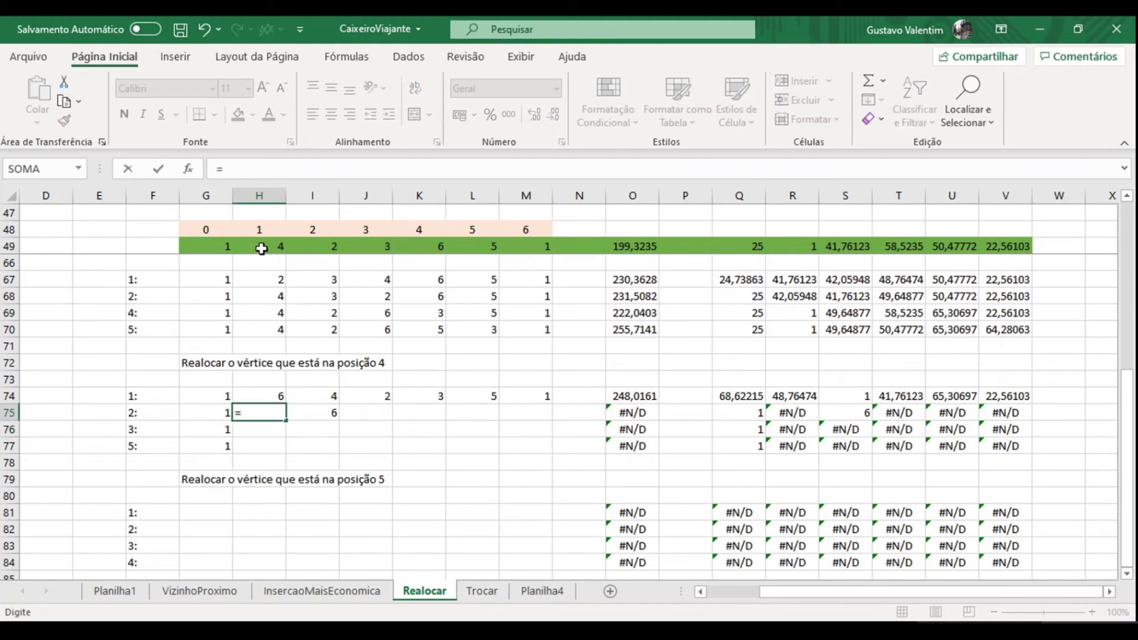
click(262, 249)
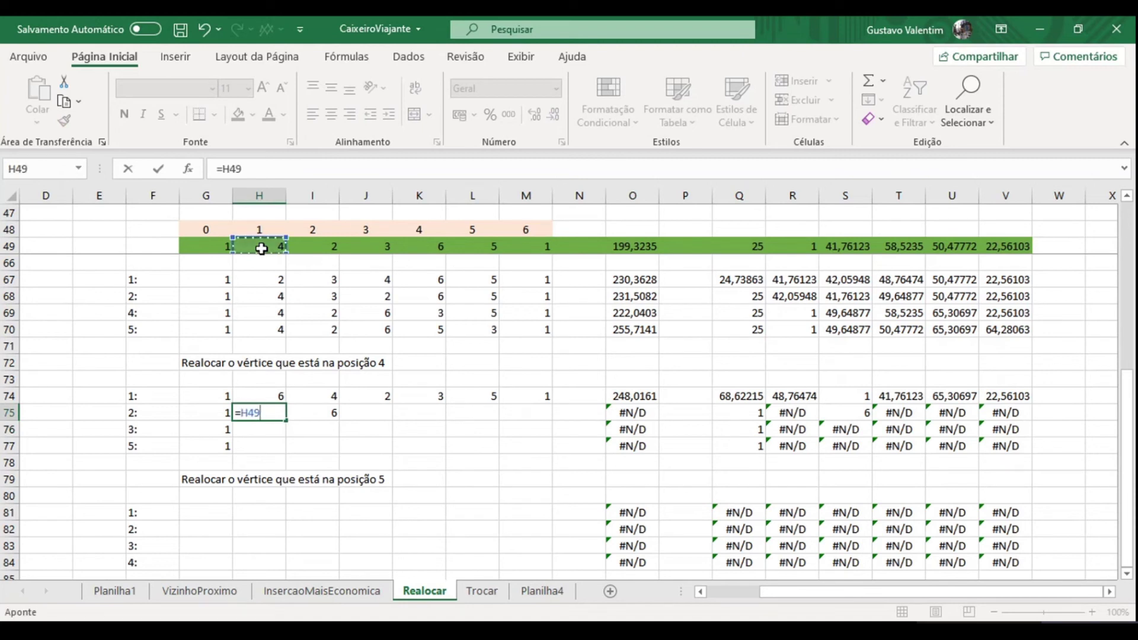
key(Return)
key(Up)
key(Right)
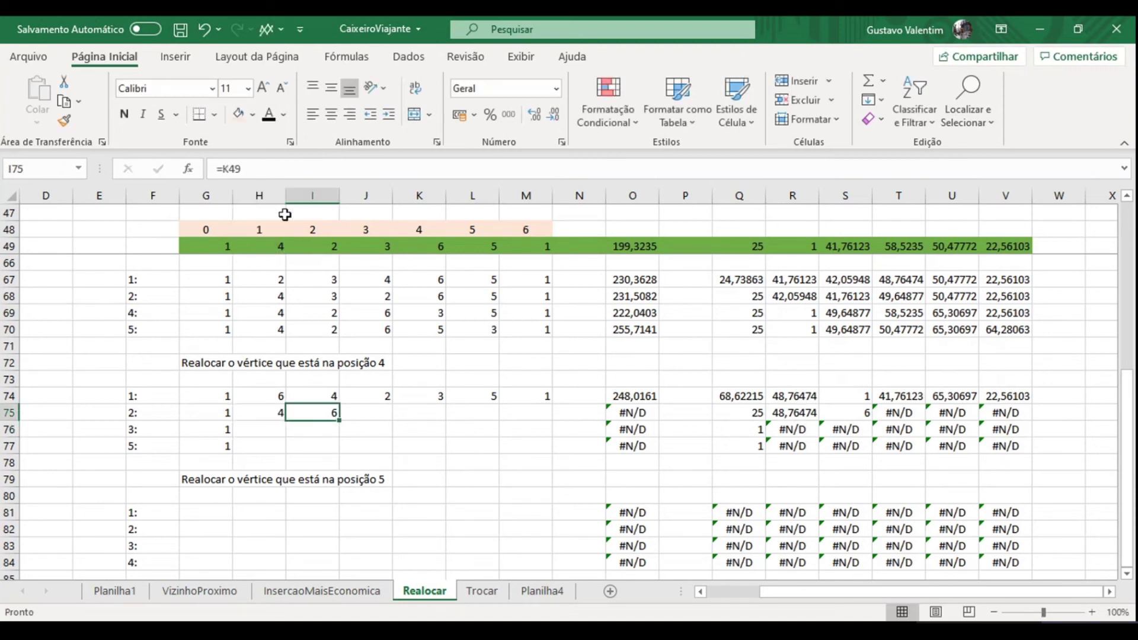
key(Right)
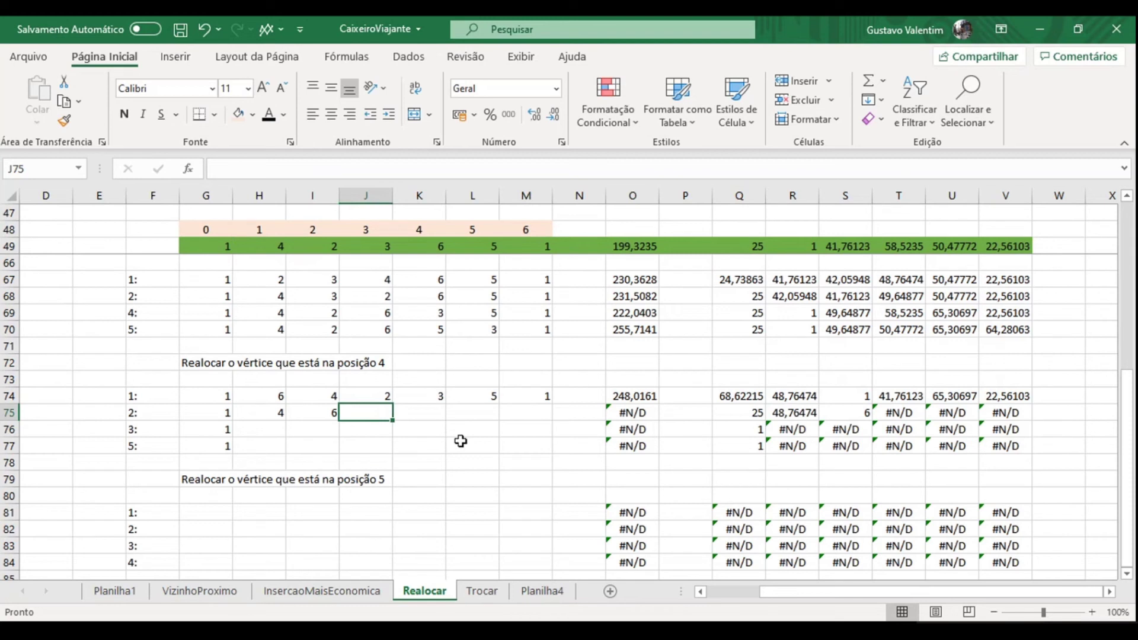
double_click(320, 416)
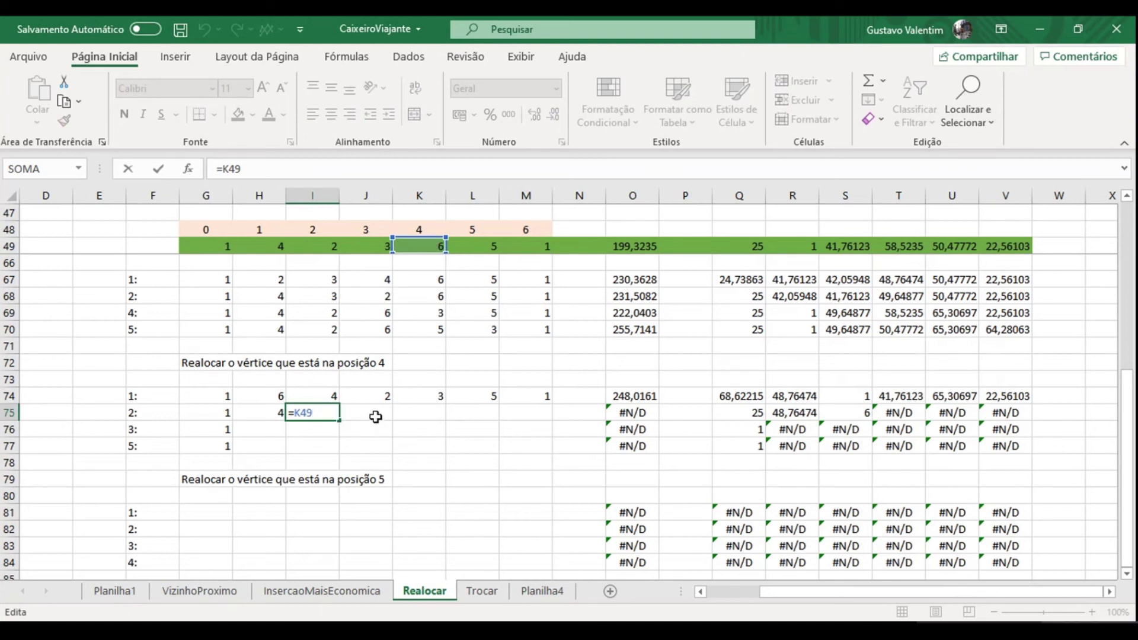
Step: Set J75 to =I49 and K75 to =J49
click(375, 417)
double_click(377, 416)
text(=)
click(317, 246)
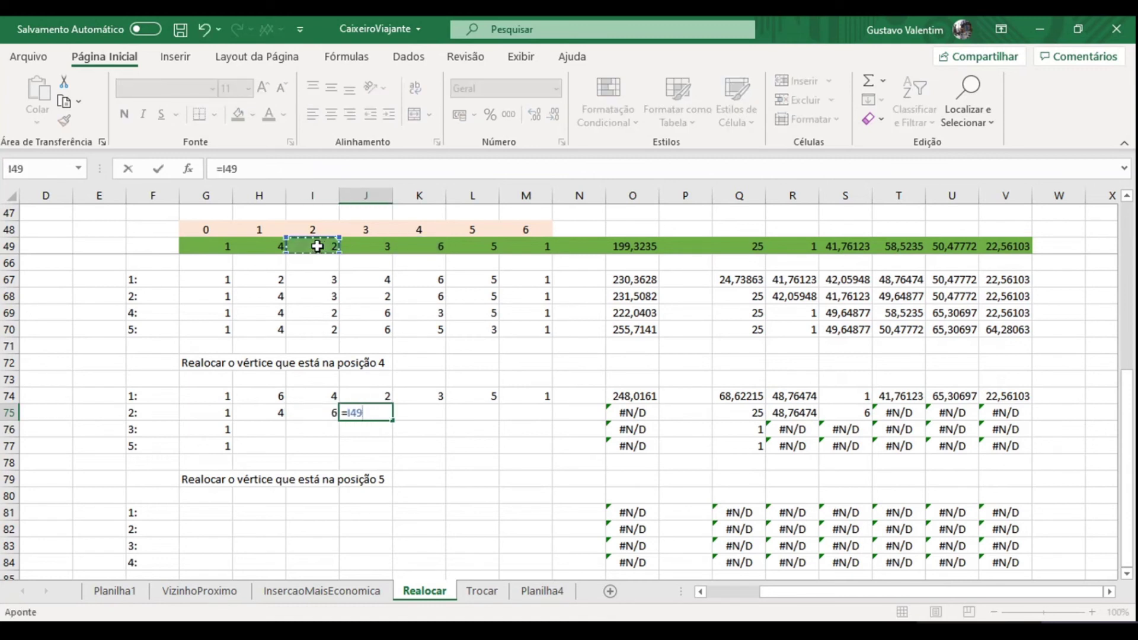
key(Return)
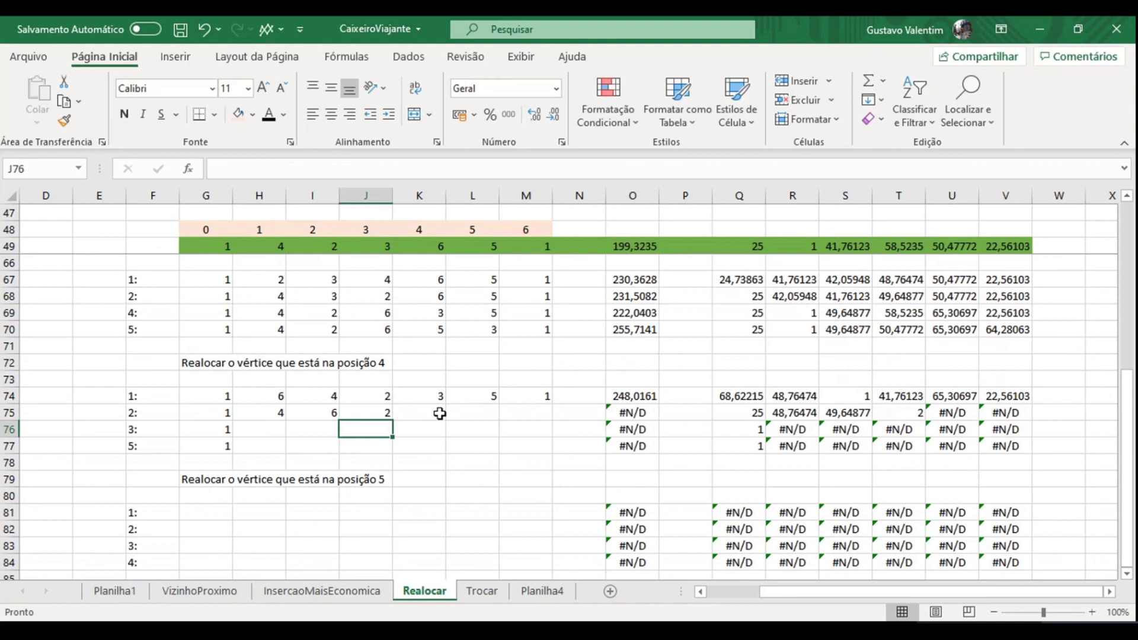
click(439, 413)
text(=)
click(364, 246)
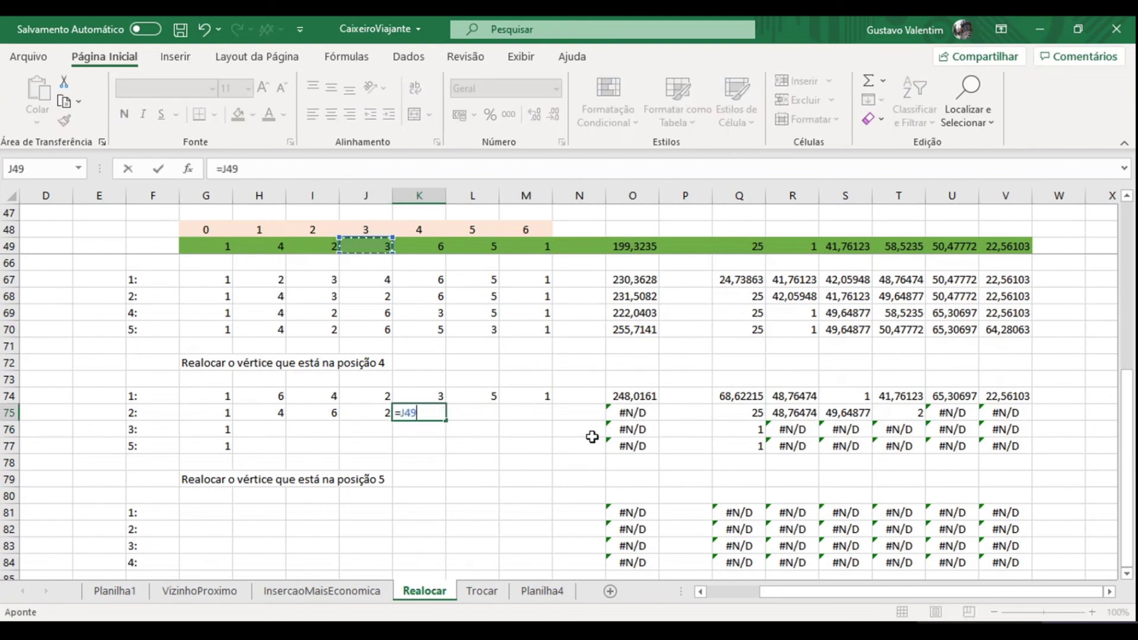
key(Return)
key(Up)
key(Right)
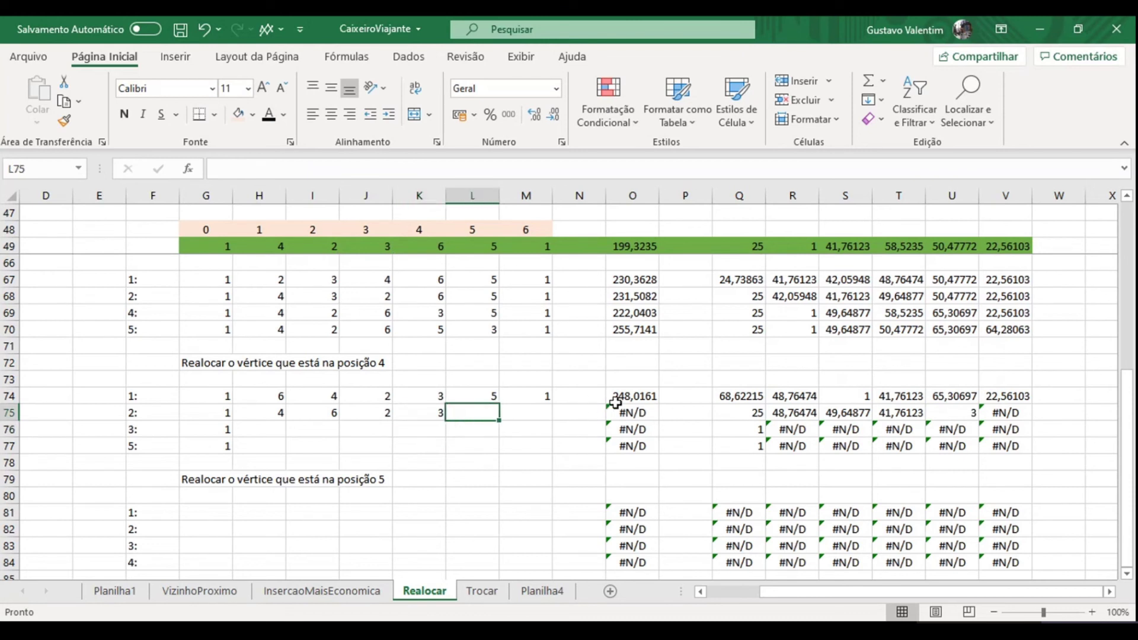
Step: Set L75 to =L49 and M75 to =M49, bringing row 75's cost to 253,0427
text(=)
click(470, 249)
key(Return)
key(Up)
key(Right)
text(=)
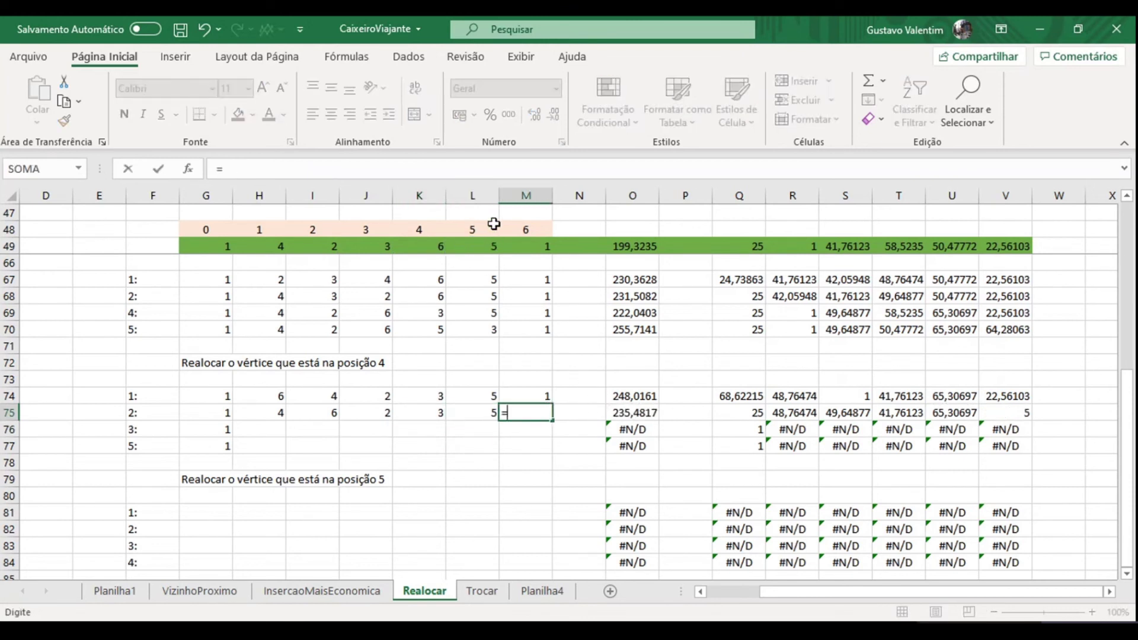
click(522, 245)
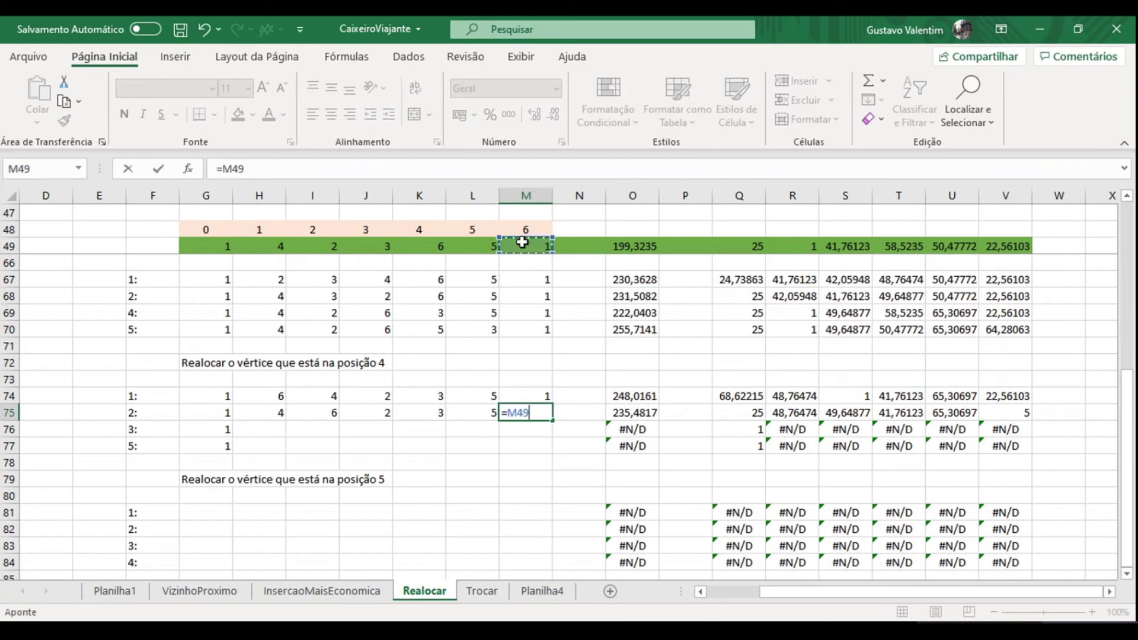
key(Return)
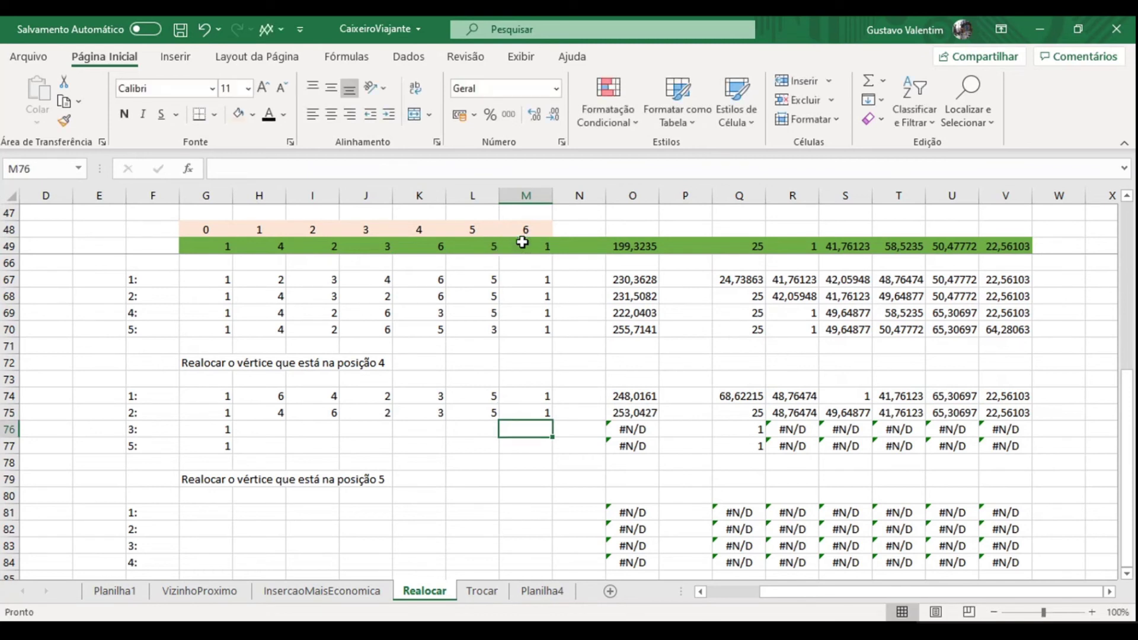
click(420, 429)
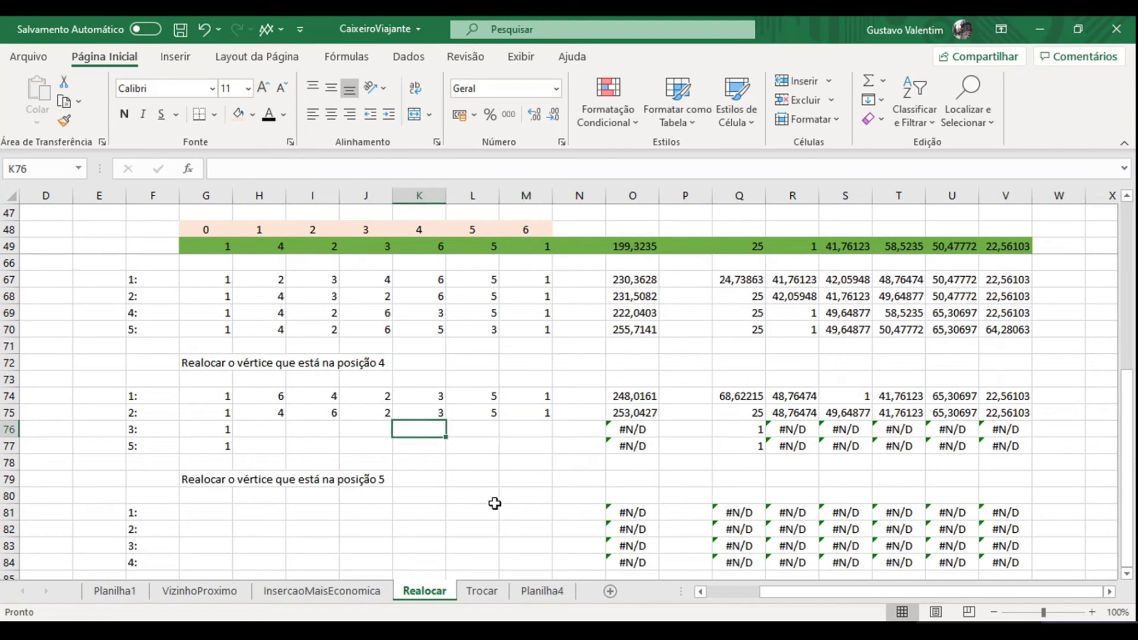
Step: In row 76, enter =K49 in J76, =H49 in H76 and =I49 in I76
key(Left)
text(=)
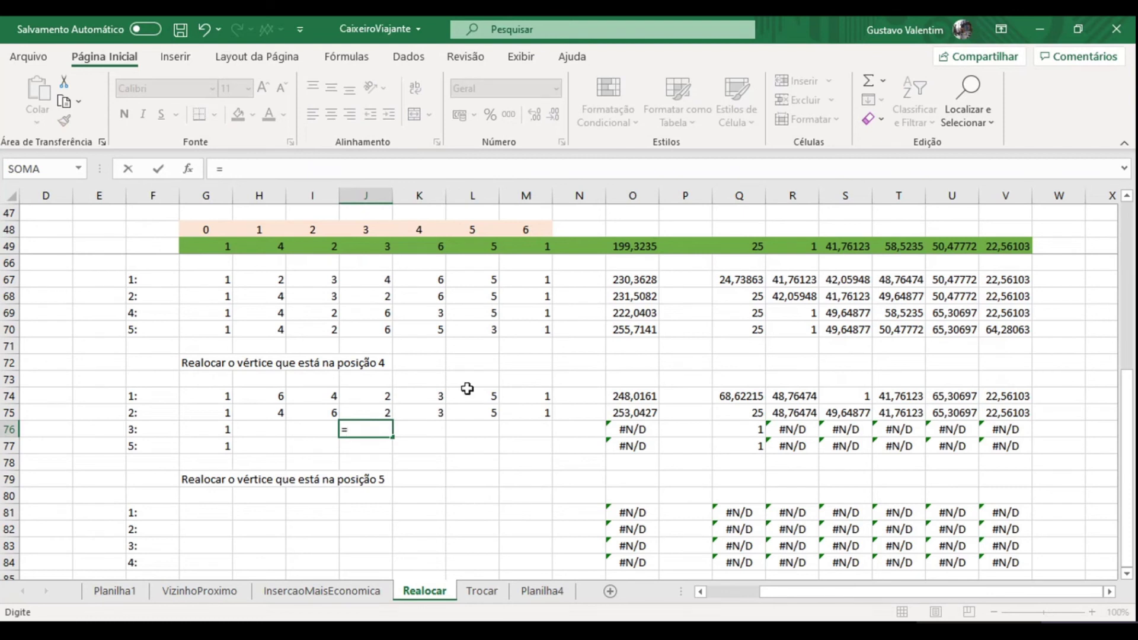
click(426, 243)
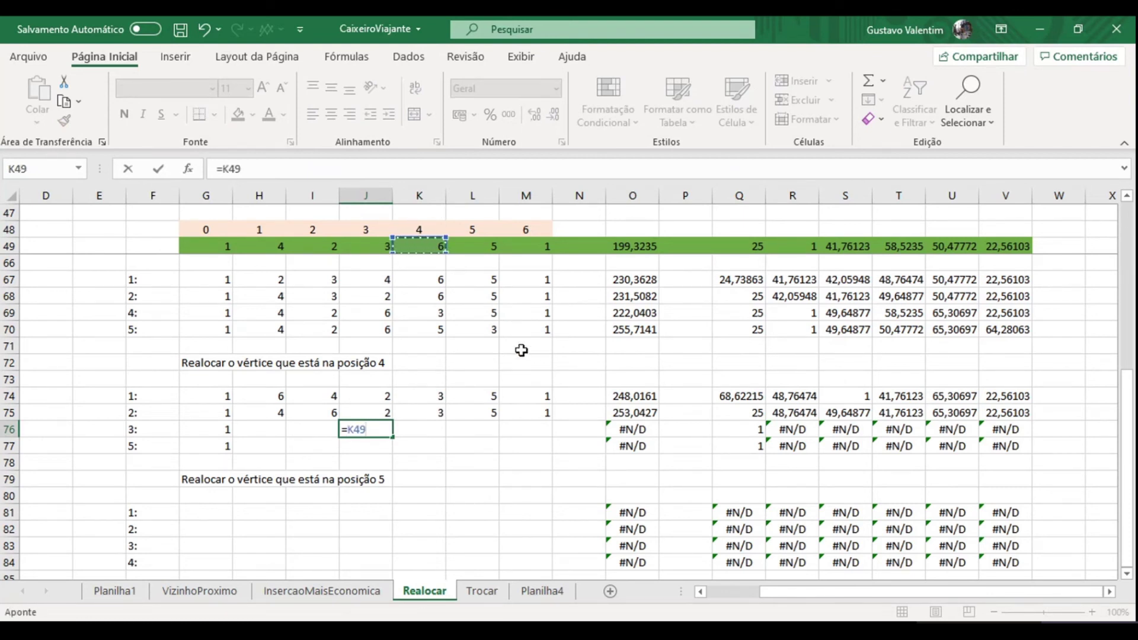
key(Return)
key(Up)
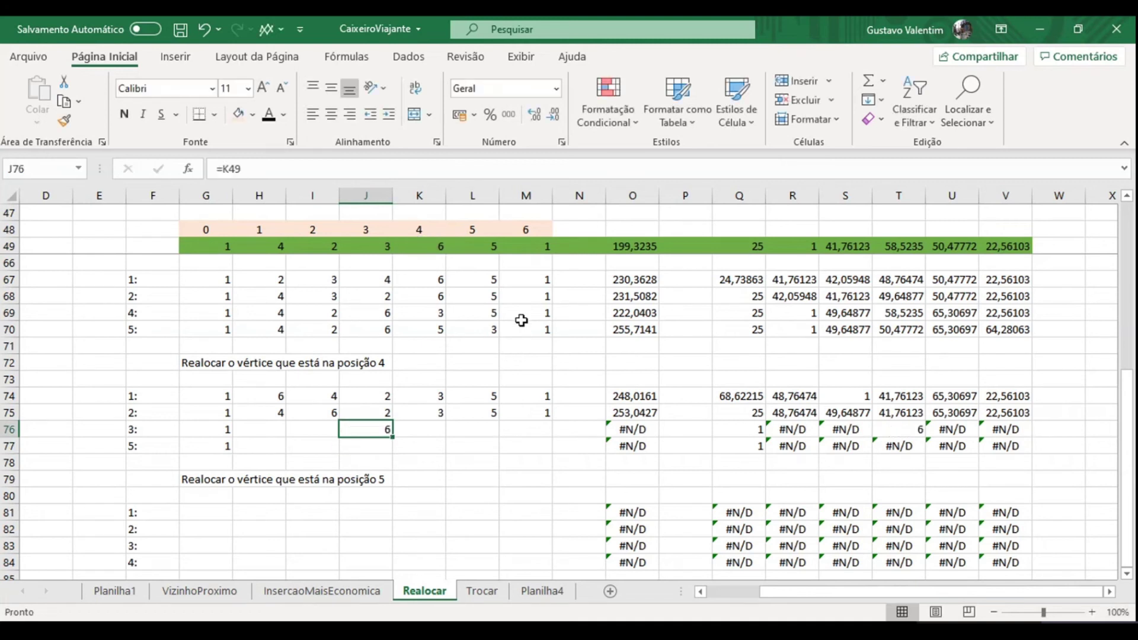
key(Left)
key(Left)
text(=)
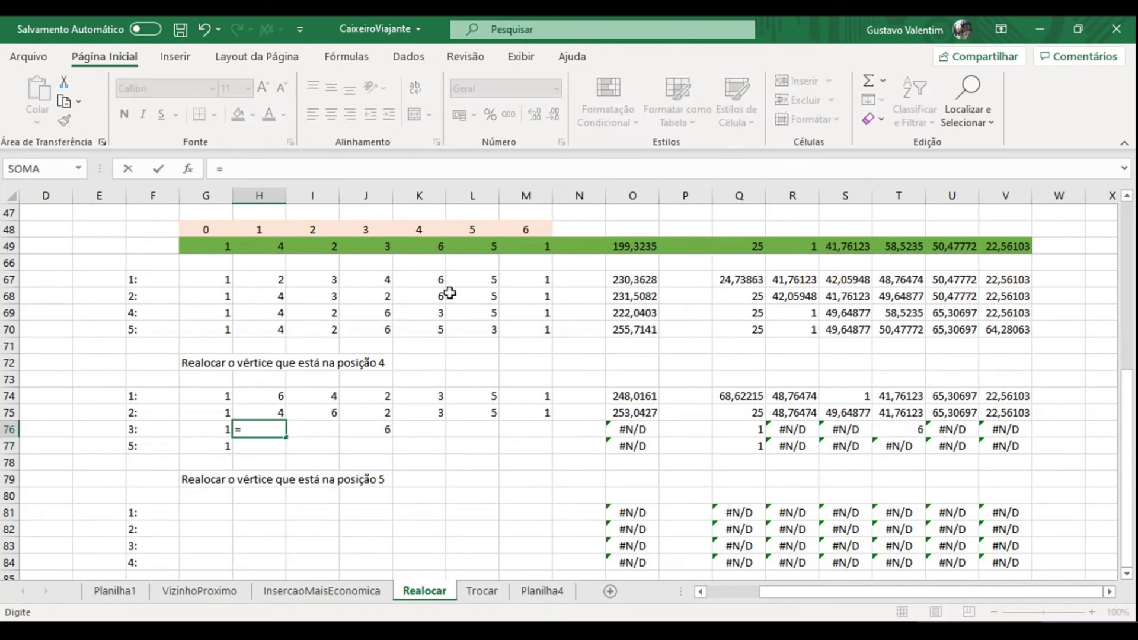
click(269, 239)
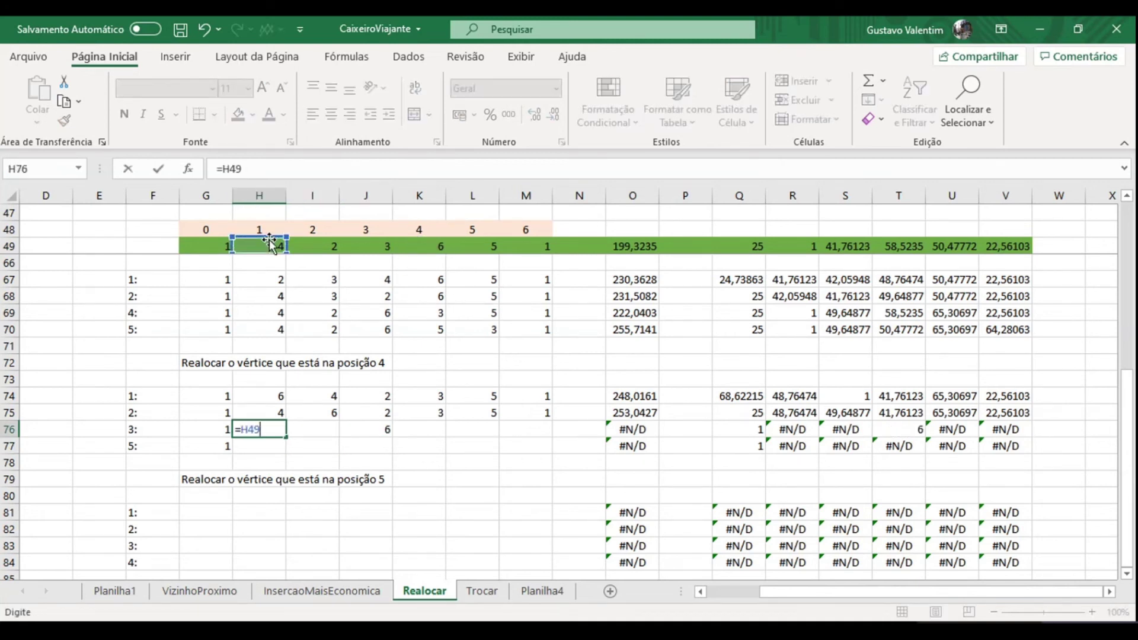
key(Return)
key(Up)
key(Right)
text(=)
click(312, 246)
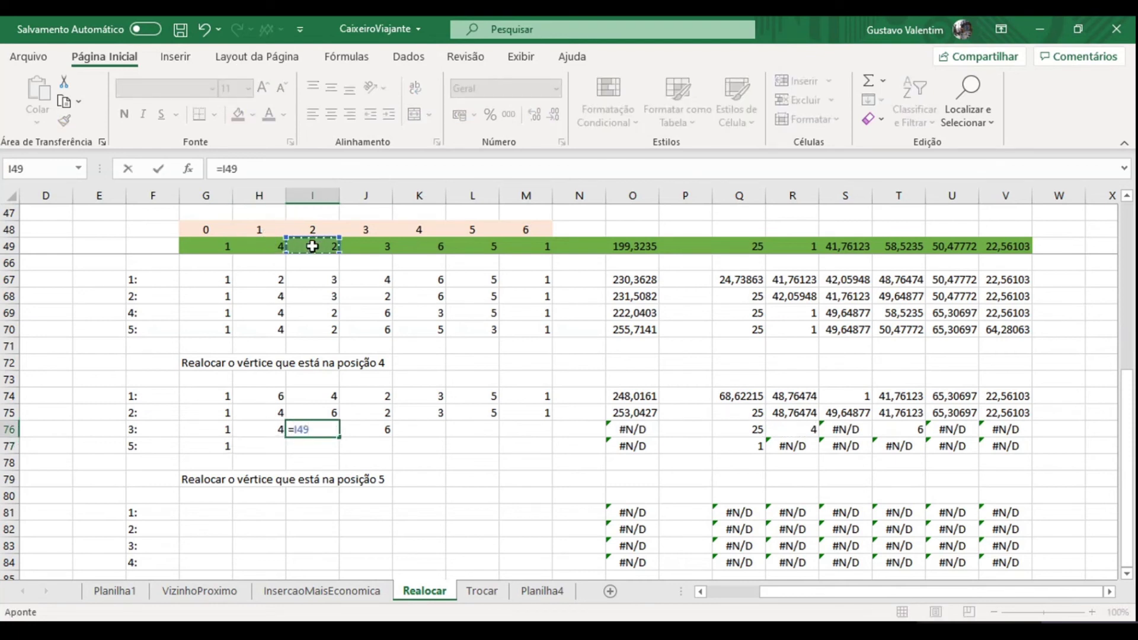
key(Return)
key(Up)
Step: Enter =J49 in K76, =L49 in L76 and =M49 in M76, giving a cost of 222,0403
key(Right)
key(Right)
text(=)
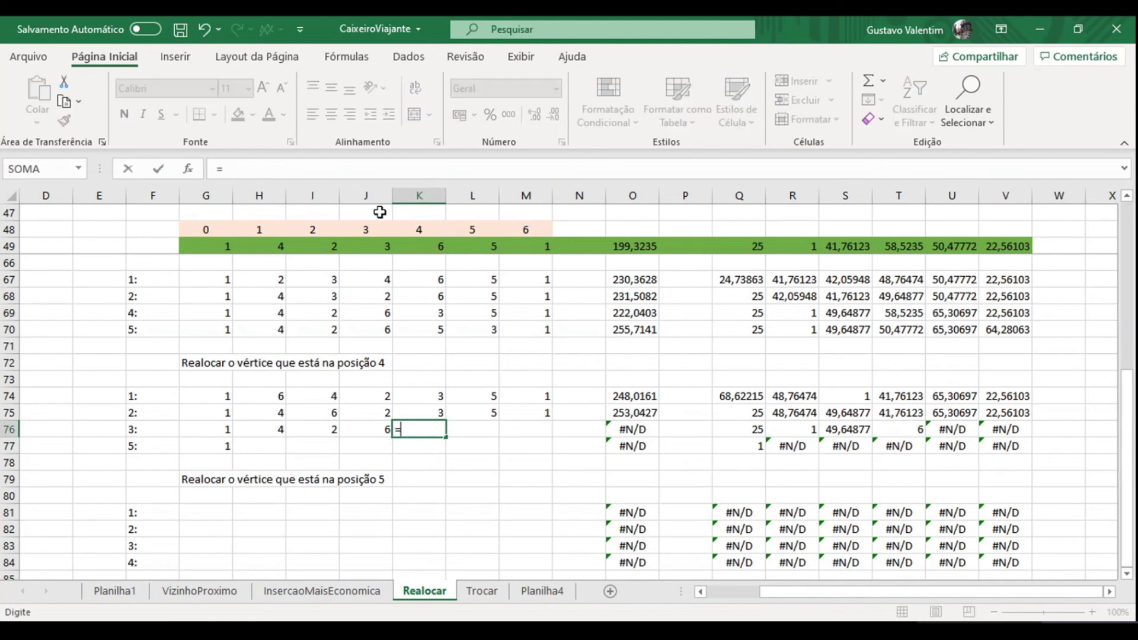
click(367, 245)
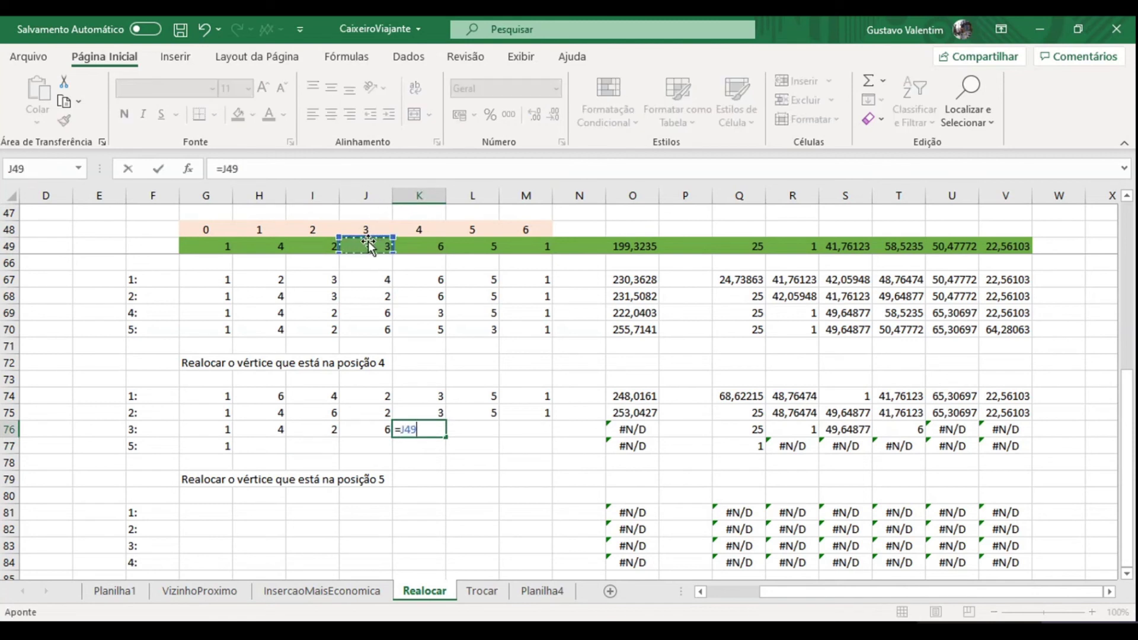
key(Return)
key(Up)
key(Right)
text(=)
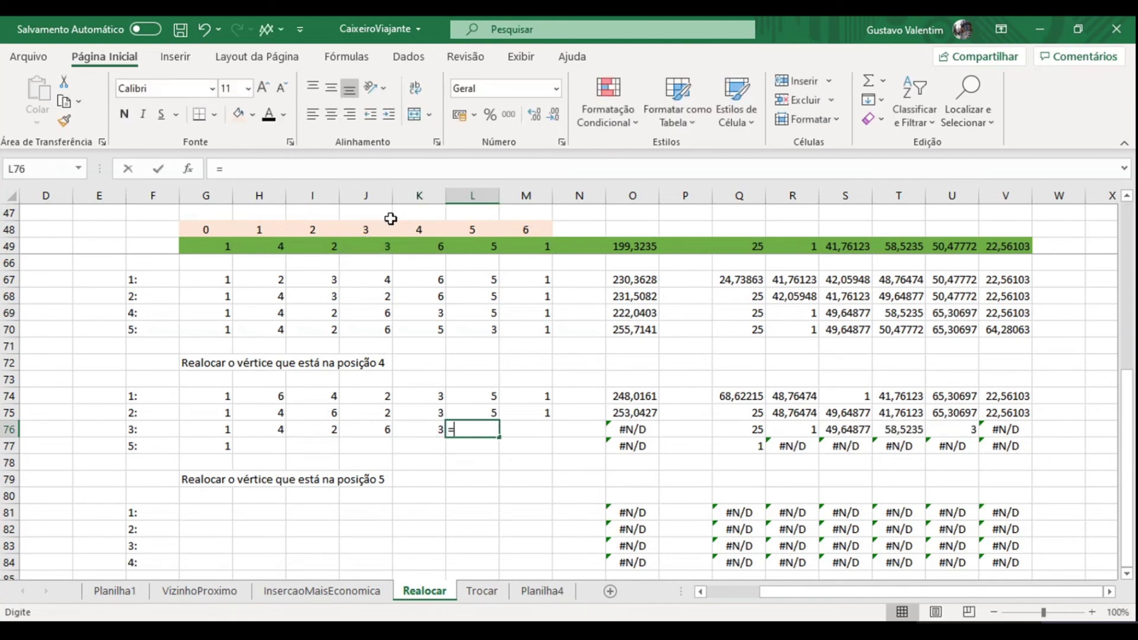
click(477, 243)
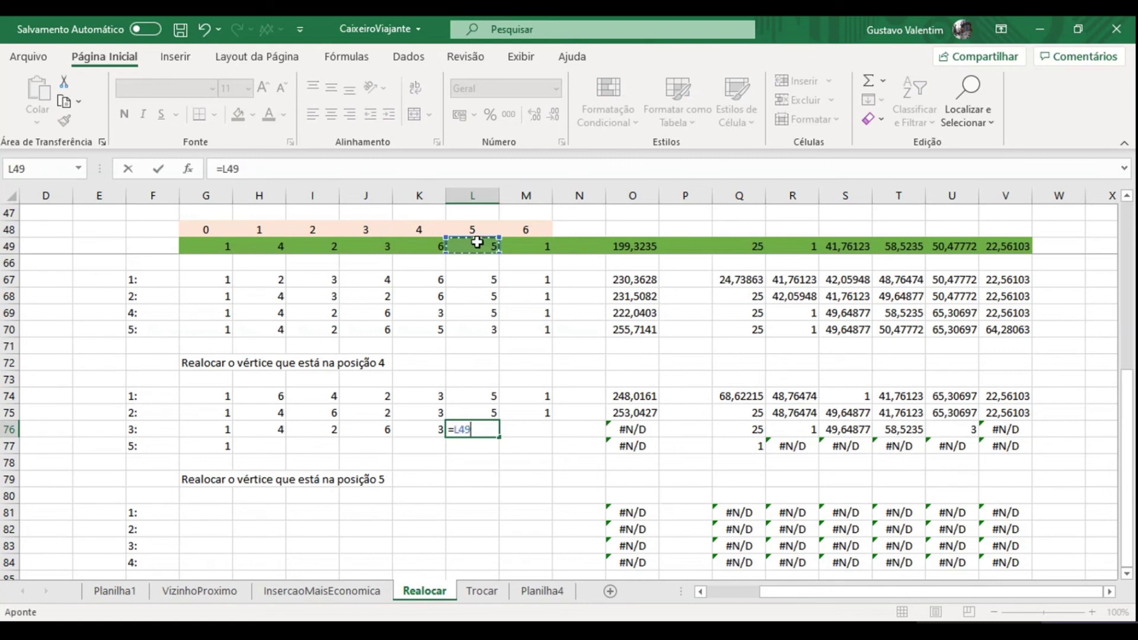
key(Return)
key(Up)
key(Right)
text(=)
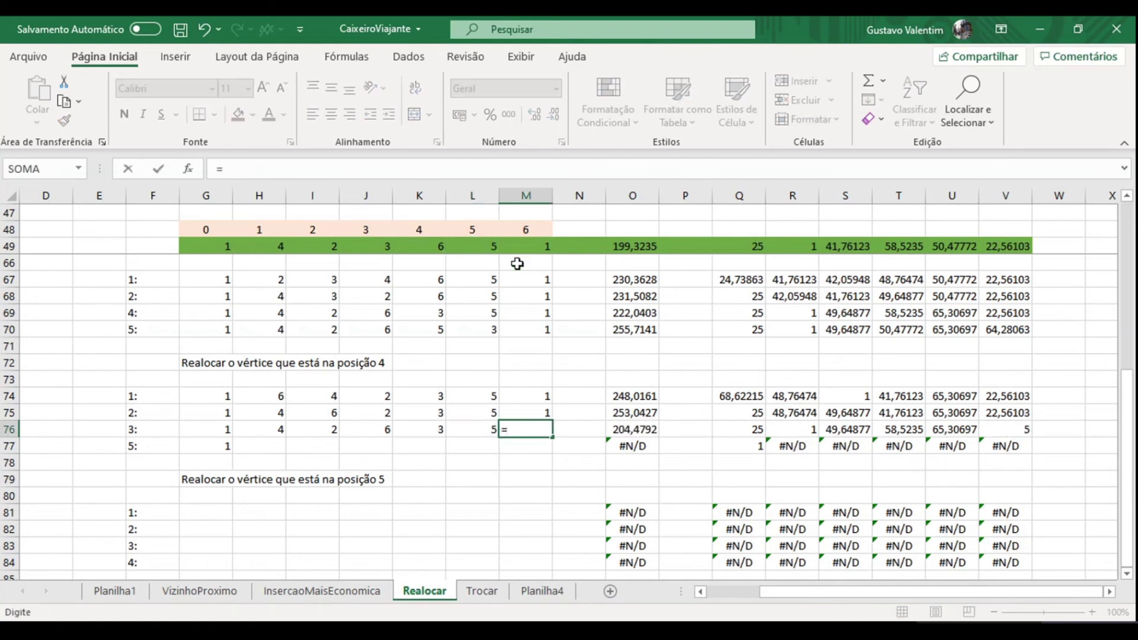
click(522, 249)
key(Return)
key(Left)
key(Left)
key(Left)
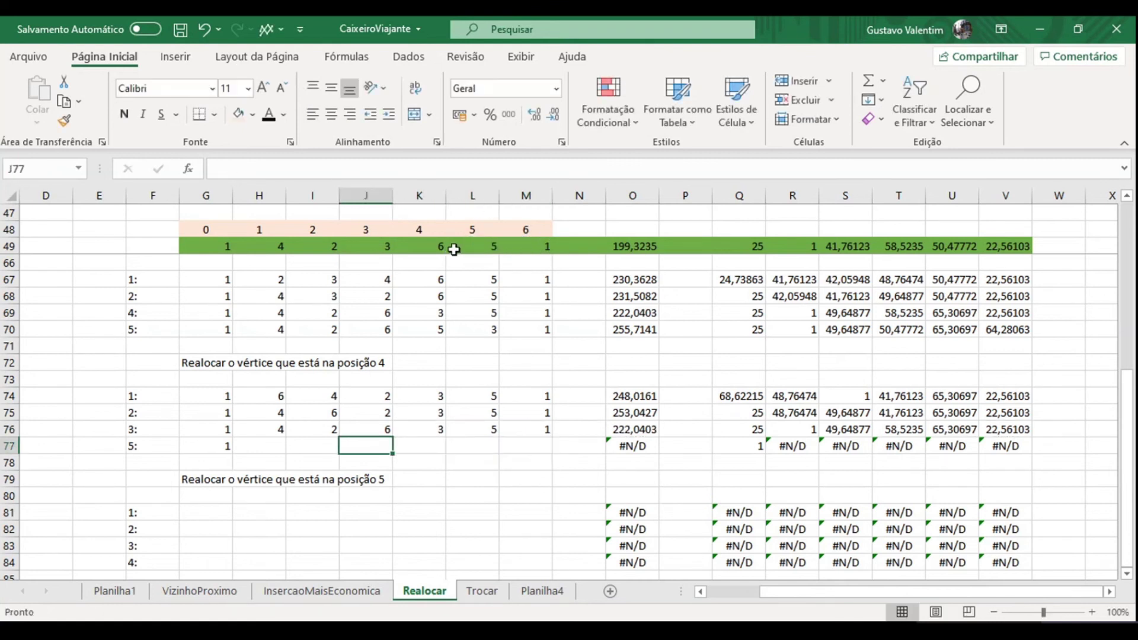
Step: In row 77, set L77 to =K49 and H77 to =H49, filling H77 across to J77
key(Left)
key(Left)
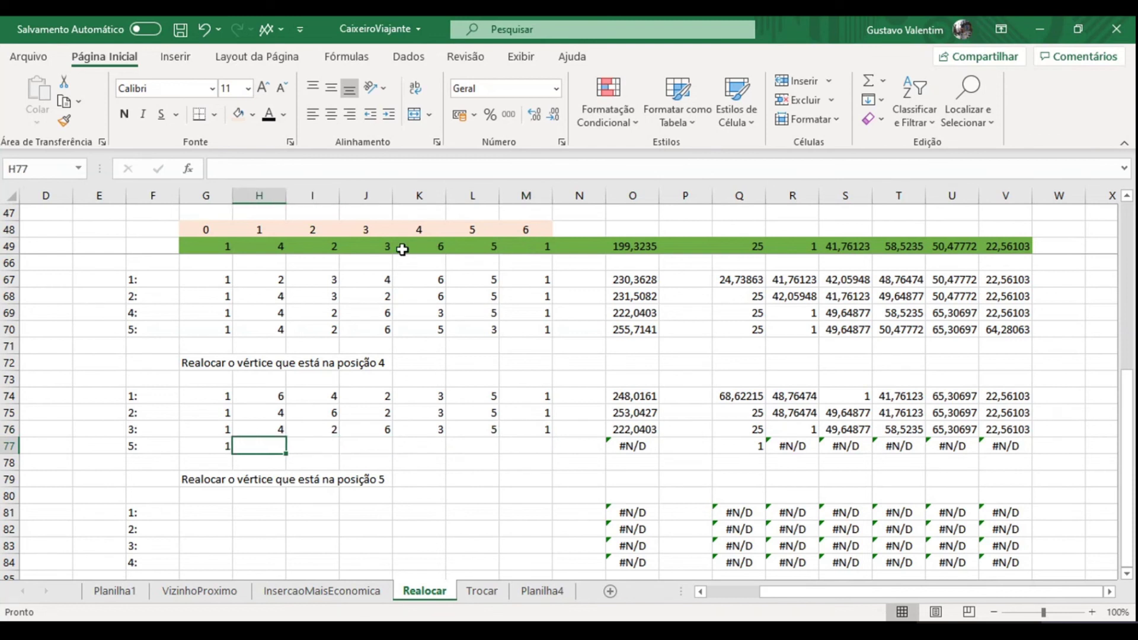
click(469, 447)
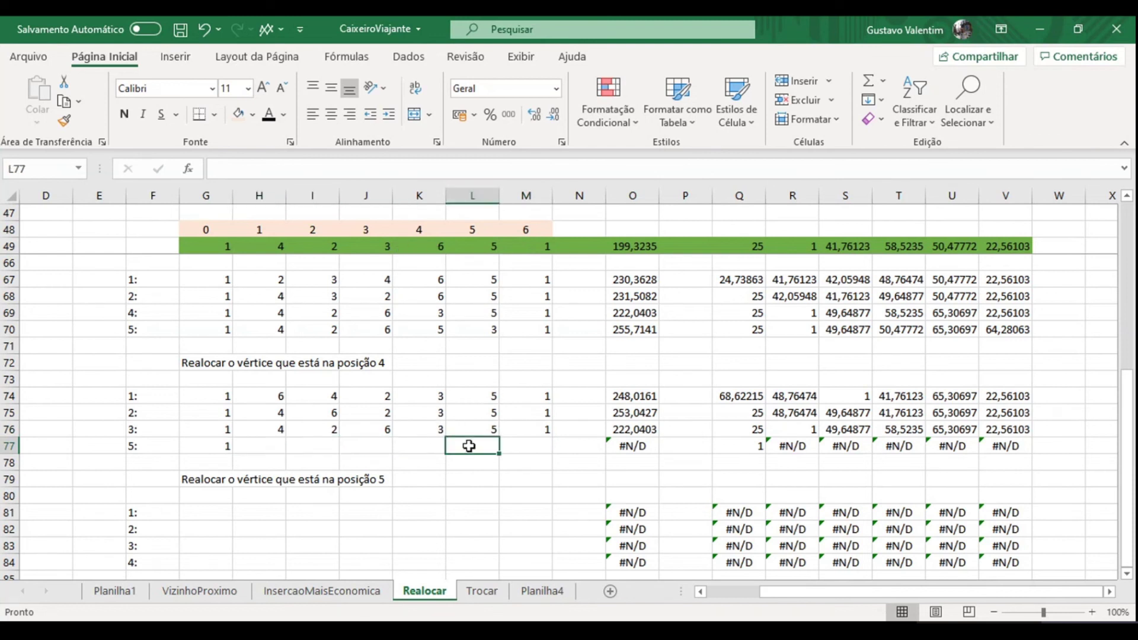
text(=)
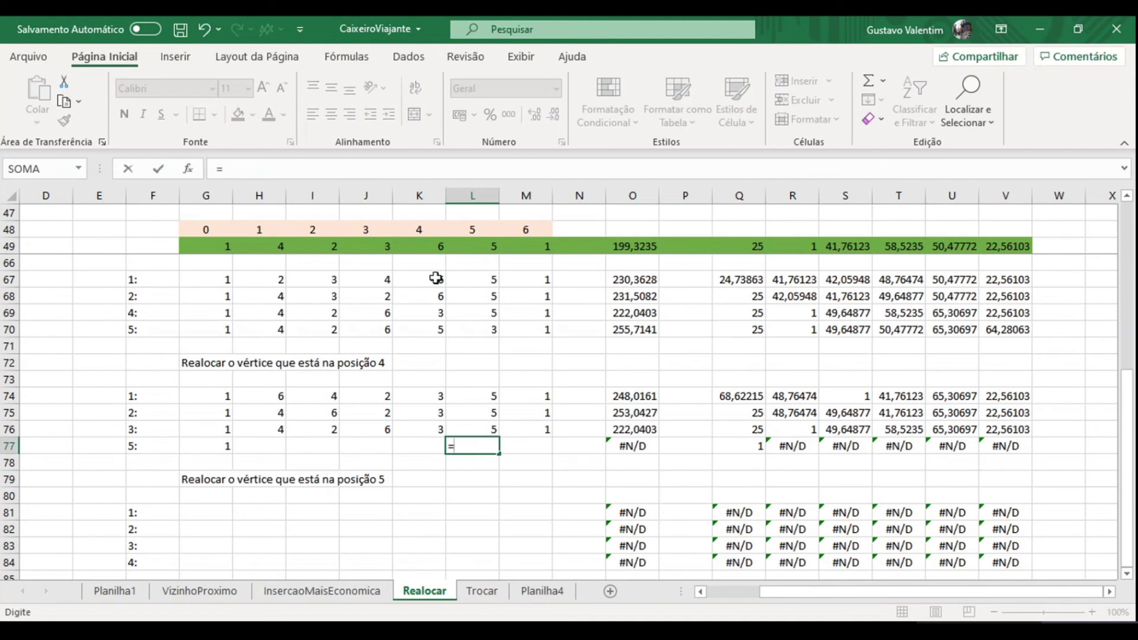
click(411, 246)
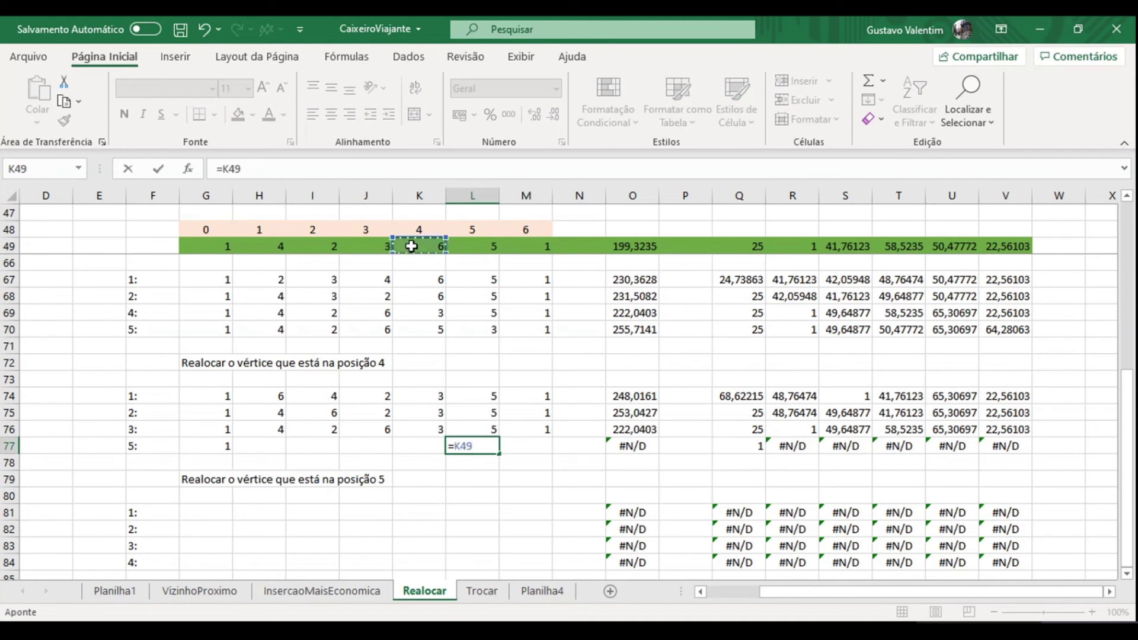
key(Return)
key(Up)
key(Left)
key(Left)
key(Left)
key(Left)
text(=)
click(265, 246)
text(])
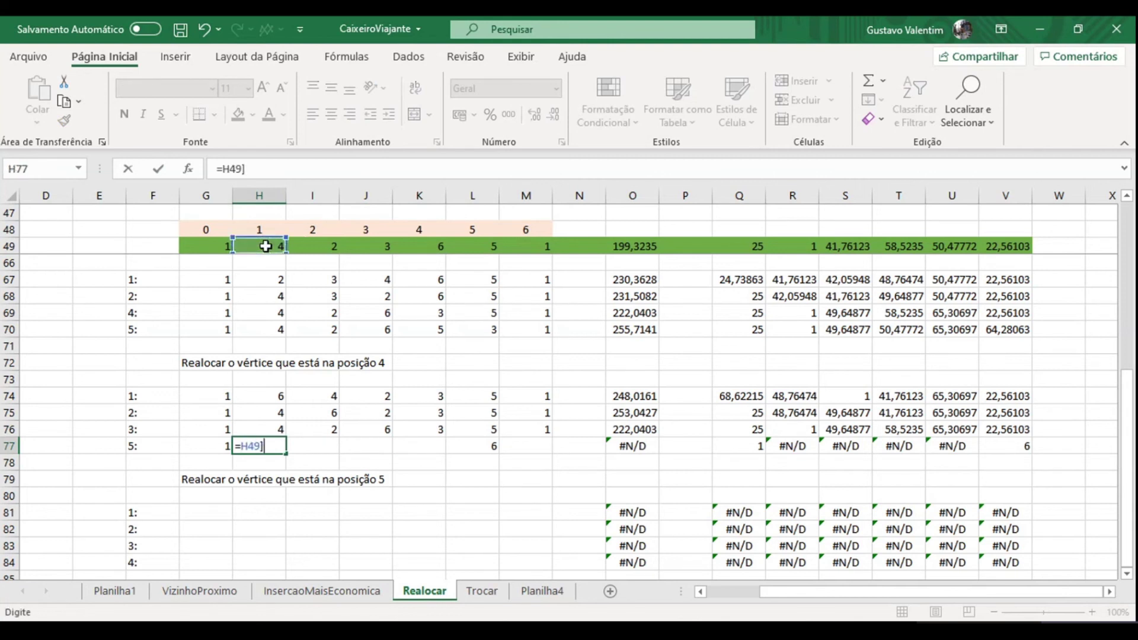
key(Return)
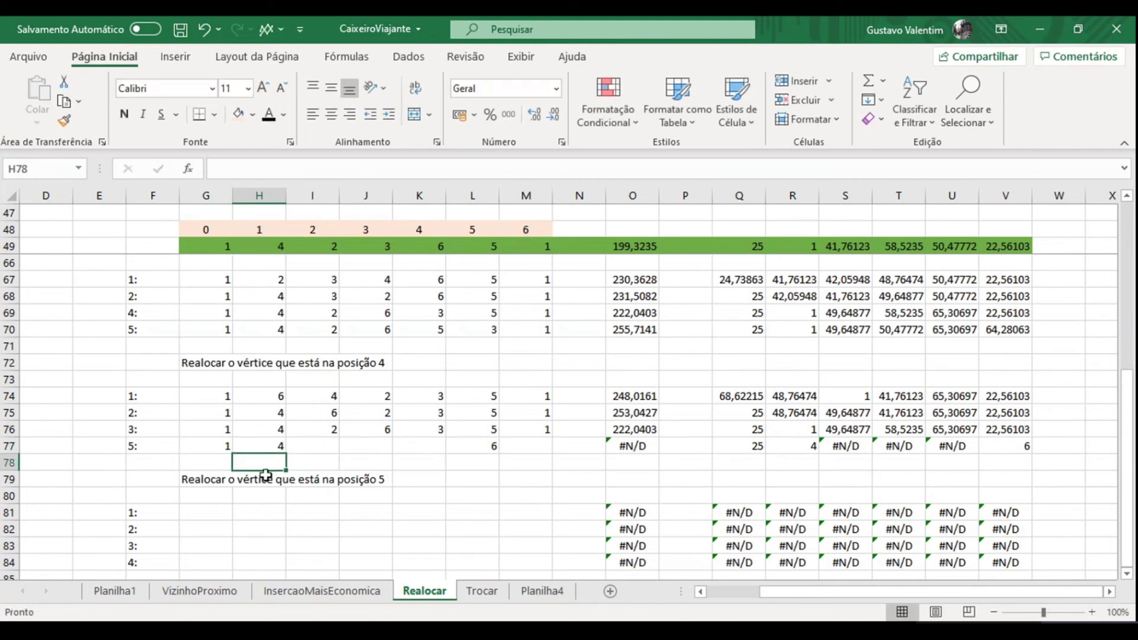
click(265, 449)
drag(287, 454, 386, 454)
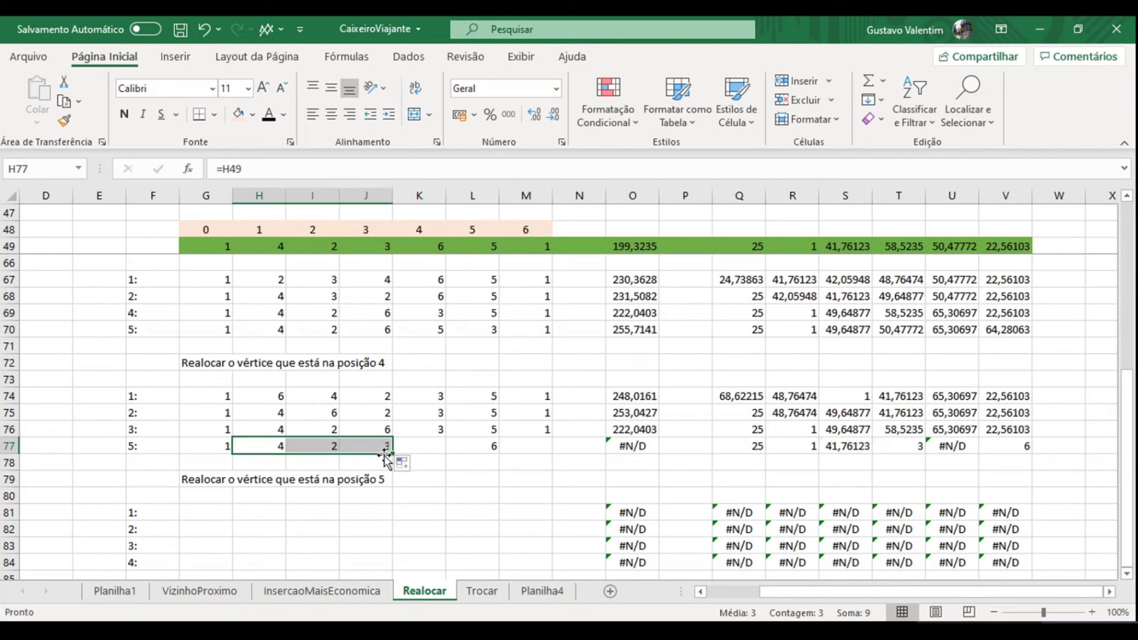
Step: Enter =L49 in K77 and =M49 in M77, giving row 77 a cost of 252,1681
click(417, 445)
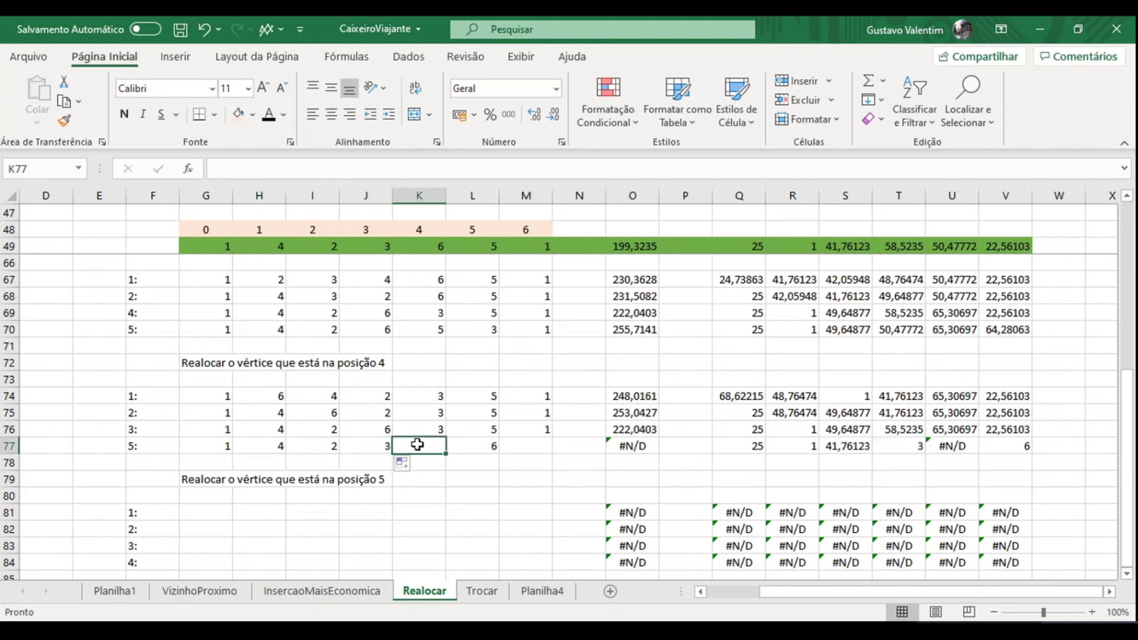
text(=)
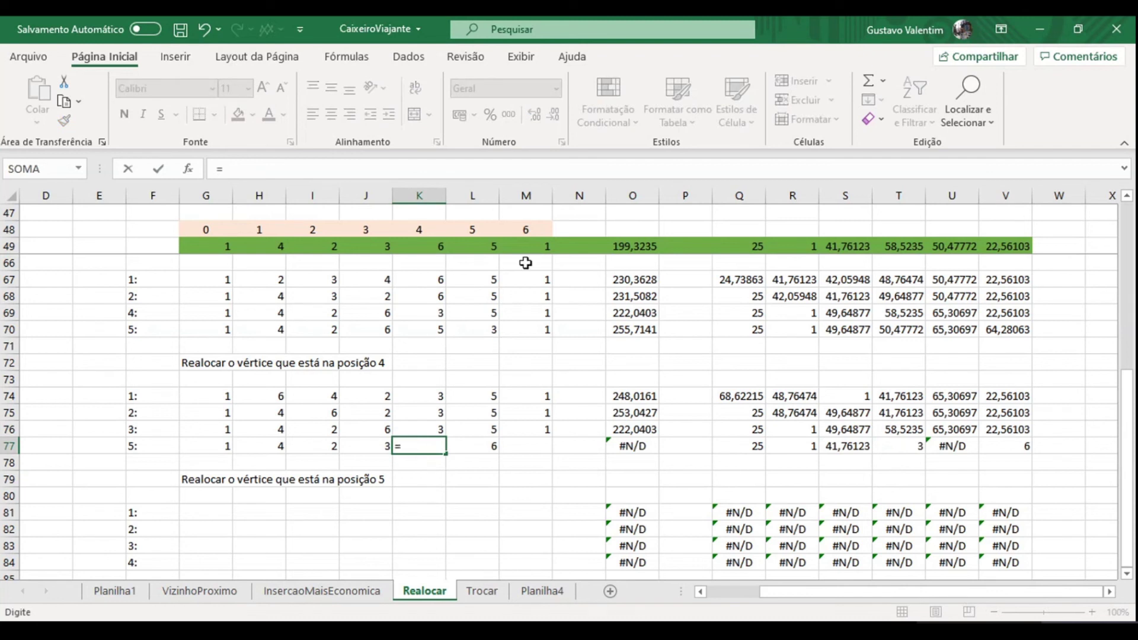
click(476, 247)
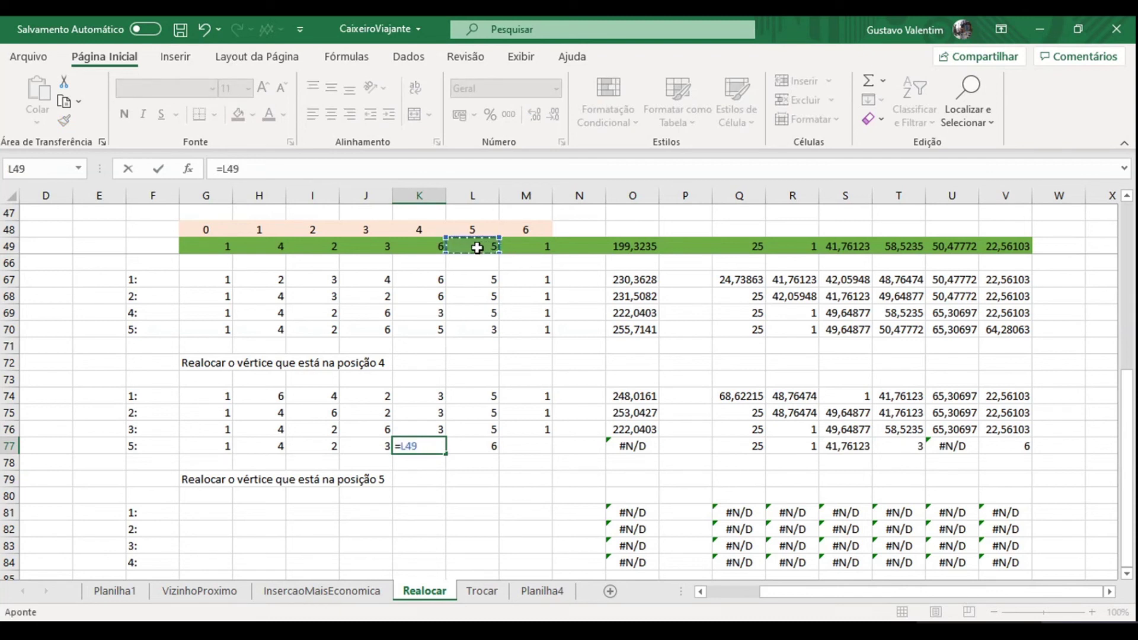
key(Return)
key(Up)
key(Right)
key(Right)
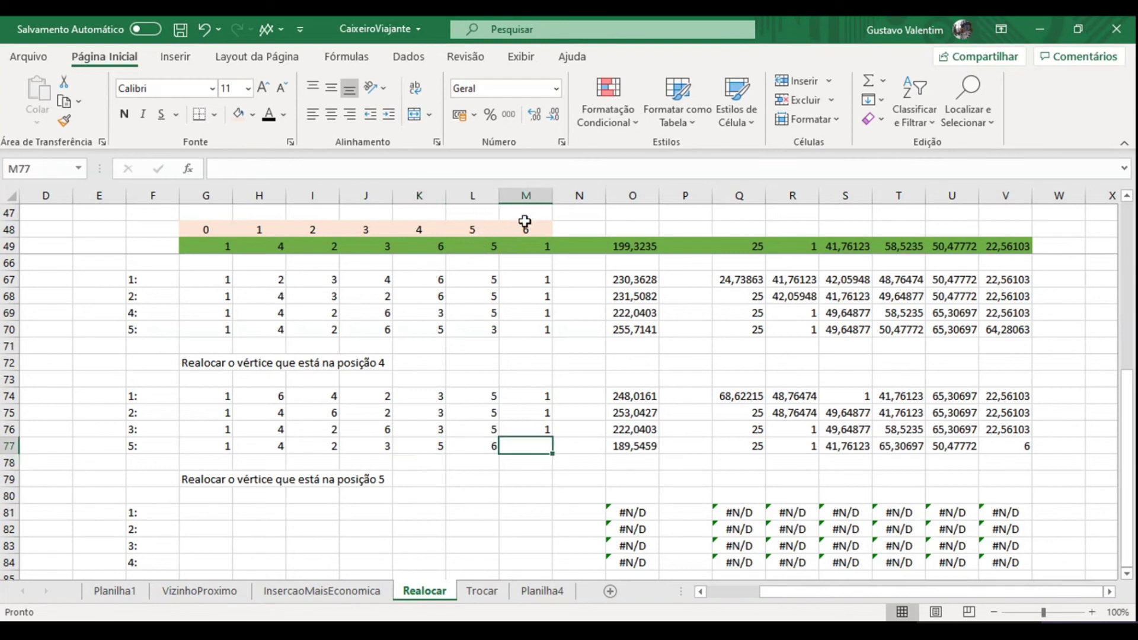
text(=)
click(528, 246)
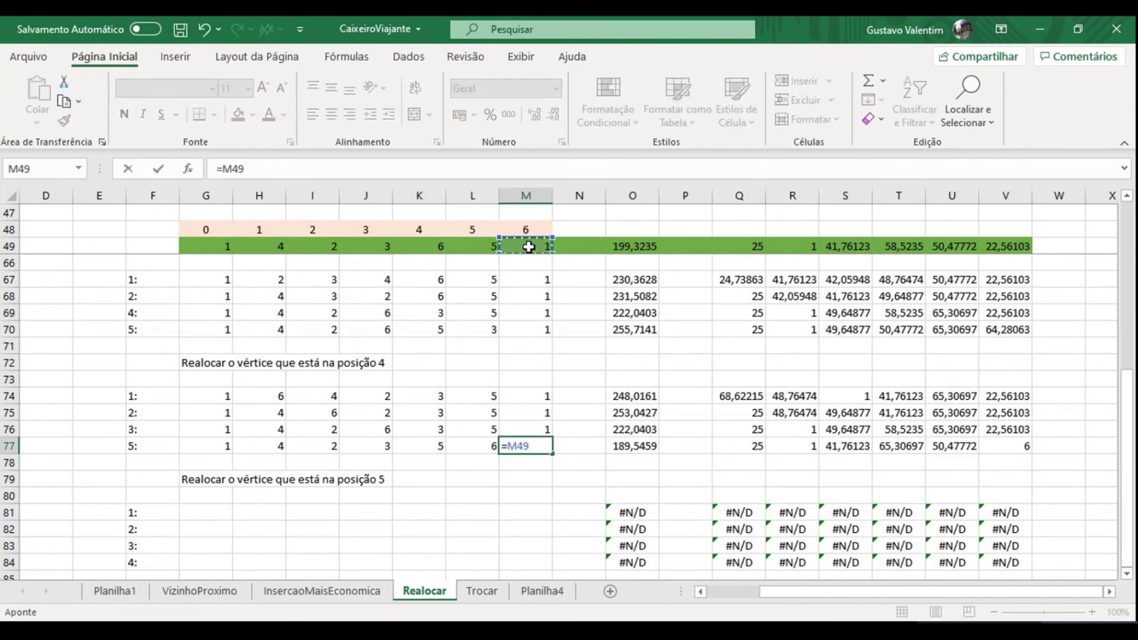
key(Return)
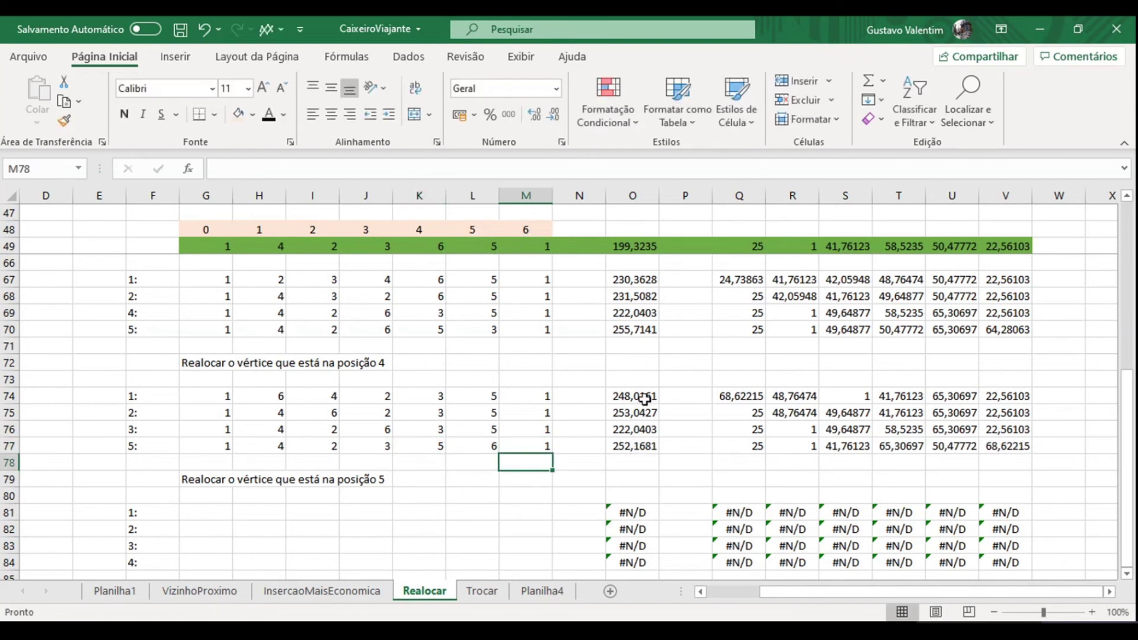
Step: Select O74:O77 to review the four position-4 tour totals
drag(629, 396, 634, 446)
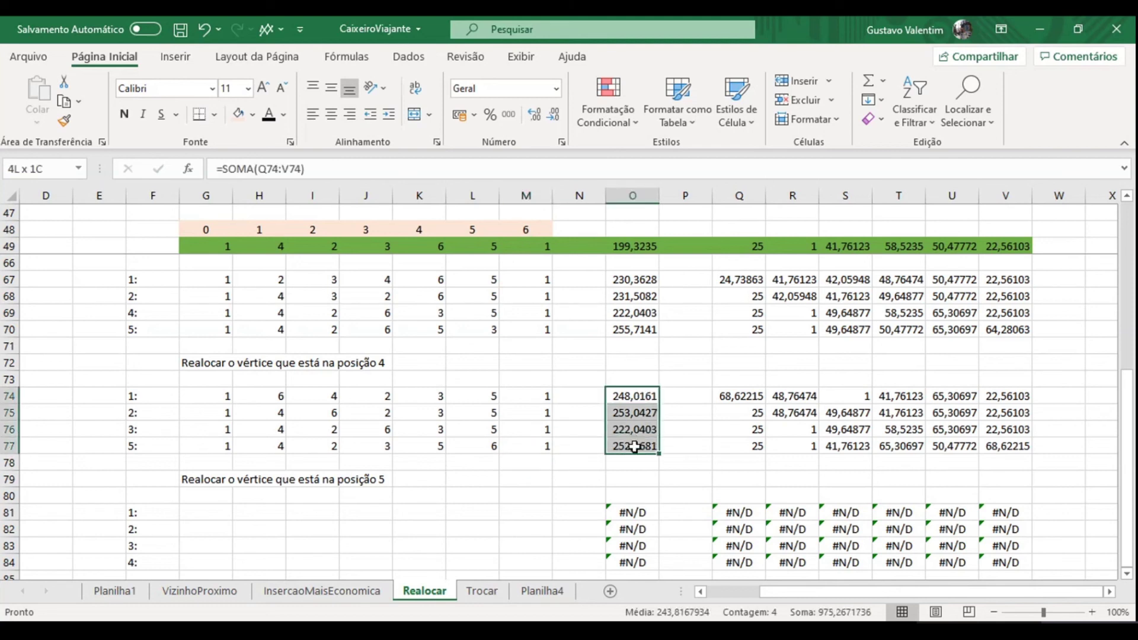
mouse_move(1128, 457)
mouse_down()
mouse_move(1118, 293)
mouse_move(1131, 501)
mouse_up()
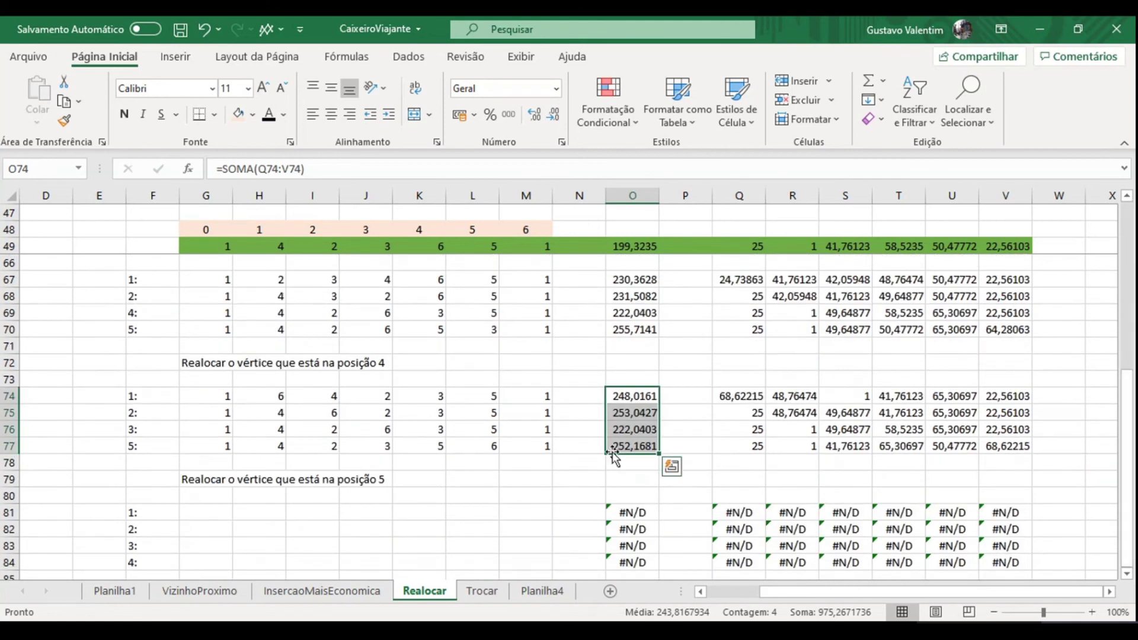
click(182, 525)
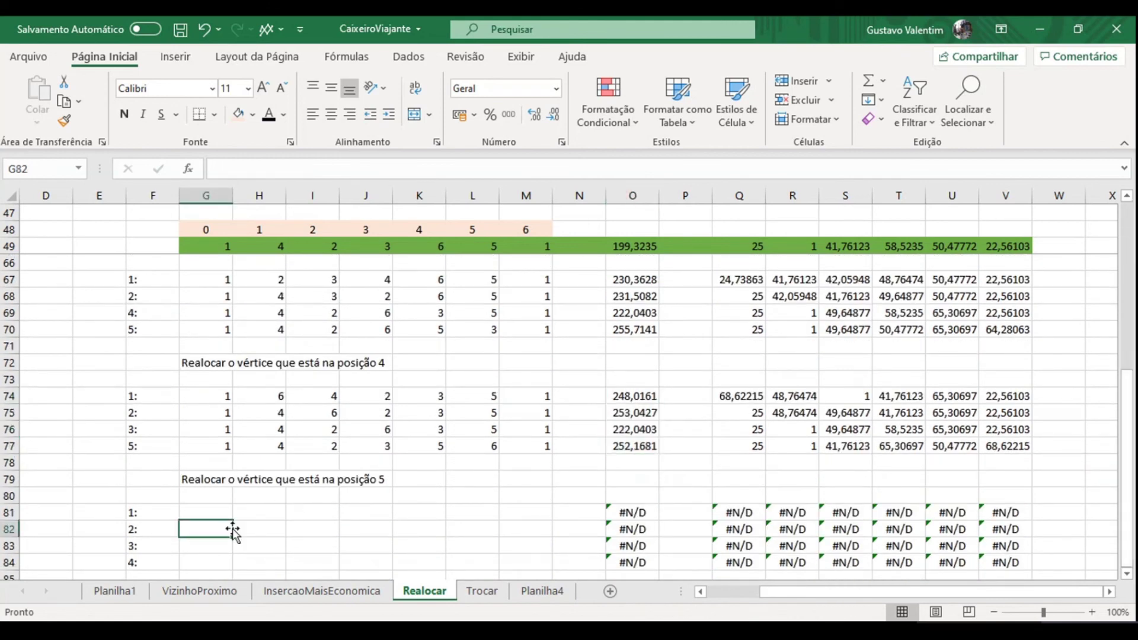
Step: Set G81 and G82 to =G49 so each shows 1
click(209, 512)
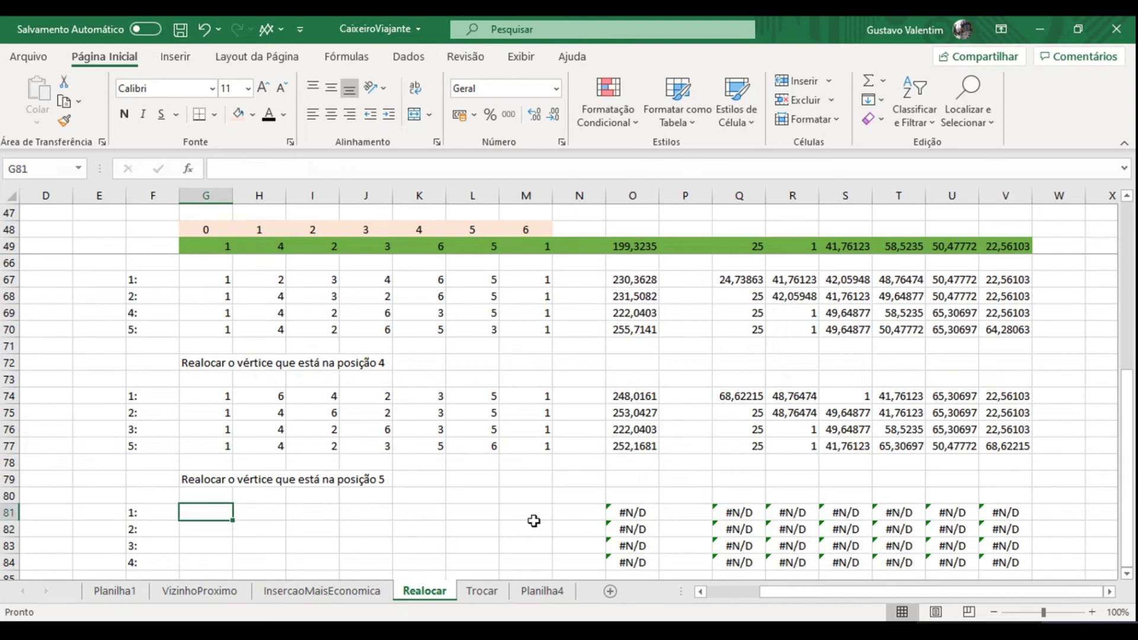
text(=)
click(211, 246)
key(Return)
text(=)
click(211, 246)
text(4)
key(BackSpace)
key(Return)
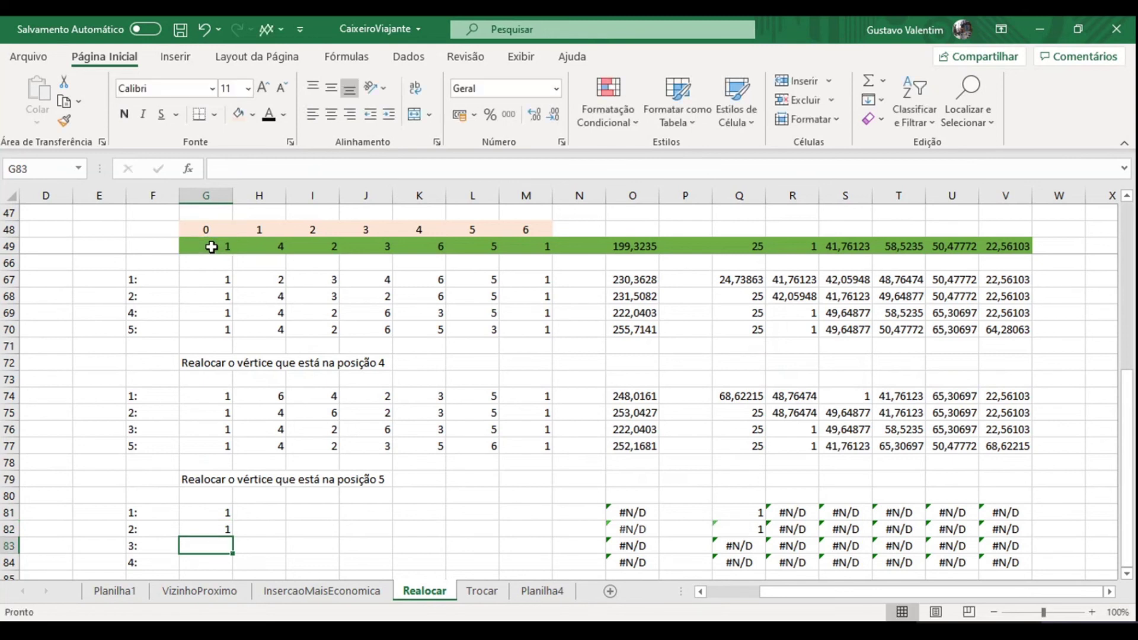
Step: Set G83 and G84 to =G49 as well, completing the column of 1s
text(=)
click(211, 246)
key(Return)
text(==)
click(211, 246)
key(Return)
key(Up)
key(Up)
drag(1130, 486, 1131, 476)
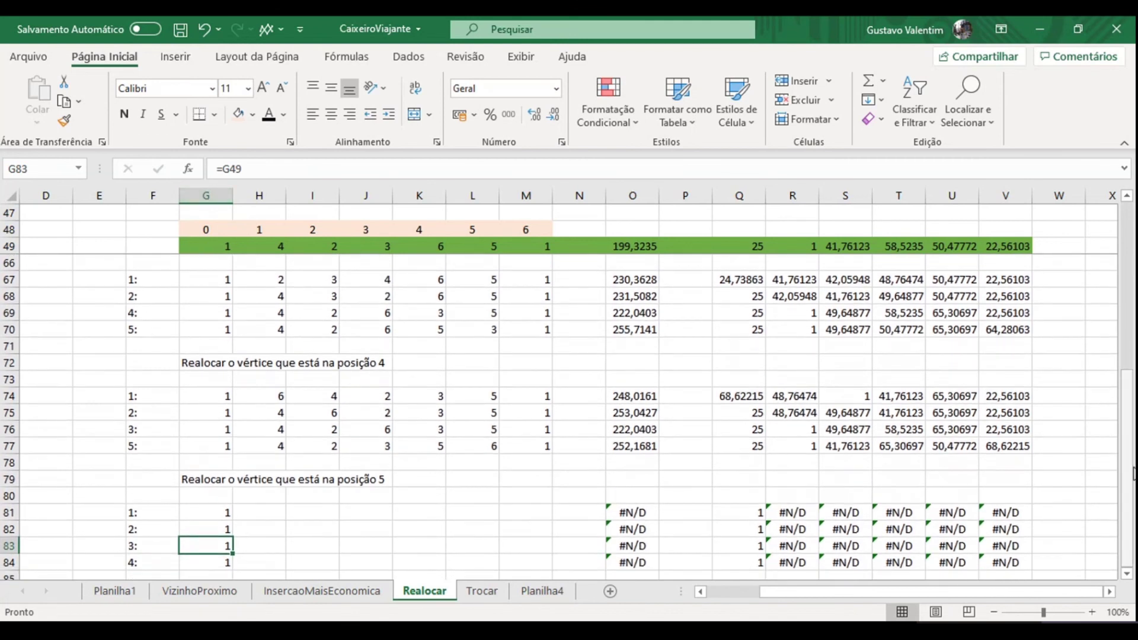
Step: Begin H81's formula as a reference to vertex 5 in L49
click(275, 508)
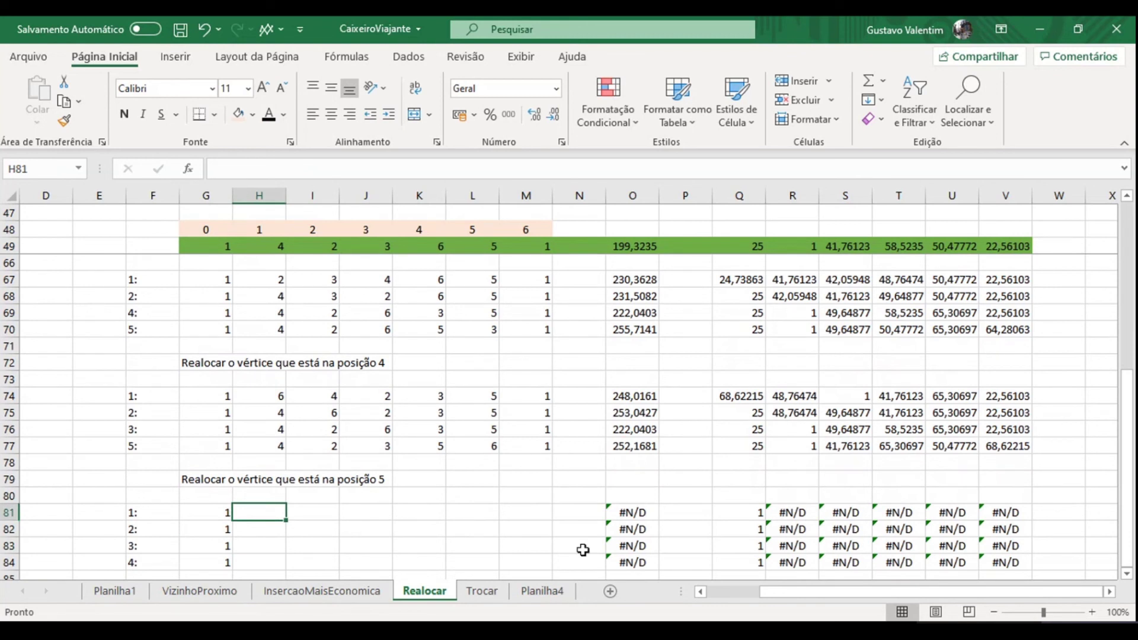
text(=)
click(480, 247)
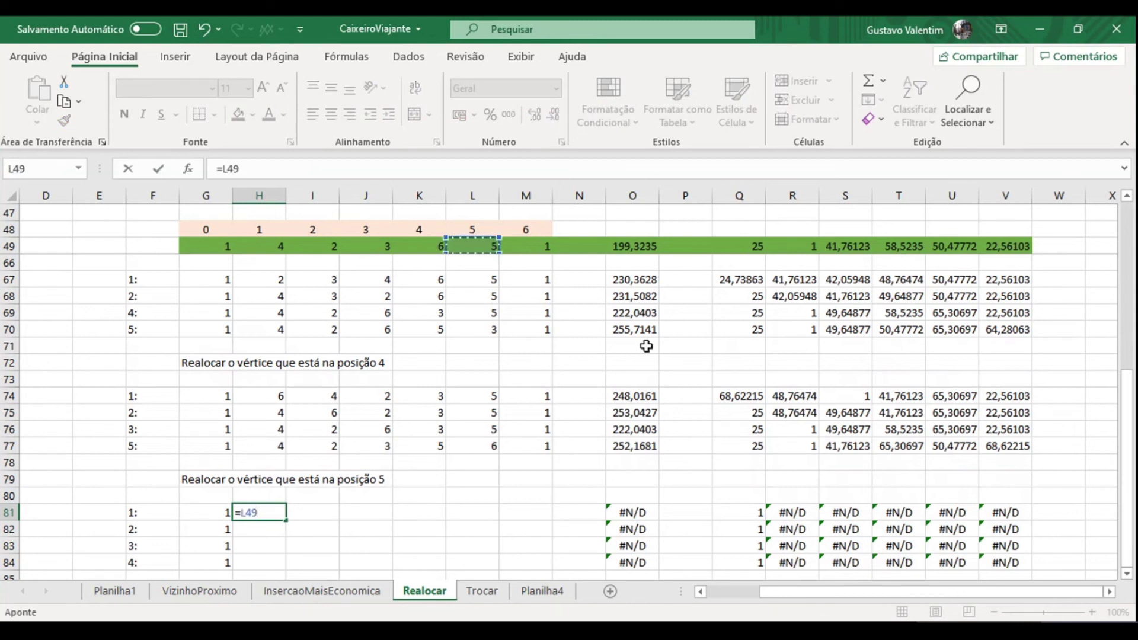
Step: Complete row 81 as tour 1 5 4 2 3 6 1: =H49 filled right to L81, =M49 in M81
key(Return)
key(Up)
key(Right)
text(=)
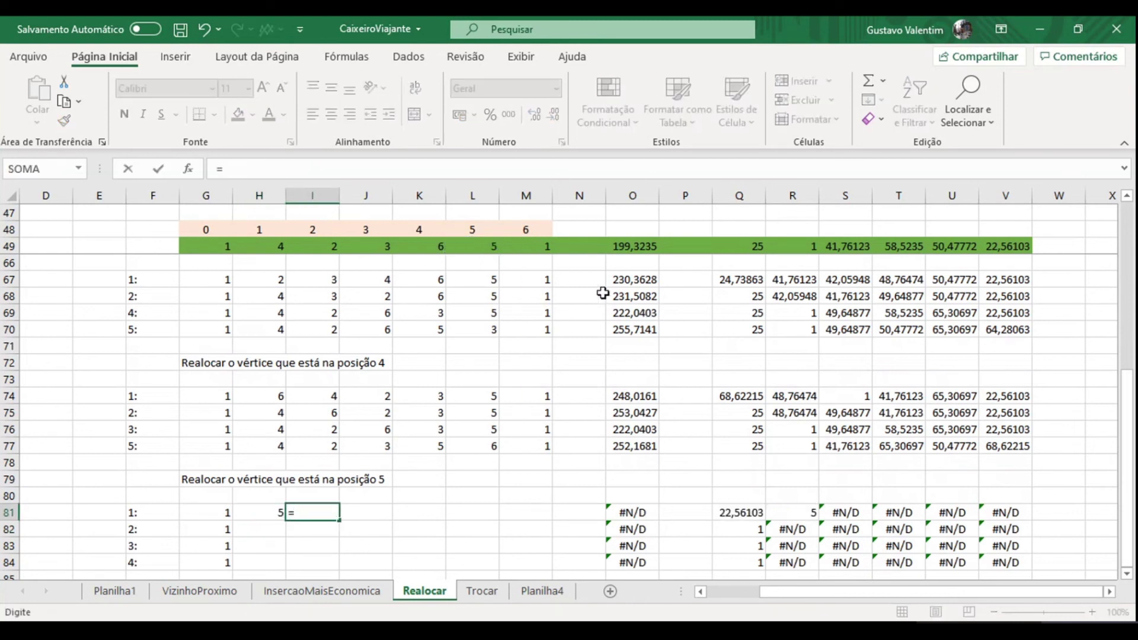
click(273, 247)
key(Return)
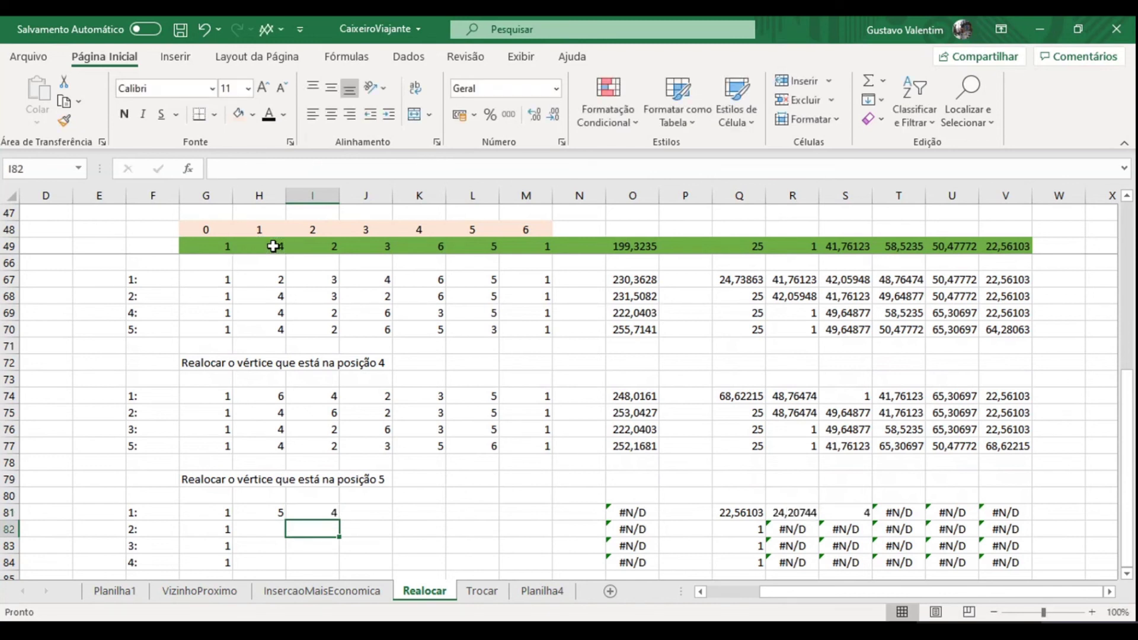
click(320, 512)
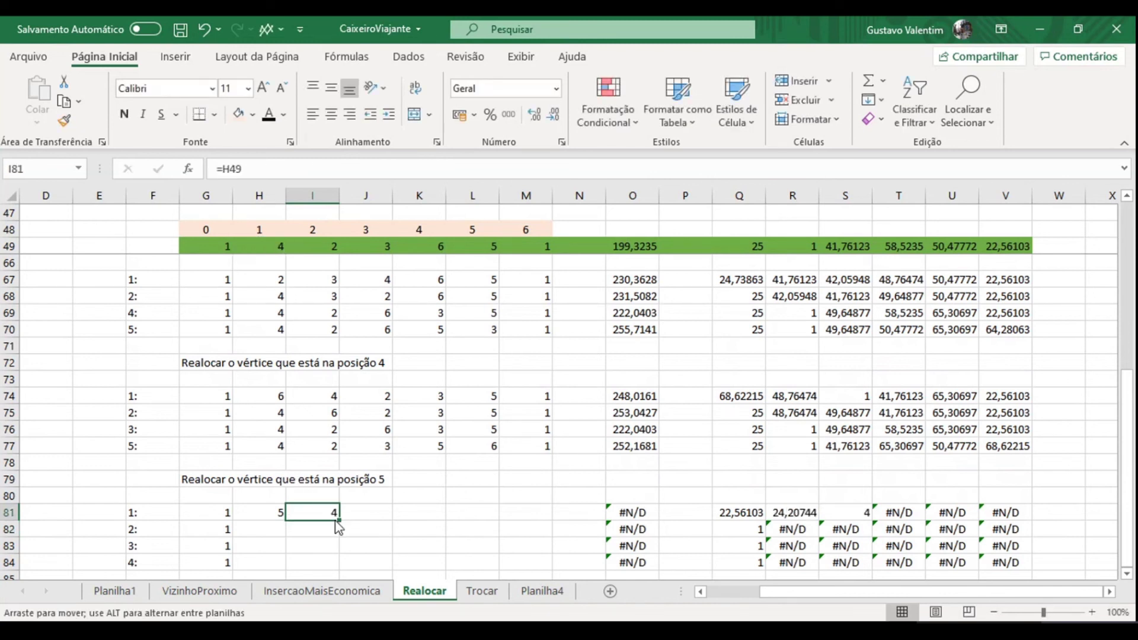
drag(339, 521, 431, 519)
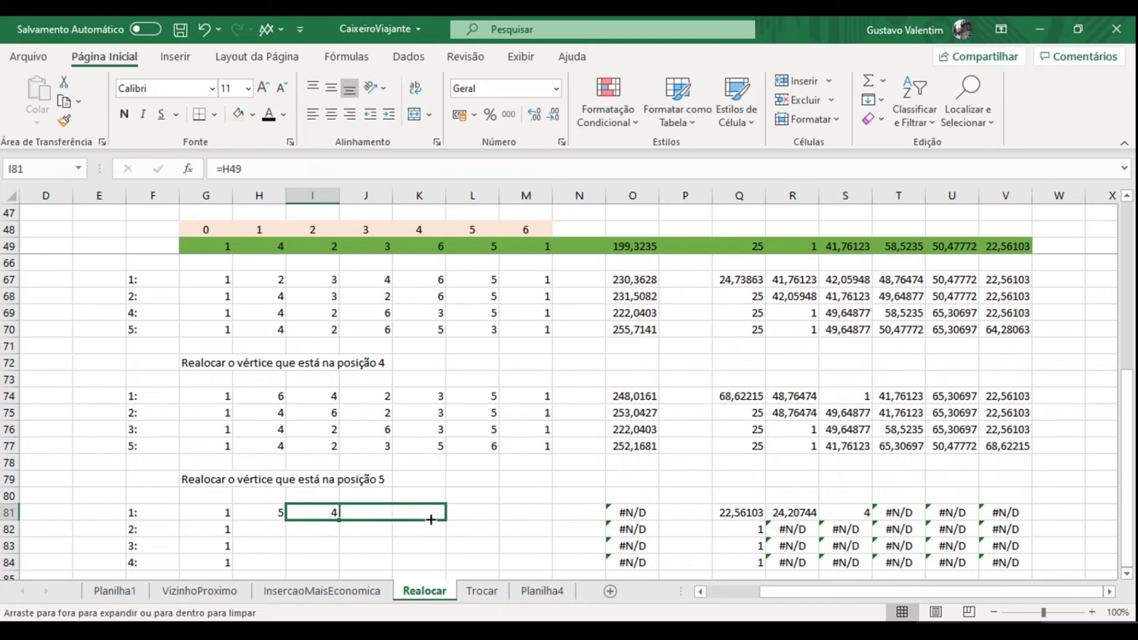
drag(471, 519, 495, 519)
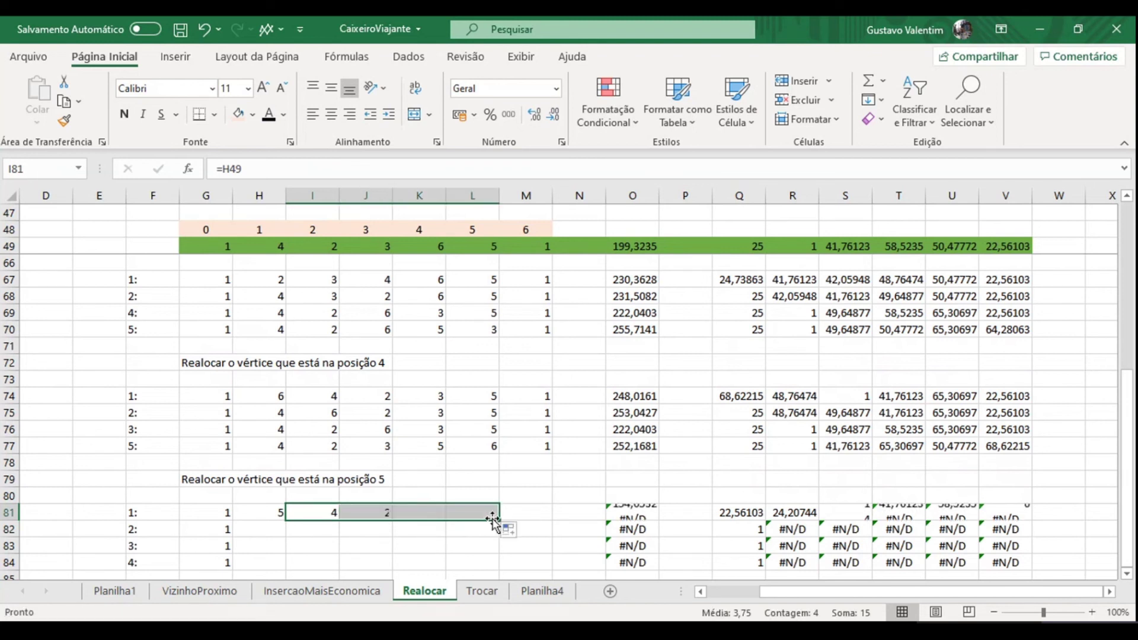
click(528, 513)
text(=)
click(537, 242)
key(Return)
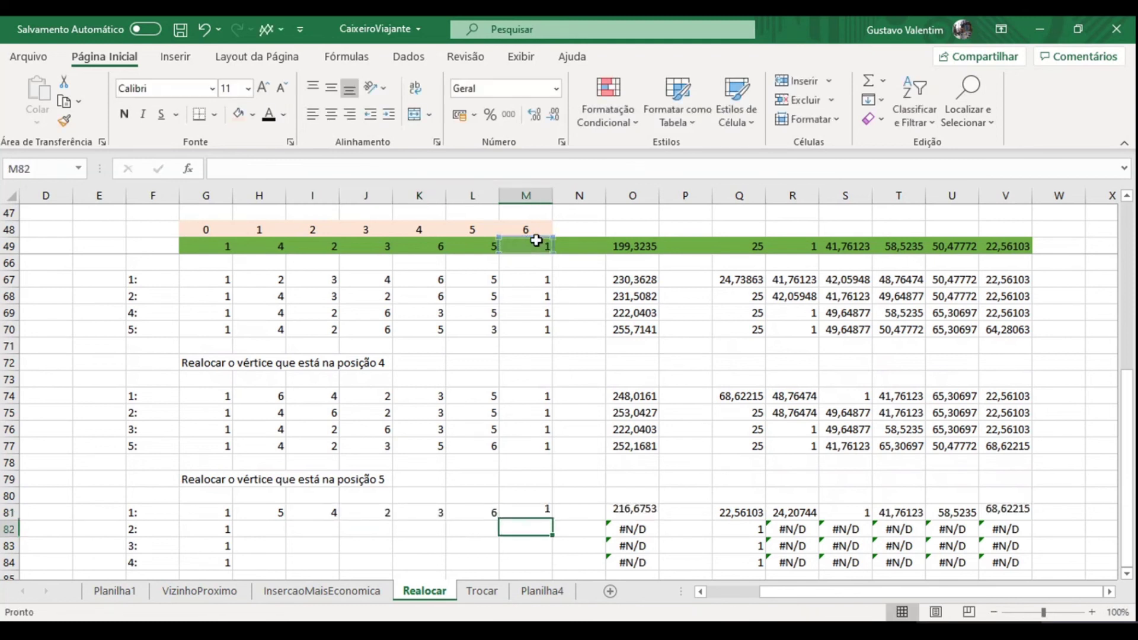
Step: Start row 82 with =L49 in I82 and =H49 in H82 (vertices 5 and 4)
key(Left)
key(Left)
key(Left)
key(Left)
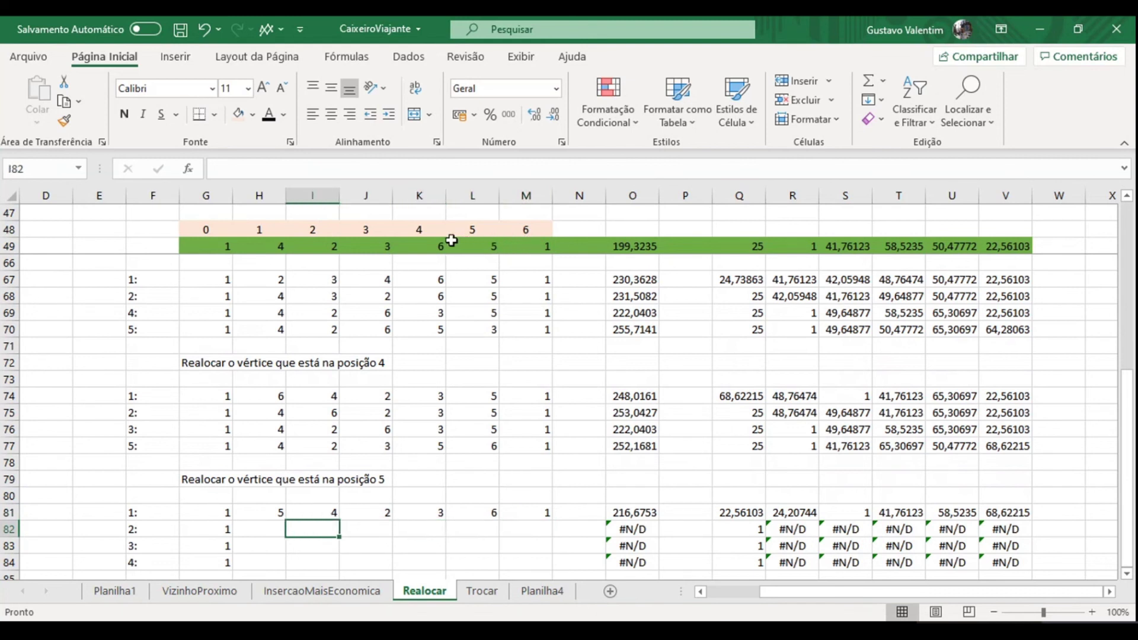
text(=)
click(467, 244)
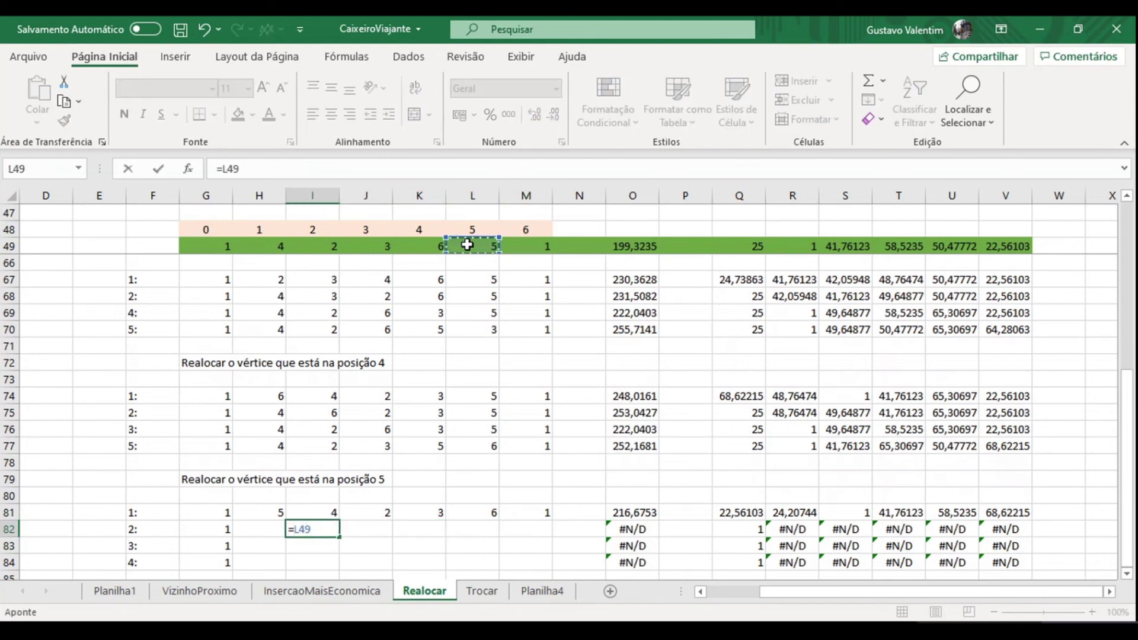
key(Return)
key(Up)
key(Left)
text(=)
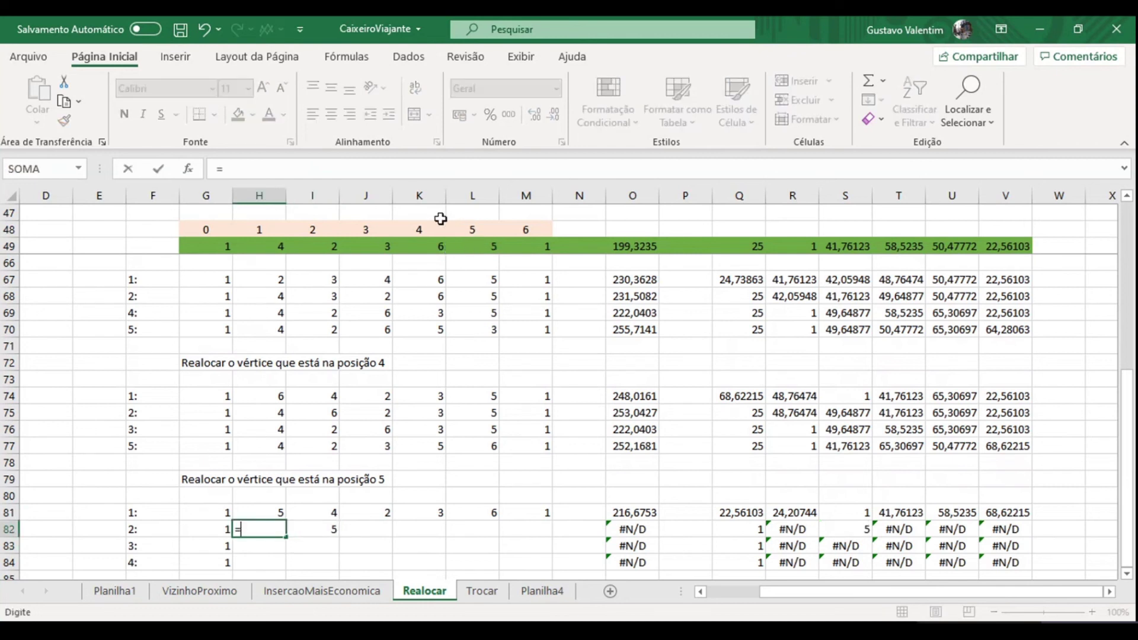
click(268, 242)
key(Return)
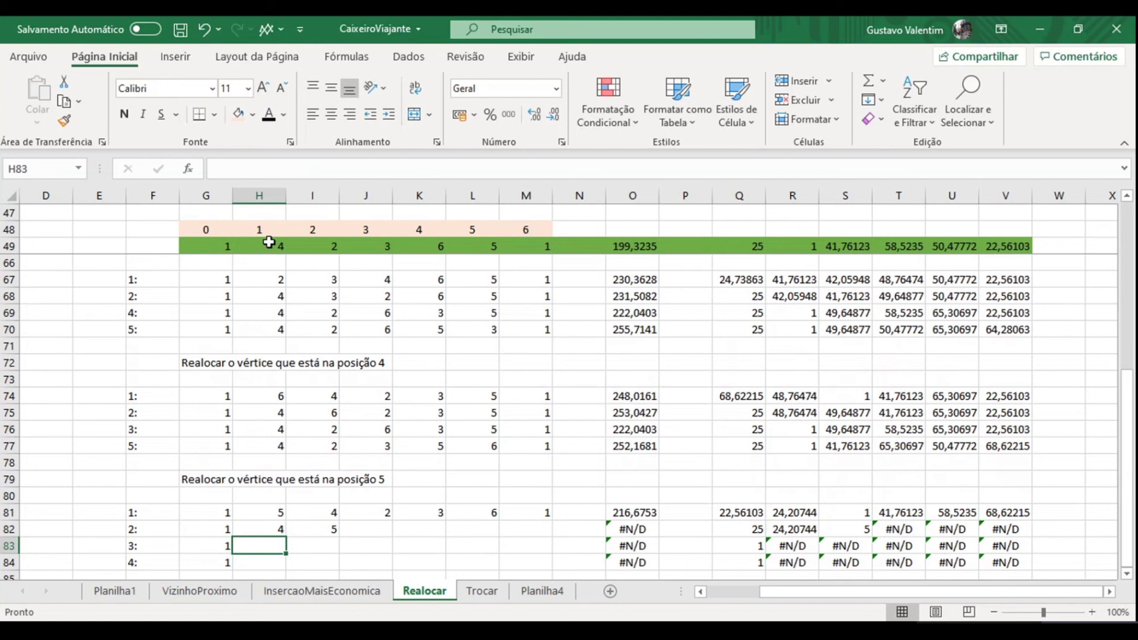
Step: Fill =I49 from J82 through L82 and =M49 in M82, giving cost 242,9538
key(Up)
key(Right)
key(Right)
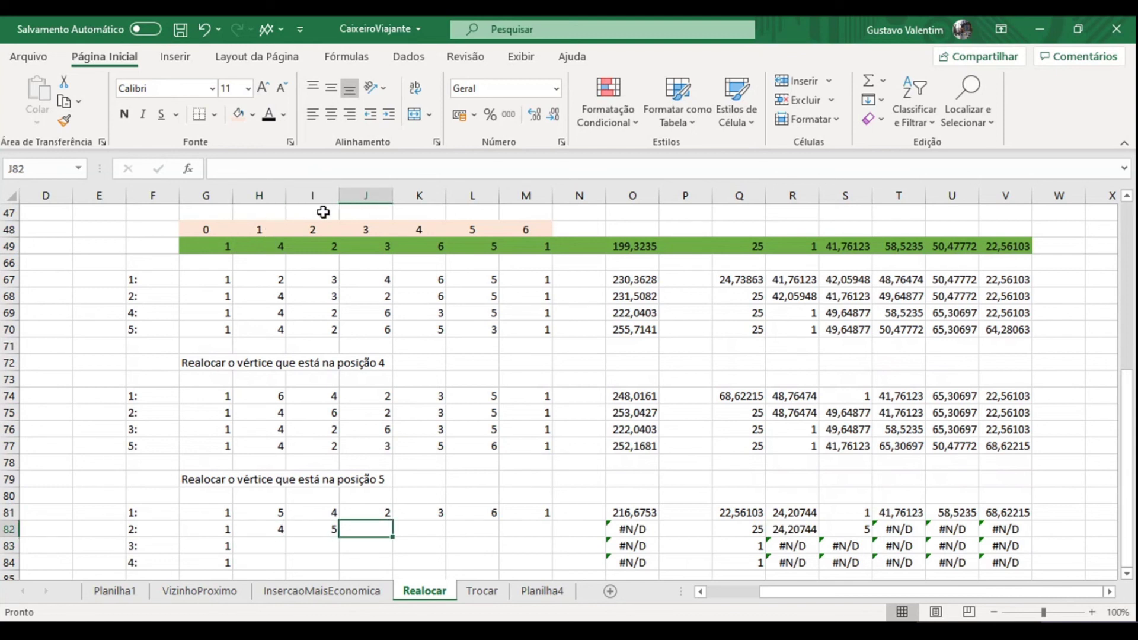
text(=)
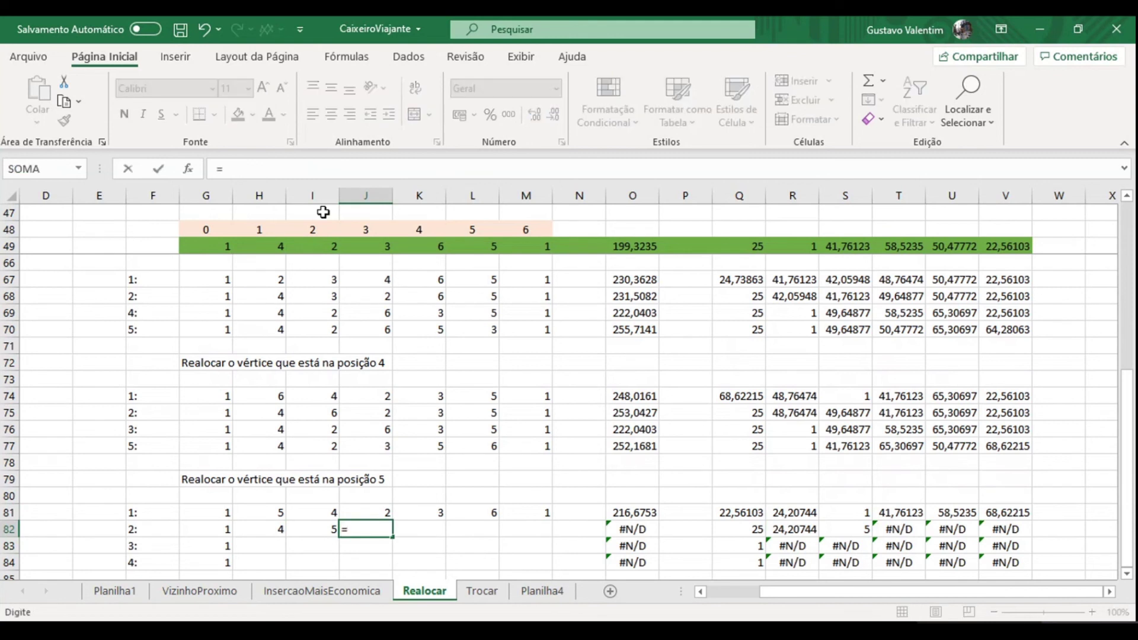
click(310, 246)
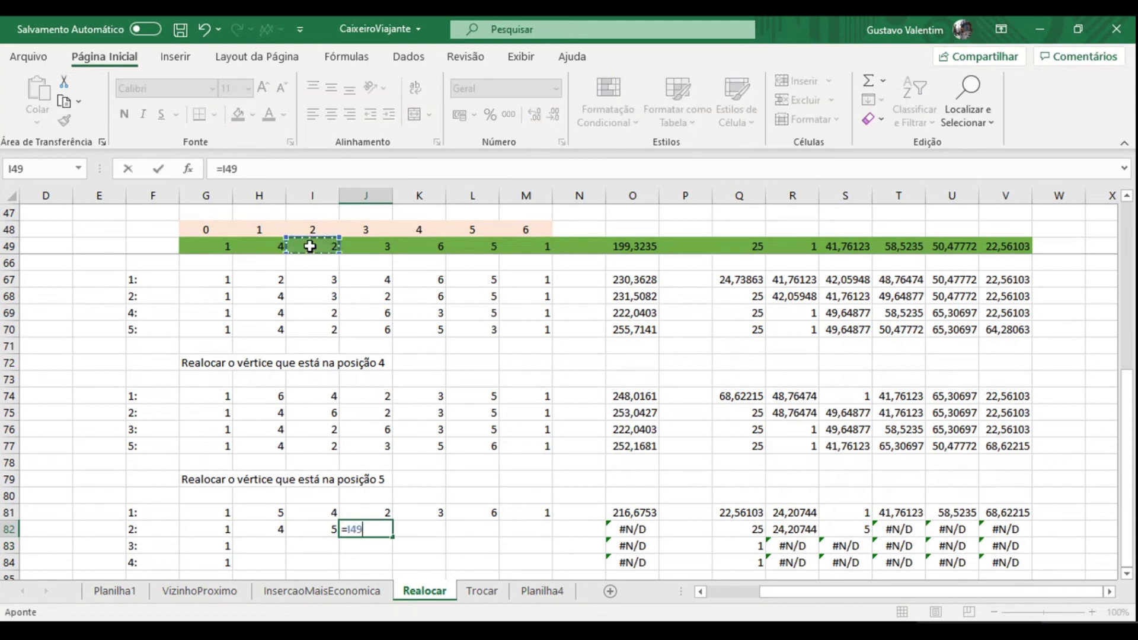
key(Return)
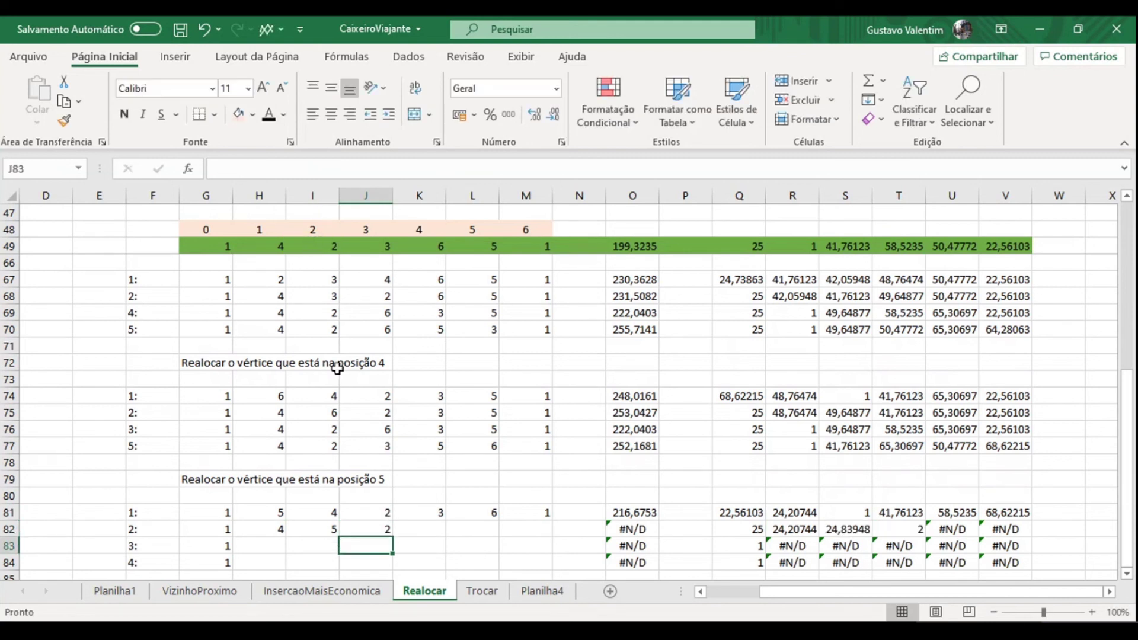
click(370, 529)
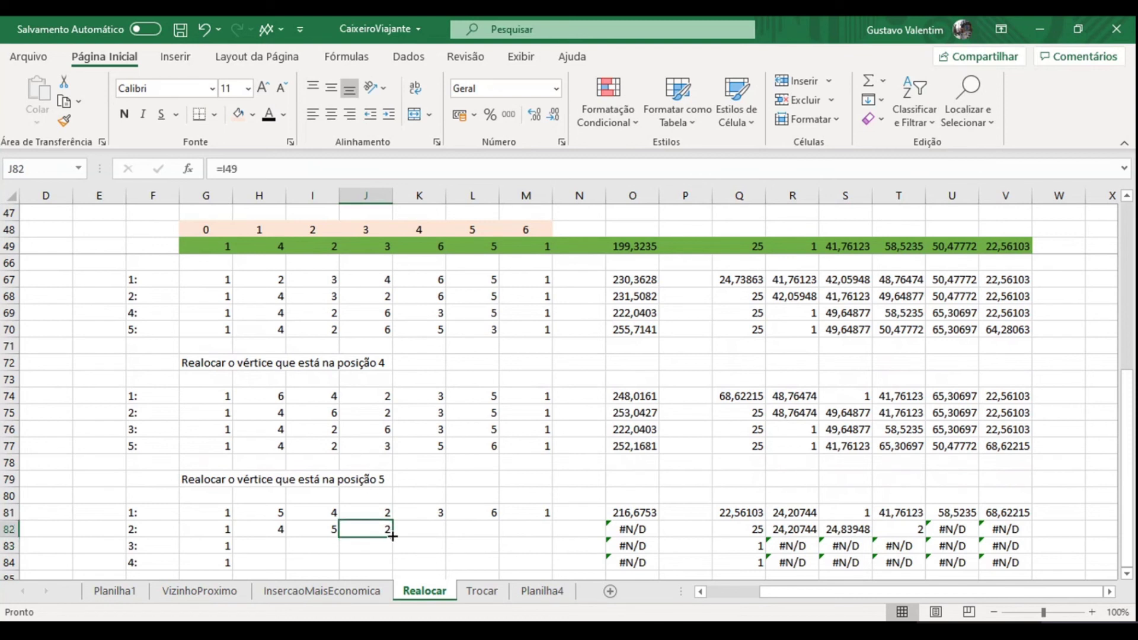
drag(394, 538, 431, 539)
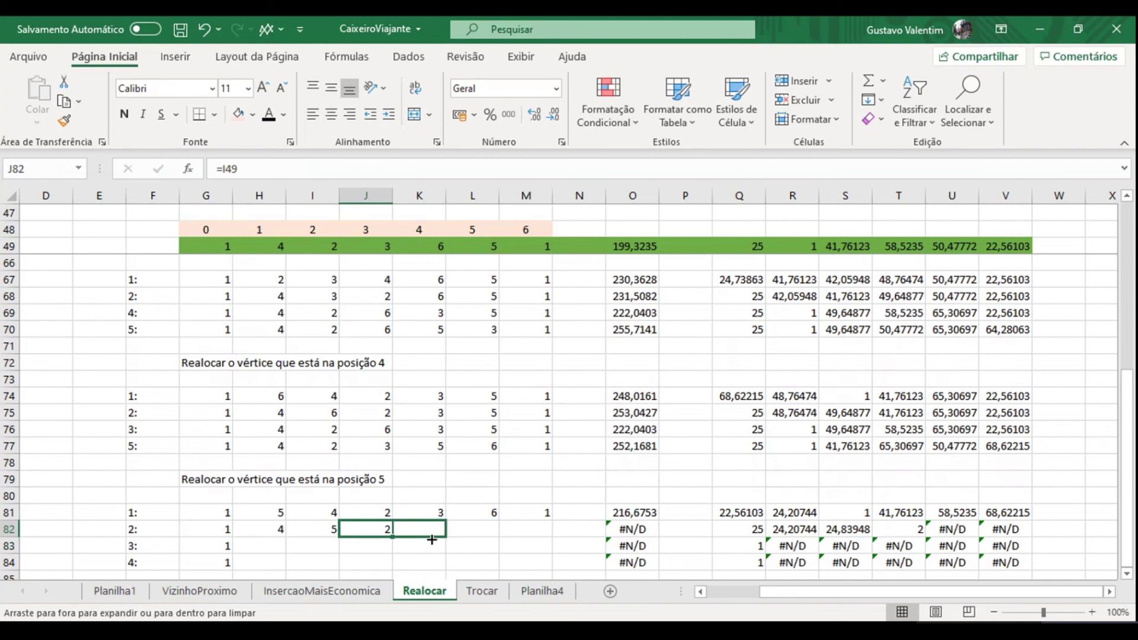
drag(464, 535, 481, 535)
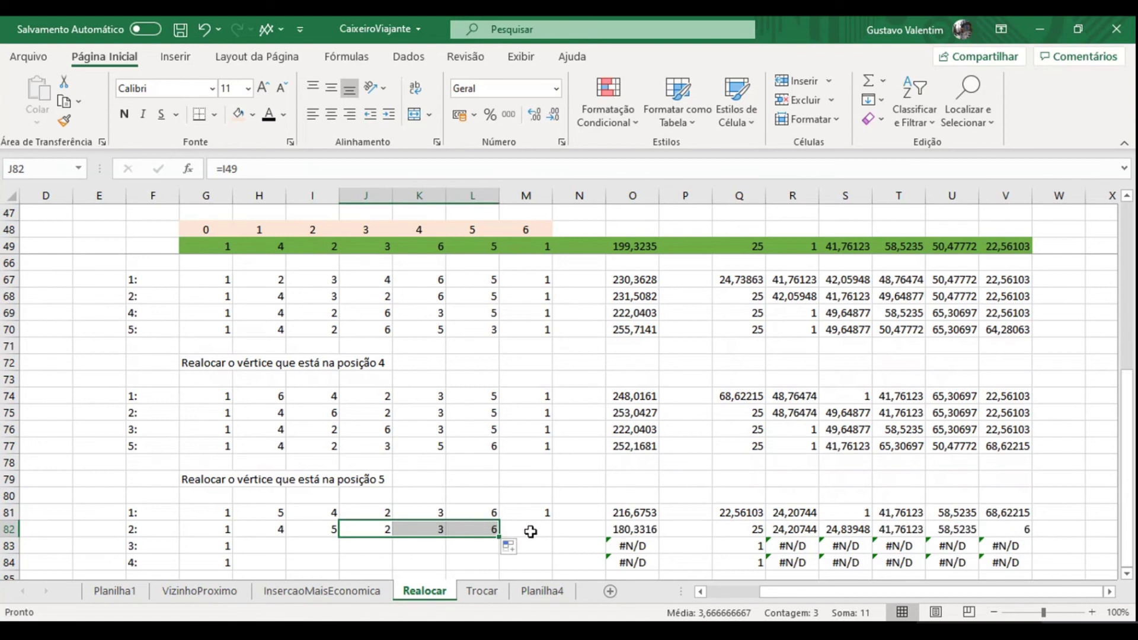
click(530, 532)
text(=)
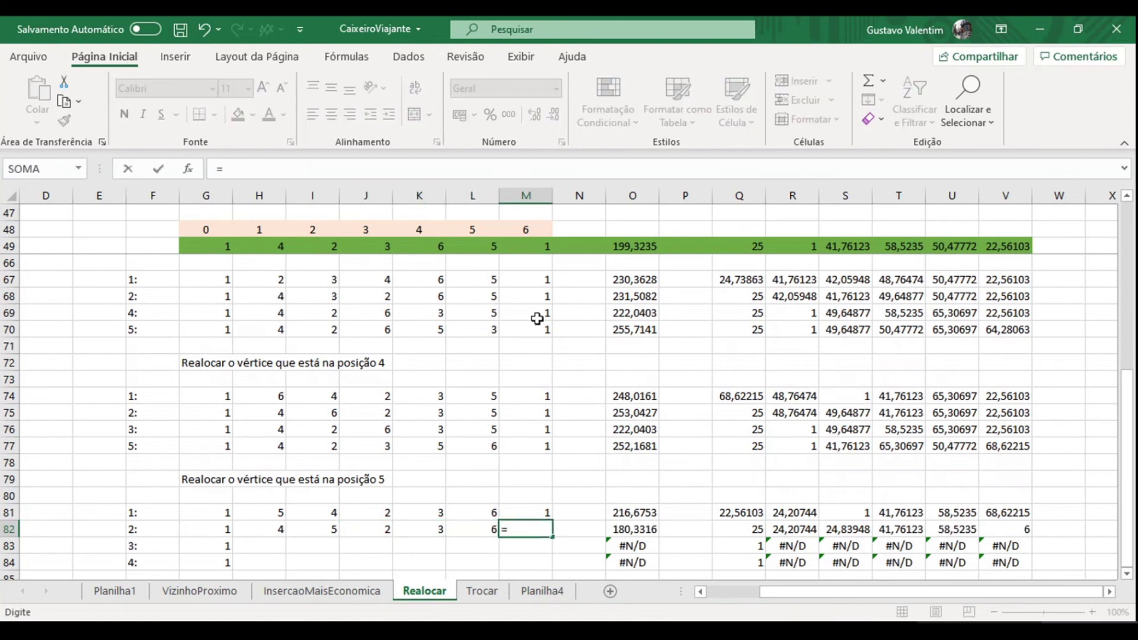
click(528, 247)
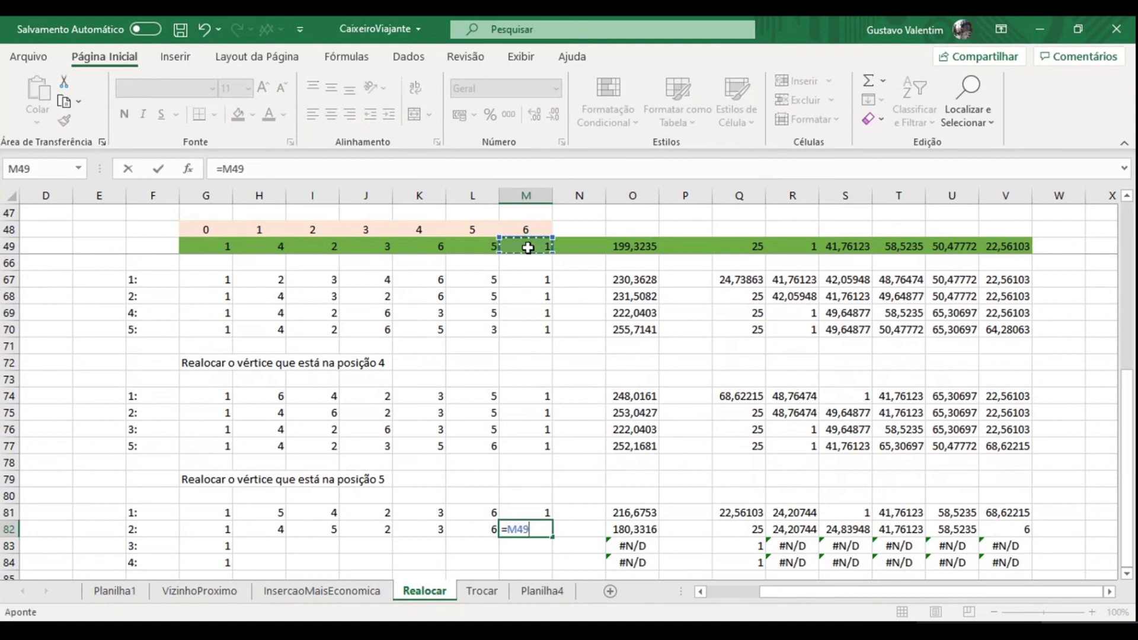
key(Return)
key(Left)
key(Left)
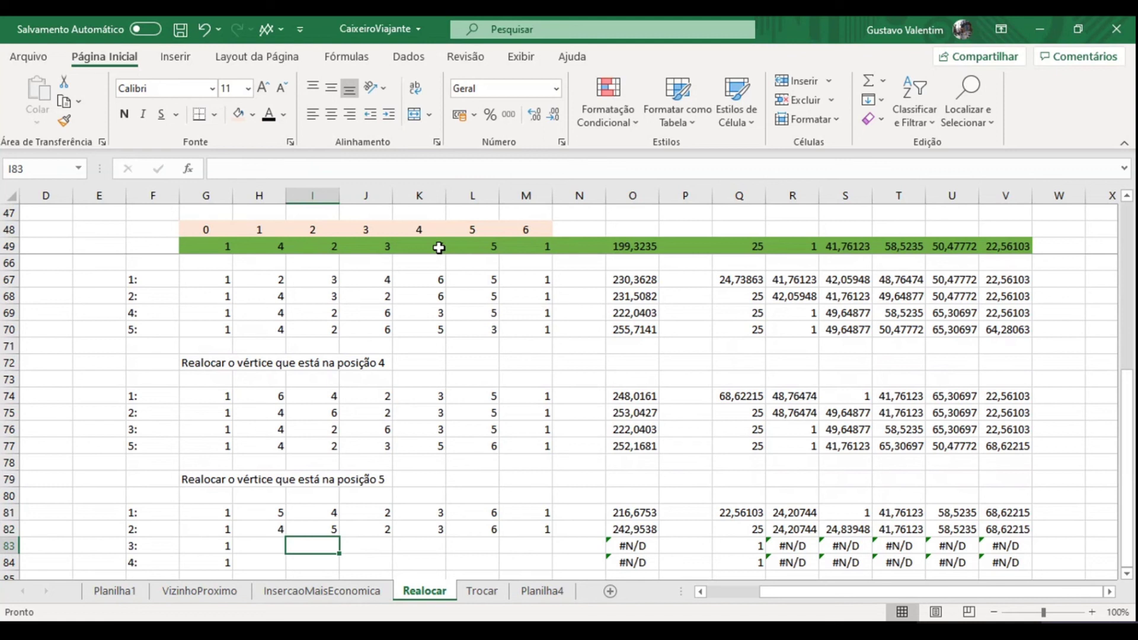
key(Right)
Step: Reference L49 in J83, H49 in H83 and I49 in I83
text(=)
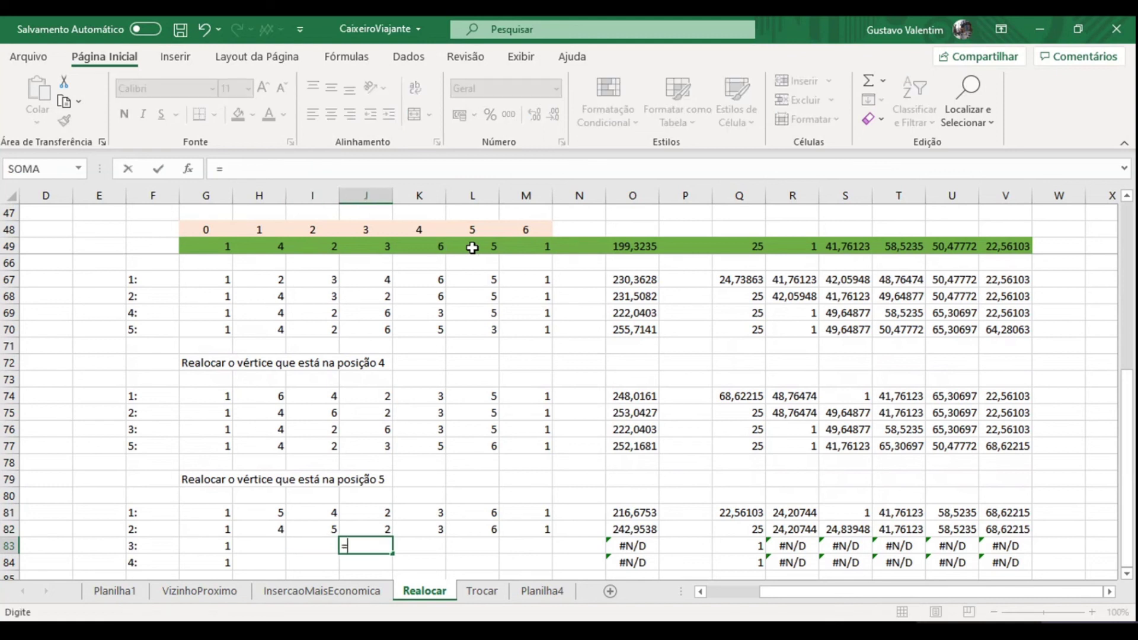
click(472, 248)
key(Return)
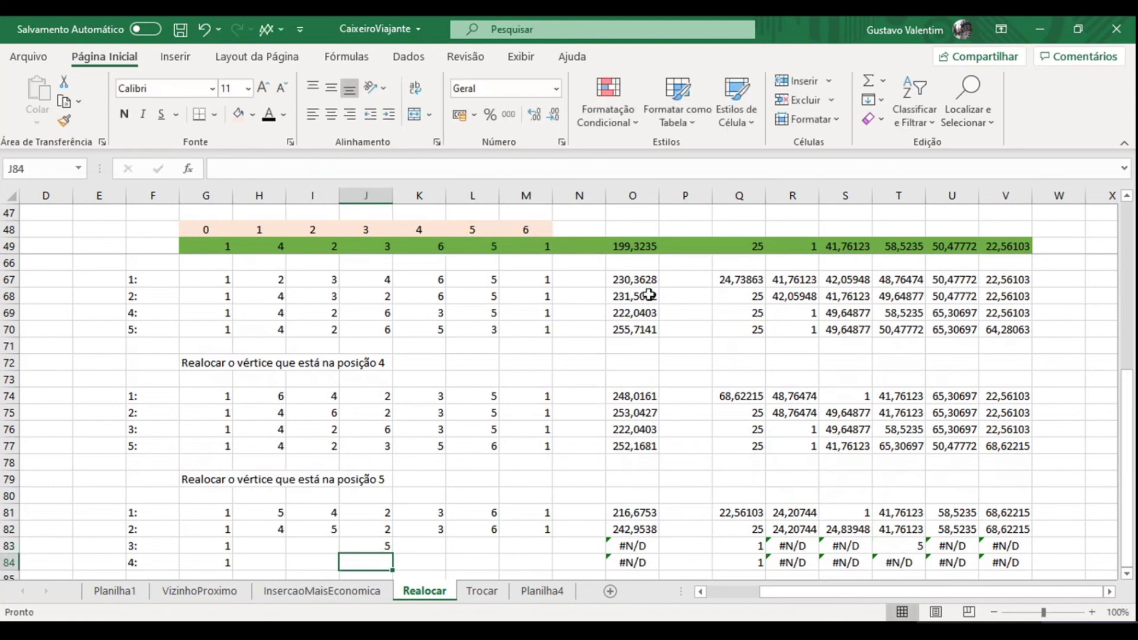
key(Up)
key(Left)
key(Left)
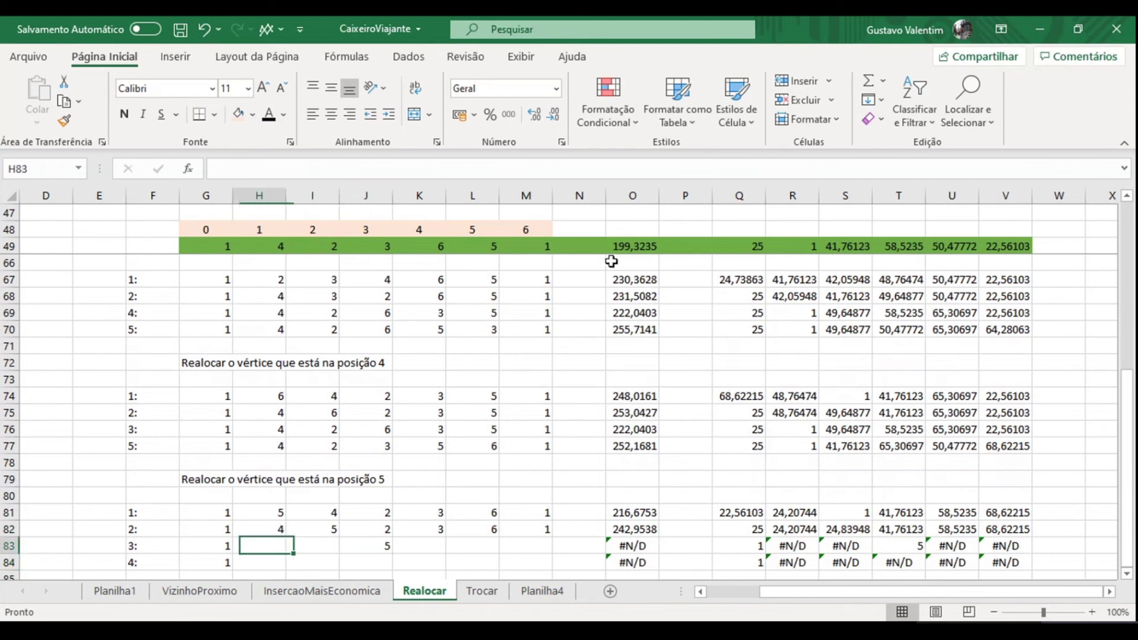
text(=)
click(271, 244)
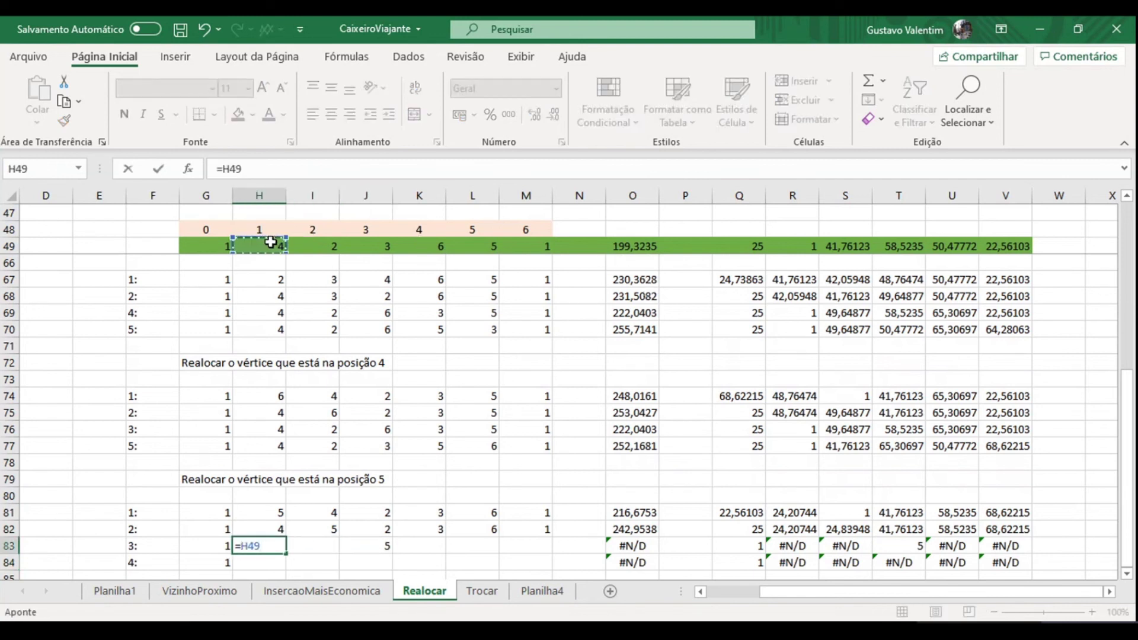
key(Tab)
text(=)
click(308, 244)
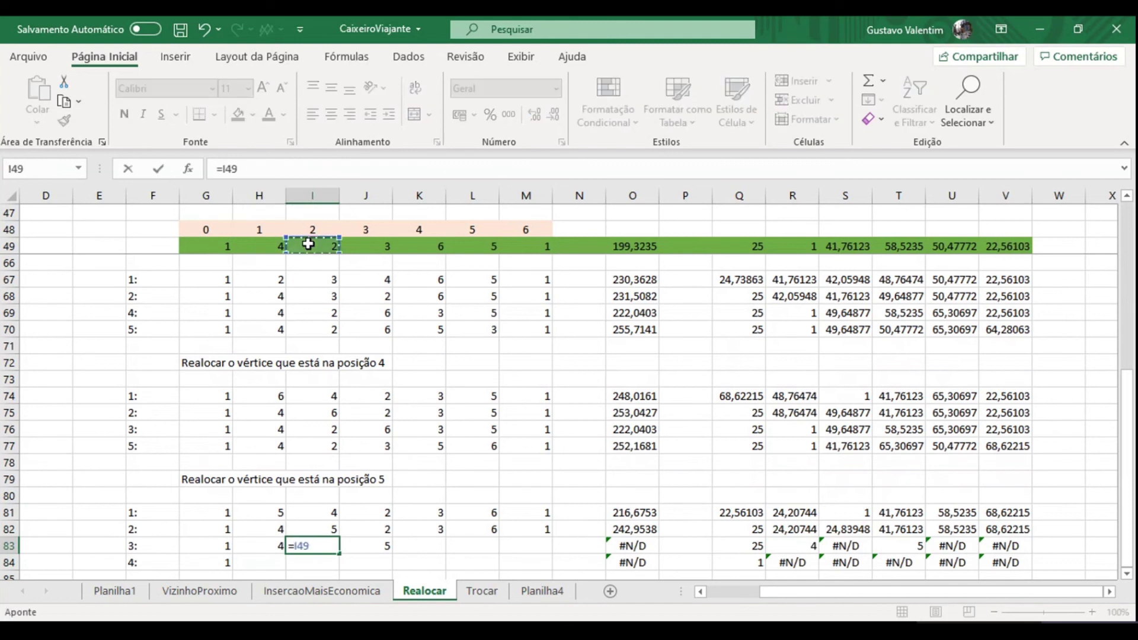
key(Tab)
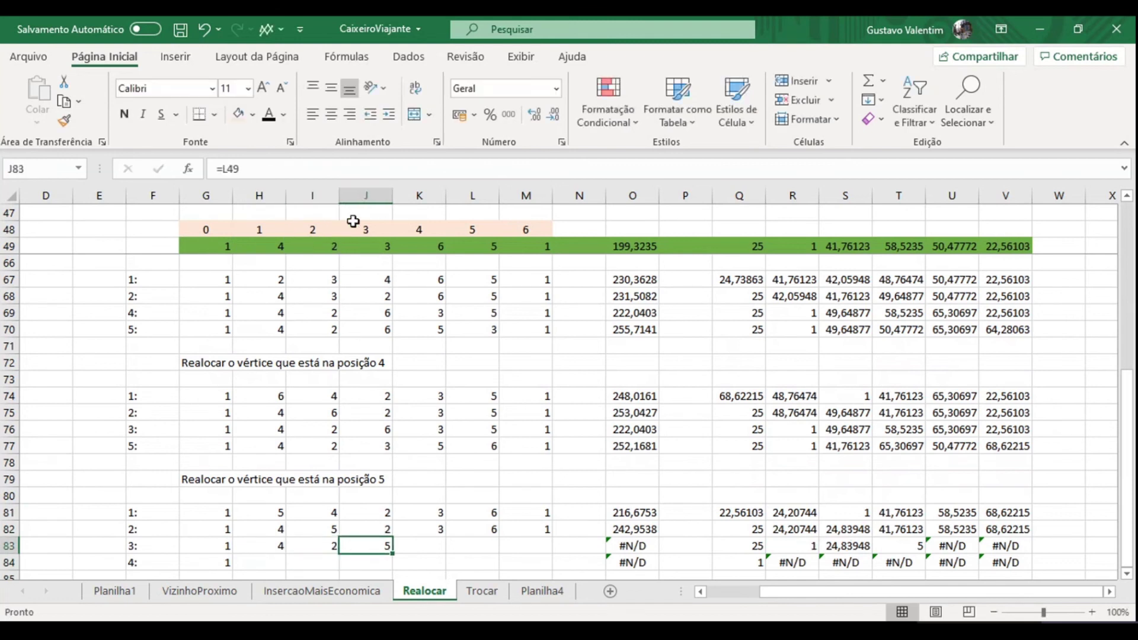
key(Tab)
Step: Reference J49 in K83, K49 in L83 and M49 in M83, totalling 243,2921
text(=)
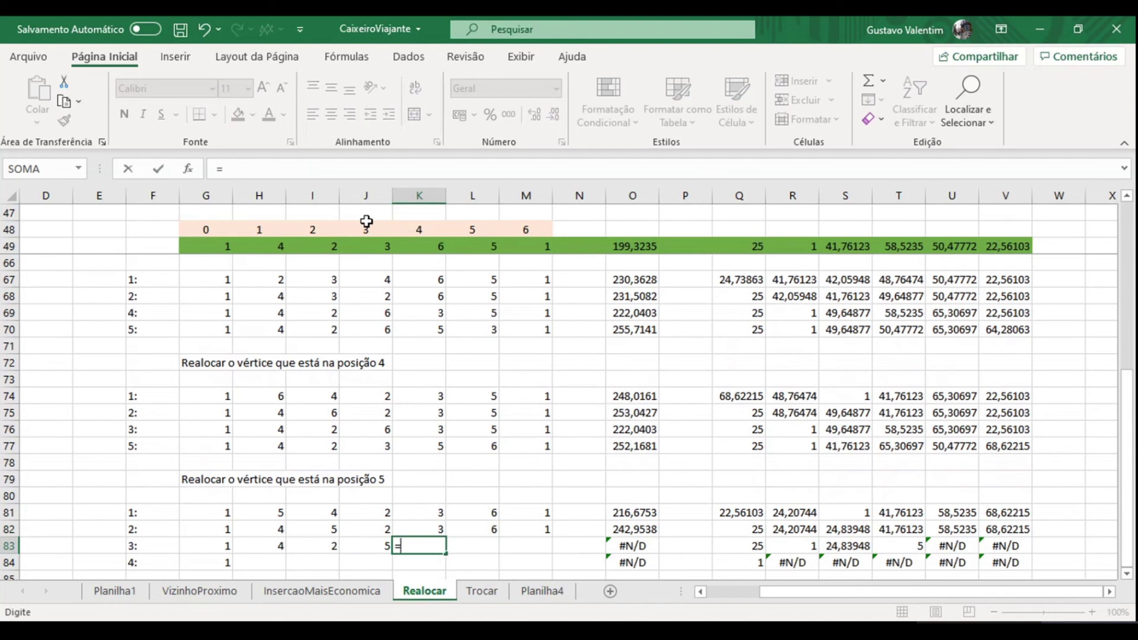
click(357, 248)
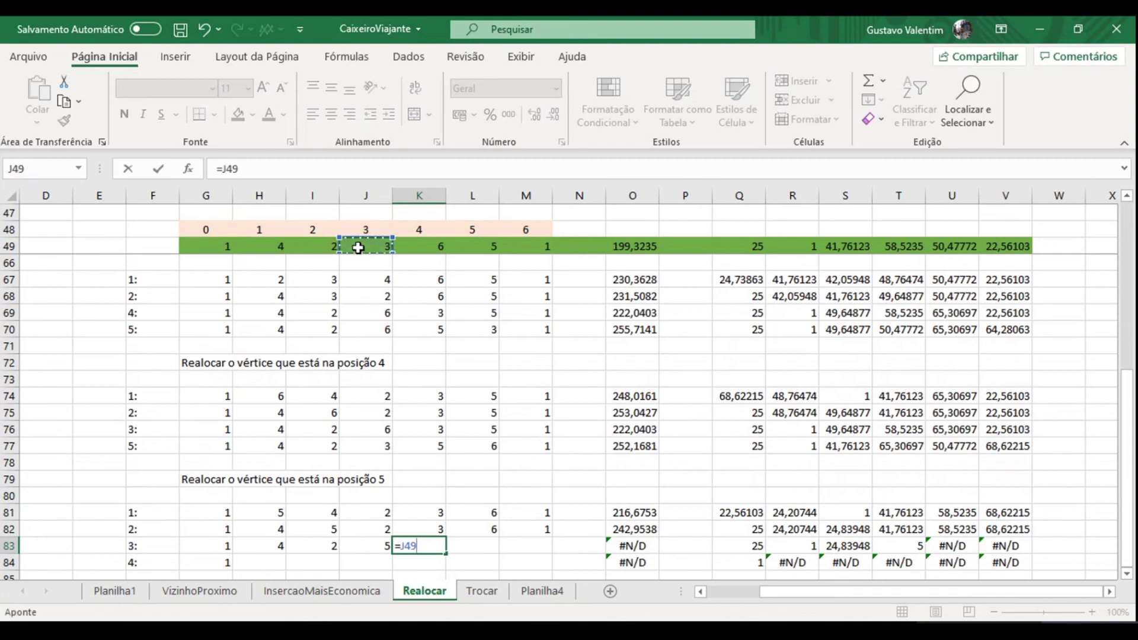
key(Return)
key(Up)
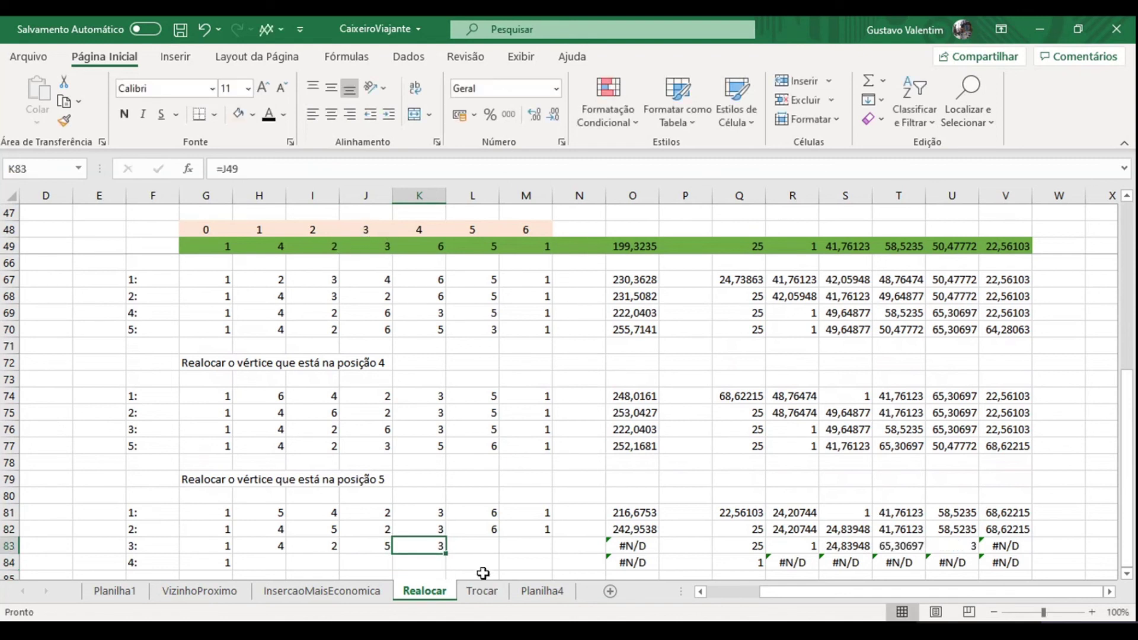
click(477, 544)
text(=)
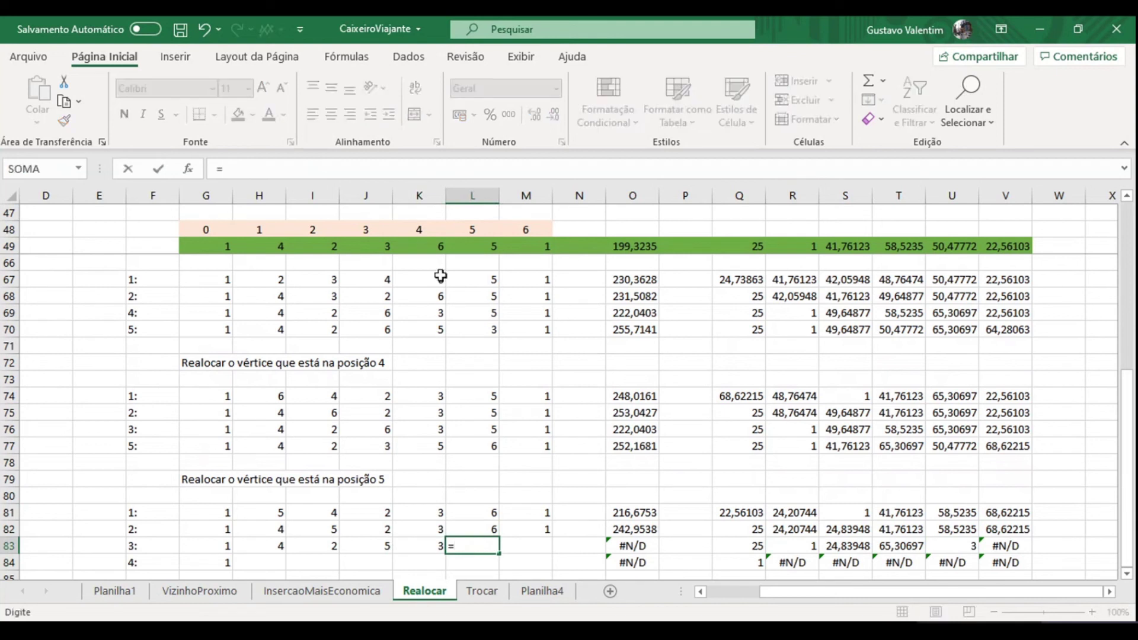
click(425, 244)
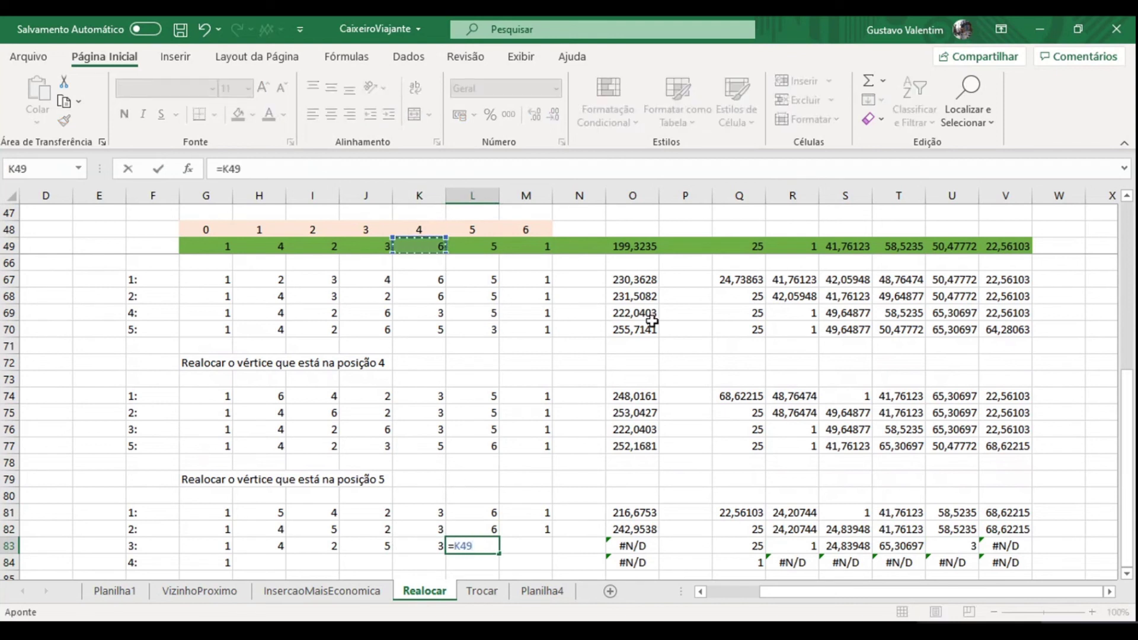
key(Return)
key(Up)
key(Right)
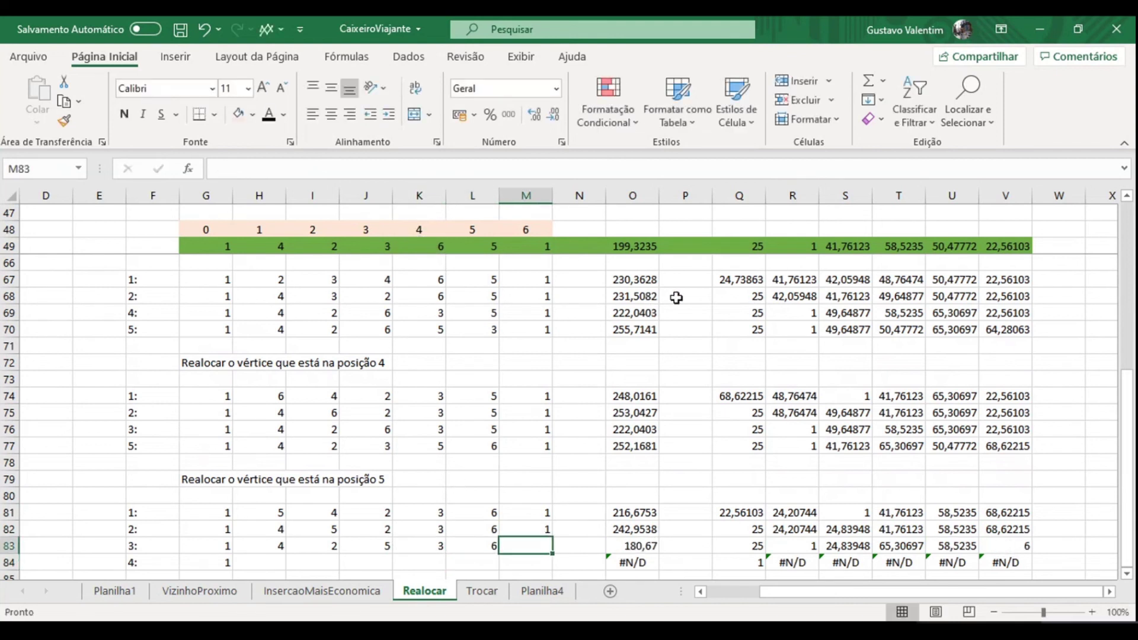
text(=)
click(533, 251)
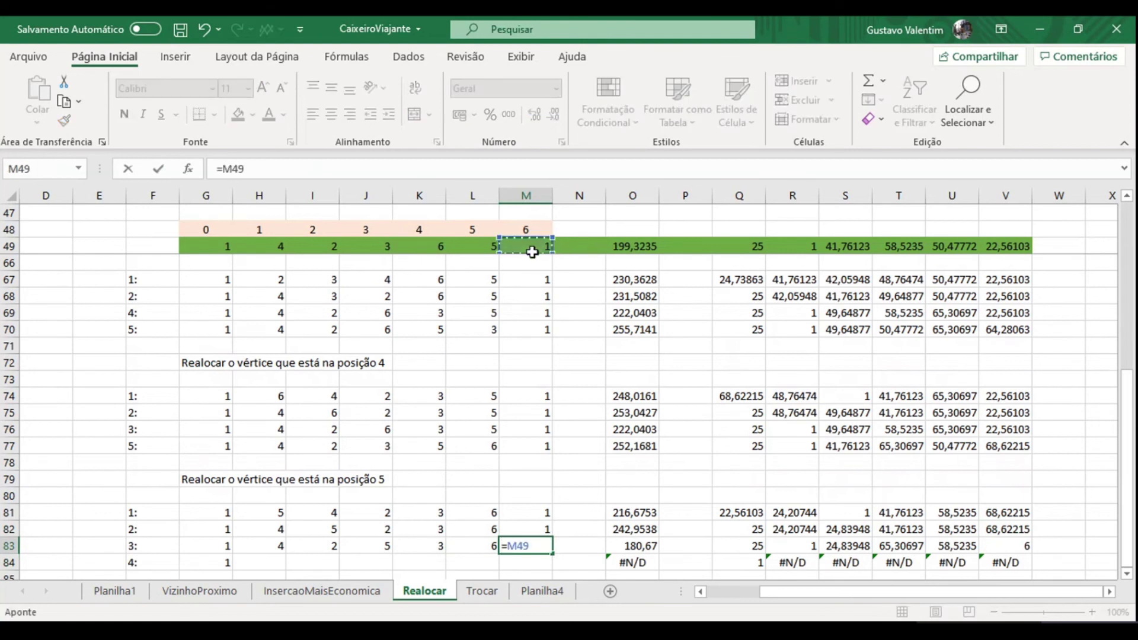
key(Return)
key(Left)
key(Left)
key(Left)
key(Left)
key(Left)
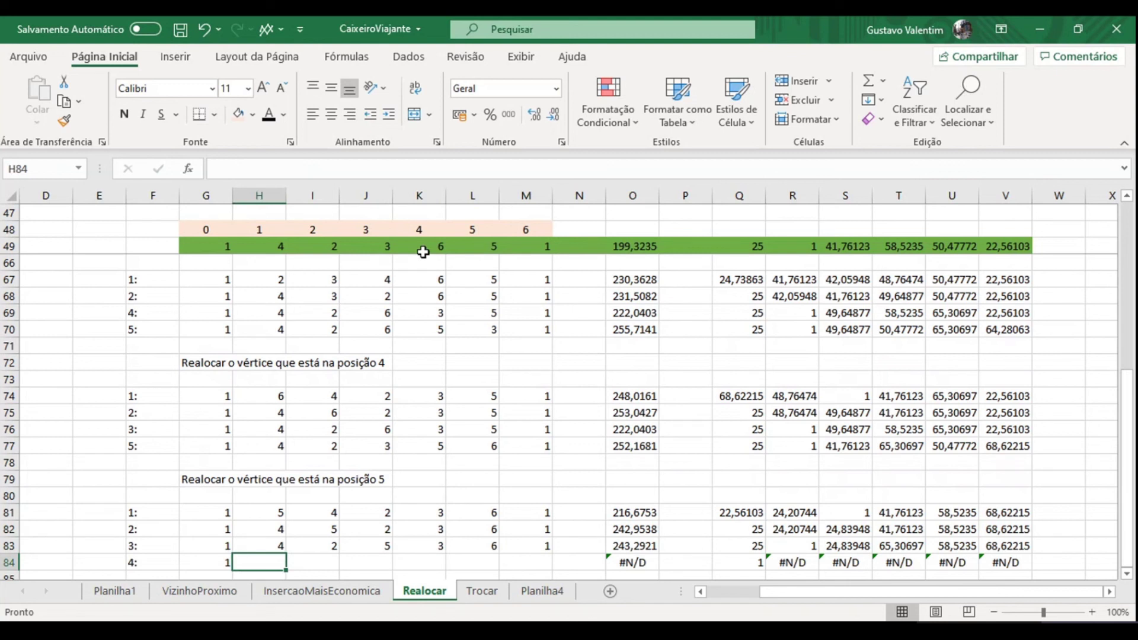
Step: Put =L49 in K84 and =H49 in H84, filled right through J84
key(Left)
key(Right)
key(Right)
key(Right)
key(Right)
text(=)
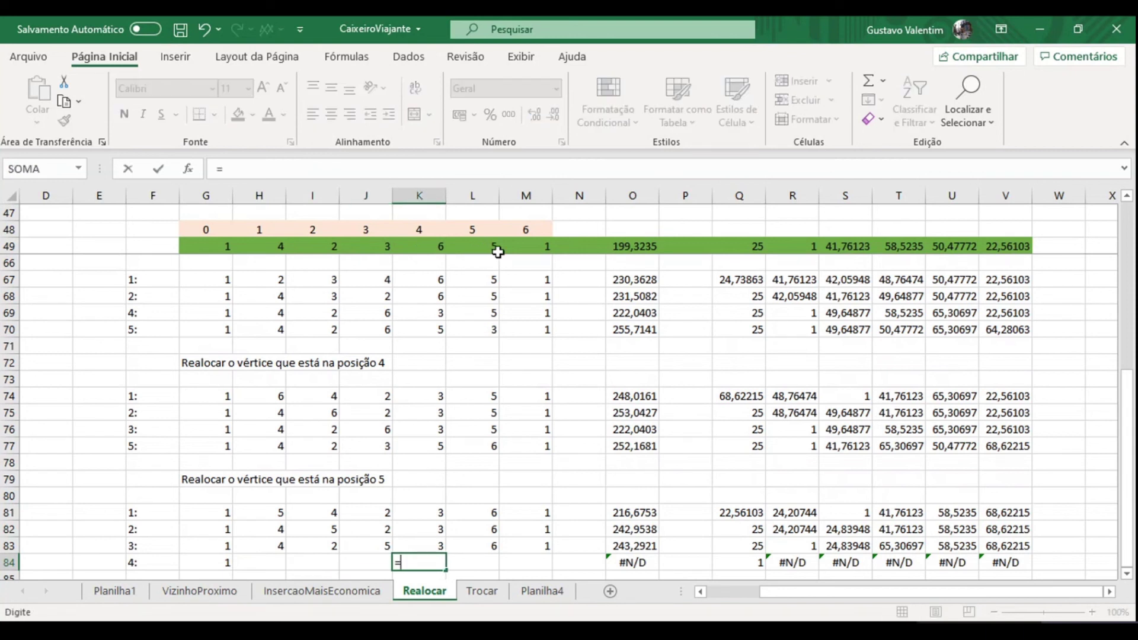
click(478, 249)
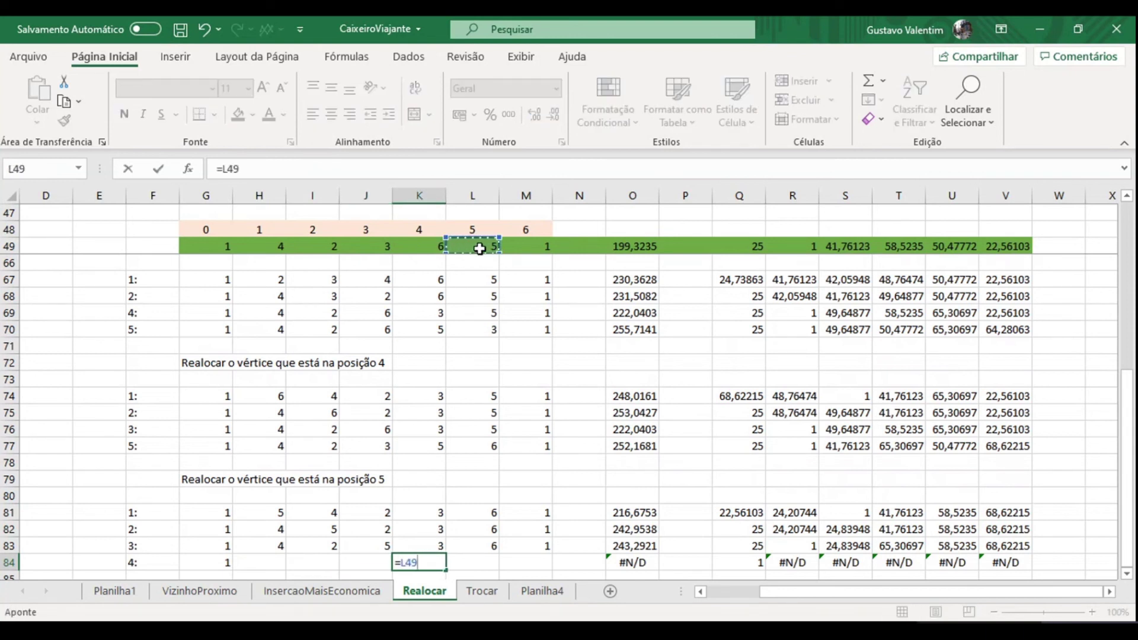
key(Return)
key(Up)
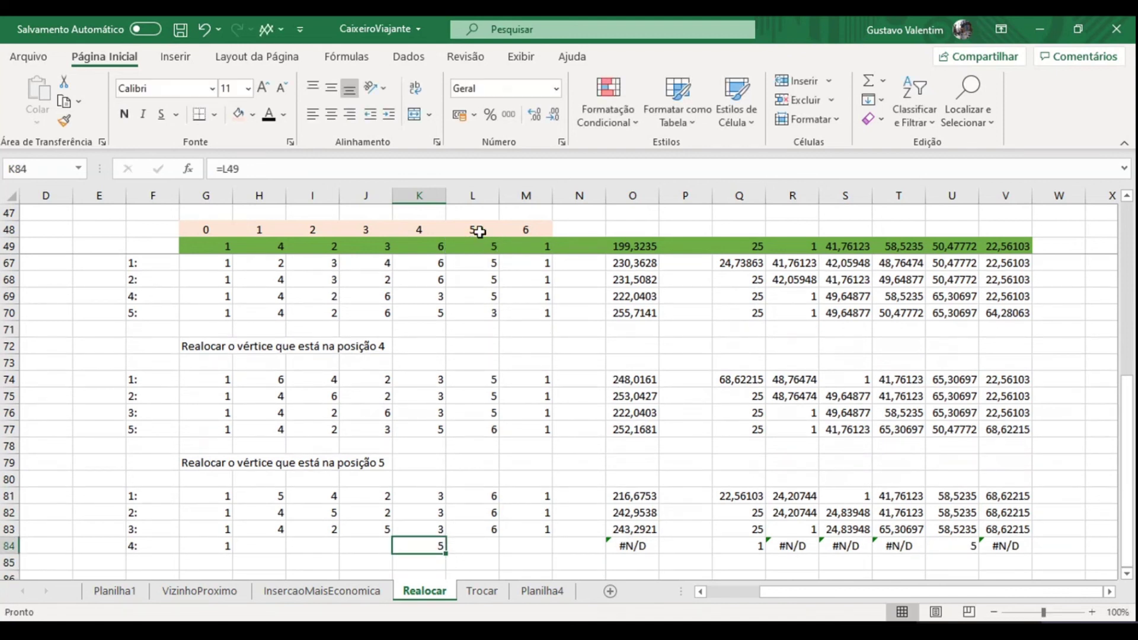
drag(1129, 517, 1130, 511)
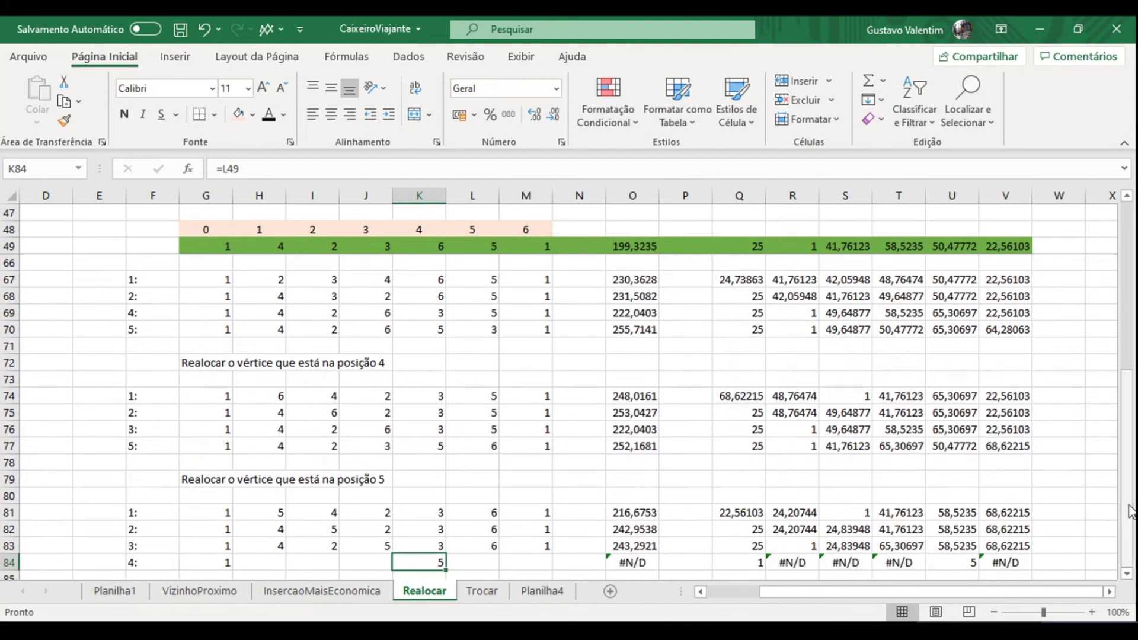
click(266, 564)
text(=)
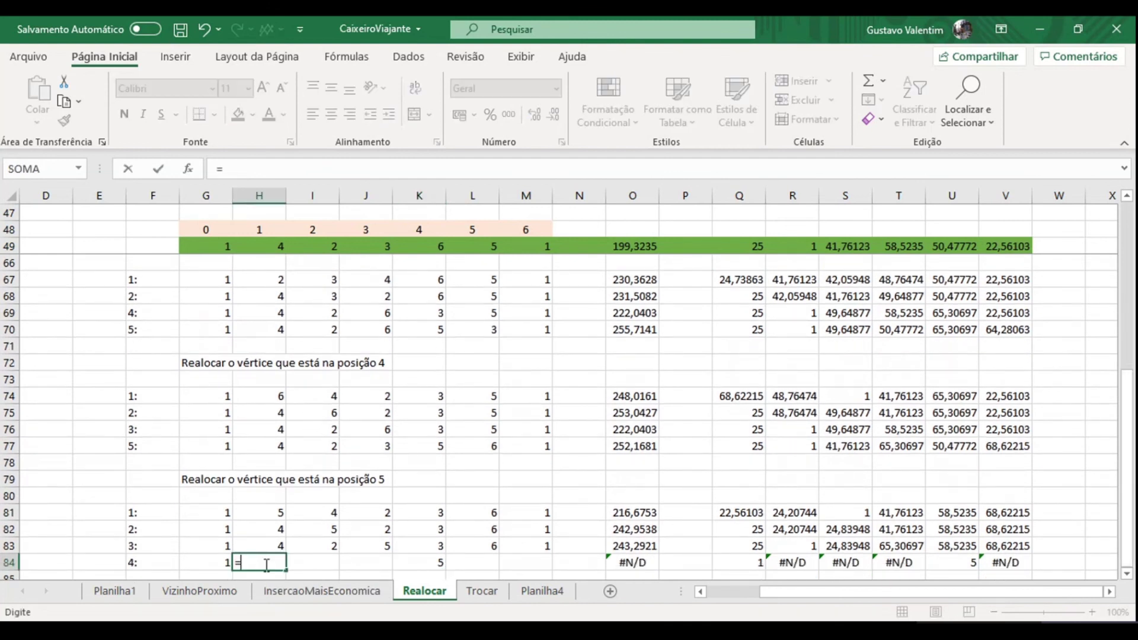
click(270, 245)
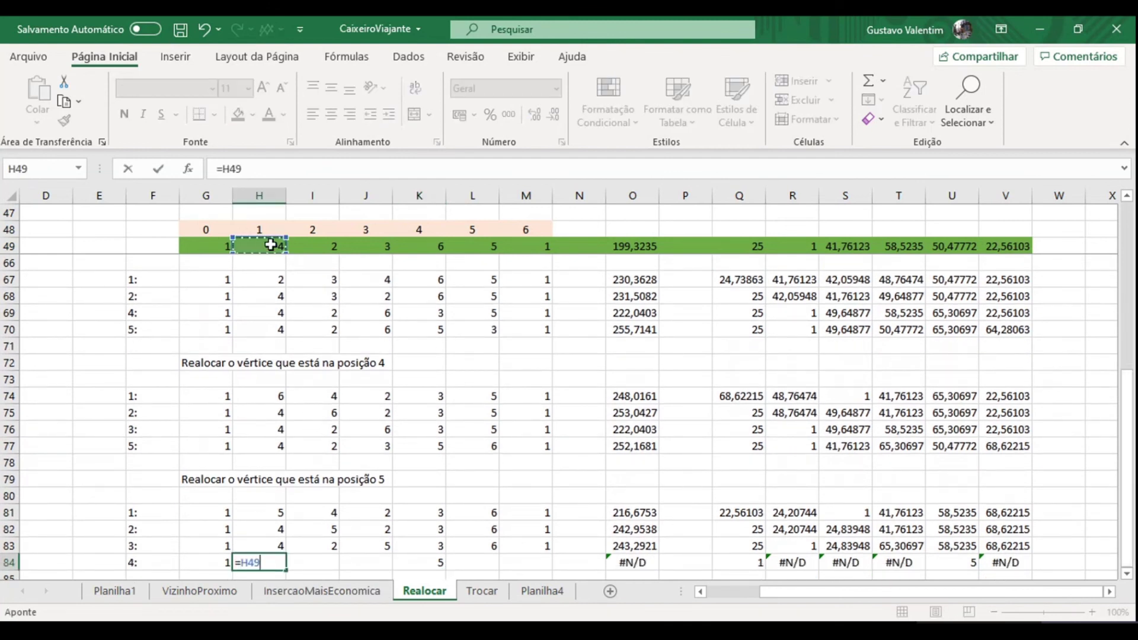
key(Return)
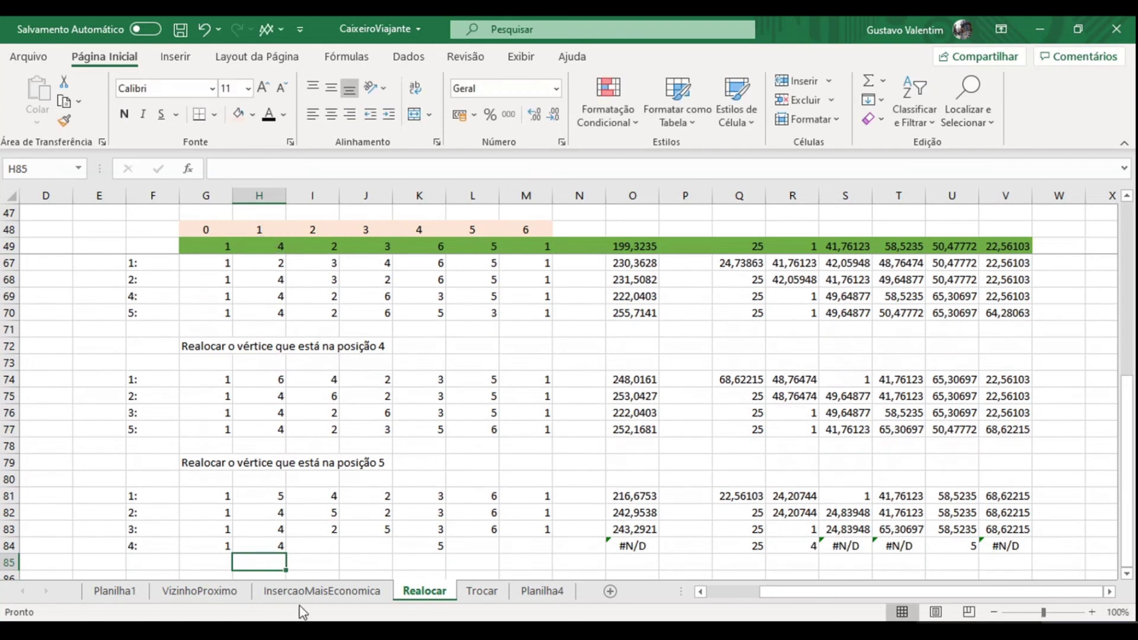
click(276, 545)
drag(286, 553, 385, 549)
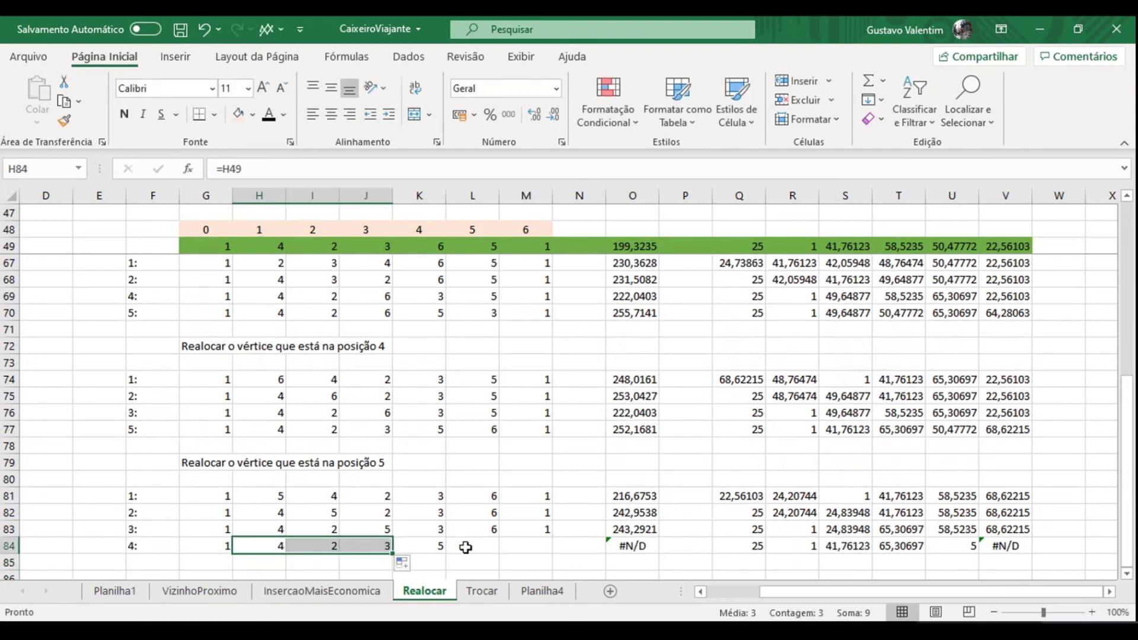
Step: Reference K49 in L84 and M49 in M84, closing tour 1,4,2,3,5,6,1 at 252,1681
click(472, 544)
text(=)
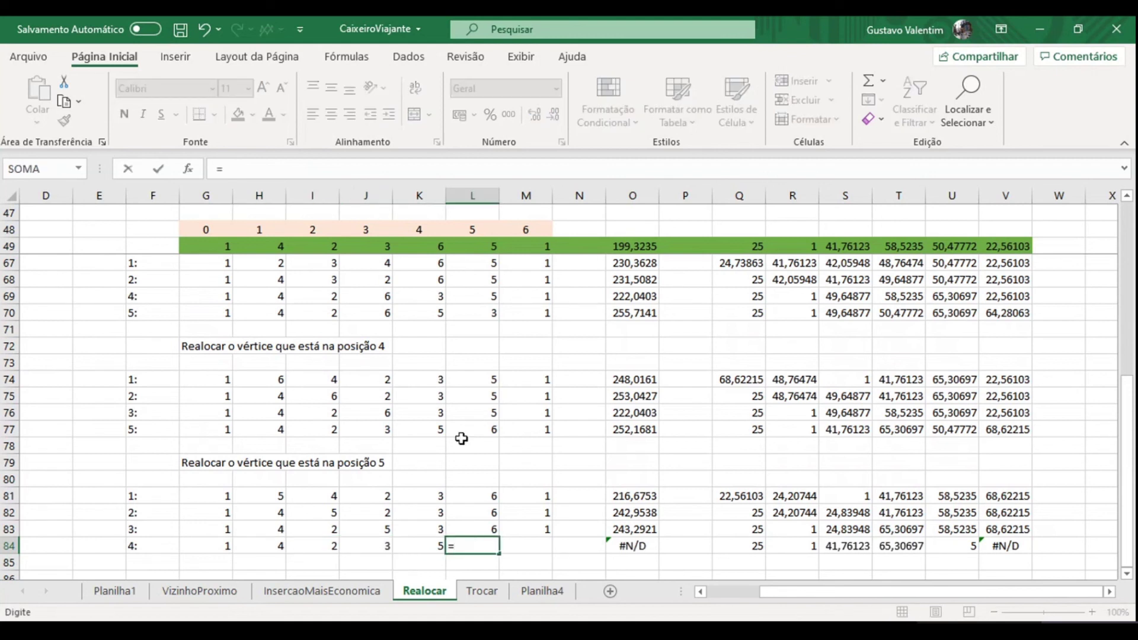
click(421, 252)
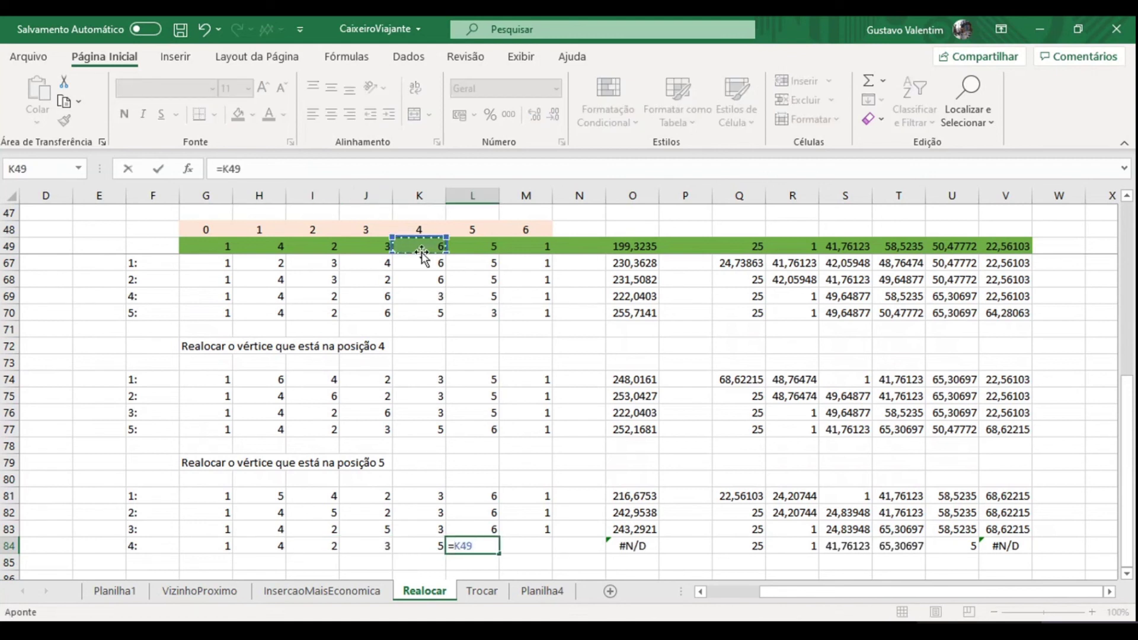
key(Return)
key(Up)
key(Right)
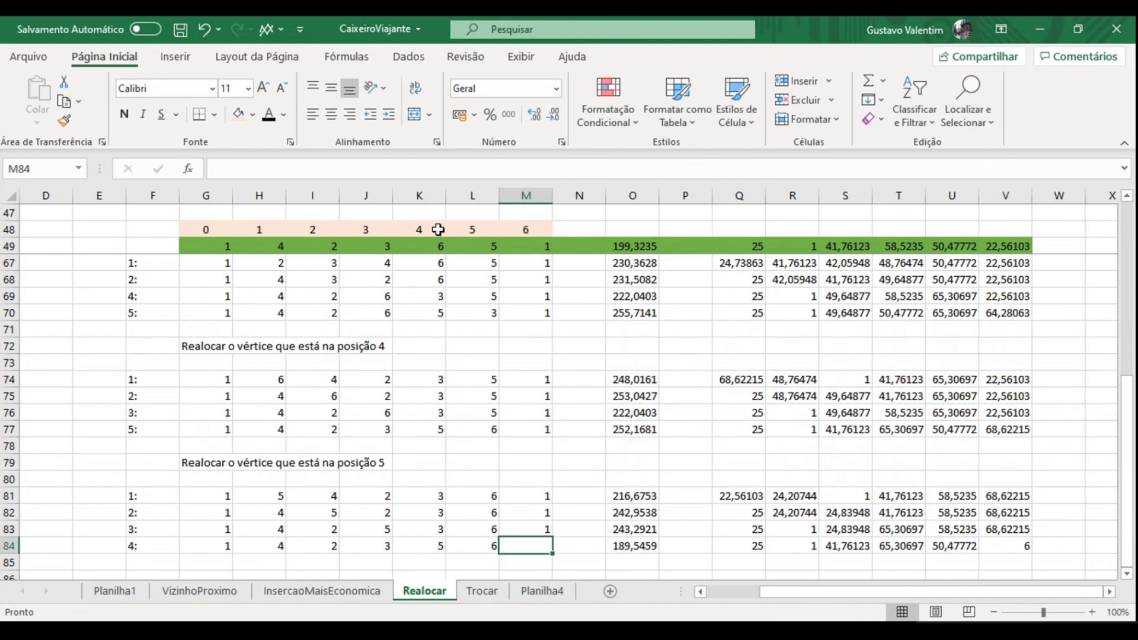
text(=)
click(528, 247)
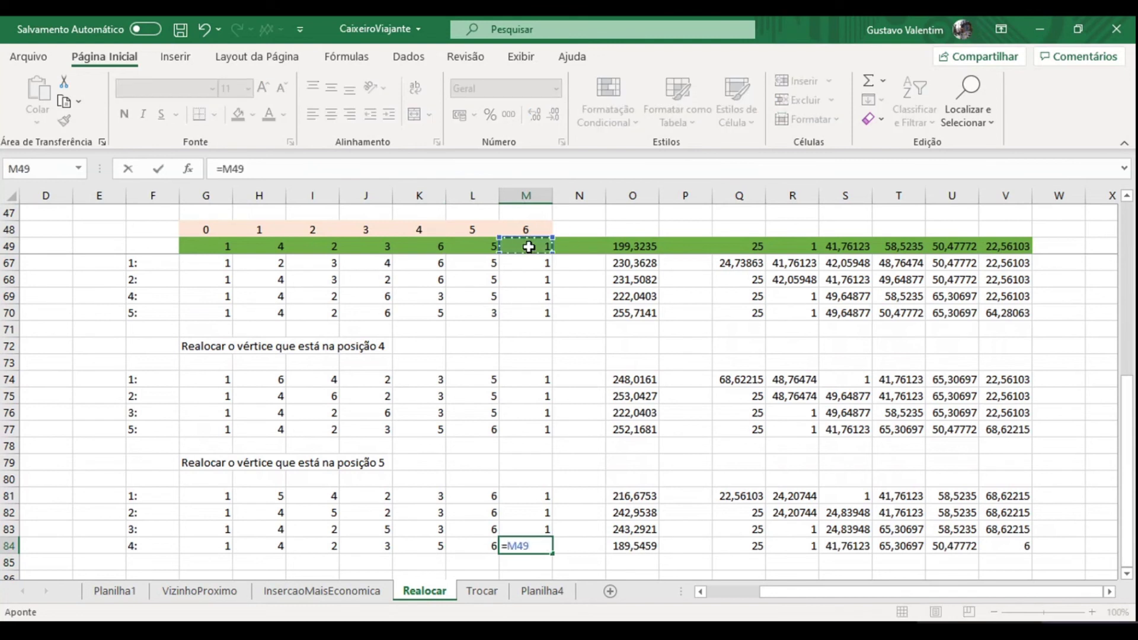
key(Return)
key(Up)
key(Up)
key(Up)
key(Up)
key(Up)
key(Up)
key(Up)
key(Up)
key(Right)
key(Right)
key(Up)
key(Up)
key(Up)
key(Up)
key(Up)
key(Up)
key(Up)
key(Up)
key(Up)
key(Up)
key(Up)
key(Up)
key(Up)
key(Up)
key(Up)
key(Up)
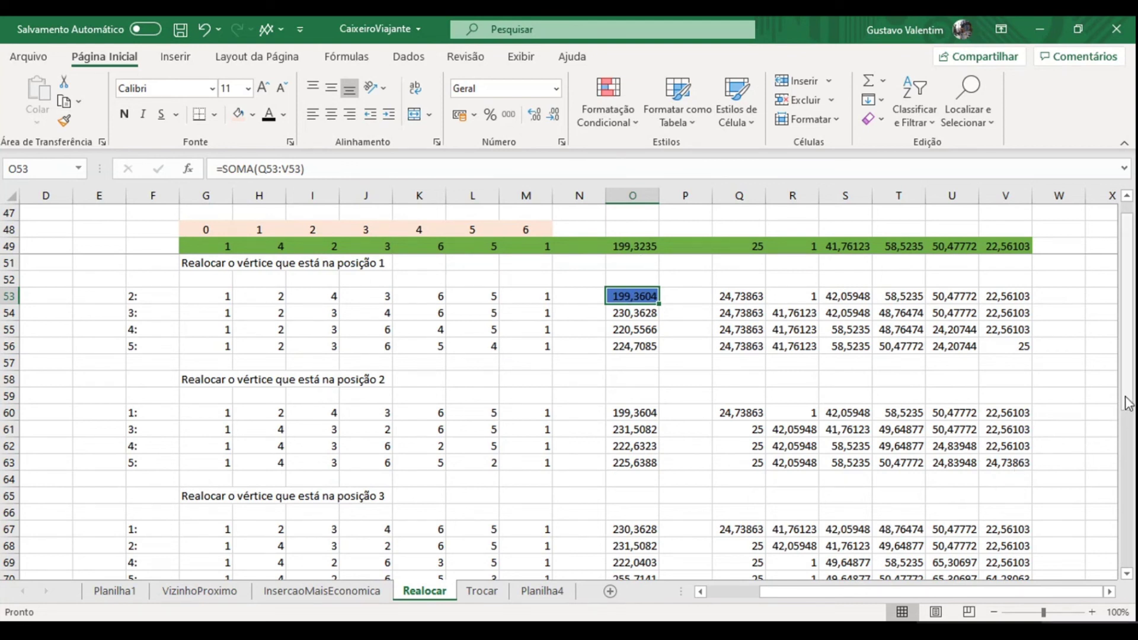
drag(1127, 403, 1127, 395)
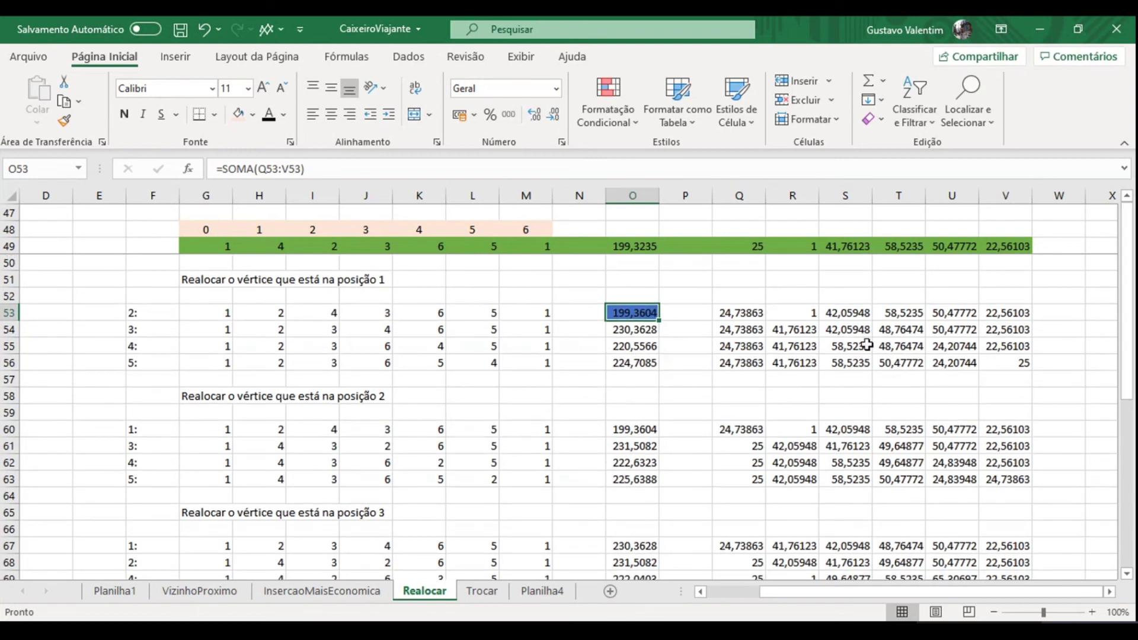
drag(207, 248, 537, 247)
click(625, 246)
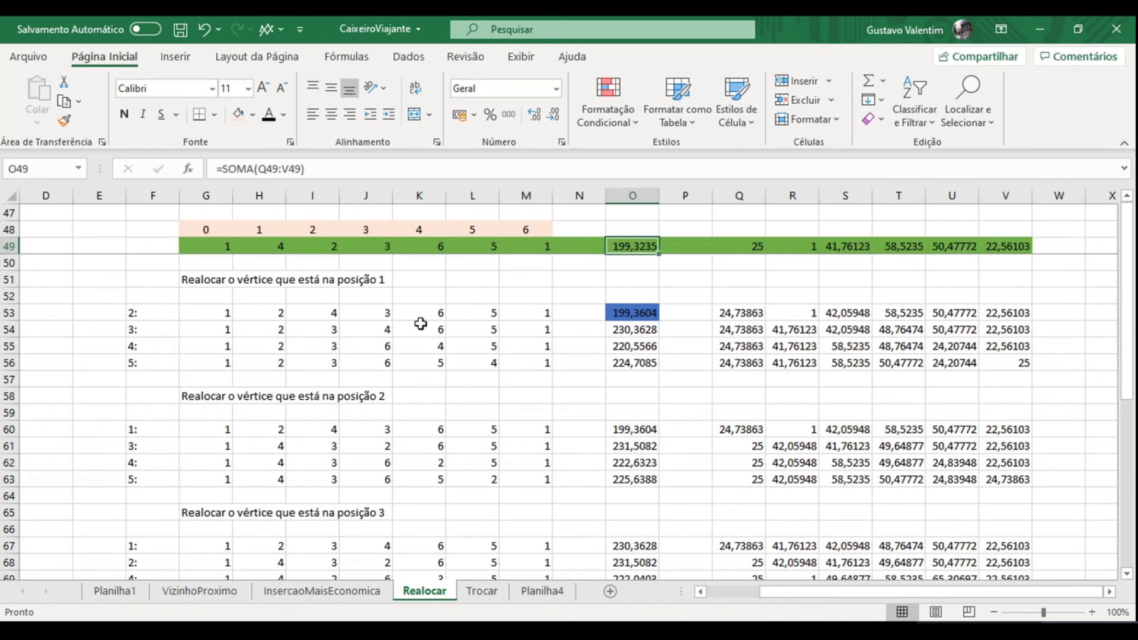
drag(1125, 397, 1126, 566)
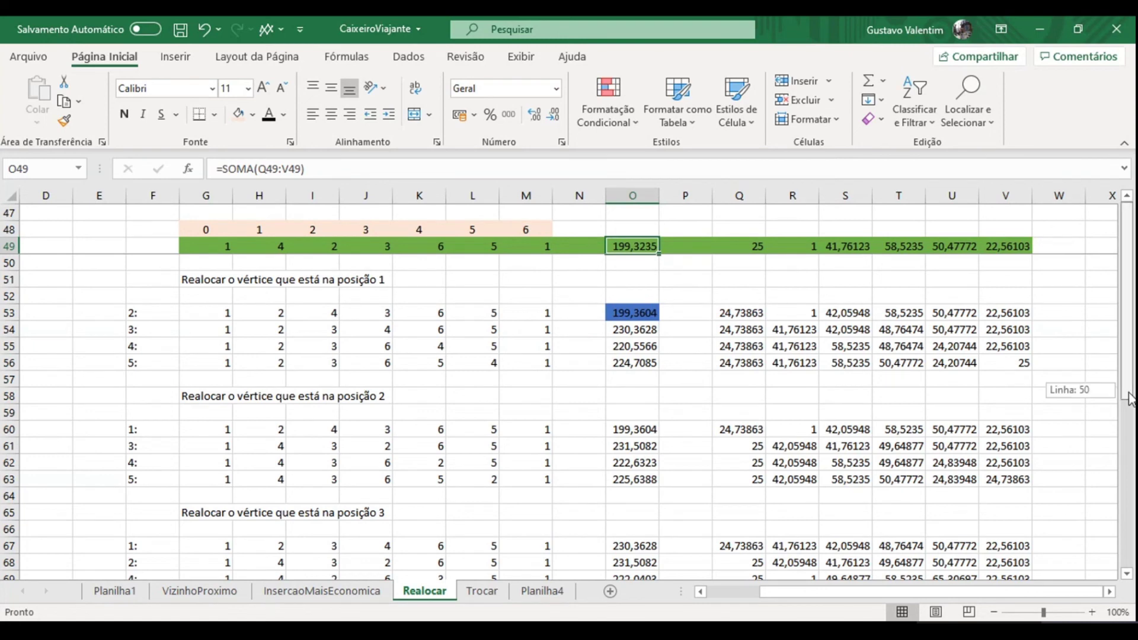
drag(1124, 512, 1123, 343)
mouse_move(1124, 342)
mouse_down()
mouse_move(1124, 511)
mouse_move(1124, 342)
mouse_up()
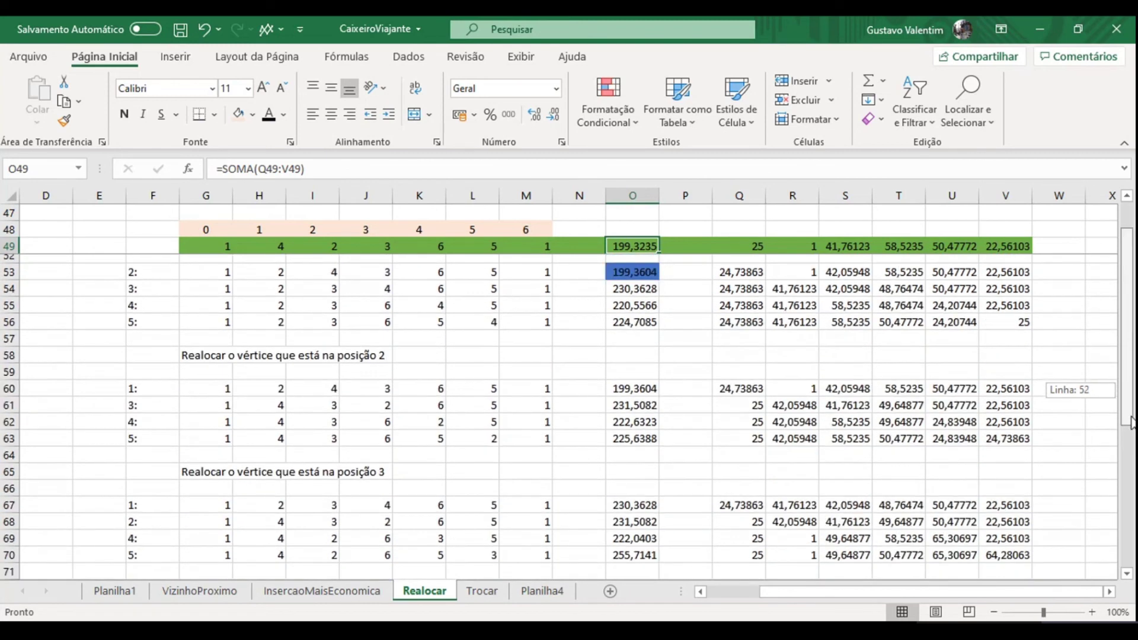